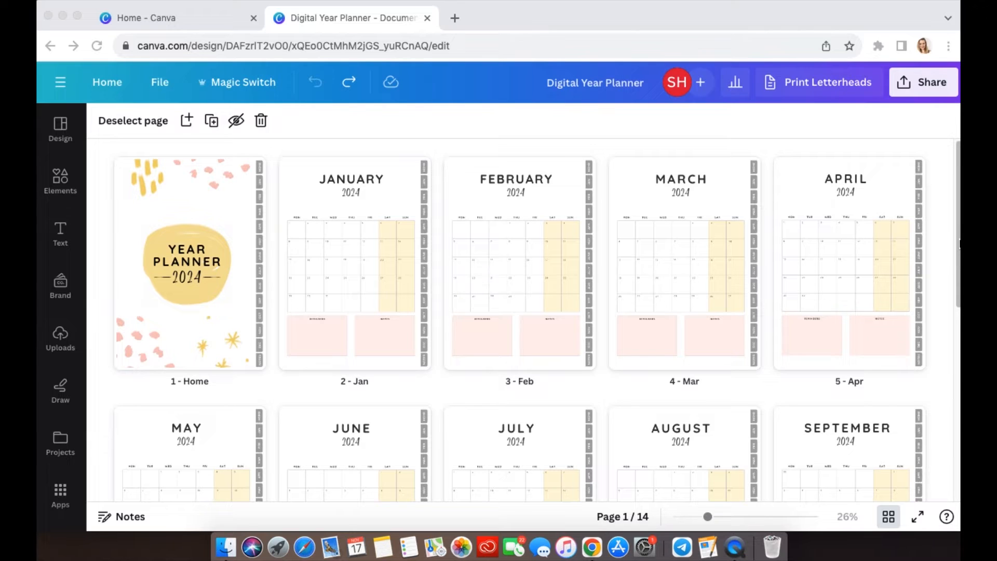
click(959, 237)
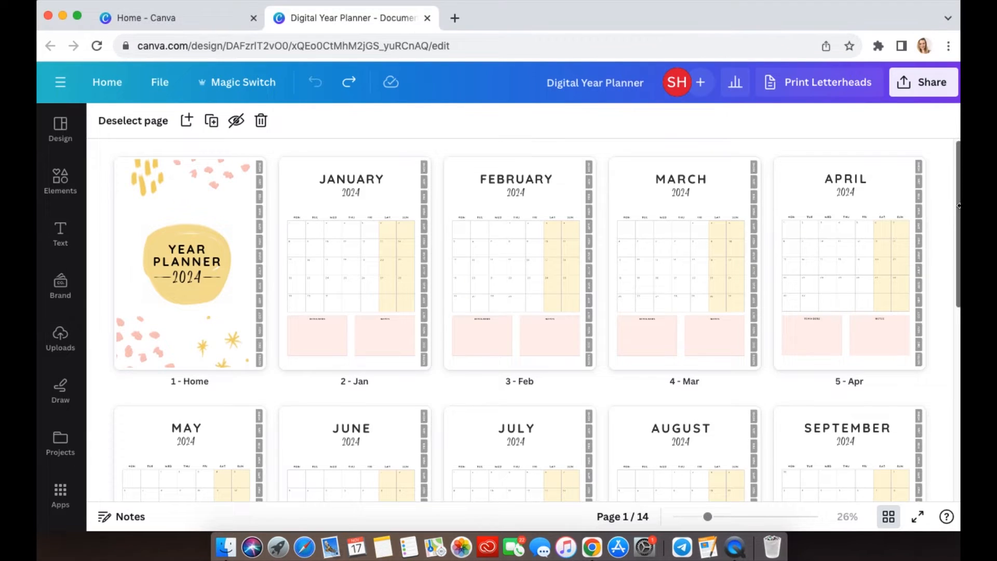
drag(958, 217, 956, 180)
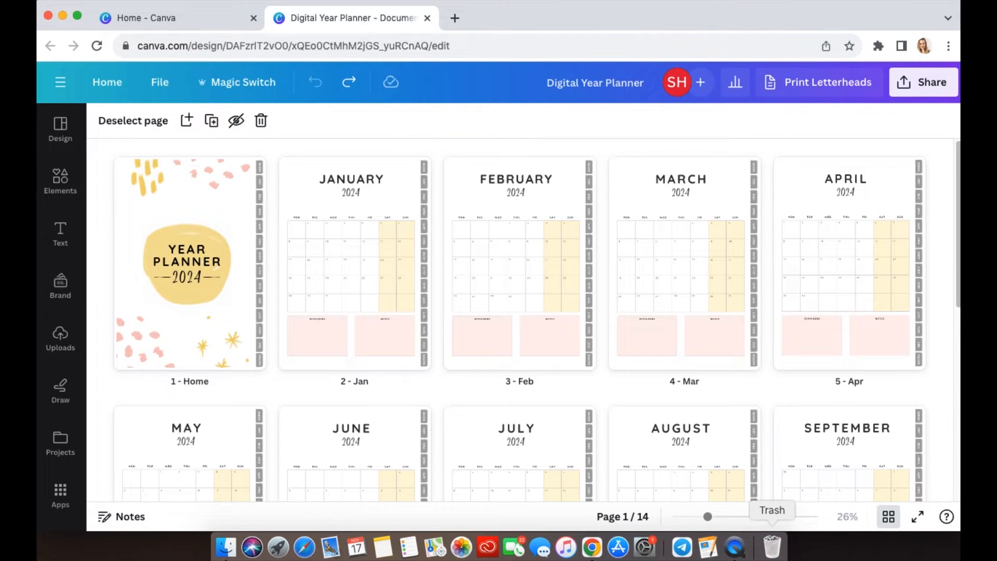
- Create a new Document (A4 Portrait) design from the Canva home page and name it "Digital Planner"
click(151, 13)
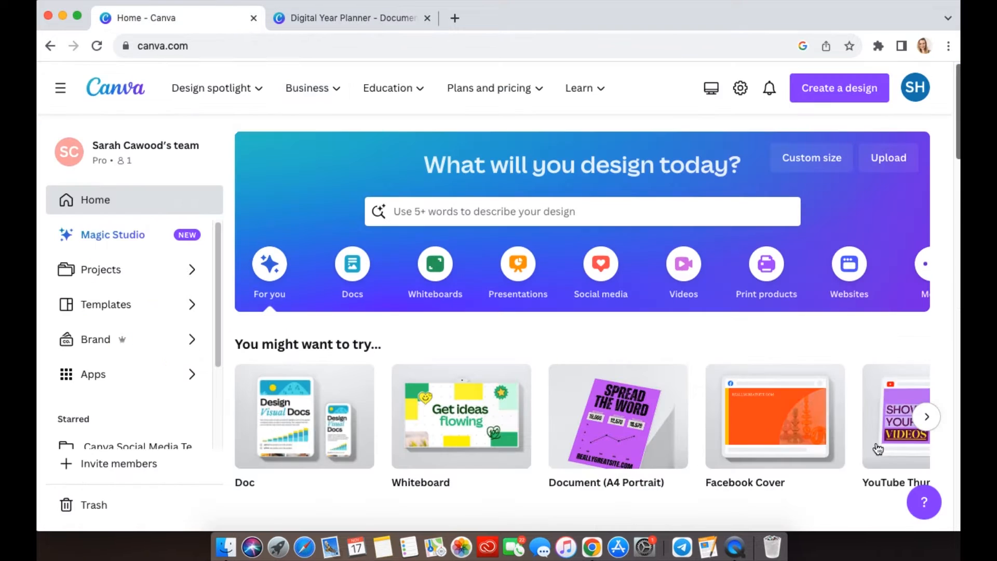
click(843, 89)
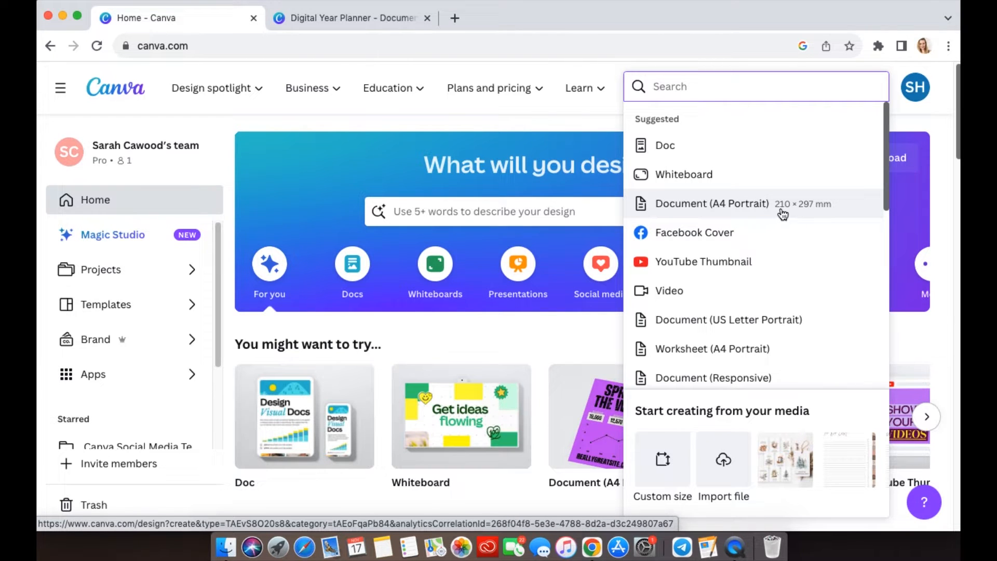
click(744, 206)
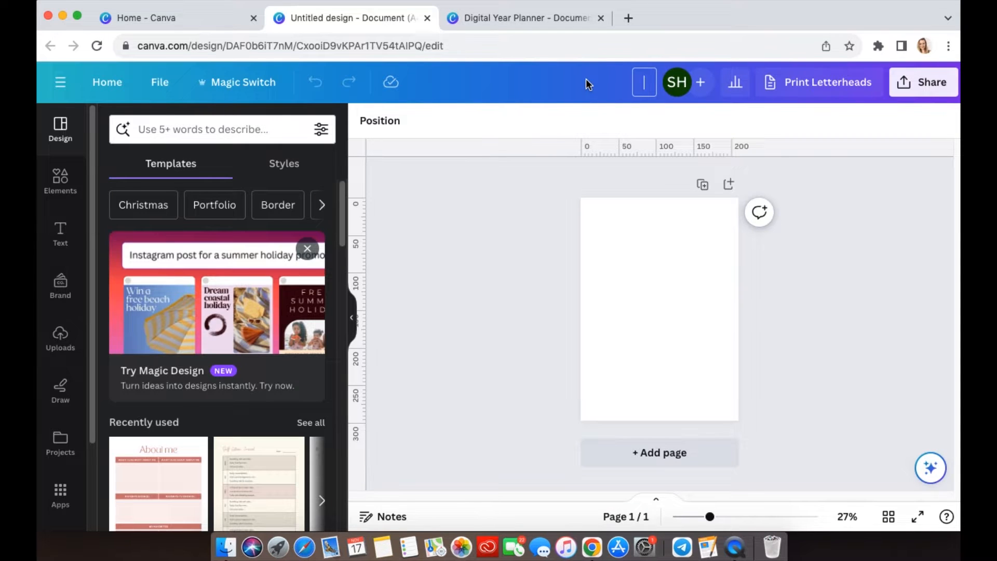
text(Digital Planner)
key(Return)
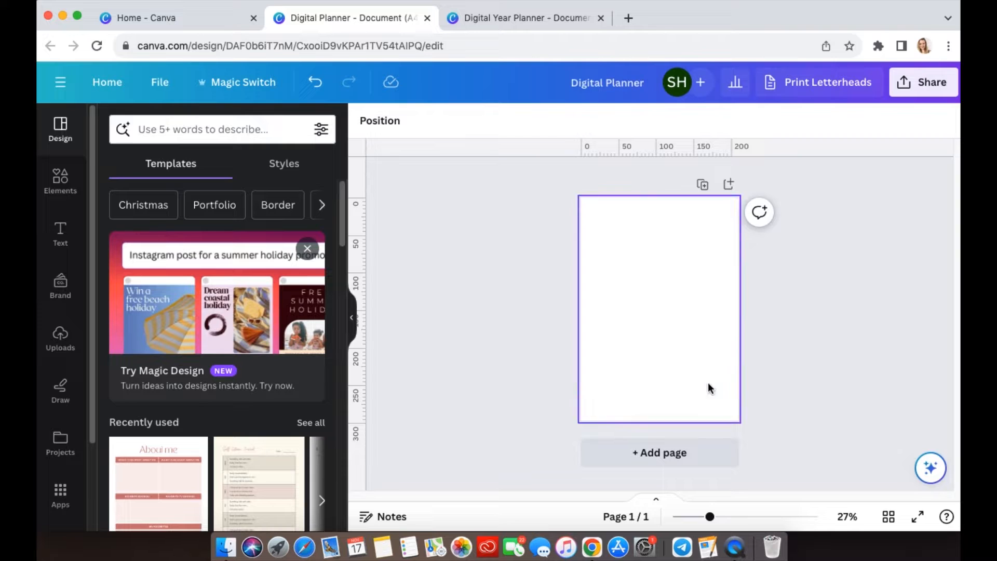
- Show the pages as a grid and add blank pages until the planner has 14 pages
click(889, 516)
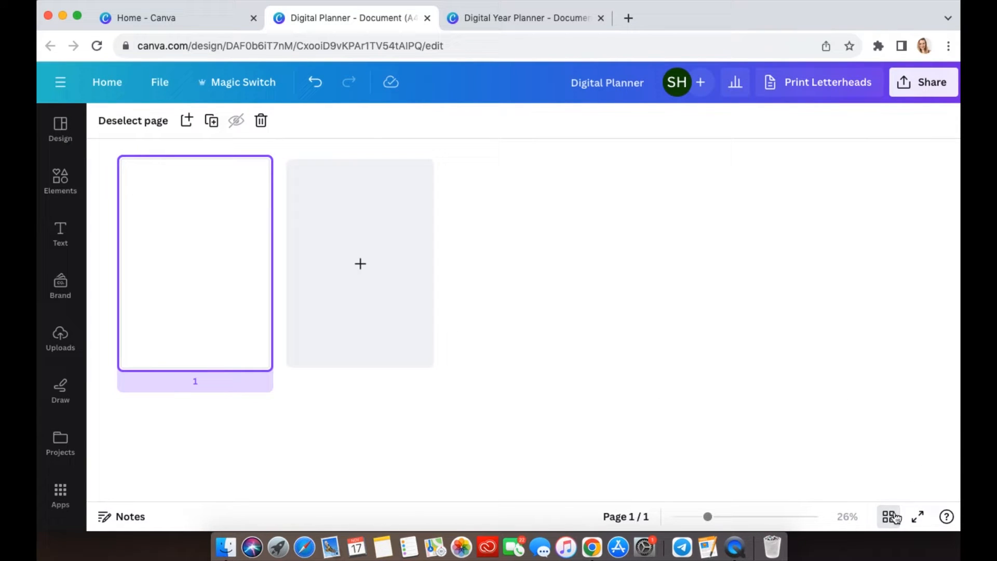
click(362, 277)
click(540, 274)
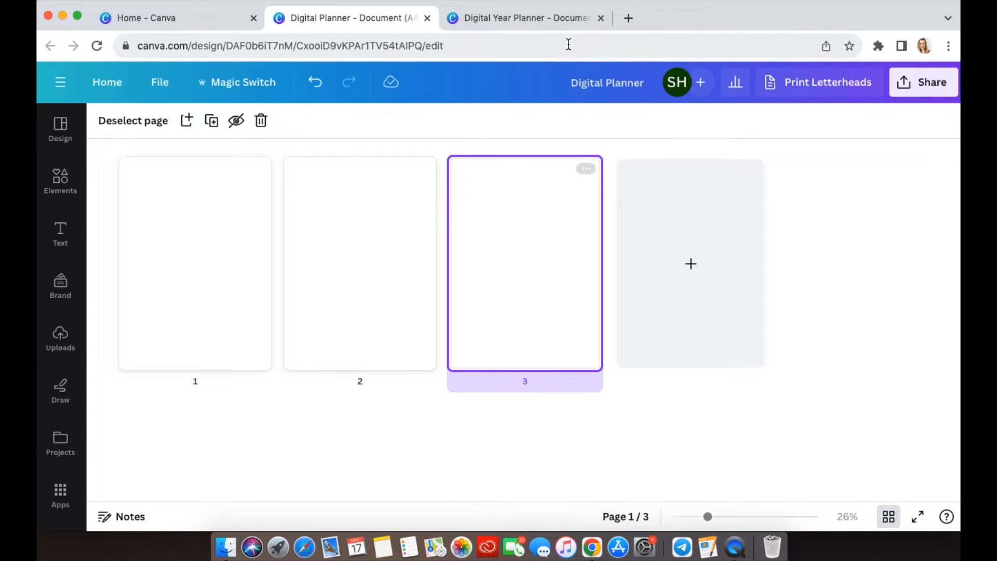
click(657, 261)
click(879, 305)
click(207, 461)
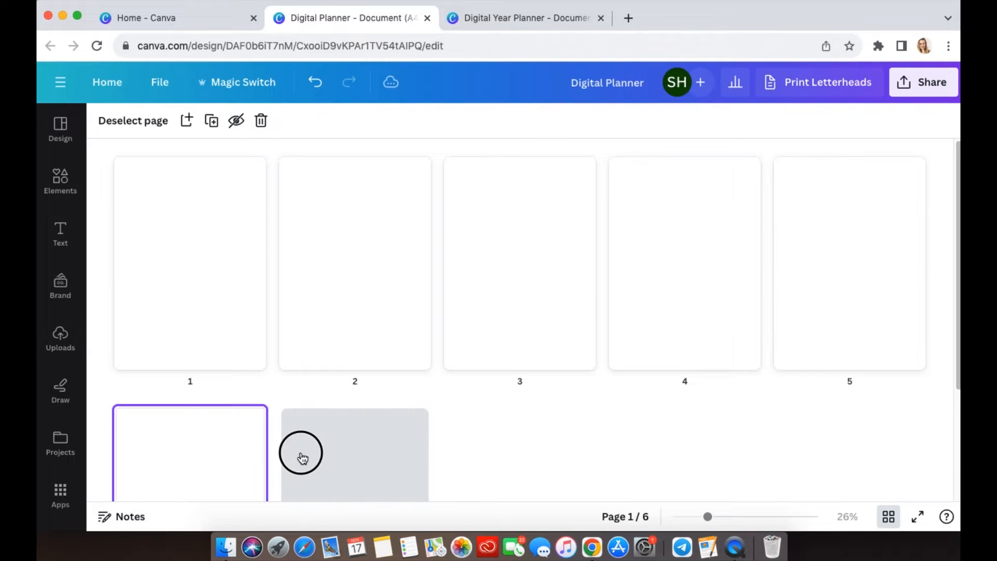
click(300, 457)
click(555, 448)
click(691, 443)
click(837, 438)
scroll(365, 363, down, 5)
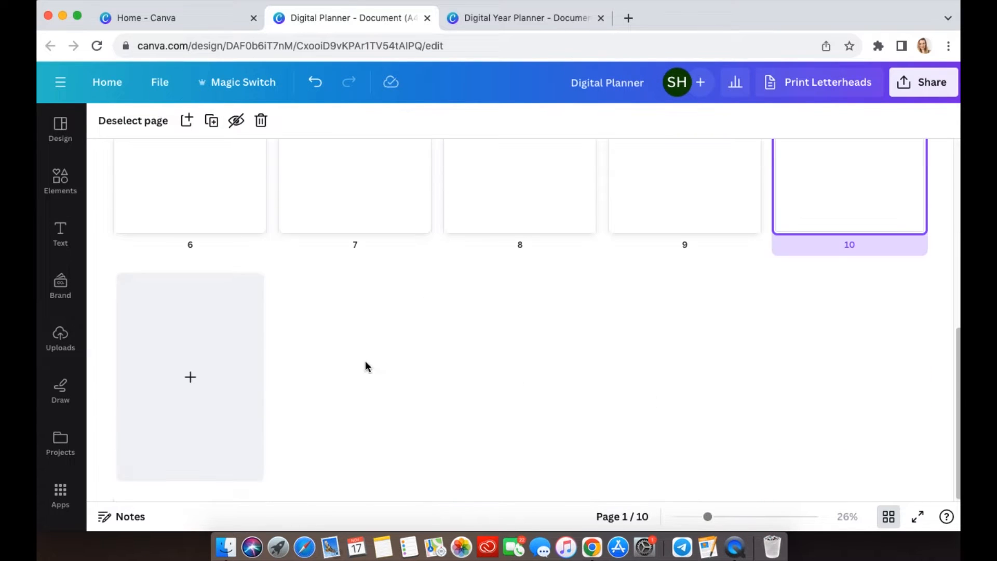
click(187, 374)
click(360, 393)
click(568, 390)
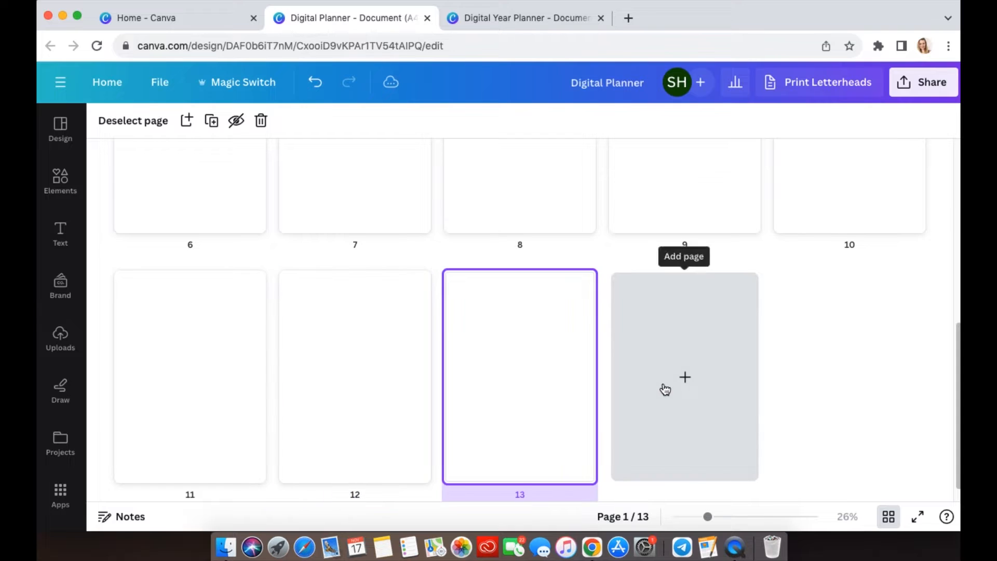
click(665, 390)
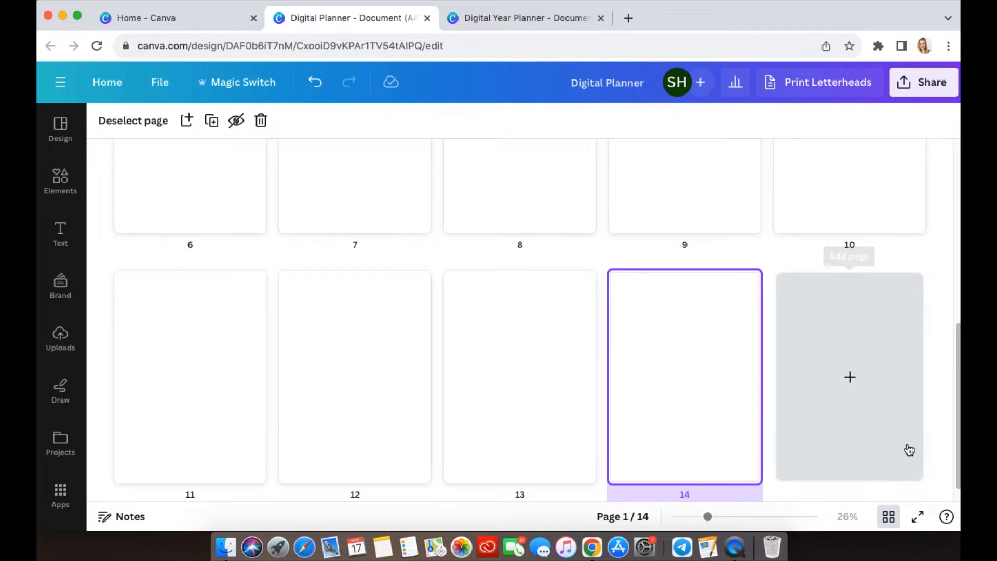
- Open page 1 and set up custom guides with 0 columns and 14 rows
drag(958, 436, 956, 212)
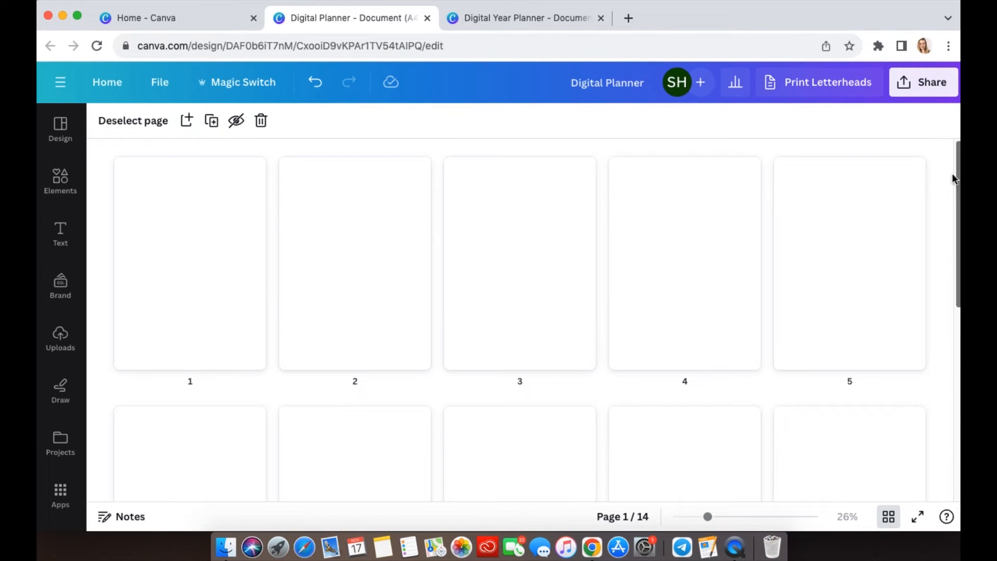
double_click(216, 263)
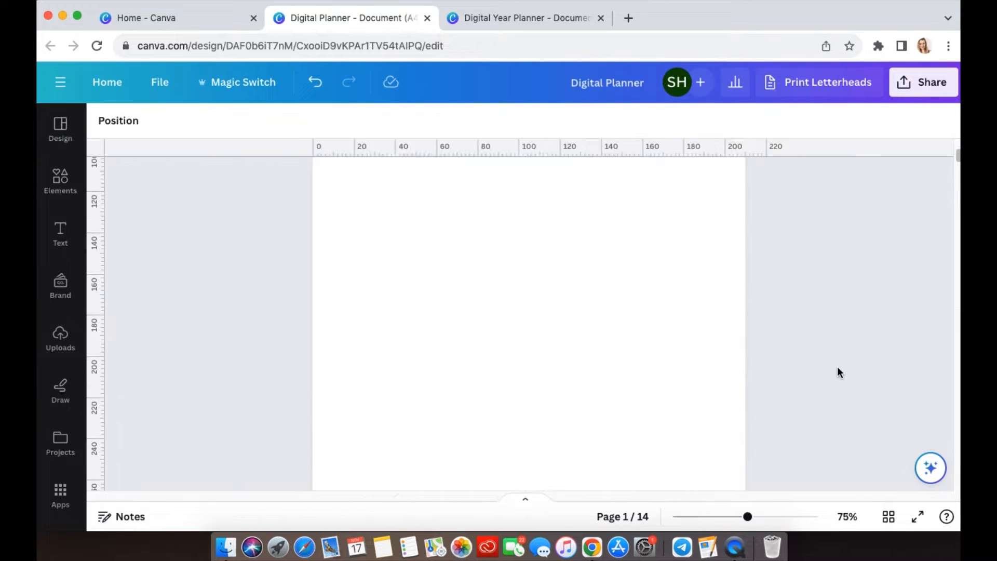
scroll(838, 367, down, 5)
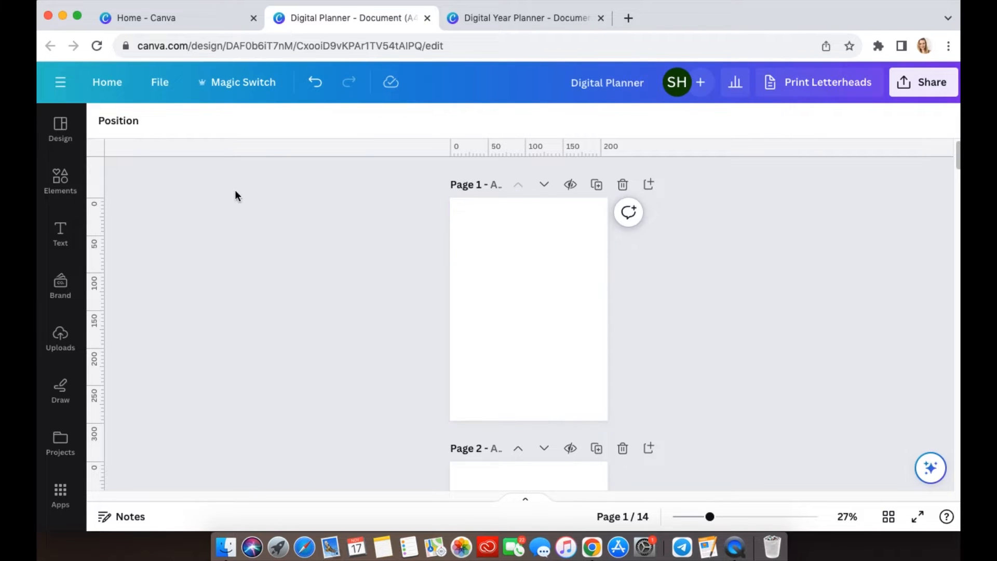
click(159, 89)
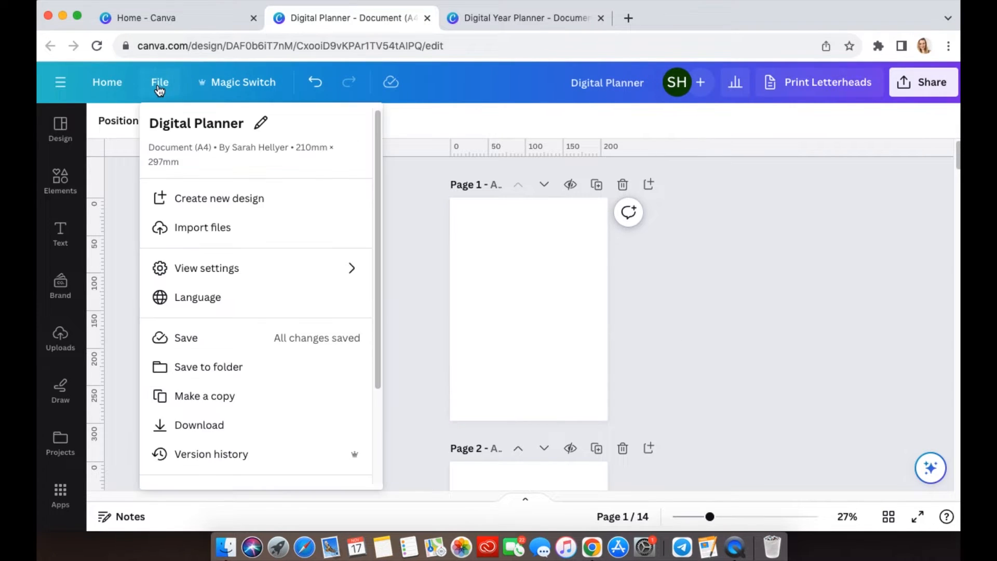
mouse_move(186, 279)
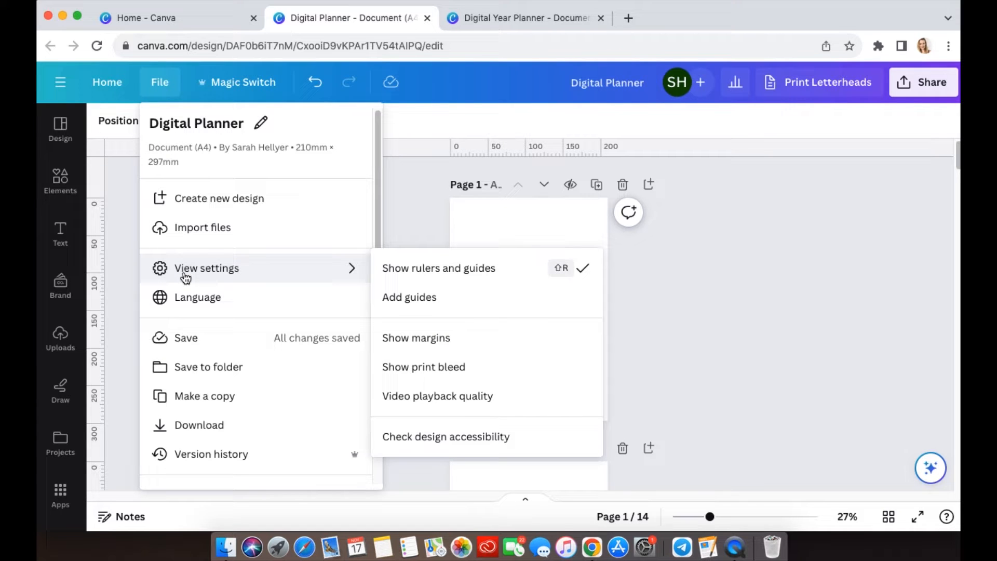
click(429, 297)
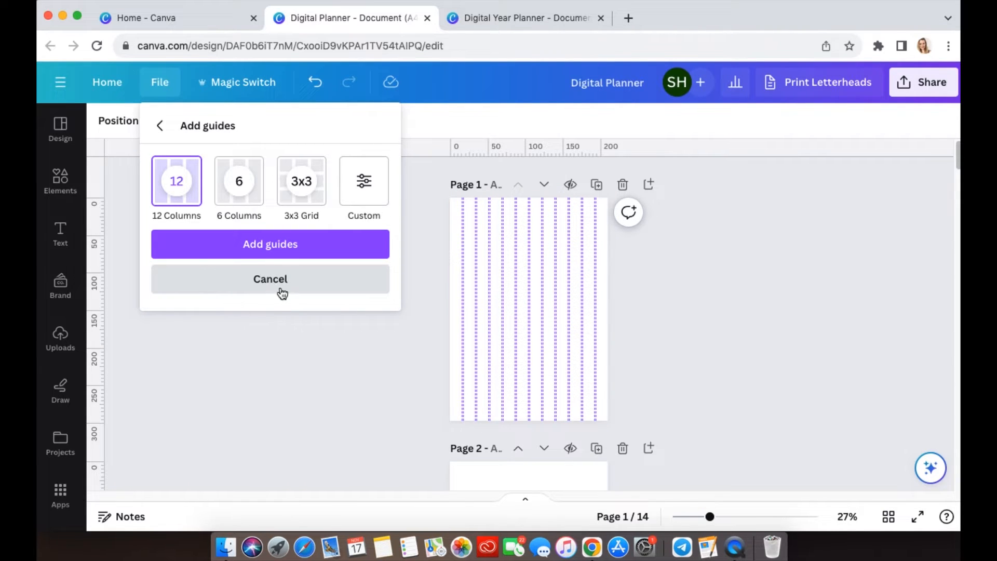
click(365, 186)
drag(145, 263, 189, 263)
text(0)
click(192, 320)
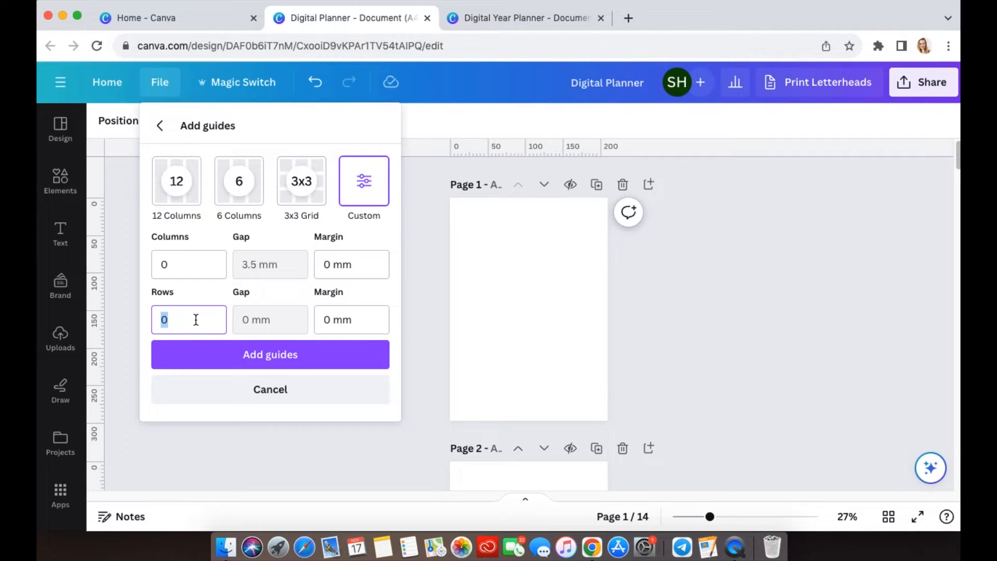
text(14)
- Set the guides' row gap and both the column and row margins to 1.5 mm, and add the guides
click(249, 321)
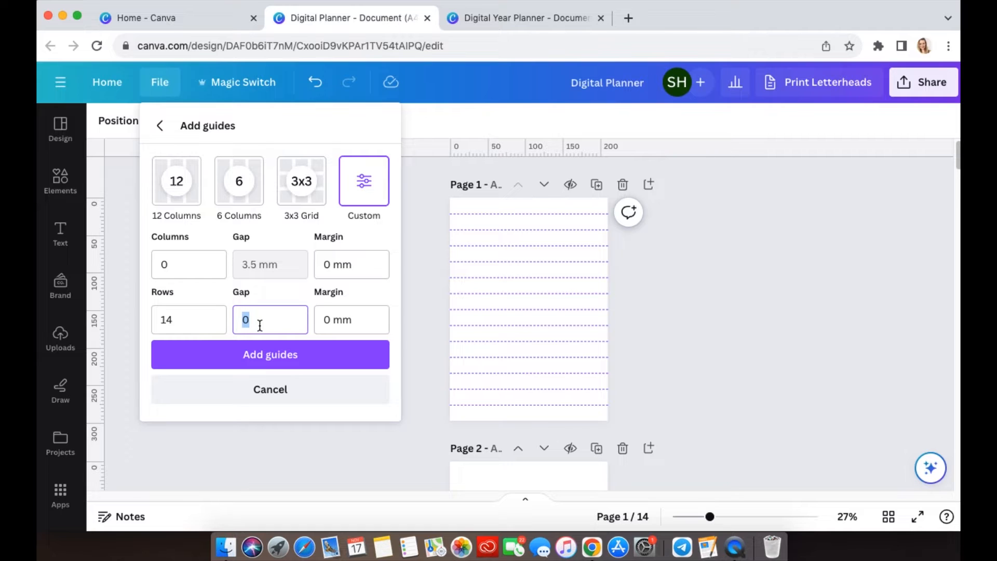
text(1.5)
click(330, 319)
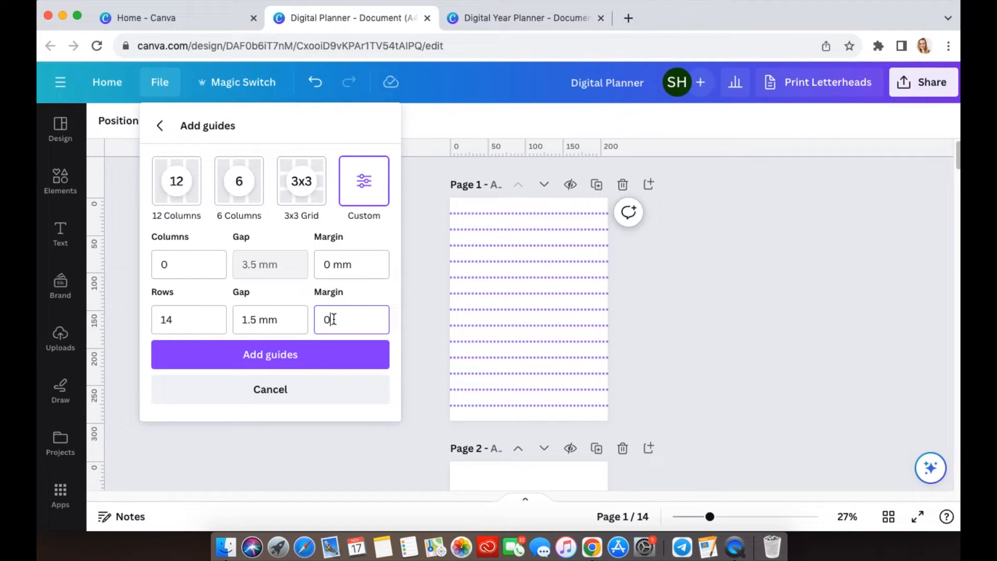
double_click(333, 319)
text(1.5)
click(326, 264)
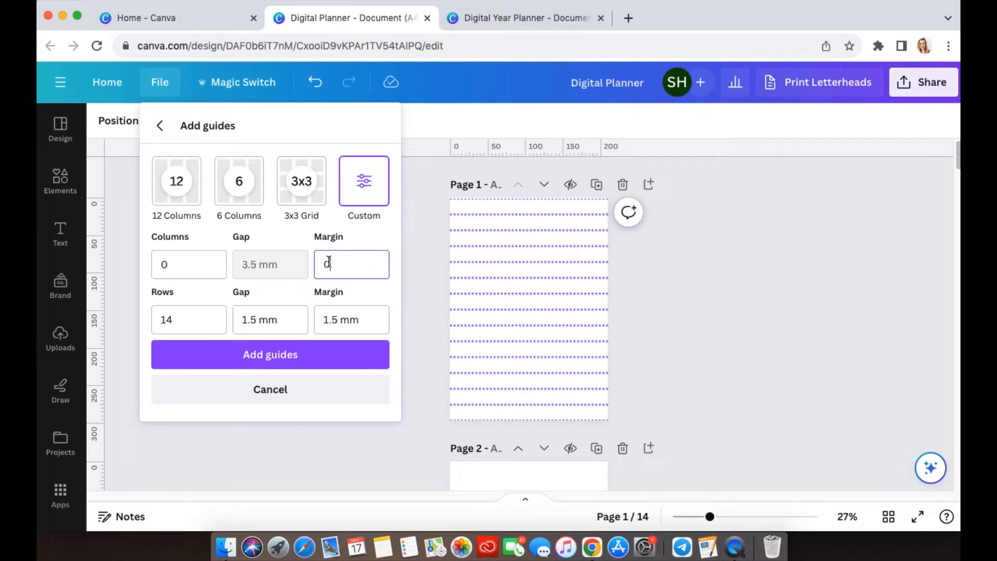
double_click(329, 262)
text(1.5)
click(383, 321)
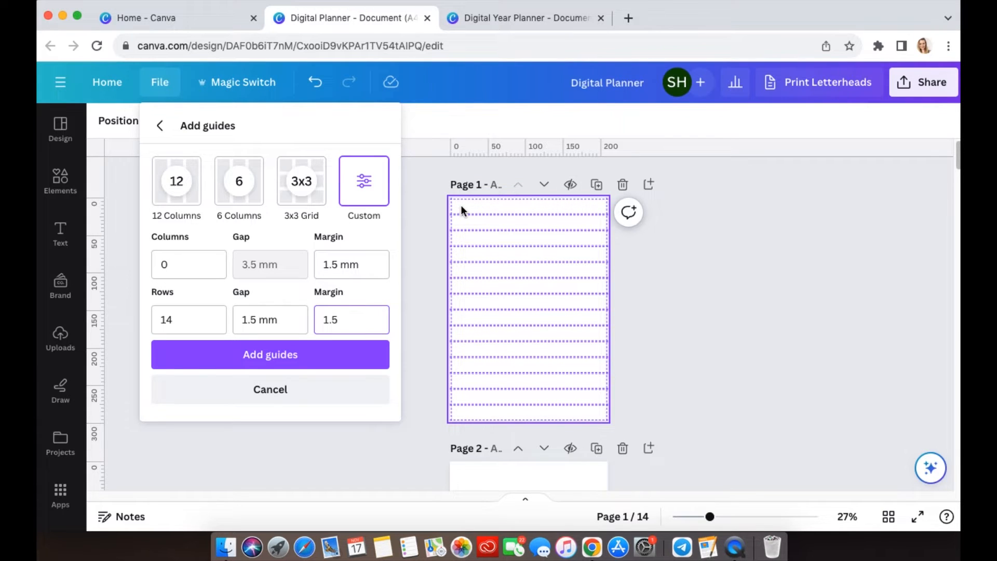
click(298, 358)
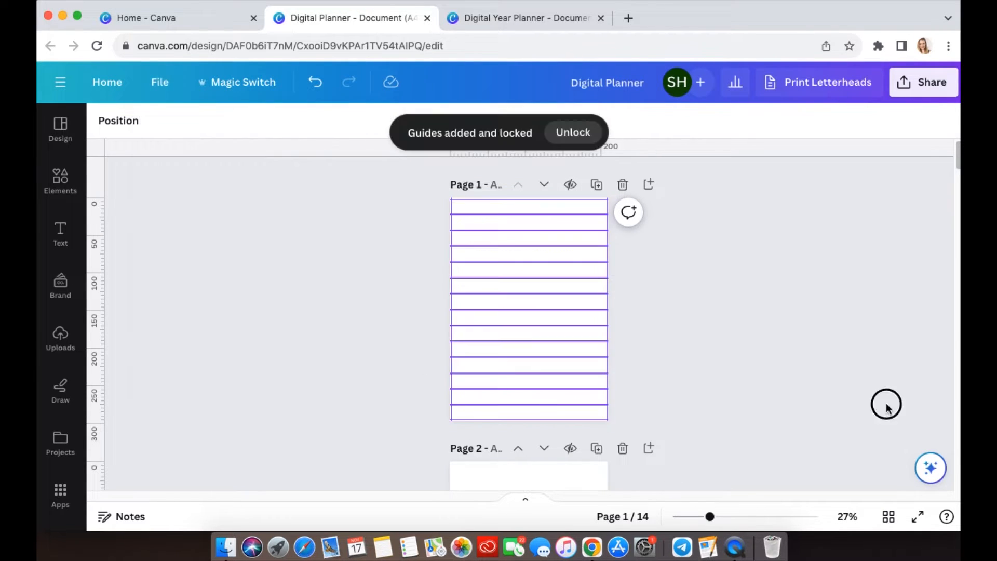
- Add a rounded square shape to page 1 and move it into the right half of the page
key(super+0)
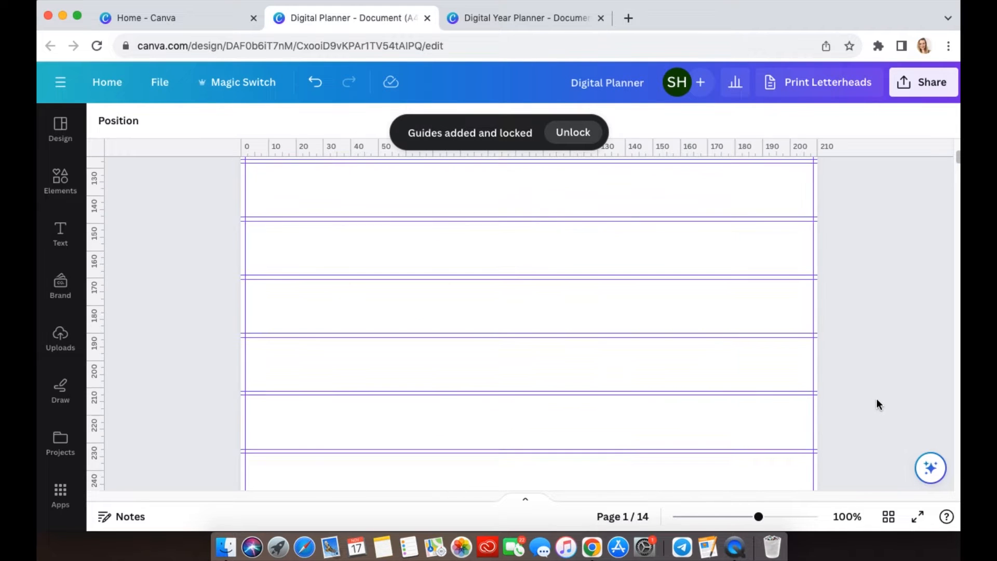
scroll(877, 402, up, 3)
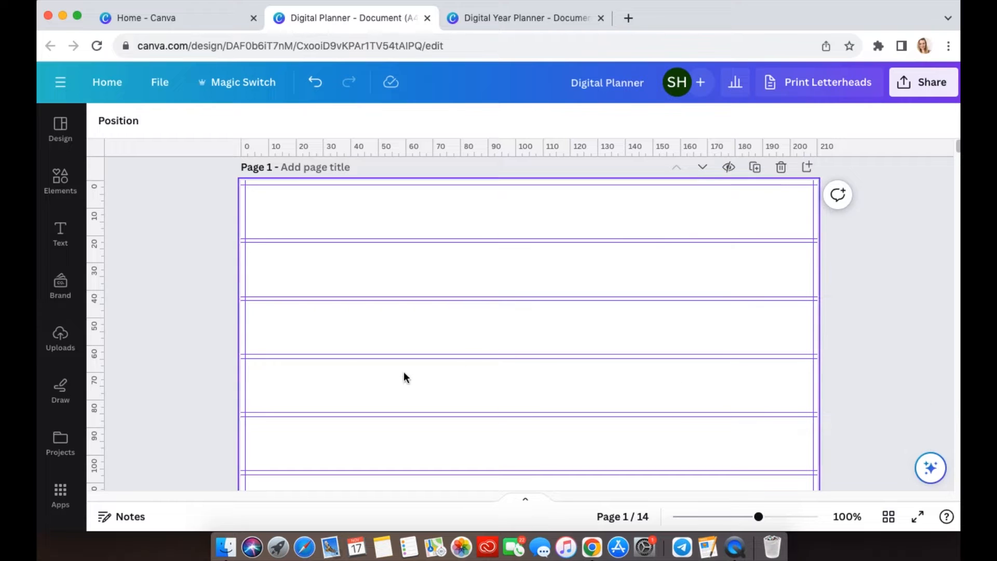
click(68, 192)
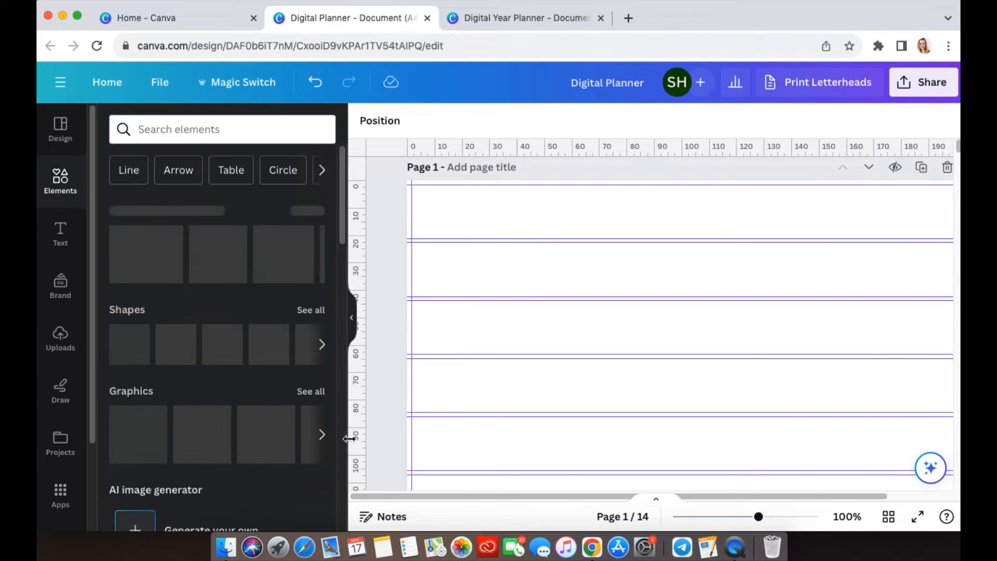
click(176, 345)
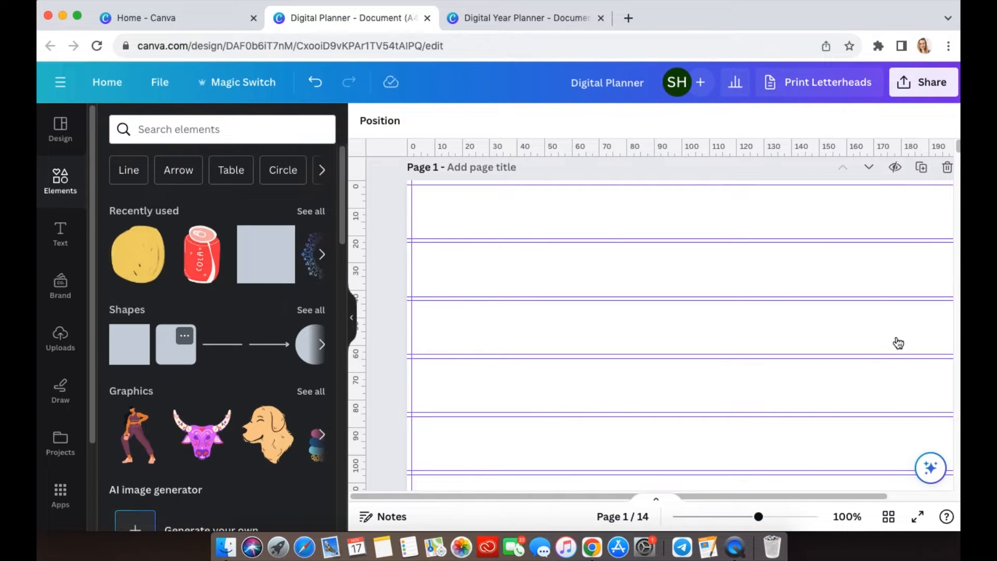
click(351, 318)
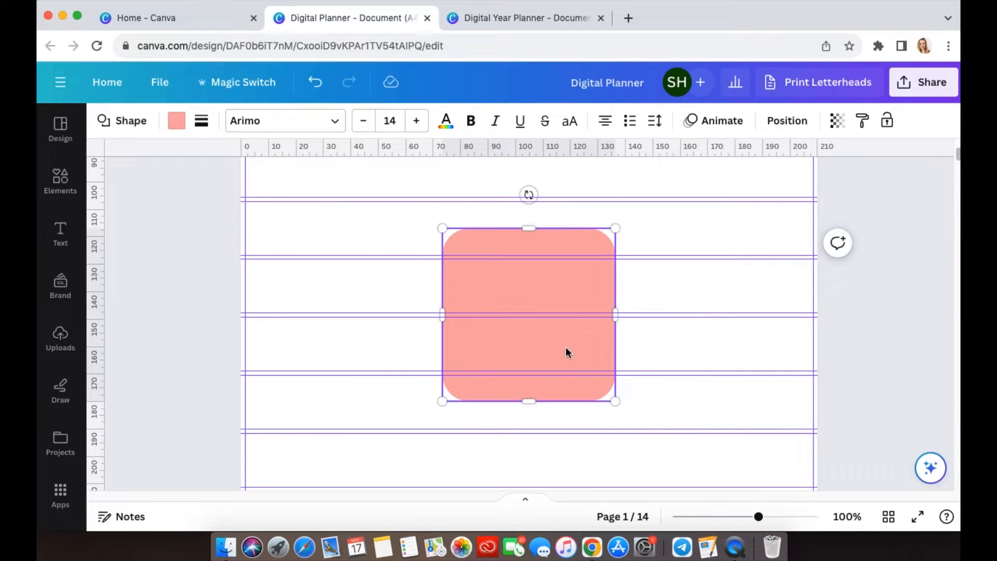
drag(566, 347, 691, 352)
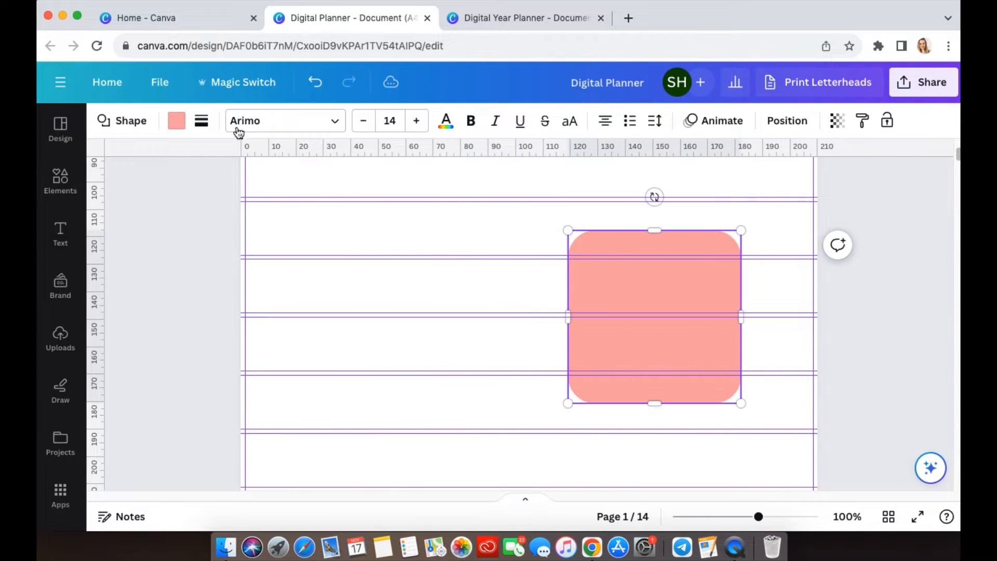
- Set the pink square's corner rounding to 10
click(201, 122)
double_click(414, 233)
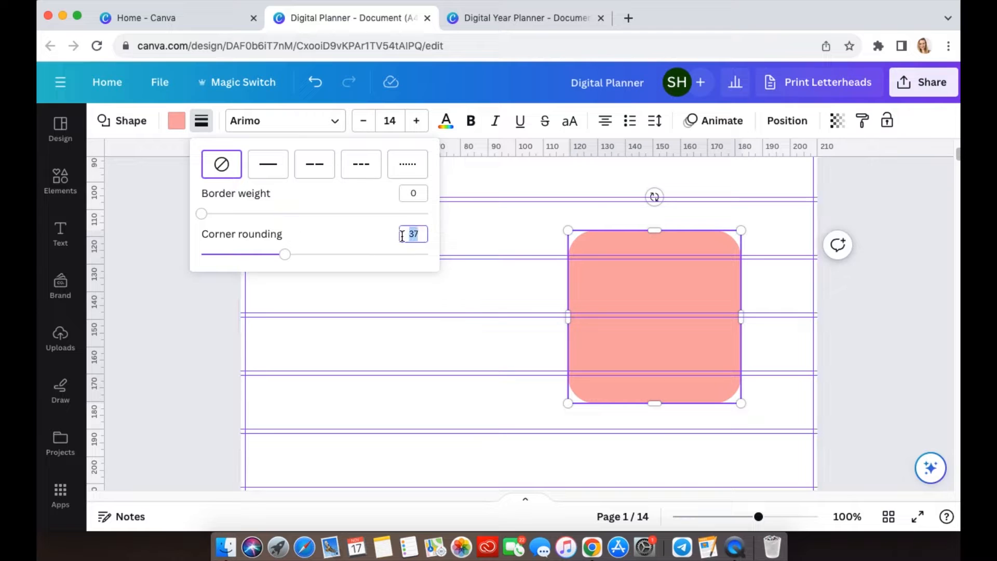
text(10)
key(Return)
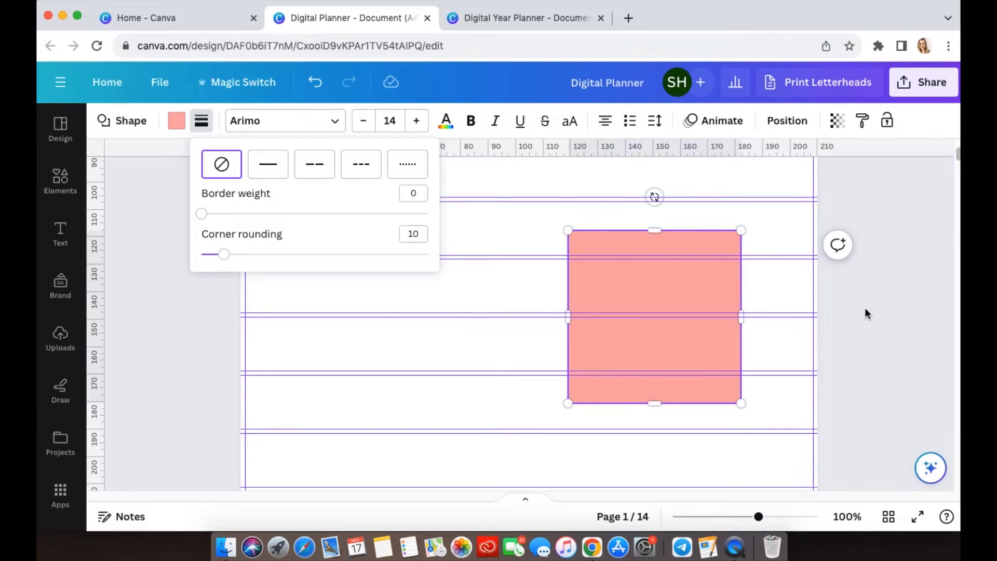
click(866, 313)
- Move the pink square into page 1's upper-right corner, aligned with the top and right margin guides
drag(663, 274, 732, 225)
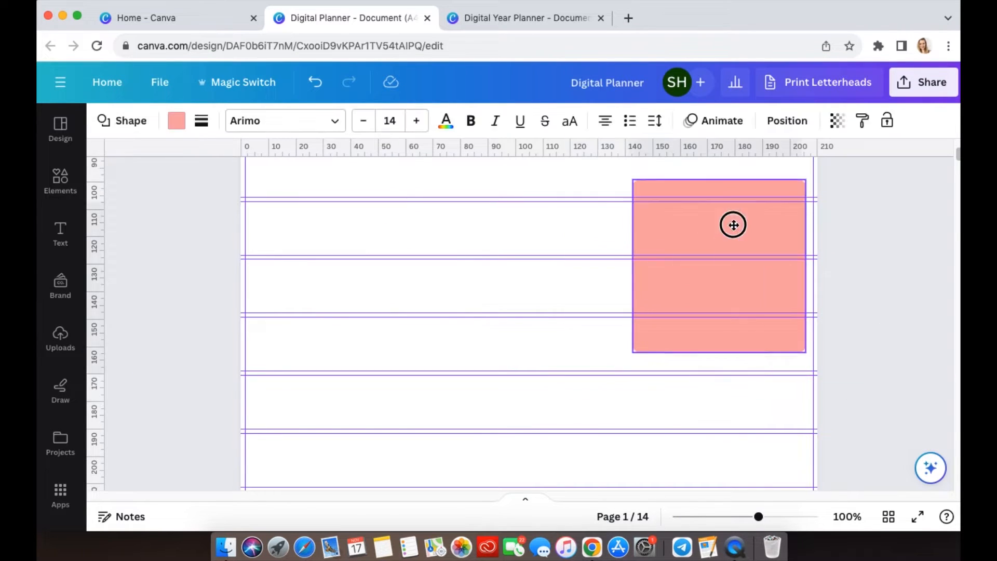
scroll(764, 366, up, 3)
drag(765, 296, 778, 181)
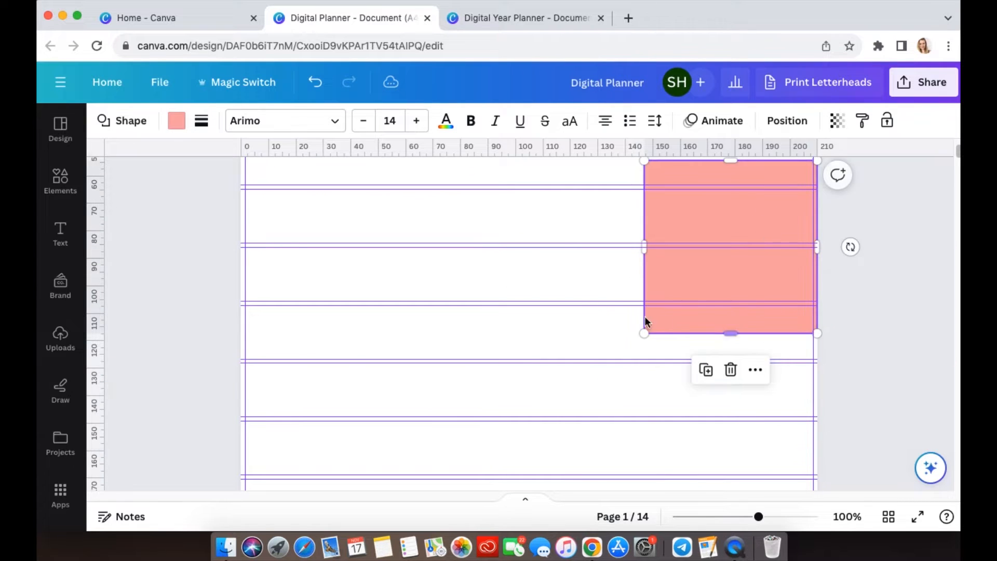
scroll(769, 332, up, 5)
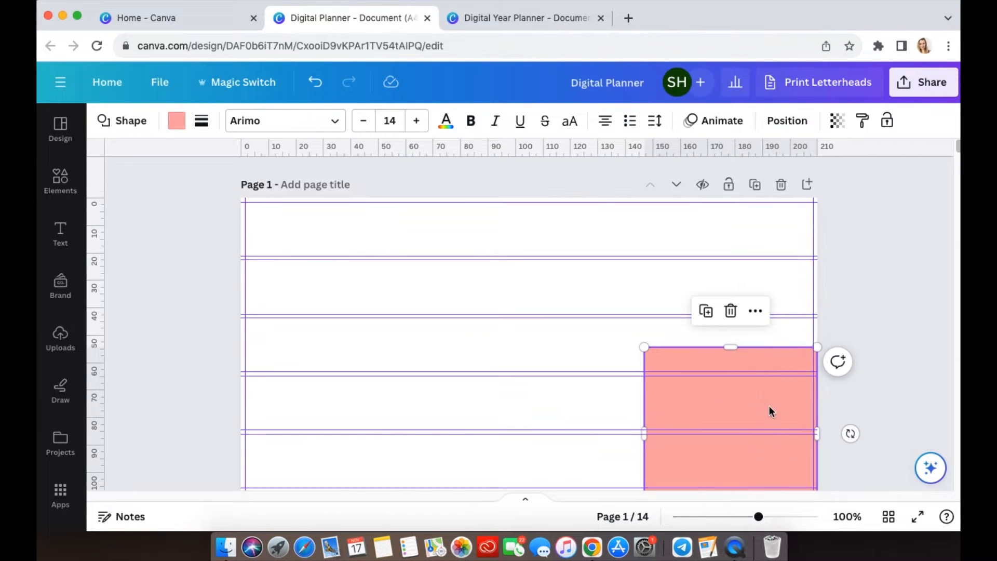
drag(771, 410, 750, 281)
scroll(750, 282, up, 5)
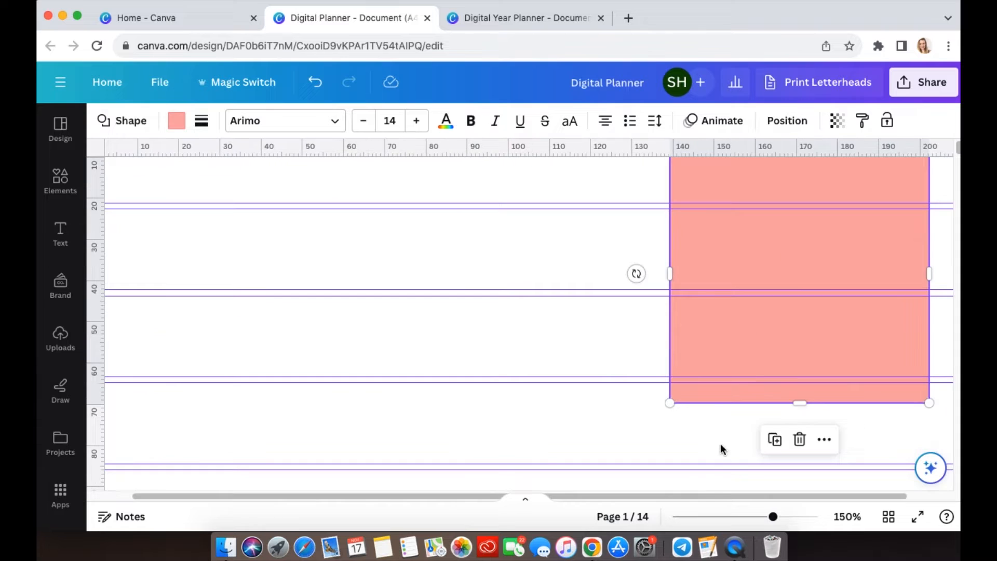
scroll(702, 492, right, 2)
scroll(828, 283, up, 2)
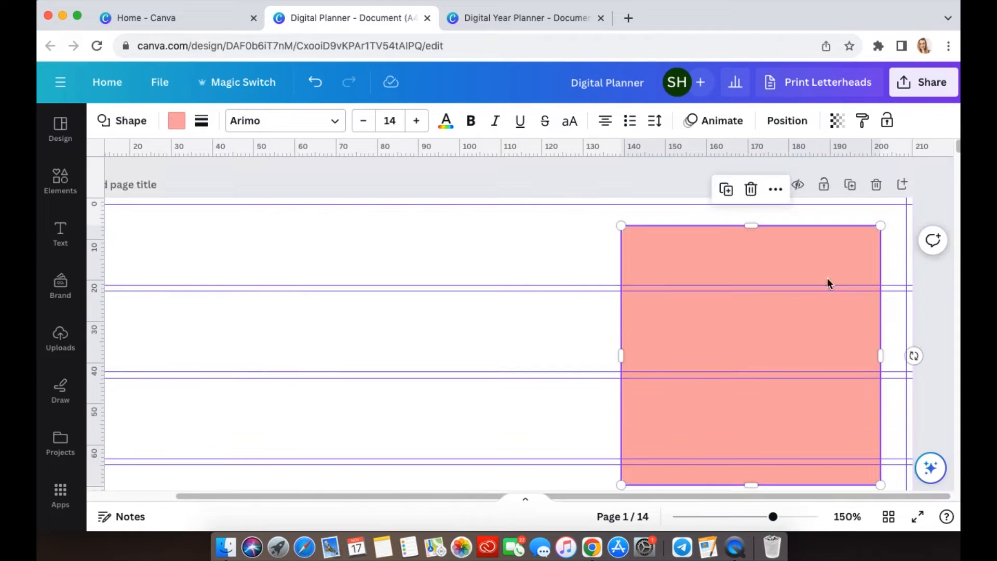
drag(828, 326, 837, 305)
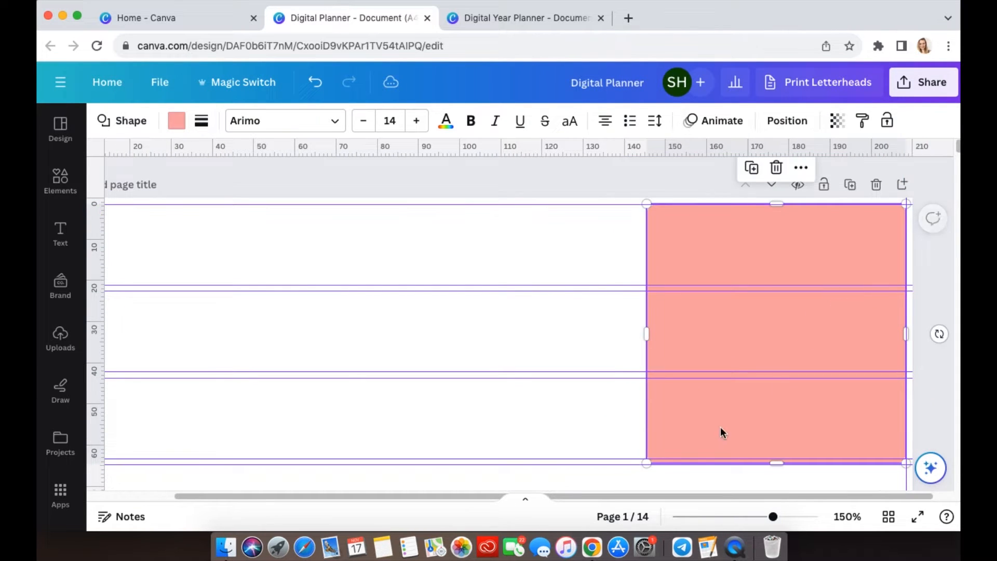
- Shrink the pink square to about 17.7 by 19.6 mm so it fits the first guide row
drag(647, 460, 849, 281)
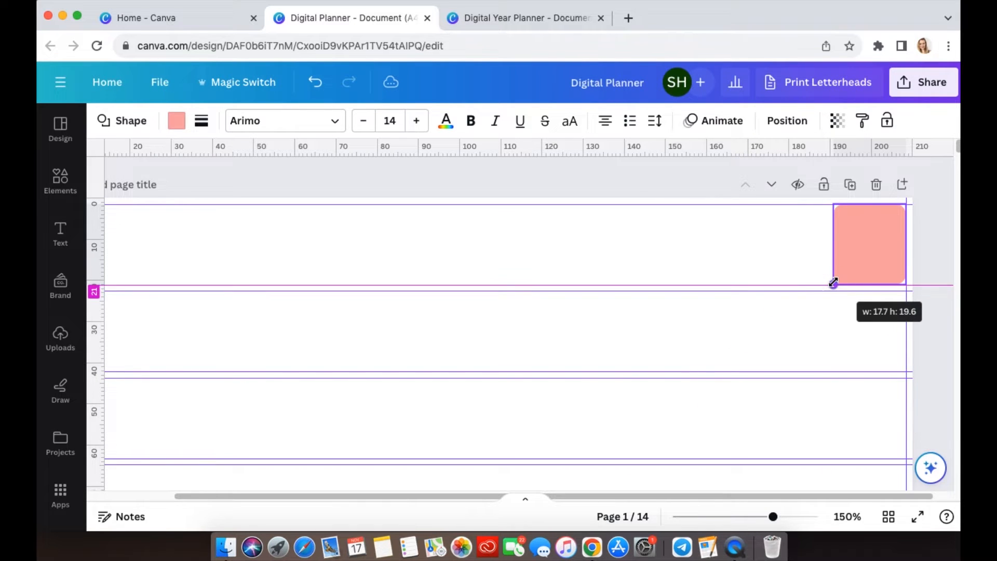
drag(833, 283, 834, 283)
click(923, 273)
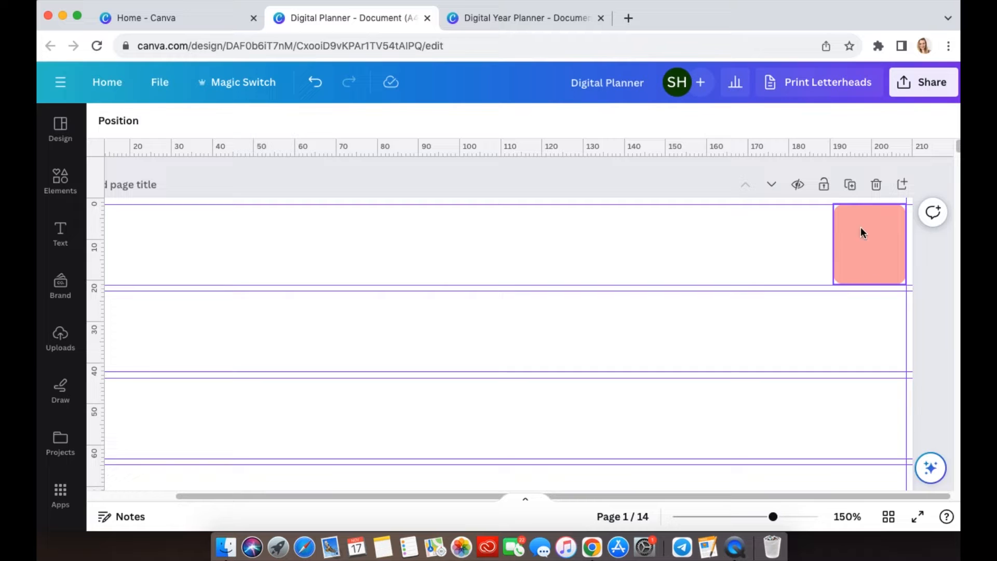
- Check the pink tab shape closely and snap its edges to the first row's guides and the right margin
drag(841, 239, 868, 237)
scroll(958, 327, down, 3)
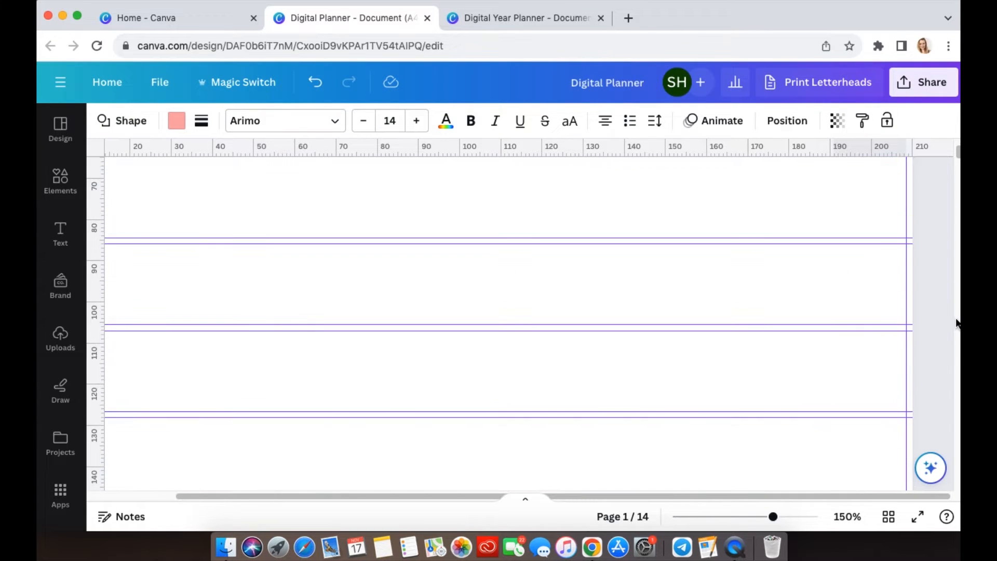
scroll(958, 325, up, 3)
click(936, 314)
click(871, 237)
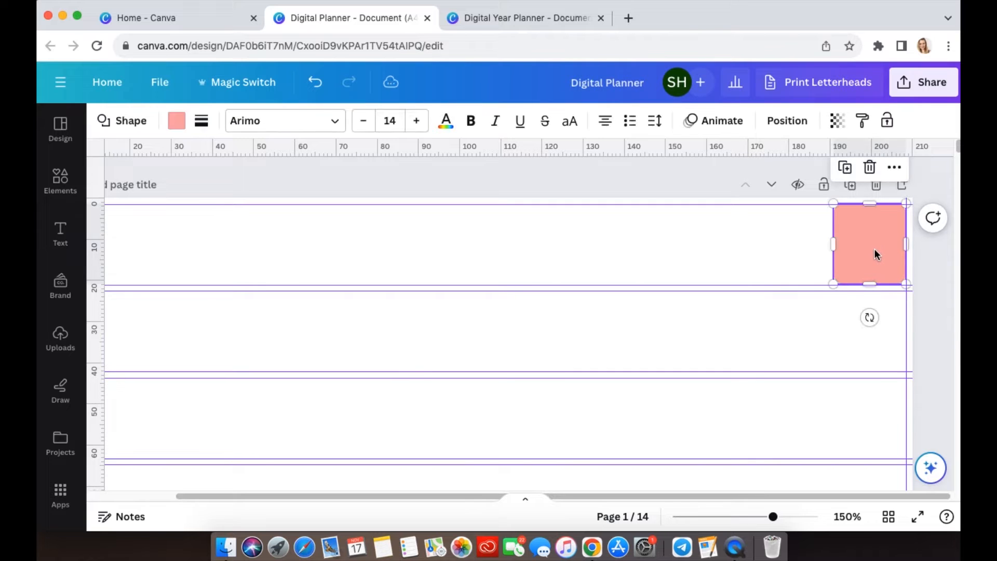
key(super+plus)
key(super+plus)
drag(734, 497, 933, 483)
scroll(942, 363, up, 4)
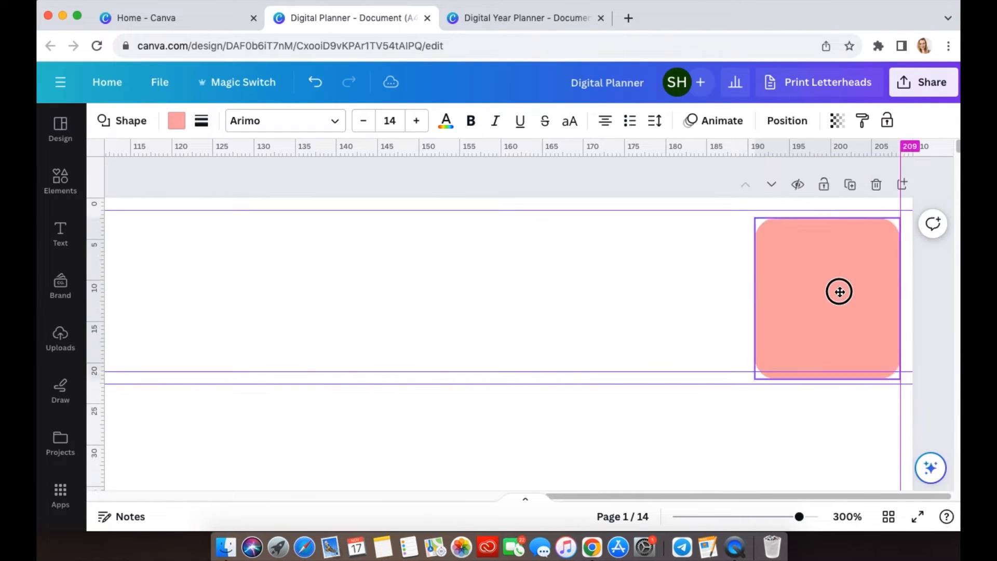
drag(840, 289, 840, 285)
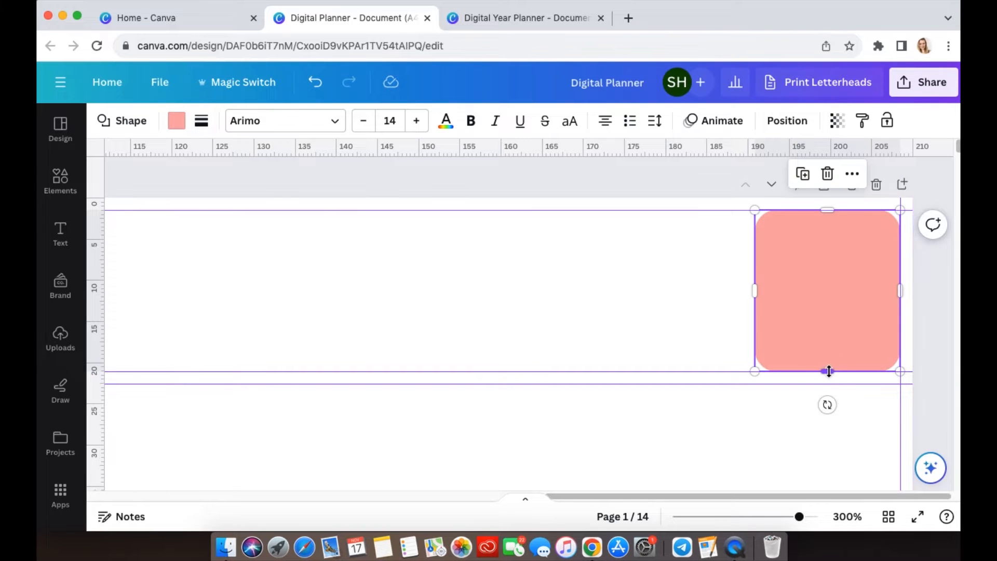
mouse_move(828, 373)
mouse_down()
mouse_move(824, 444)
mouse_move(840, 367)
mouse_move(847, 378)
mouse_up()
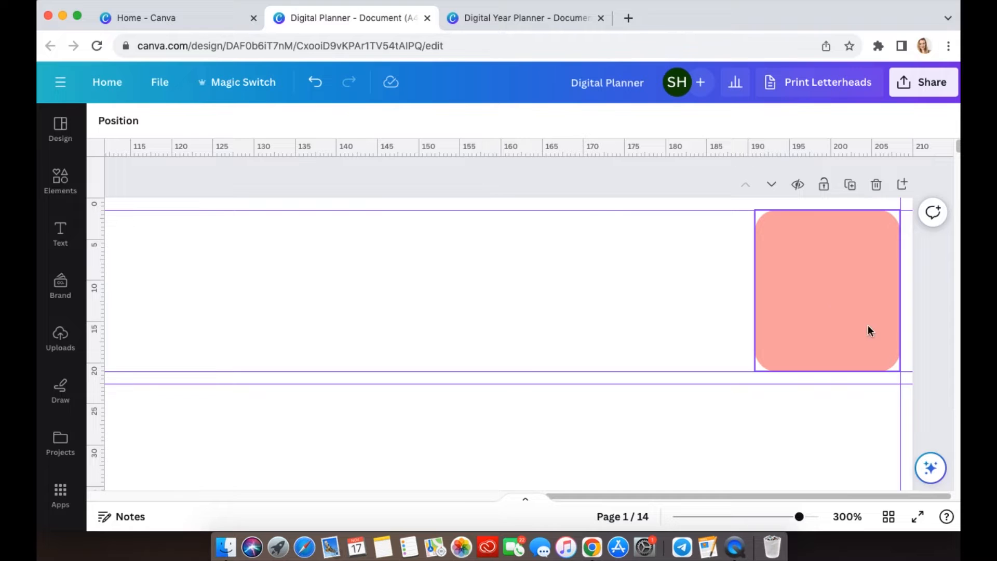
- Fill the first tab shape with a dark grey from the default solid colours
click(833, 306)
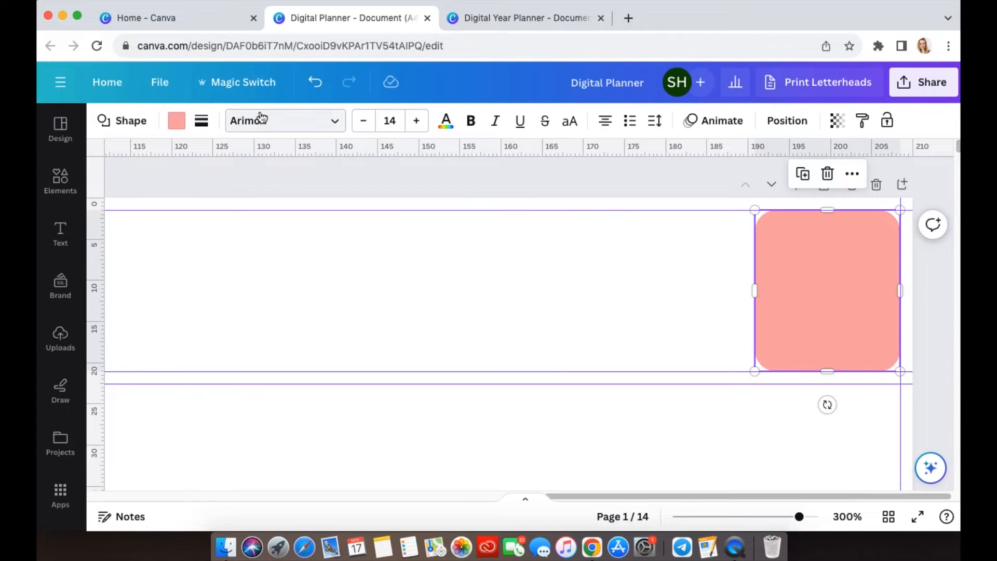
click(177, 122)
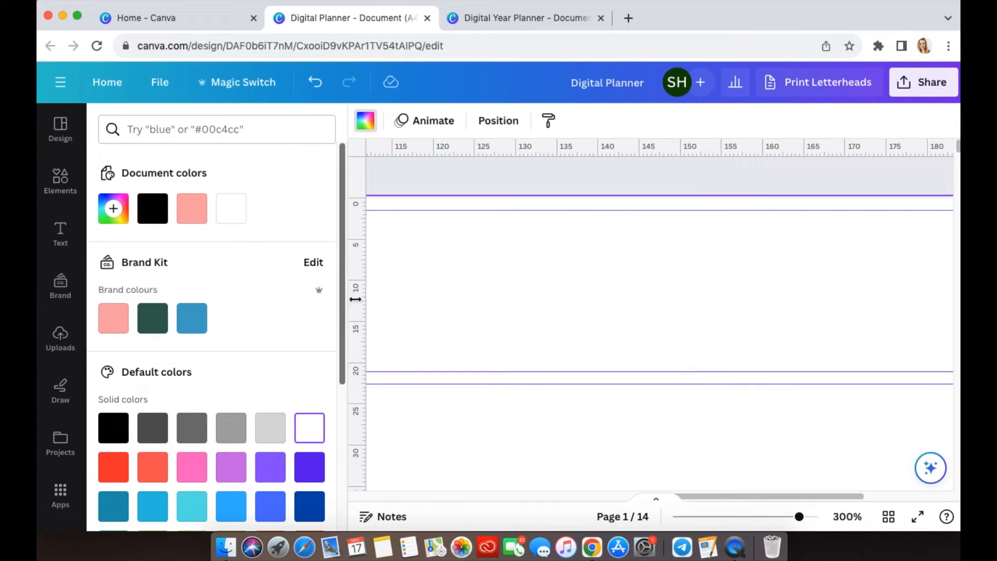
drag(765, 496, 944, 506)
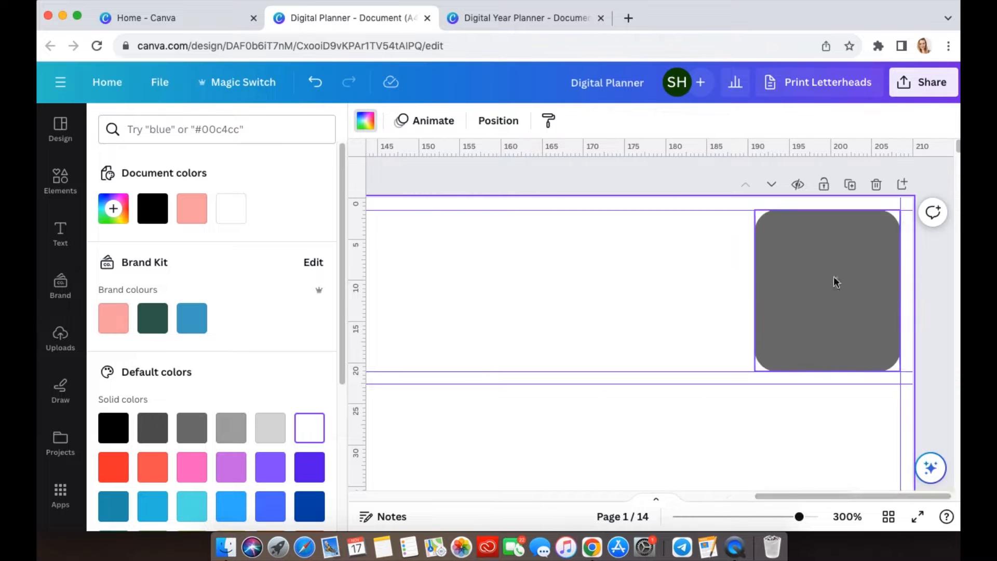
click(835, 279)
click(727, 341)
- Fill the first tab shape with the medium grey from the default solid colours
click(807, 318)
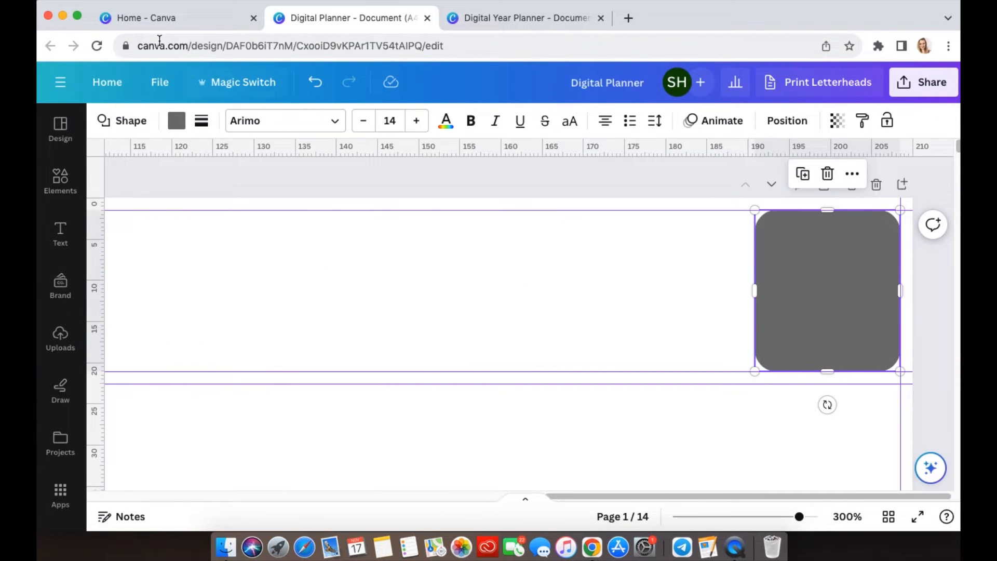
click(176, 120)
click(229, 428)
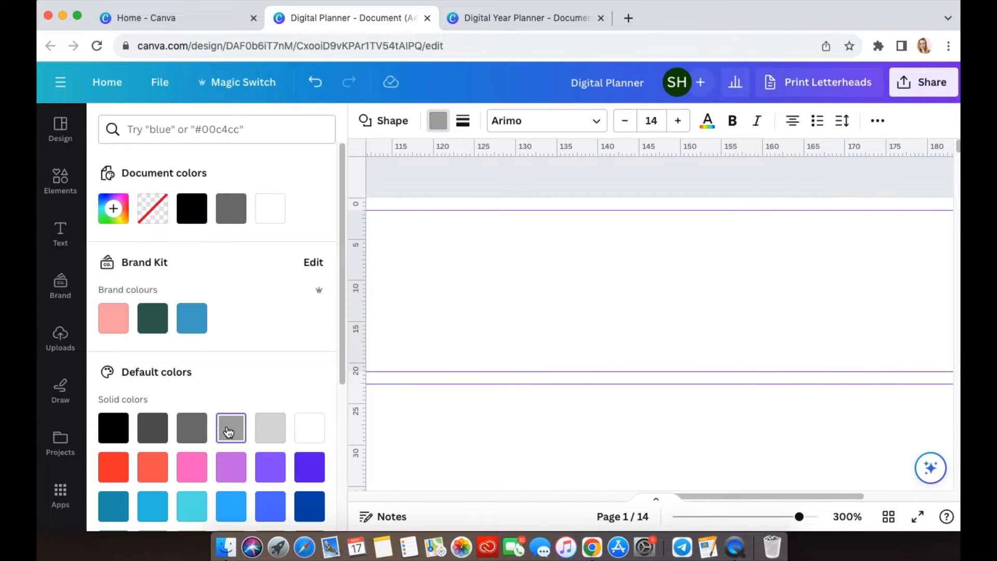
click(666, 499)
drag(723, 494, 944, 498)
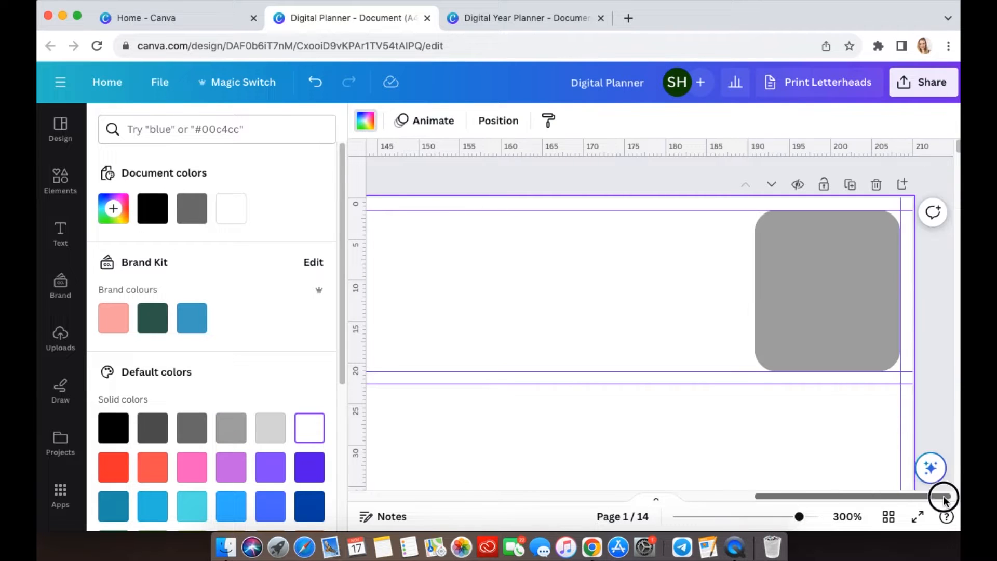
click(930, 352)
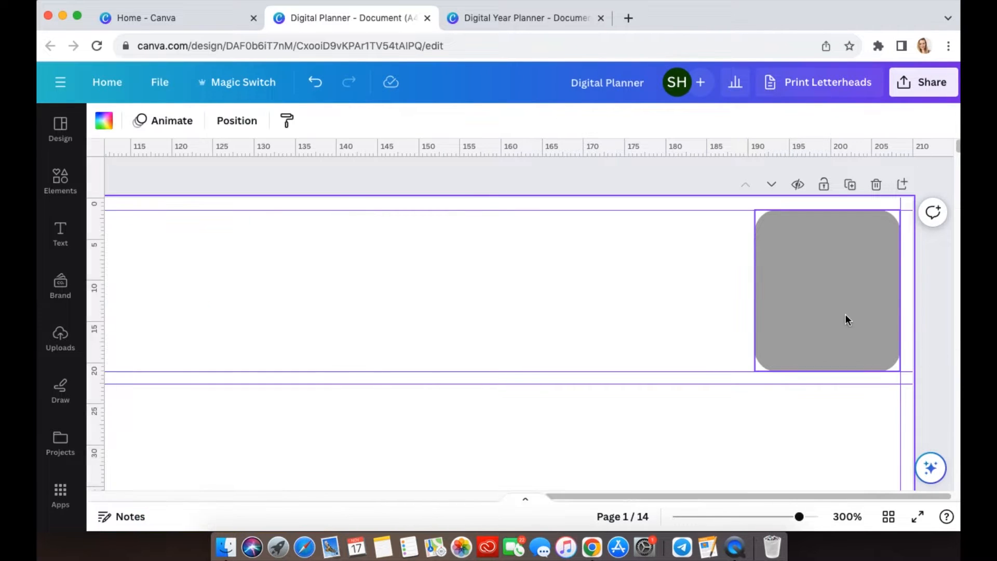
- Duplicate the grey tab shape and align the copy in the second guide row at the right margin
click(869, 327)
key(super+d)
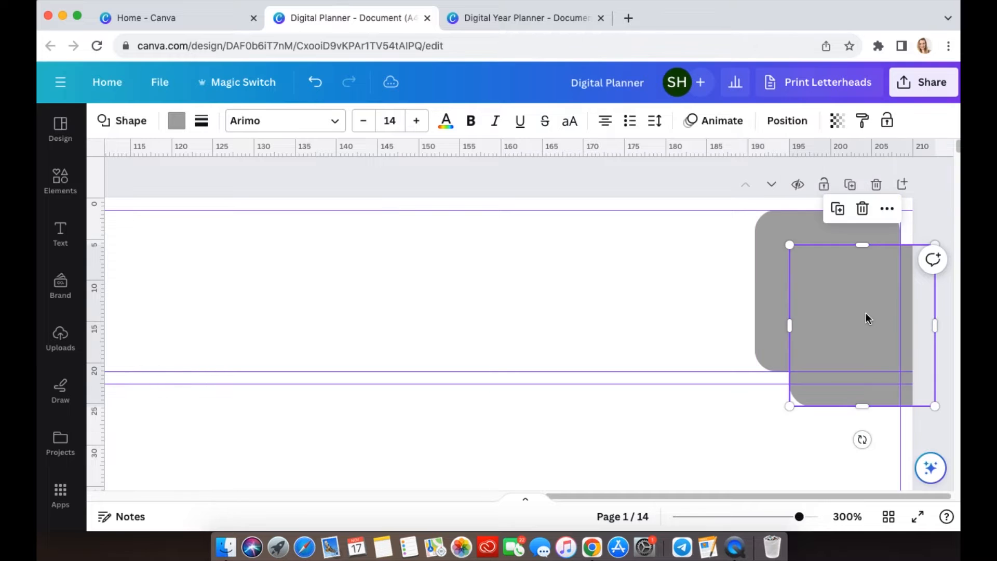
drag(866, 317, 834, 431)
scroll(646, 383, down, 2)
scroll(645, 378, down, 5)
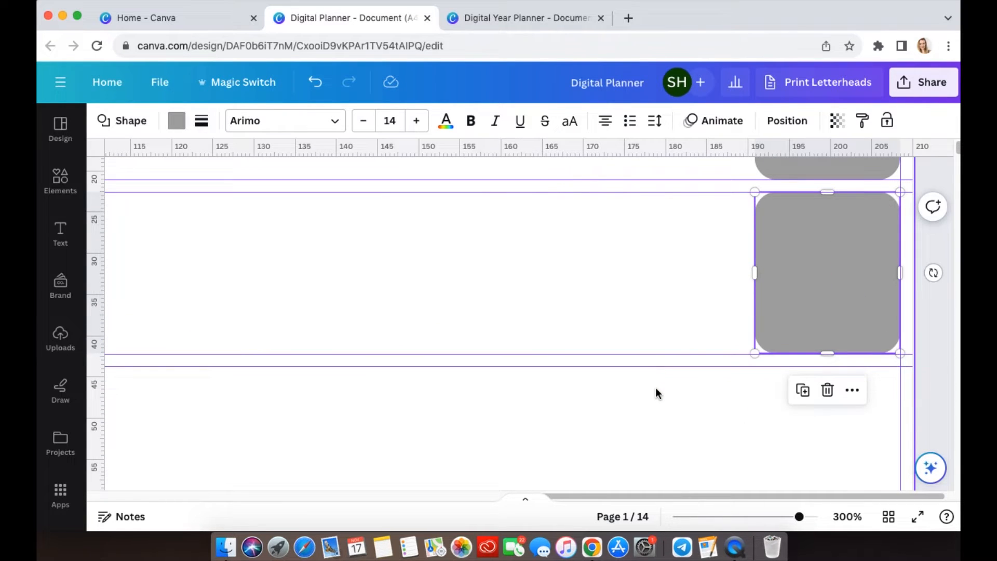
- Duplicate the tab shape twice more and snap the copies into the third and fourth guide rows
key(super+d)
drag(870, 267, 837, 397)
scroll(659, 407, down, 7)
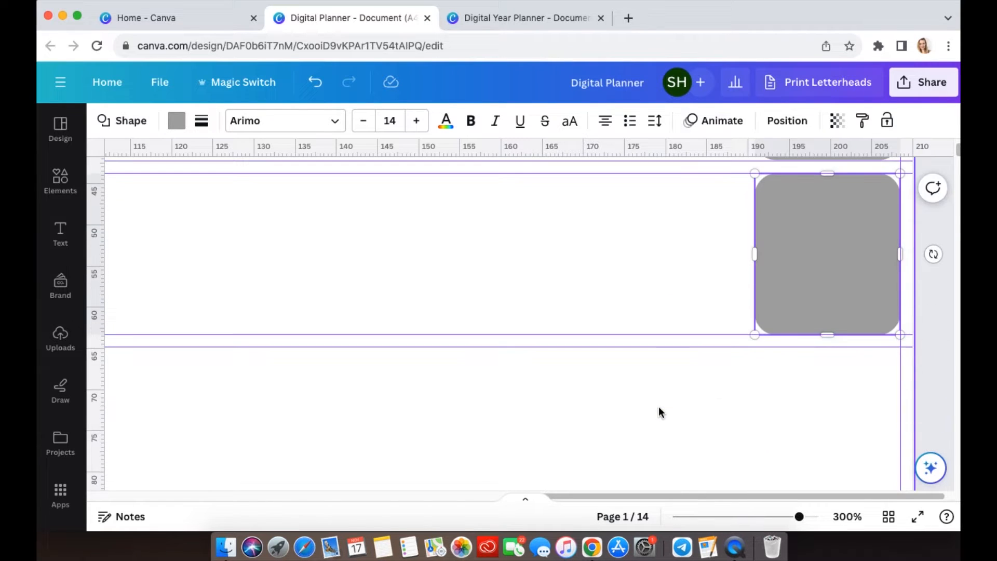
key(super+d)
drag(846, 165, 802, 494)
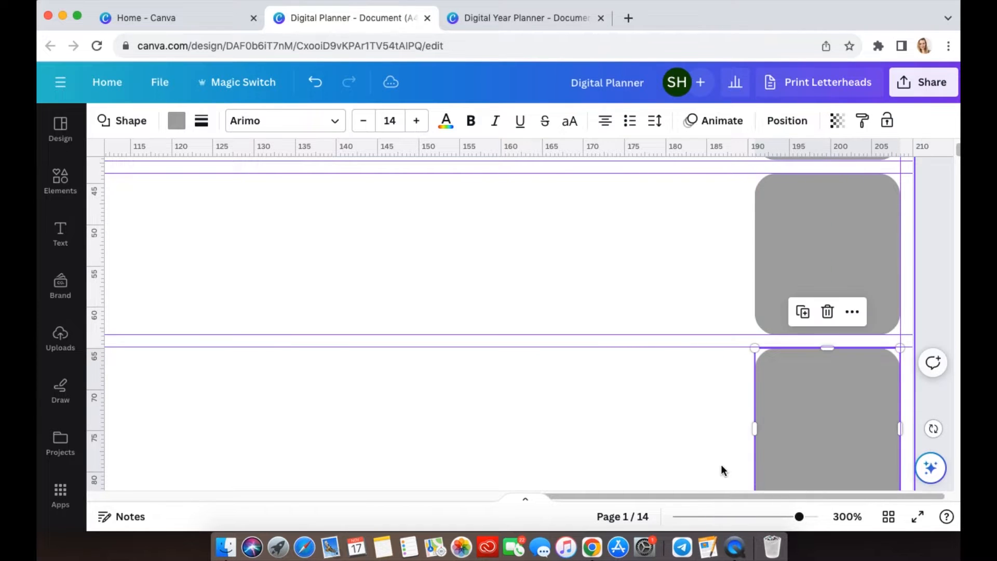
scroll(743, 430, down, 6)
- Paste two copies of the tab shape and align them in the fifth and sixth rows at the right margin
key(super+v)
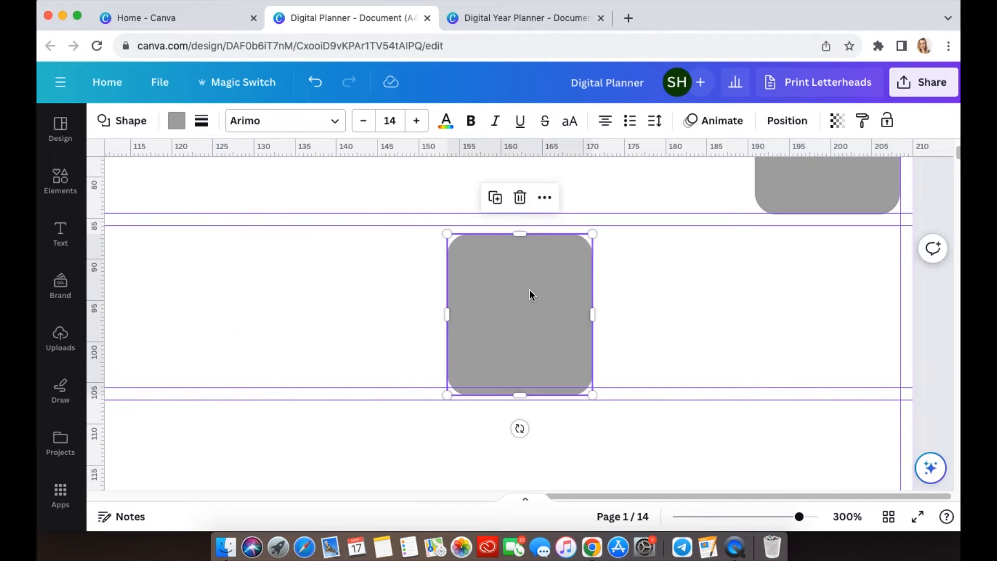
drag(529, 295, 835, 281)
scroll(814, 420, down, 2)
key(super+v)
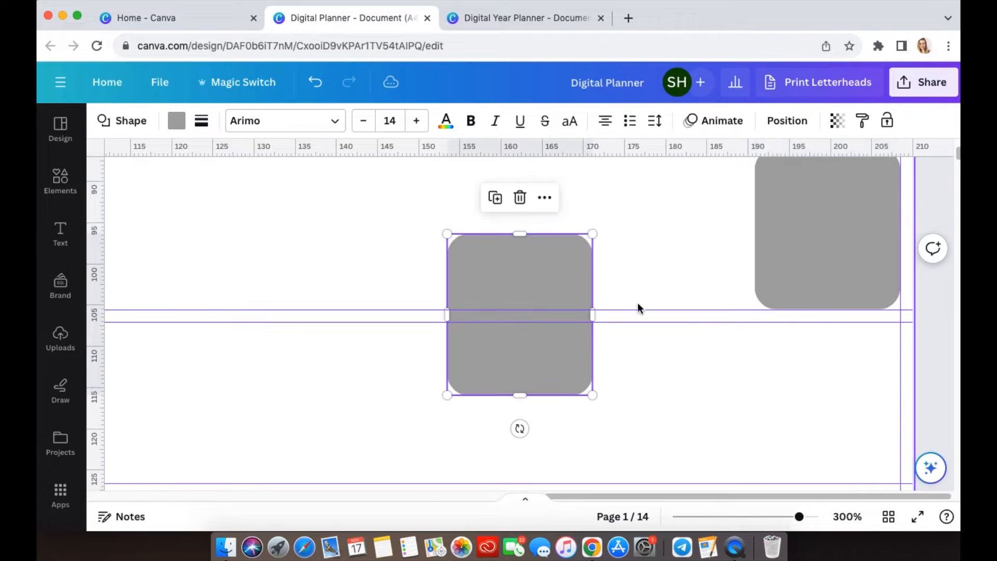
drag(546, 274, 853, 358)
scroll(668, 365, down, 3)
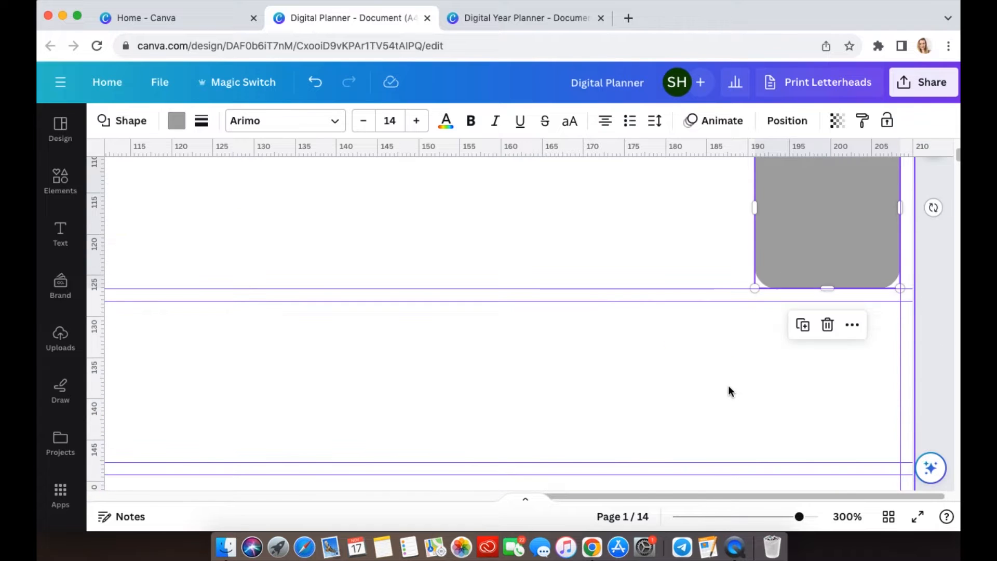
- Paste copies of the tab shape into guide rows seven, eight and nine along the right margin
key(super+v)
drag(586, 307, 867, 288)
scroll(683, 403, down, 4)
key(super+v)
scroll(810, 427, down, 4)
key(super+v)
drag(556, 312, 863, 244)
- Paste two more tab shapes and snap them into the tenth and eleventh guide rows
key(super+v)
drag(552, 288, 855, 401)
scroll(722, 366, down, 4)
key(super+v)
drag(556, 312, 866, 395)
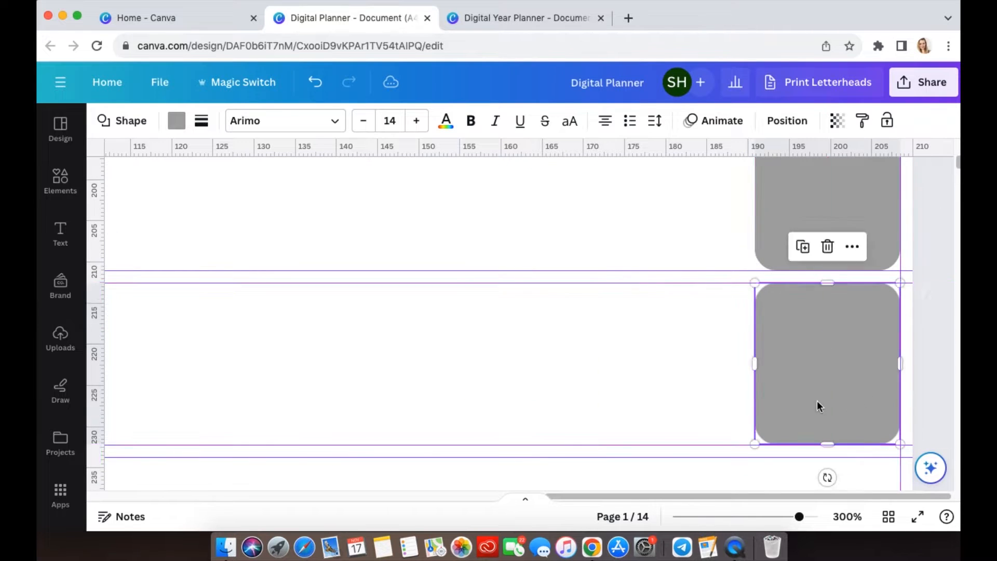
- Paste the remaining tab shapes into rows twelve, thirteen and fourteen, aligned with the right margin guide
scroll(644, 400, down, 4)
key(super+v)
drag(540, 299, 847, 245)
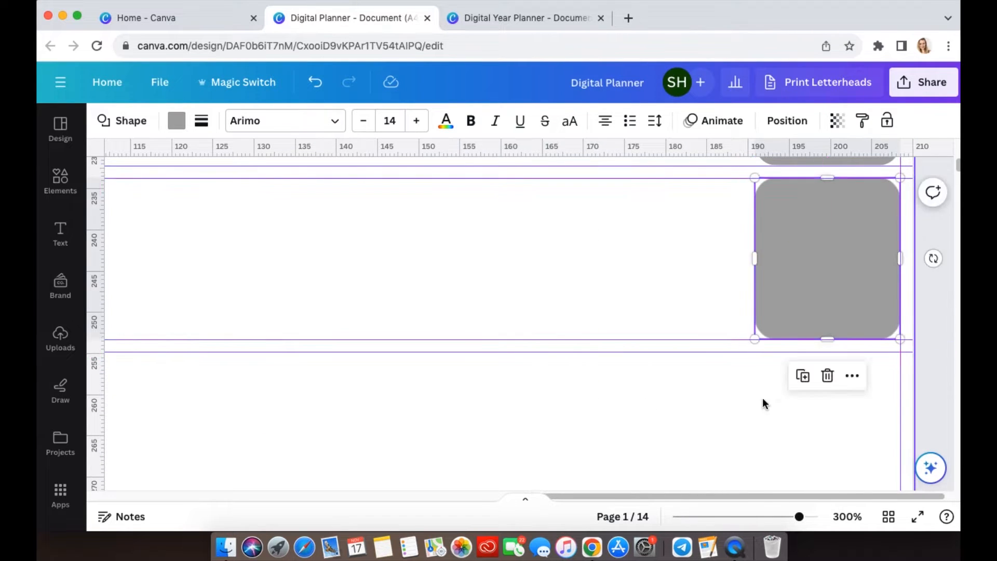
scroll(763, 403, down, 2)
key(super+v)
drag(515, 312, 808, 367)
scroll(676, 377, down, 4)
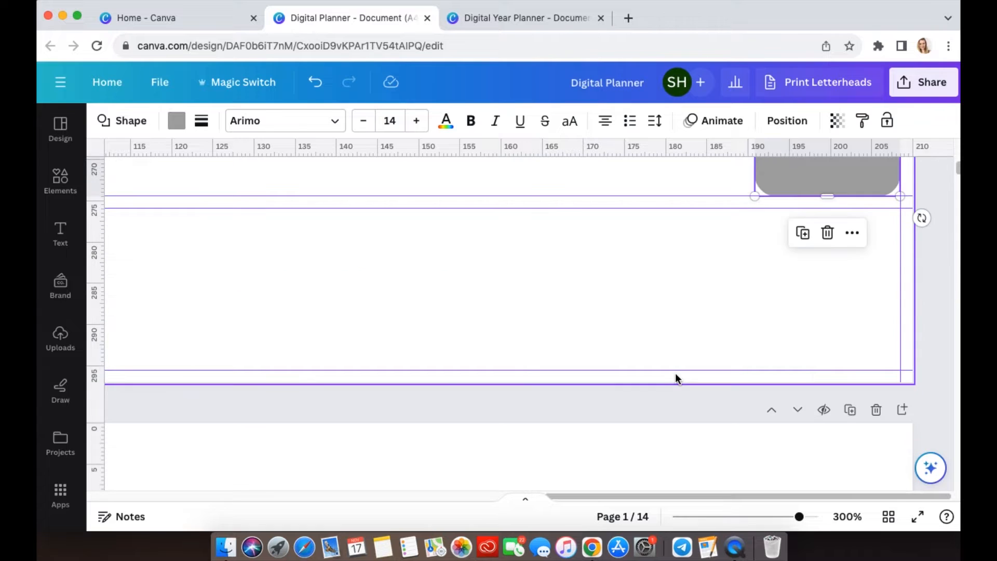
key(super+v)
drag(549, 303, 856, 279)
click(678, 327)
- Add a sharp-cornered square shape to the middle of page 1
key(super+minus)
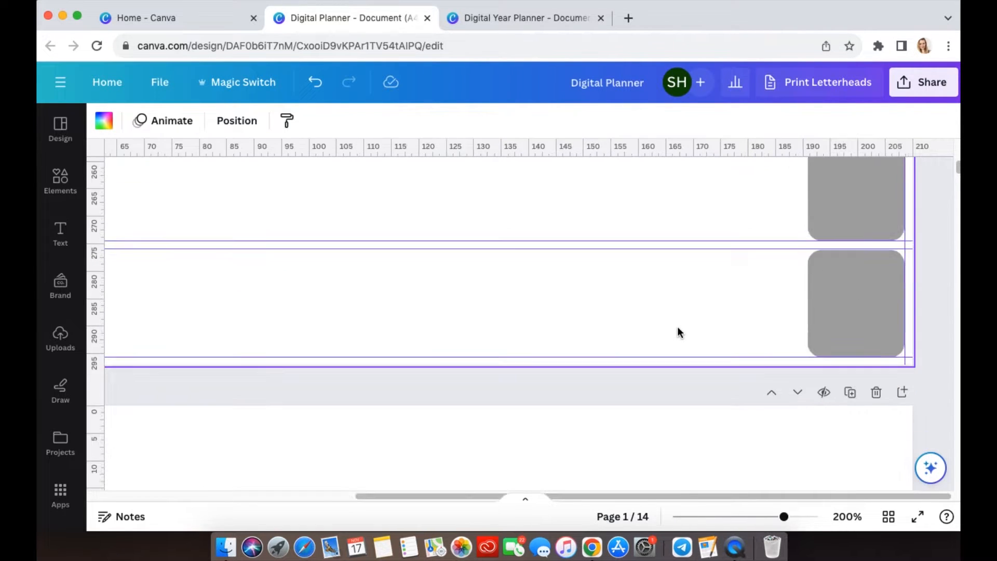
key(super+minus)
key(super+minus)
key(super+minus)
key(super+minus)
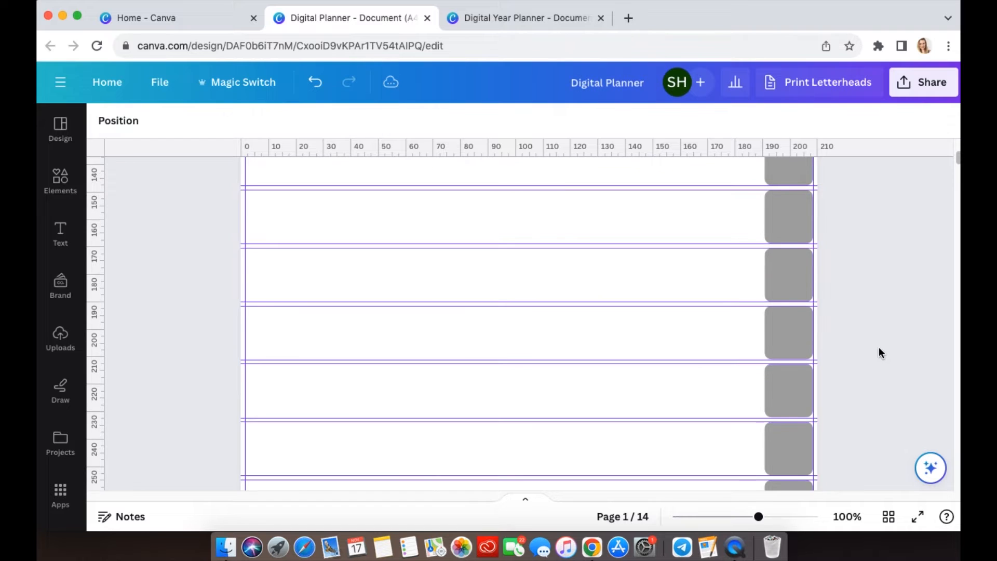
key(super+minus)
key(super+minus)
scroll(788, 373, up, 5)
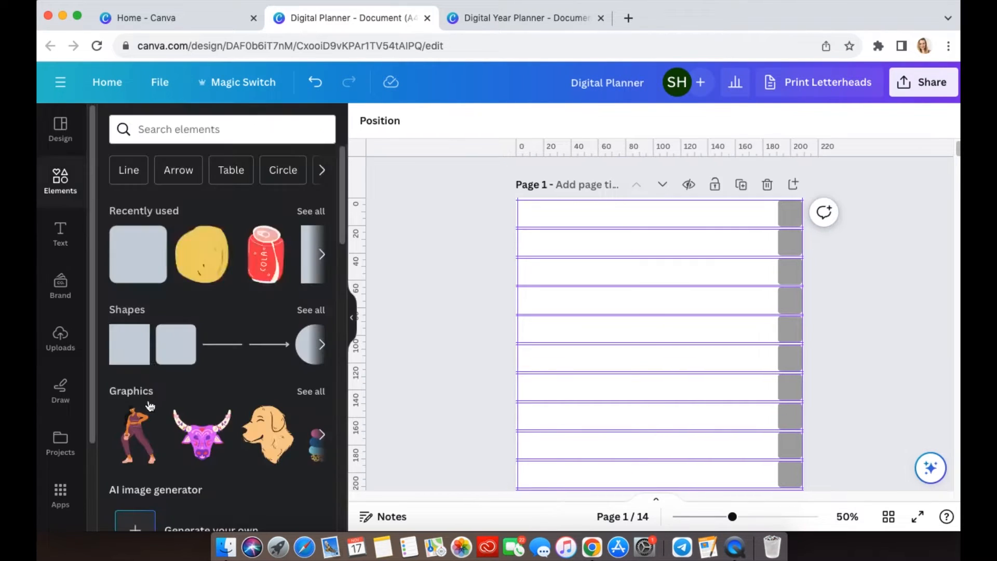
click(129, 357)
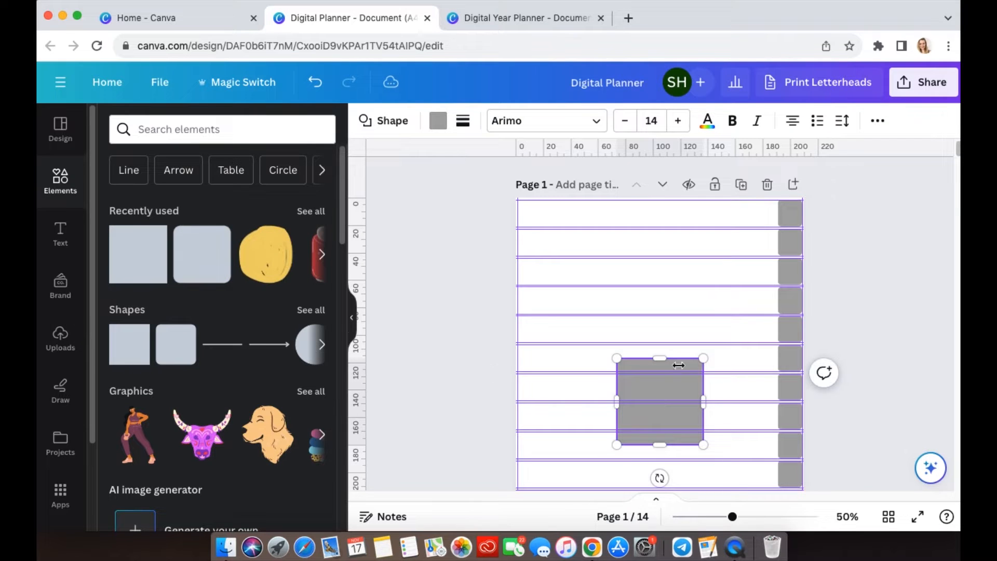
click(353, 325)
click(753, 369)
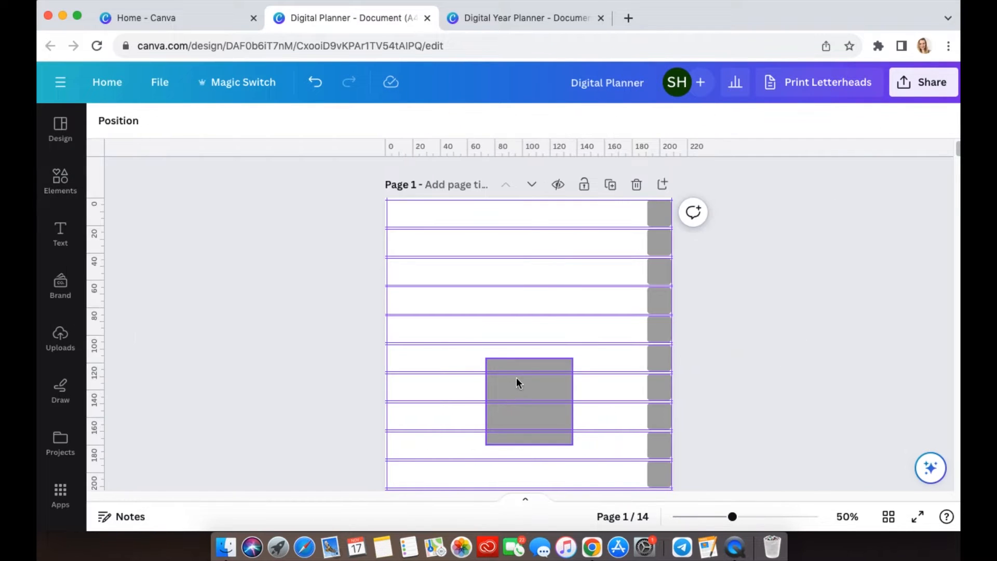
- Move the square to the top-left corner of page 1, slightly past the edges, and fill it with white
drag(517, 383, 405, 219)
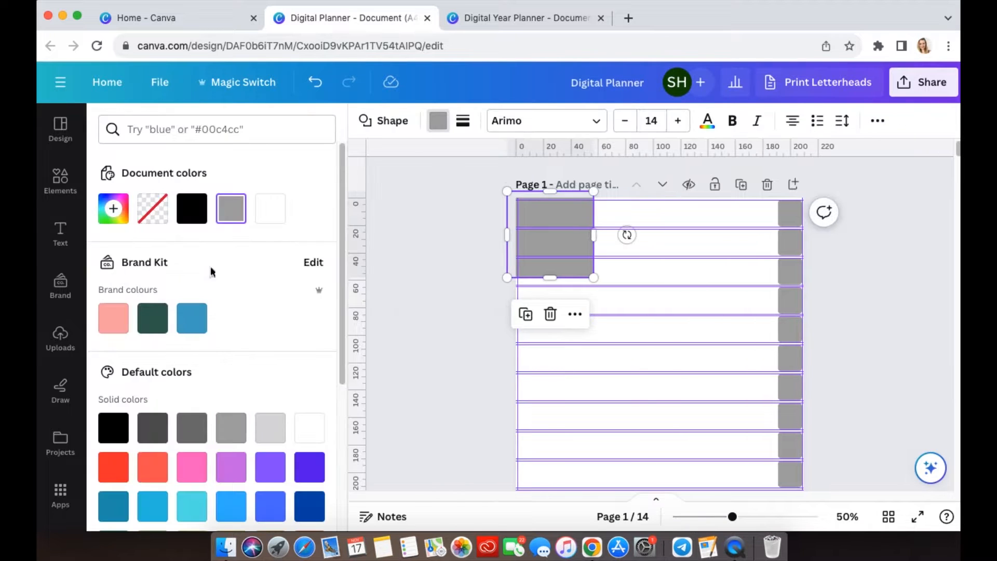
click(276, 222)
- Enlarge the white square past the page's top, left and bottom edges, covering the left half of the tab shapes
drag(592, 276, 786, 365)
scroll(860, 409, down, 3)
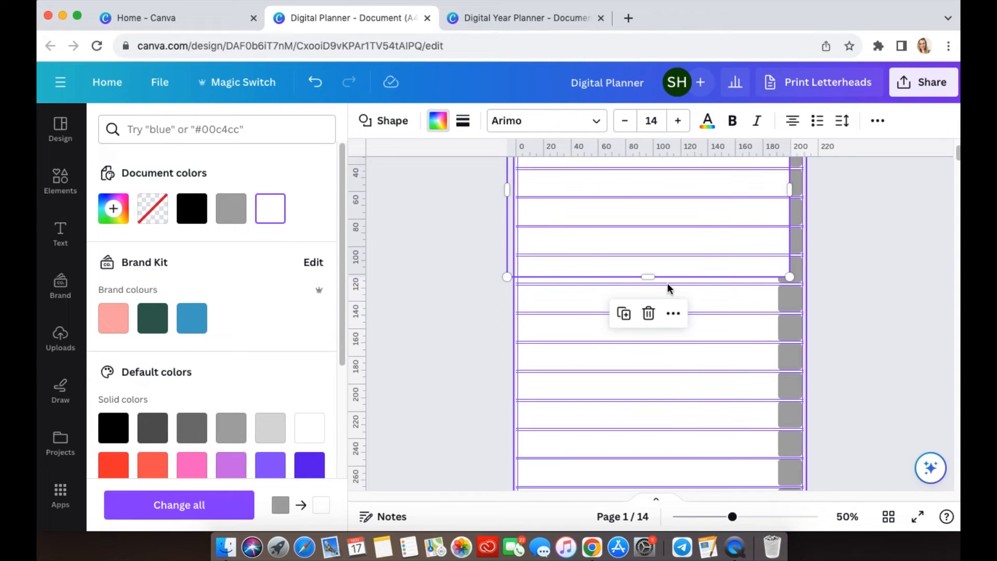
drag(648, 278, 645, 410)
scroll(811, 382, down, 4)
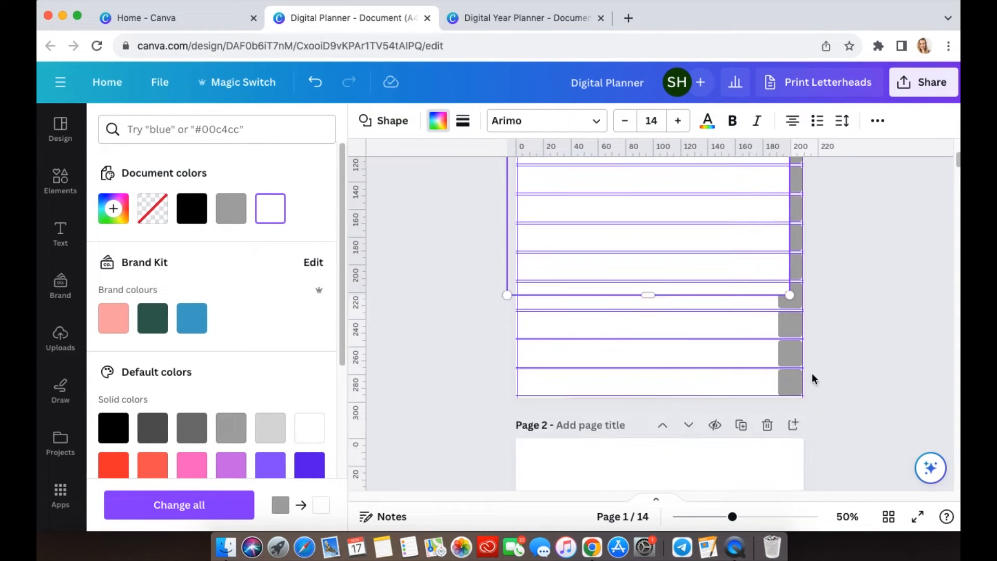
drag(647, 333, 647, 408)
click(880, 350)
scroll(873, 356, up, 1)
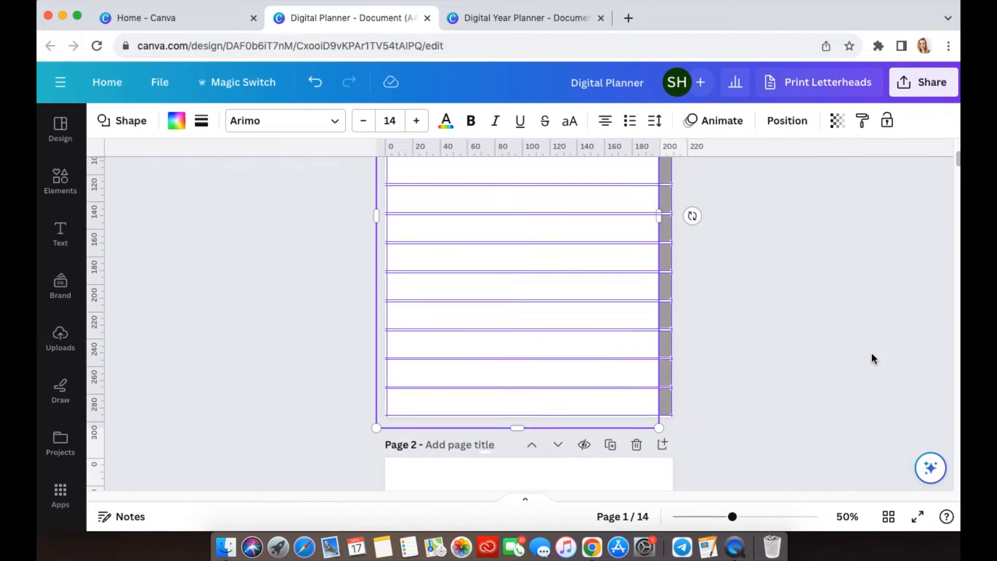
scroll(872, 357, up, 6)
click(259, 283)
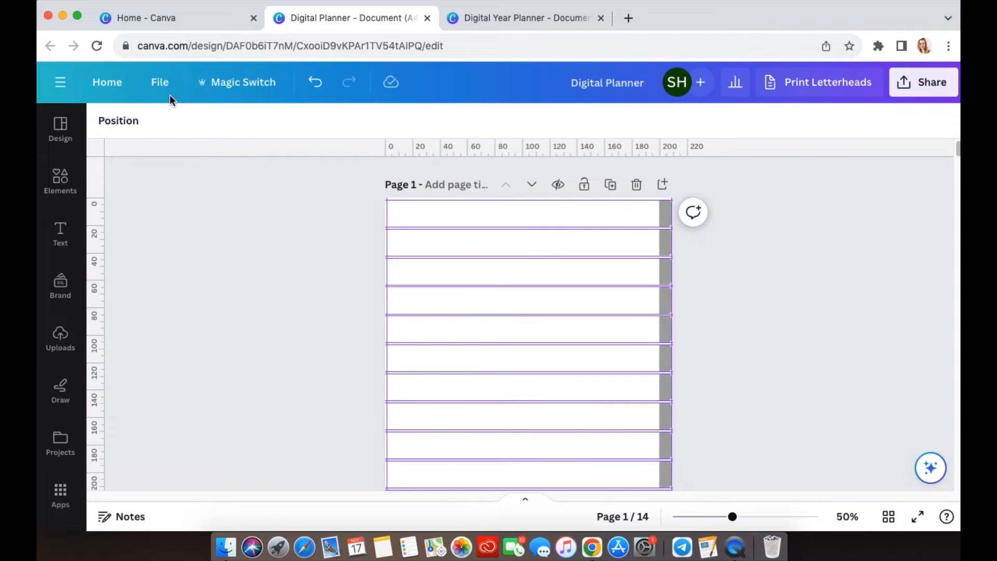
- Hide the rulers and guides and look over the tabs on page 1
click(161, 84)
click(196, 265)
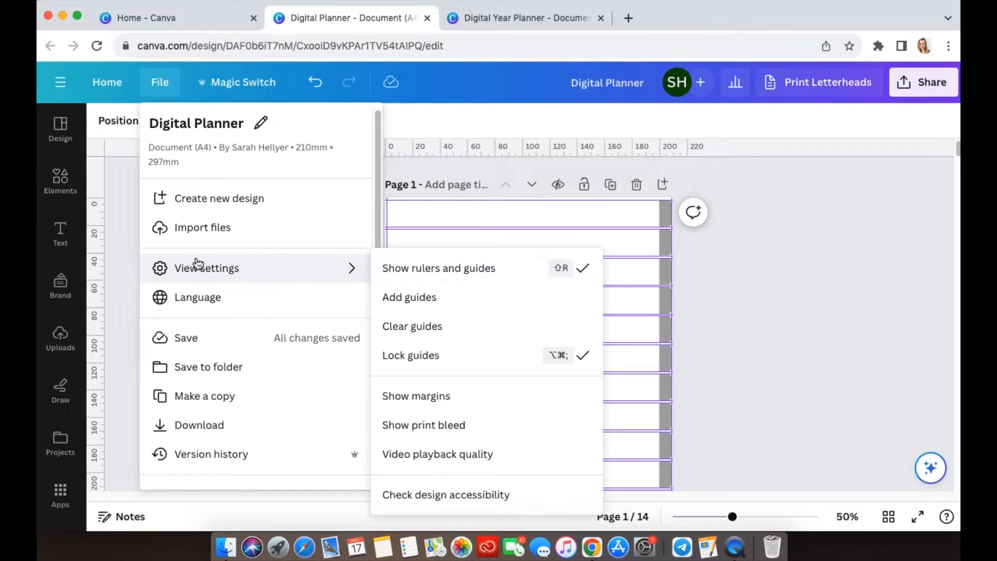
click(477, 274)
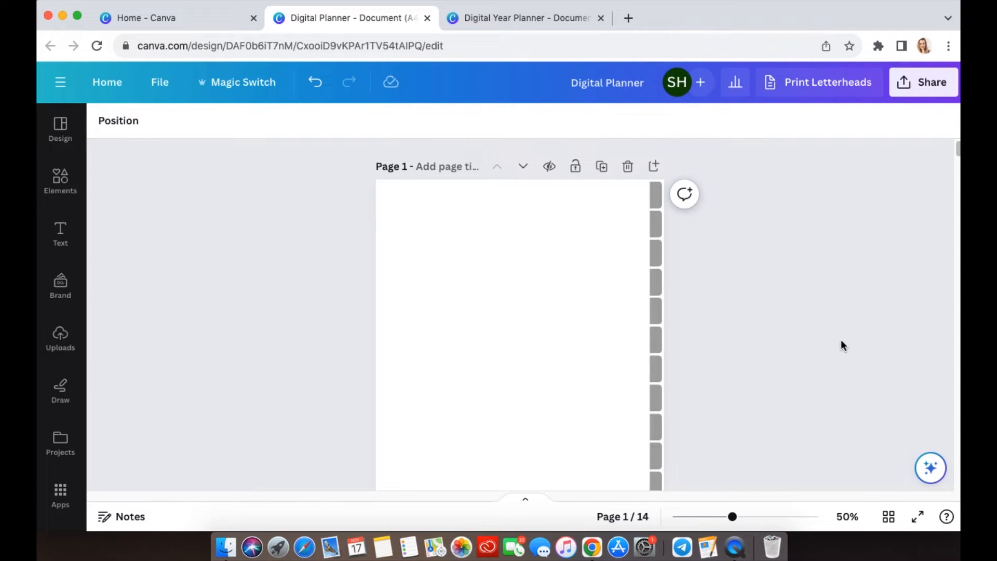
scroll(791, 372, down, 2)
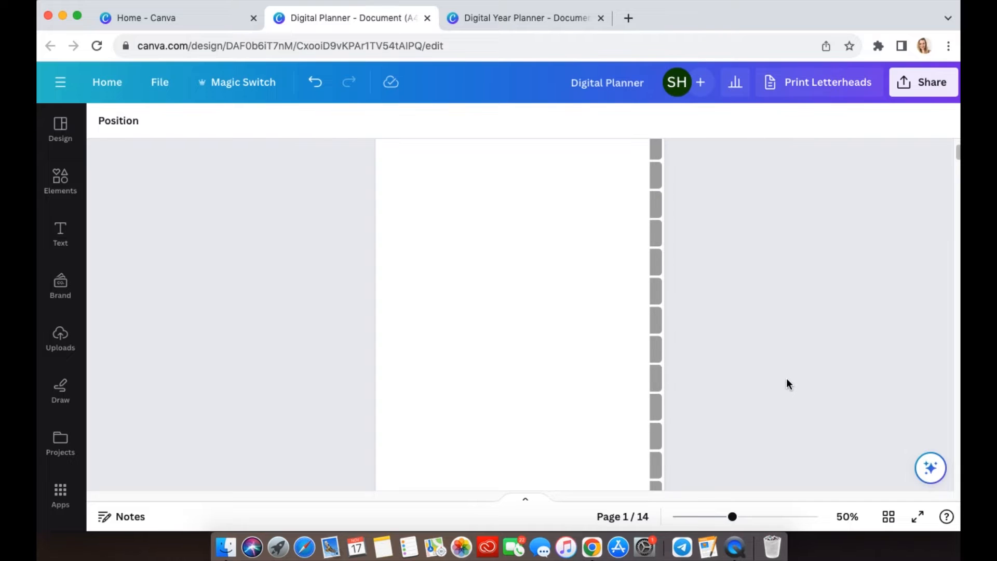
scroll(787, 378, down, 3)
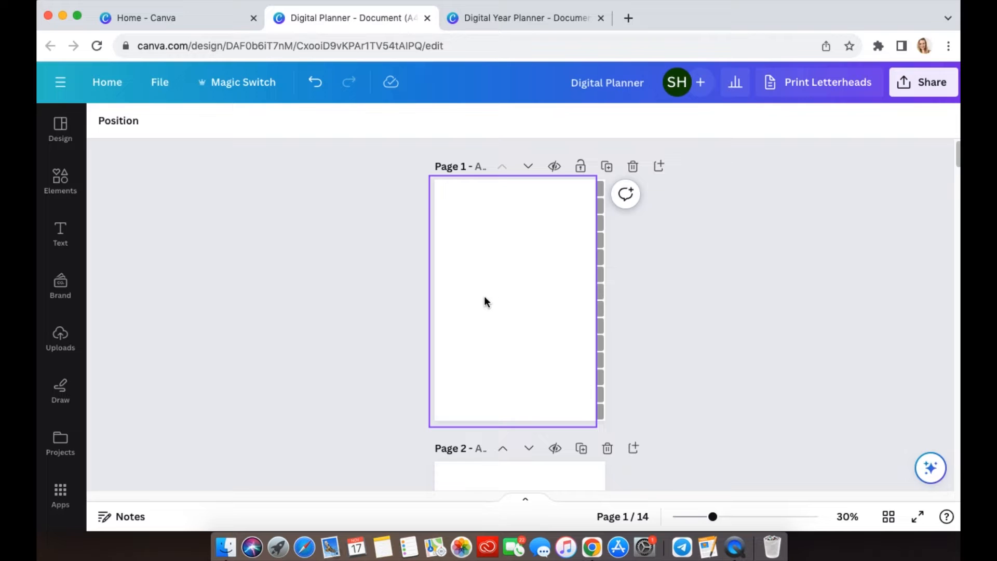
click(159, 83)
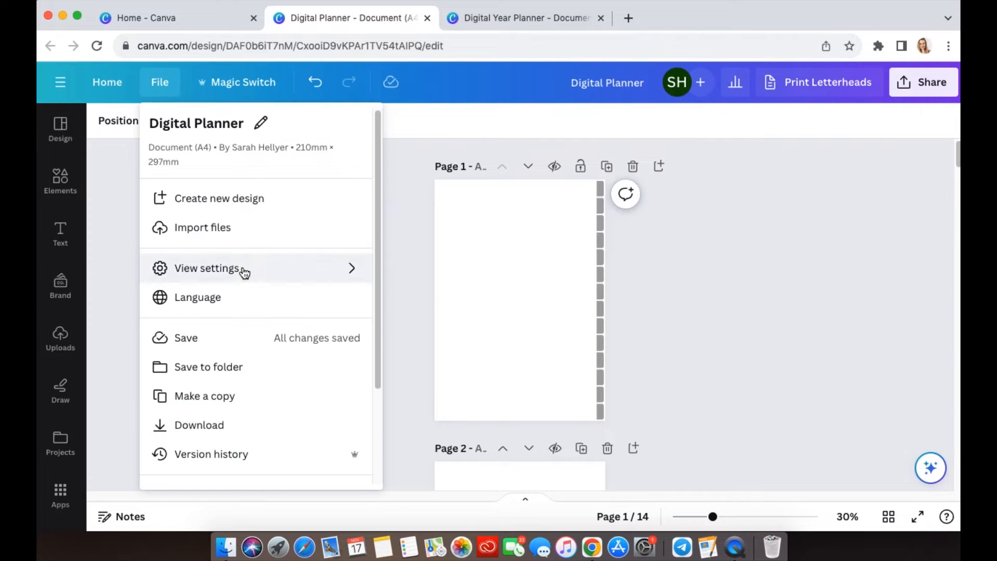
mouse_move(244, 273)
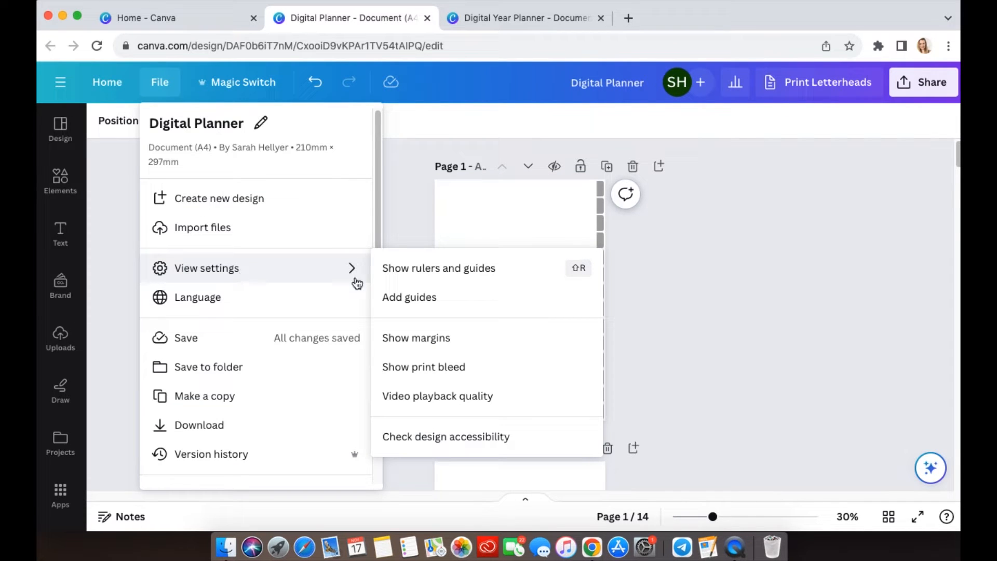
click(727, 401)
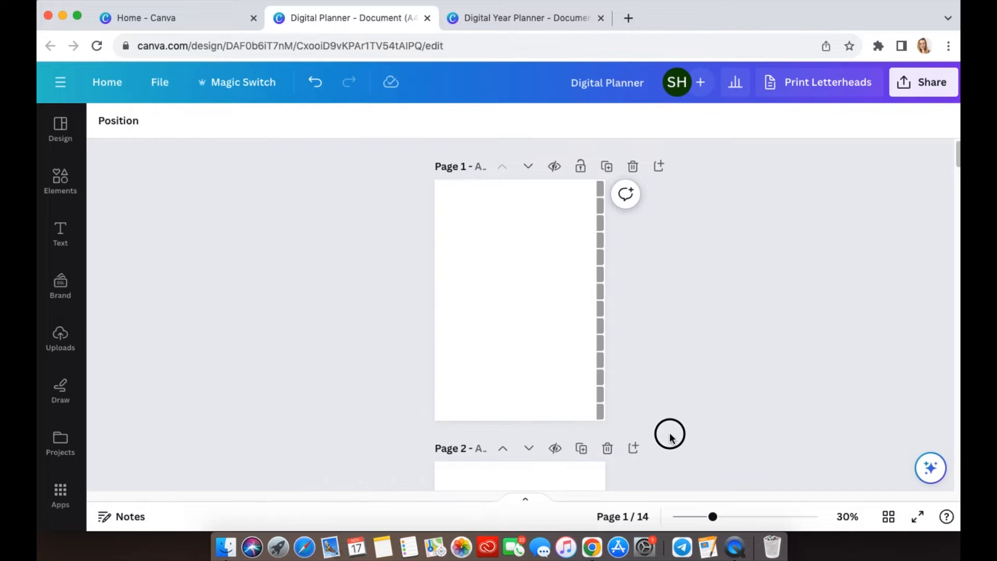
scroll(788, 369, up, 5)
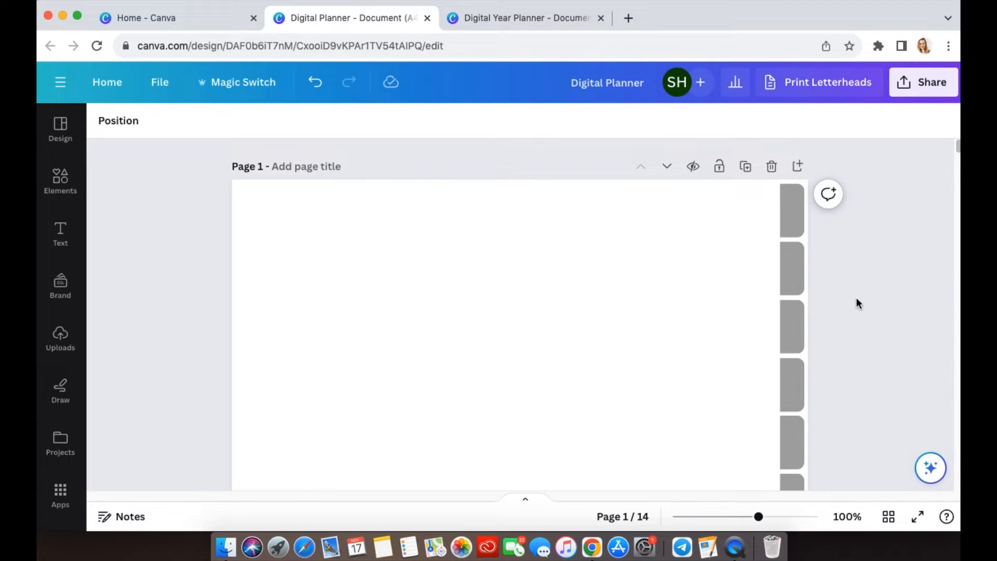
- Check the font settings of the AUG tab label in the Digital Year Planner design, and return to the Digital Planner design
click(511, 18)
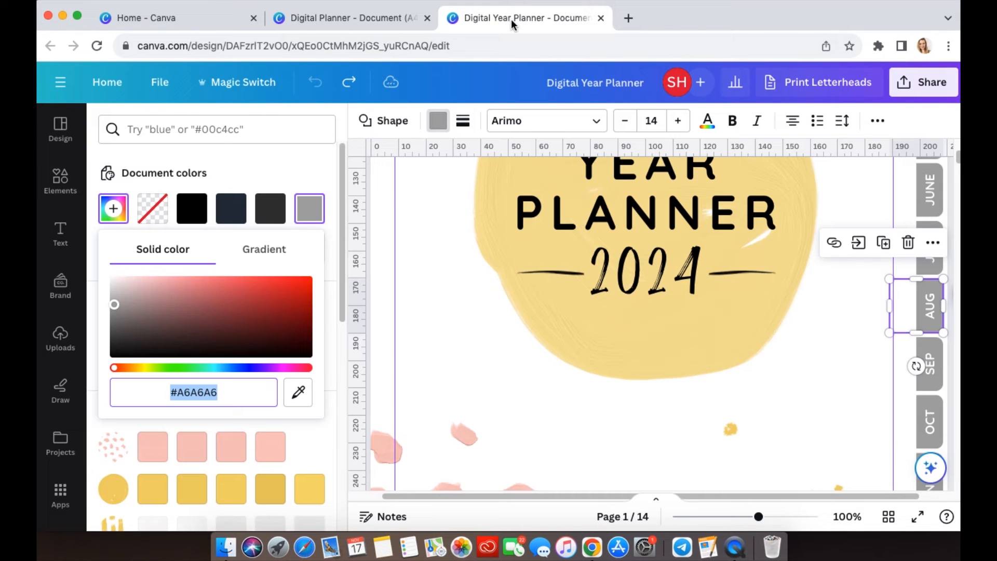
click(922, 304)
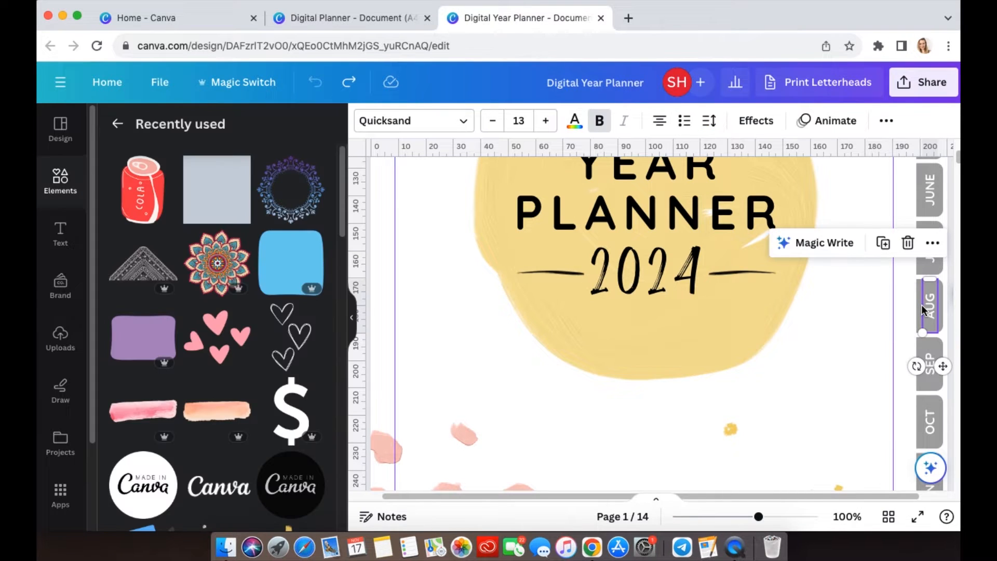
click(333, 18)
- Add a heading text box to page 1 and lock the white page shape behind it
click(655, 368)
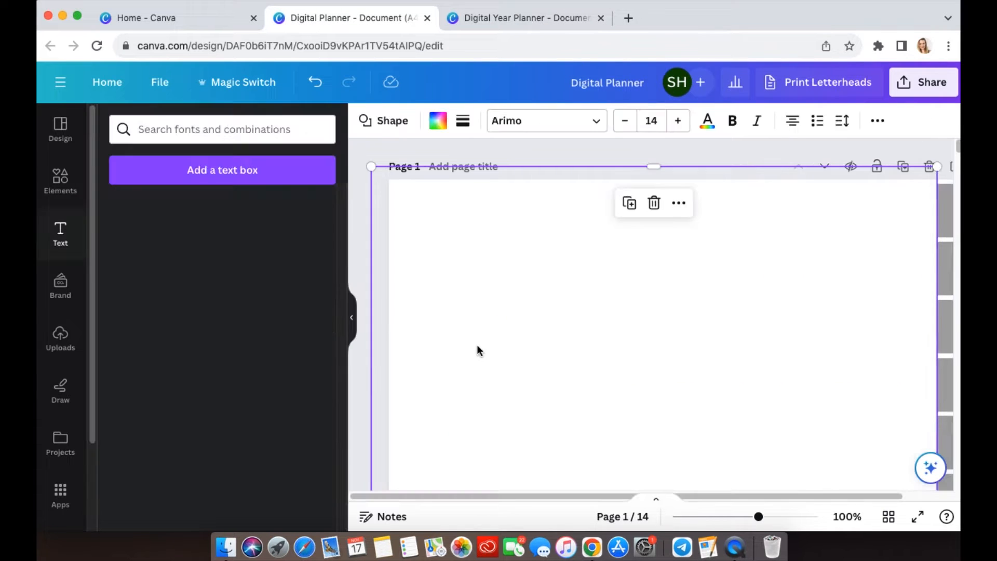
key(t)
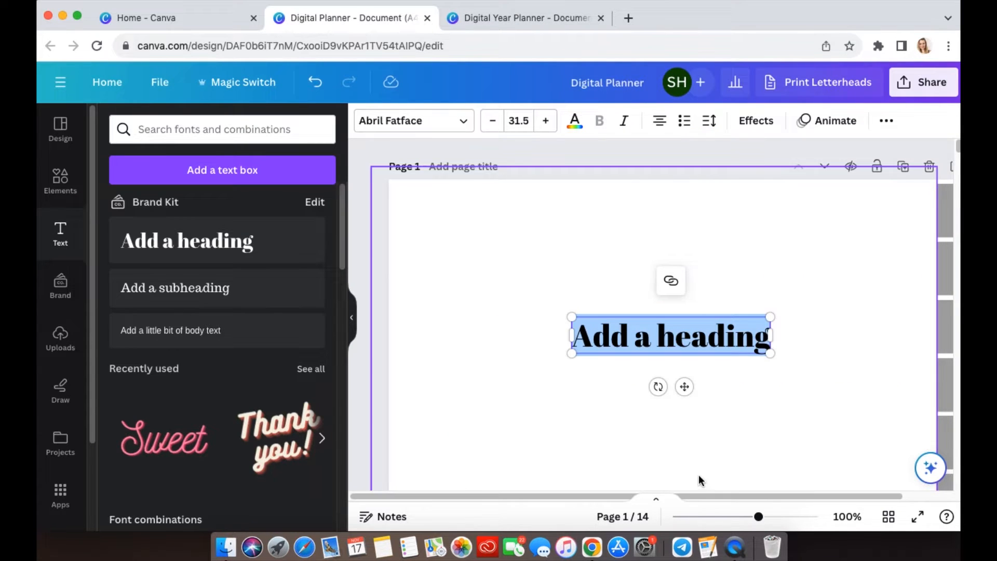
click(777, 145)
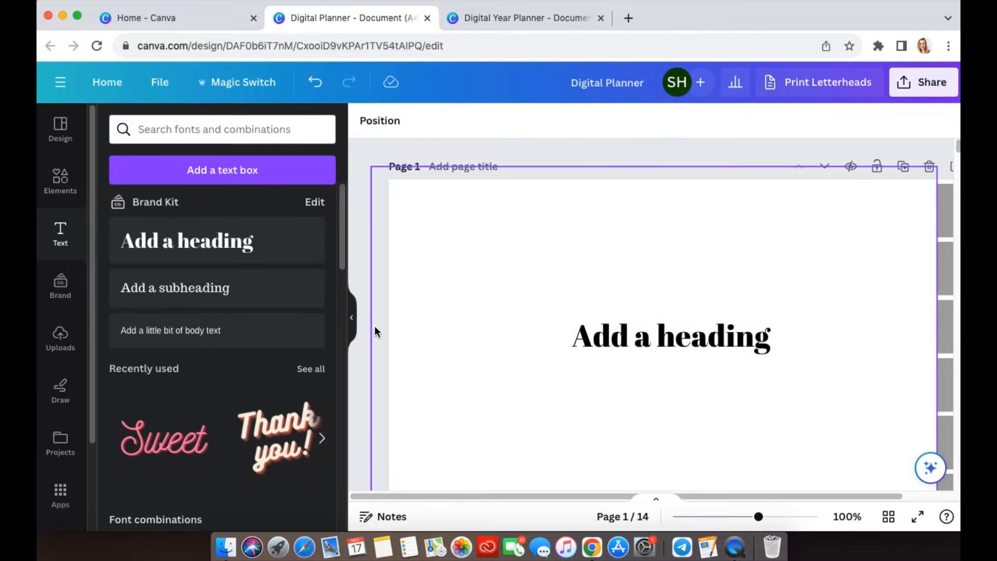
click(351, 317)
click(435, 250)
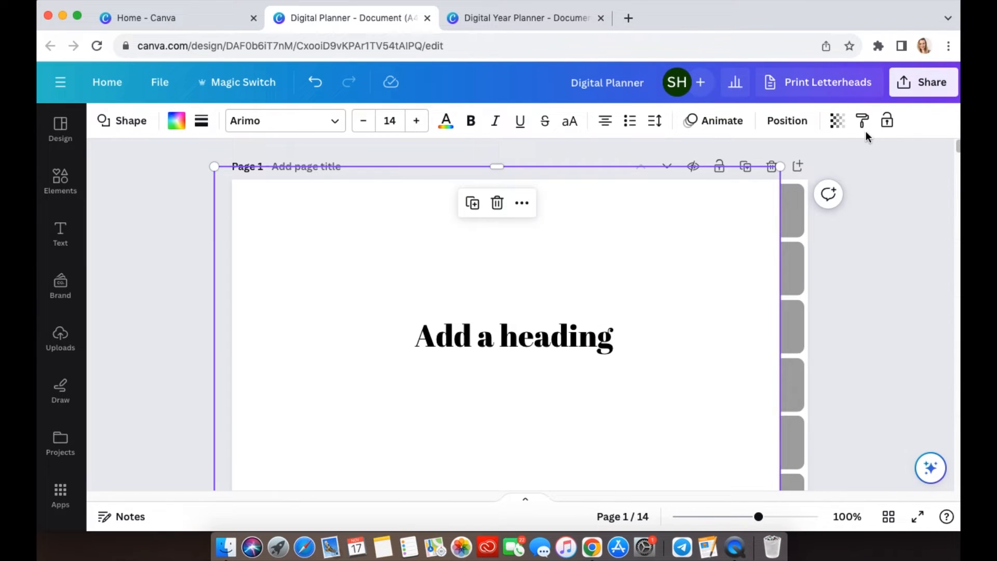
click(892, 123)
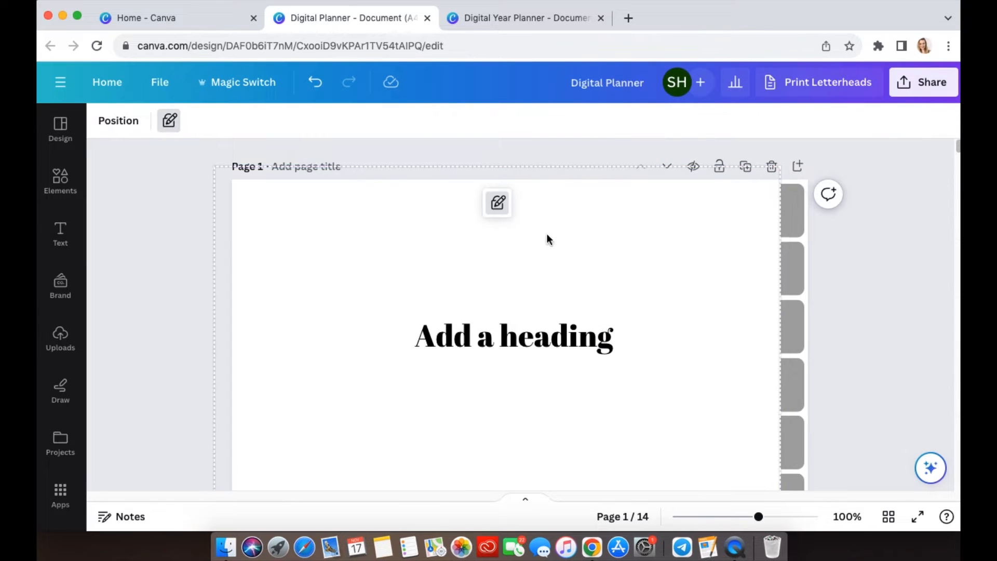
- Change the heading's font to Quicksand
click(510, 358)
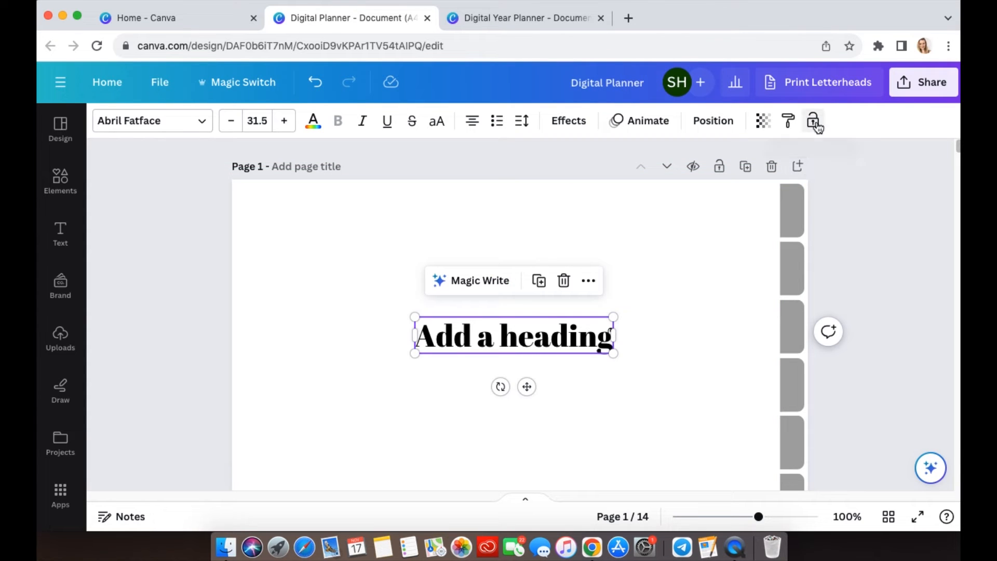
click(505, 336)
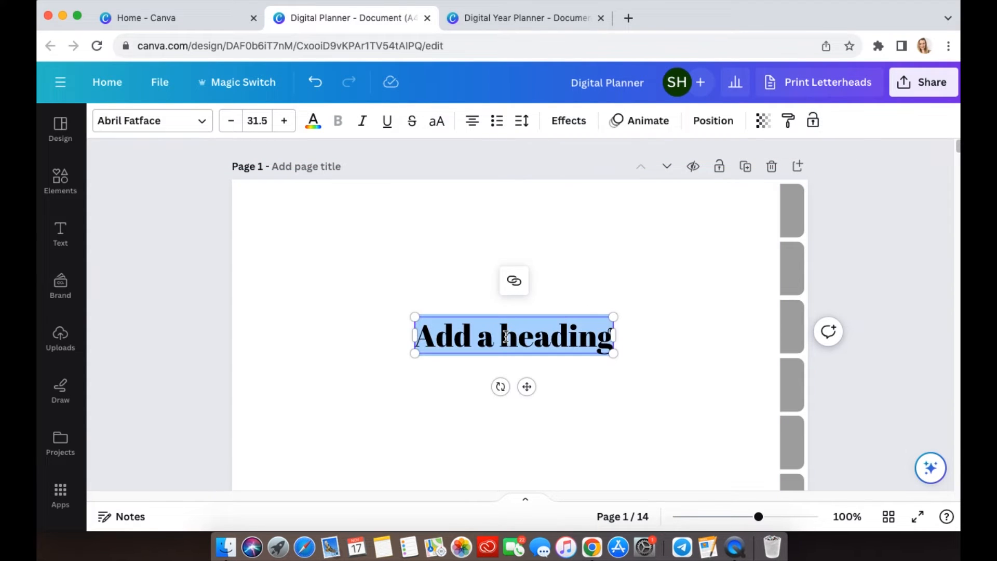
click(152, 122)
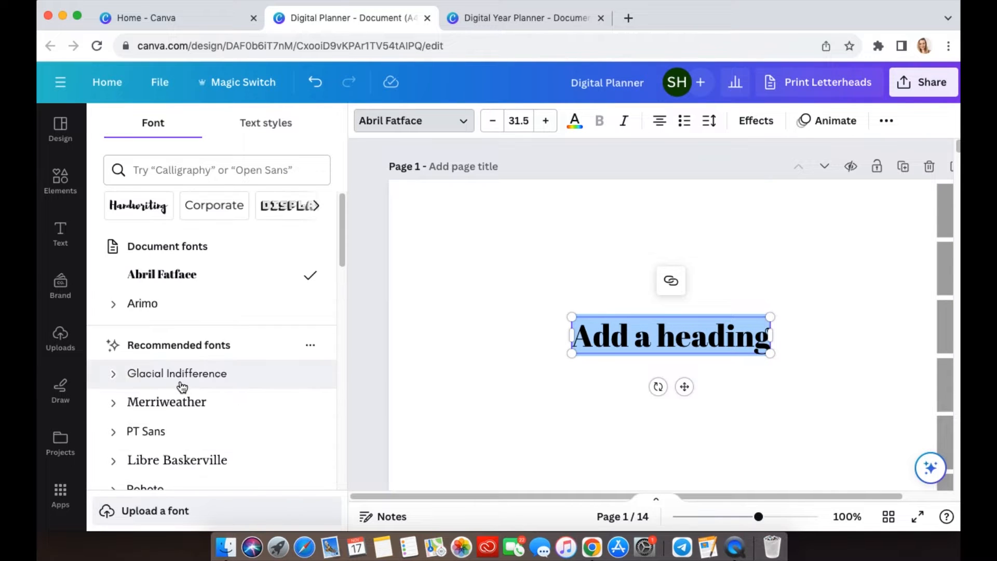
scroll(167, 434, down, 5)
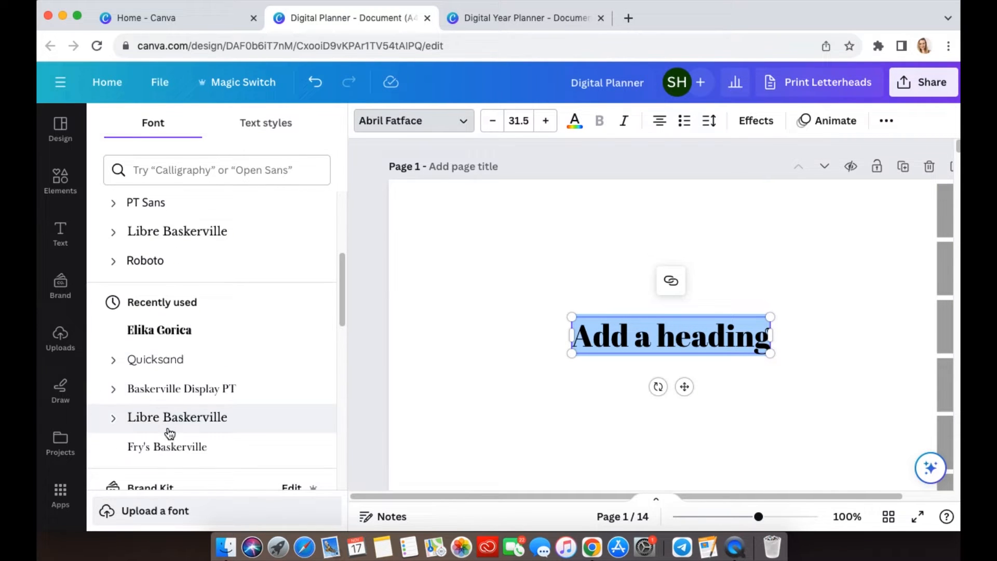
click(172, 360)
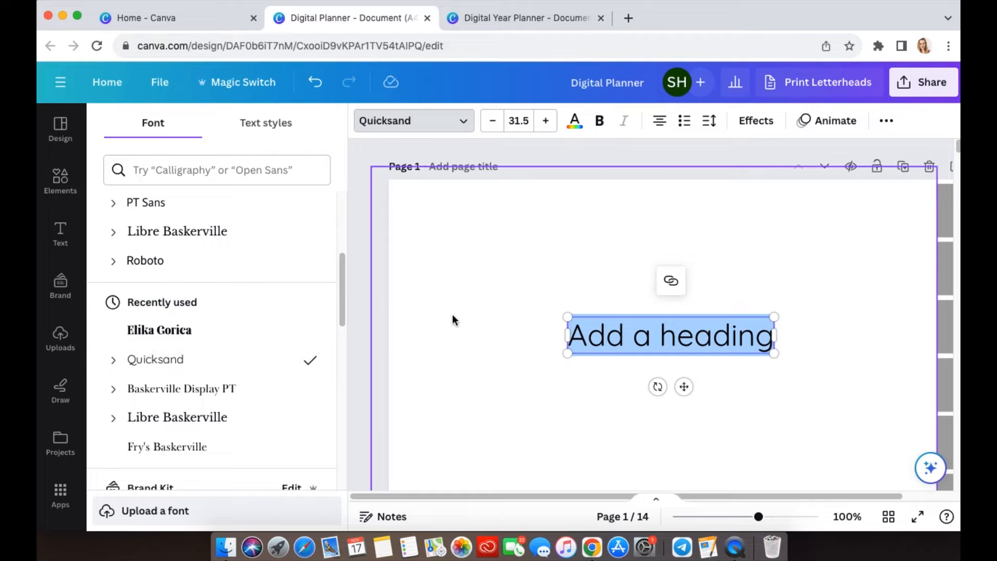
click(453, 314)
- Set the heading's font size to 13 and format it as bold uppercase
click(483, 336)
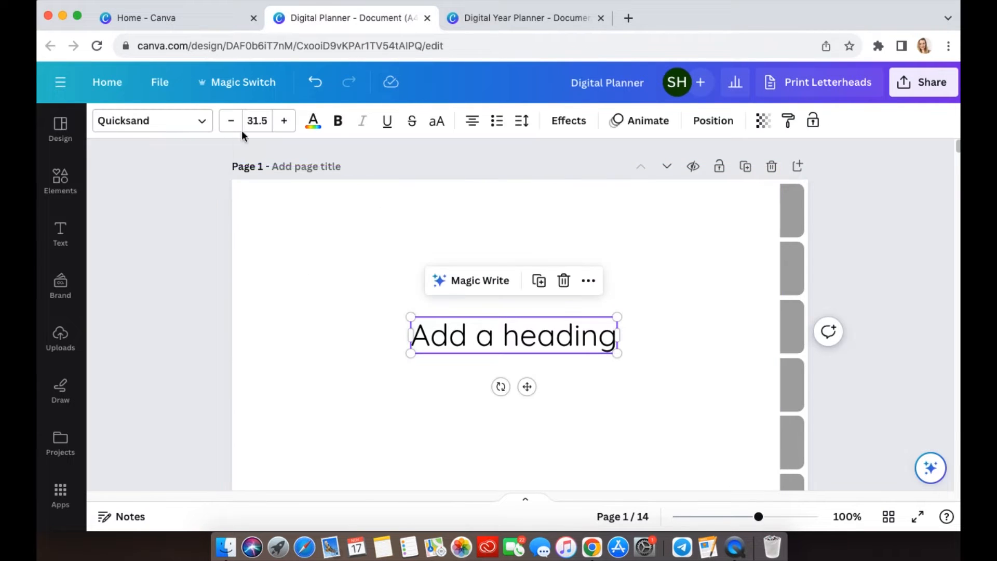
click(257, 121)
text(13)
key(Return)
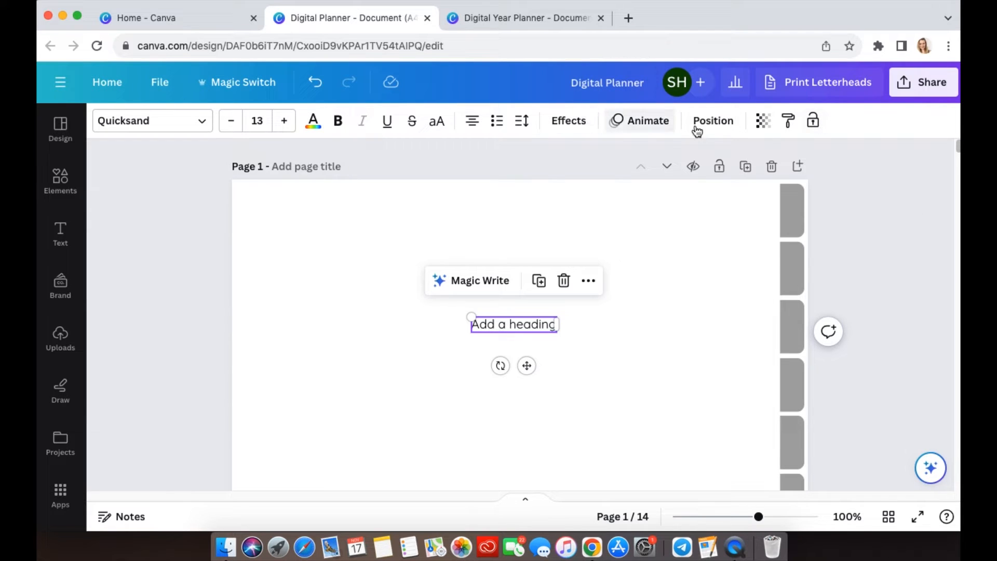
click(448, 122)
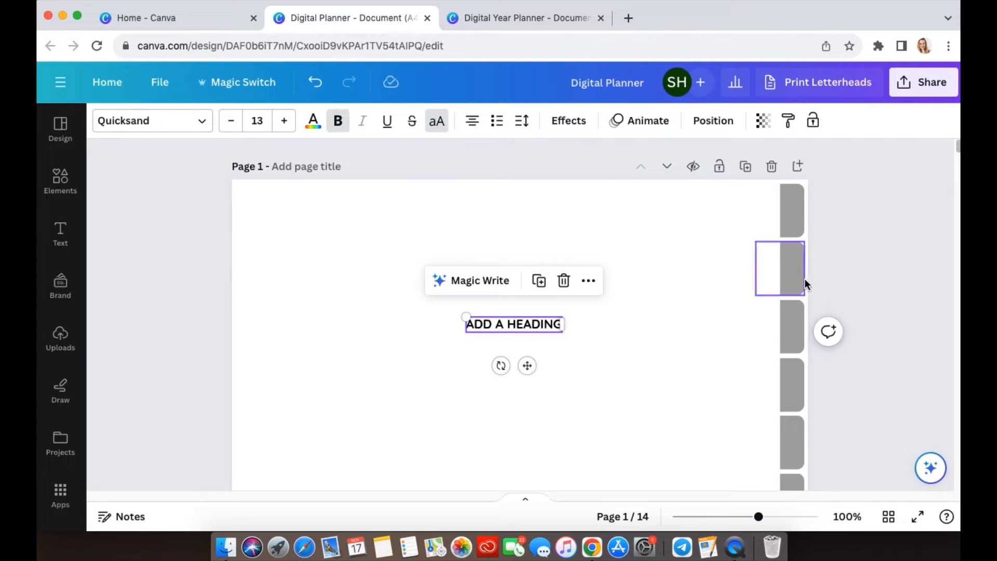
- Replace the heading text with HOME
double_click(530, 327)
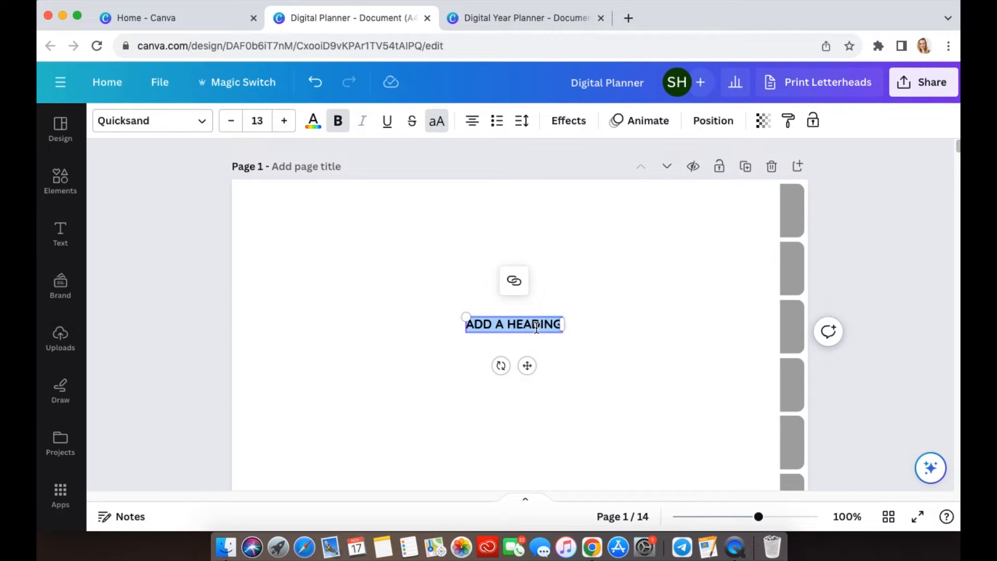
text(HOME)
click(893, 332)
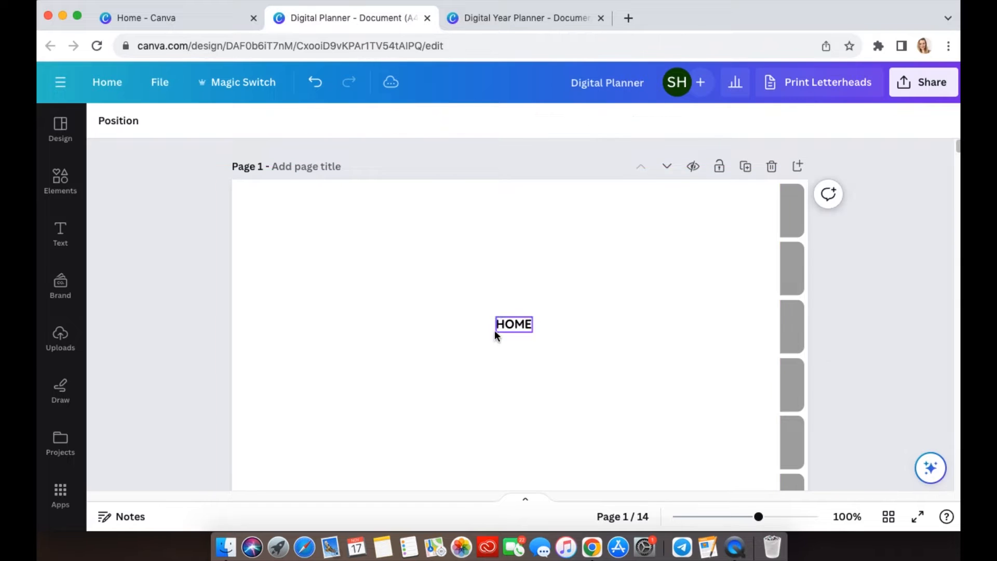
- Place the HOME label on the first tab and rotate it to read vertically from bottom to top
drag(517, 329, 793, 221)
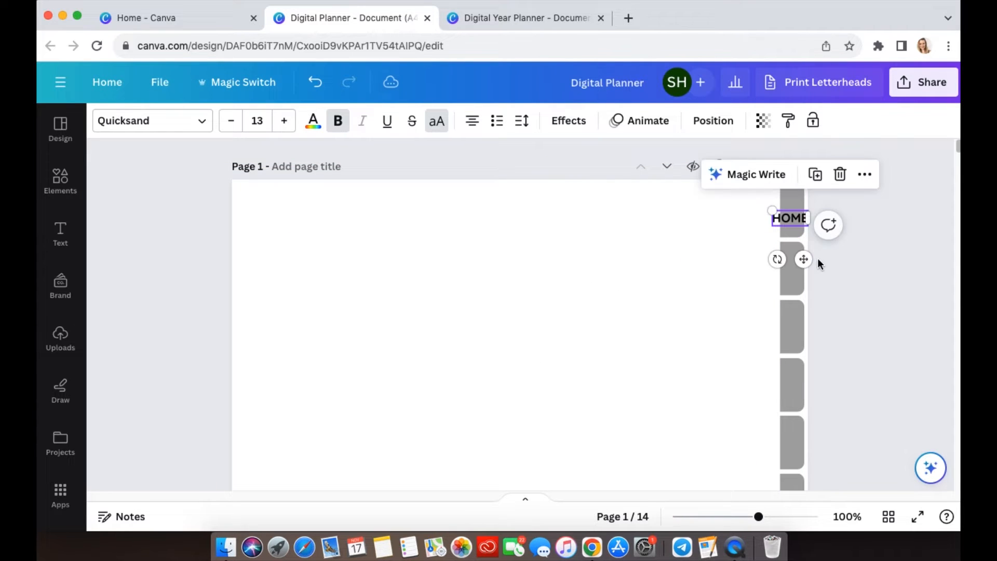
drag(778, 259, 832, 231)
click(892, 366)
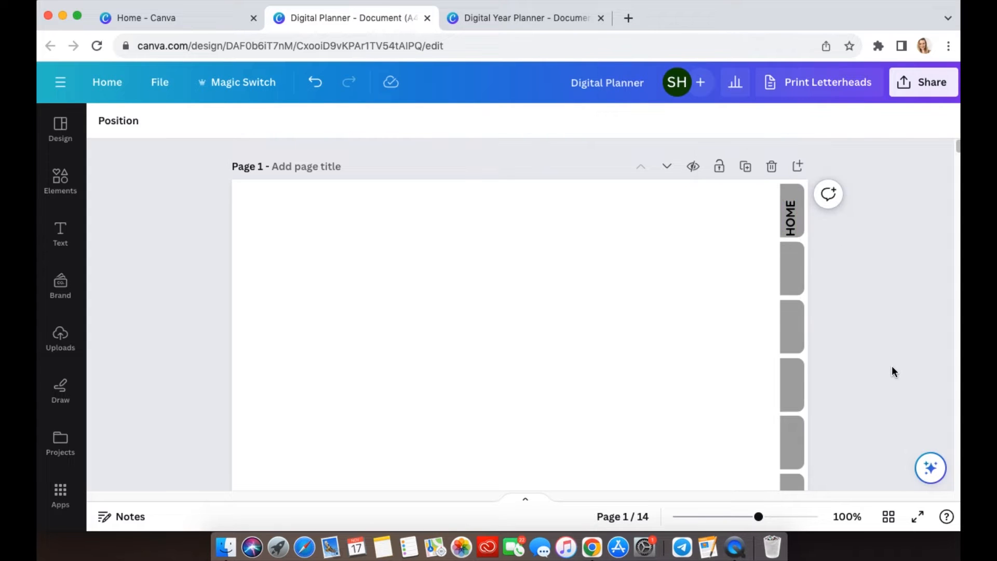
- Show the rulers and guides again for aligning the HOME label on the first tab
scroll(891, 365, up, 5)
drag(732, 497, 770, 496)
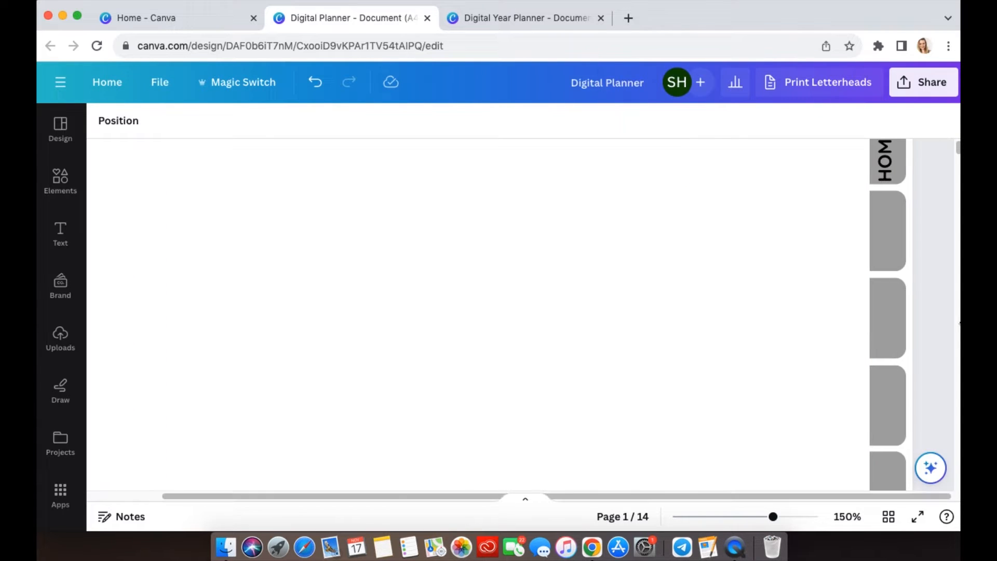
scroll(946, 342, up, 2)
click(171, 89)
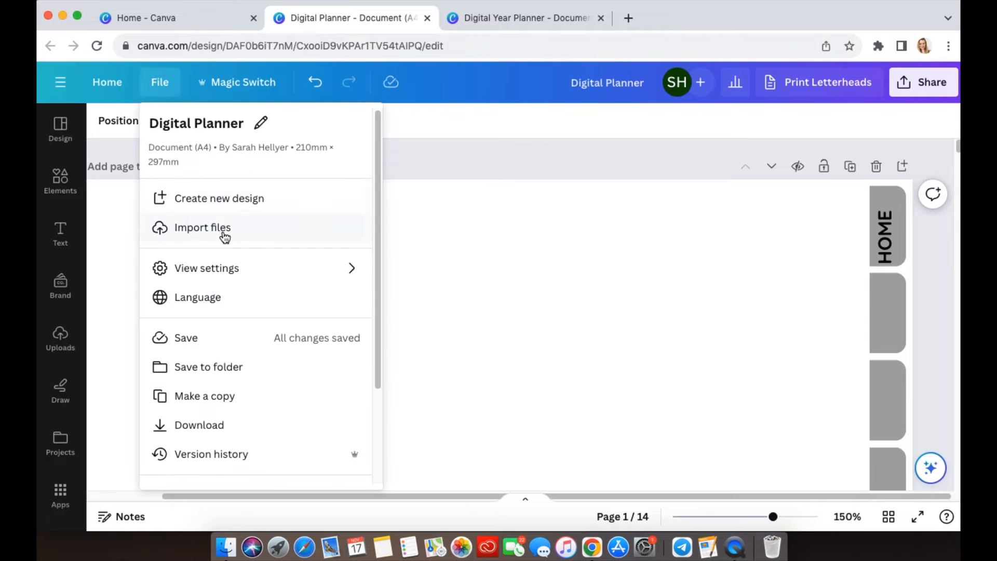
mouse_move(229, 269)
click(442, 283)
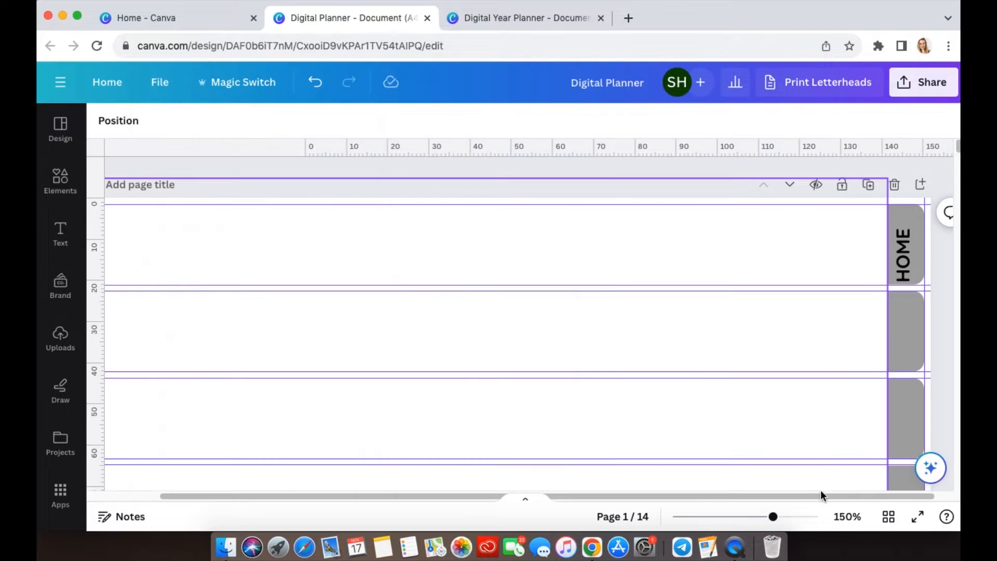
- Fit the HOME label's text box to the height of the first tab and centre the label on that tab
drag(882, 260, 888, 284)
click(923, 298)
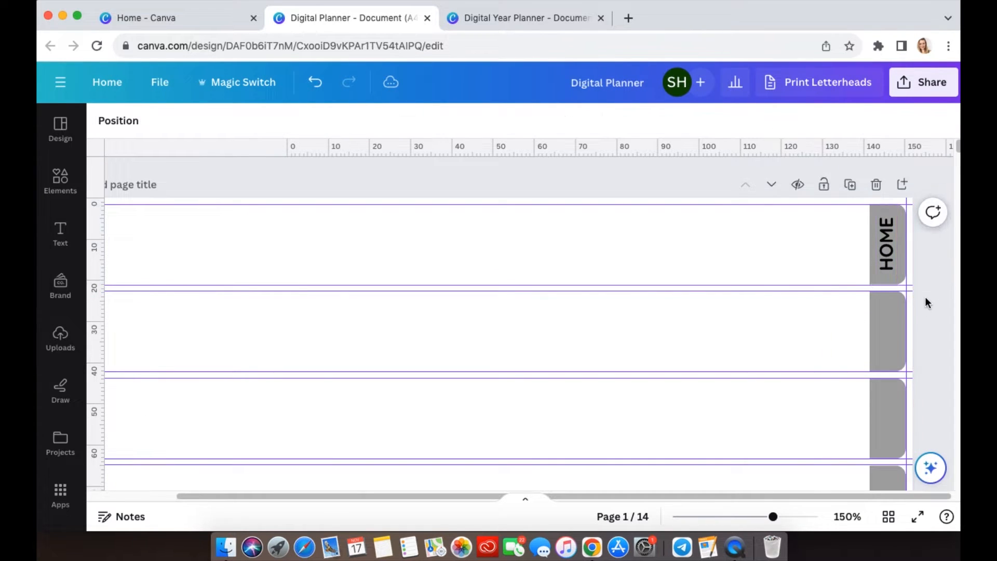
key(super+plus)
key(super+plus)
key(super+plus)
drag(707, 497, 946, 490)
scroll(902, 358, up, 5)
click(835, 341)
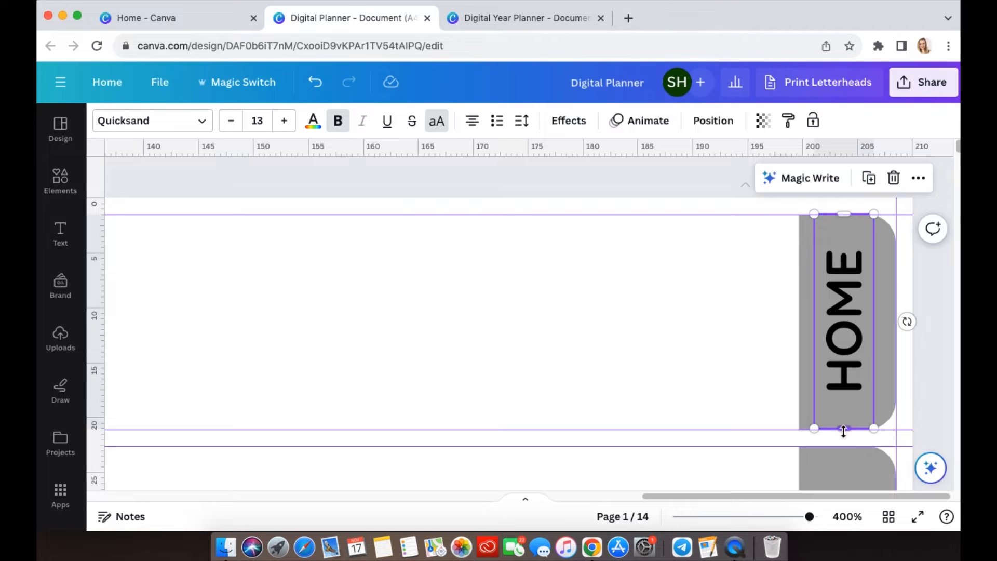
mouse_move(844, 431)
mouse_down()
mouse_move(846, 414)
mouse_move(847, 432)
mouse_up()
click(729, 351)
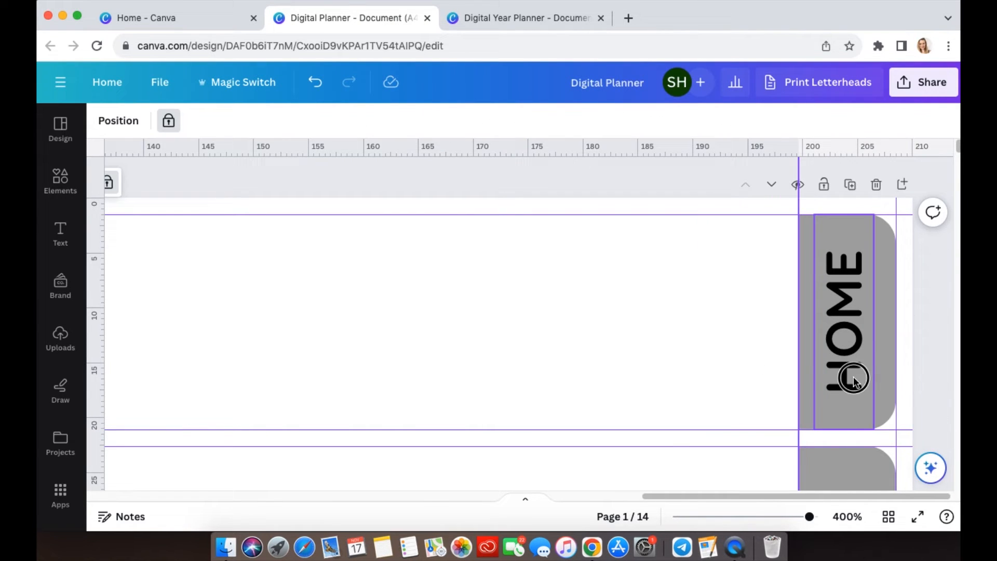
drag(854, 380, 859, 379)
click(909, 400)
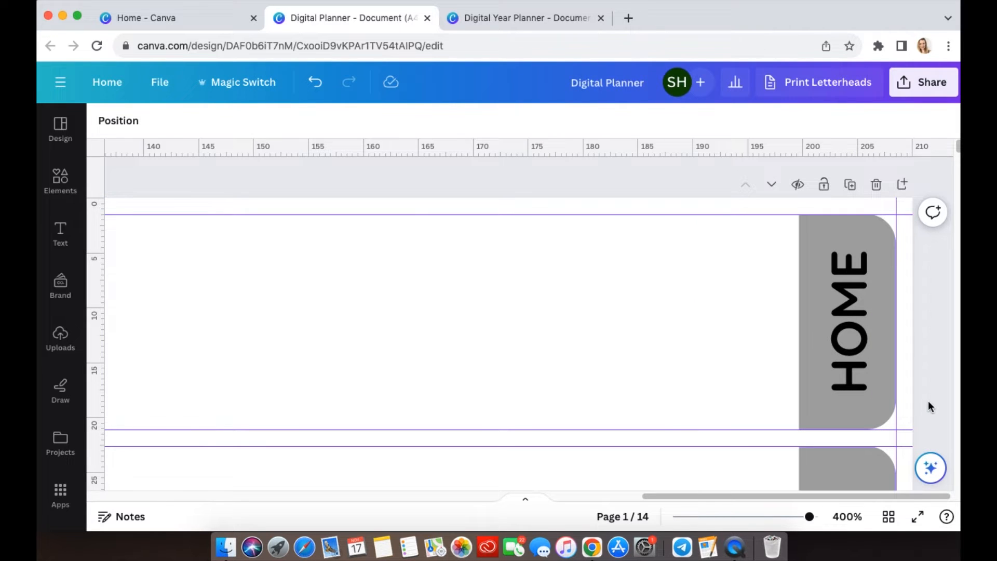
- Change the HOME label's text colour to white
click(864, 373)
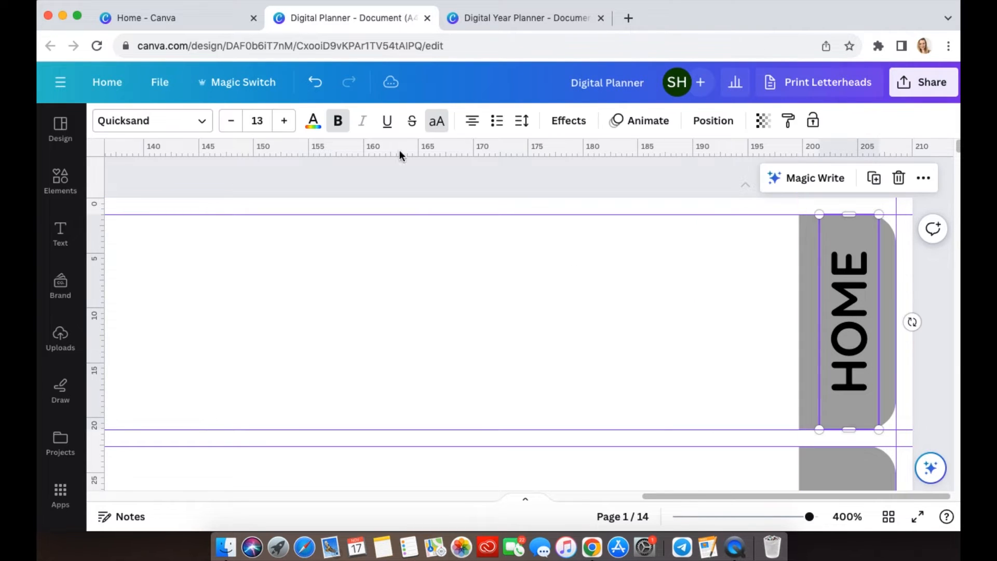
click(349, 124)
click(313, 122)
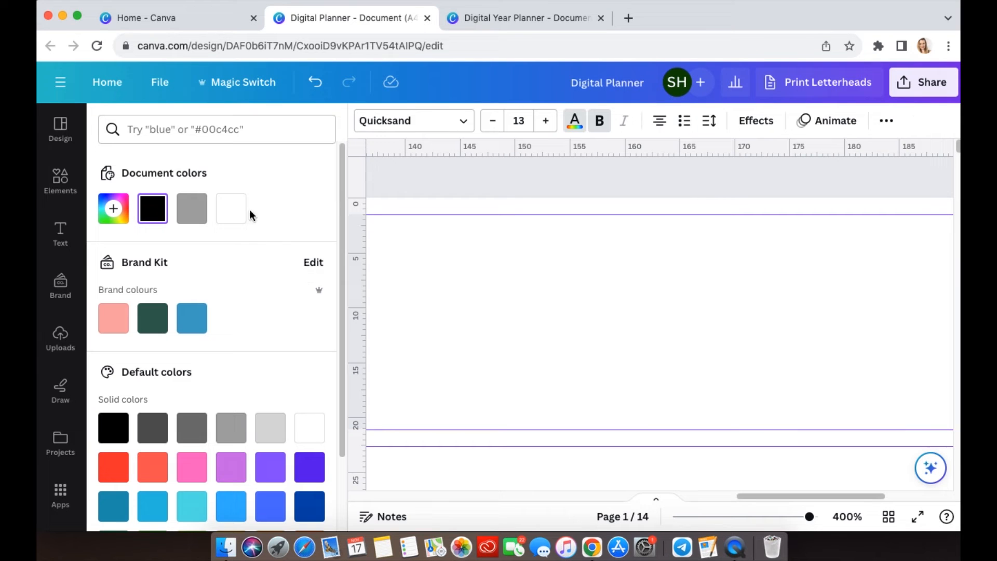
click(233, 209)
click(605, 321)
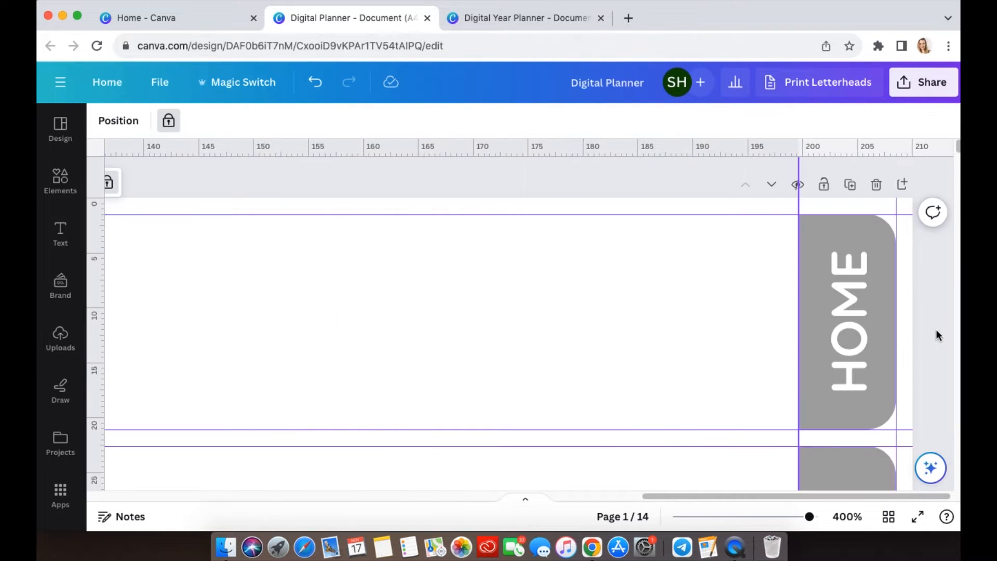
- Set the letter spacing of the HOME label to 30
scroll(927, 366, down, 3)
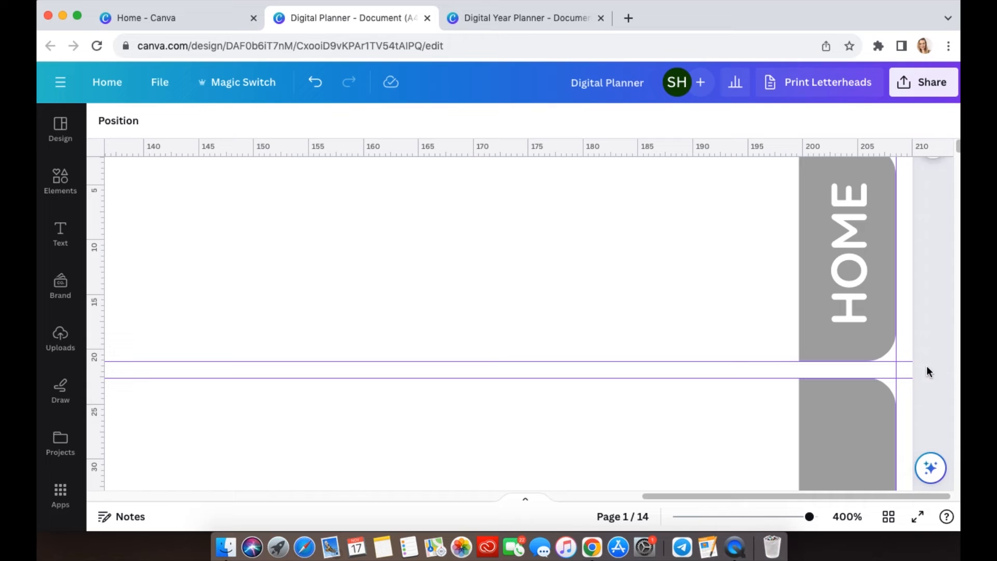
click(842, 254)
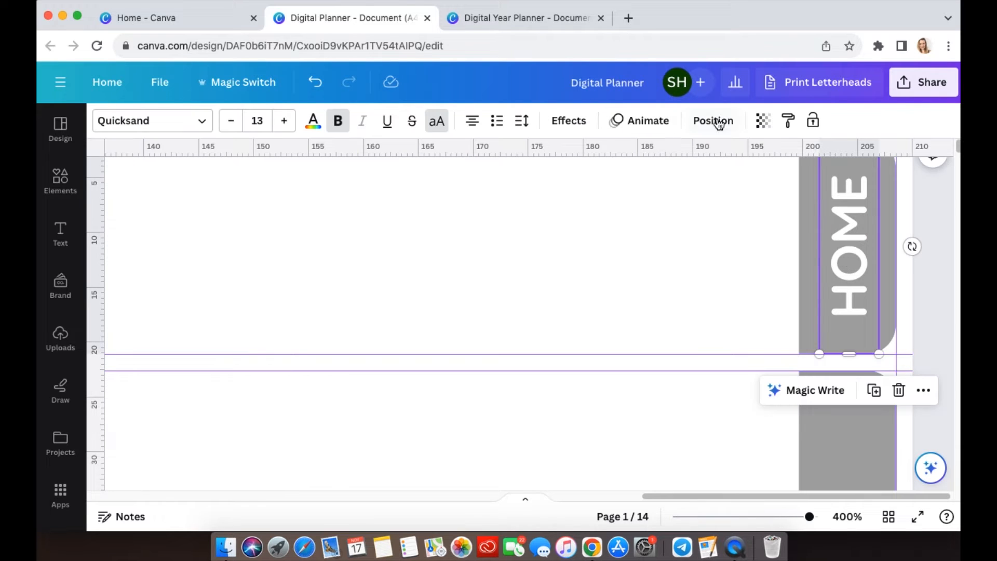
click(522, 120)
click(677, 159)
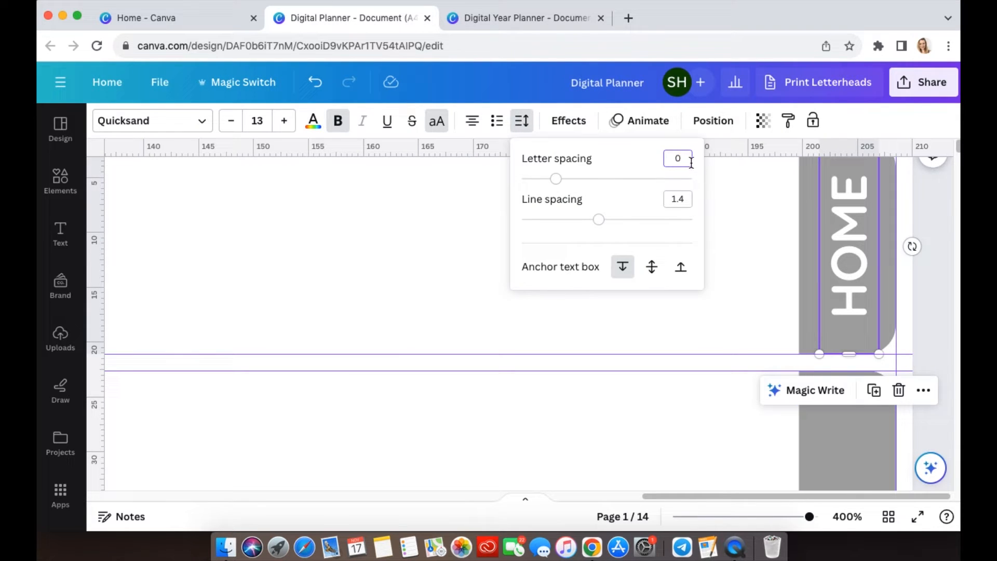
text(30)
key(Return)
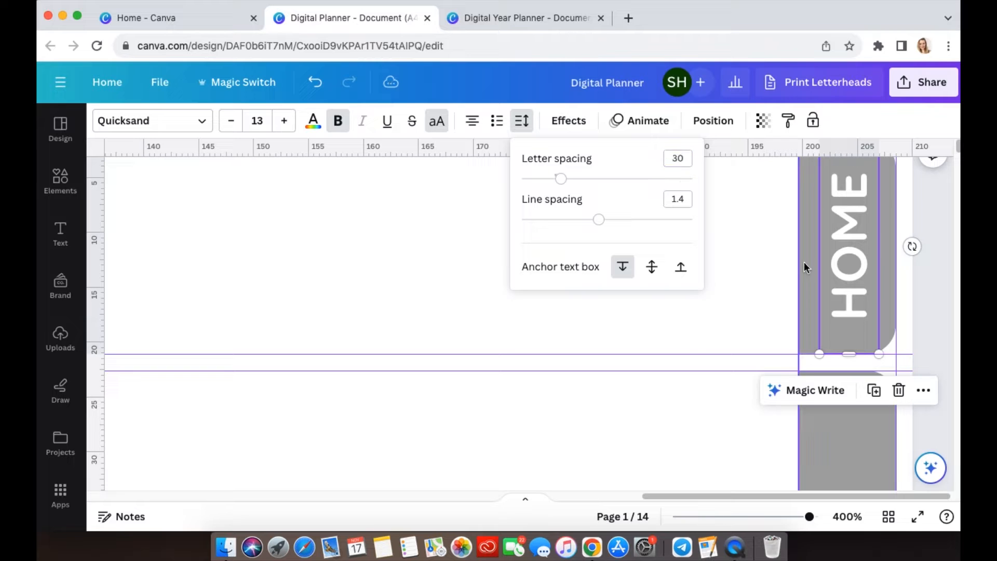
click(691, 413)
- Copy the HOME label onto the second tab, align it with the first label and change its text to JAN
click(853, 281)
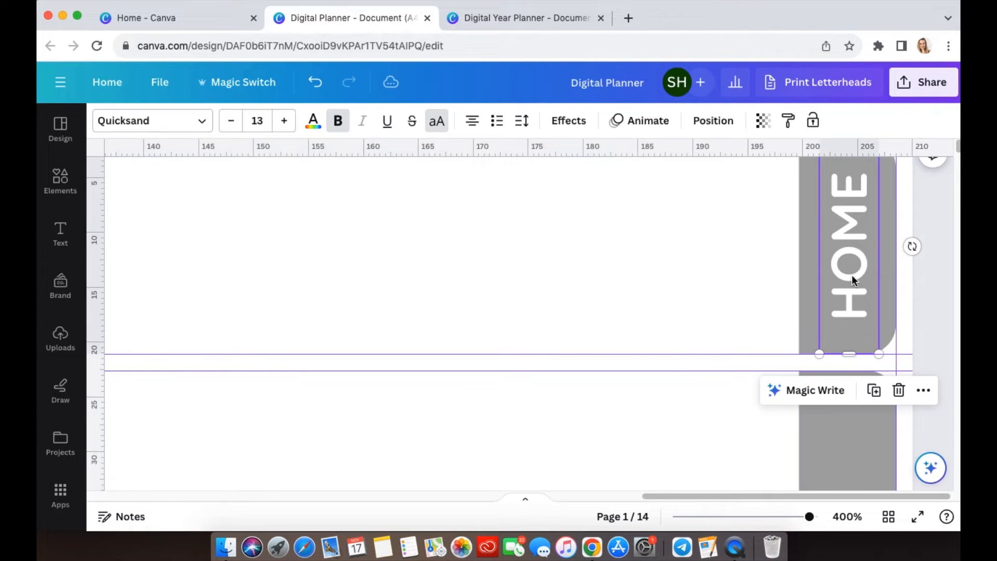
scroll(853, 280, down, 5)
scroll(883, 259, up, 3)
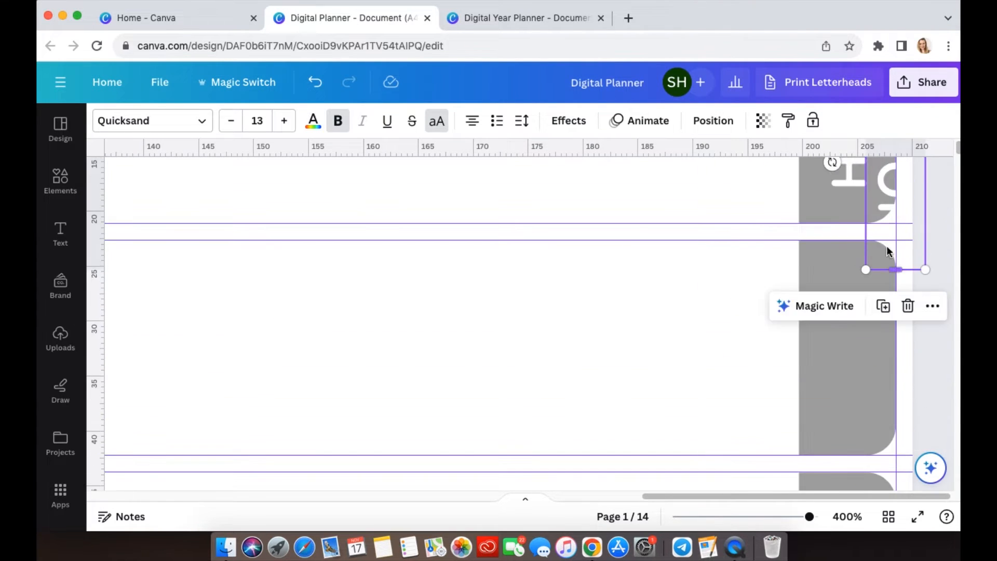
drag(886, 222, 840, 388)
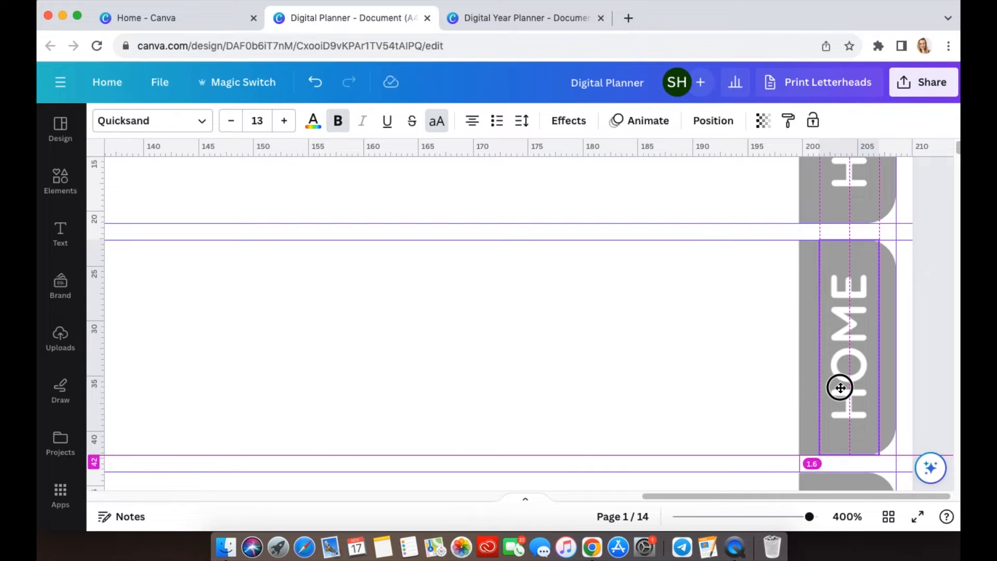
double_click(844, 382)
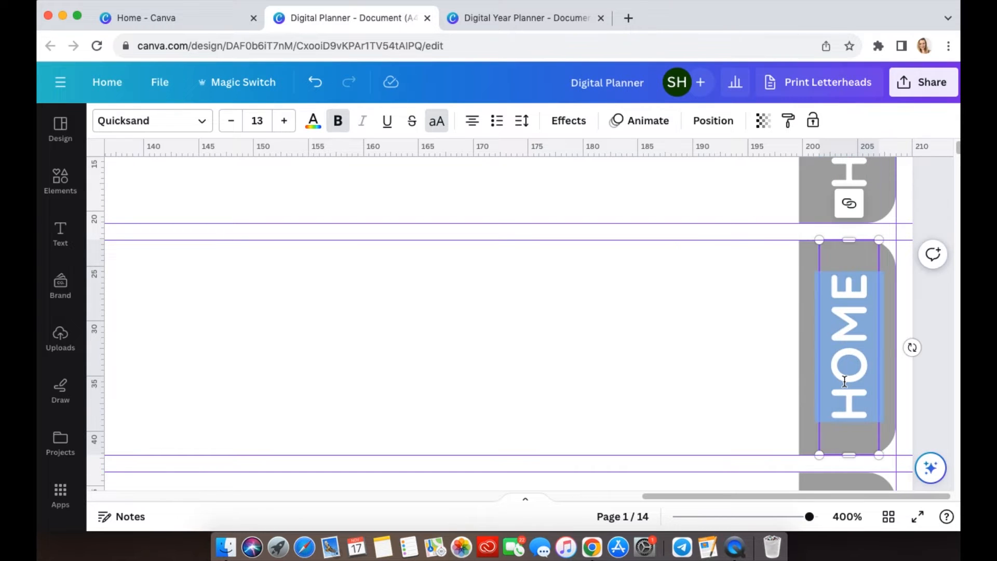
text(JAN)
click(709, 372)
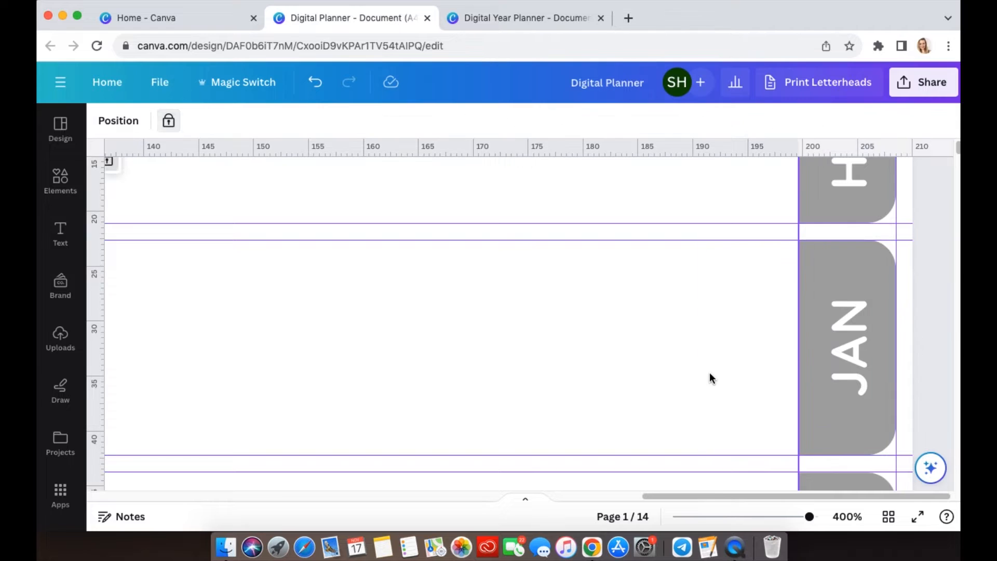
- Paste a copy of the HOME label onto the third tab and add a vertical guide along the outer edge of its letters
scroll(710, 359, down, 2)
scroll(710, 348, down, 3)
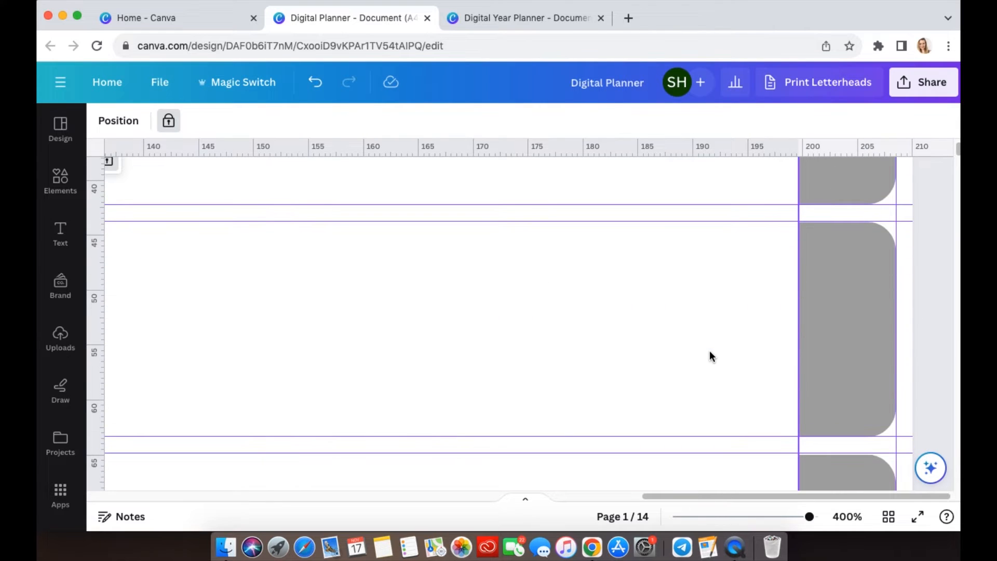
key(ctrl+v)
drag(652, 276, 859, 315)
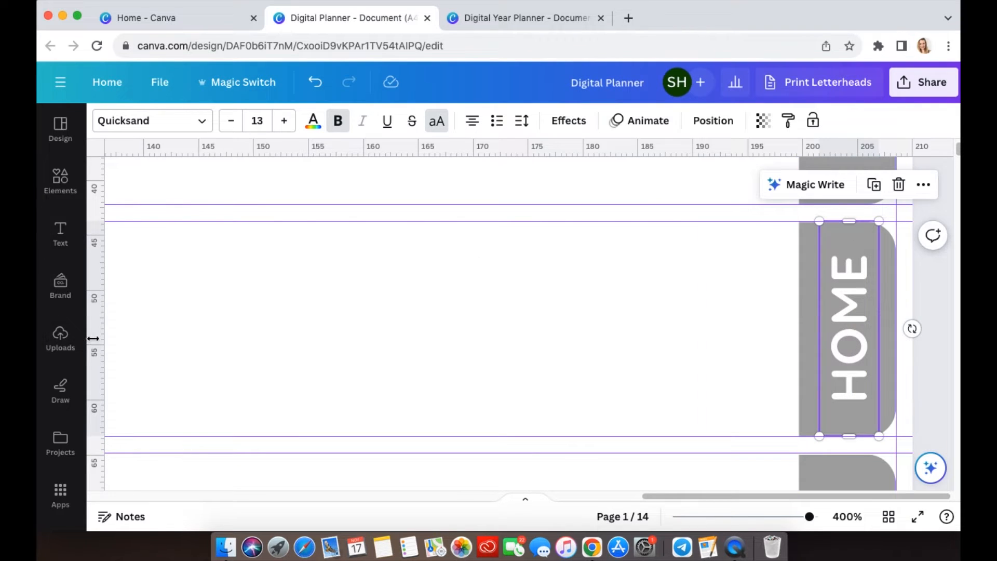
mouse_move(92, 338)
mouse_down()
mouse_move(551, 301)
mouse_move(840, 339)
mouse_move(867, 320)
mouse_up()
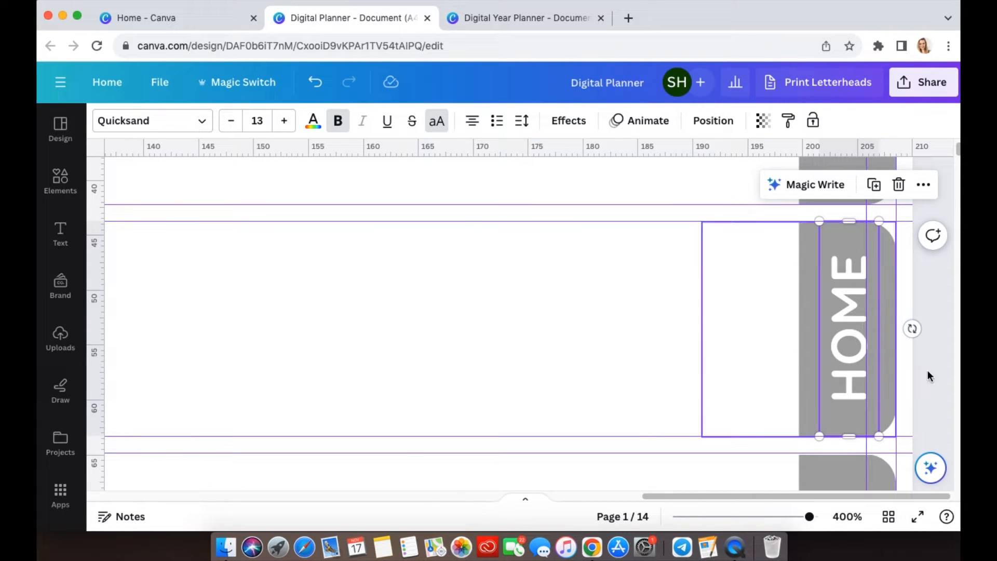
click(728, 342)
- Change the text of the third tab's label to FEB
scroll(728, 343, down, 5)
scroll(728, 348, up, 6)
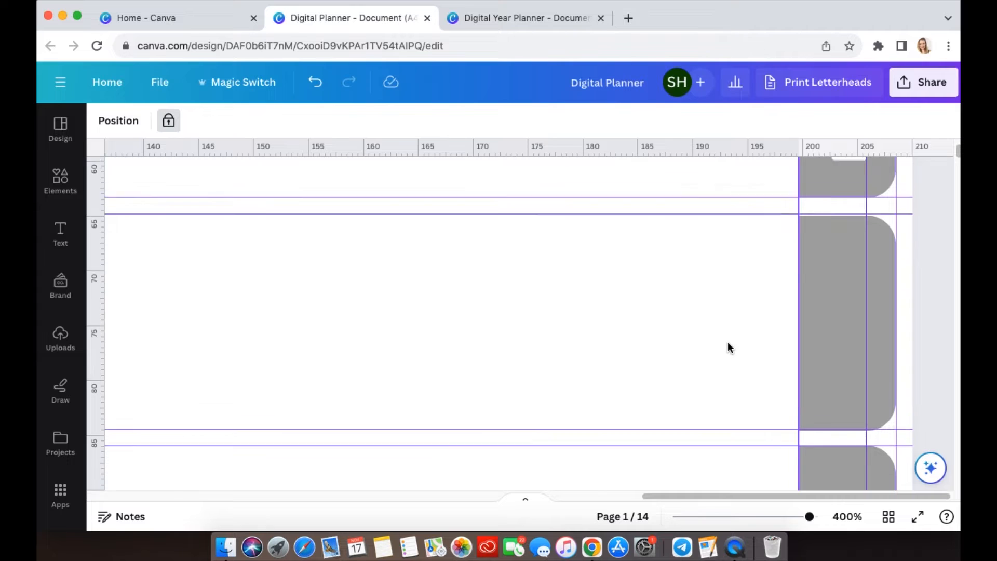
double_click(846, 346)
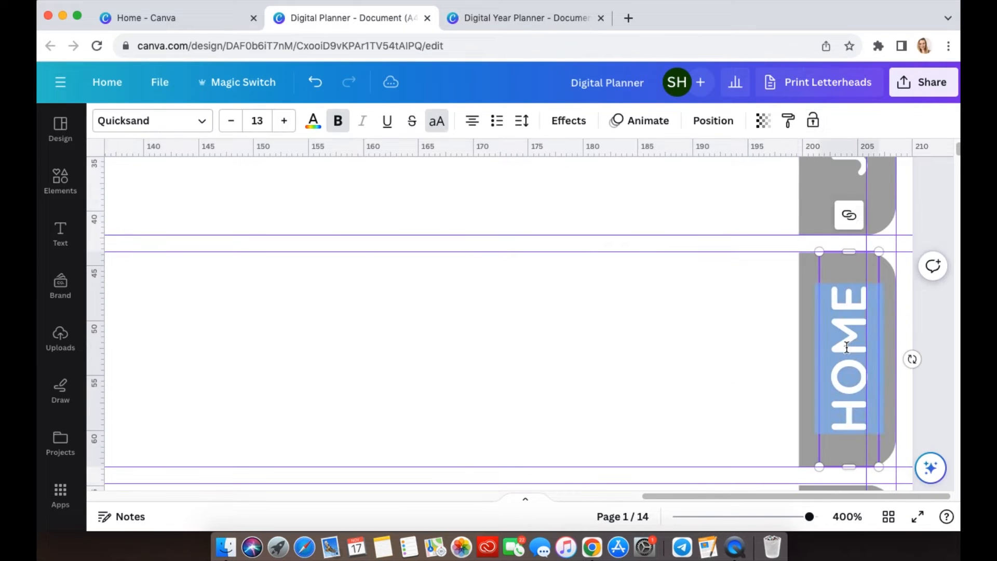
scroll(846, 346, down, 5)
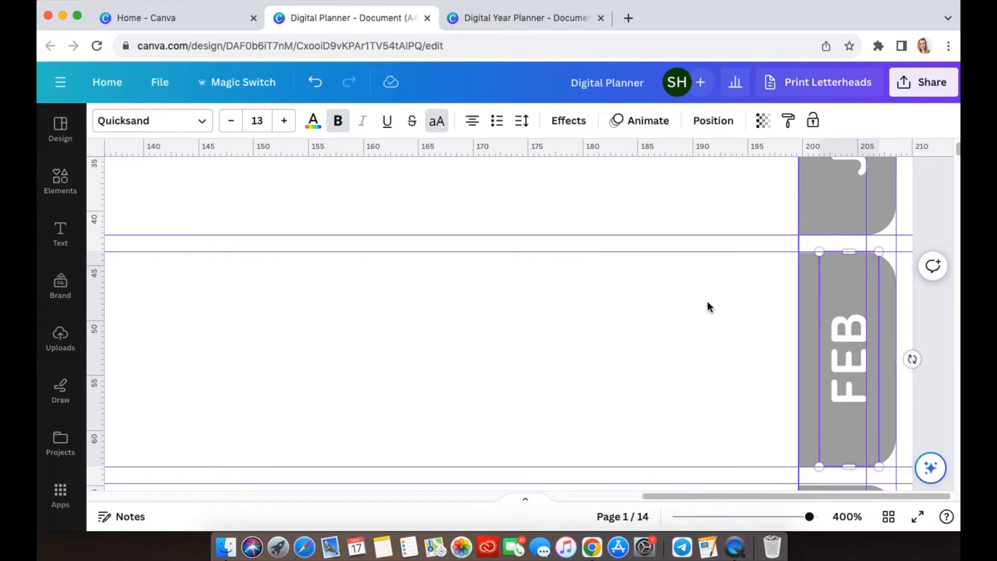
click(718, 342)
- Paste a copy of the HOME label onto the fourth tab and change its text to MAR
scroll(718, 345, down, 1)
key(ctrl+v)
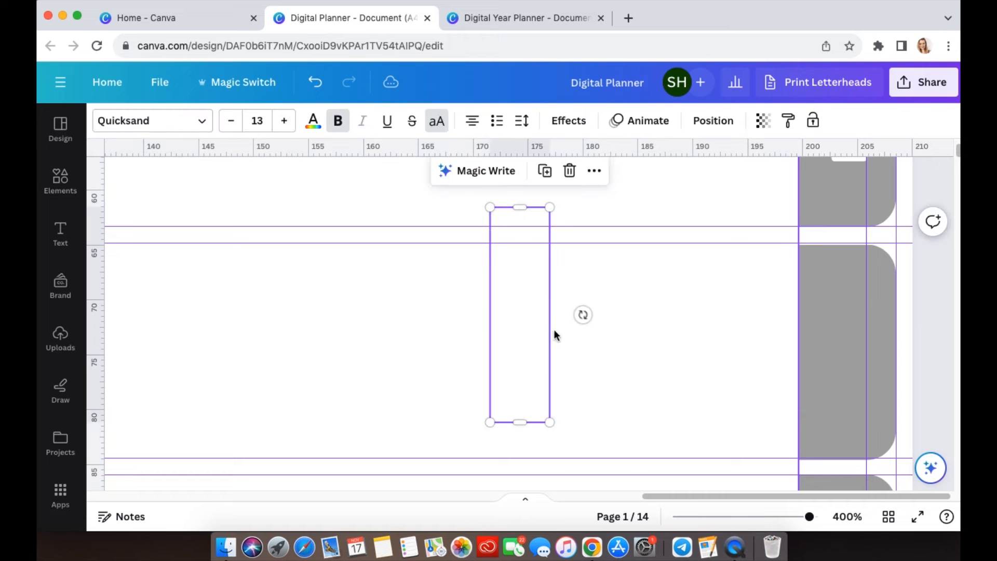
drag(546, 334, 851, 354)
double_click(851, 354)
text(MAR)
click(700, 356)
- Paste a copy of the HOME label onto the fifth tab and change its text to APR
scroll(700, 355, down, 5)
key(ctrl+v)
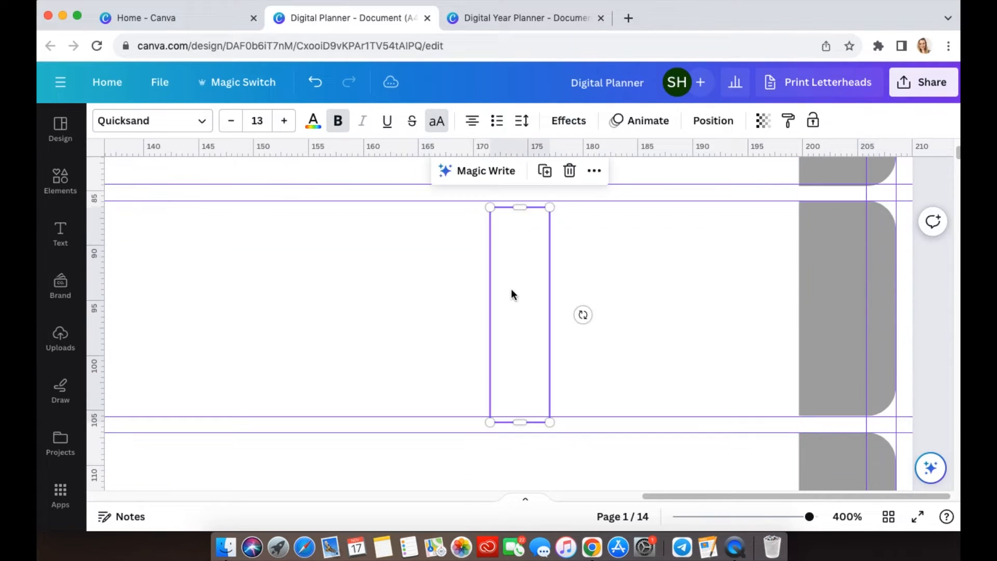
drag(511, 298, 840, 298)
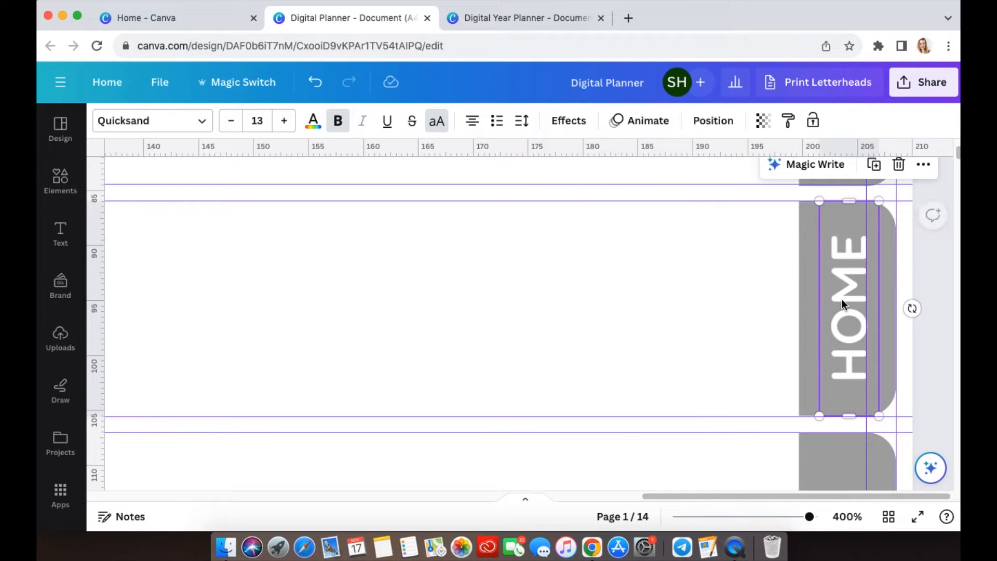
scroll(842, 298, up, 1)
double_click(842, 298)
key(super+c)
text(APR)
scroll(728, 363, down, 4)
key(super+v)
scroll(914, 250, up, 2)
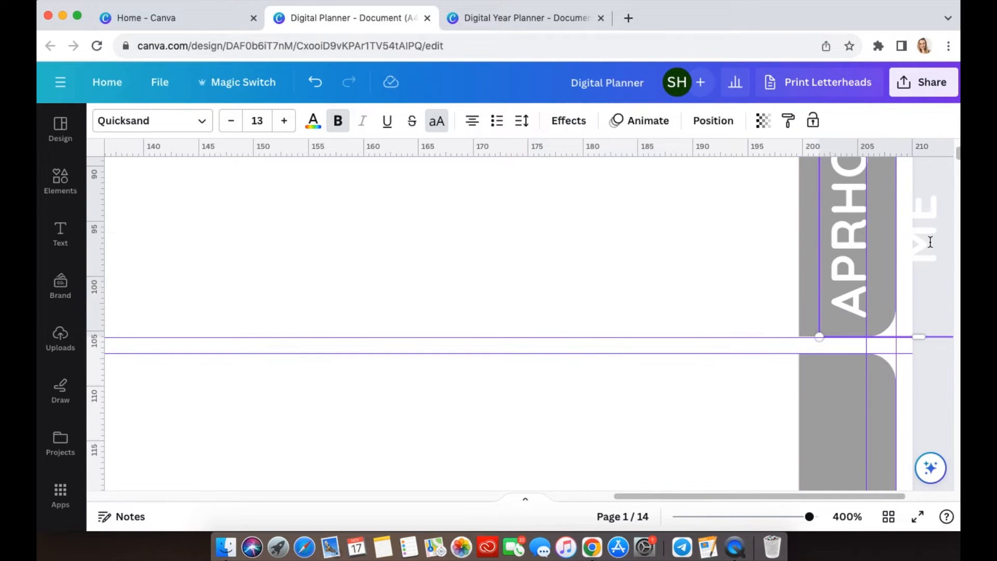
click(891, 259)
drag(825, 270, 579, 408)
key(super+z)
key(super+z)
click(680, 392)
- Copy the APR label onto the sixth tab and change its text to MAY
click(835, 246)
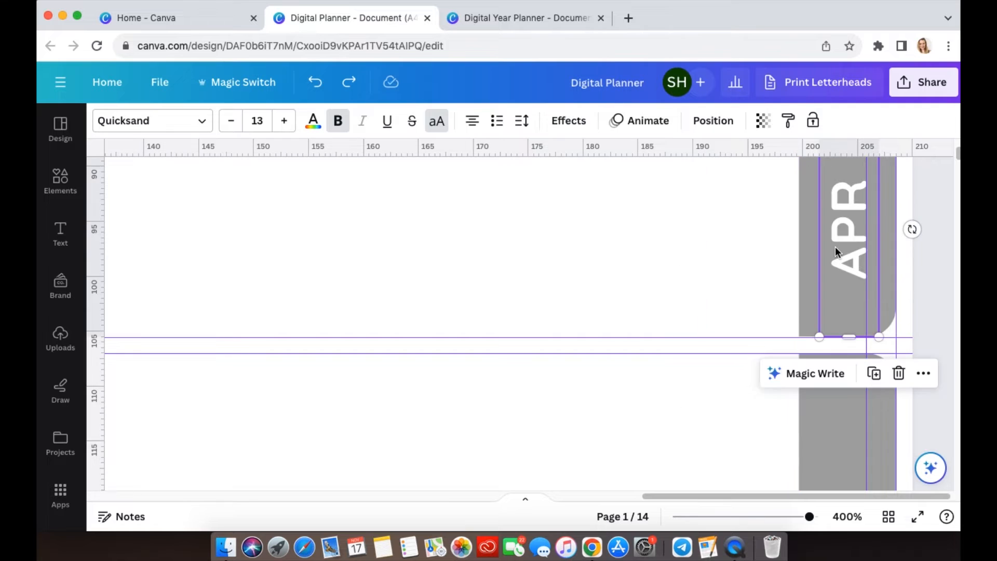
key(super+c)
key(super+v)
scroll(836, 246, down, 4)
scroll(914, 234, up, 2)
drag(896, 190, 837, 378)
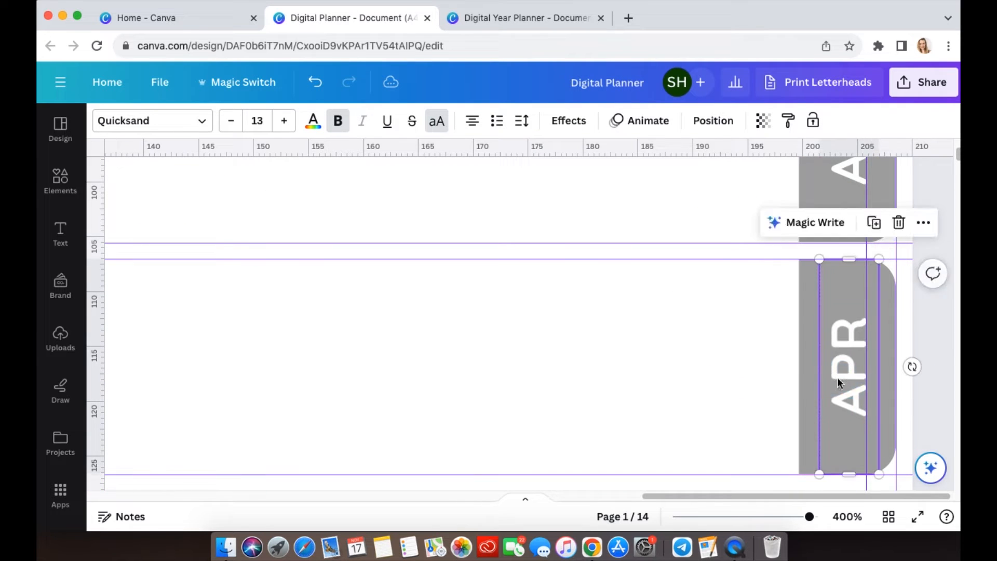
double_click(838, 377)
text(MAY)
click(735, 415)
- Paste a copy of the APR label onto the seventh tab and change its text to JUN
scroll(736, 416, down, 4)
key(super+v)
drag(519, 313, 852, 336)
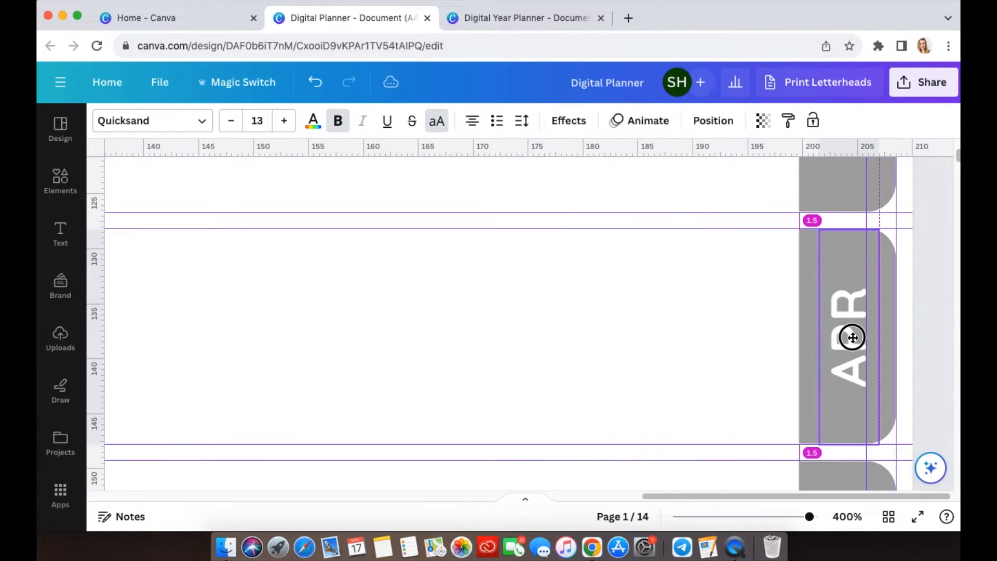
double_click(853, 336)
text(JUN)
click(713, 331)
- Paste a copy of the APR label onto the eighth tab and change its text to JUL
scroll(714, 331, down, 4)
key(super+v)
drag(520, 312, 841, 367)
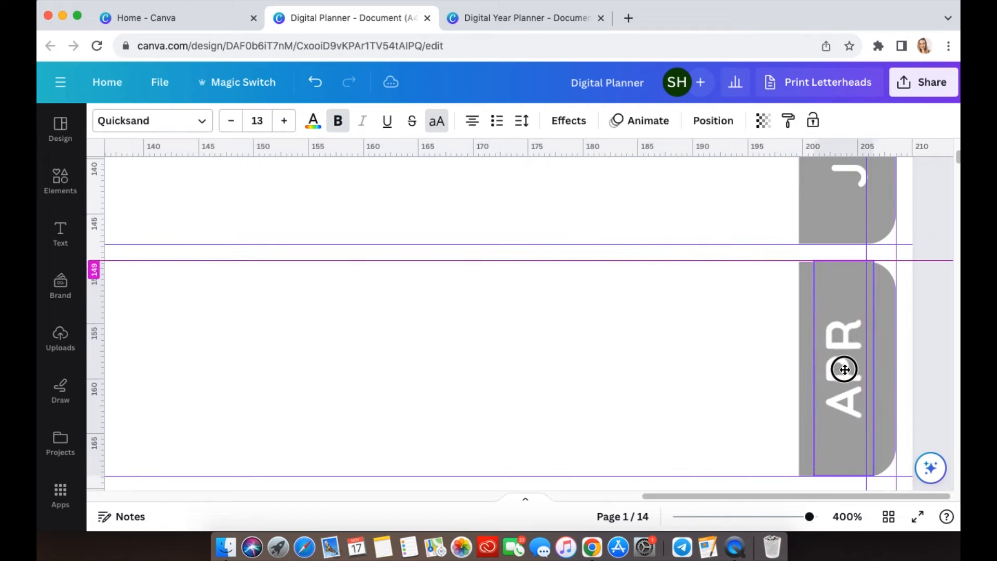
double_click(841, 367)
text(JUL)
scroll(659, 361, up, 1)
scroll(656, 361, down, 4)
click(713, 360)
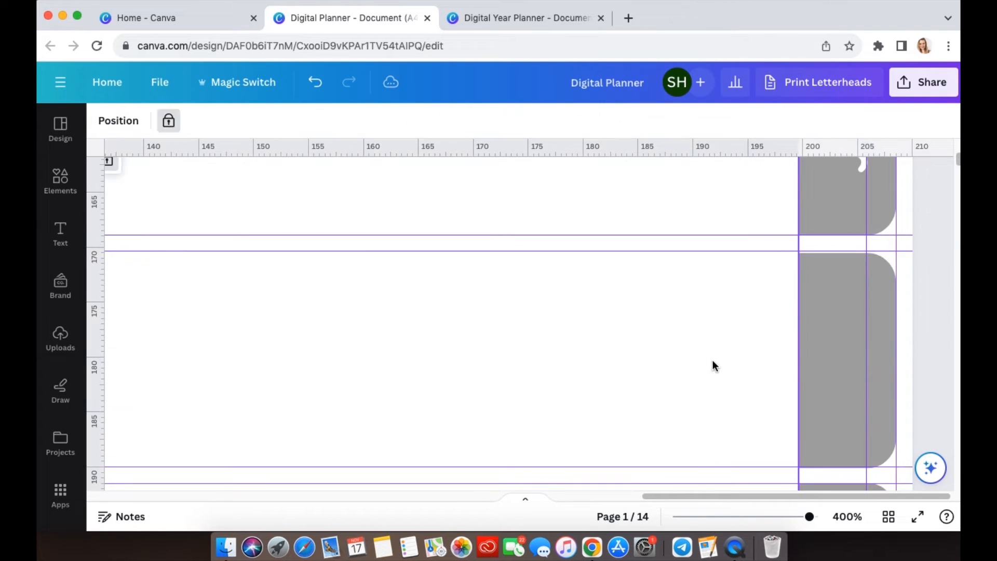
- Paste a copy of the APR label onto the ninth tab and change its text to AUG
key(super+v)
drag(520, 314, 846, 361)
double_click(847, 361)
text(AUG)
click(740, 356)
- Paste a copy of the APR label onto the tenth tab and change its text to SEP
scroll(740, 355, down, 4)
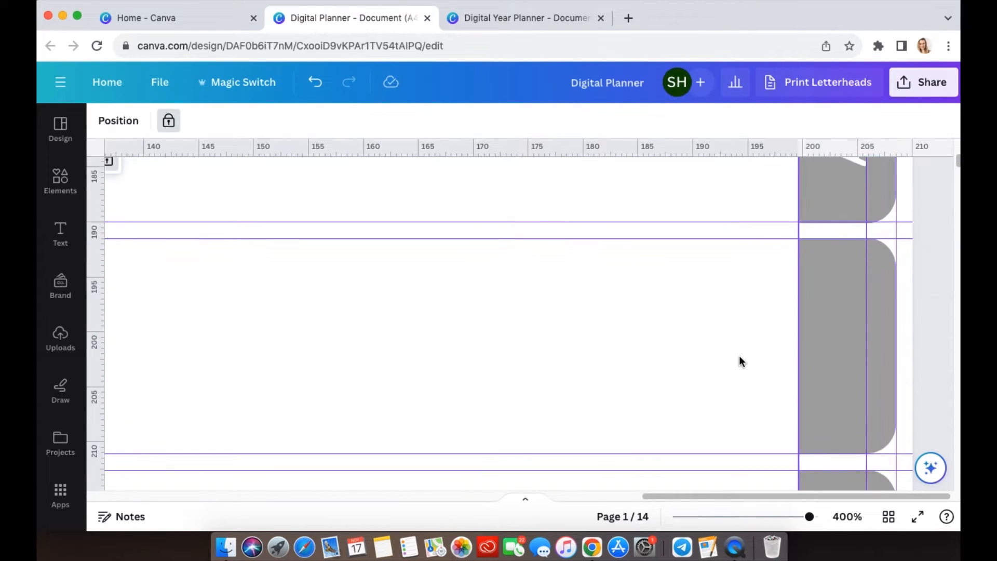
key(super+v)
drag(520, 314, 851, 332)
double_click(851, 333)
text(SEP)
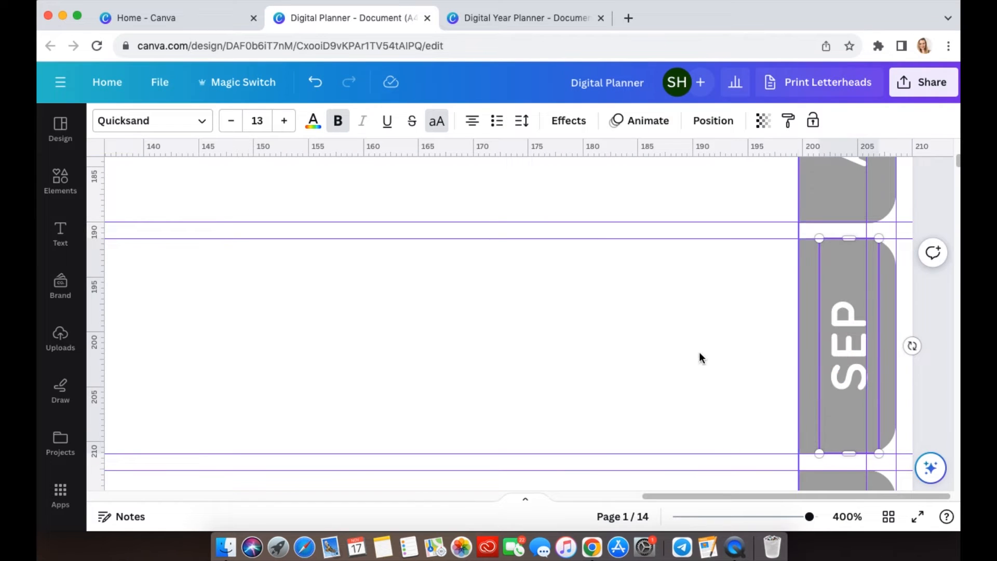
click(699, 351)
- Paste a copy of the APR label onto the eleventh tab and change its text to OCT
scroll(699, 352, down, 4)
key(super+v)
drag(520, 314, 857, 263)
double_click(857, 263)
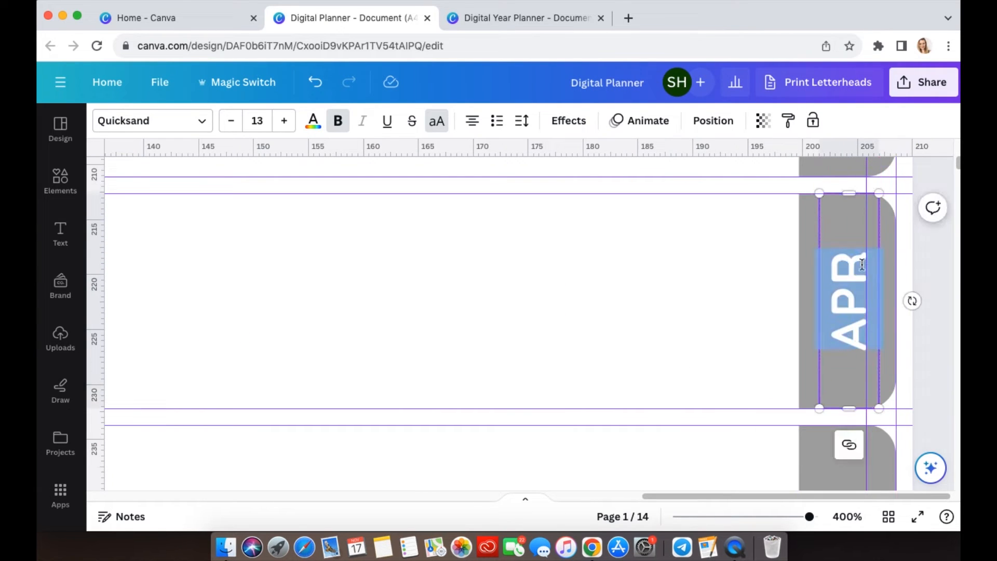
text(OCT)
click(699, 312)
- Paste a copy of the APR label onto the twelfth tab and change its text to NOV
scroll(699, 312, down, 4)
key(super+v)
drag(520, 315, 857, 276)
double_click(857, 275)
text(NOV)
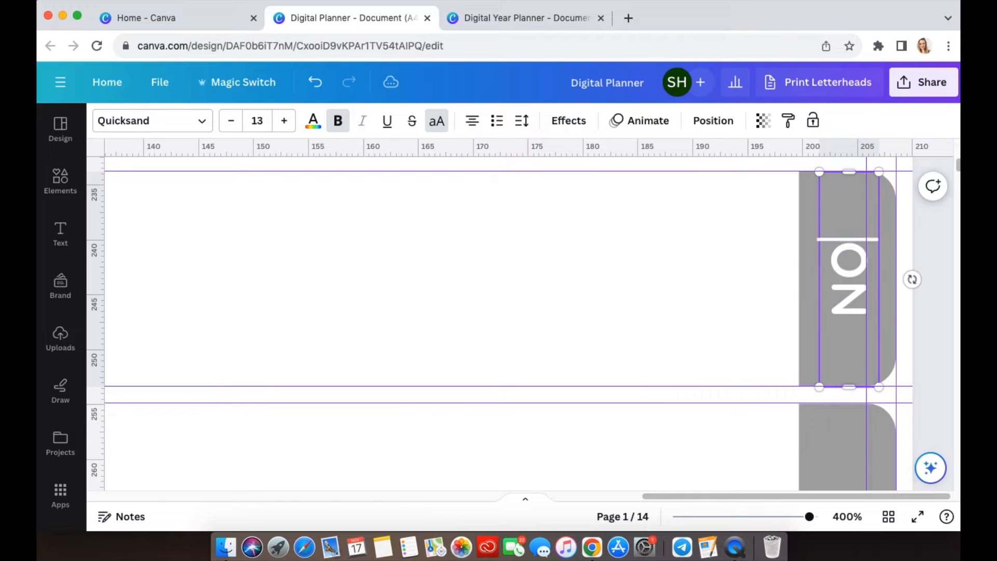
- Paste a copy of the APR label onto the thirteenth tab and change its text to DEC
click(699, 290)
key(super+v)
scroll(700, 289, down, 4)
drag(521, 193, 845, 381)
double_click(846, 383)
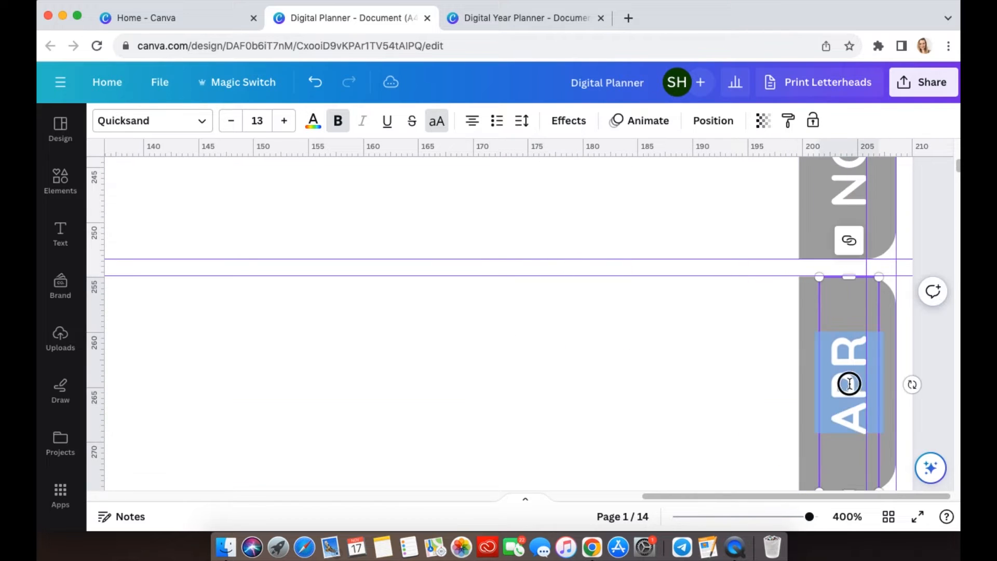
text(DEC)
click(659, 375)
- Paste a copy of the APR label onto the fourteenth tab and change its text to NOTES
scroll(664, 371, down, 4)
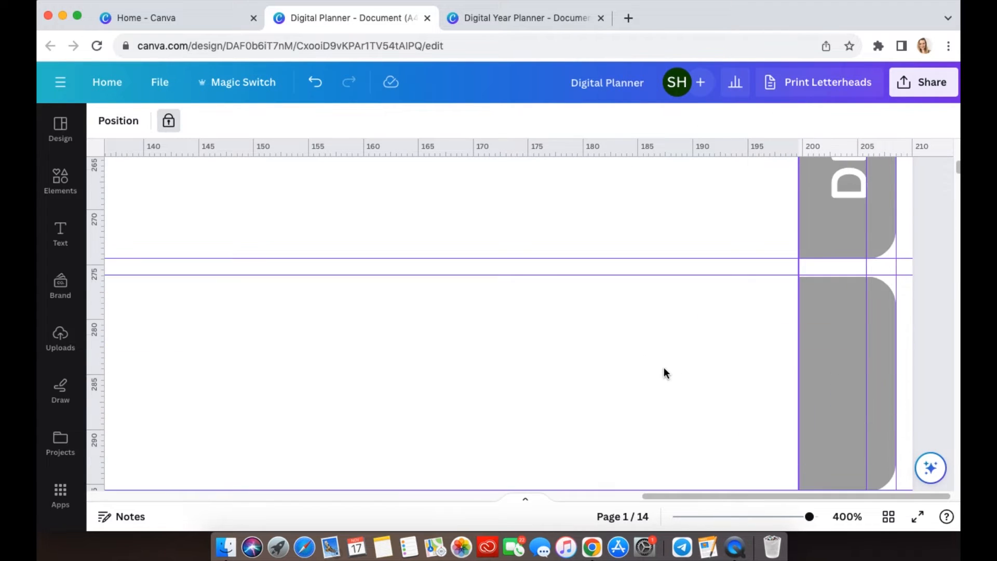
key(super+v)
drag(504, 327, 843, 388)
double_click(845, 390)
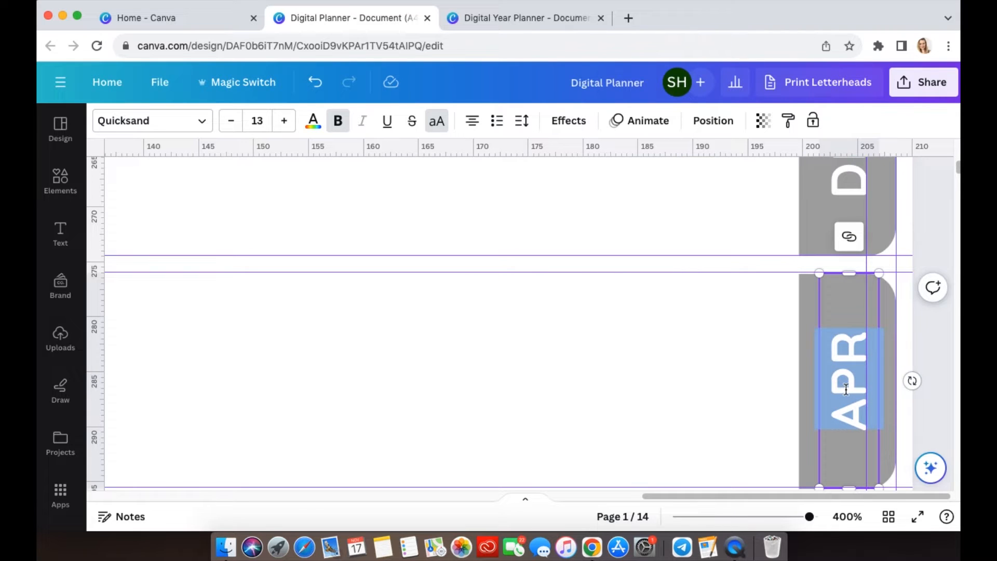
text(NOTES)
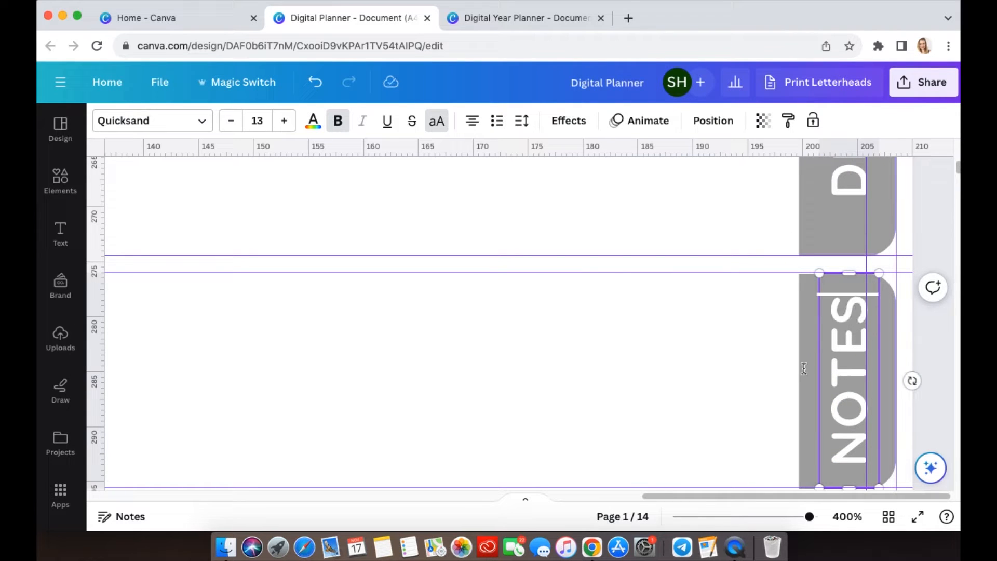
click(631, 351)
- Hide the rulers and guides and review the column of labelled tabs on page 1
scroll(687, 365, down, 6)
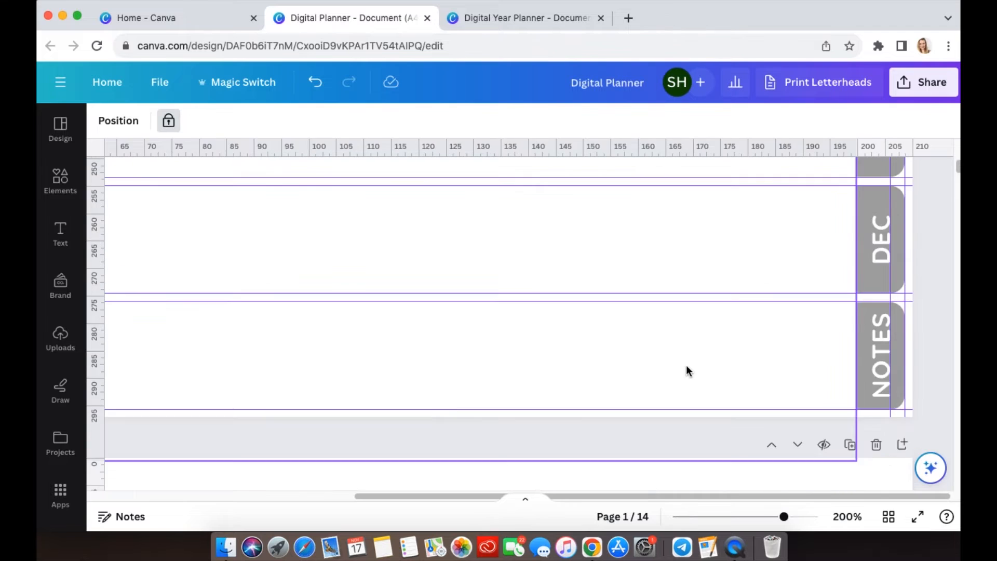
scroll(750, 354, up, 2)
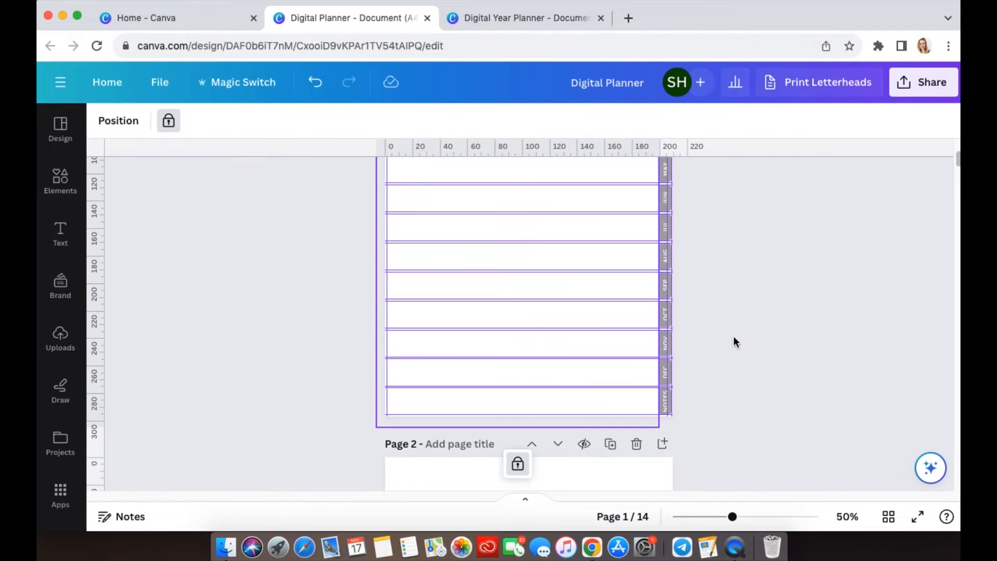
click(160, 83)
mouse_move(227, 273)
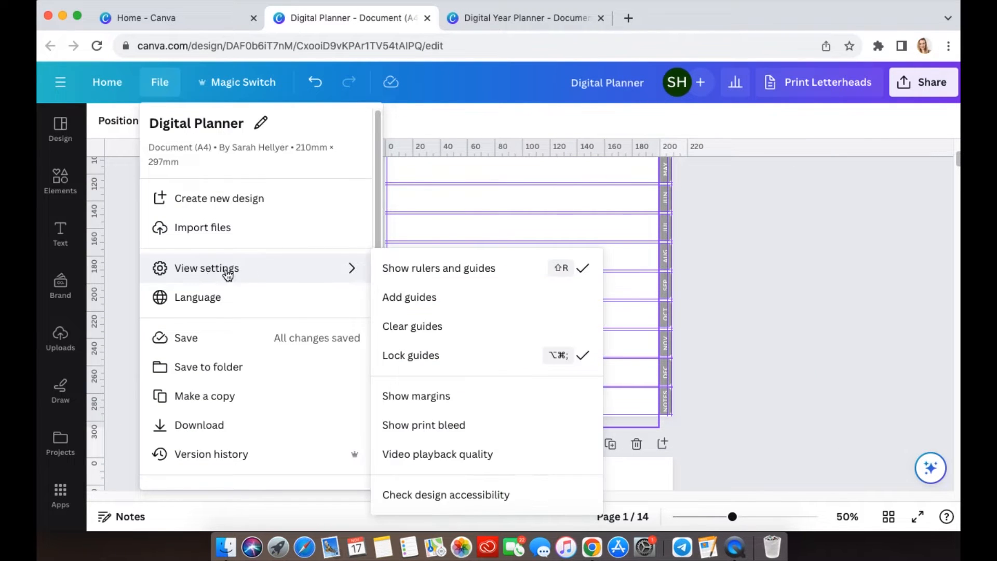
click(430, 280)
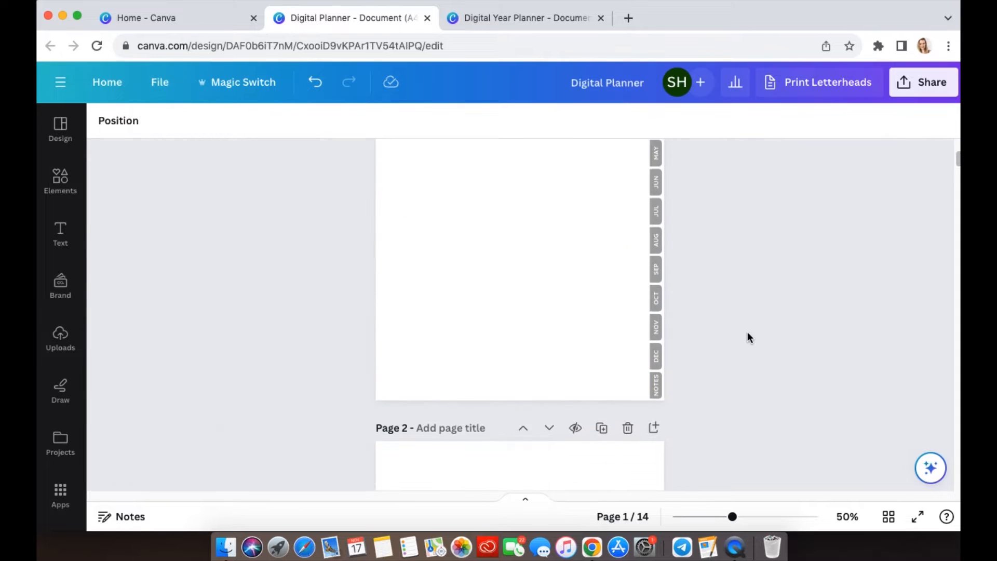
scroll(747, 332, up, 2)
scroll(747, 332, up, 2)
scroll(745, 332, down, 3)
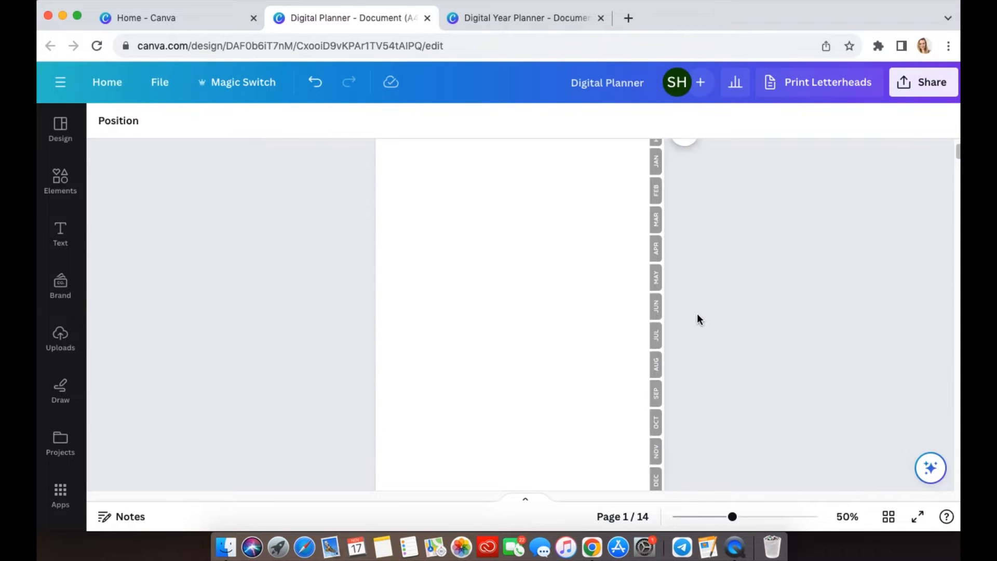
scroll(697, 314, down, 3)
scroll(697, 314, up, 5)
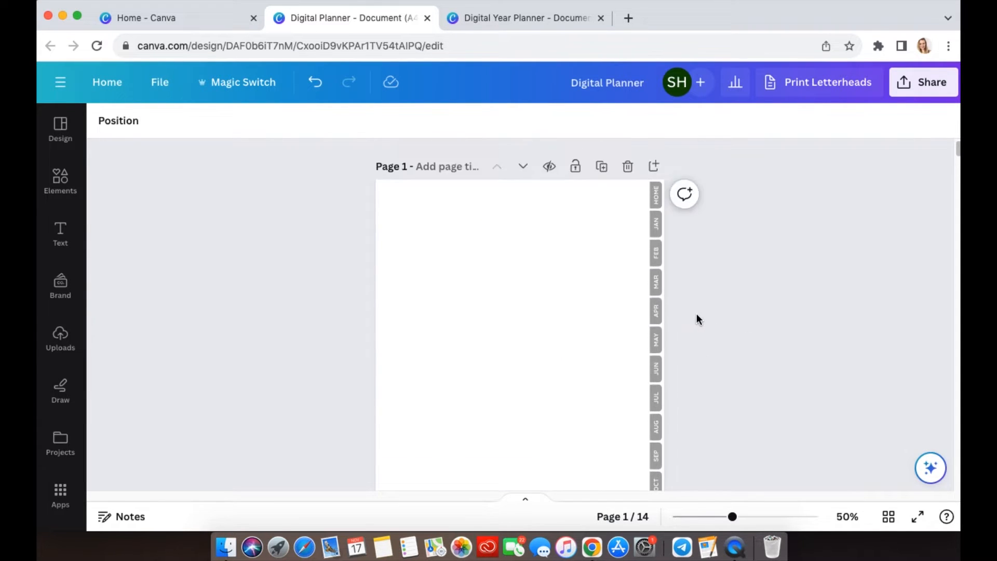
- Show all pages as a grid and title pages 1 to 5 Home, Jan, Feb, Mar and Apr
click(888, 520)
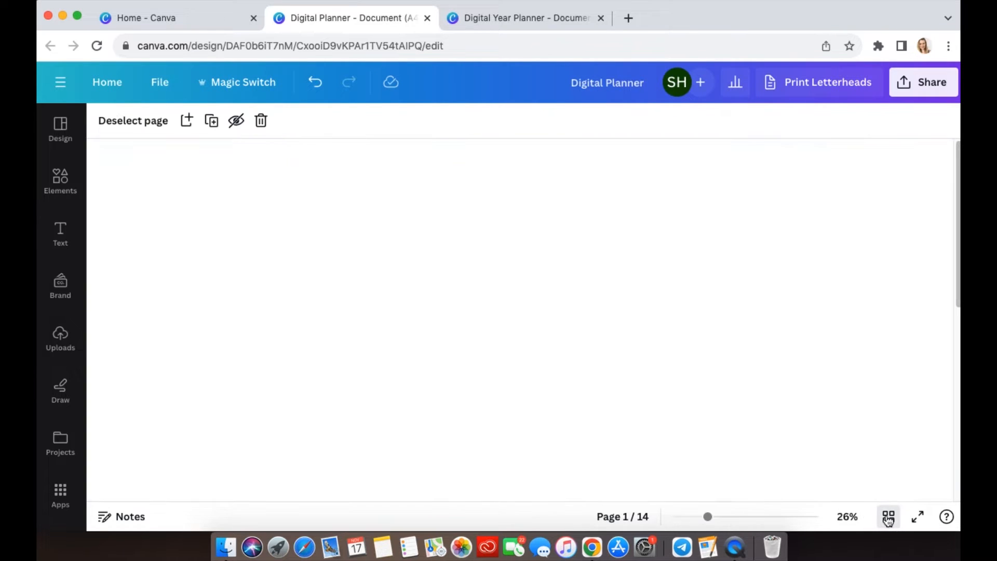
scroll(696, 385, down, 5)
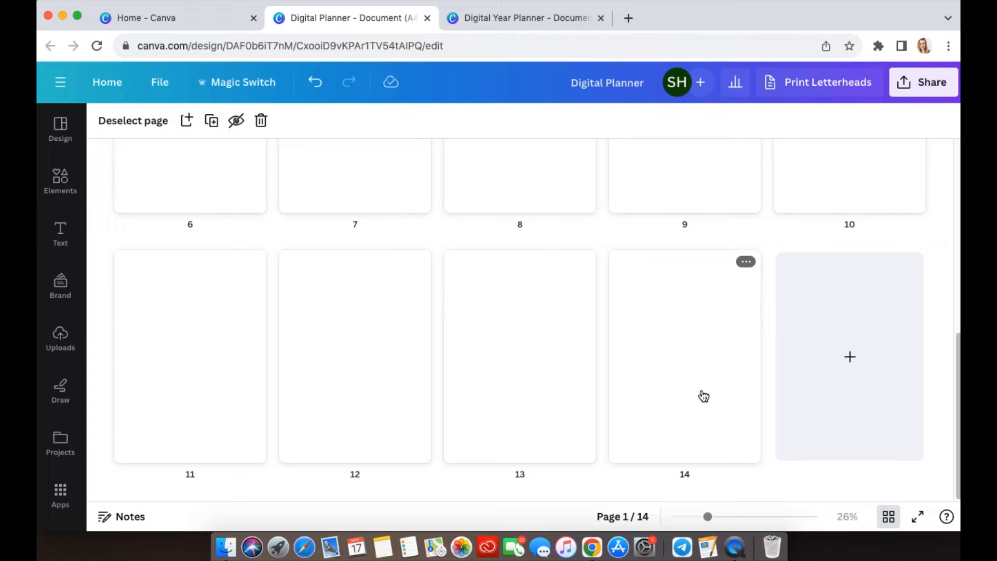
scroll(359, 287, up, 5)
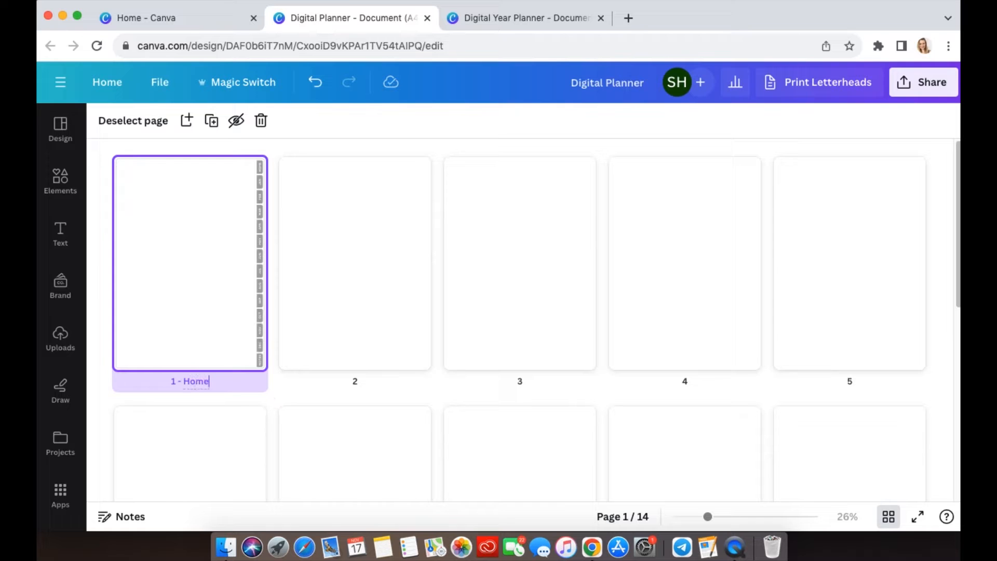
click(361, 382)
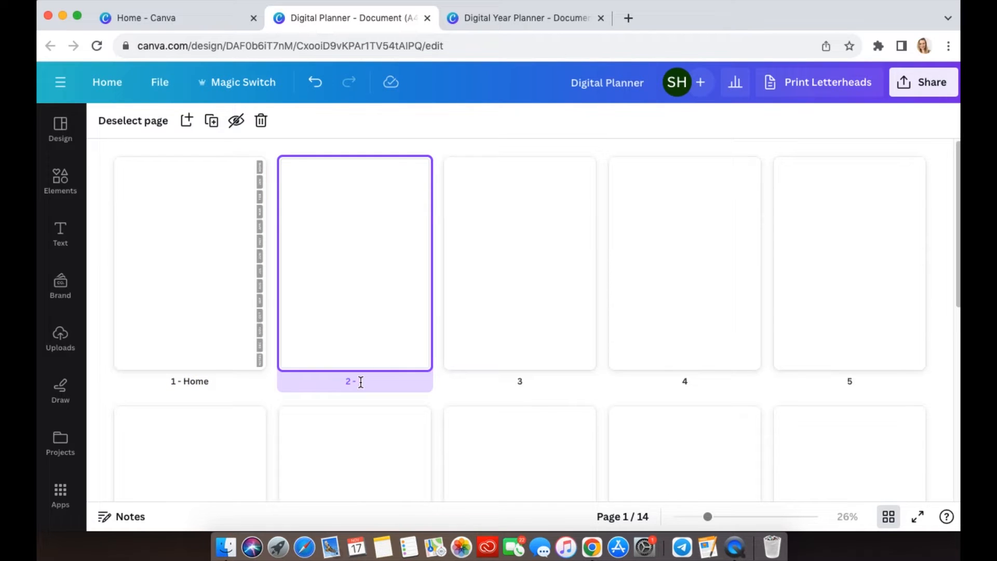
click(532, 384)
text(Feb)
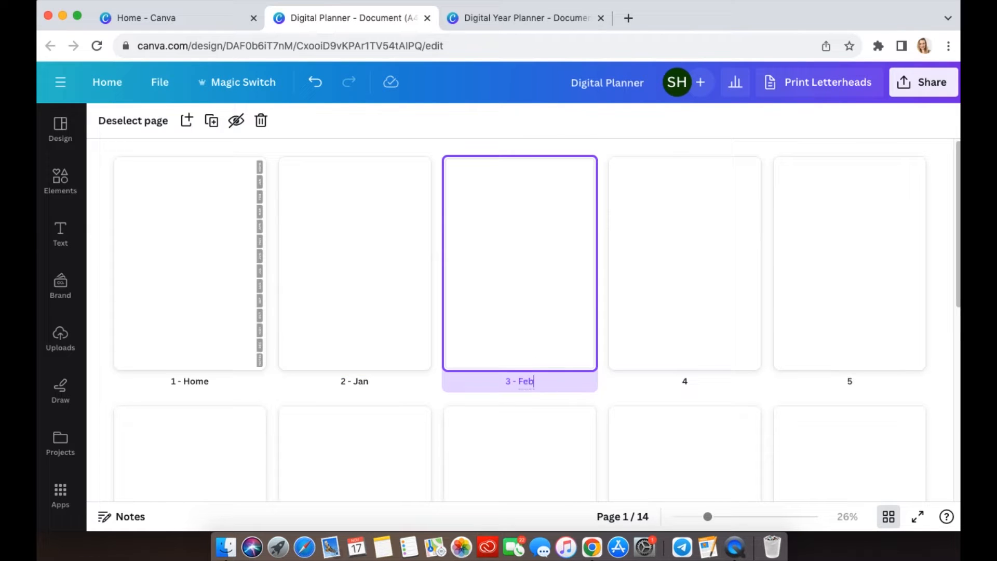
click(703, 389)
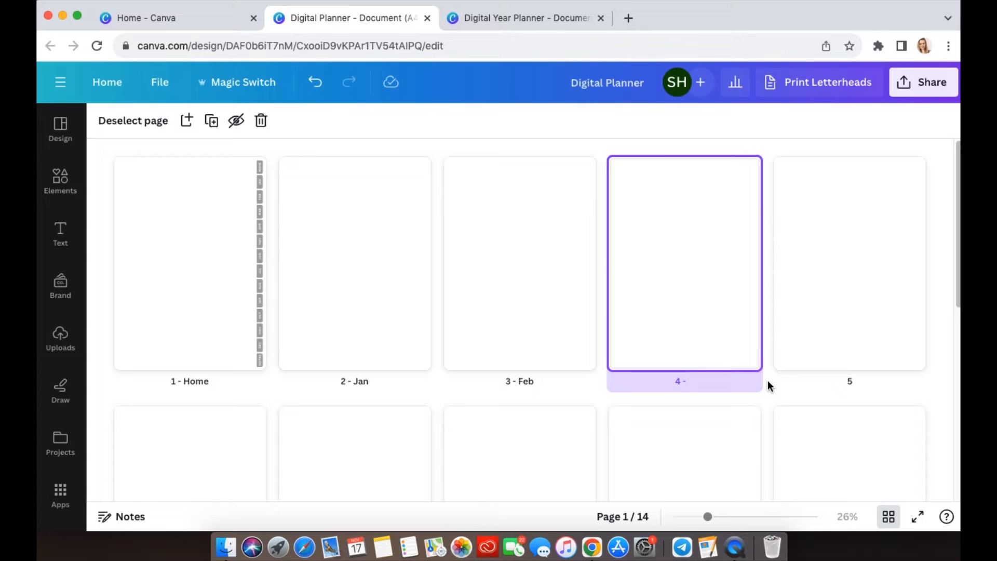
text(Mar)
click(846, 383)
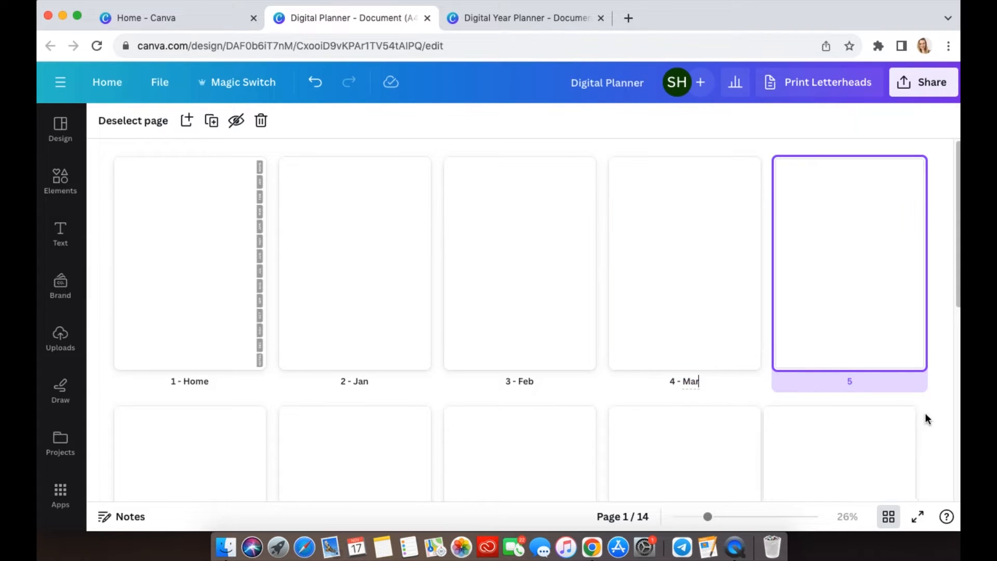
- Title pages 6 to 10 May, Jun, Jul, Aug and Sep
scroll(682, 387, down, 7)
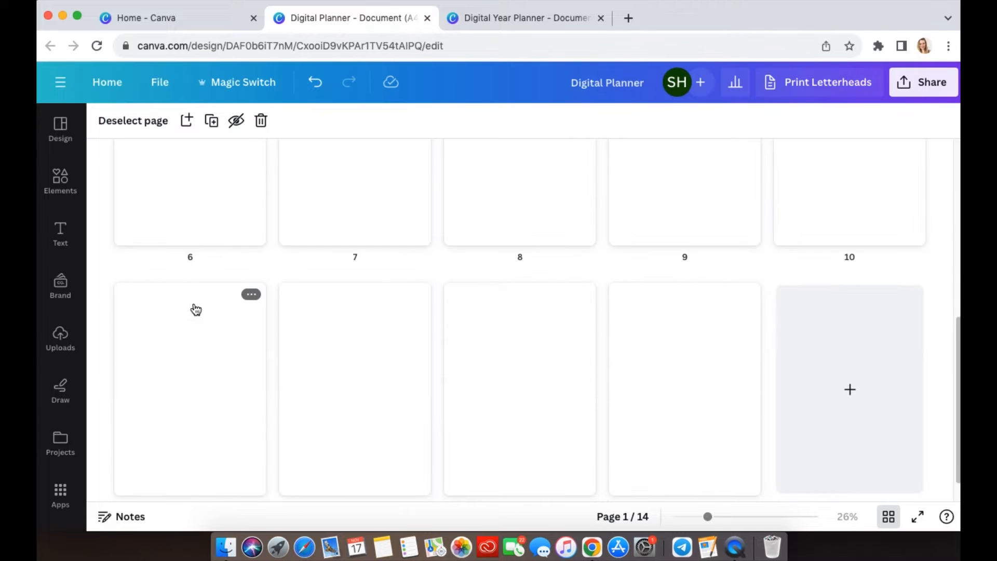
click(190, 257)
text(May)
click(377, 265)
click(517, 271)
text(Jul)
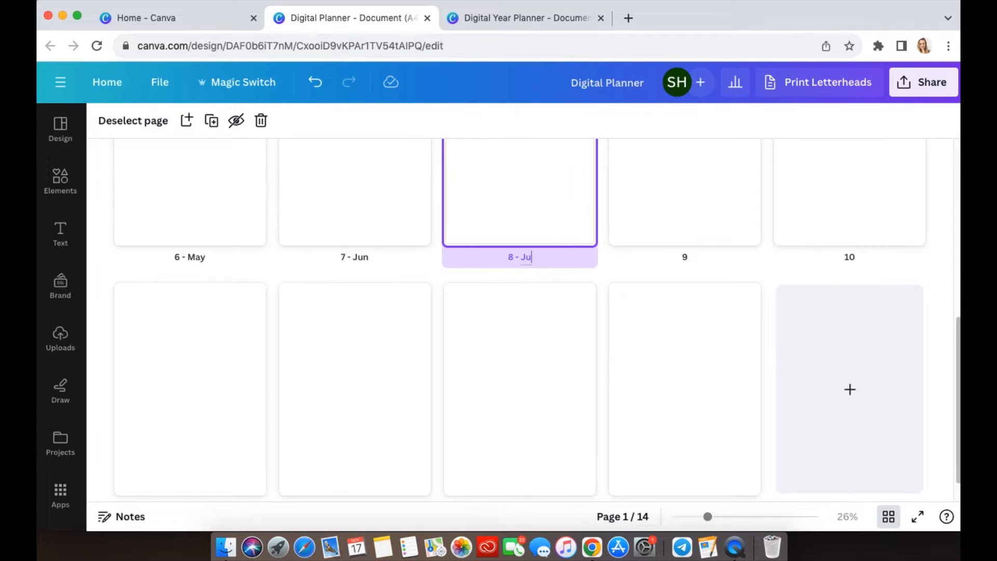
click(696, 255)
click(865, 263)
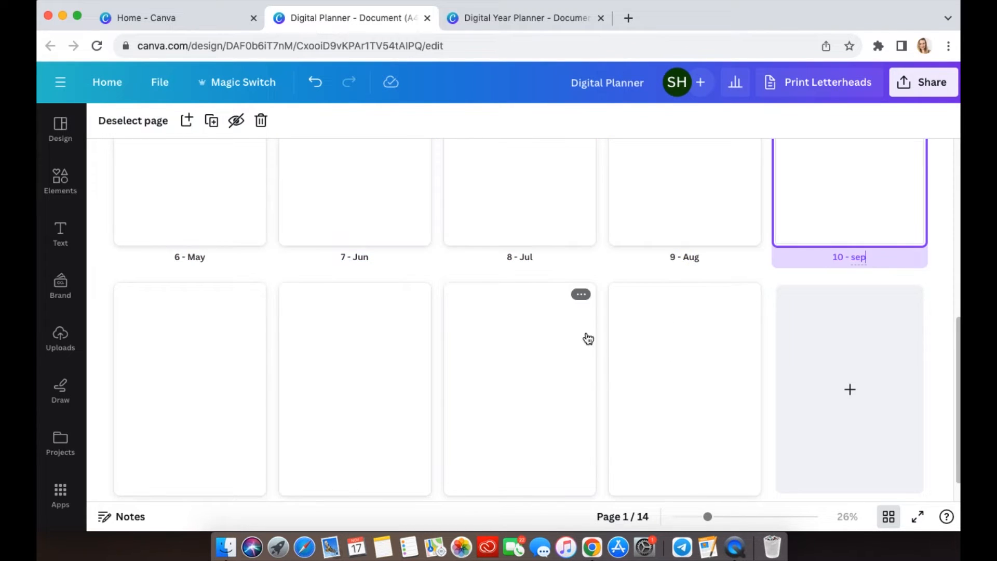
- Title pages 11 to 14 Oct, Nov, Dec and Notes
scroll(156, 483, down, 1)
click(210, 475)
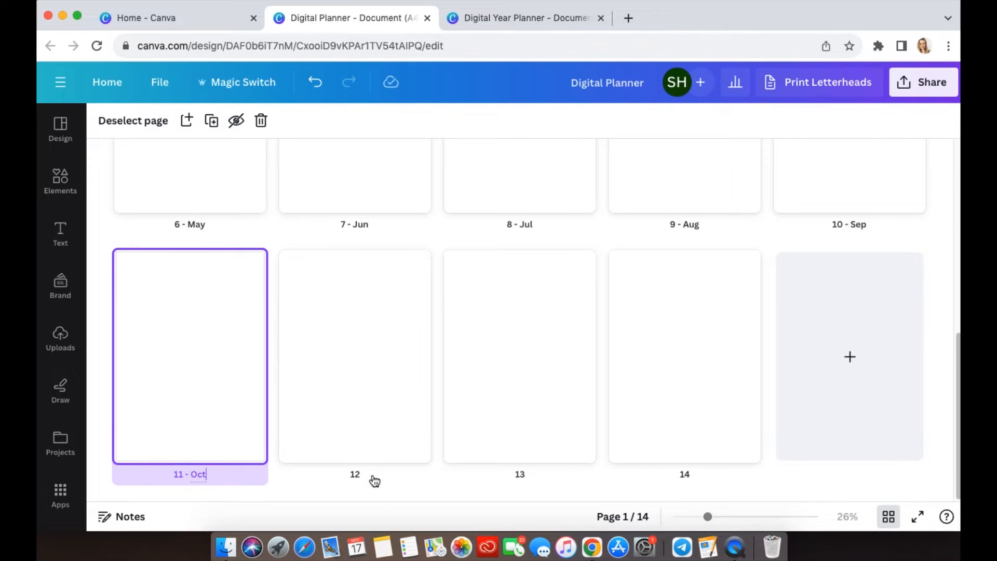
click(373, 478)
click(536, 478)
text(D)
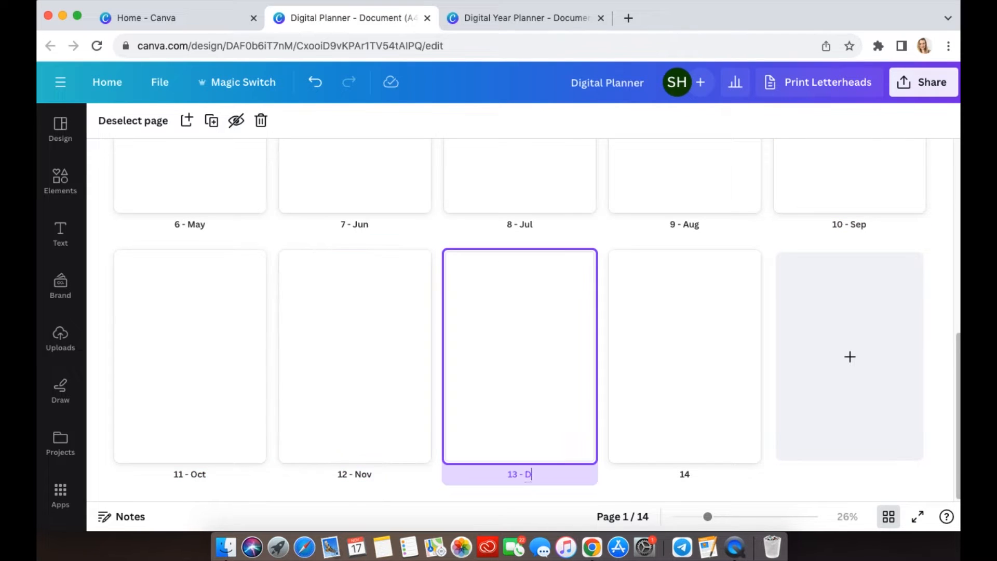
text(ec)
click(703, 477)
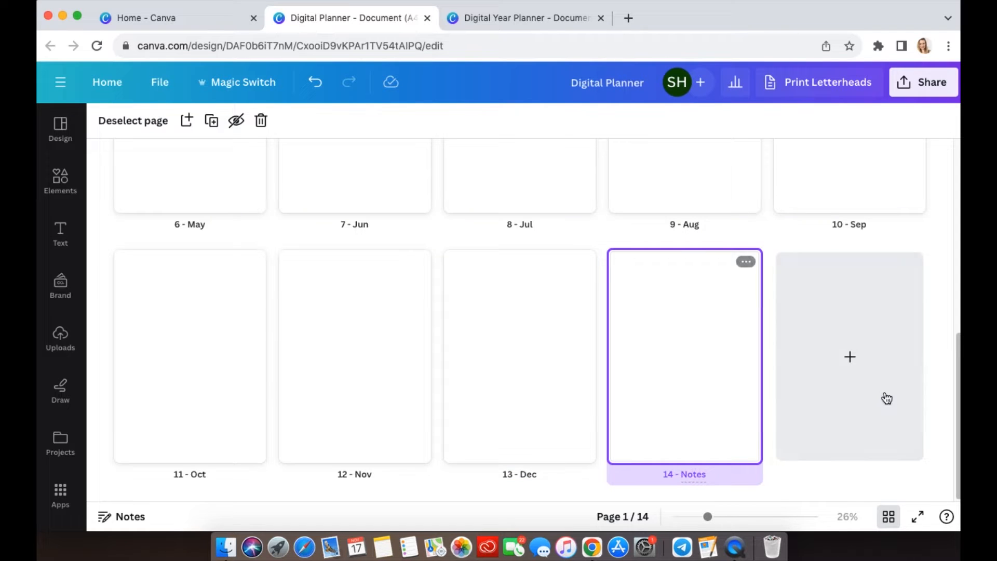
- Leave the page grid by reopening page 1, Home, and enlarge its tabs to 100%
scroll(940, 325, up, 5)
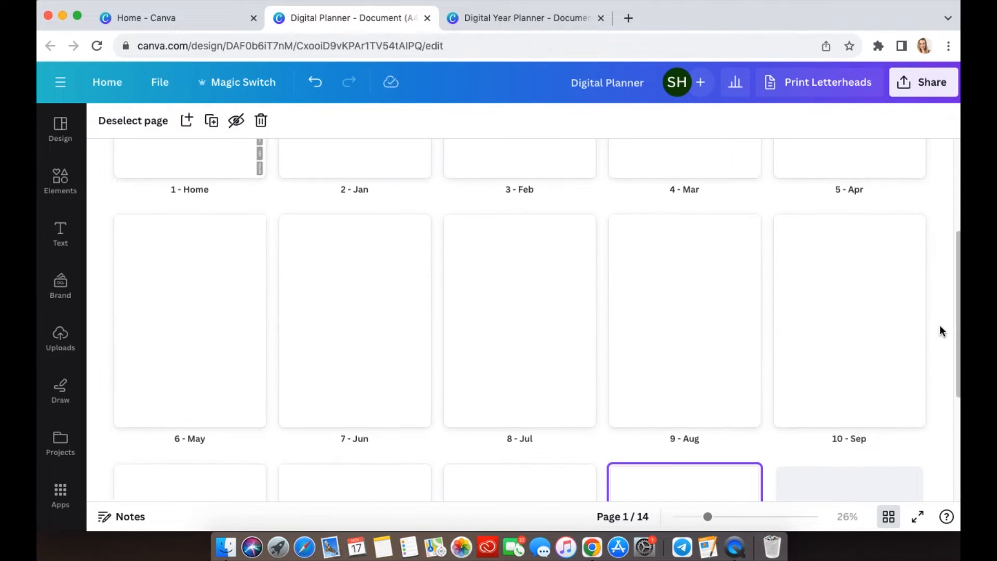
scroll(940, 325, up, 4)
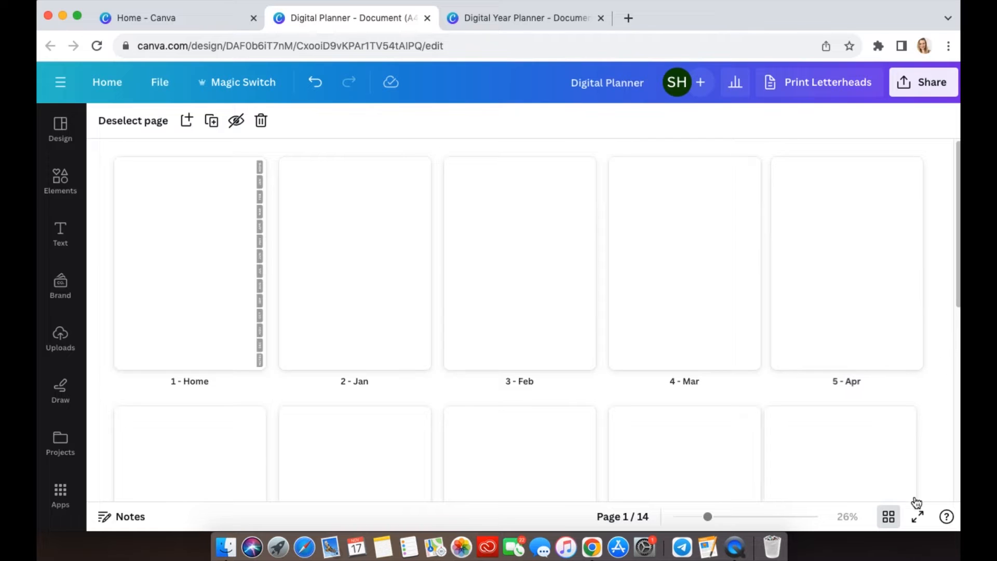
double_click(173, 330)
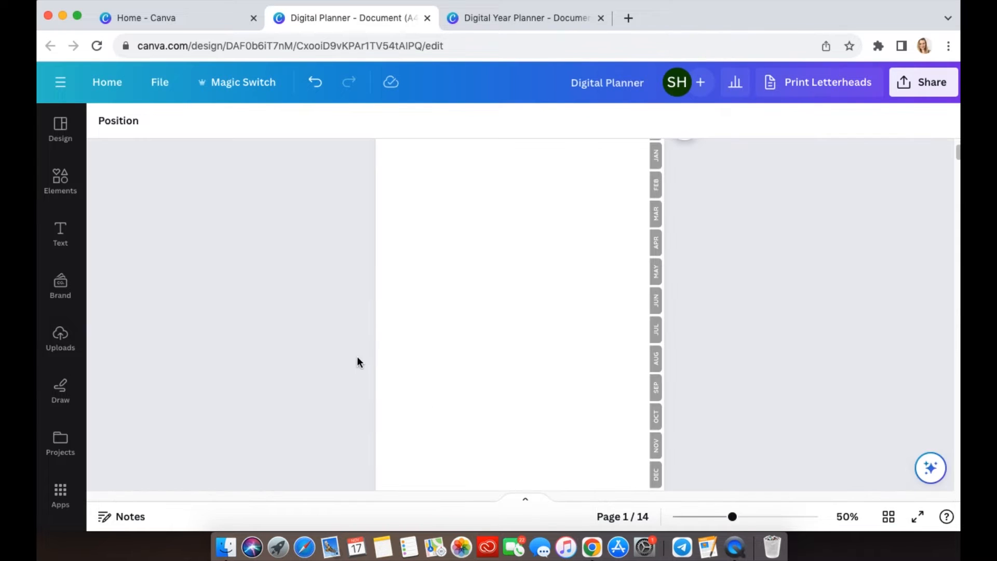
scroll(721, 321, up, 2)
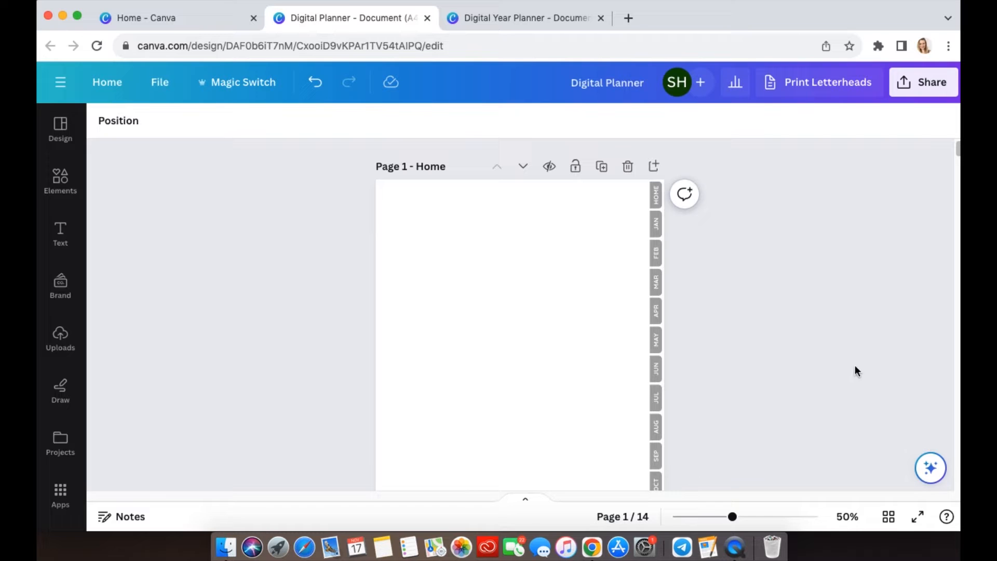
key(super+plus)
key(super+plus)
scroll(770, 338, up, 3)
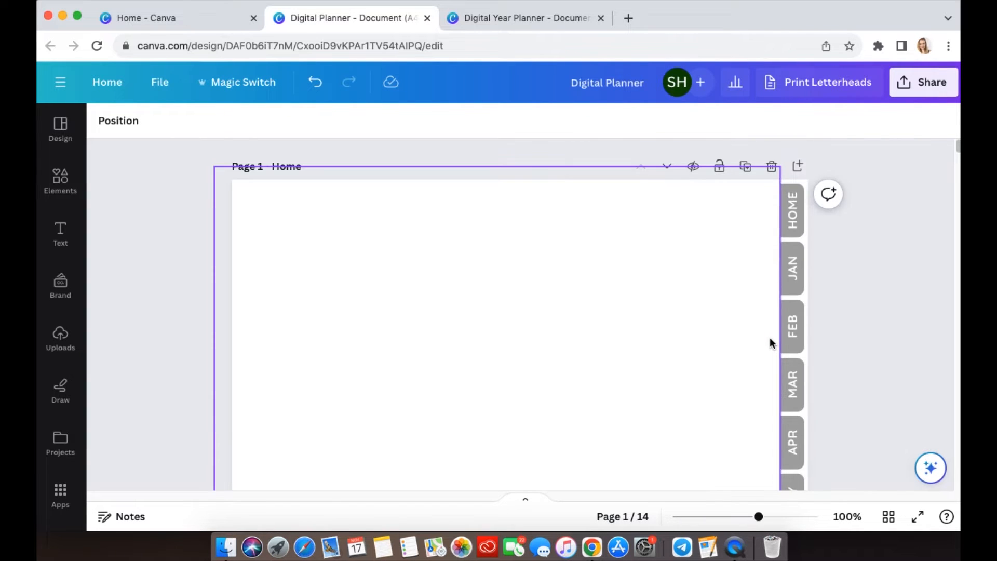
- Link the HOME tab shape on page 1 to the document page 1 - Home
click(794, 209)
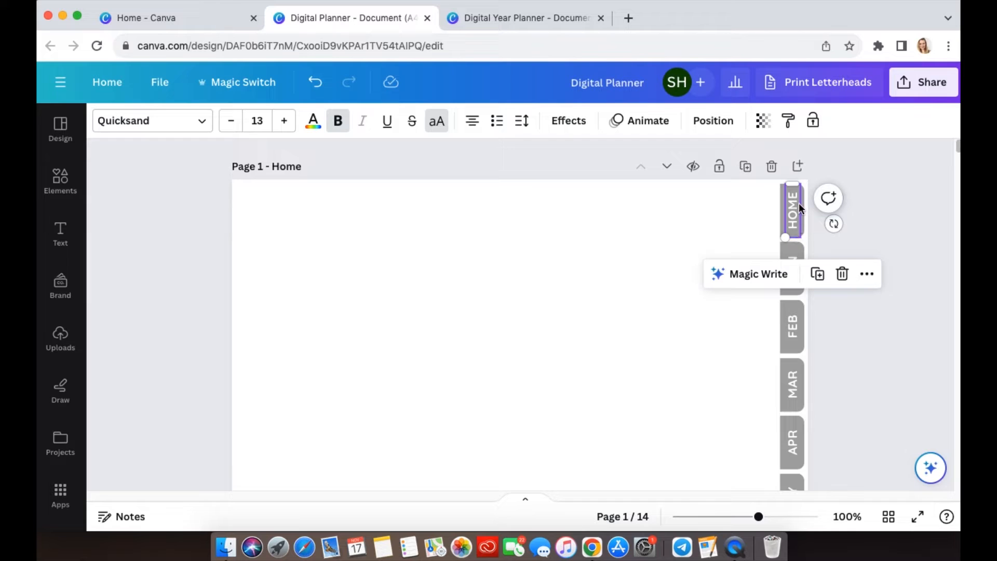
click(857, 232)
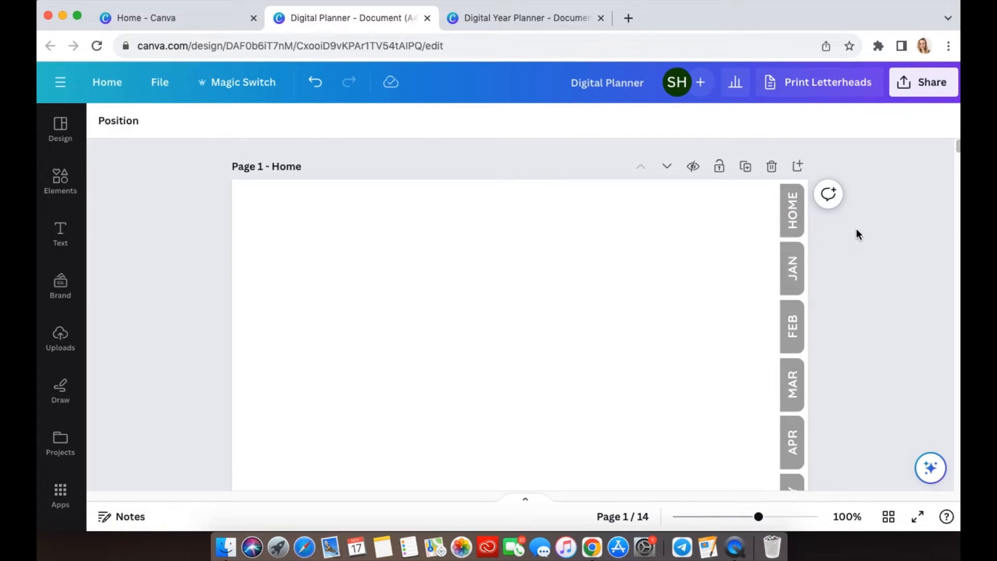
click(802, 221)
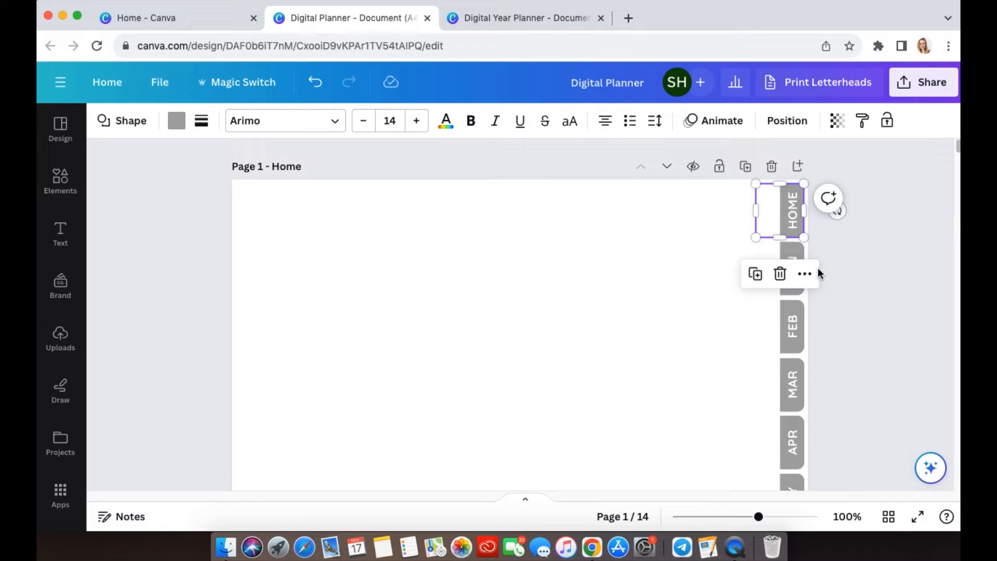
right_click(781, 197)
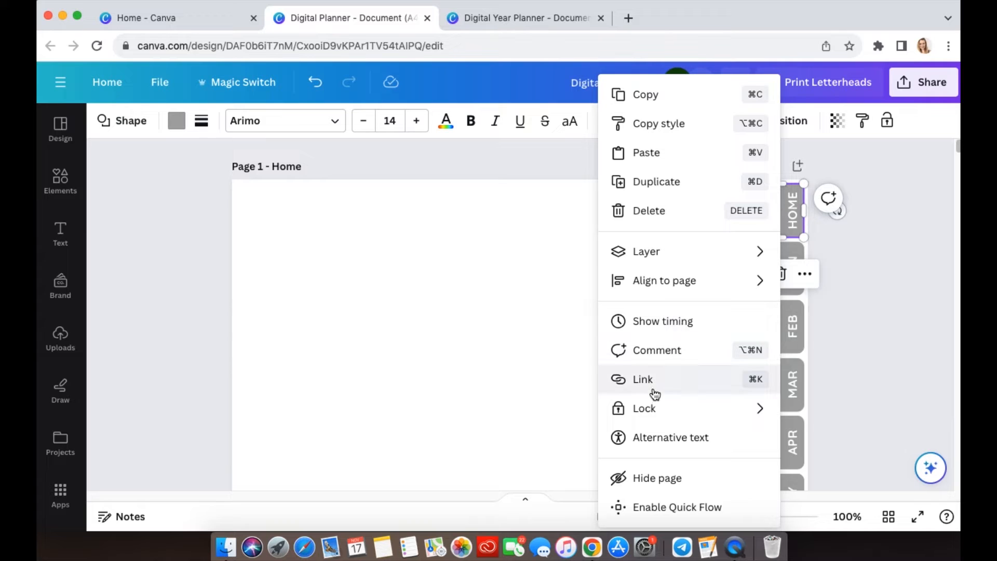
click(805, 274)
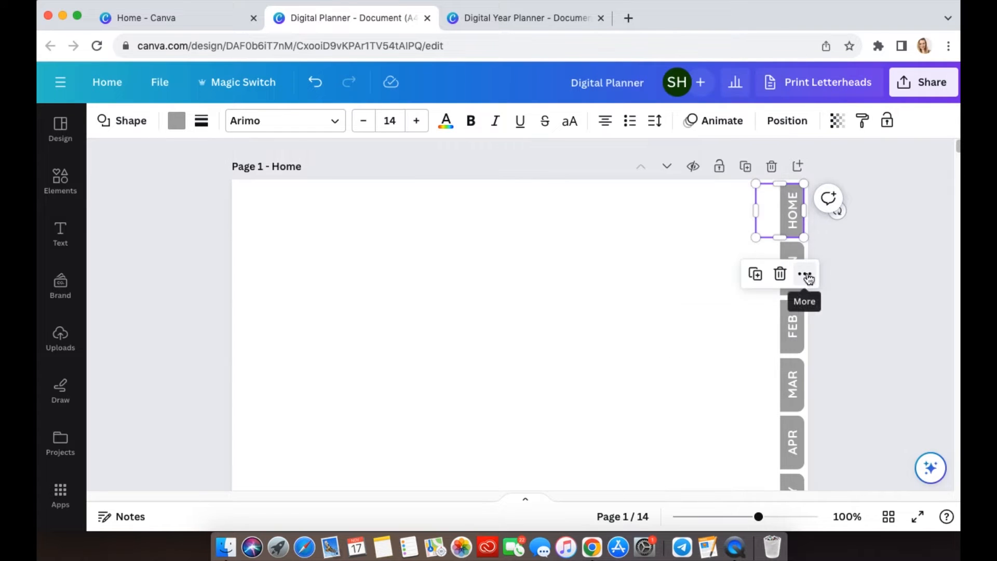
click(808, 276)
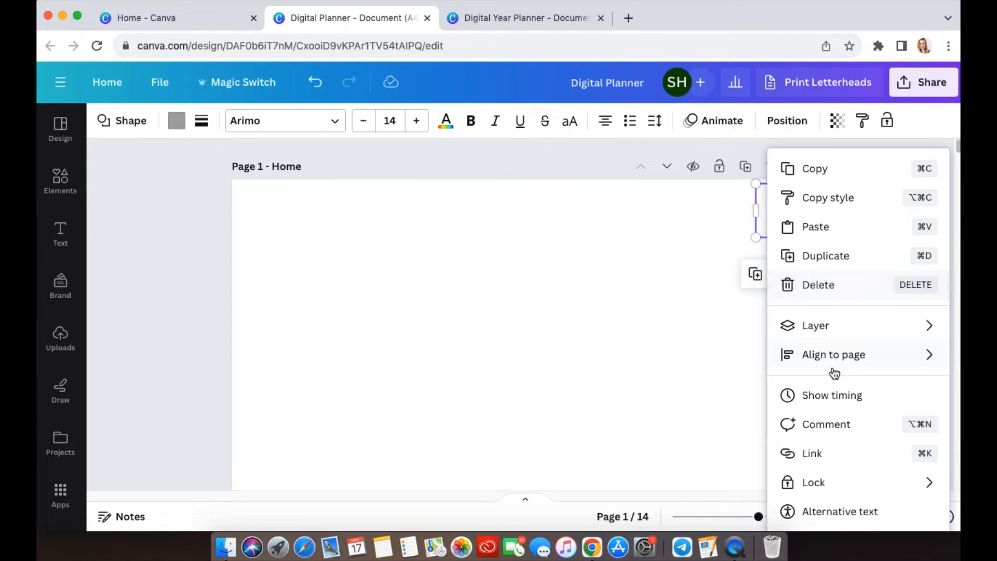
click(824, 459)
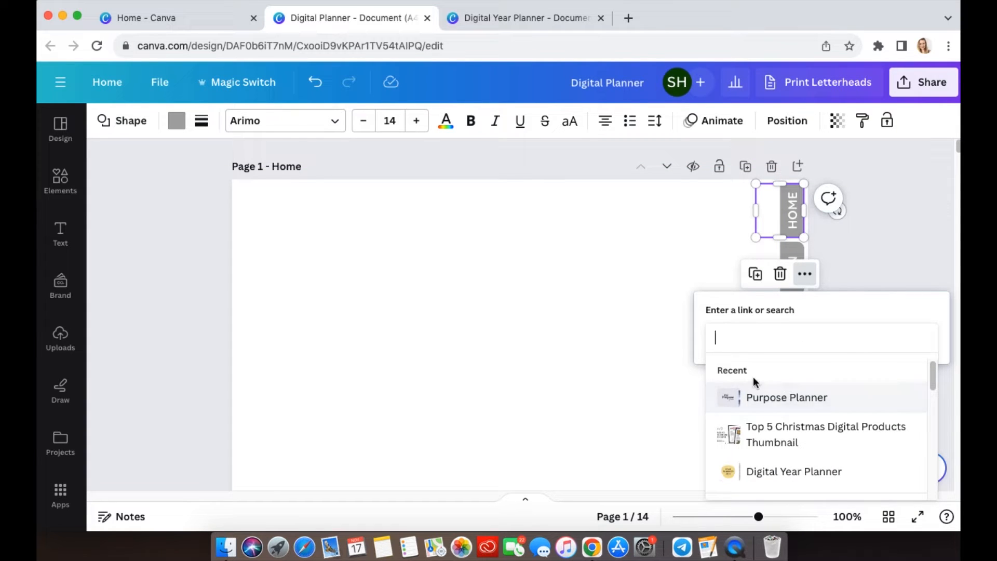
scroll(805, 402, down, 3)
scroll(805, 402, down, 2)
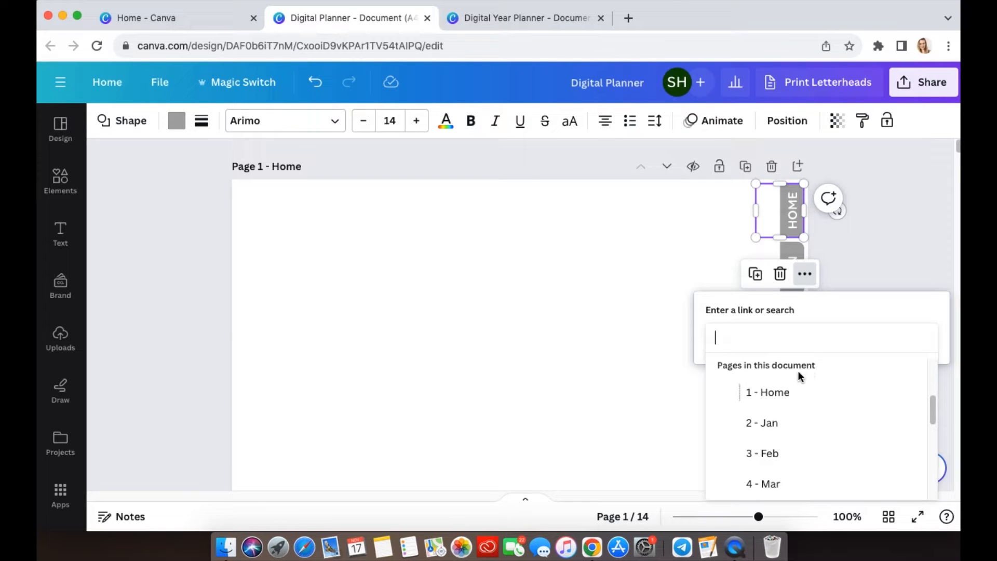
click(778, 393)
click(910, 373)
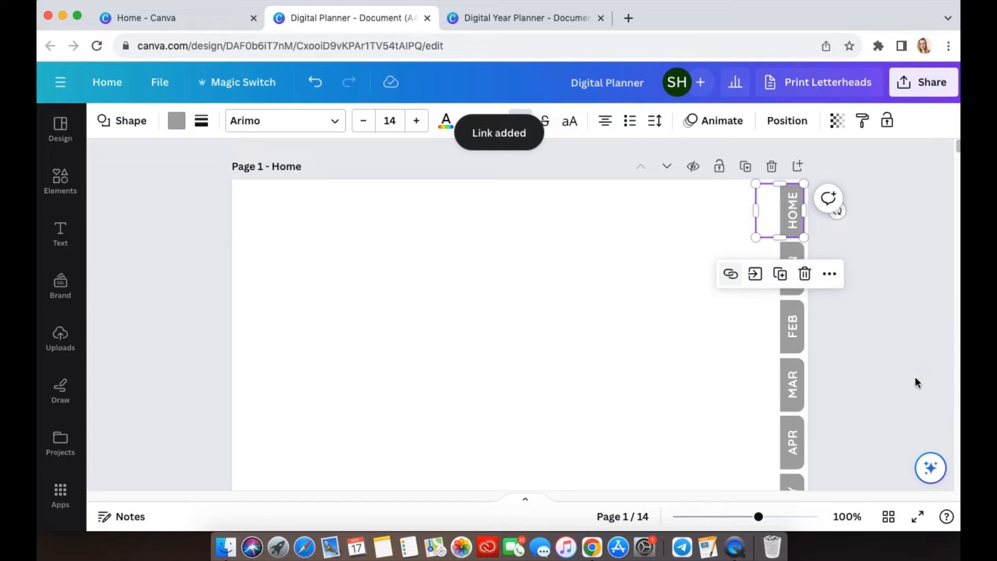
click(902, 338)
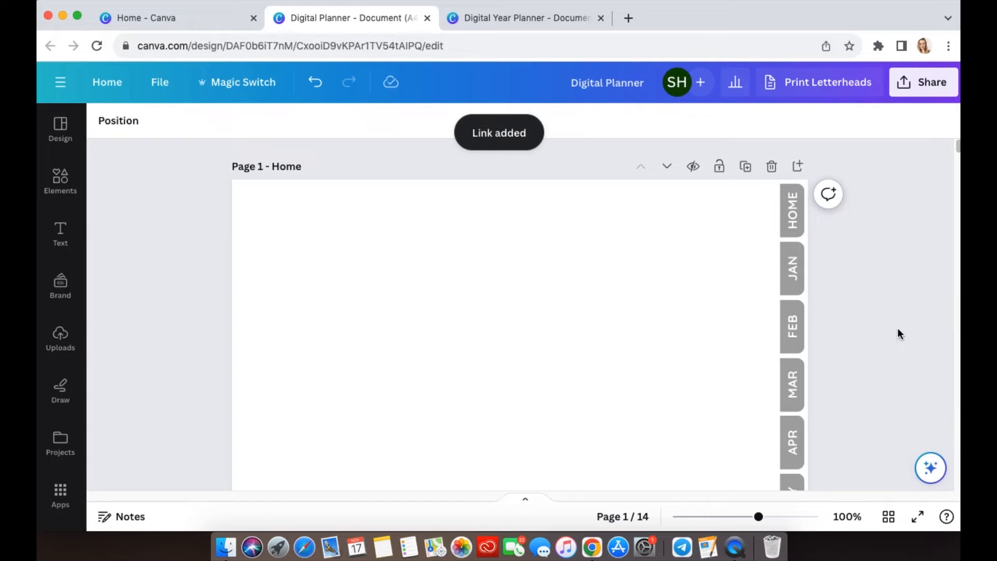
- Link the JAN tab shape to the document page 2 - Jan
click(804, 251)
click(804, 204)
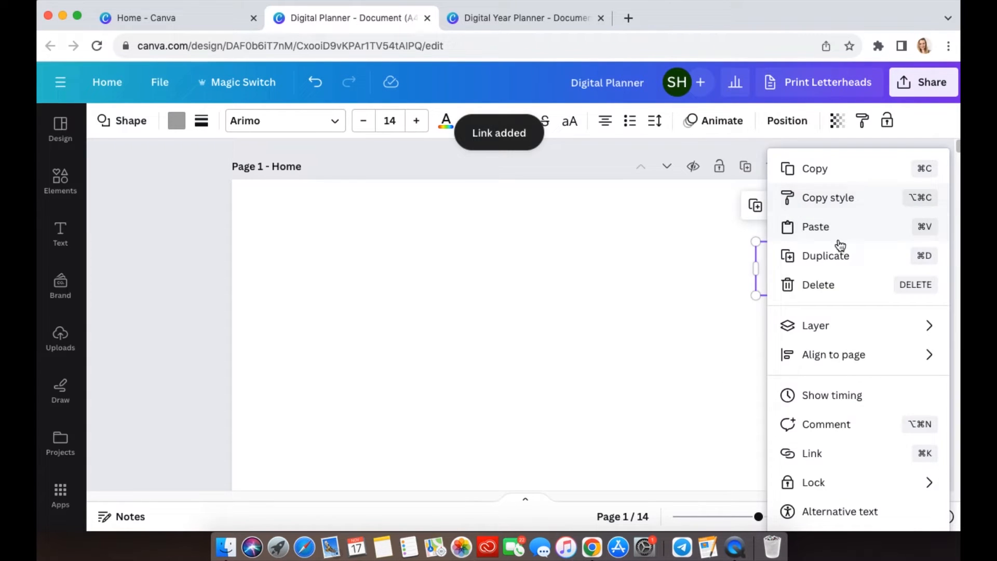
click(809, 450)
scroll(846, 359, down, 2)
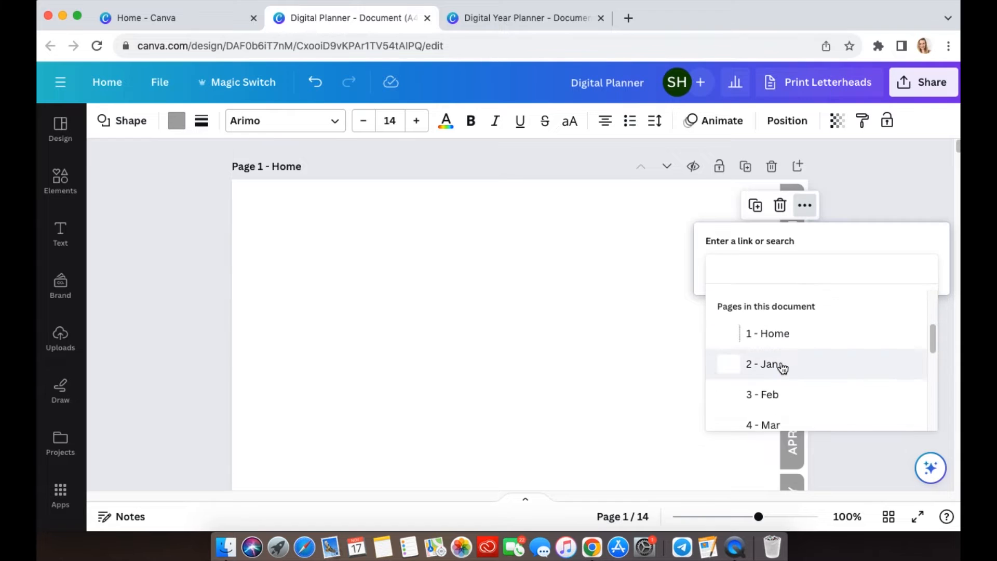
click(779, 364)
click(922, 302)
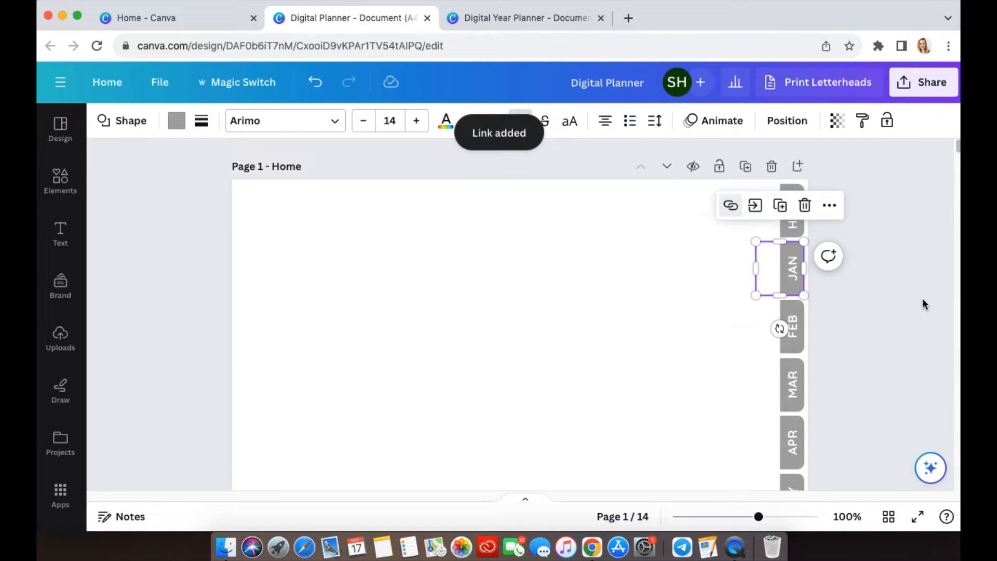
- Link the FEB tab shape to the document page 3 - Feb
click(796, 306)
click(805, 263)
click(807, 466)
scroll(806, 400, down, 3)
scroll(806, 395, up, 1)
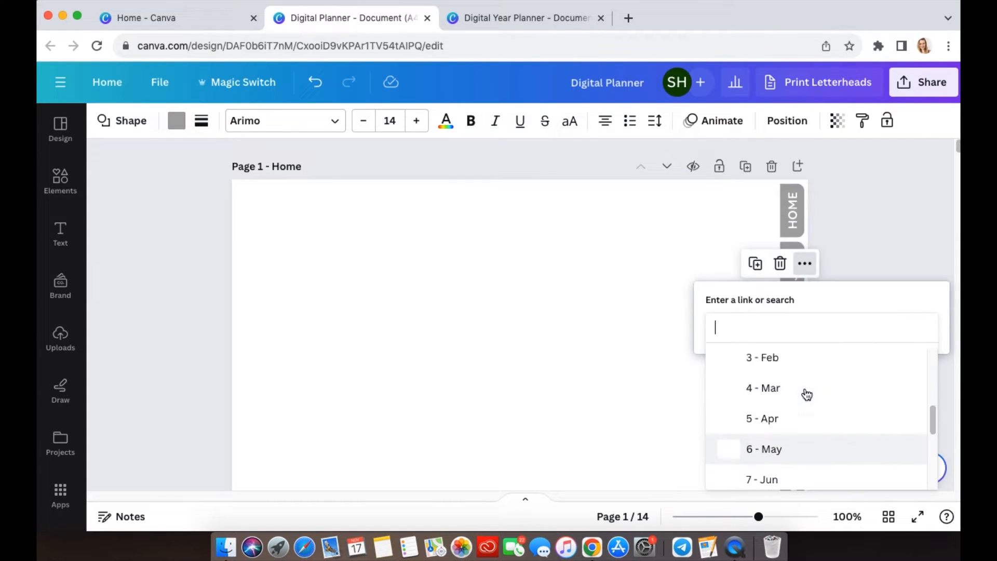
click(803, 367)
click(922, 361)
- Link the MAR tab shape to the document page 4 - Mar
click(795, 375)
click(805, 322)
click(811, 457)
scroll(825, 418, down, 3)
click(824, 428)
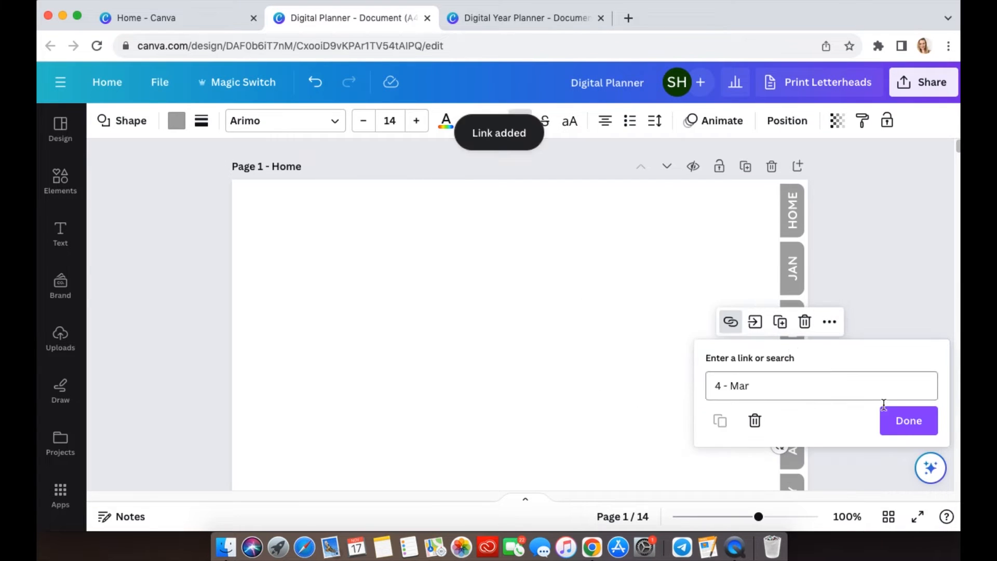
click(907, 416)
- Link the APR tab shape to the document page 5 - Apr
scroll(832, 393, down, 2)
click(800, 380)
click(805, 301)
click(825, 463)
scroll(794, 439, down, 3)
click(788, 437)
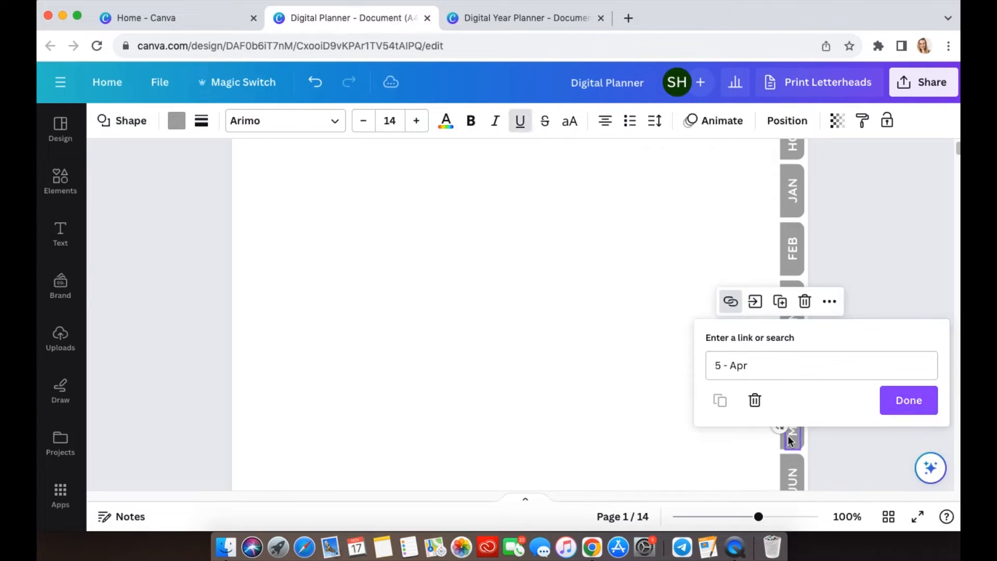
click(908, 401)
- Link the MAY tab shape to the document page 6 - May
scroll(826, 356, down, 2)
click(801, 348)
click(805, 261)
click(828, 459)
scroll(830, 427, down, 4)
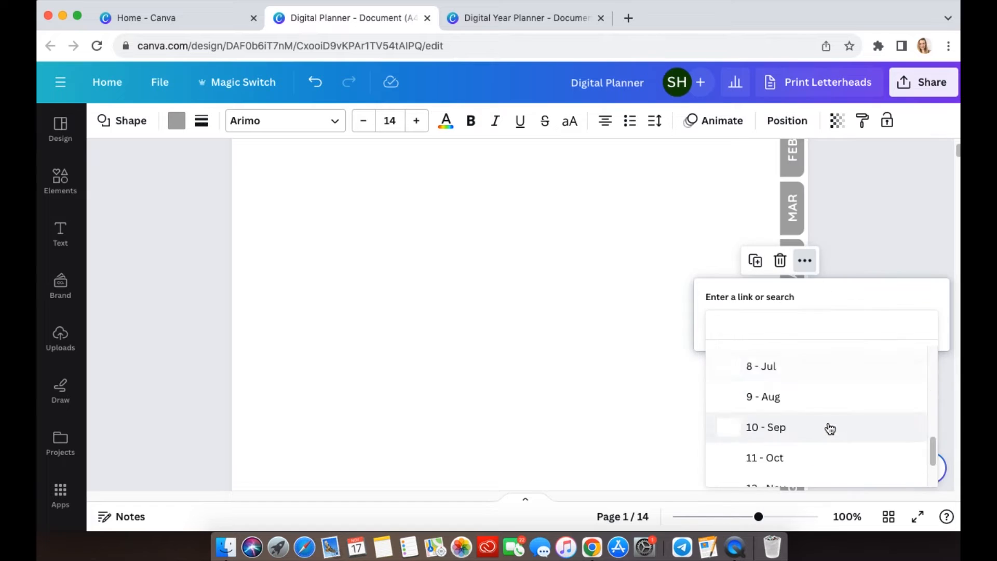
scroll(831, 410, up, 2)
click(835, 386)
click(908, 359)
- Link the JUN tab shape to the document page 7 - Jun
click(802, 380)
click(805, 319)
click(813, 466)
scroll(805, 468, down, 4)
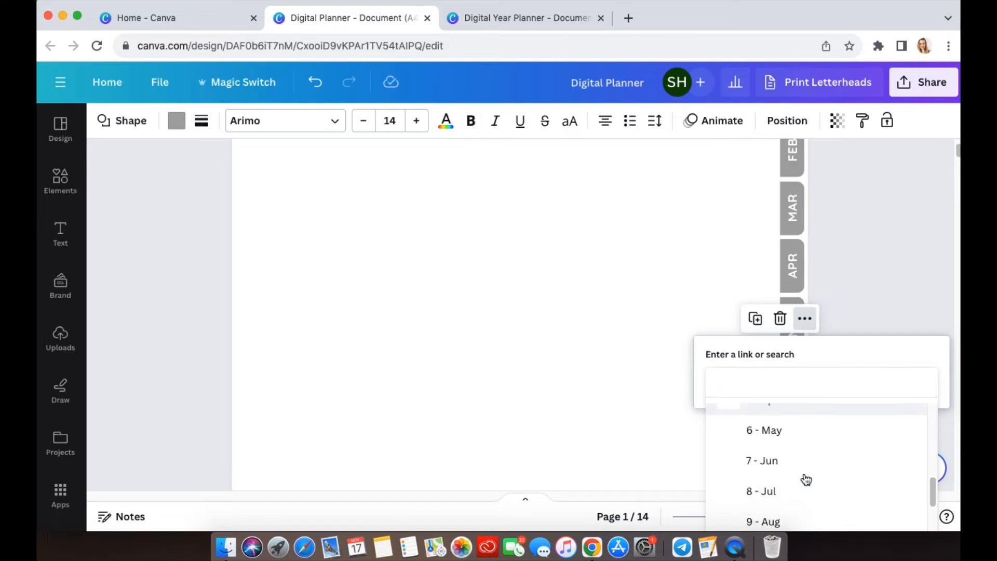
click(808, 460)
- Link the JUL tab shape to the document page 8 - Jul
click(803, 436)
click(804, 377)
click(813, 453)
click(796, 441)
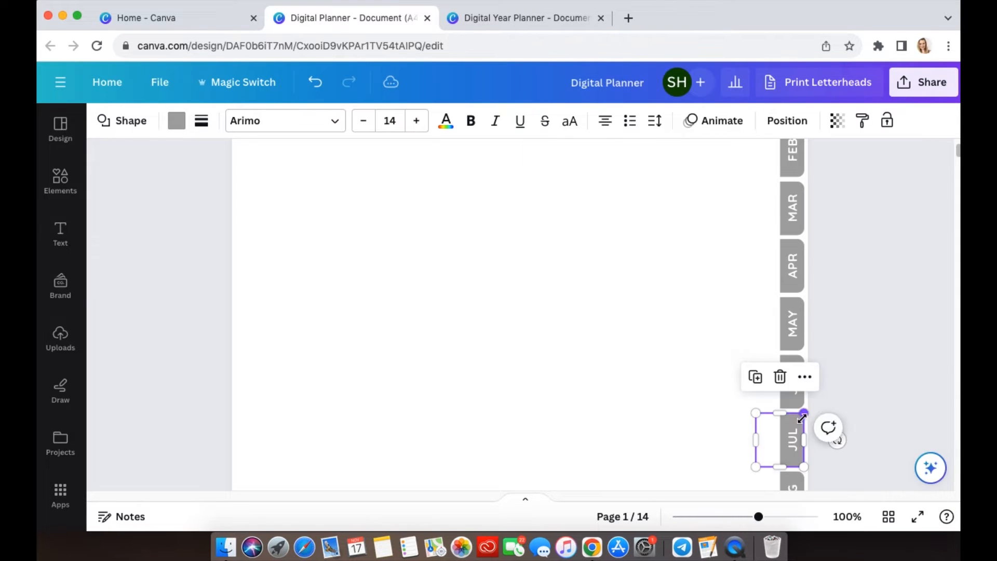
click(805, 377)
click(821, 454)
scroll(819, 488, down, 5)
click(819, 489)
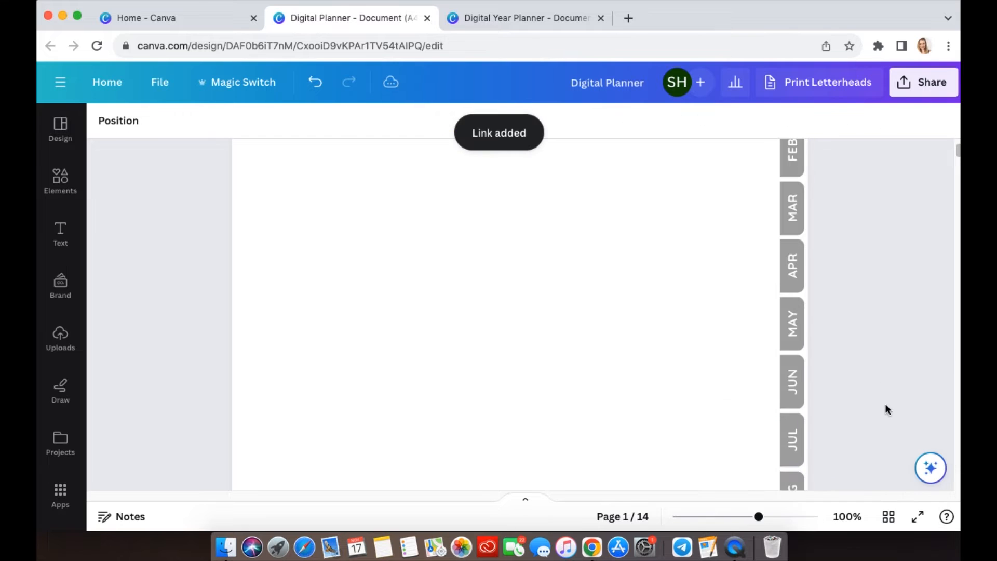
- Link the AUG tab shape to the document page 9 - Aug
scroll(887, 407, down, 4)
click(800, 242)
click(804, 193)
click(813, 446)
scroll(805, 336, down, 5)
scroll(806, 337, up, 2)
click(806, 335)
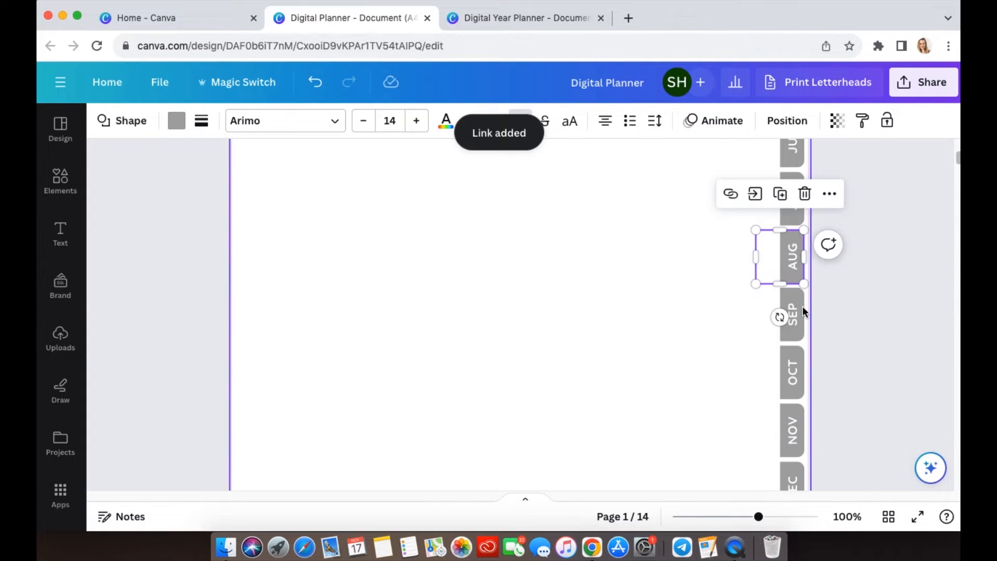
- Link the SEP tab shape to the document page 10 - Sep
click(802, 307)
click(805, 252)
click(813, 453)
scroll(823, 362, down, 5)
click(831, 364)
- Link the OCT tab shape to the document page 11 - Oct
click(793, 382)
click(830, 310)
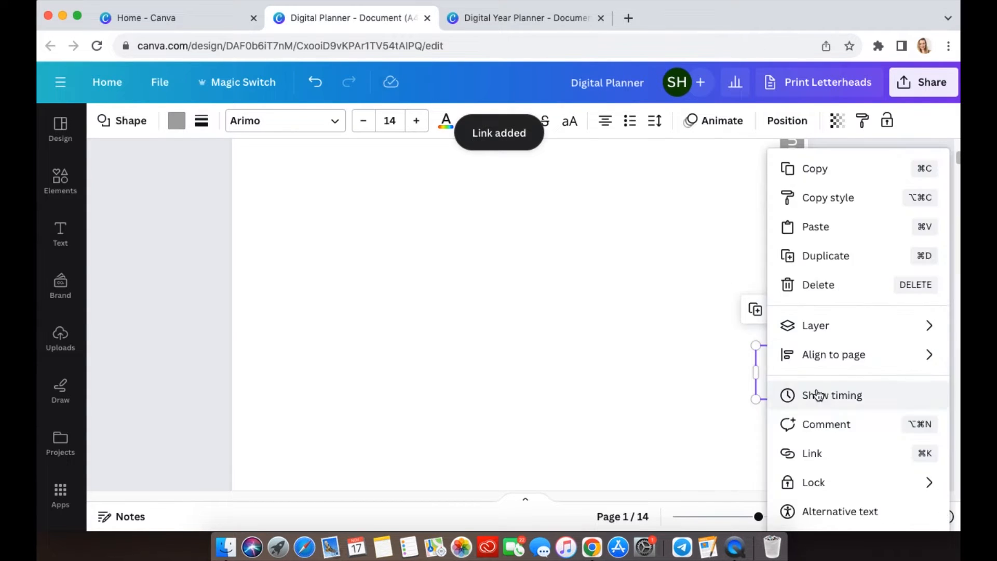
click(813, 452)
scroll(820, 454, down, 5)
click(810, 497)
- Link the NOV tab shape to the document page 12 - Nov
scroll(888, 453, down, 5)
click(801, 179)
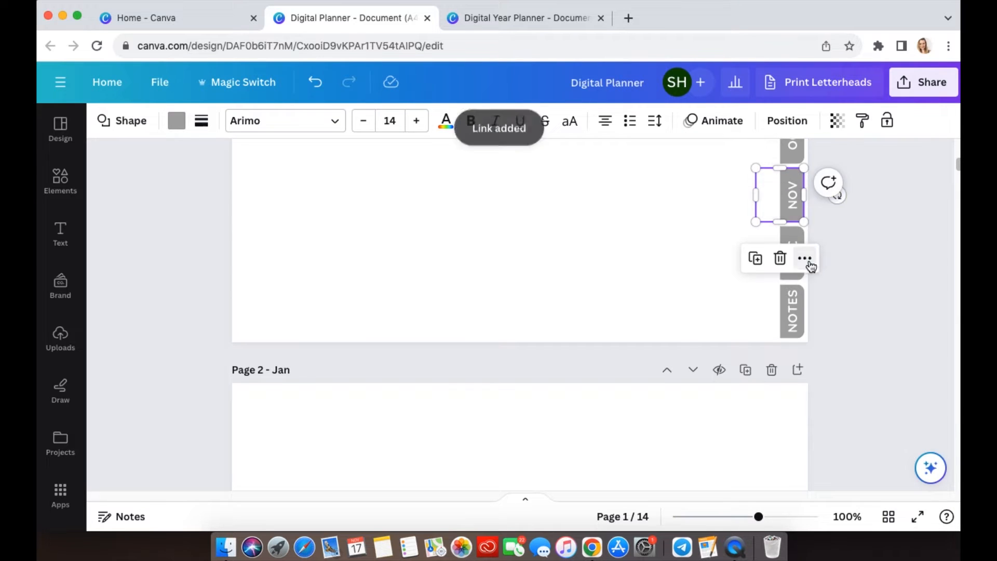
click(806, 260)
click(813, 451)
scroll(831, 432, down, 5)
click(830, 430)
click(819, 233)
- Link the DEC tab shape to the document page 13 - Dec
click(801, 231)
click(805, 189)
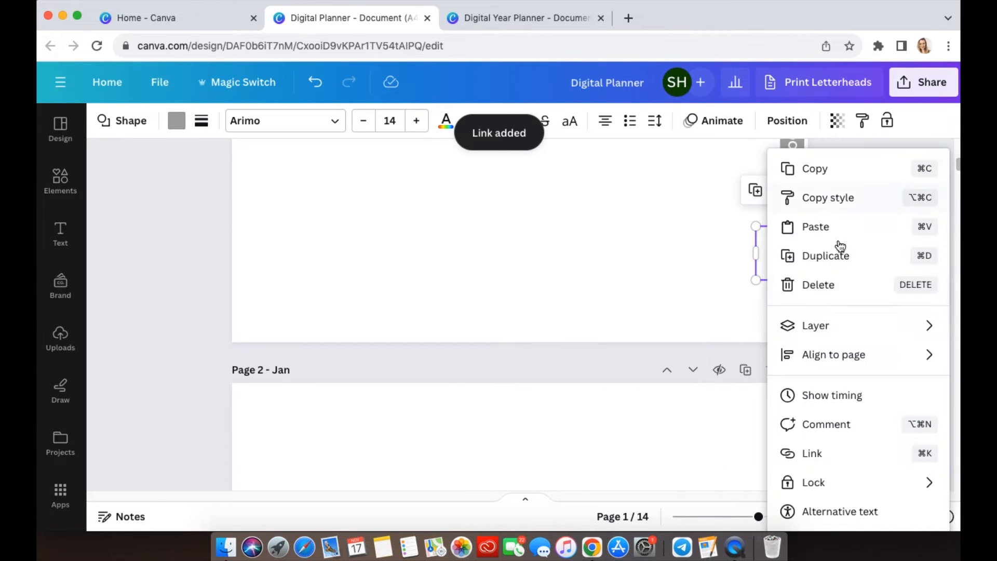
click(842, 453)
scroll(830, 382, down, 5)
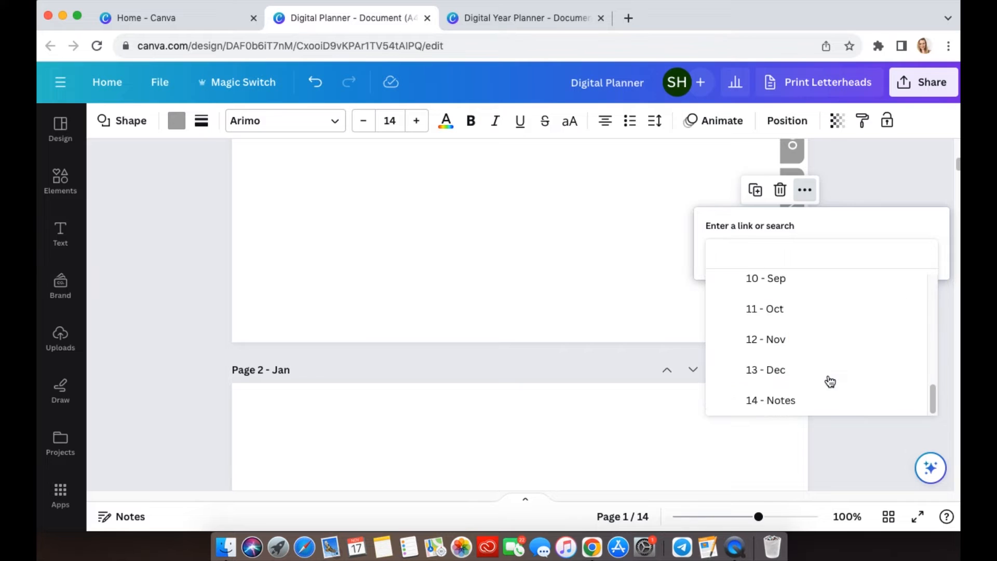
click(794, 383)
click(915, 290)
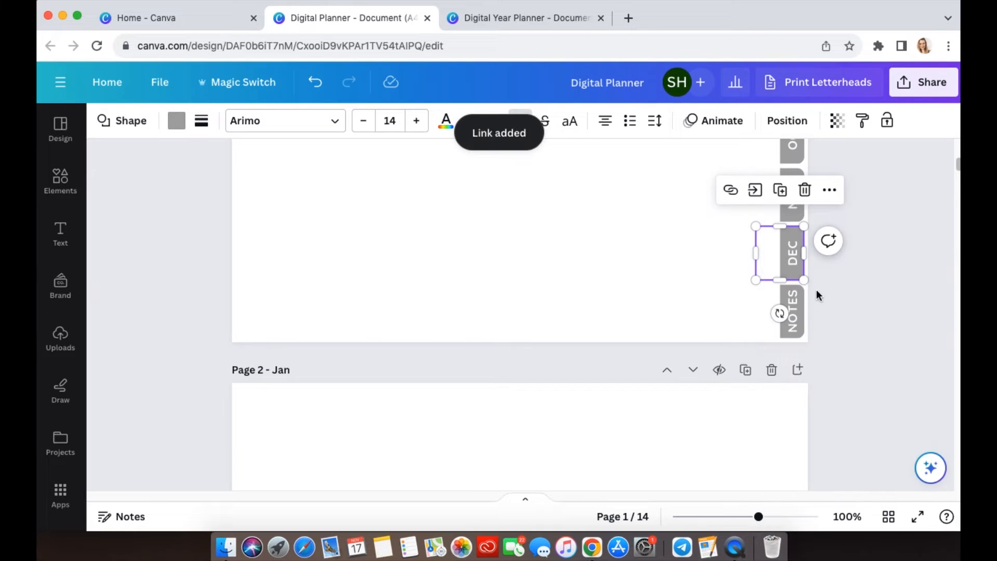
- Link the NOTES tab shape to the document page 14 - Notes
click(801, 293)
click(805, 248)
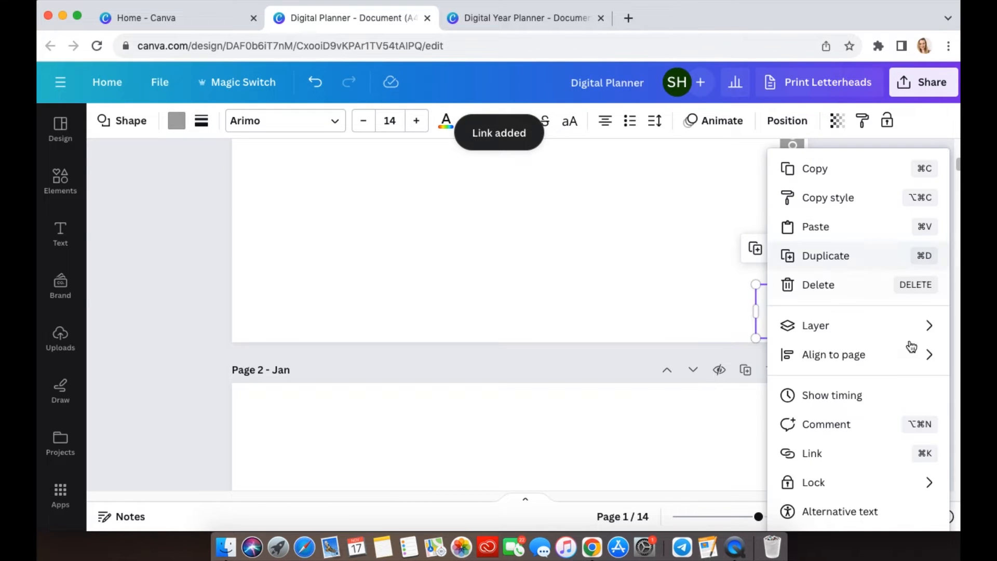
click(829, 452)
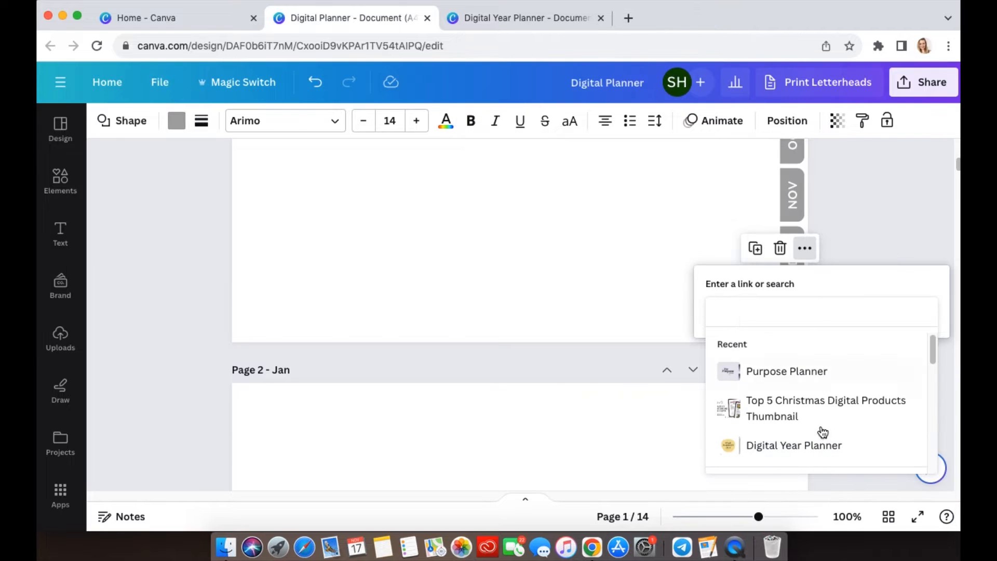
scroll(821, 429, down, 6)
click(795, 457)
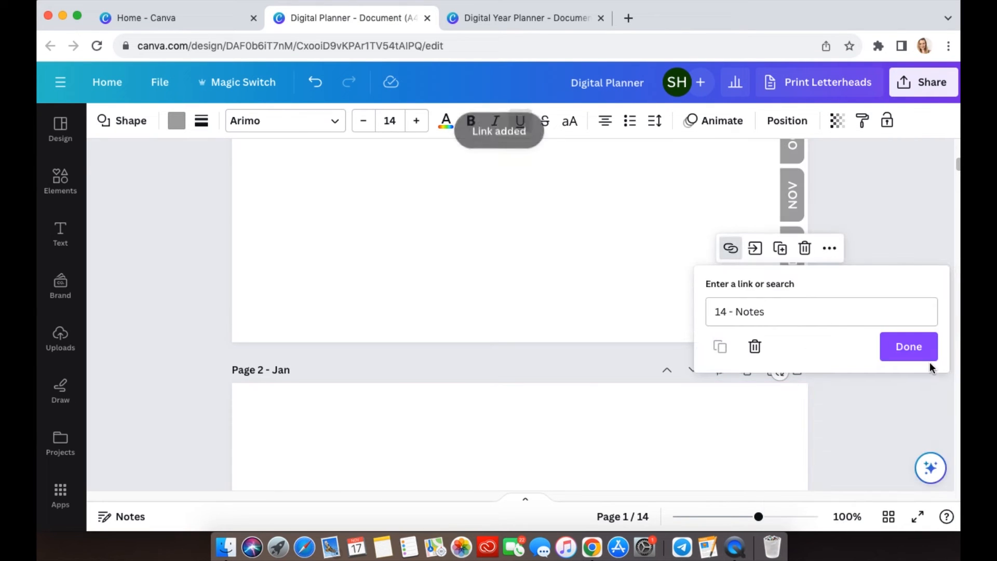
click(919, 356)
click(904, 339)
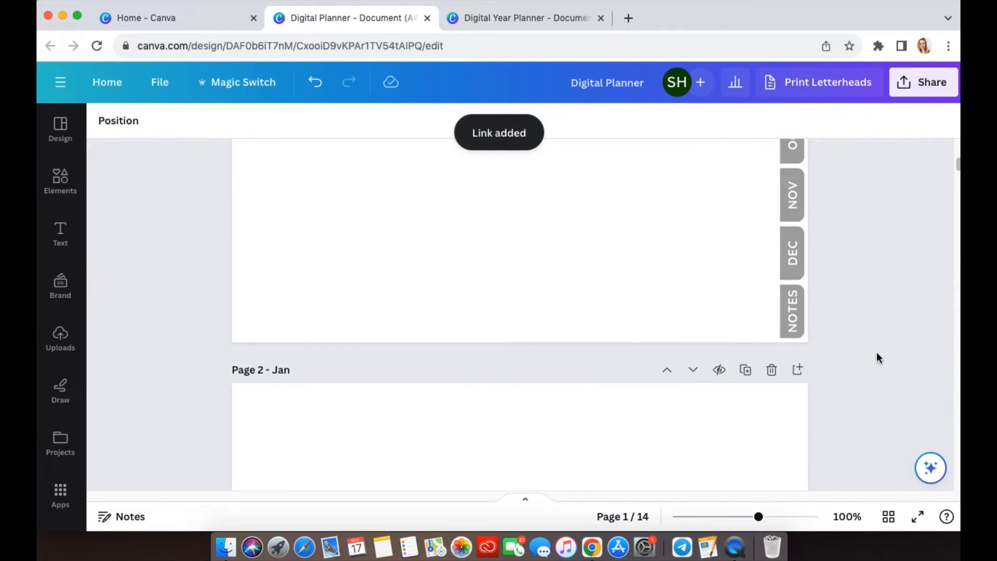
- Test the MAR tab on the Home page by following its link, check the page title it opens, and return to page 1
scroll(877, 358, up, 12)
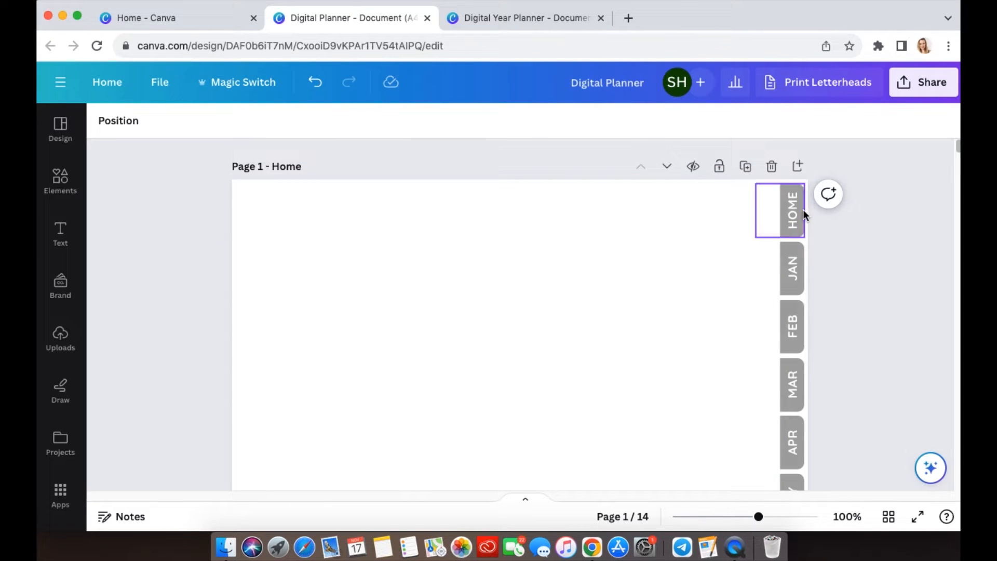
click(803, 378)
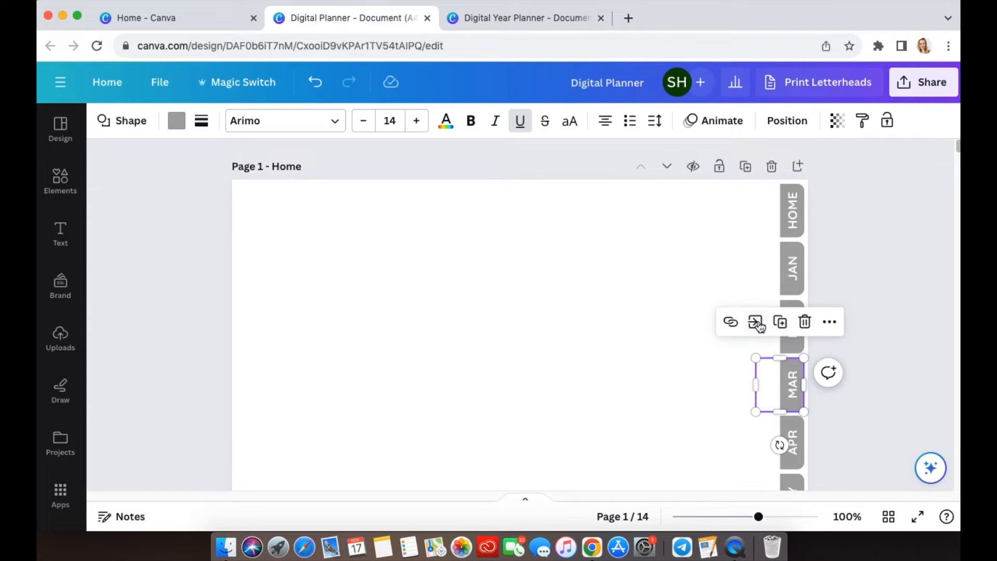
click(755, 323)
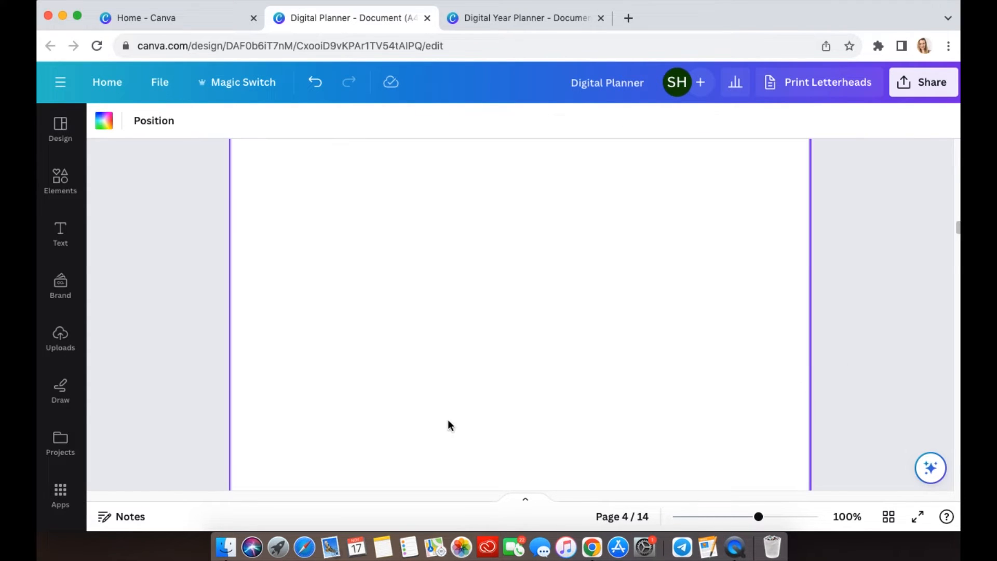
scroll(532, 408, up, 6)
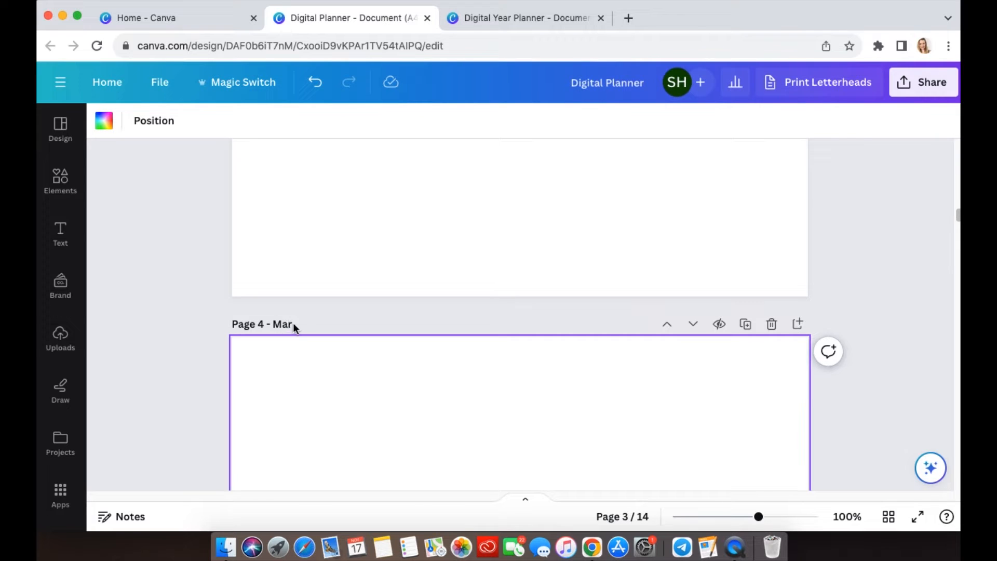
scroll(850, 376, up, 20)
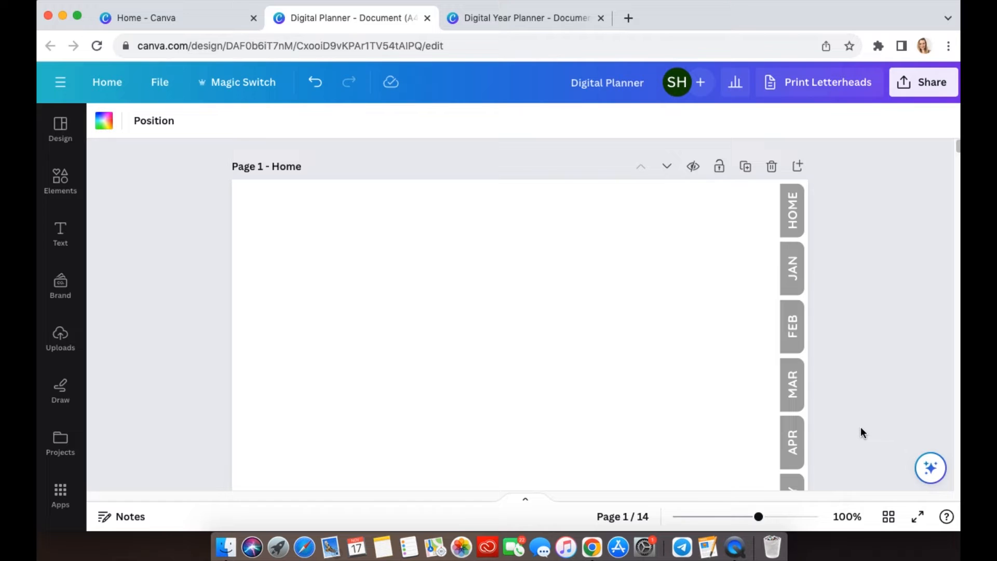
- Unlock the white background shape on the Home page
ctrl+scroll(862, 426, down, 5)
click(538, 285)
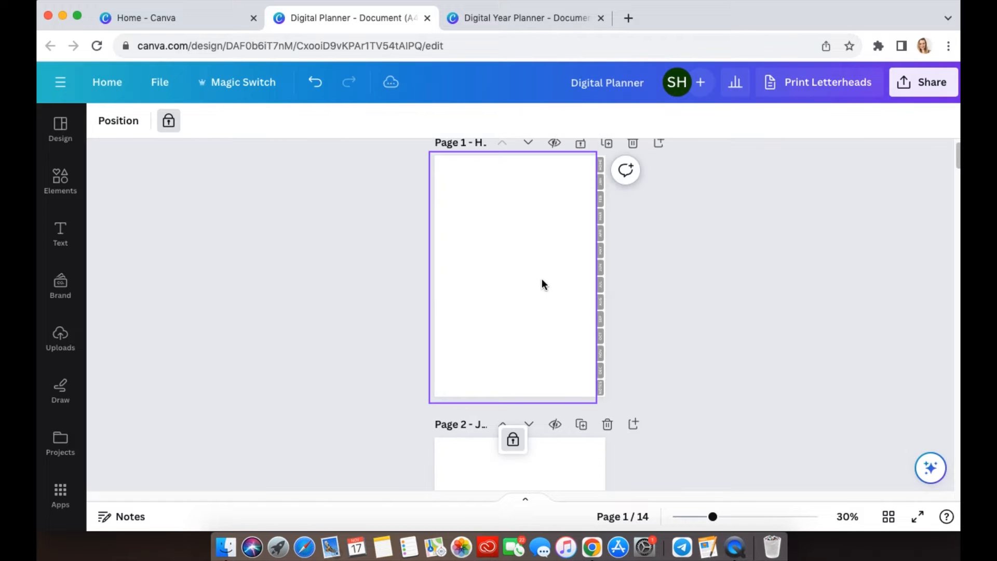
click(513, 439)
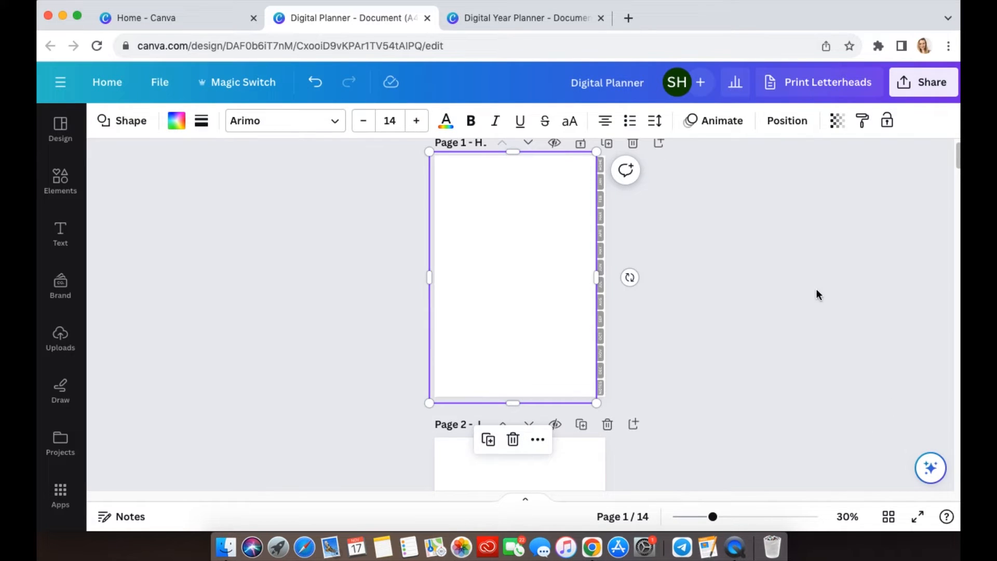
click(777, 335)
- Group the white background shape and all the tabs on the Home page into one object
scroll(775, 335, up, 1)
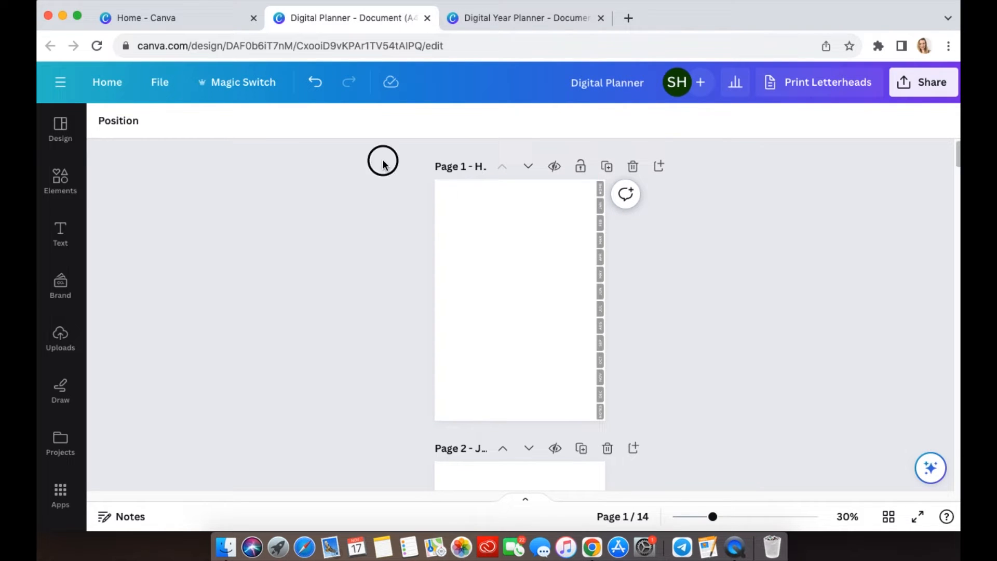
drag(383, 161, 681, 434)
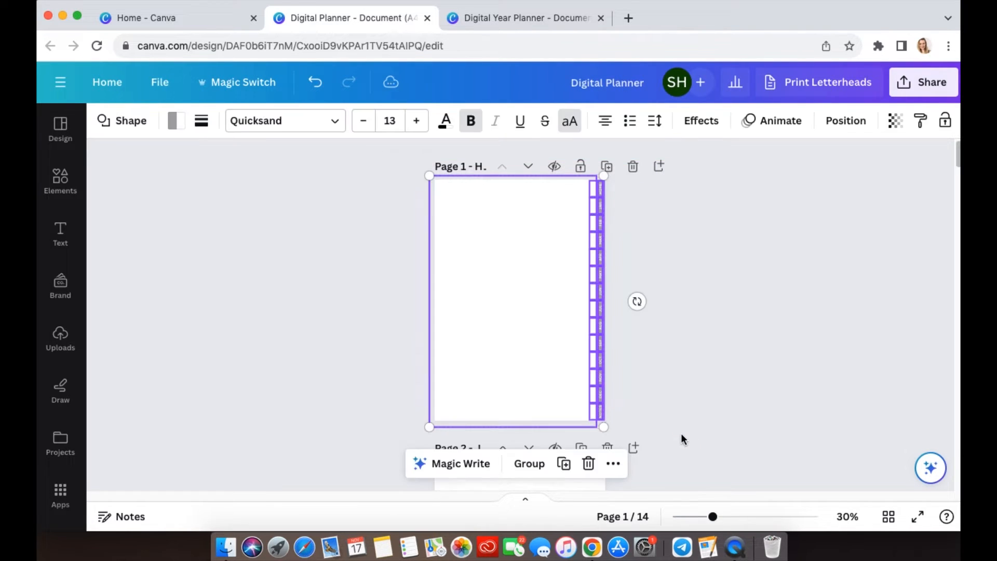
key(super+g)
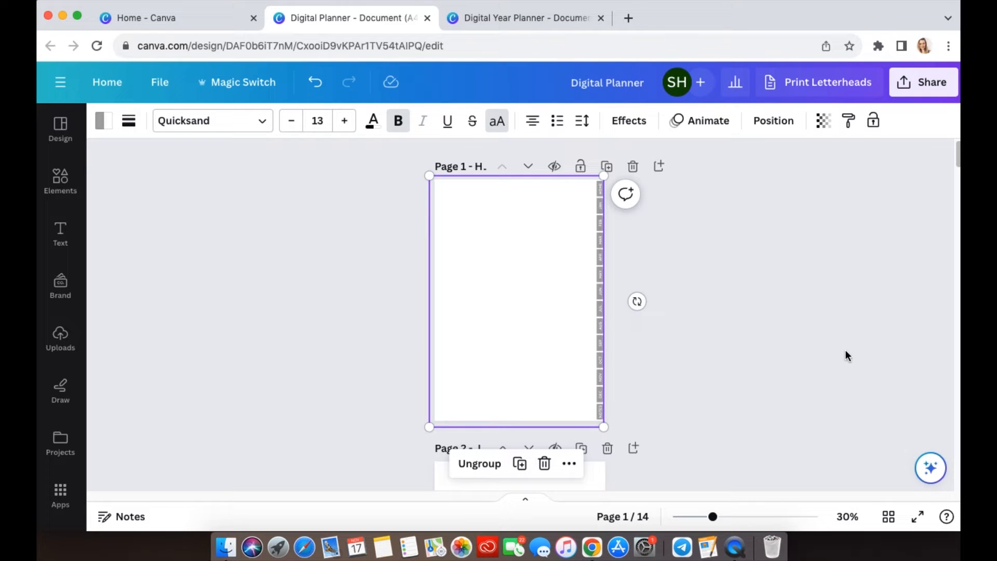
click(771, 339)
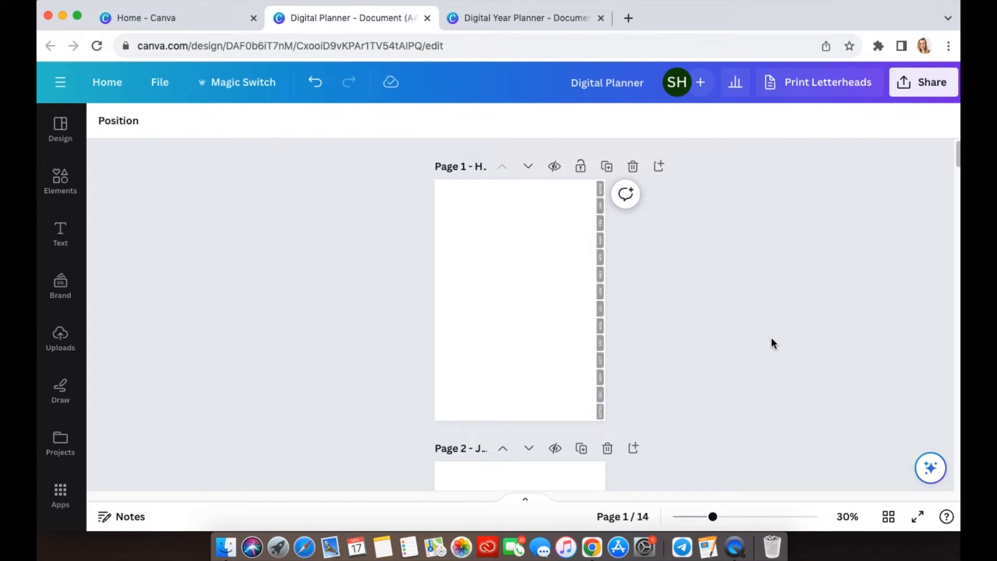
- Copy the grouped background and tabs from the Home page and paste the group onto page 2 - Jan
click(510, 227)
click(796, 401)
click(499, 311)
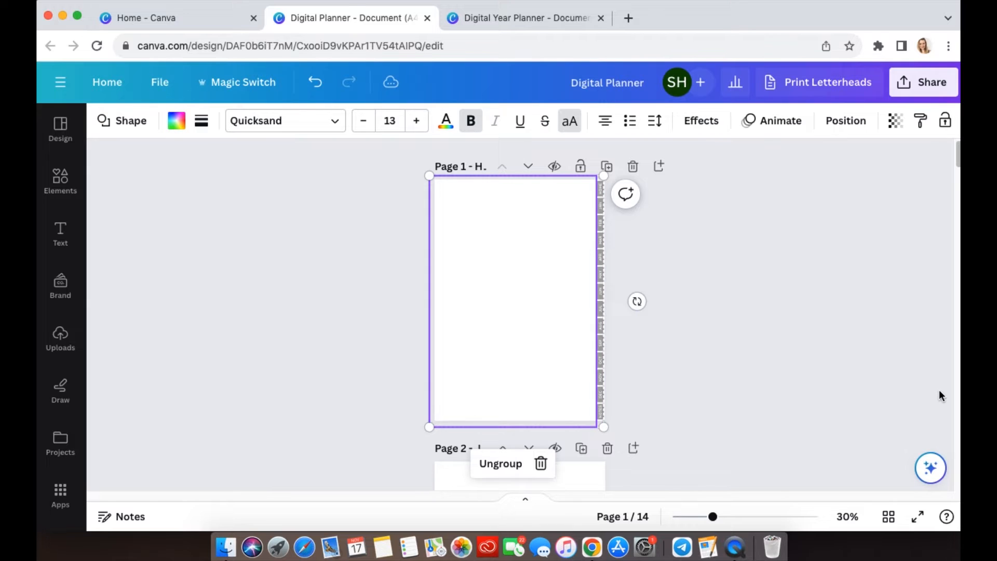
right_click(463, 260)
click(516, 124)
scroll(657, 364, down, 5)
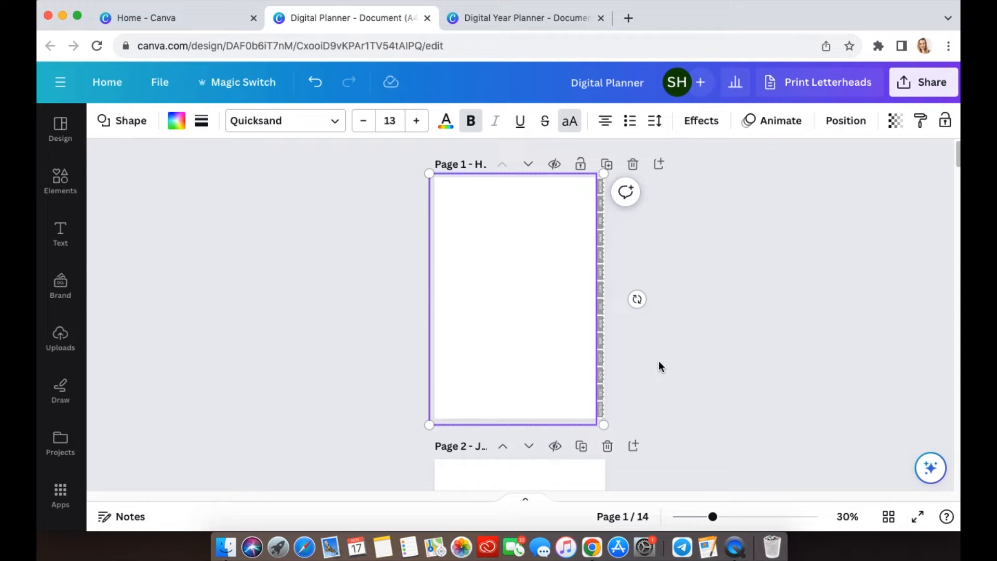
click(549, 335)
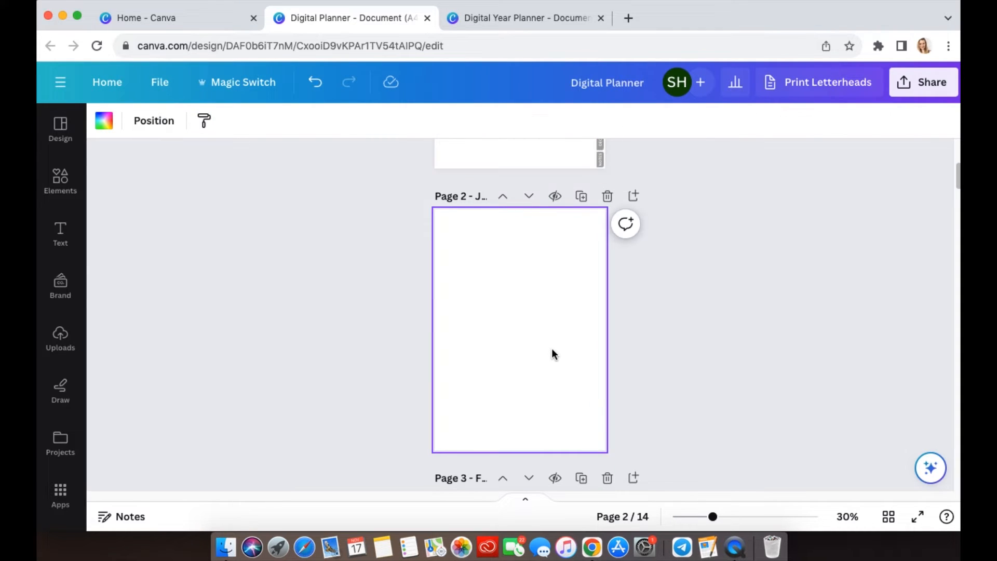
key(ctrl+v)
click(799, 355)
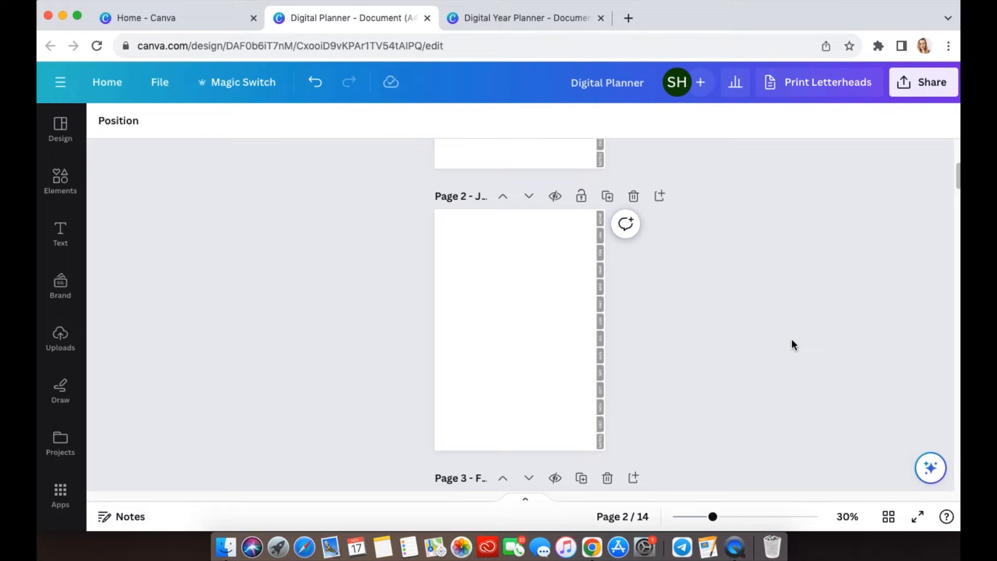
- Show the rulers and guides on the Jan page to check the pasted tabs' alignment, and hide them again
scroll(503, 312, up, 3)
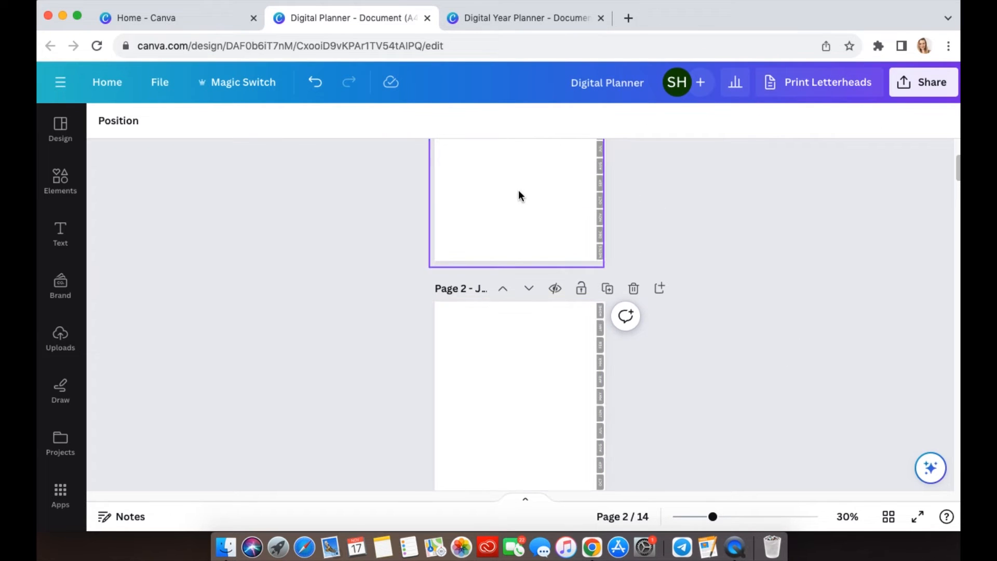
scroll(575, 329, down, 3)
click(472, 302)
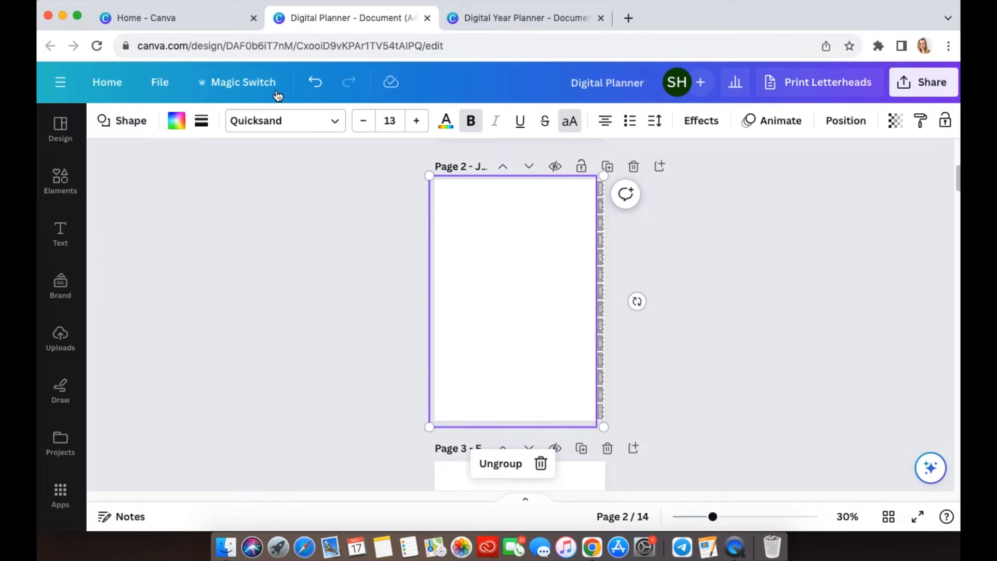
key(super+equal)
key(super+equal)
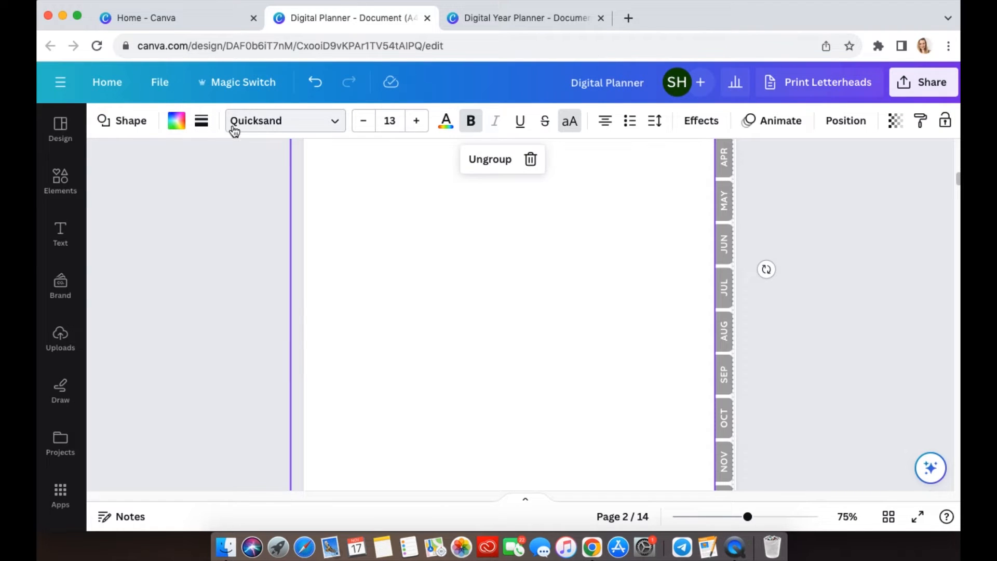
click(162, 91)
click(187, 268)
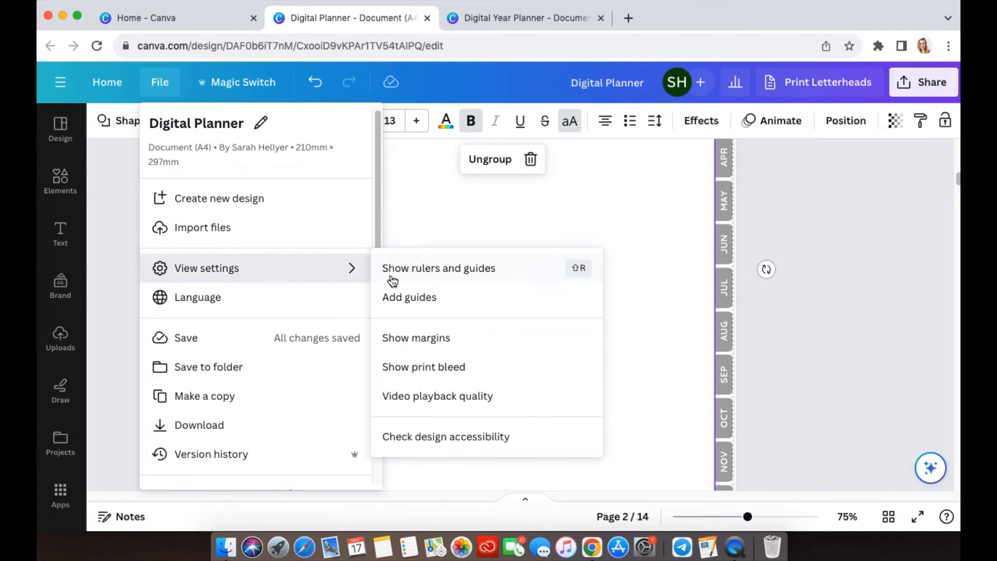
click(414, 281)
click(872, 316)
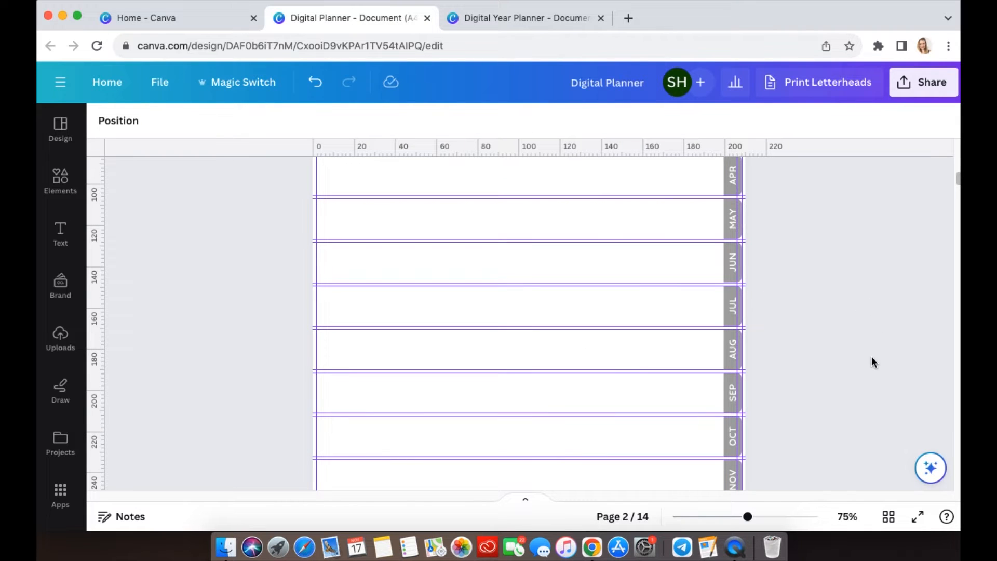
click(160, 82)
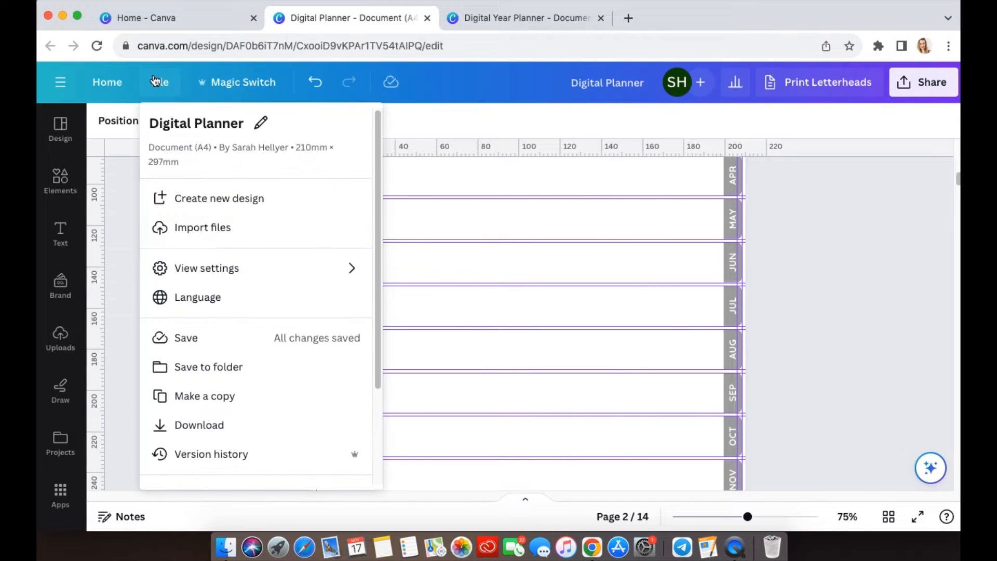
click(226, 267)
click(507, 278)
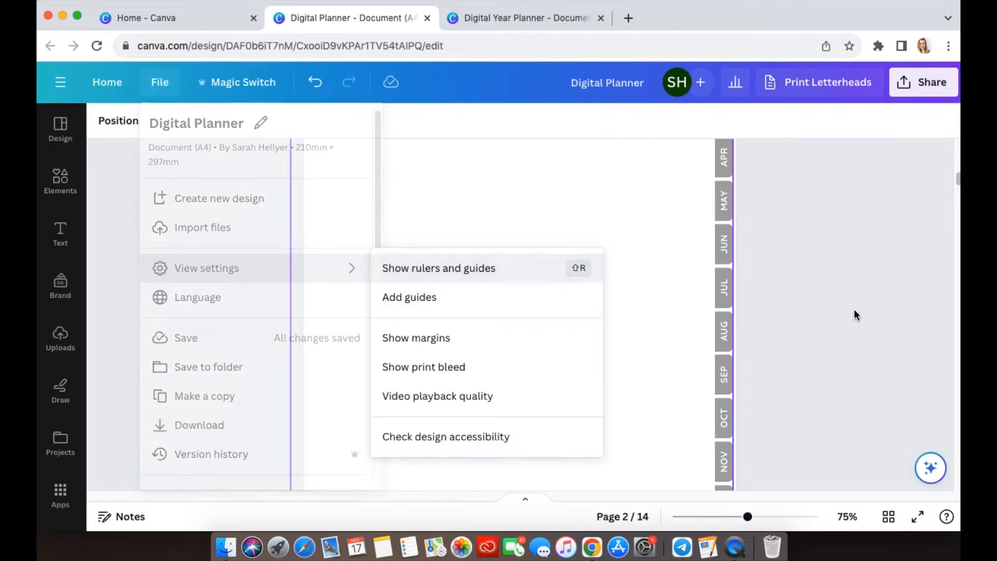
- Paste the grouped background and tabs onto page 3 - Feb and page 4 - Mar
key(super+minus)
key(super+minus)
scroll(738, 376, down, 2)
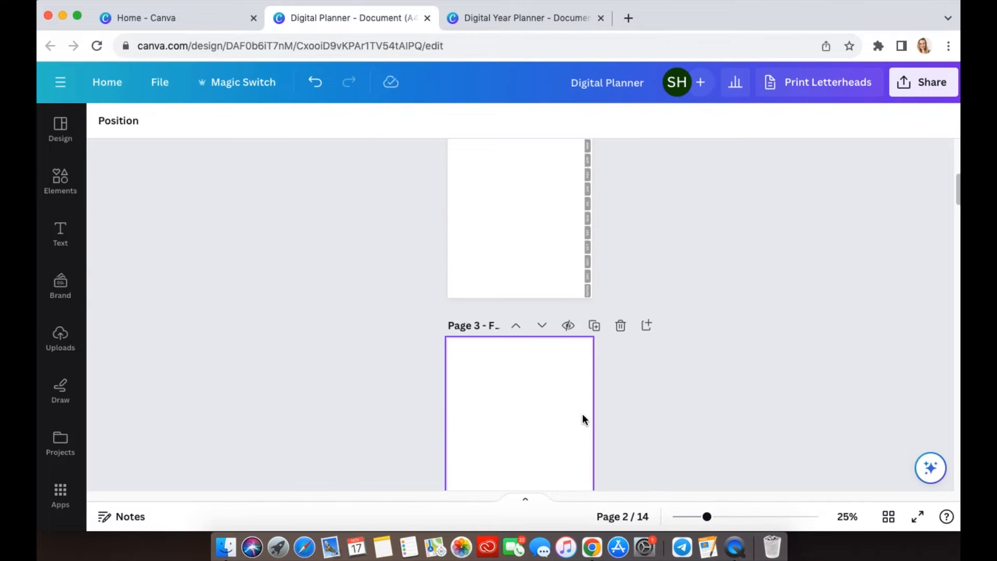
click(583, 417)
scroll(624, 414, down, 2)
key(super+v)
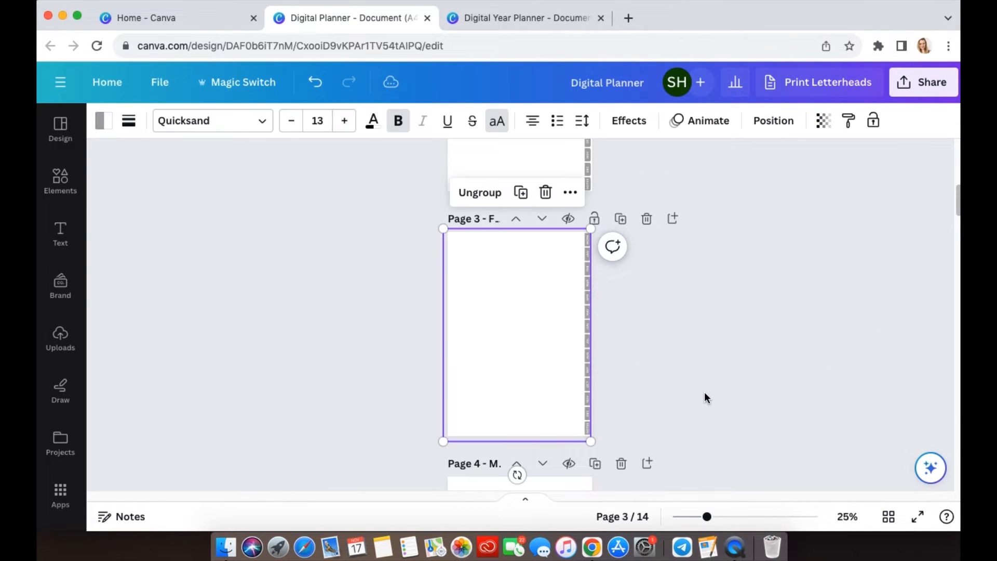
scroll(704, 395, down, 4)
click(557, 368)
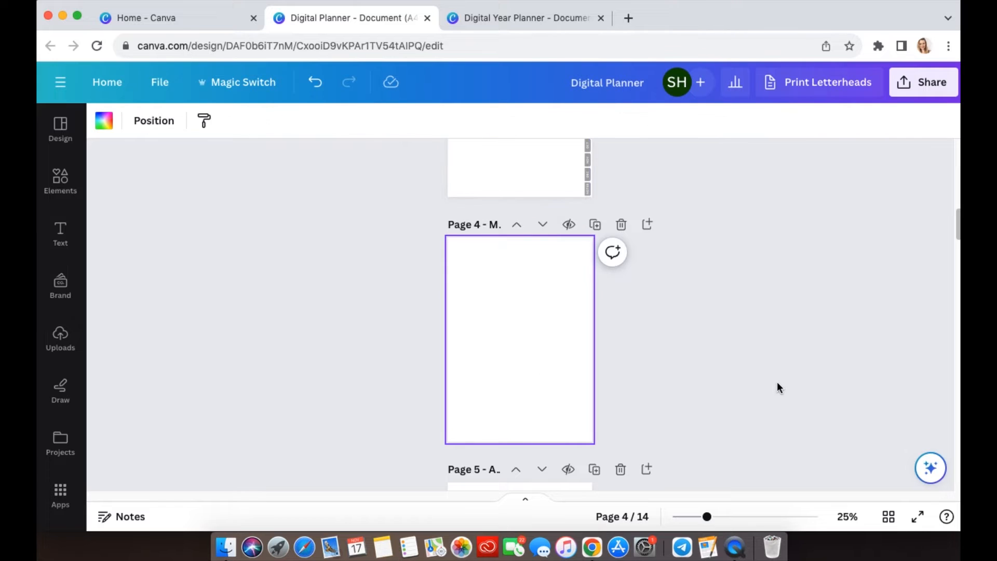
key(super+v)
- Paste the grouped background and tabs onto page 5 - Apr and page 6 - May
scroll(749, 380, down, 4)
click(568, 389)
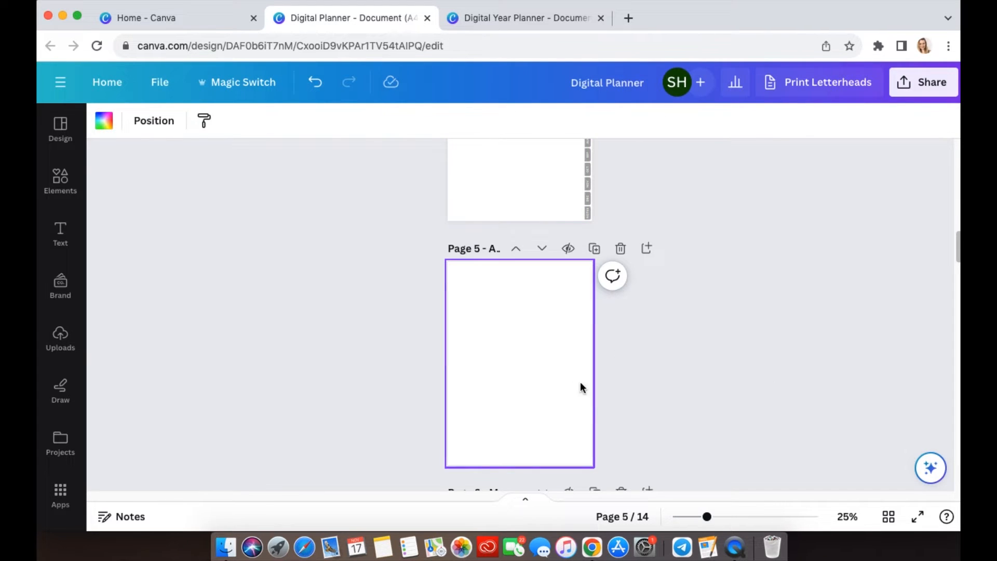
key(super+v)
scroll(662, 386, down, 3)
click(498, 435)
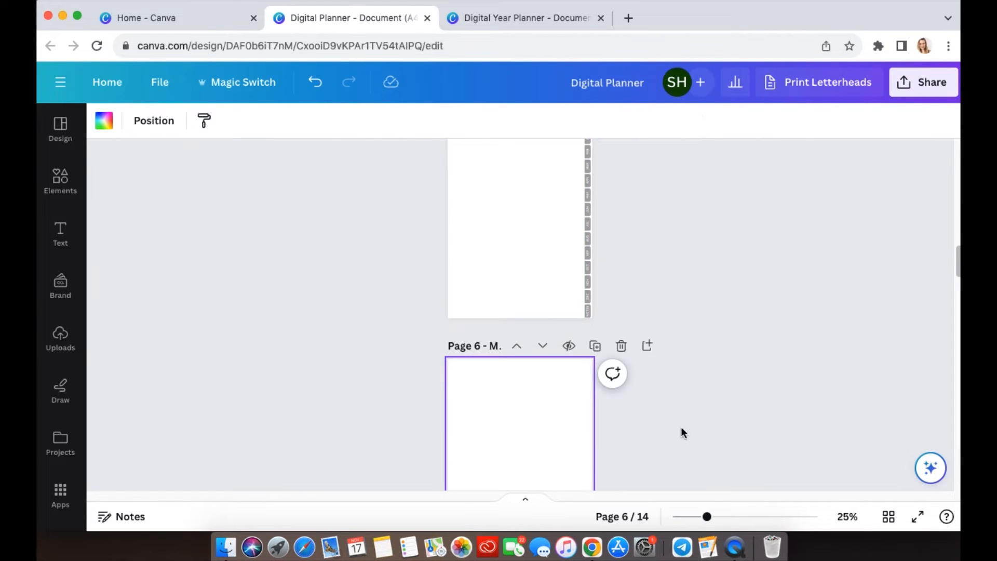
key(super+v)
- Paste the grouped background and tabs onto page 7 - Jun and page 8 - Jul
scroll(681, 428, down, 4)
click(495, 438)
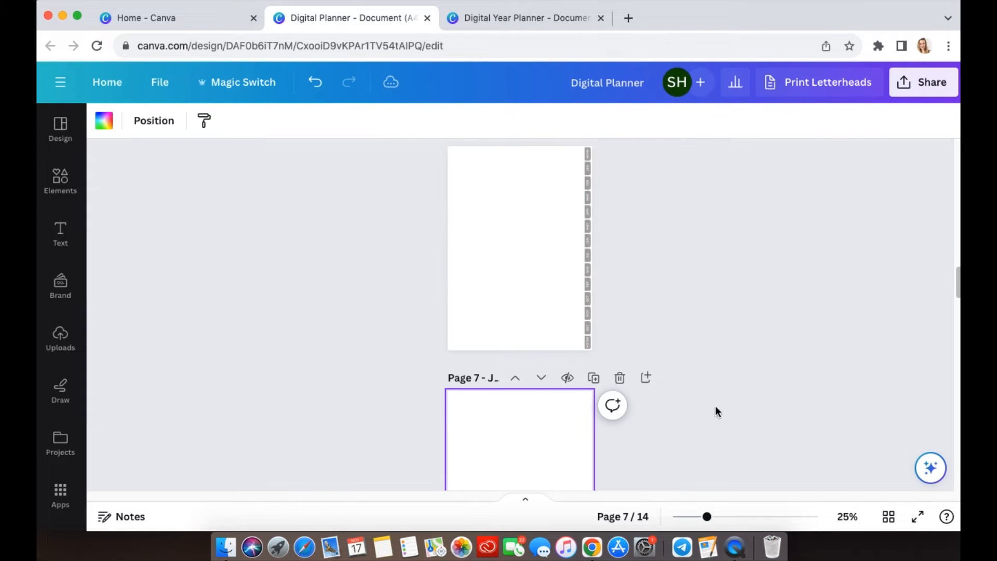
key(super+v)
scroll(728, 390, down, 4)
scroll(727, 393, down, 4)
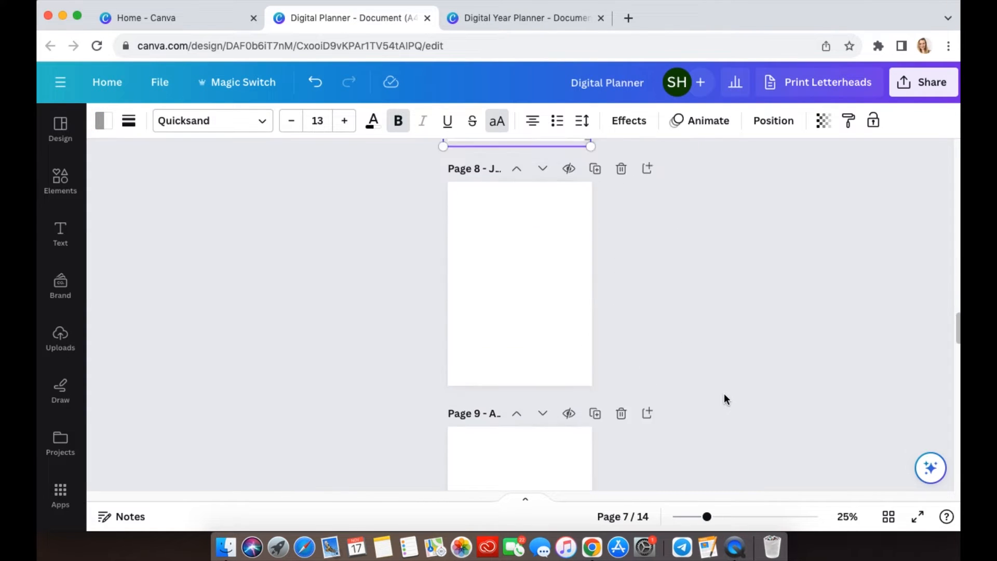
click(525, 322)
key(super+v)
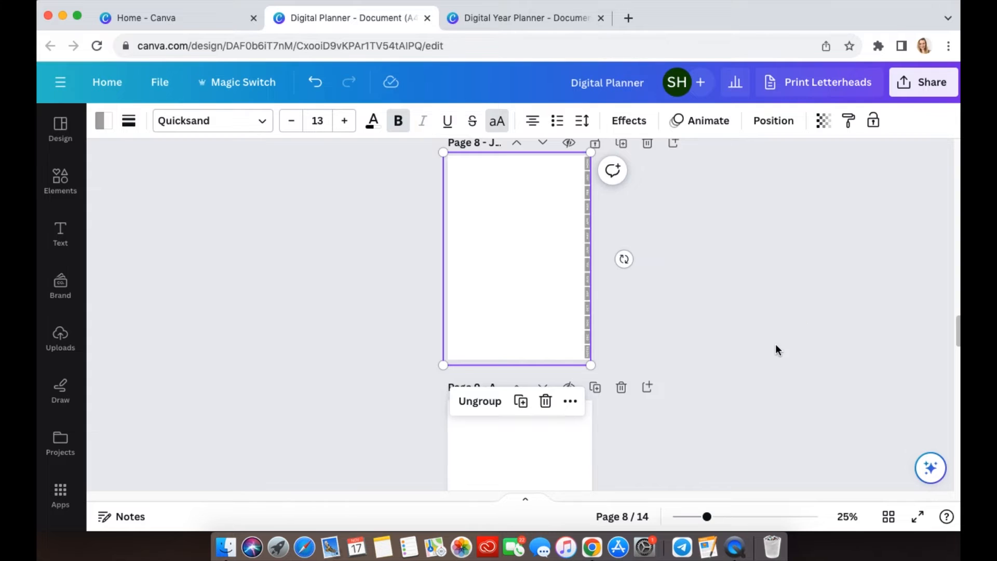
- Paste the grouped background and tabs onto page 9 - Aug and page 10 - Sep
scroll(727, 353, down, 3)
click(485, 343)
key(super+v)
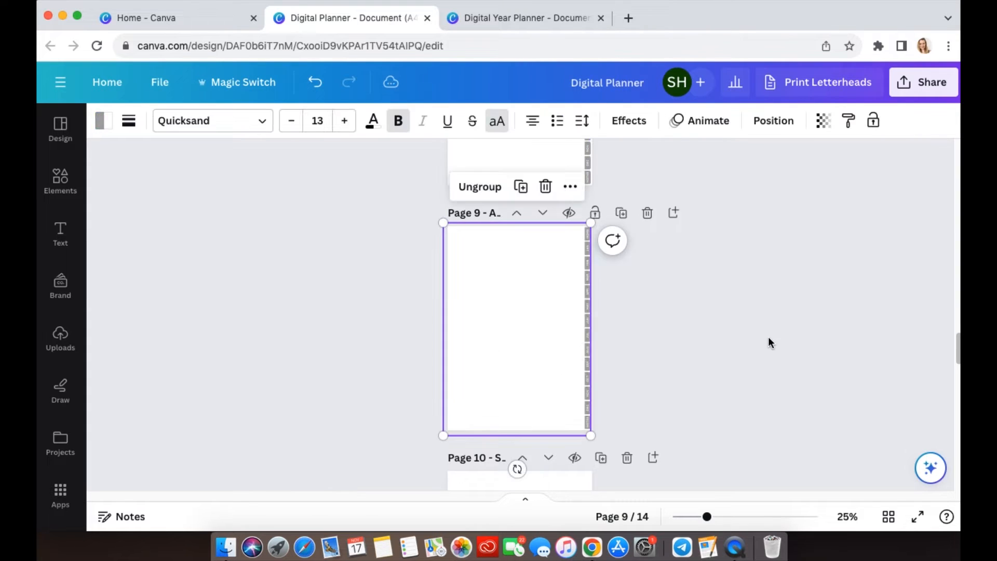
scroll(727, 358, down, 3)
click(541, 362)
key(super+v)
- Paste the grouped background and tabs onto page 11 - Oct and page 12 - Nov
scroll(687, 366, down, 3)
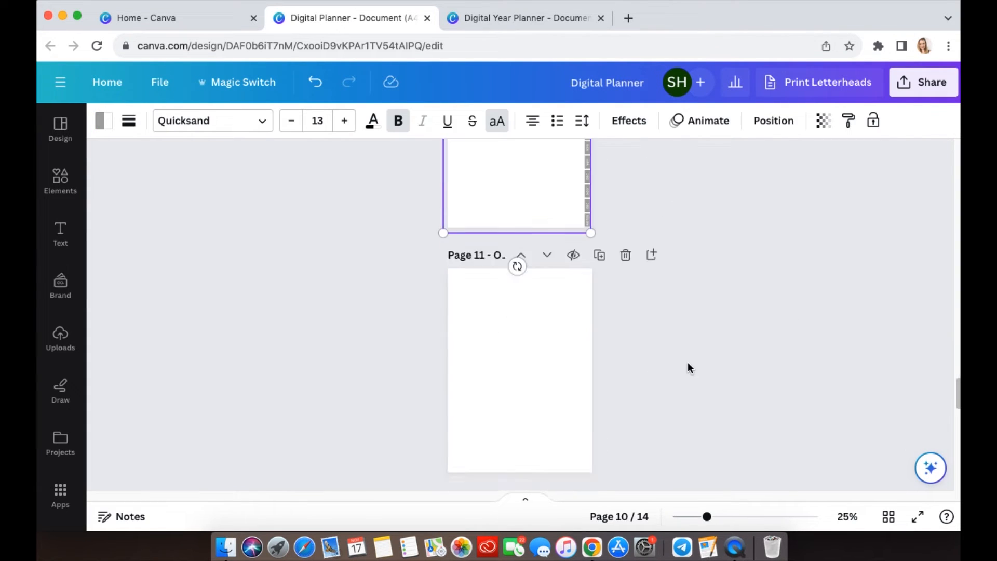
click(522, 340)
key(super+v)
scroll(521, 343, down, 3)
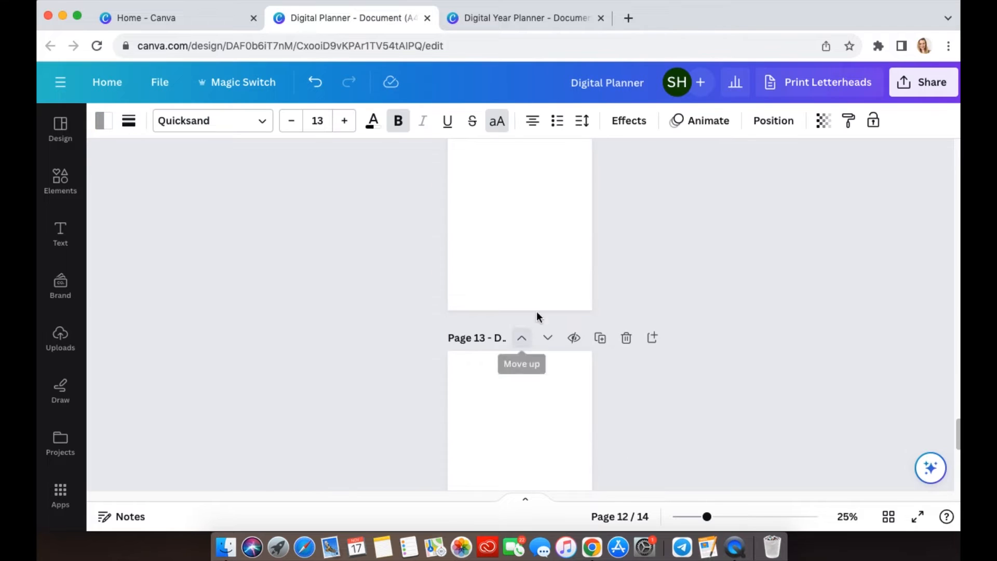
scroll(546, 265, up, 2)
scroll(561, 329, down, 2)
click(560, 274)
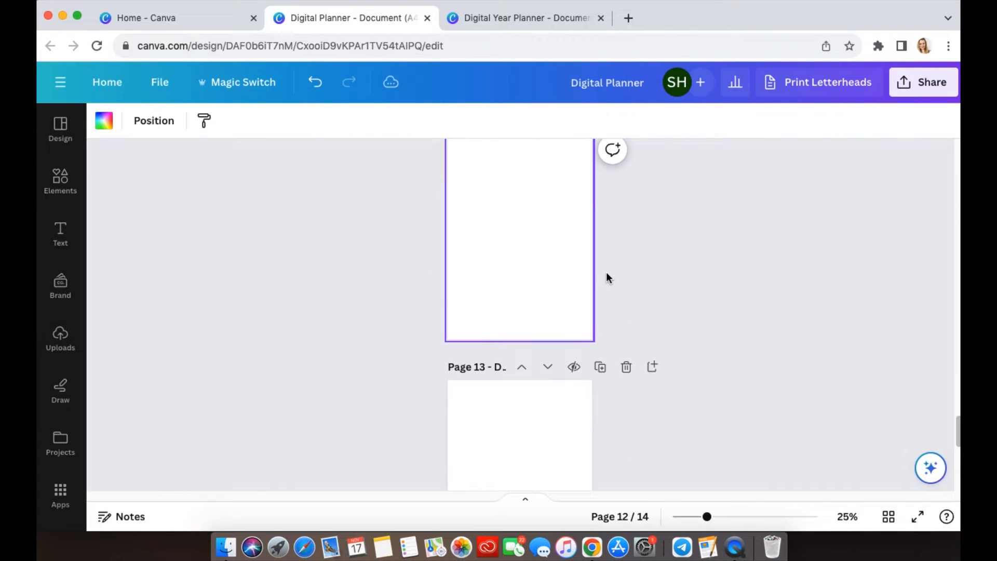
key(super+v)
- Paste the grouped background and tabs onto page 13 - Dec and page 14 - Notes
scroll(734, 282, down, 3)
click(526, 257)
key(super+v)
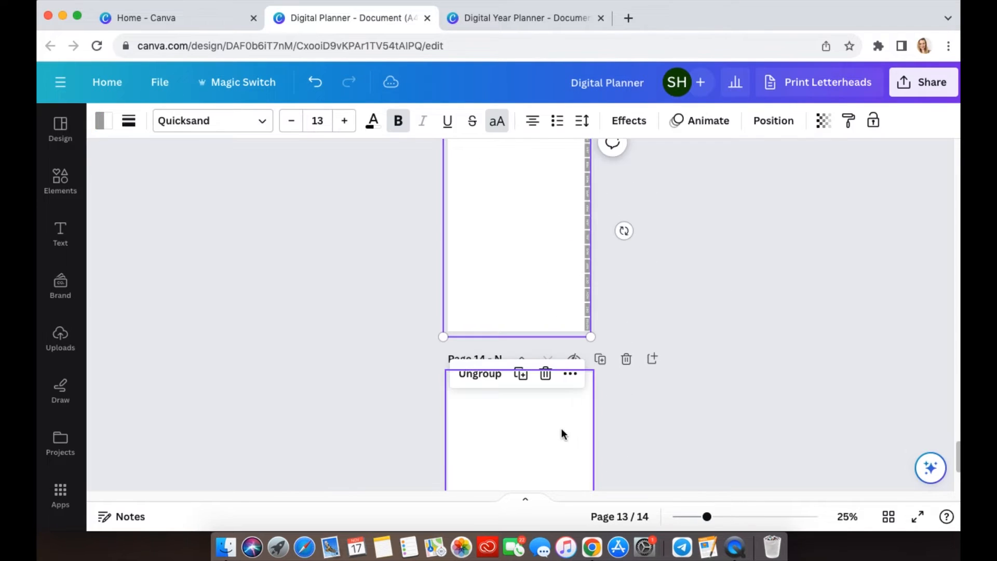
click(561, 428)
key(super+v)
scroll(786, 422, down, 3)
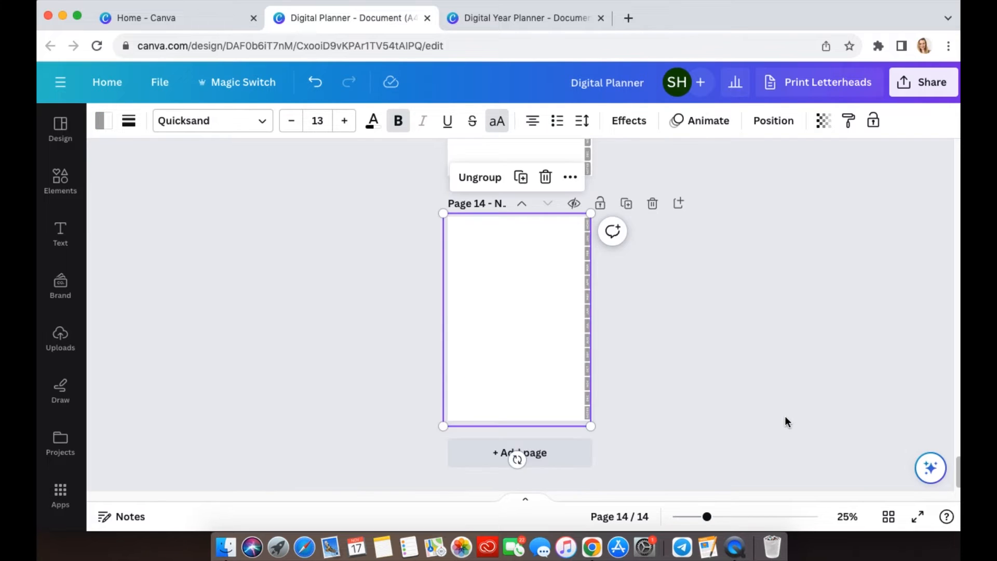
- Look back through the planner pages to page 1 and check the tab group on the Home page
scroll(787, 422, up, 15)
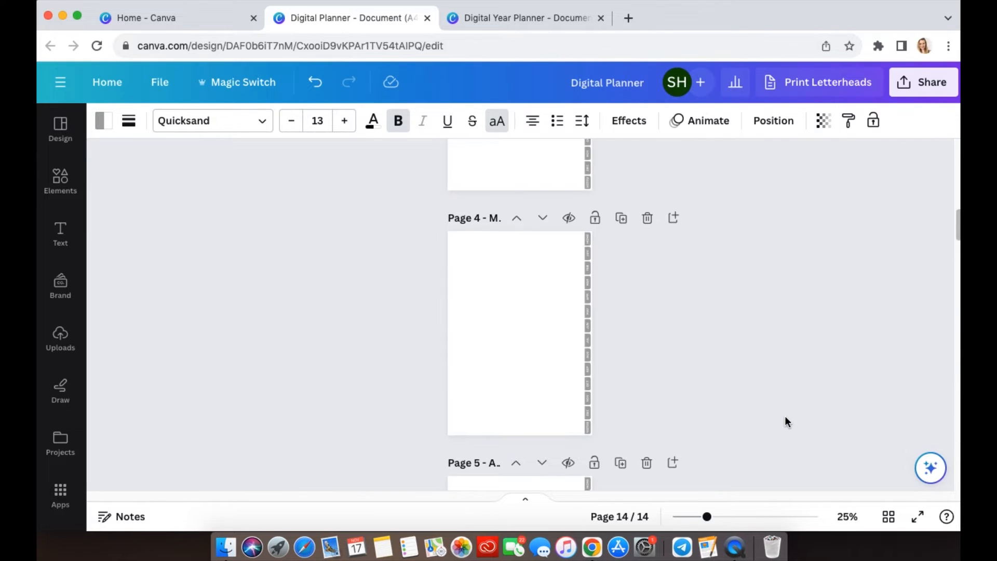
scroll(786, 418, up, 8)
click(500, 269)
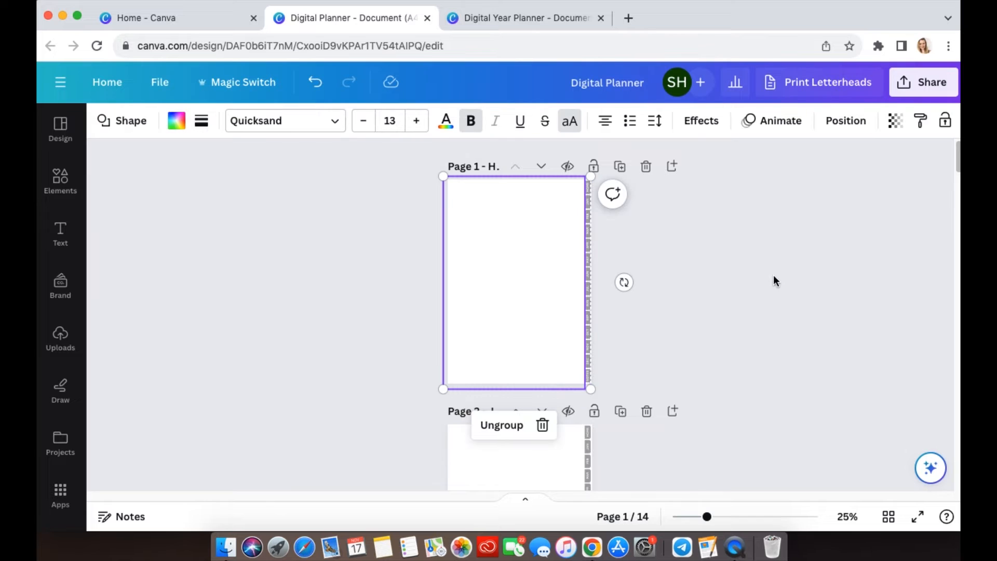
click(747, 318)
key(super+plus)
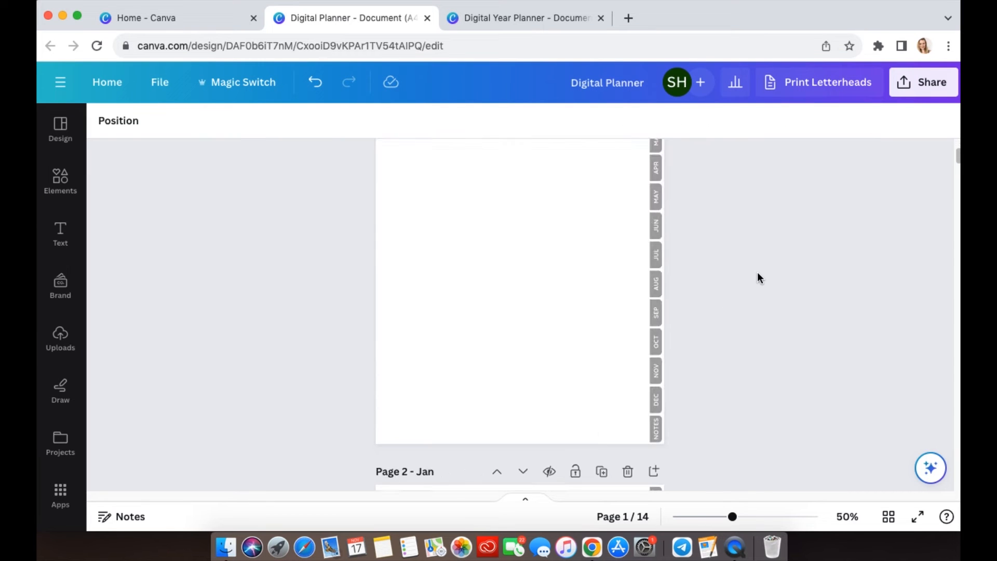
scroll(821, 289, up, 1)
scroll(822, 295, up, 3)
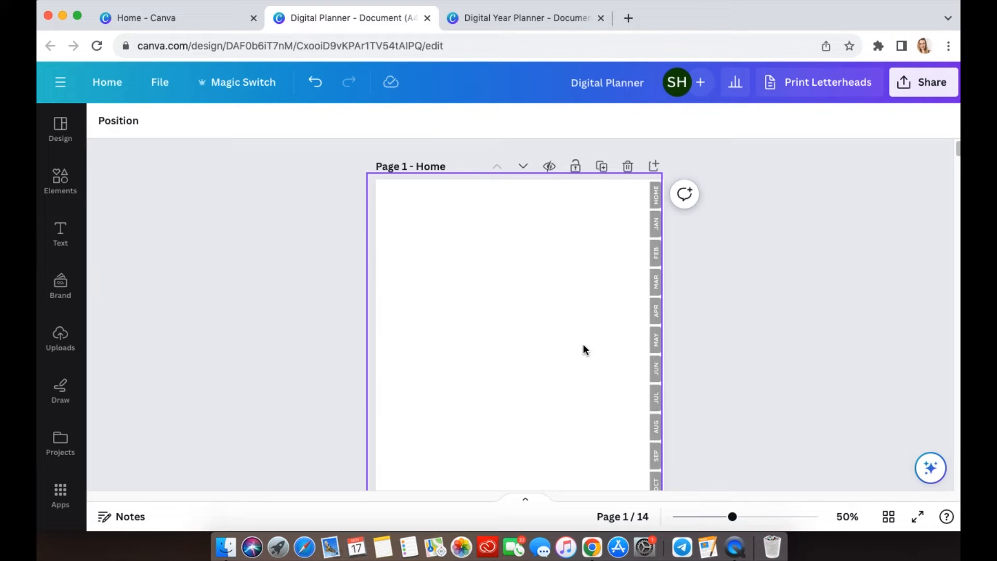
- Lock the grouped background and tabs on page 1 - Home
click(576, 306)
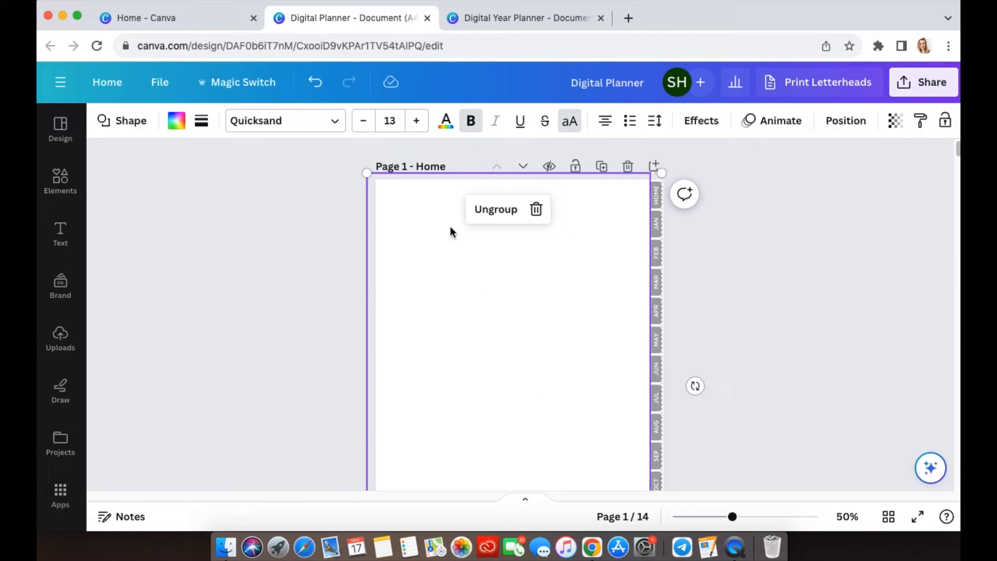
click(946, 123)
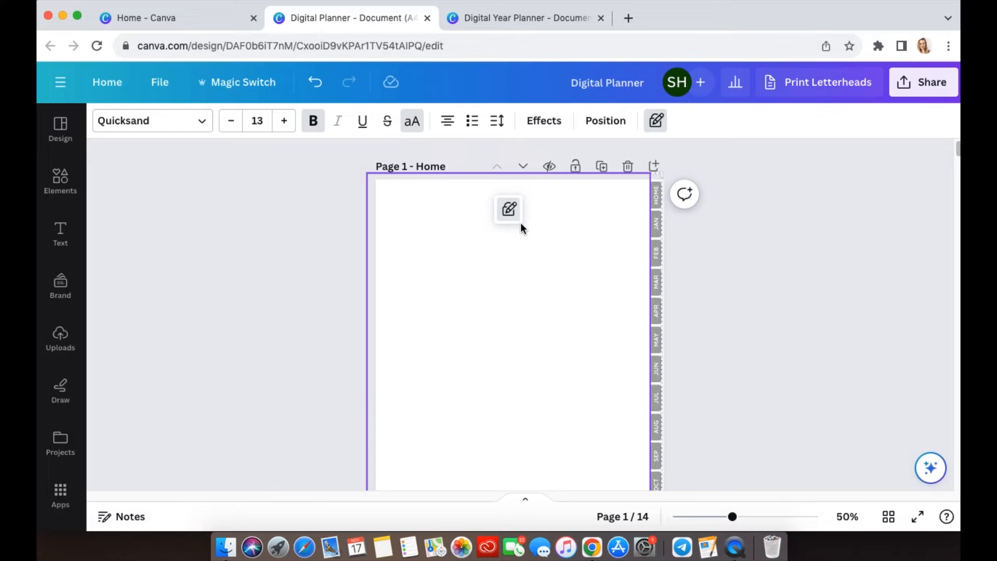
click(509, 209)
click(865, 351)
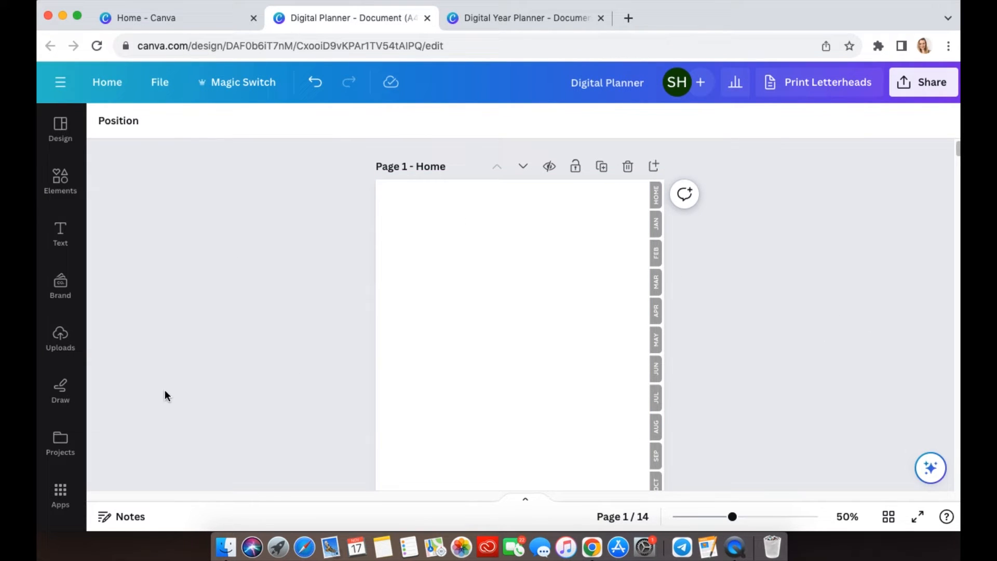
- Add a heading to the Home page and format it as uppercase Quicksand
click(72, 224)
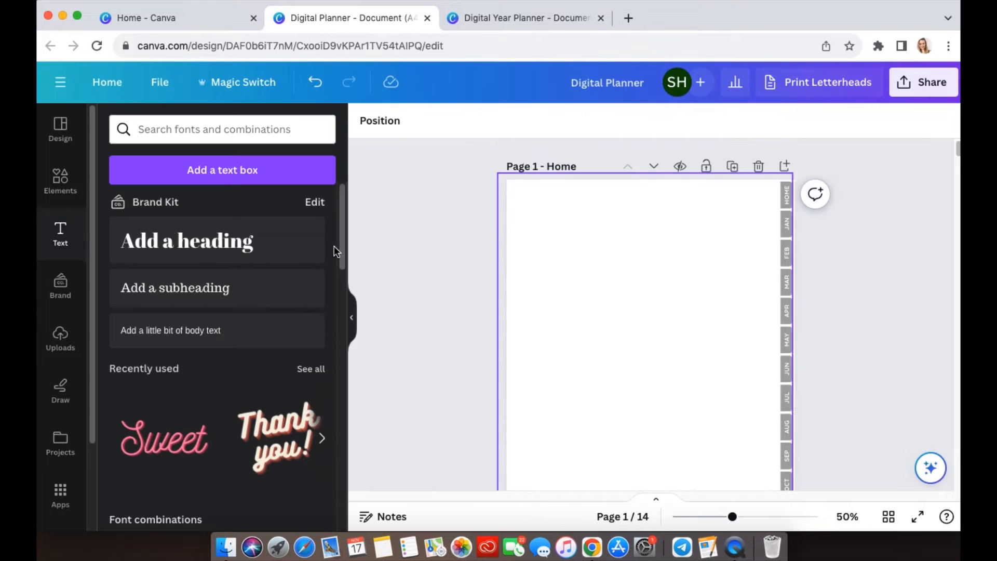
click(224, 246)
click(351, 317)
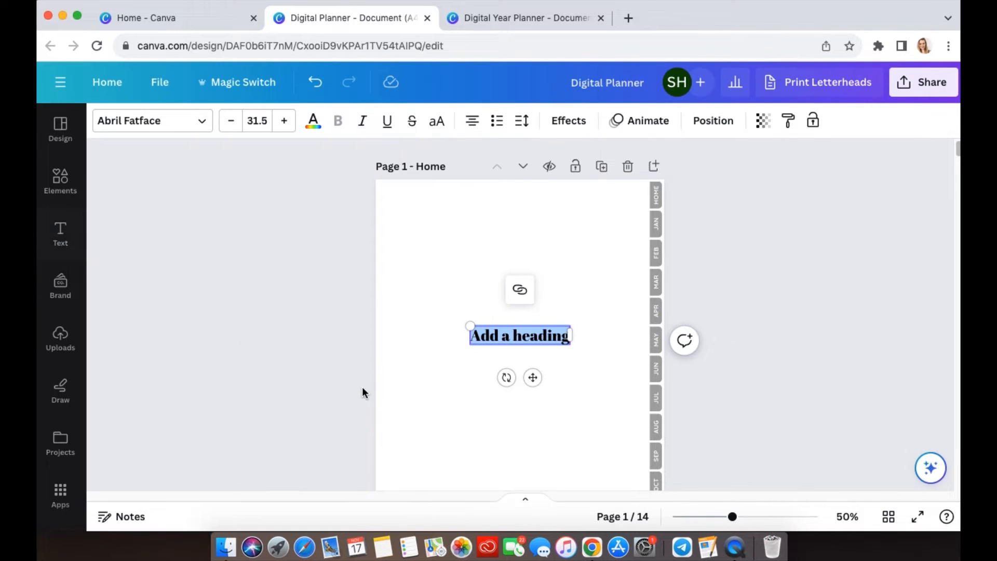
click(176, 121)
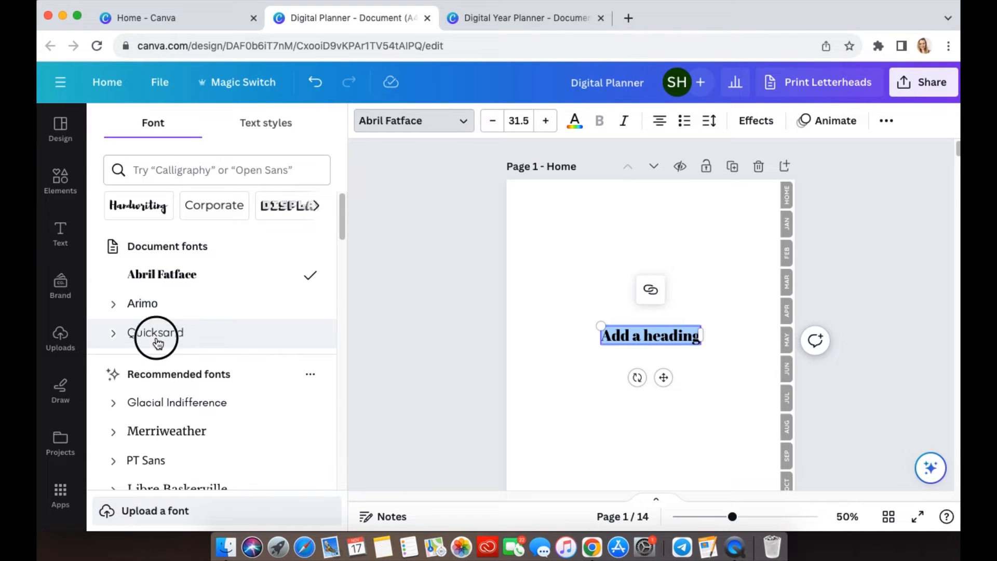
click(156, 339)
click(395, 274)
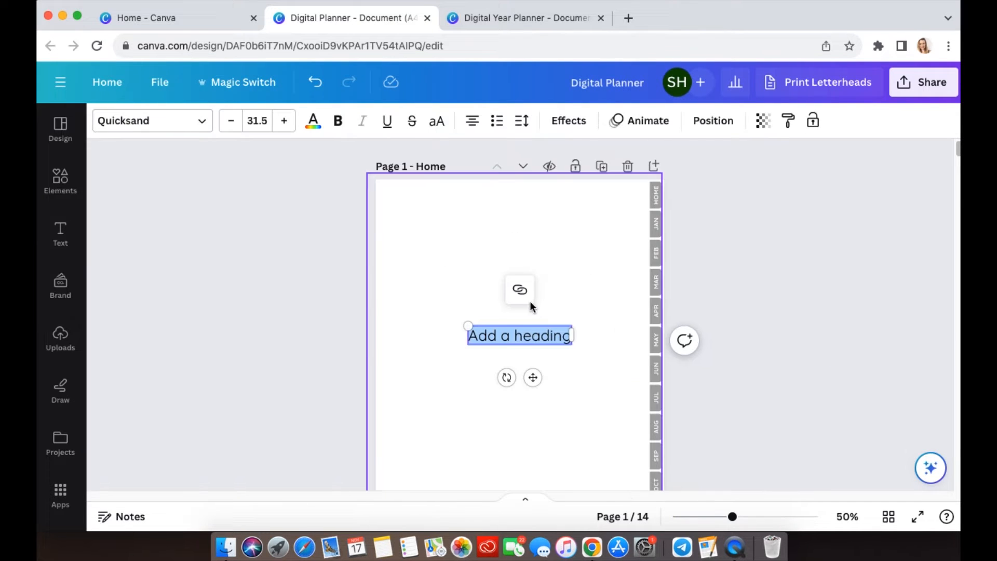
click(436, 121)
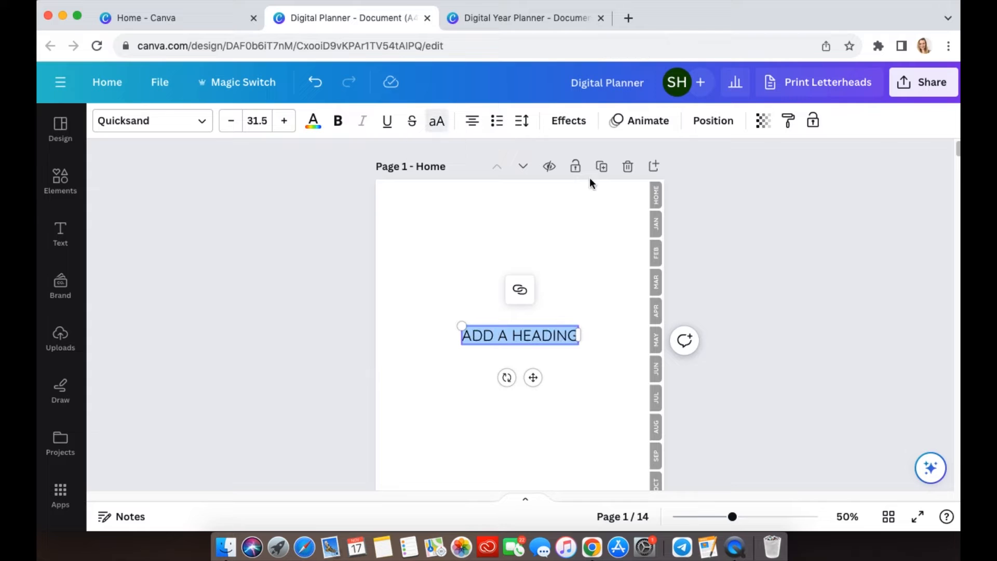
- Make the Home page heading bold and set its font size to 50
click(525, 7)
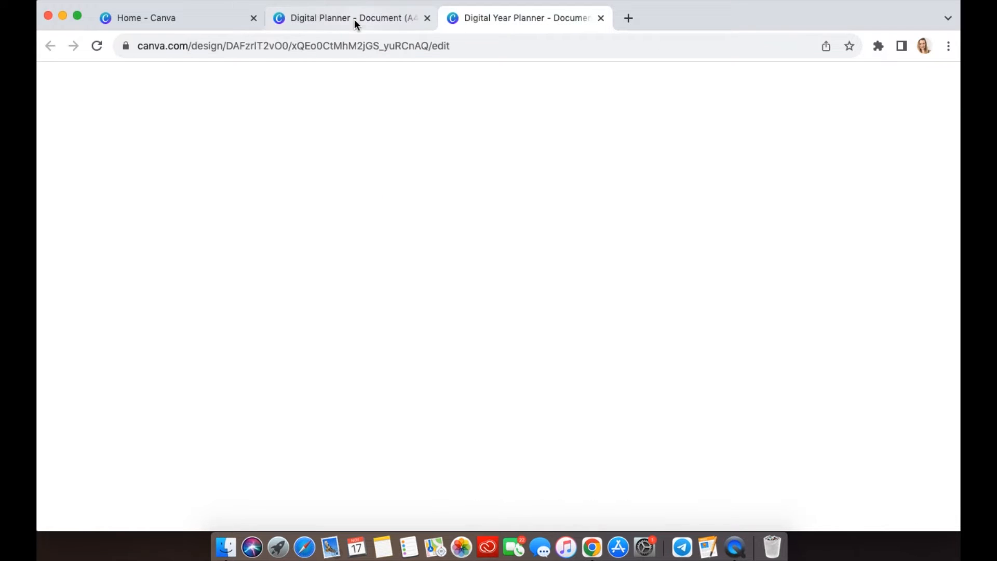
click(351, 18)
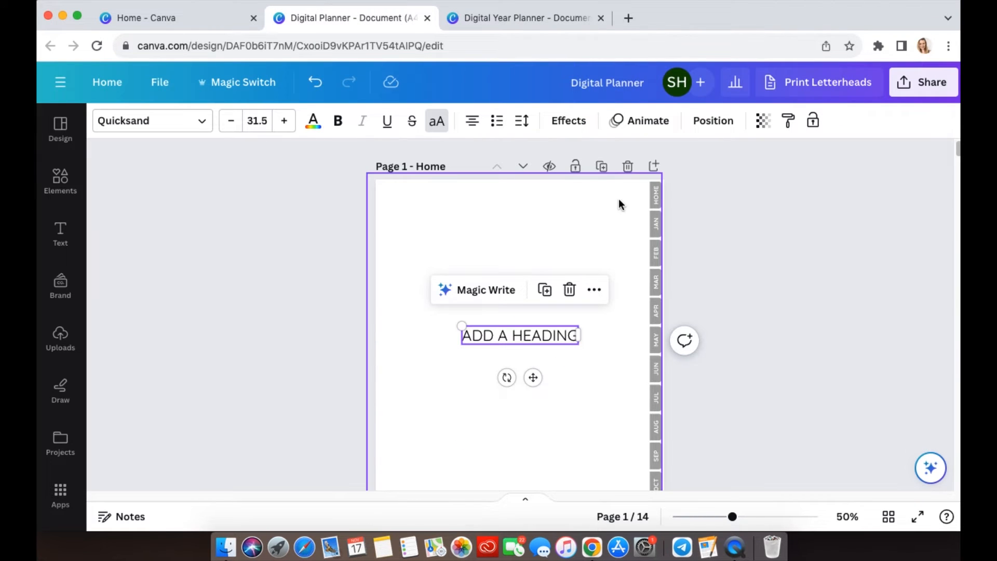
double_click(526, 335)
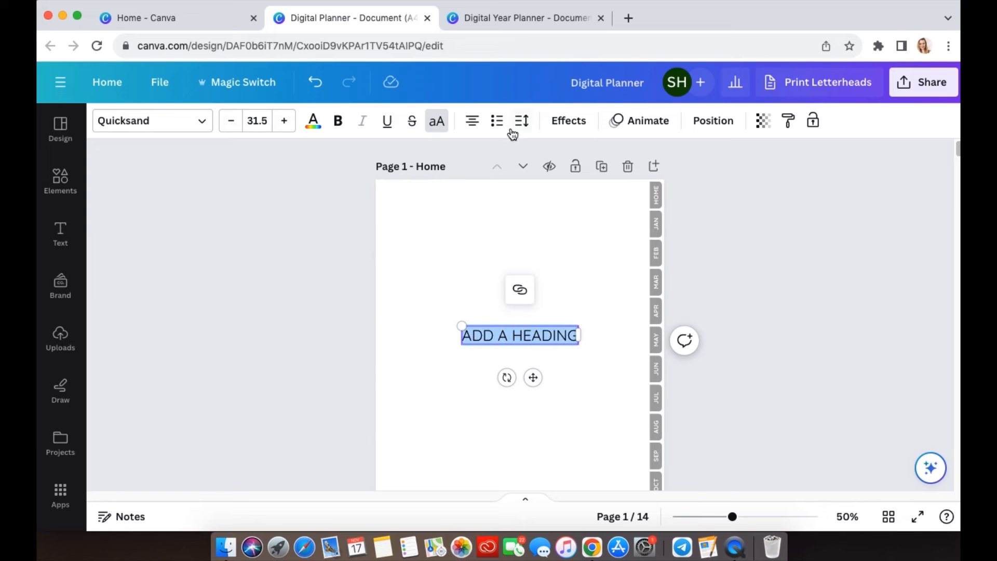
click(338, 120)
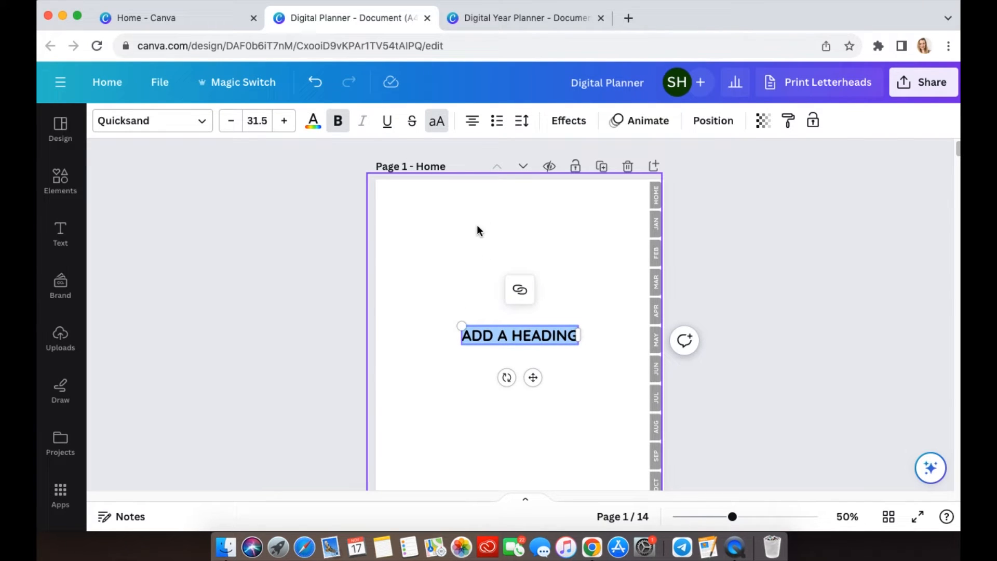
click(259, 120)
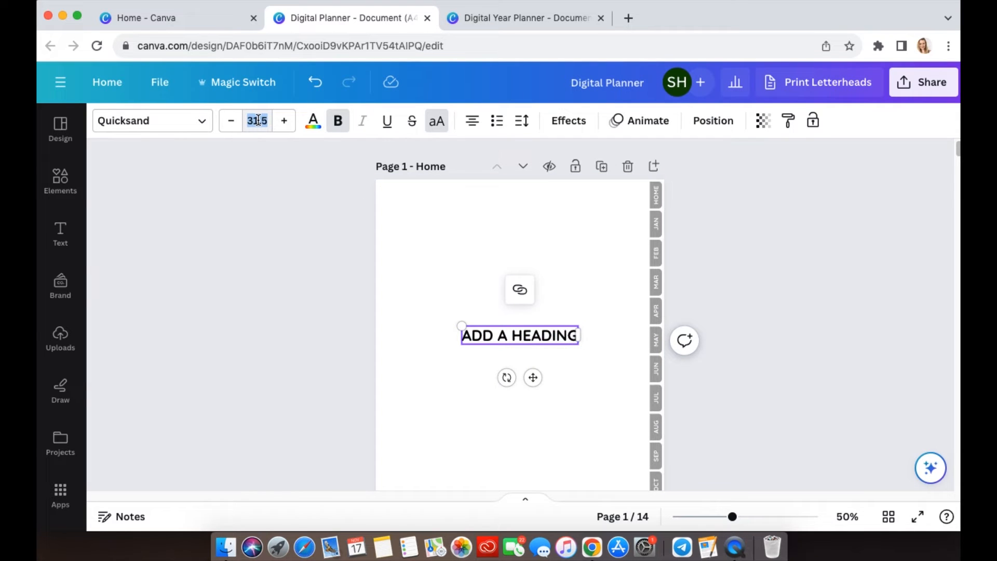
text(50)
key(Return)
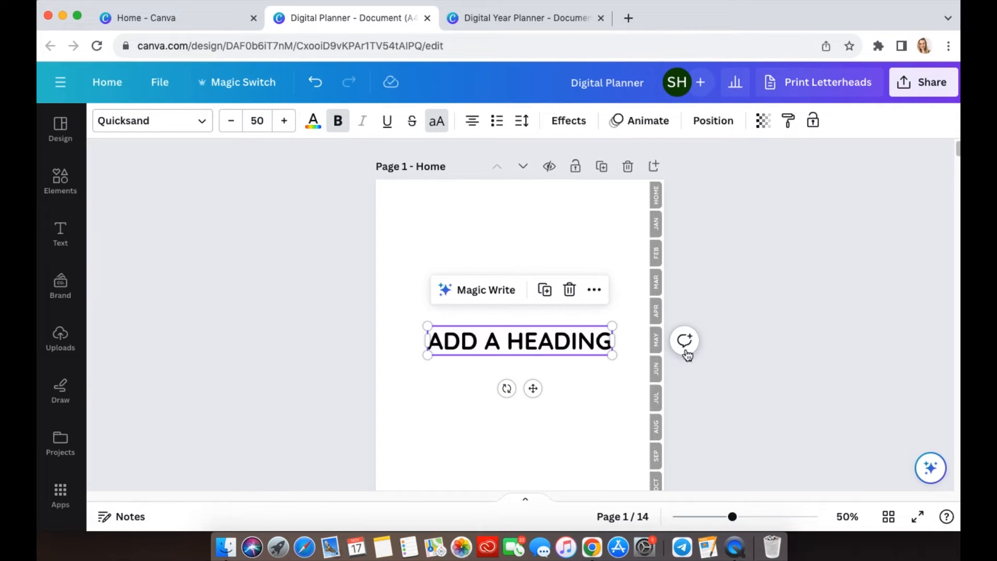
- Replace the heading text with "YEAR PLANNER", split over two lines
double_click(518, 345)
text(YEAR)
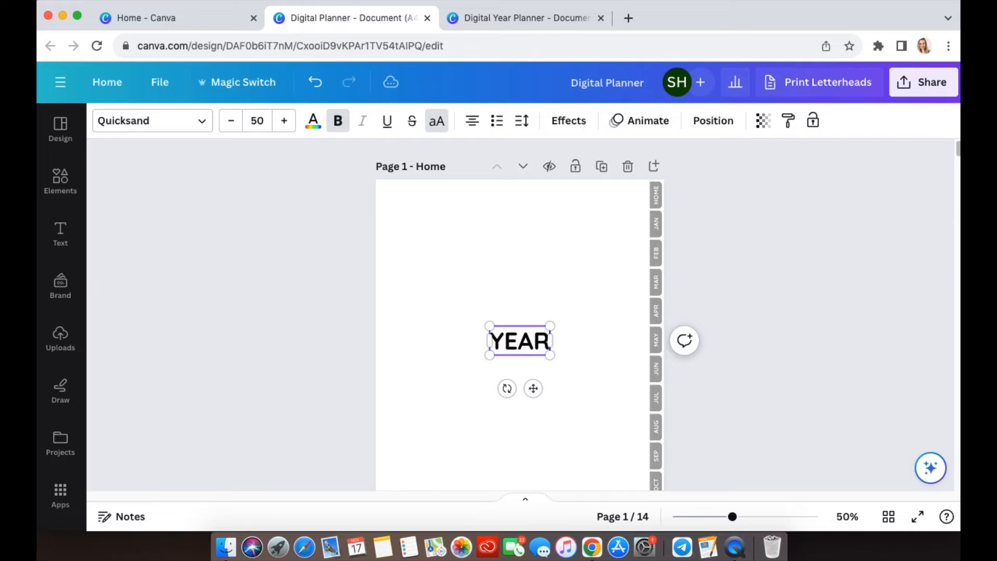
key(Return)
text(PLANNER)
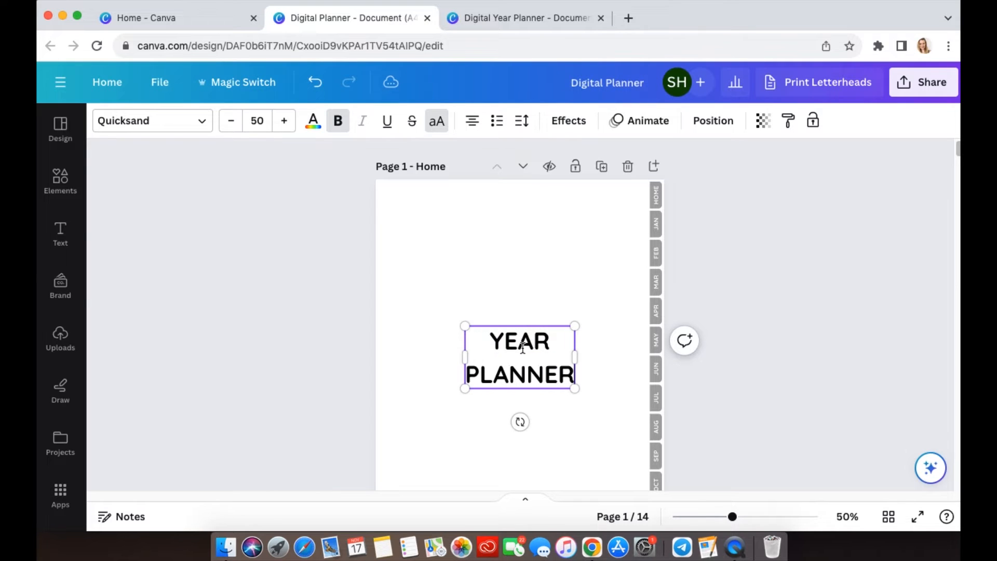
- Try line spacings of 1 and 1.2 on the YEAR PLANNER heading
click(522, 120)
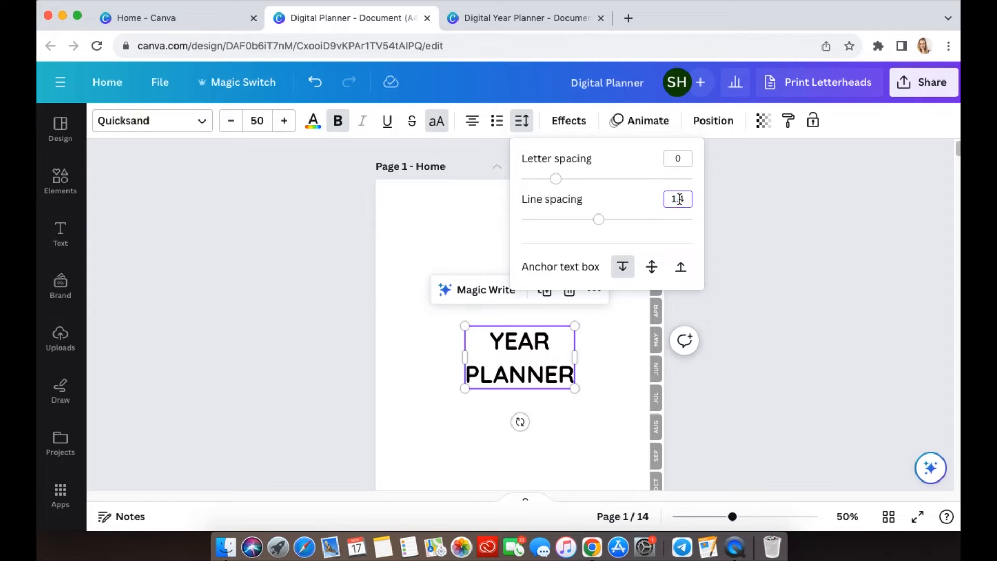
click(885, 300)
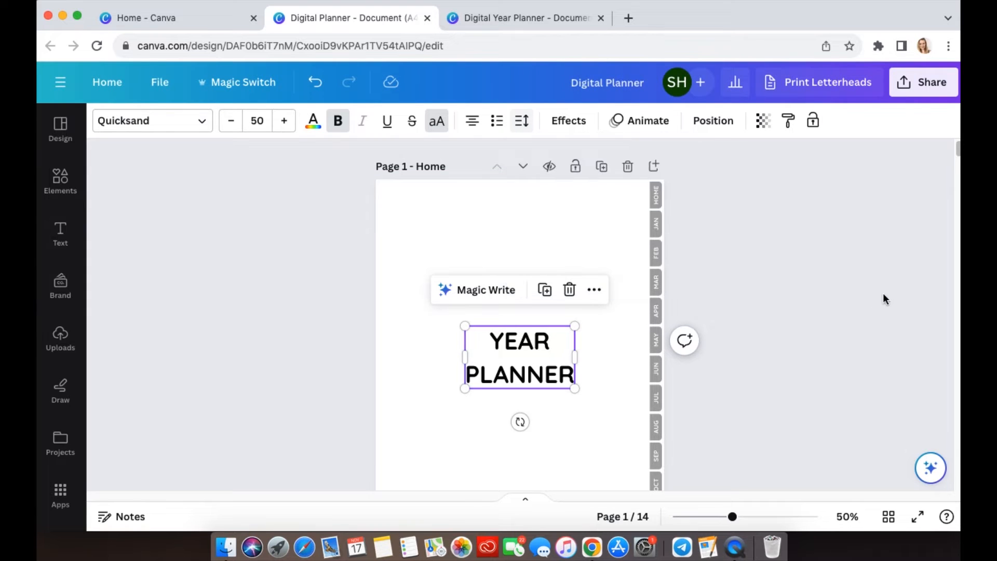
click(534, 125)
click(678, 196)
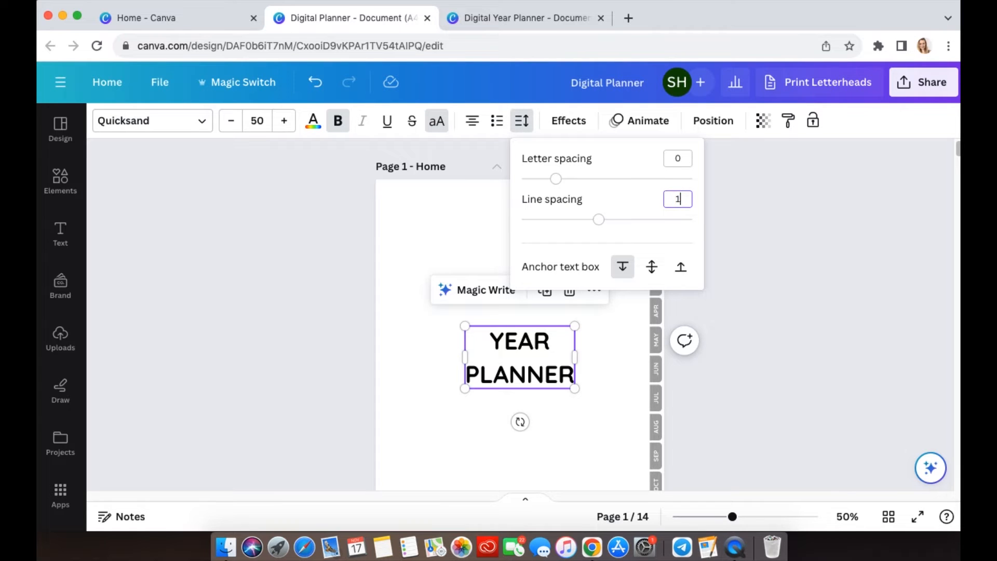
key(Return)
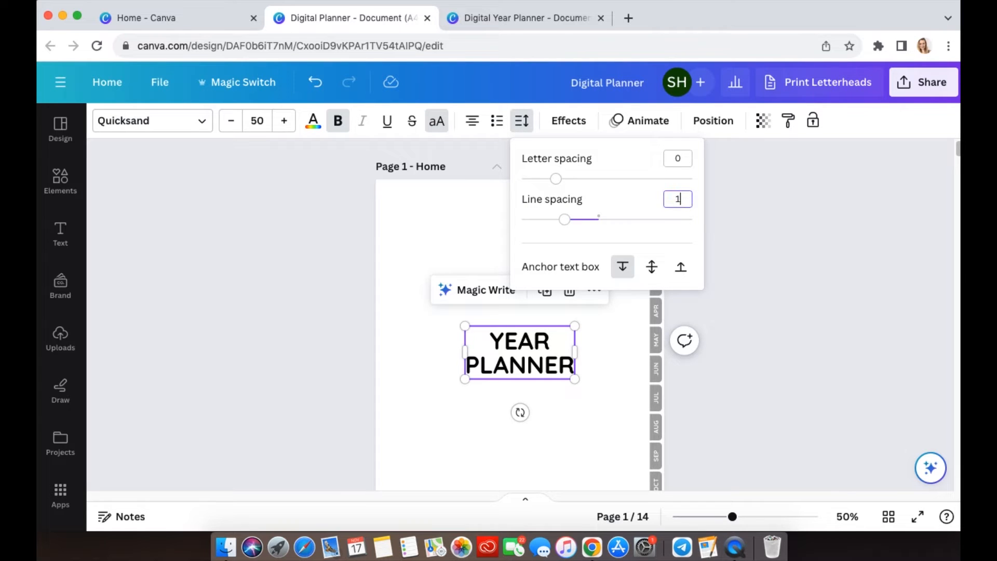
key(Return)
click(780, 369)
click(806, 475)
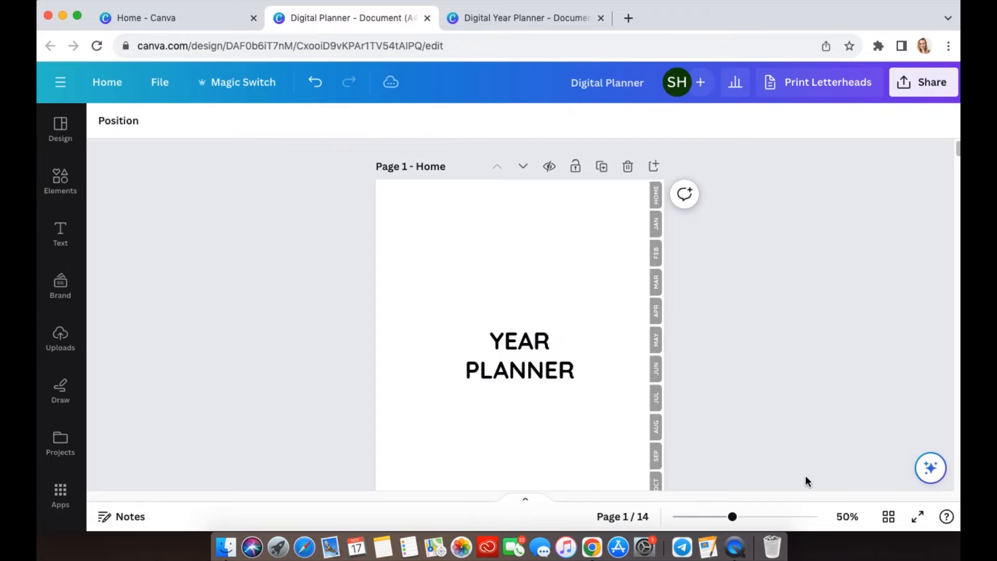
- Check the cover of the Digital Year Planner design and set the YEAR PLANNER heading's line spacing to 1.1
click(590, 16)
click(325, 18)
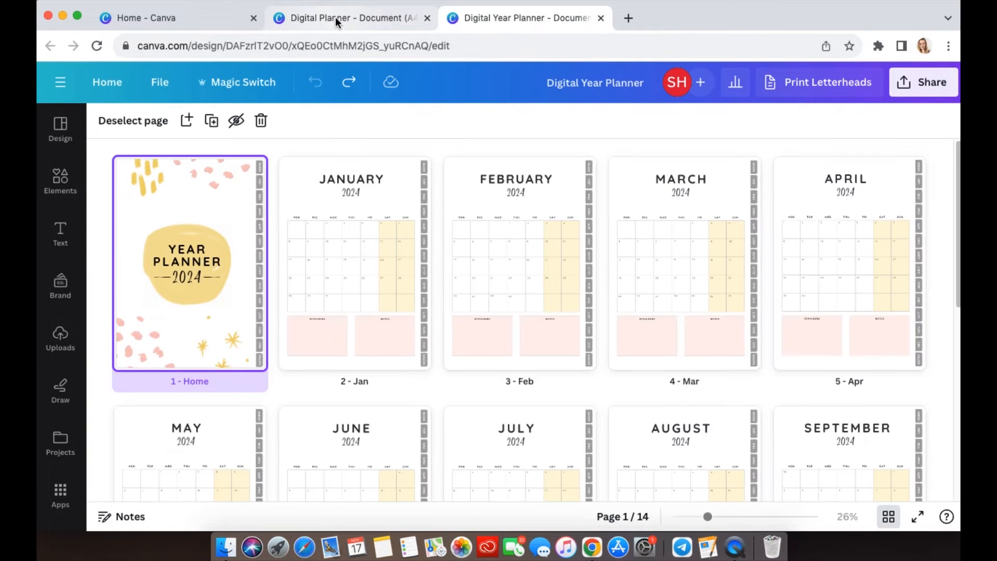
click(542, 380)
click(522, 120)
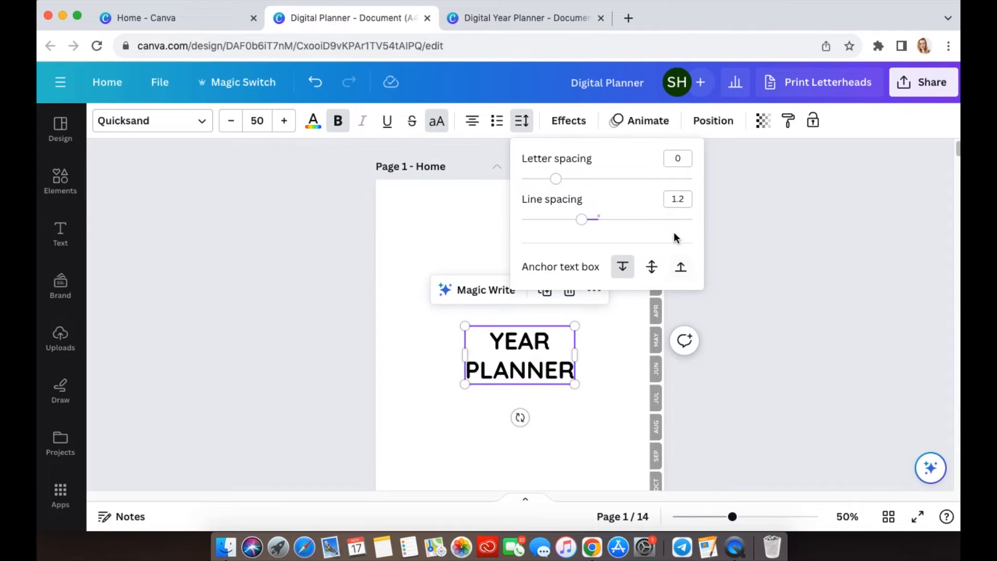
text(1.1)
key(Return)
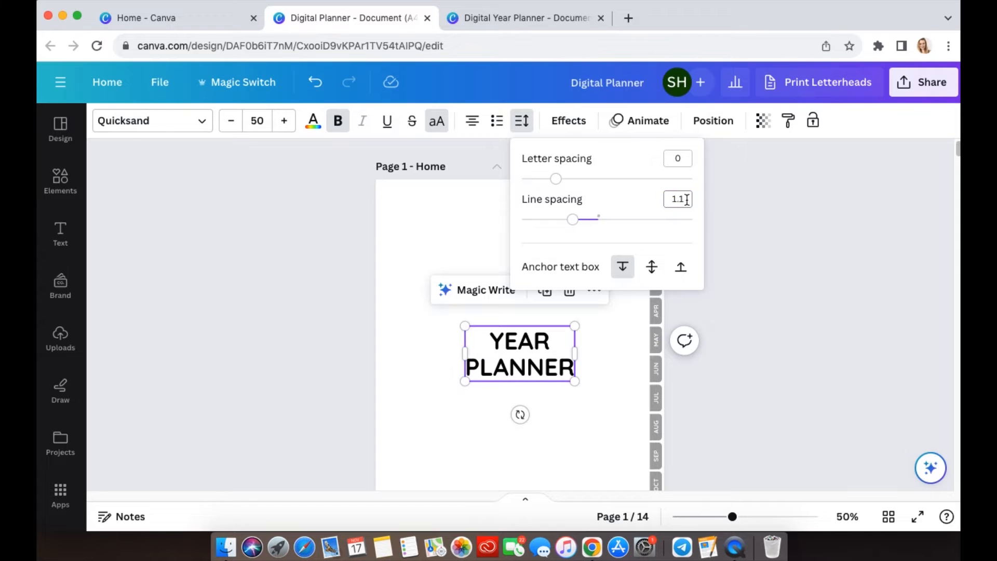
- Add a copy of the heading reading "2024", centred directly beneath YEAR PLANNER
scroll(723, 382, down, 4)
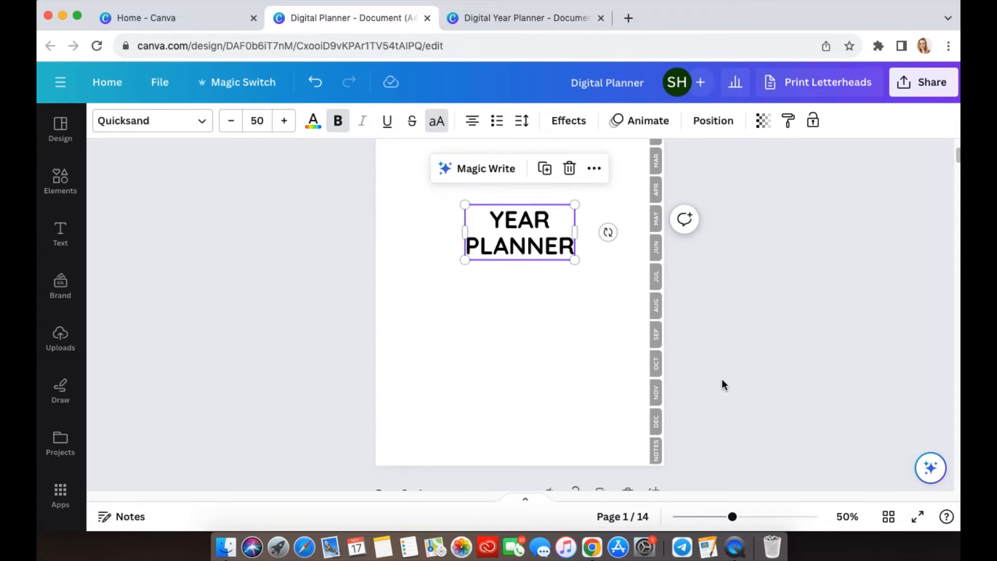
key(super+v)
drag(541, 251, 520, 337)
double_click(520, 337)
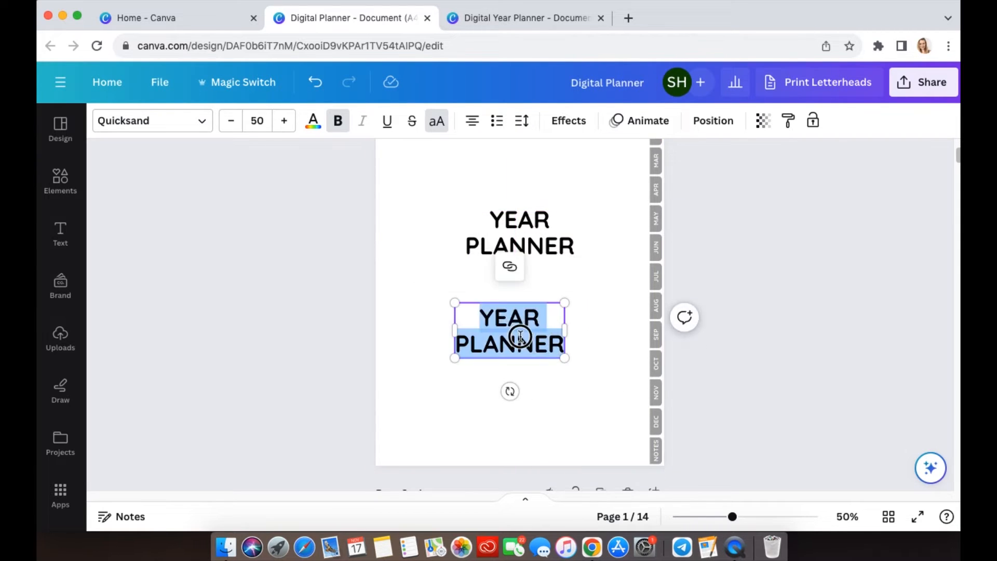
key(super+a)
text(2024)
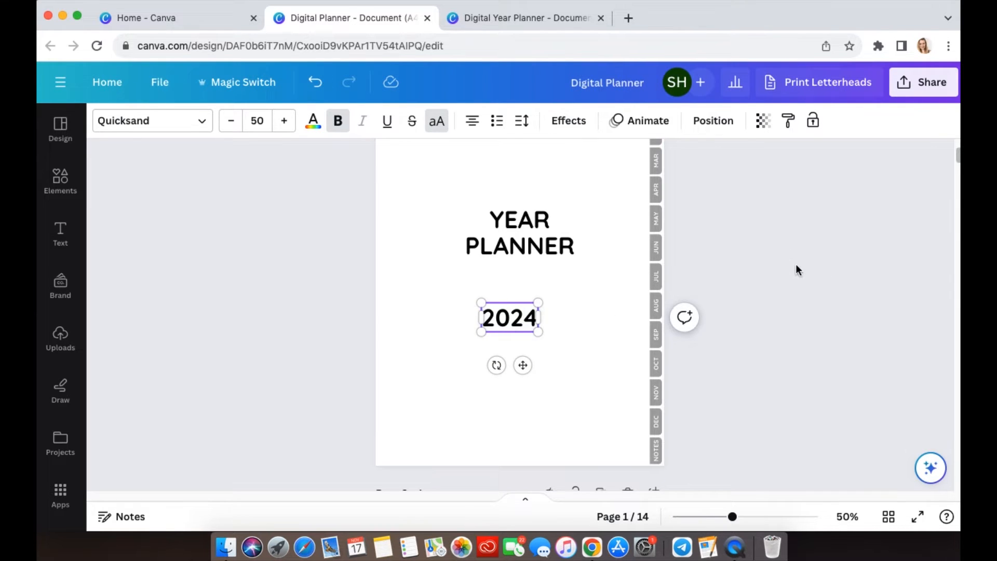
click(507, 335)
drag(517, 325, 528, 285)
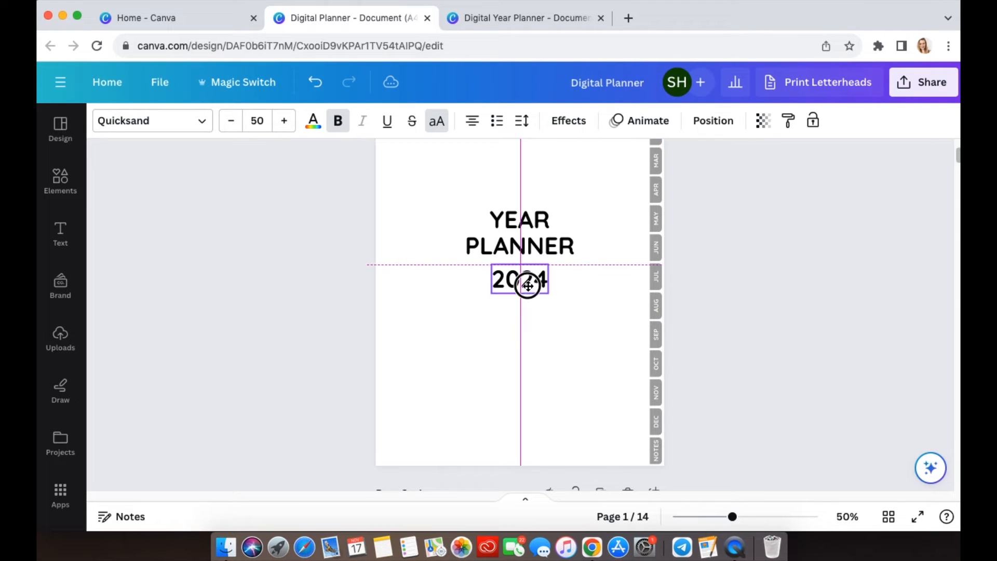
- Find the Brightwall font and apply it to the 2024 text
click(184, 121)
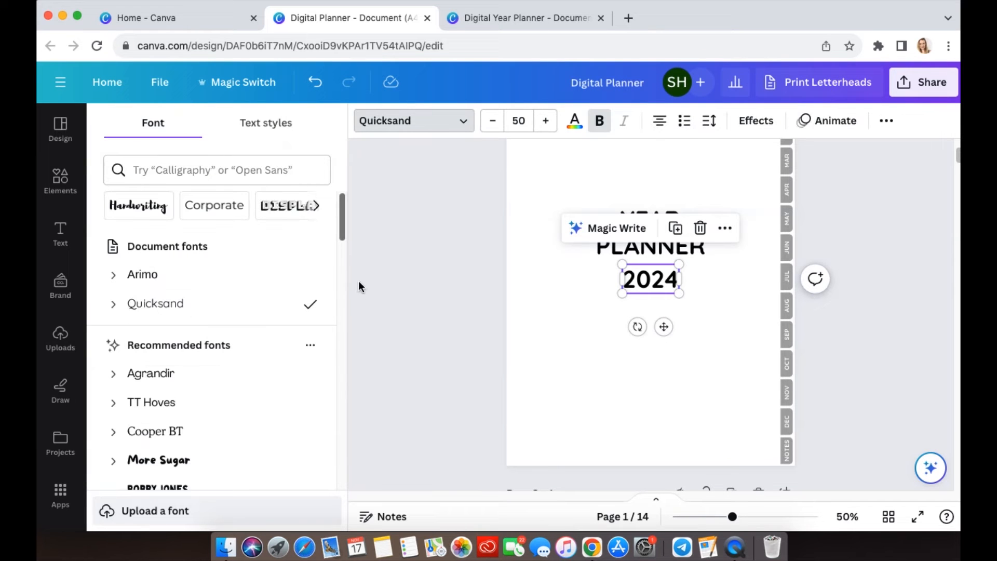
drag(342, 216, 351, 166)
click(280, 170)
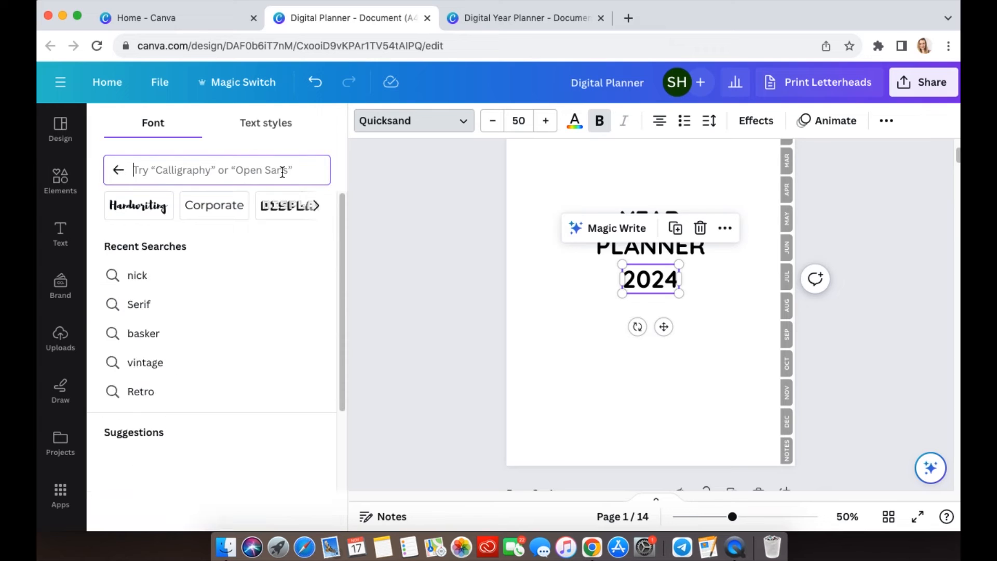
text(brightwall)
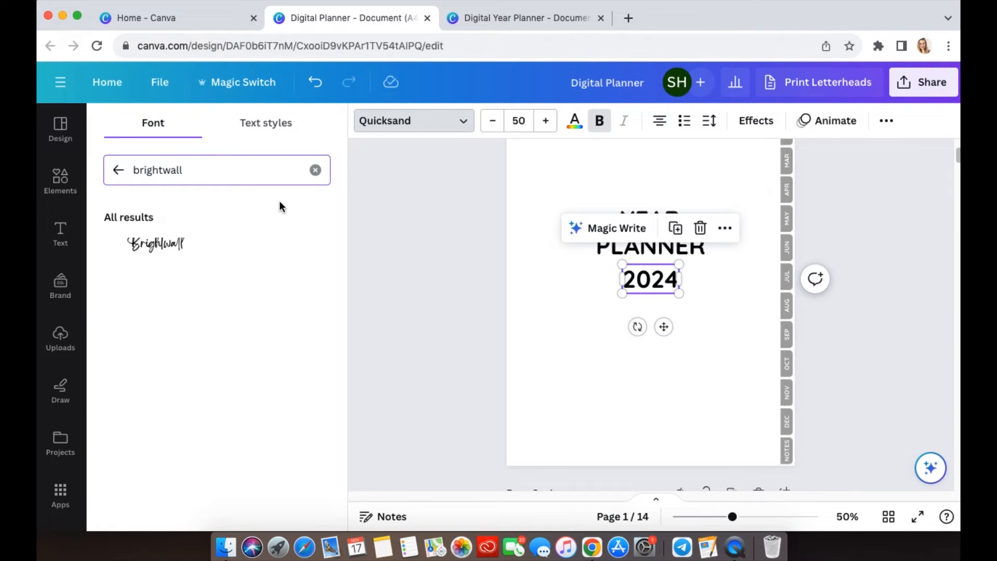
click(198, 249)
click(864, 337)
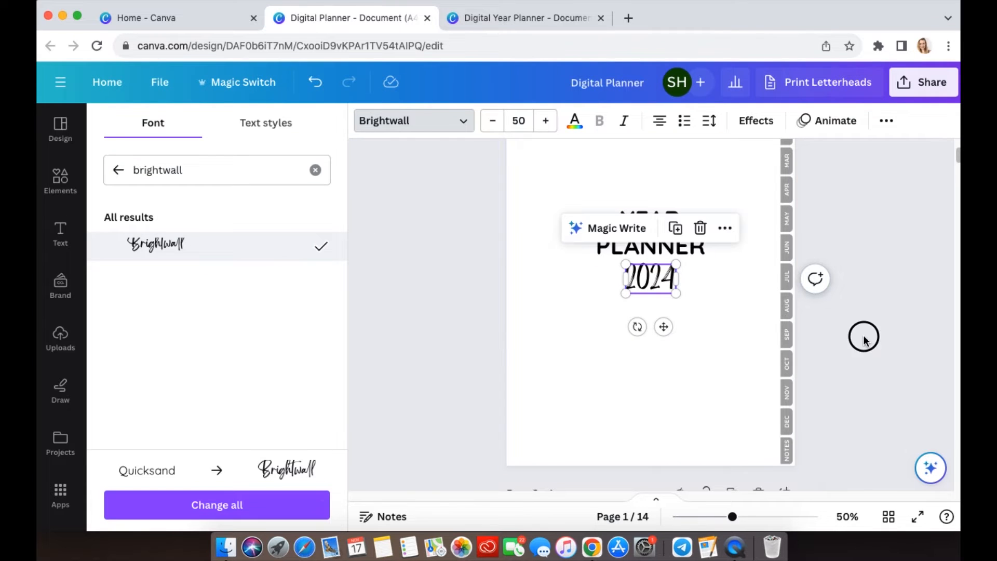
click(715, 344)
- Browse the font list for the 2024 text, covering the recently used, Brand Kit, uploaded and popular fonts
click(519, 277)
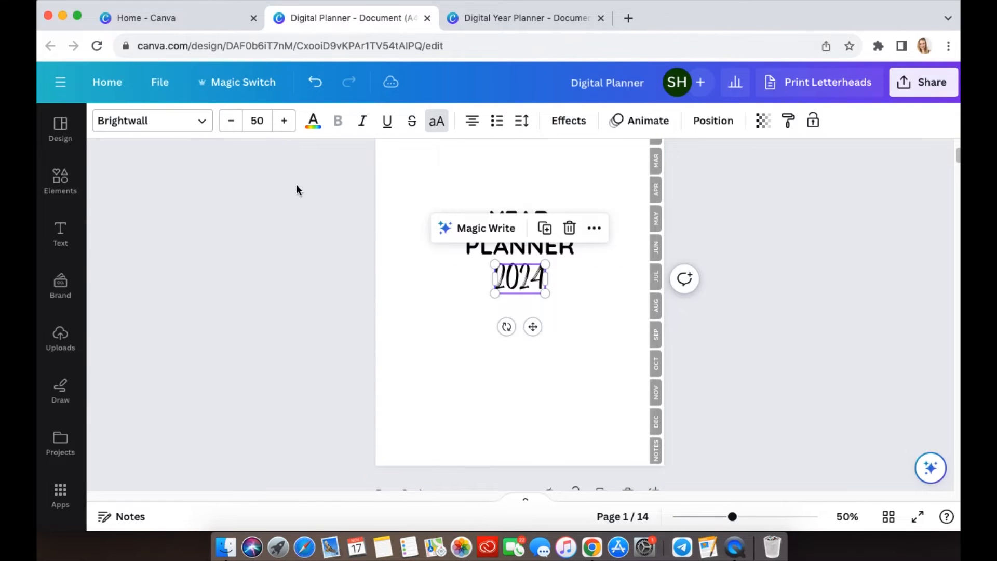
click(188, 126)
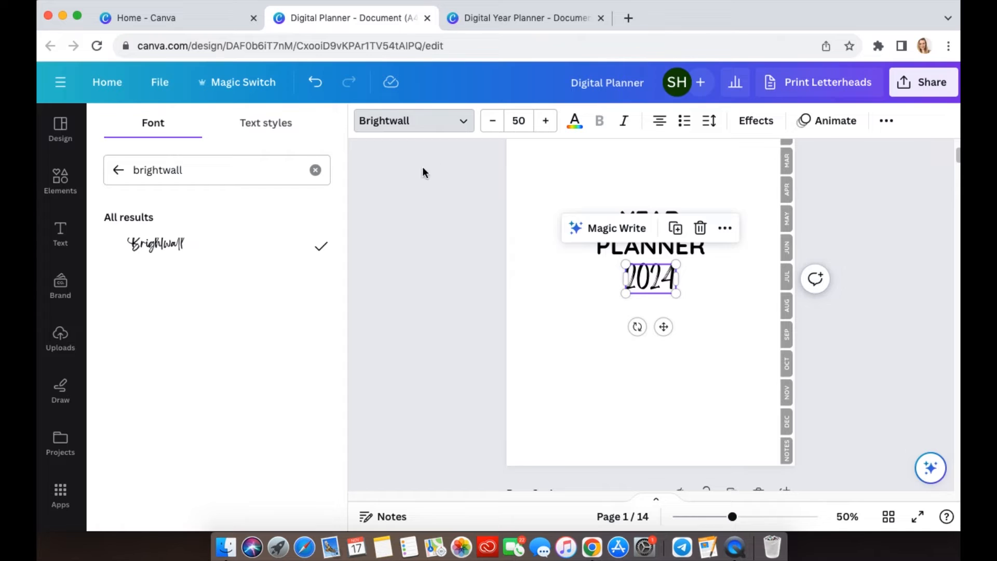
click(316, 170)
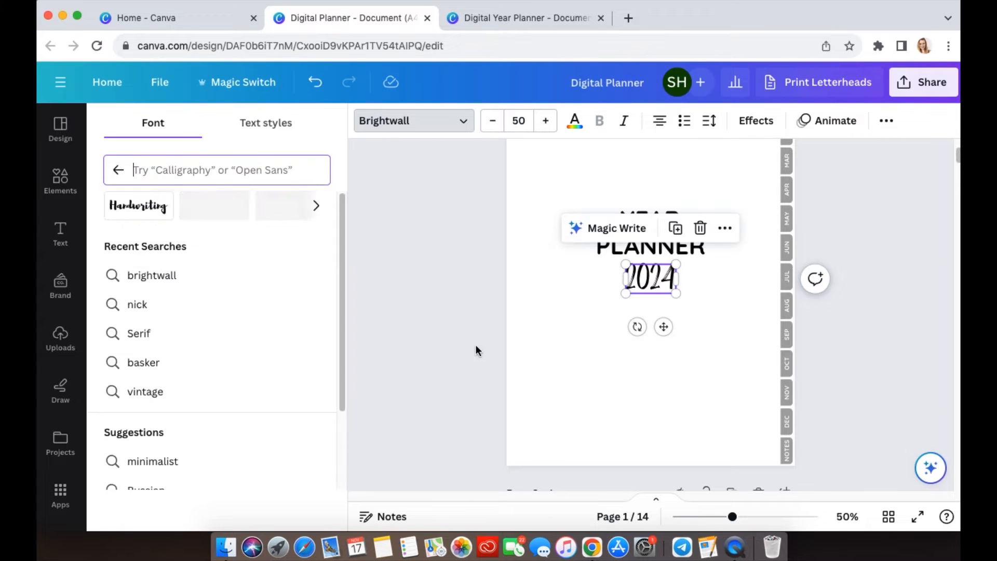
scroll(242, 307, down, 2)
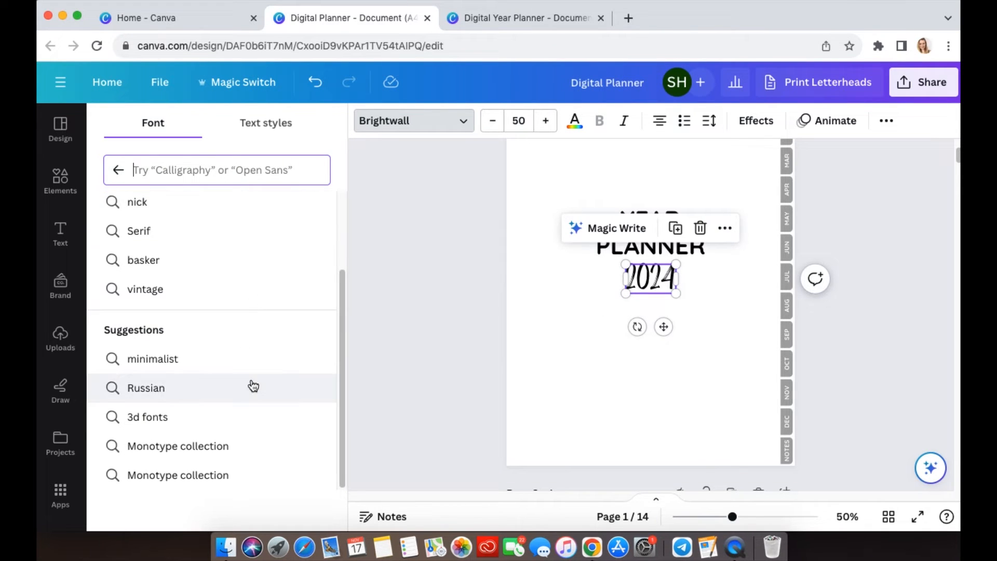
click(118, 170)
scroll(244, 386, down, 8)
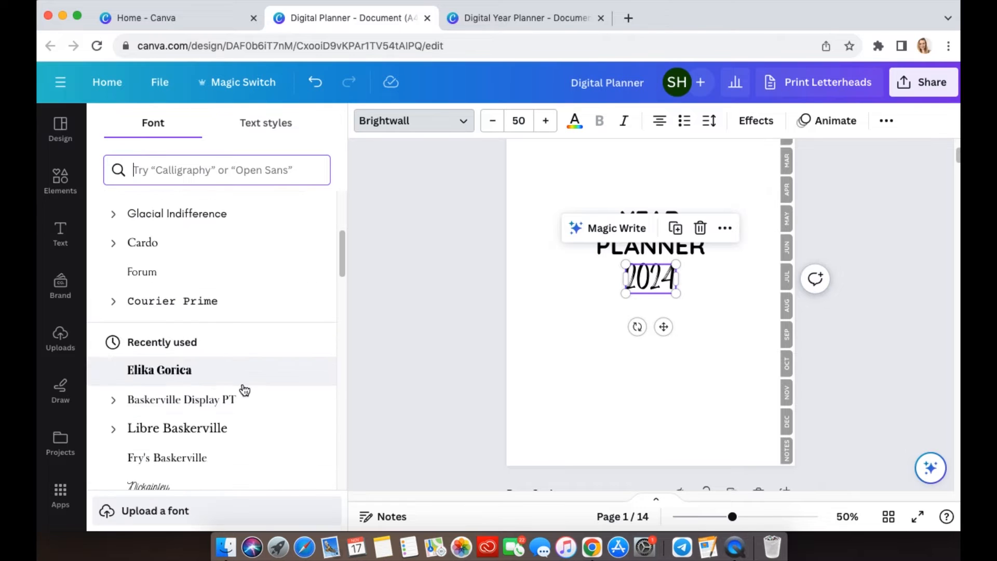
scroll(244, 398, down, 3)
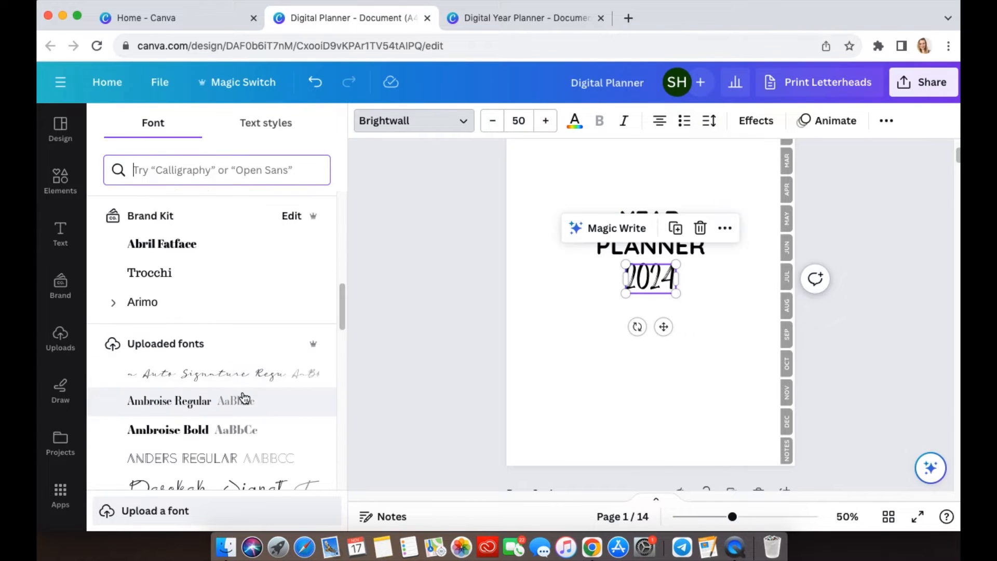
scroll(244, 333, down, 20)
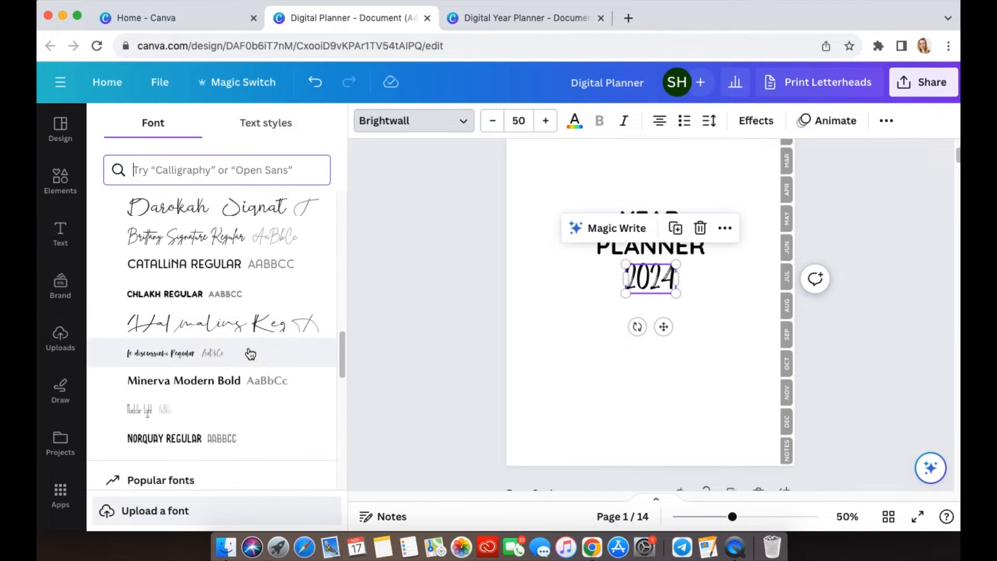
scroll(278, 399, up, 1)
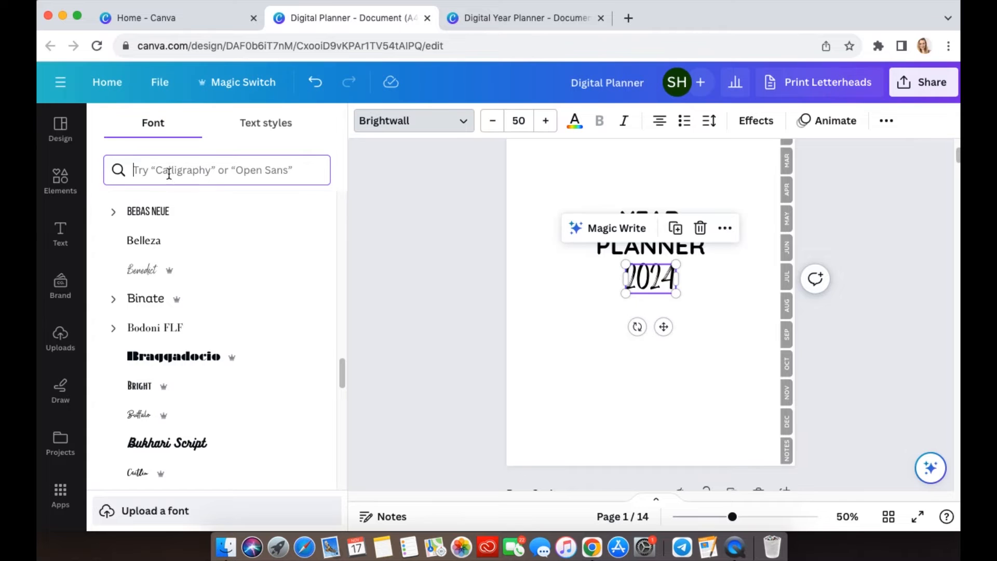
- Look through the Handwriting fonts and the other font style categories for the 2024 text
click(172, 165)
click(140, 207)
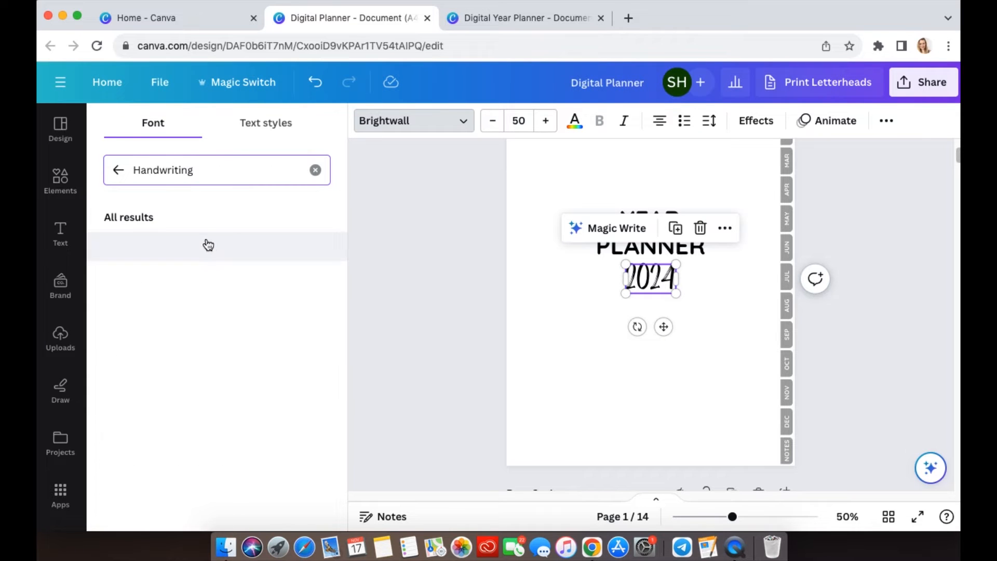
scroll(229, 383, down, 6)
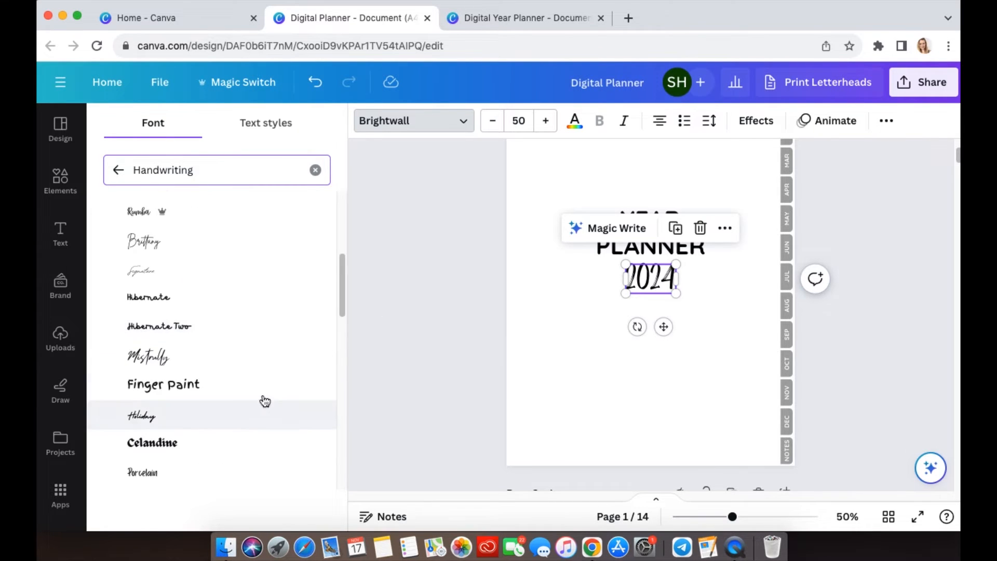
scroll(225, 367, up, 6)
click(120, 170)
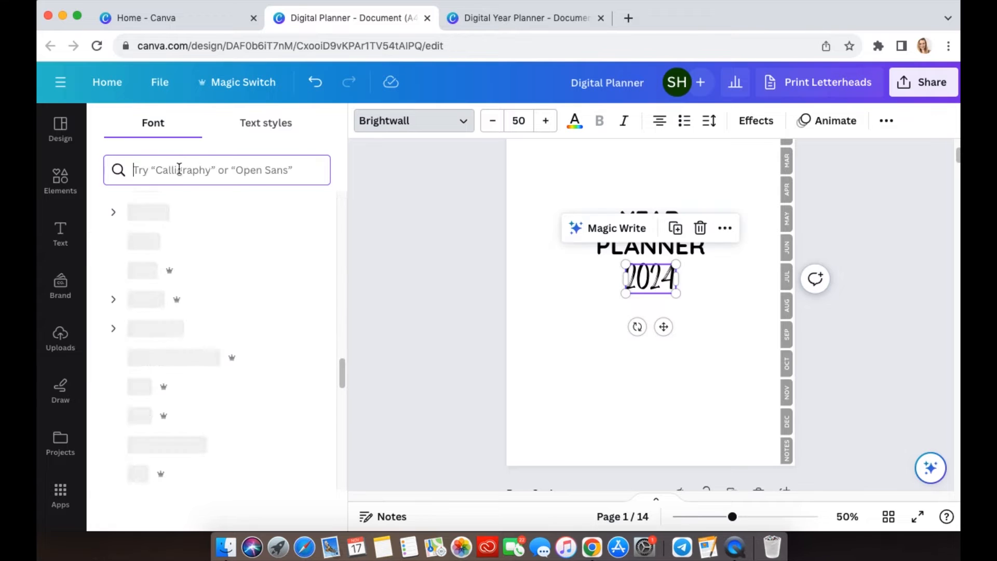
click(227, 172)
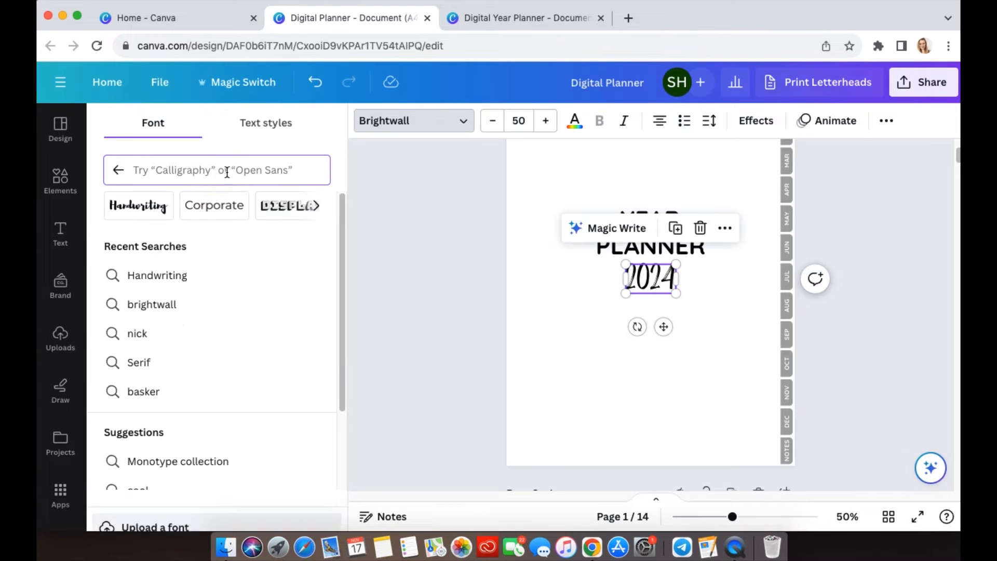
click(316, 206)
click(317, 207)
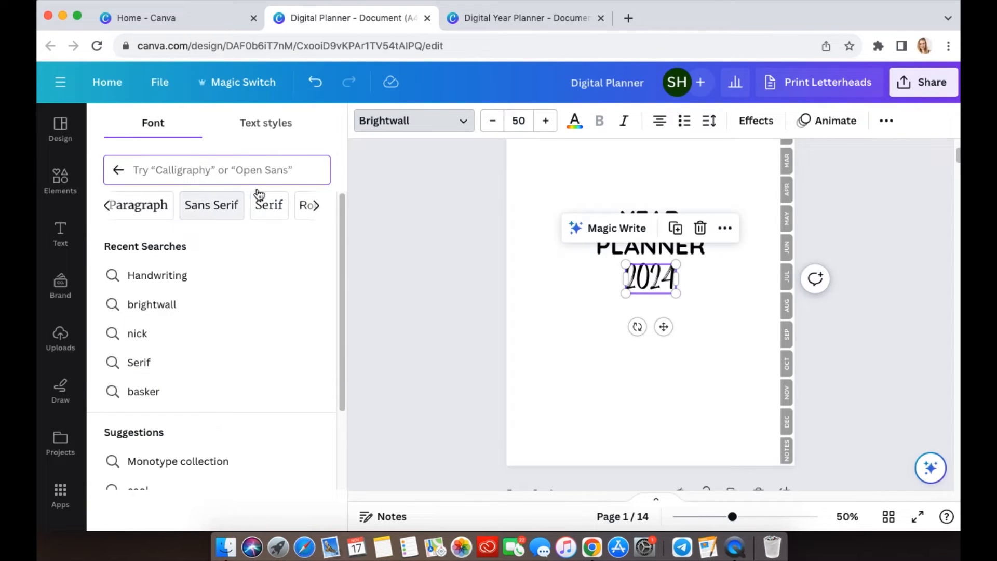
click(118, 170)
click(435, 240)
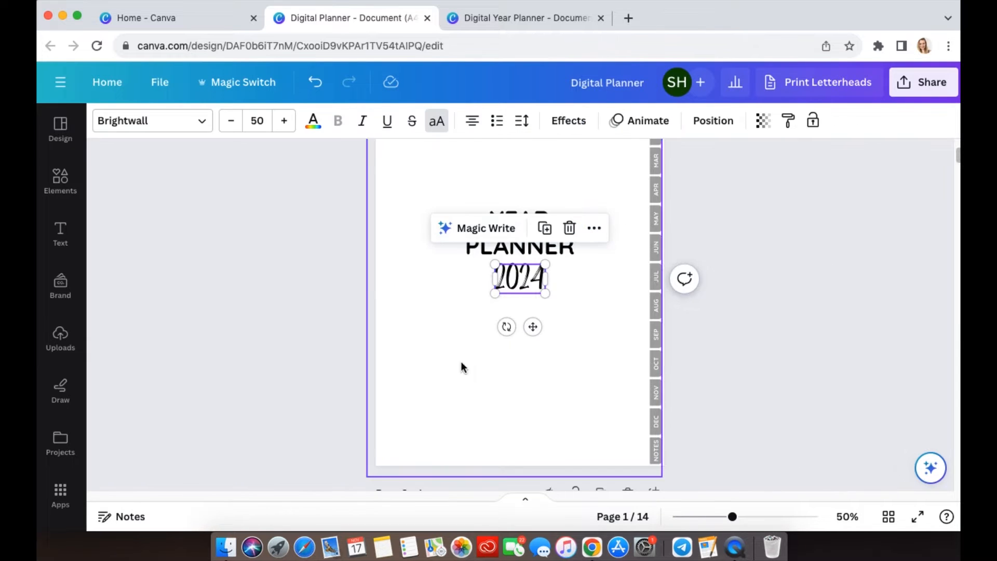
- Set the 2024 text's font size to 45 and adjust its position centred just beneath PLANNER
click(777, 349)
click(506, 279)
click(260, 121)
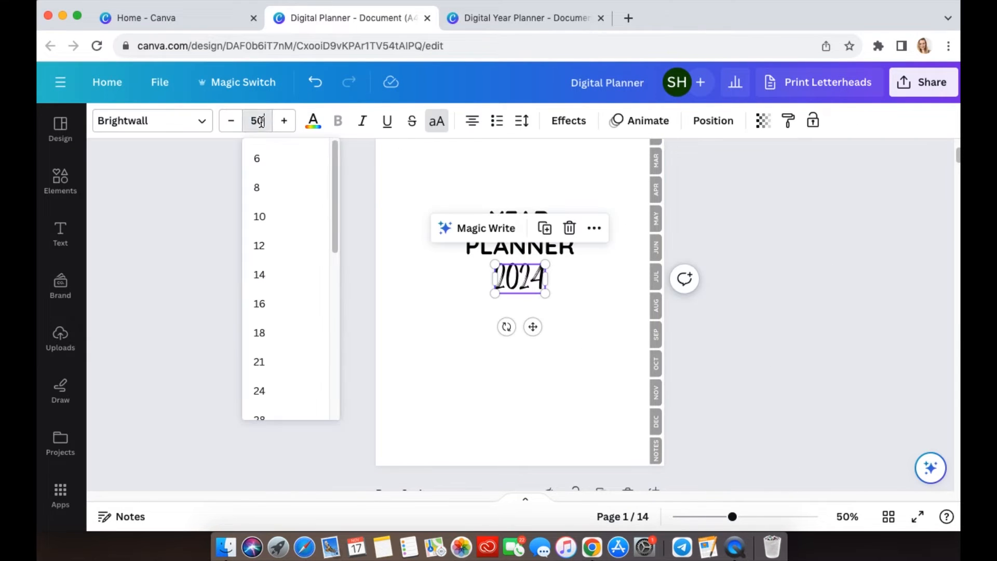
text(45)
key(Return)
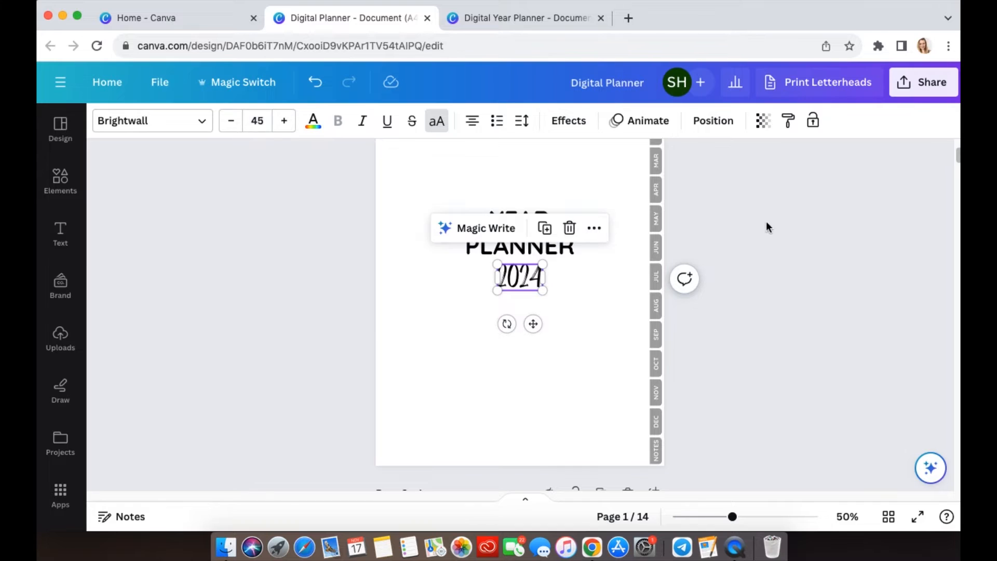
click(768, 227)
click(522, 279)
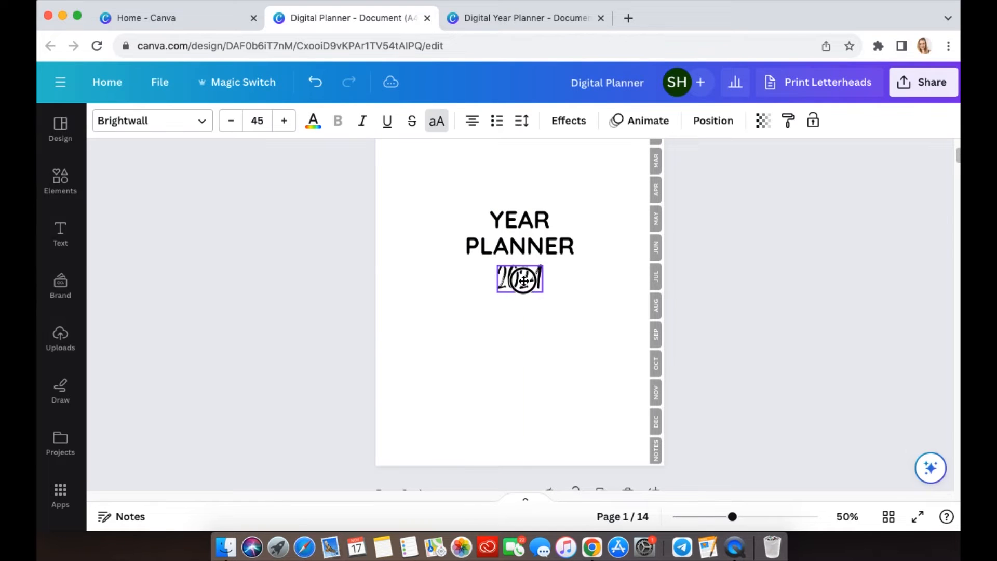
drag(524, 281, 523, 279)
click(758, 358)
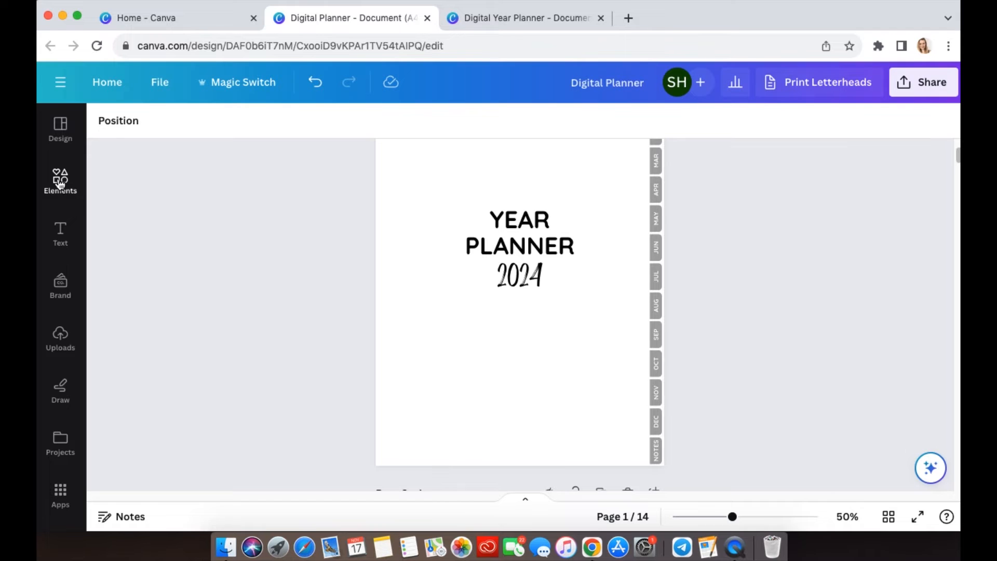
- Add the hand-drawn brush line from the recently used elements to the cover page
key(super+equal)
key(super+equal)
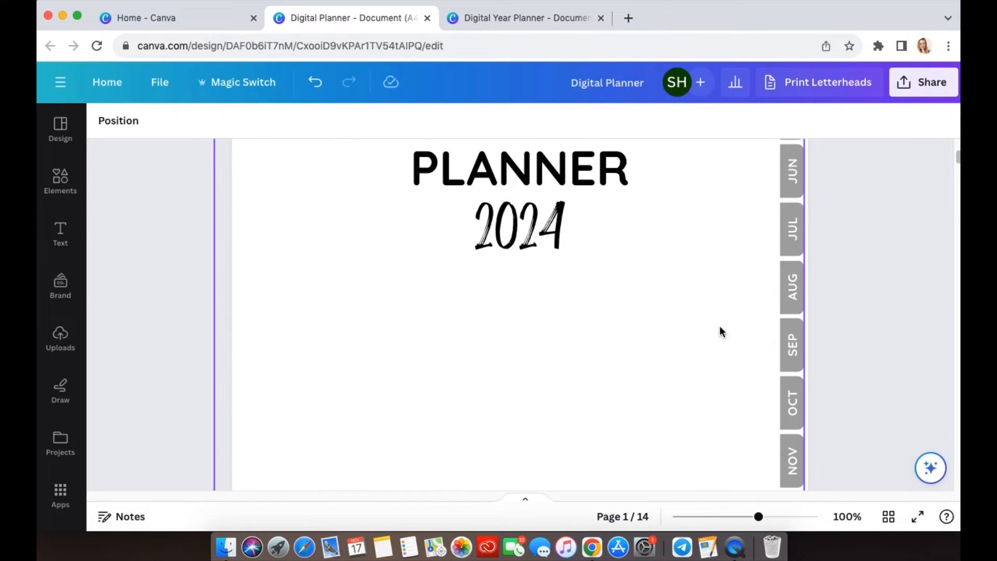
click(60, 181)
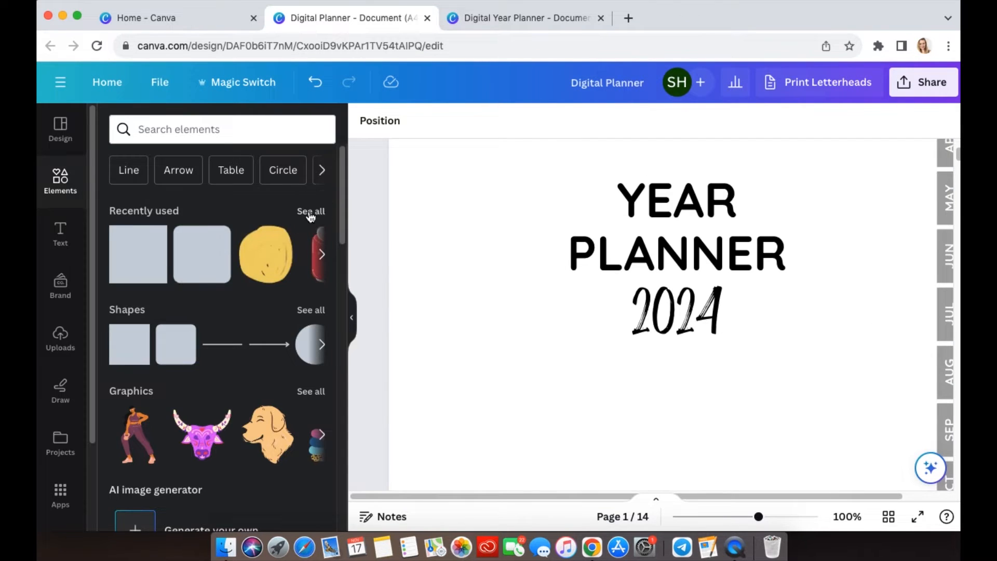
click(311, 213)
drag(345, 195, 345, 334)
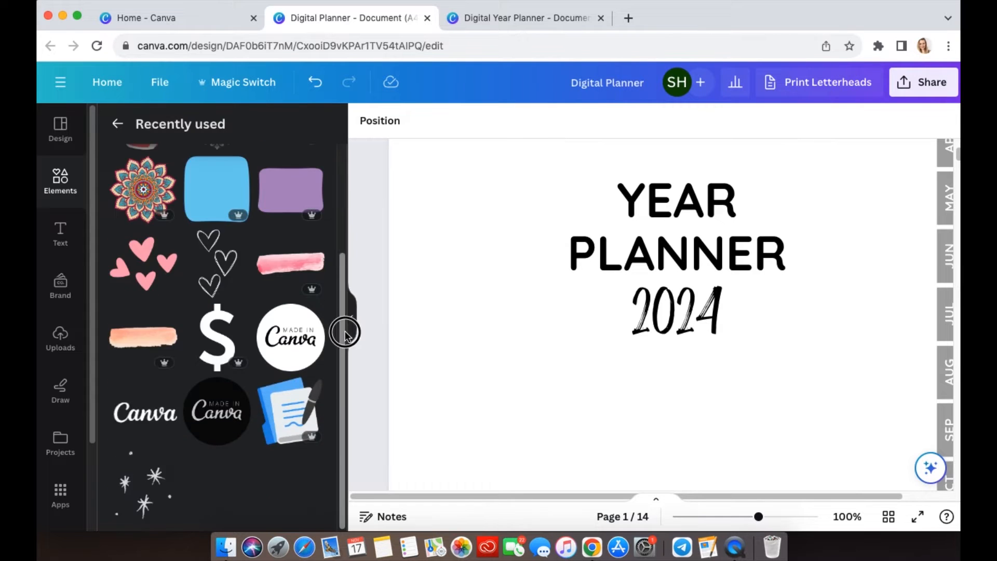
scroll(345, 334, down, 5)
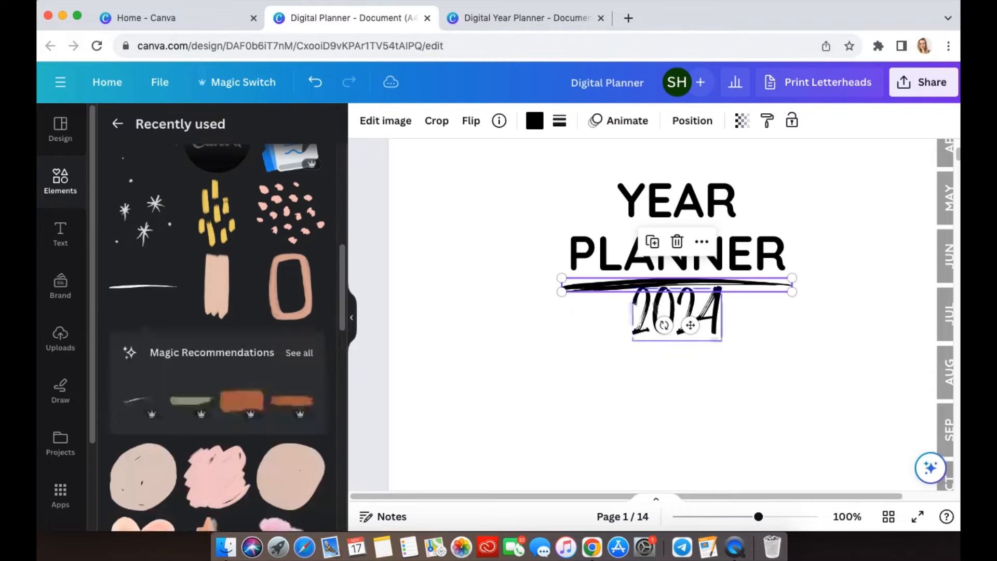
- Shrink the brush line to less than half its width and place it just right of 2024 at mid-height
drag(586, 284, 608, 385)
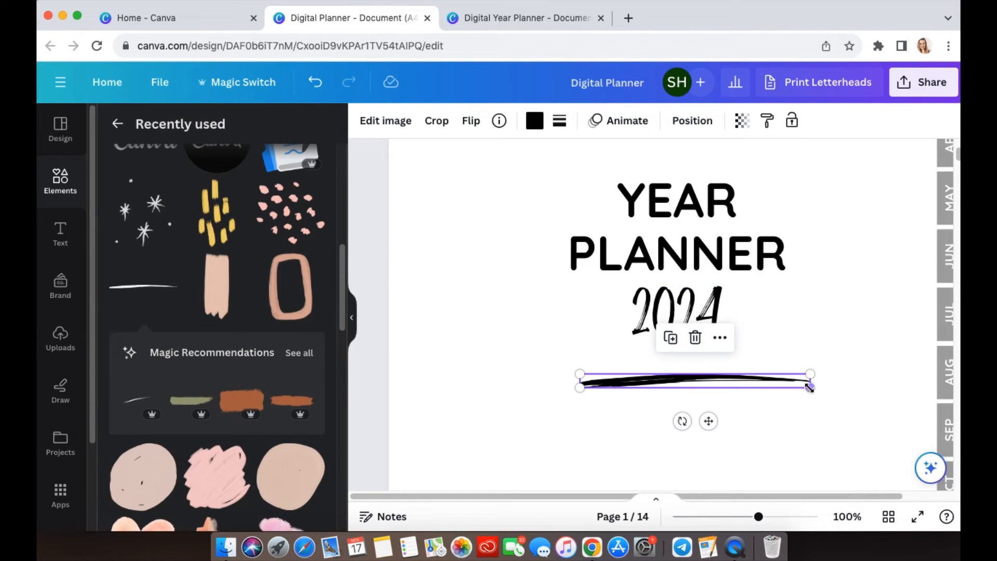
mouse_move(810, 387)
mouse_down()
mouse_move(650, 381)
mouse_move(678, 375)
mouse_up()
mouse_move(617, 381)
mouse_down()
mouse_move(790, 310)
mouse_move(767, 314)
mouse_up()
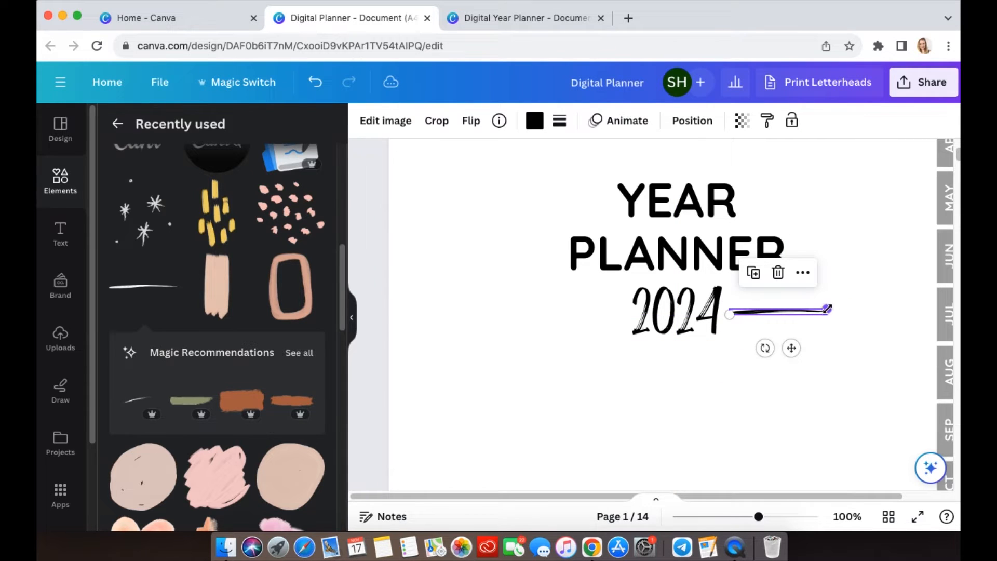
mouse_move(827, 310)
mouse_down()
mouse_move(779, 339)
mouse_move(808, 390)
mouse_up()
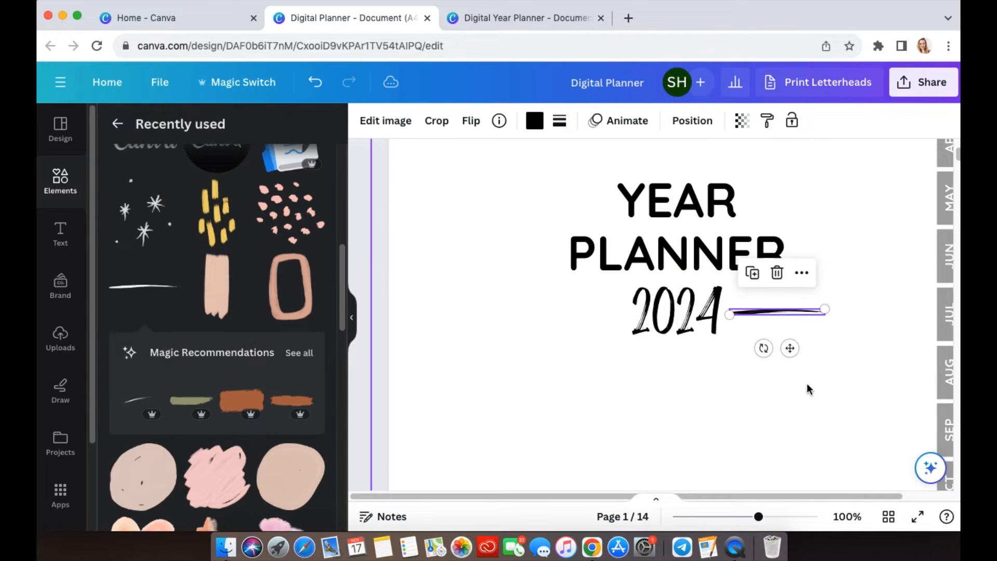
click(833, 363)
click(795, 310)
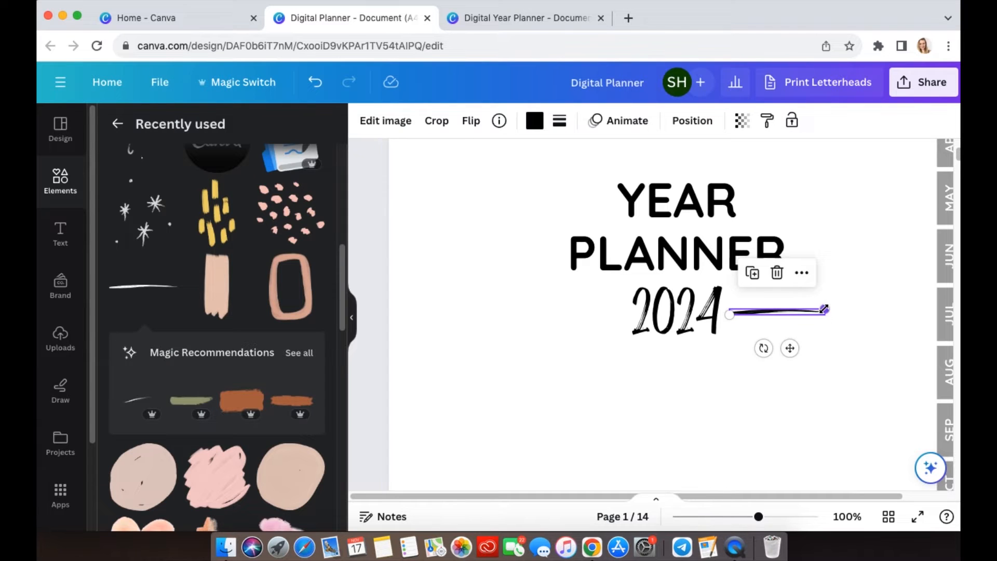
drag(825, 310, 826, 309)
click(892, 425)
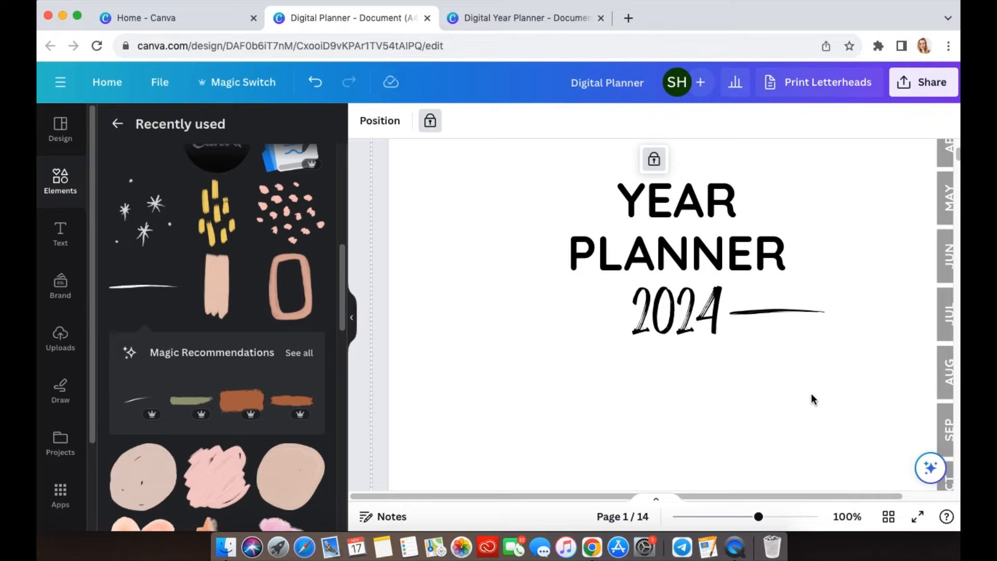
- Shorten the brush line beside 2024 so its outer end lines up with the right edge of PLANNER
key(super+plus)
drag(729, 497, 785, 497)
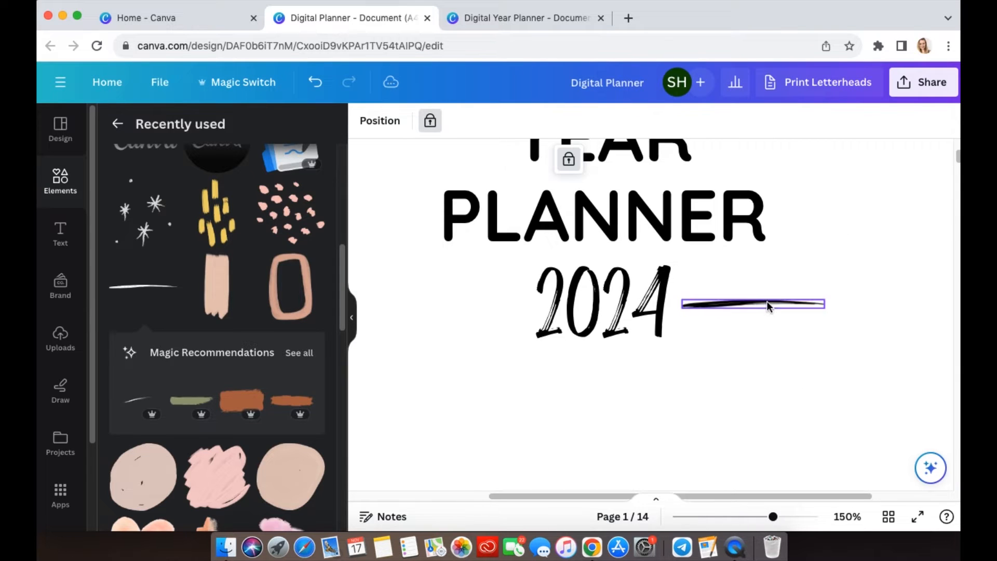
click(768, 305)
drag(812, 305, 743, 323)
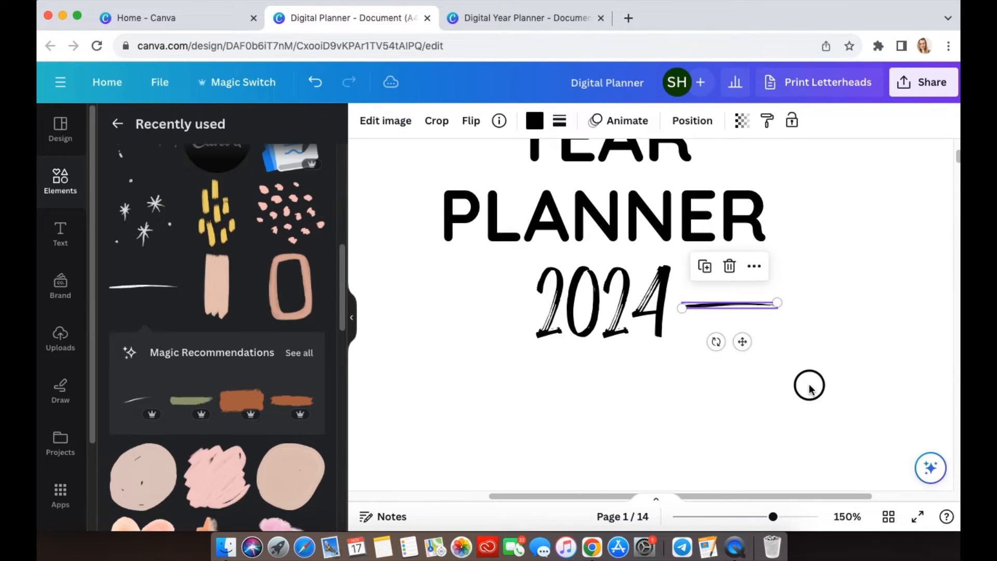
click(809, 445)
key(super+plus)
click(817, 297)
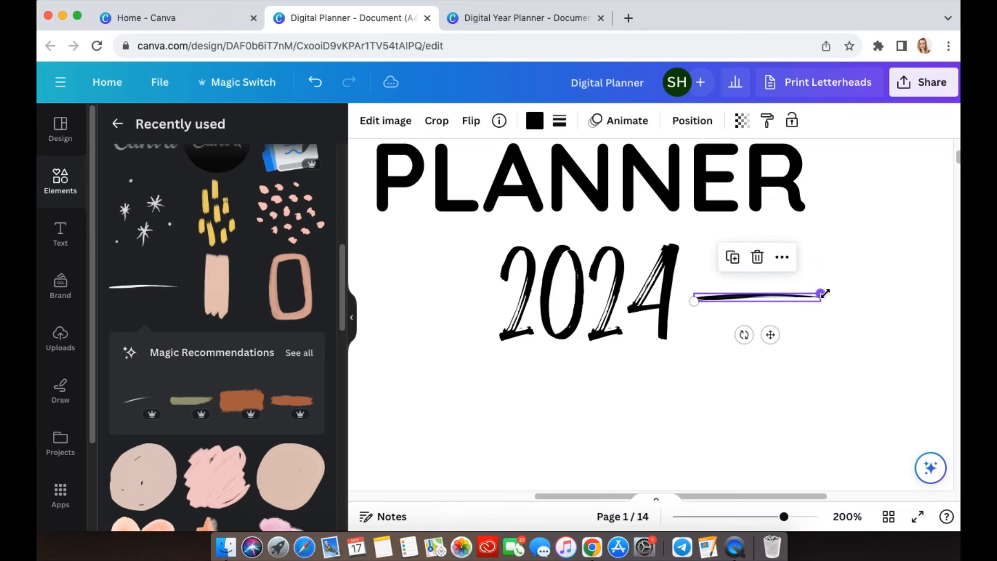
mouse_move(821, 297)
mouse_down()
mouse_move(803, 303)
mouse_move(810, 298)
mouse_up()
click(787, 322)
- Duplicate the brush line, place the copy directly below the original and flip it horizontally
click(789, 304)
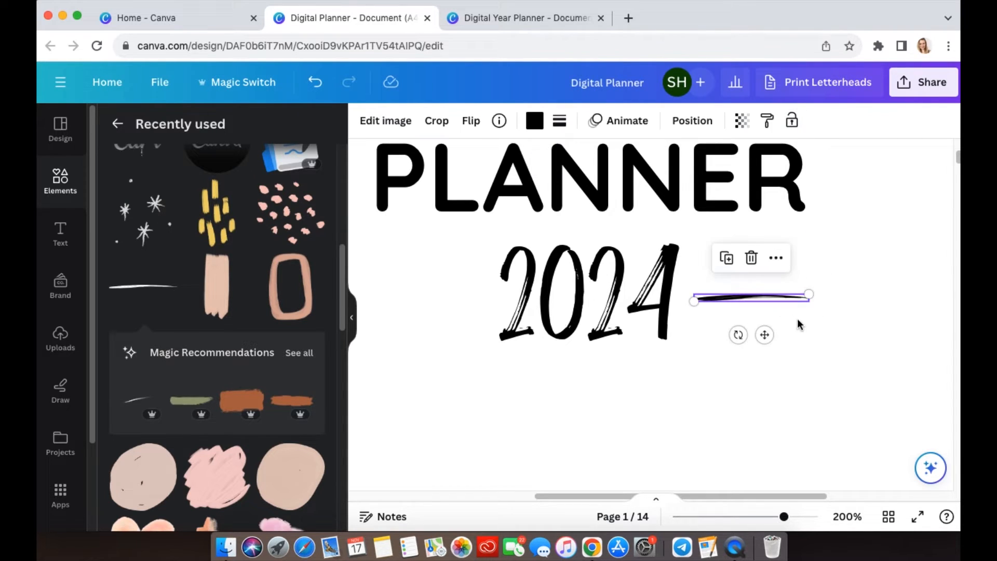
key(super+d)
drag(737, 324, 712, 353)
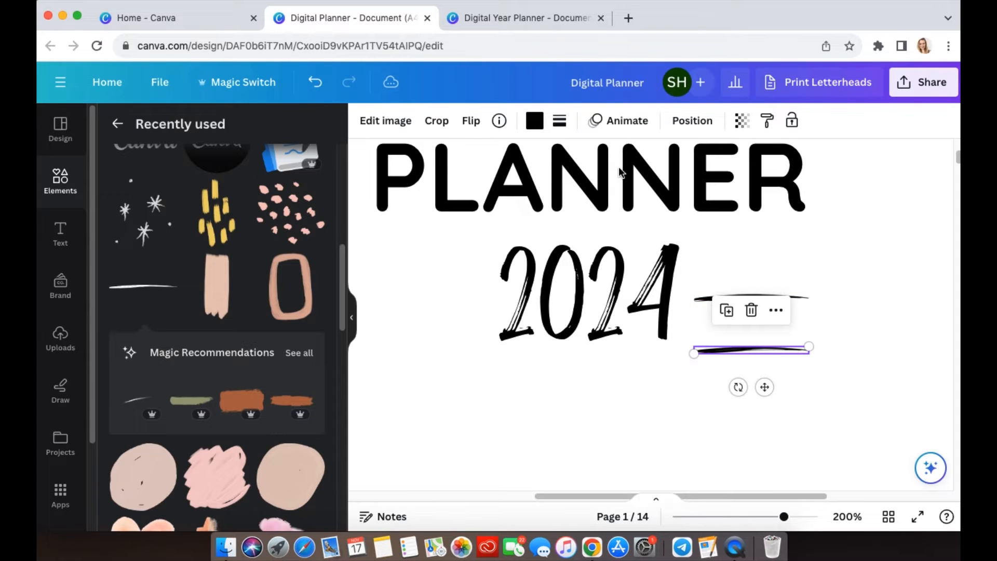
click(471, 122)
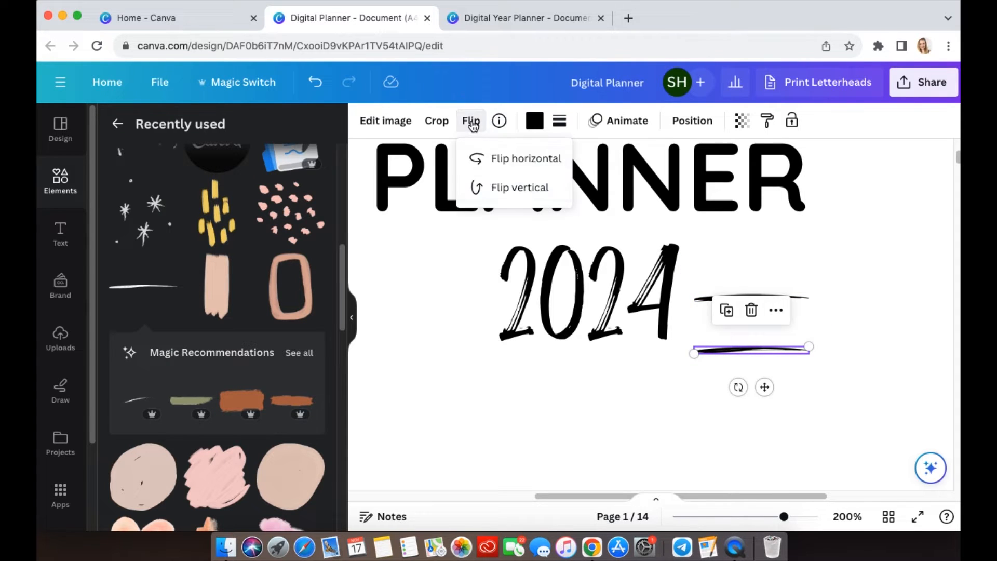
click(517, 158)
click(815, 383)
- Move the flipped line to the left of 2024, level with the original and aligned with PLANNER's left edge
drag(793, 356, 659, 299)
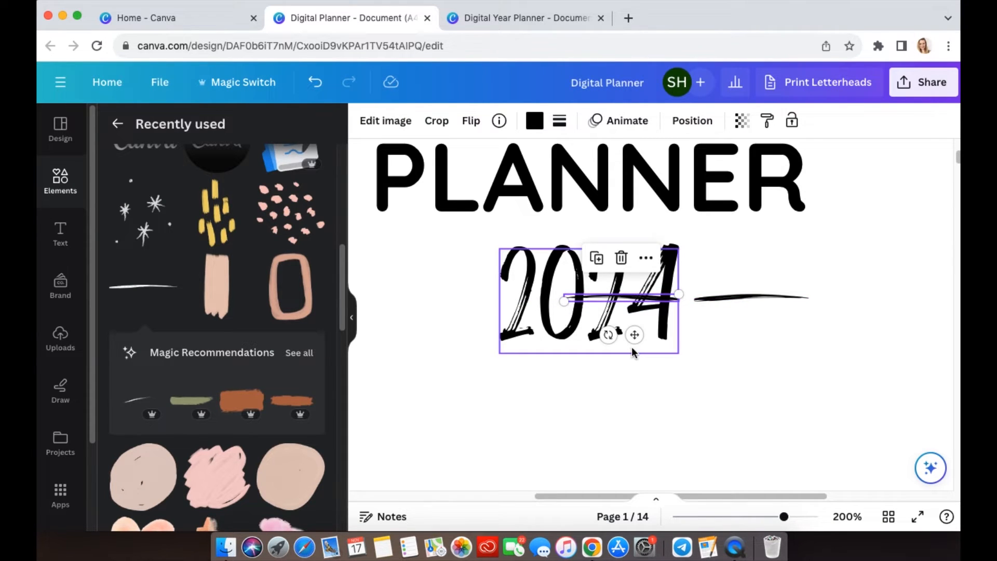
mouse_move(635, 334)
mouse_down()
mouse_move(435, 302)
mouse_move(448, 302)
mouse_up()
click(860, 454)
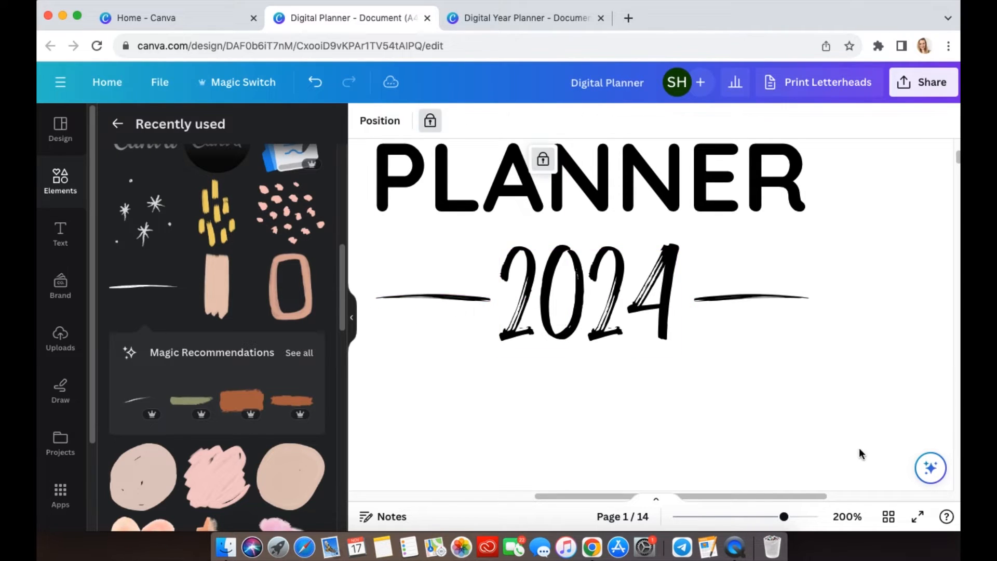
- Turn on the rulers and guides and clear all existing guides from the design
scroll(843, 399, down, 10)
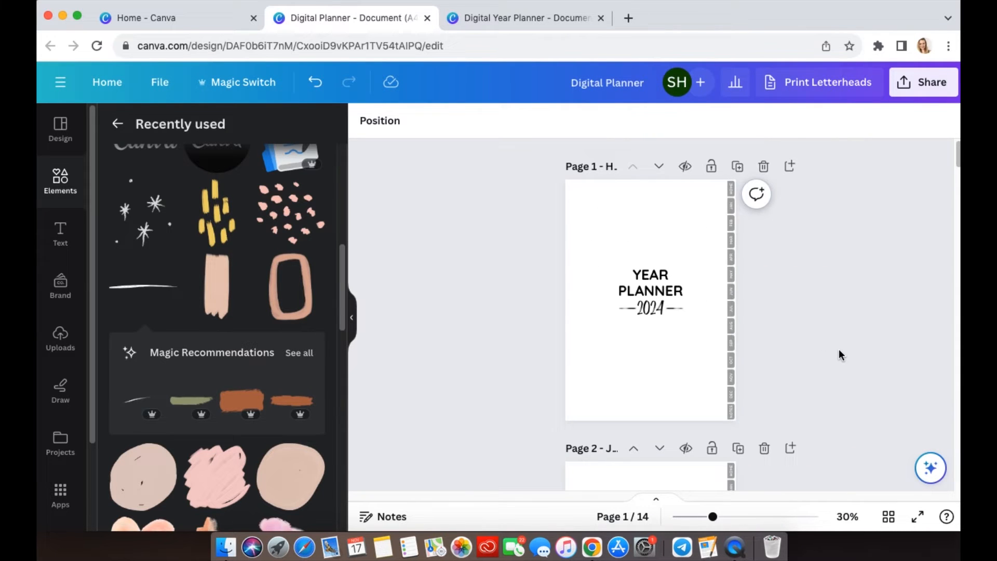
scroll(840, 348, up, 5)
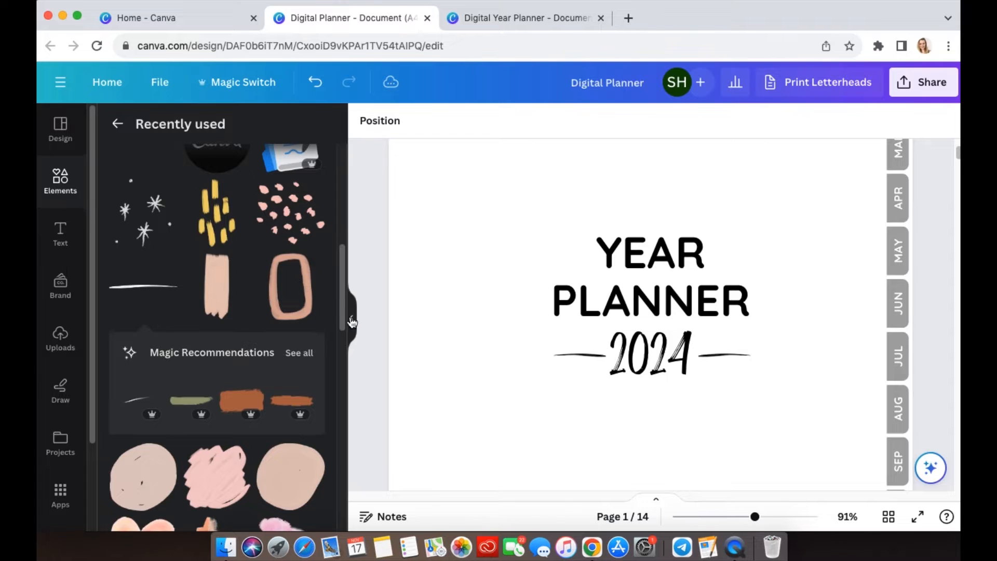
click(352, 322)
click(160, 83)
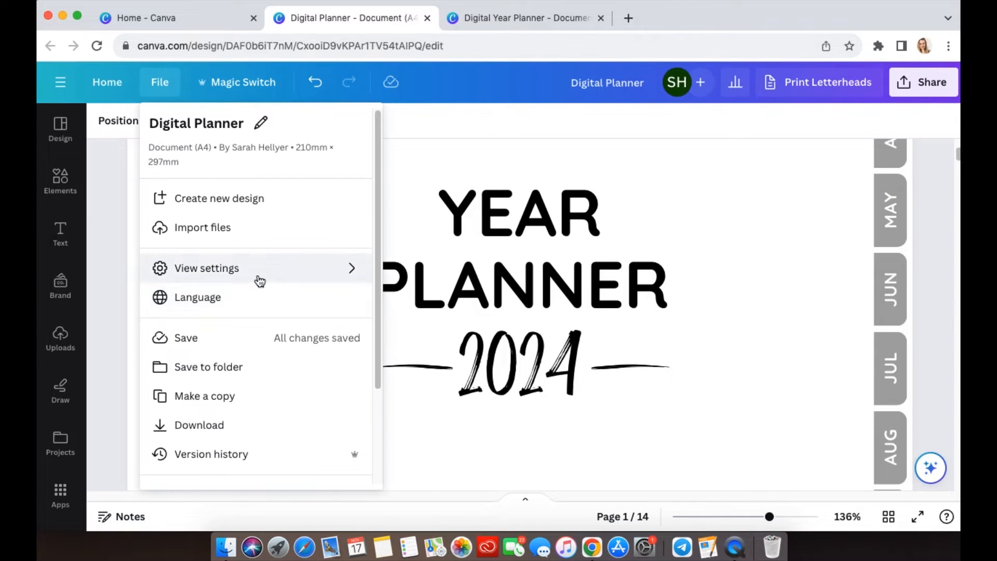
mouse_move(258, 280)
click(510, 286)
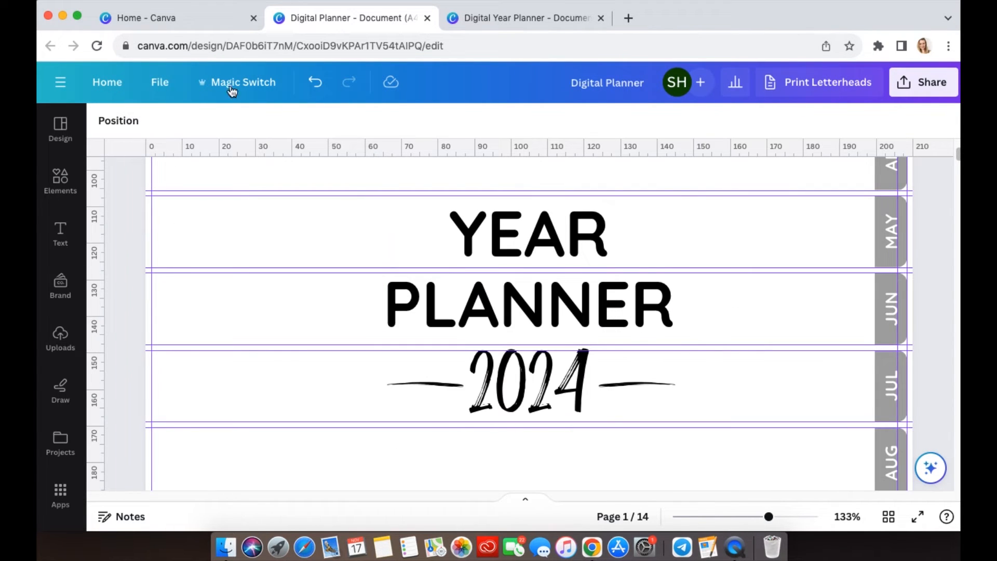
click(159, 82)
mouse_move(186, 266)
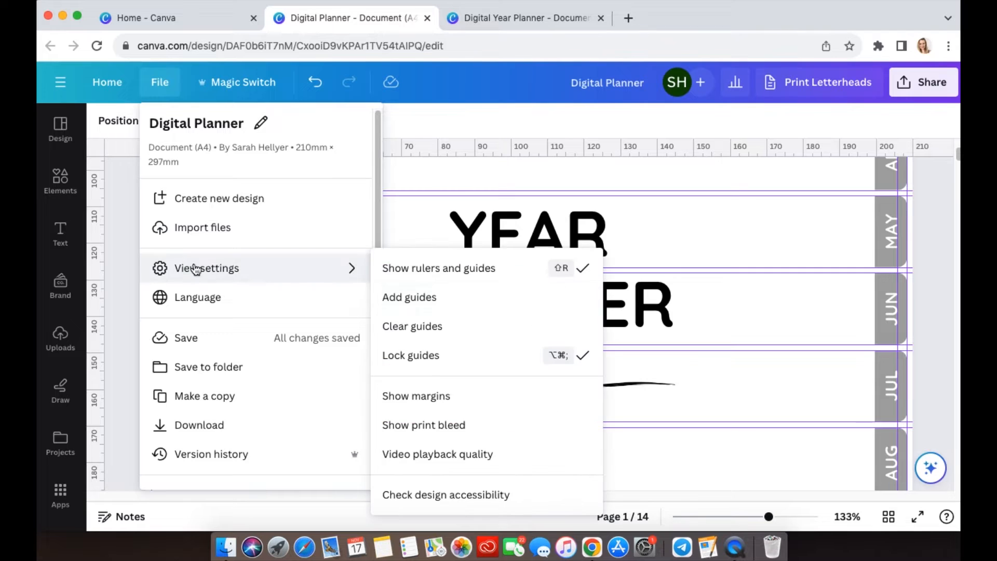
click(410, 327)
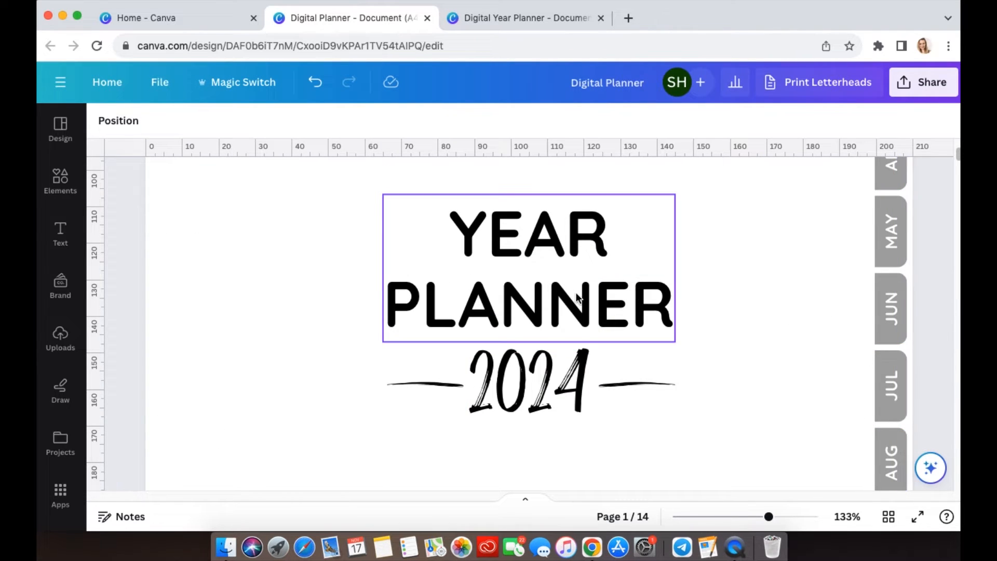
- Add a square shape to the cover page and move it against the page's left edge beside the title
scroll(654, 410, down, 5)
scroll(653, 410, down, 3)
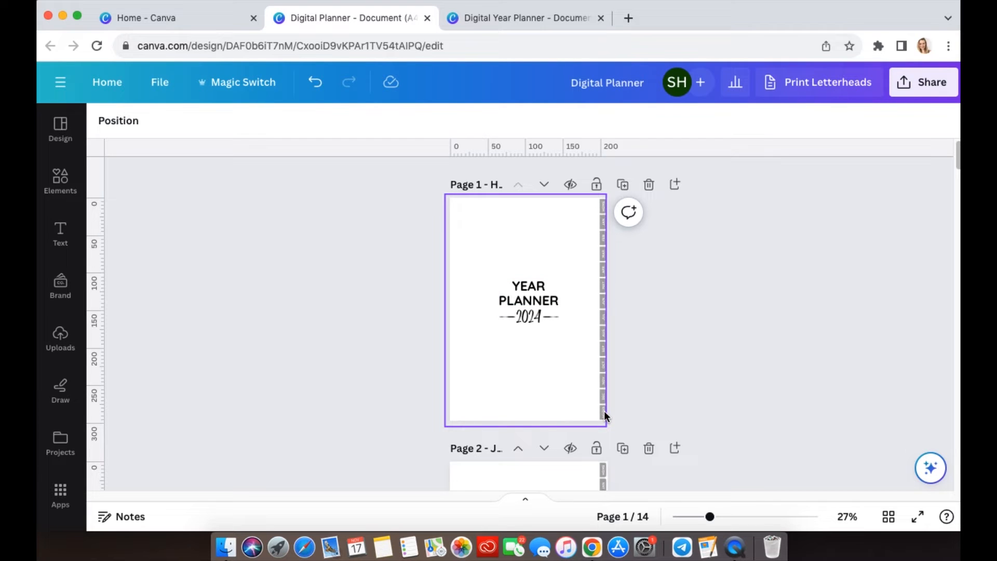
scroll(796, 370, up, 5)
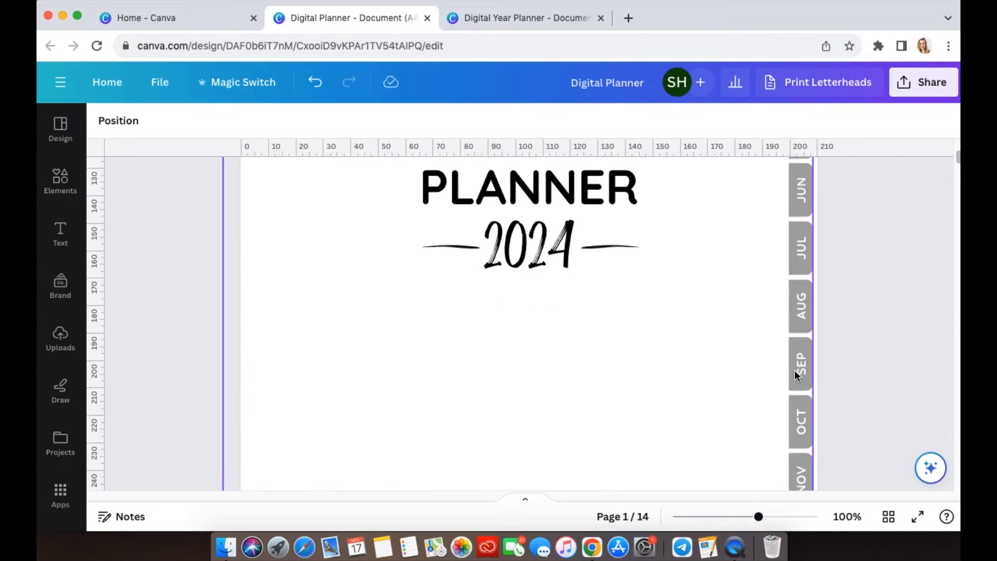
scroll(718, 364, up, 7)
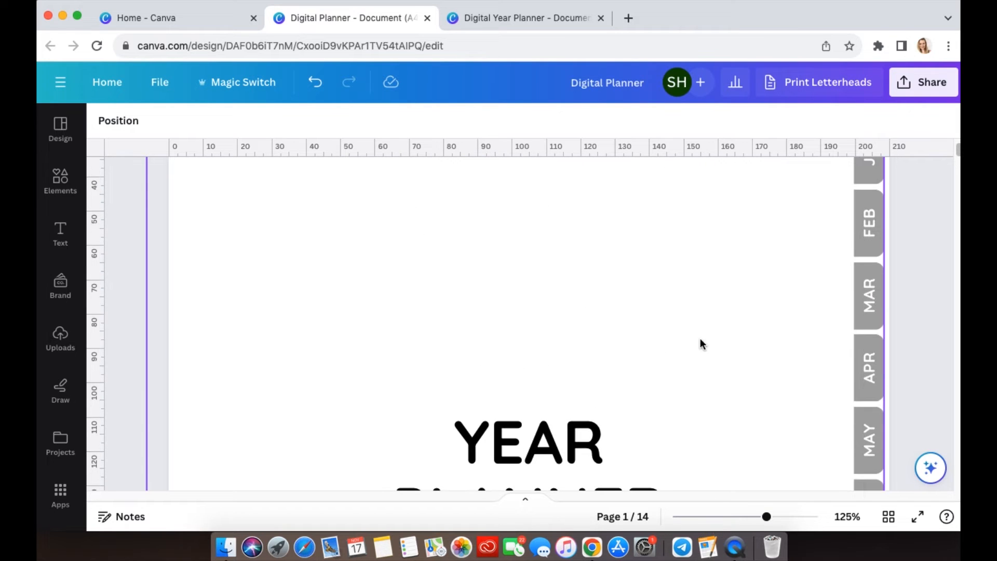
click(59, 186)
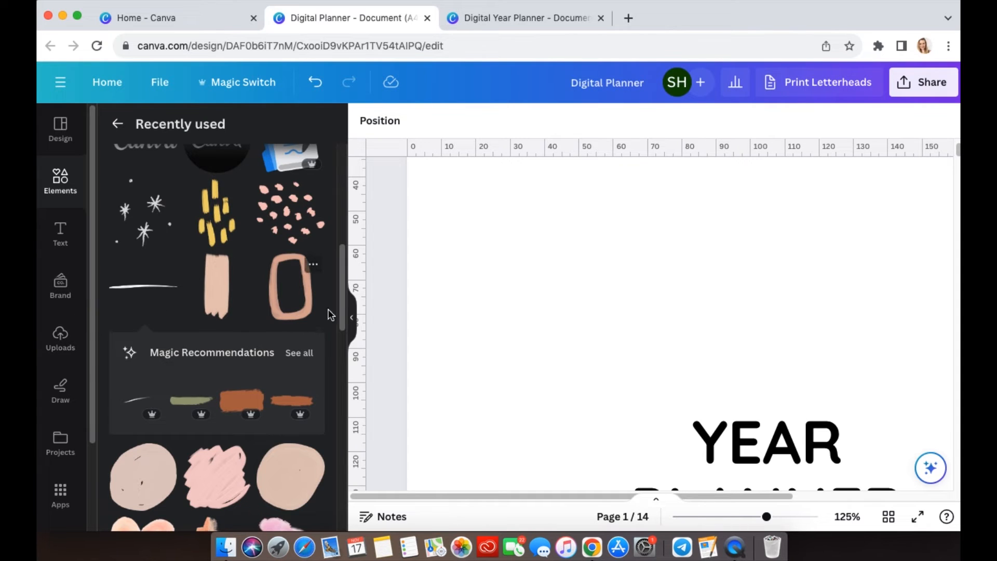
scroll(64, 366, down, 2)
scroll(65, 367, up, 2)
click(117, 127)
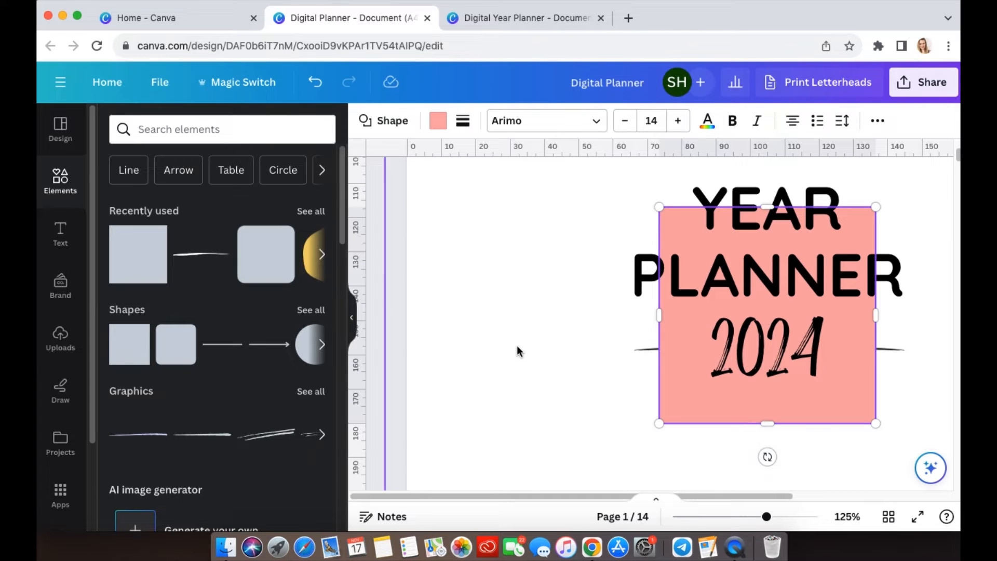
click(351, 321)
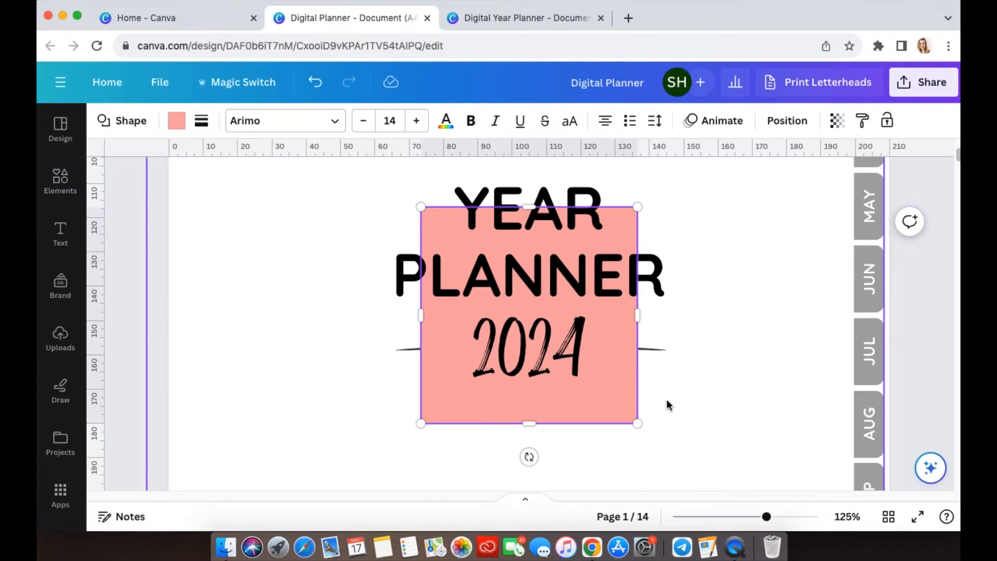
drag(602, 386, 358, 411)
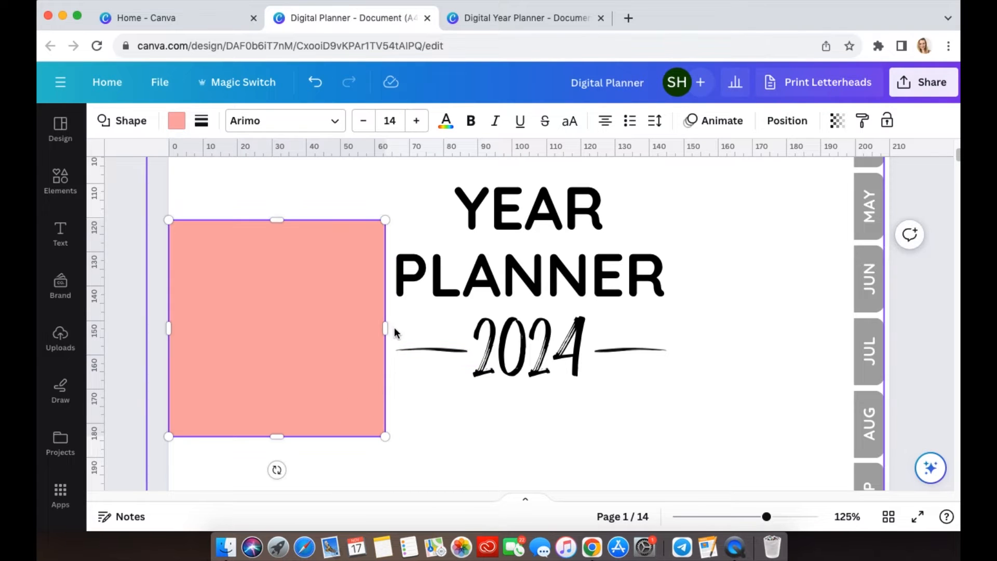
- Stretch the square to about 199.5 mm wide, up to the month tabs, and place a vertical guide at its centre
drag(385, 327, 850, 329)
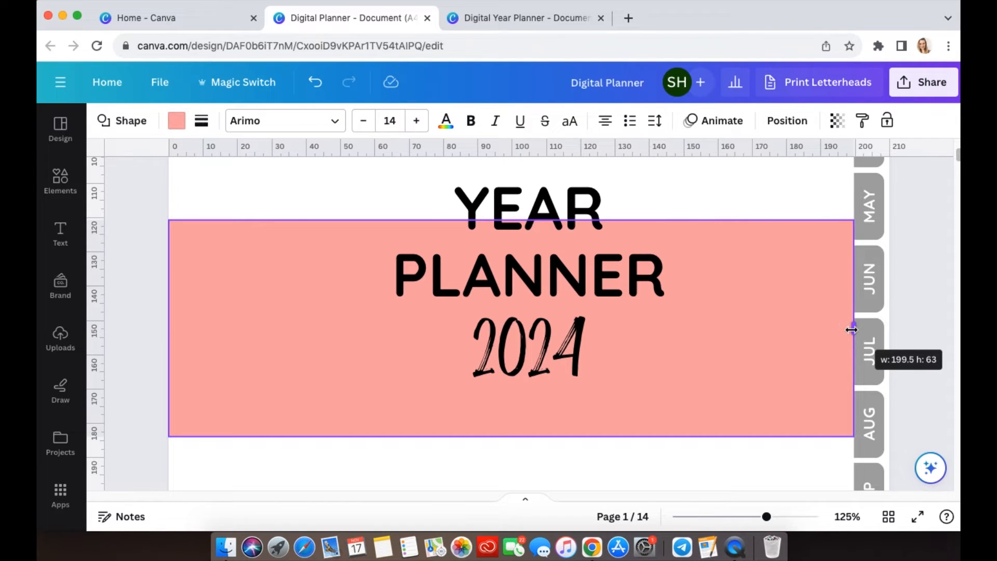
drag(852, 329, 854, 329)
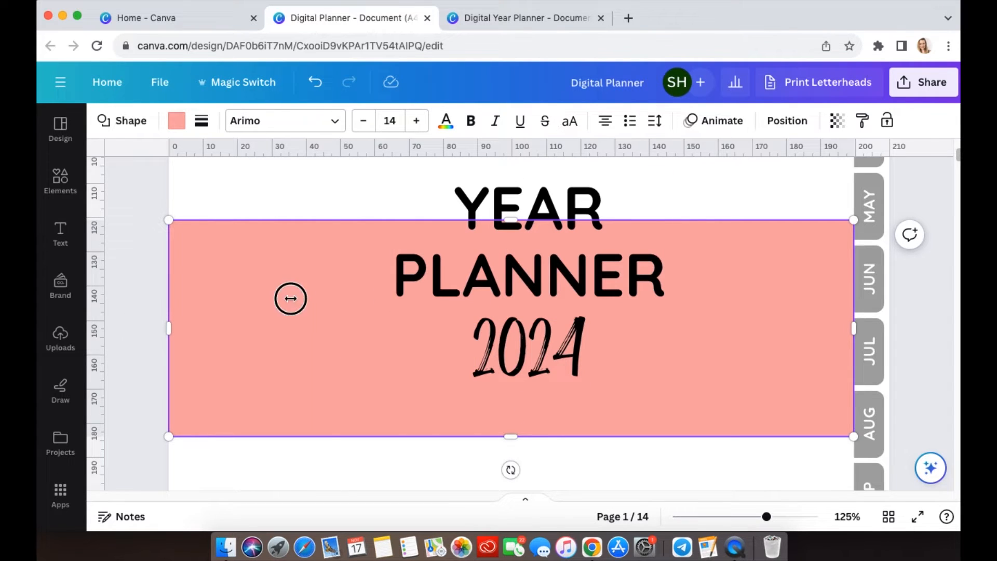
drag(290, 298, 509, 273)
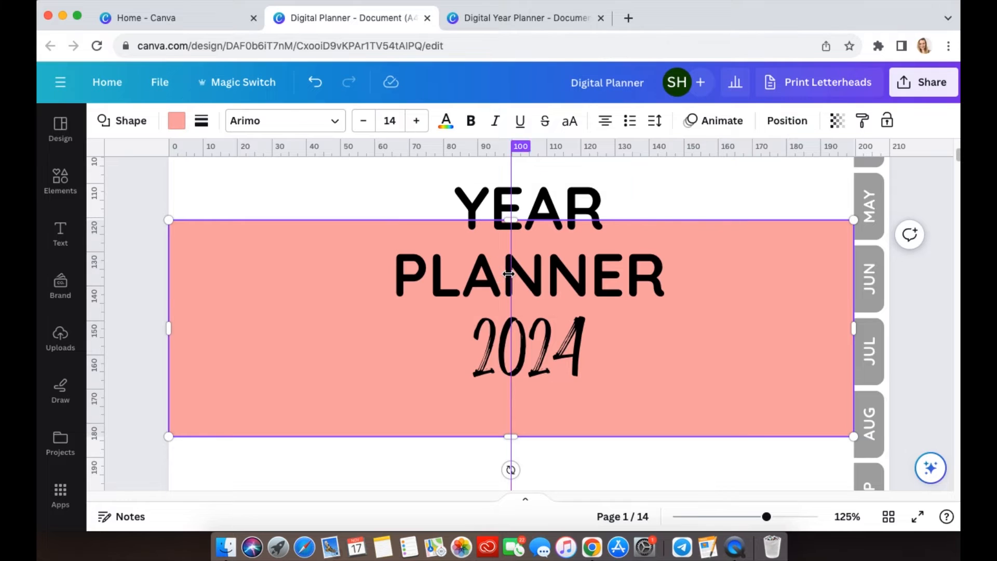
click(913, 383)
- Narrow the rectangle from its right side to about 177 mm wide and centre it on the vertical guide
click(796, 355)
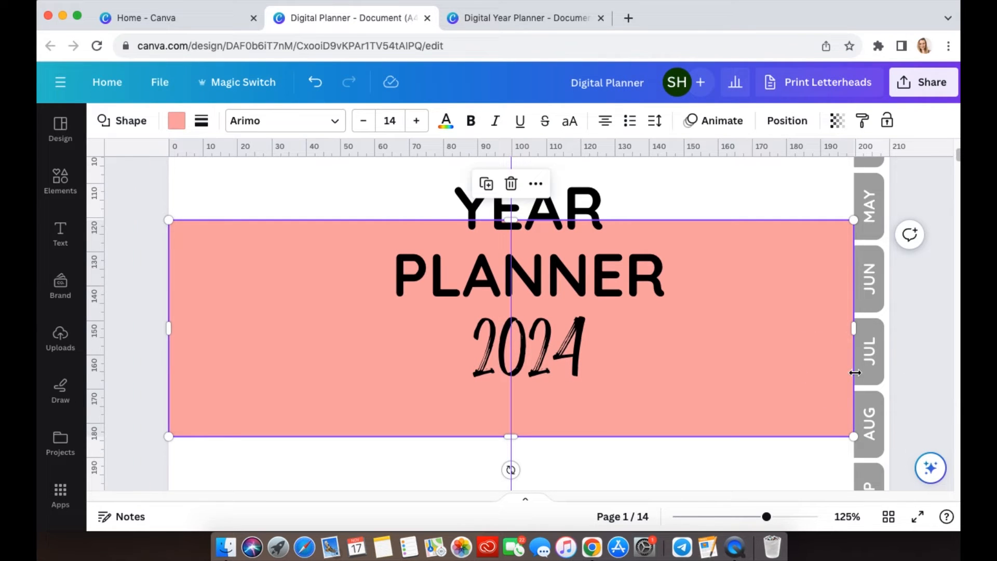
drag(855, 329, 797, 355)
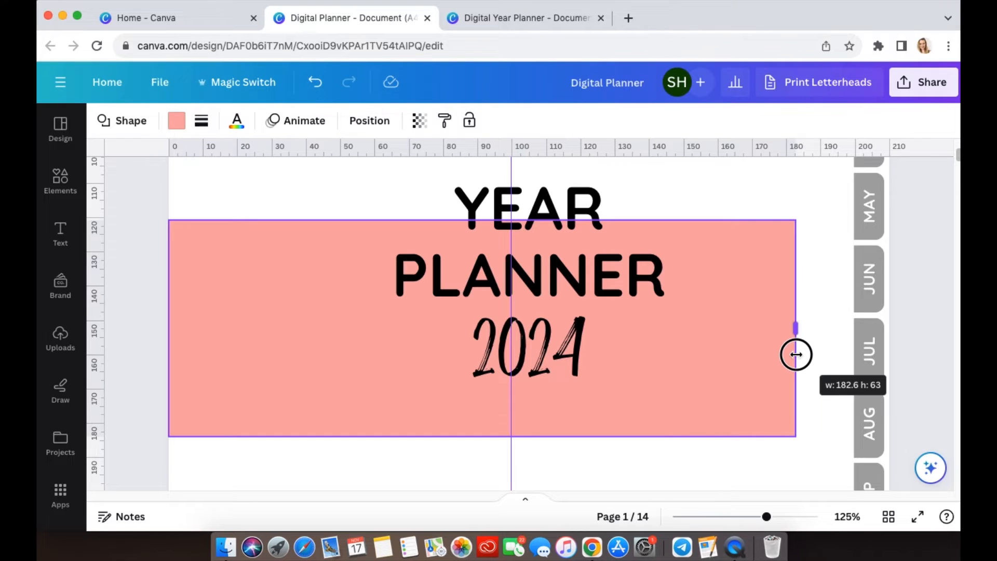
drag(797, 355, 791, 350)
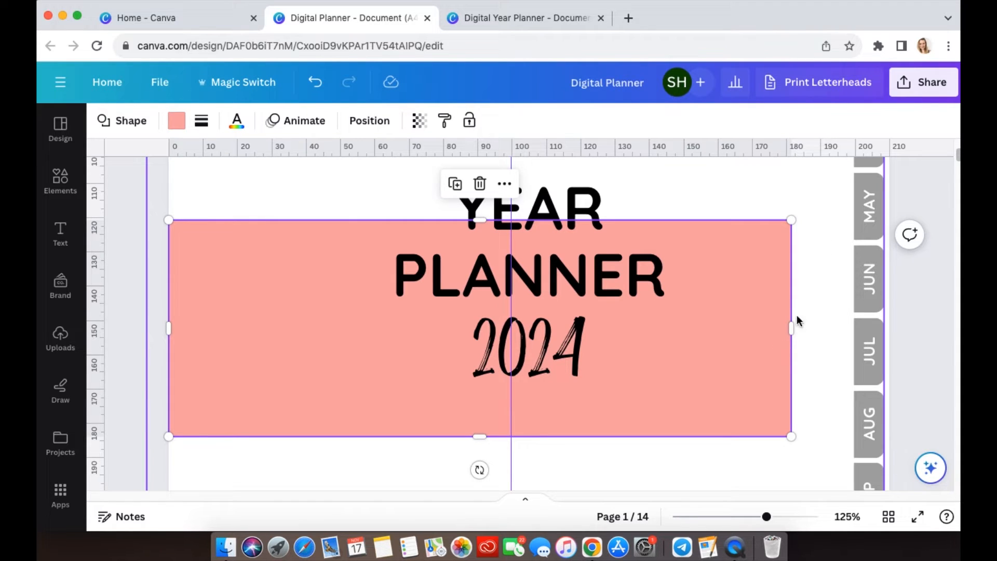
drag(792, 328, 777, 330)
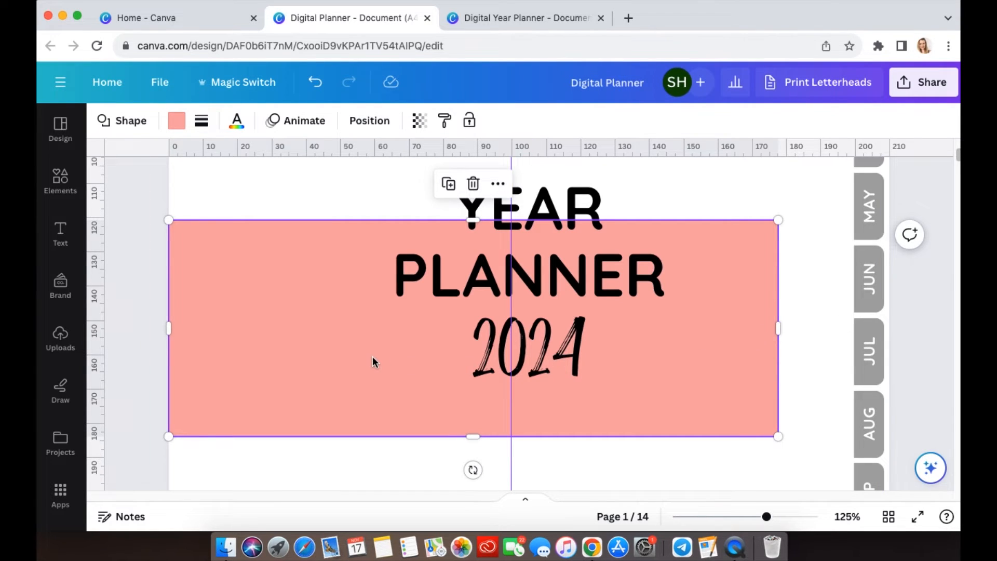
drag(373, 357, 408, 362)
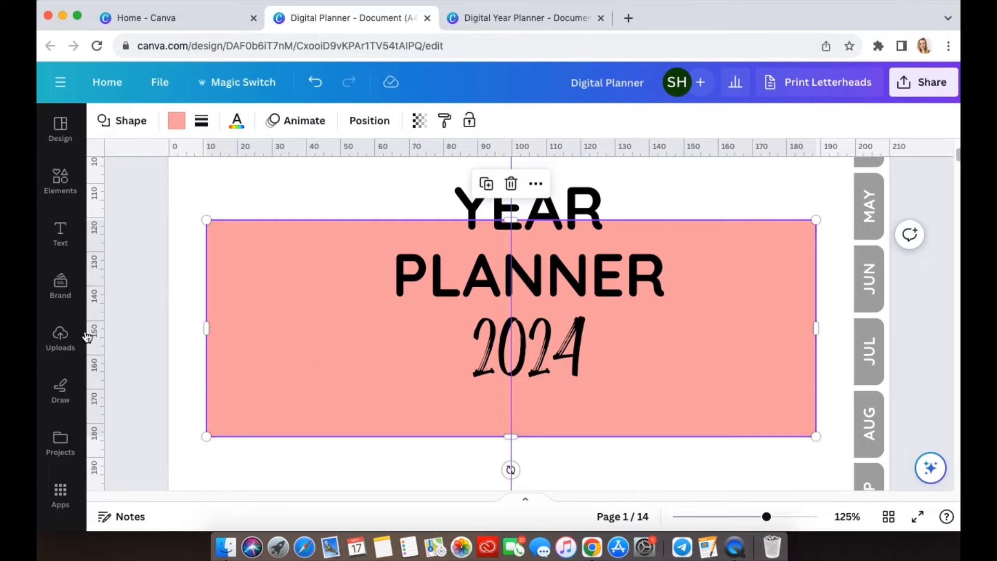
- Place vertical margin guides along the rectangle's left and right edges, and delete the helper rectangle
drag(99, 330, 203, 330)
drag(105, 339, 817, 391)
key(Delete)
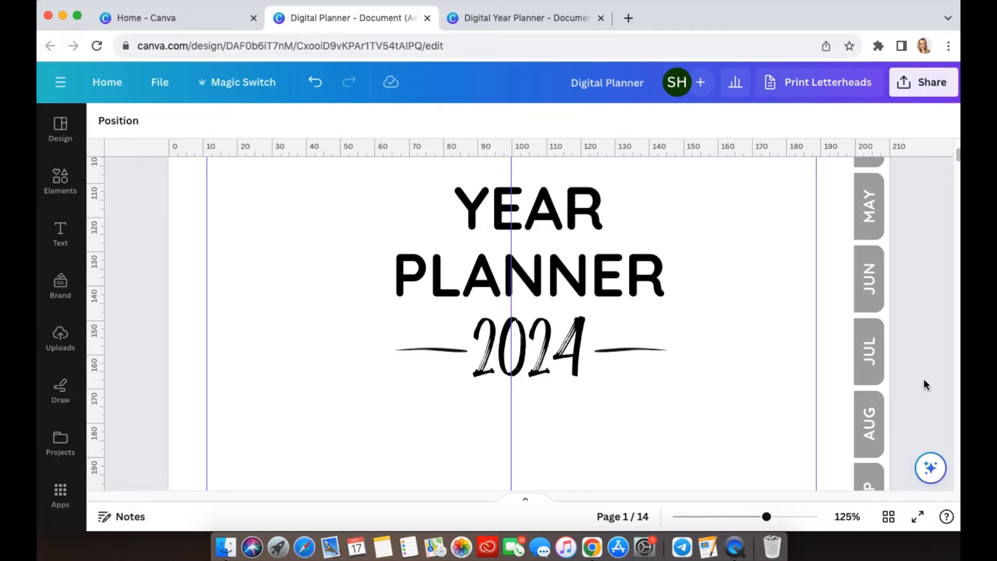
- Group the YEAR PLANNER title, 2024 and both brush lines, and centre the group on the middle vertical guide
drag(716, 415, 313, 166)
click(541, 429)
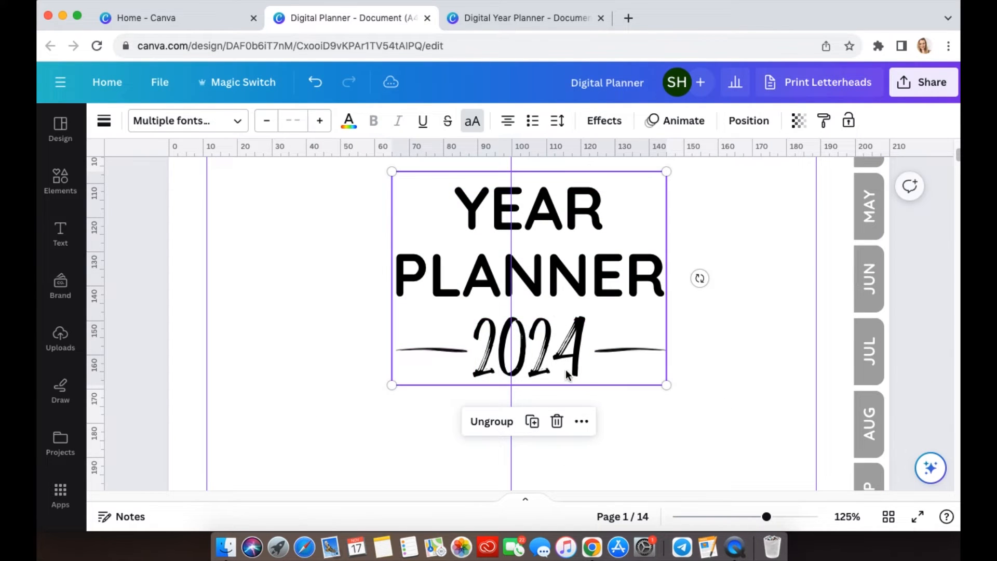
drag(571, 367, 554, 369)
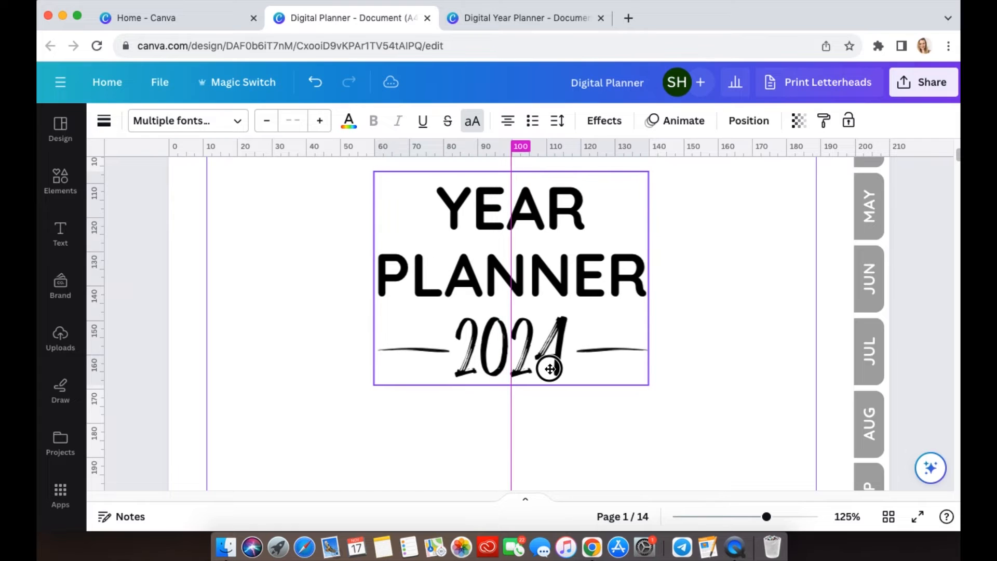
click(710, 432)
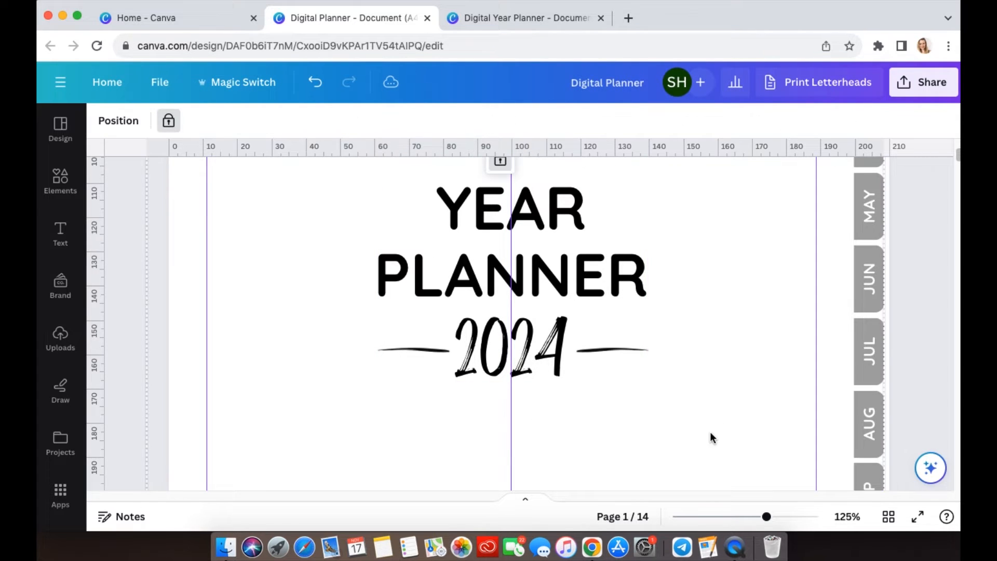
- Compare the cover with the finished Digital Year Planner design, and align the title group to the vertical middle of the page
key(super+minus)
key(super+minus)
key(super+minus)
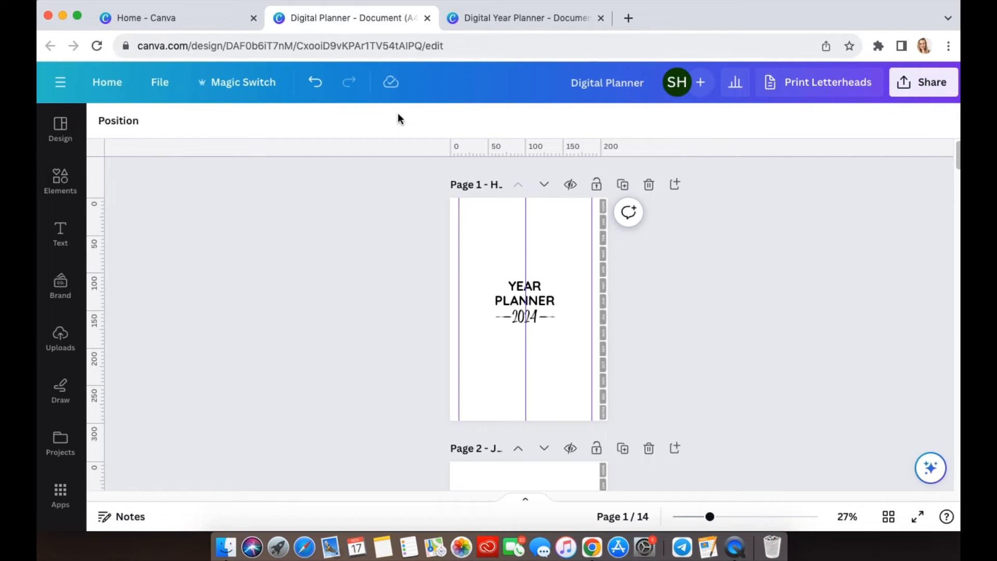
click(508, 23)
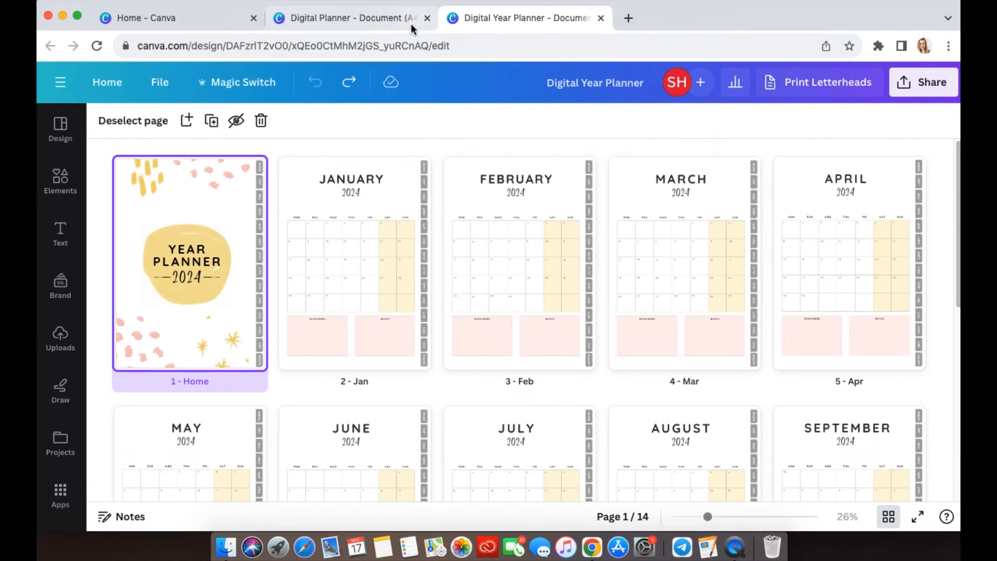
click(383, 20)
drag(410, 258, 570, 367)
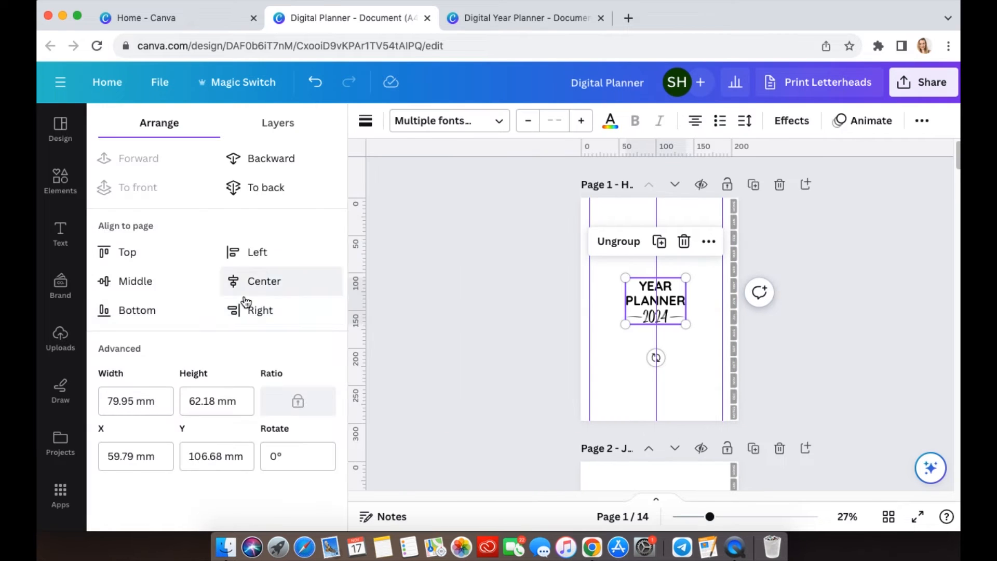
click(136, 282)
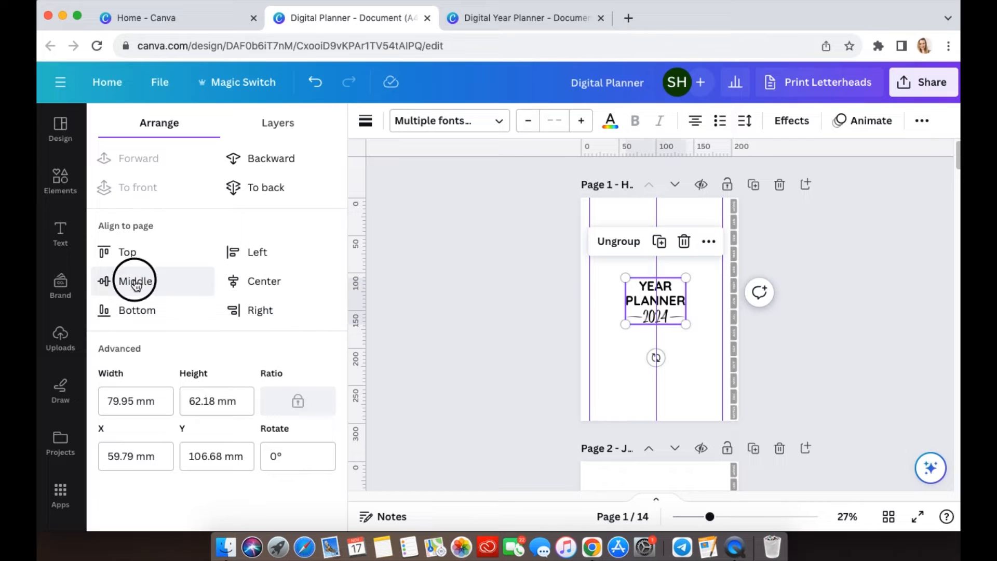
click(816, 390)
click(819, 393)
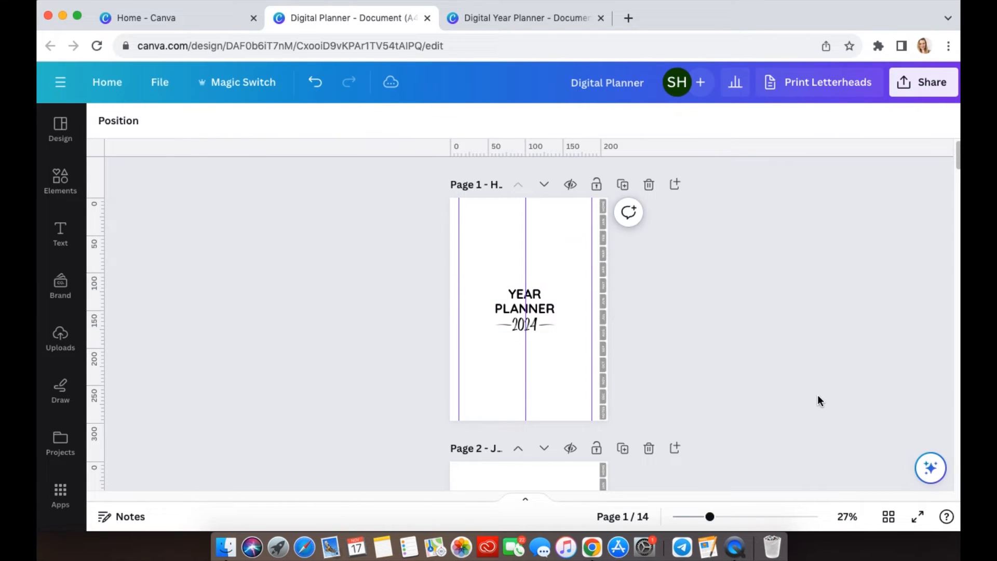
- Add the yellow round paint blob from the recently used elements to the planner's cover page
key(super+plus)
key(super+plus)
scroll(718, 379, up, 4)
scroll(714, 377, down, 2)
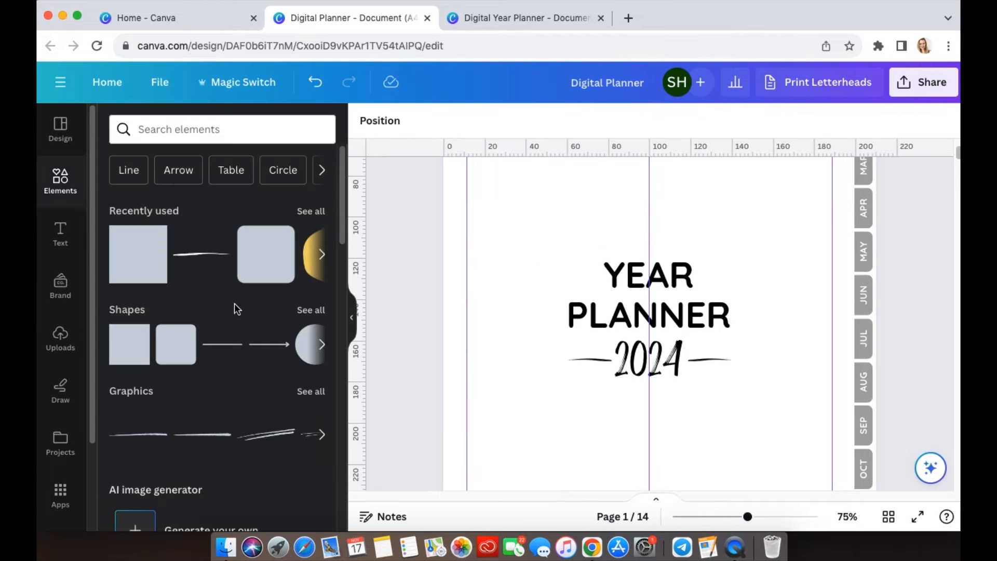
click(309, 210)
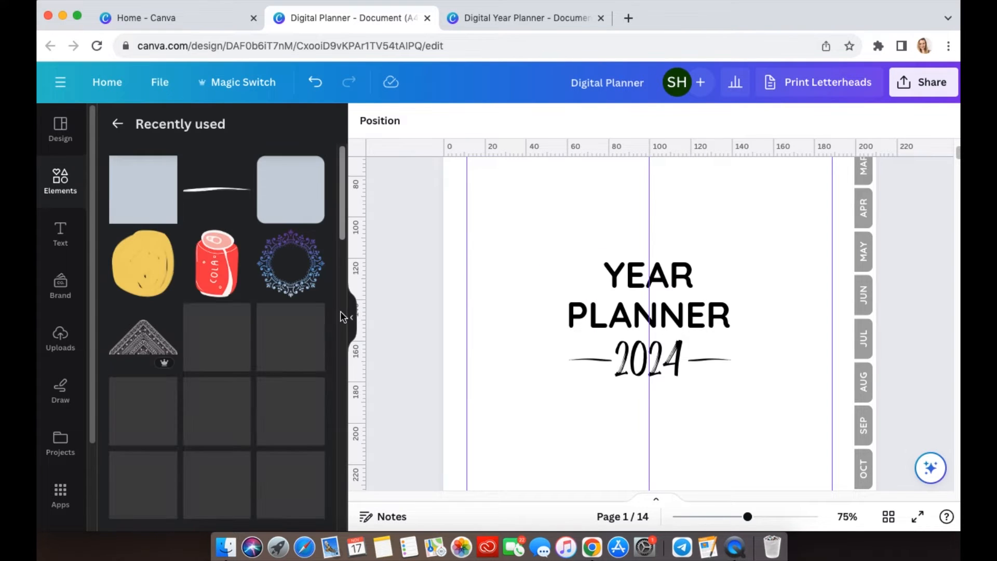
click(136, 279)
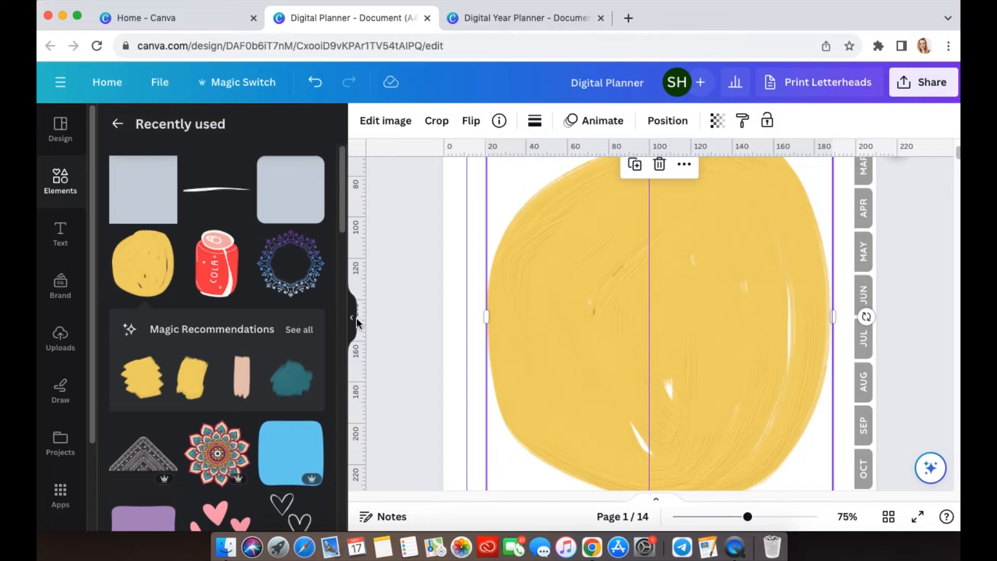
click(356, 317)
scroll(692, 378, down, 5)
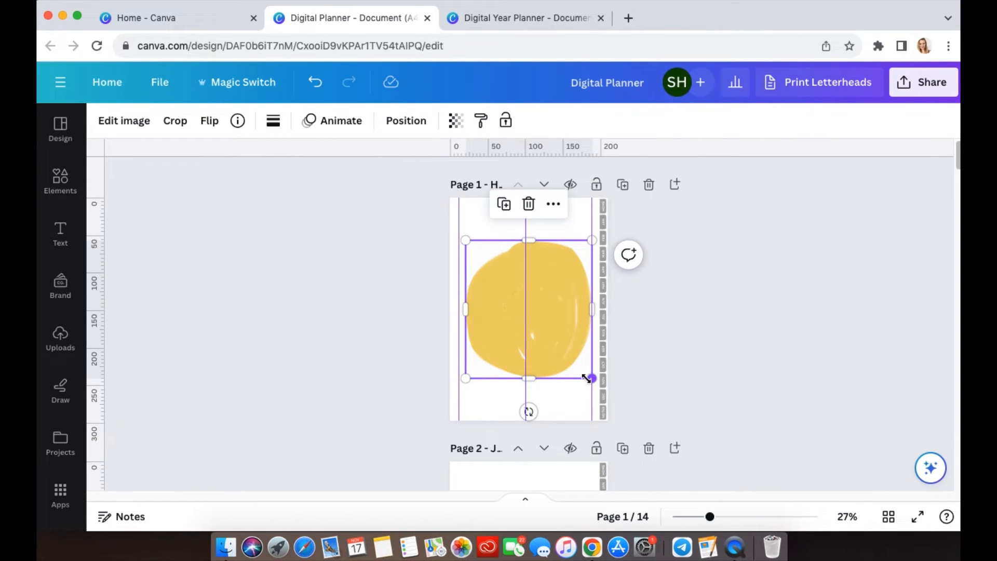
- Lock all the ruler guides through the view settings
click(160, 83)
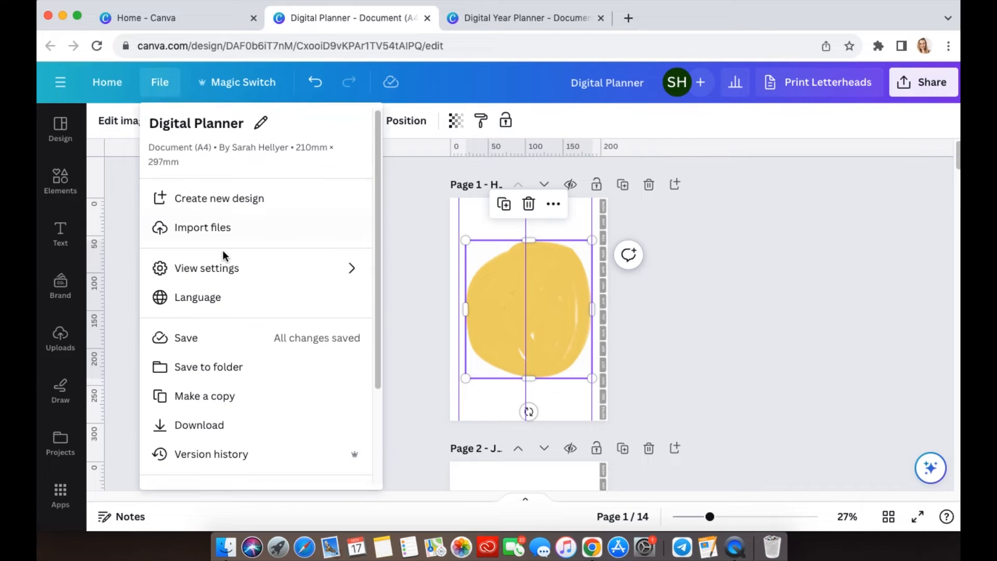
click(228, 270)
click(442, 364)
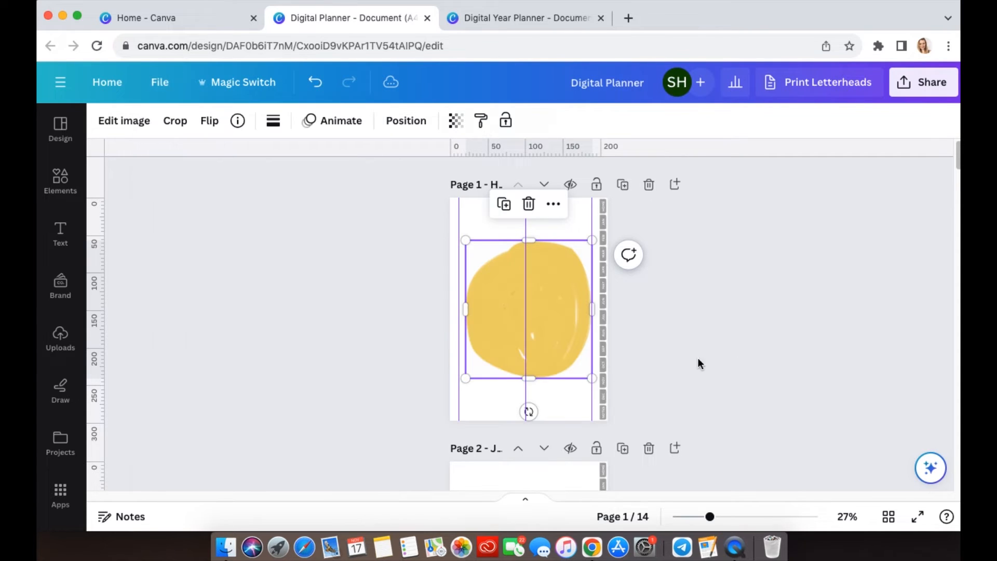
- Shrink the yellow paint blob, move it below the cover title and rotate it 90 degrees counterclockwise
drag(583, 367, 535, 314)
drag(499, 283, 555, 283)
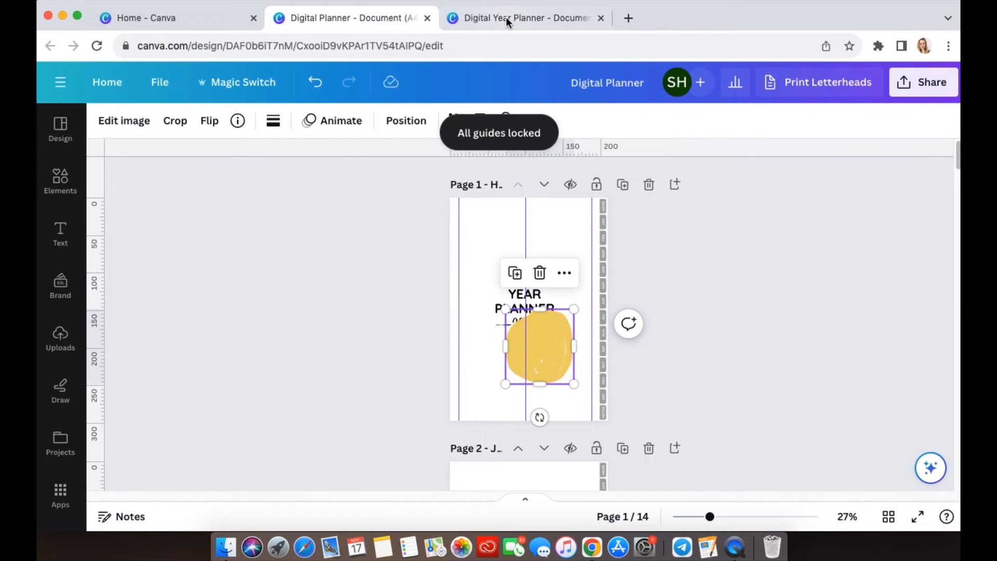
click(506, 17)
click(373, 17)
drag(540, 418, 572, 345)
click(732, 404)
scroll(732, 405, up, 5)
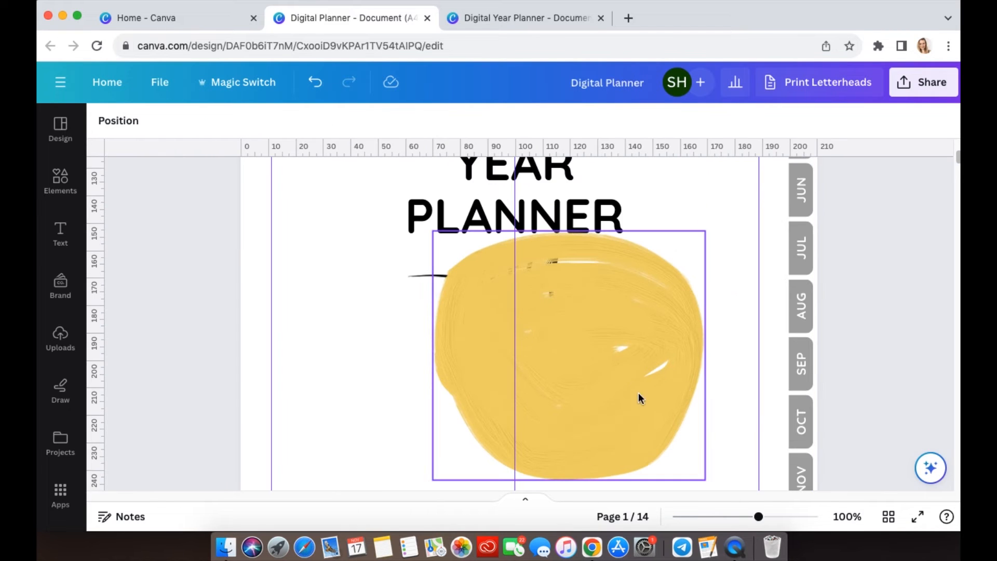
- Move the yellow blob over the cover title and enlarge it to about 135 mm wide
drag(638, 393, 515, 320)
scroll(695, 370, up, 3)
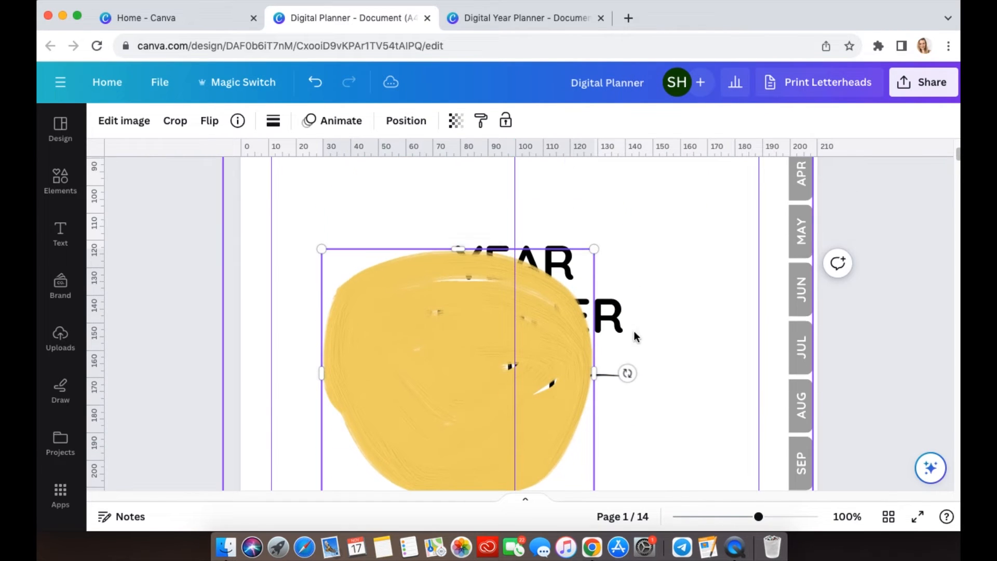
drag(594, 248, 691, 157)
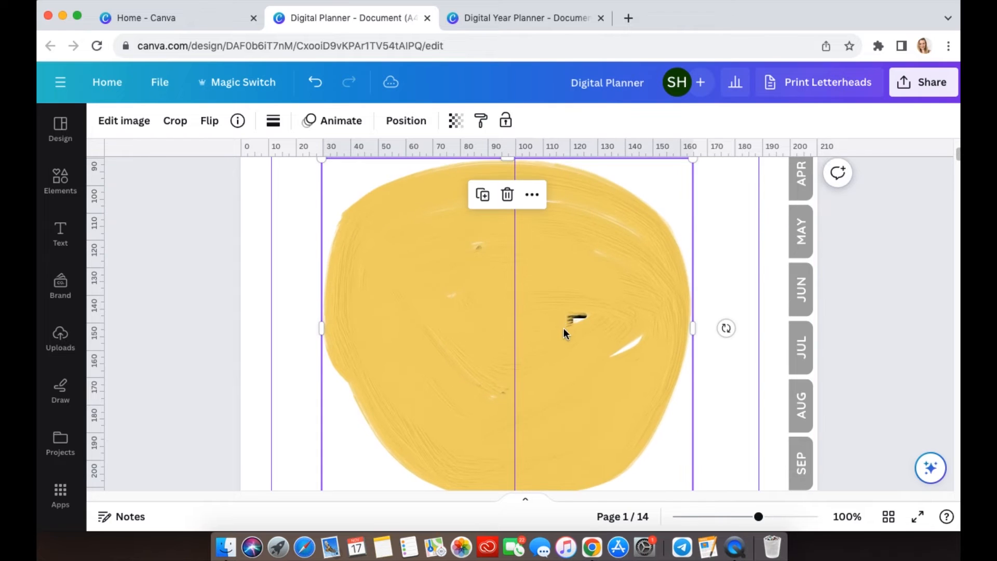
- Try sending the yellow blob to the back of the cover page's layers
right_click(563, 329)
mouse_move(653, 255)
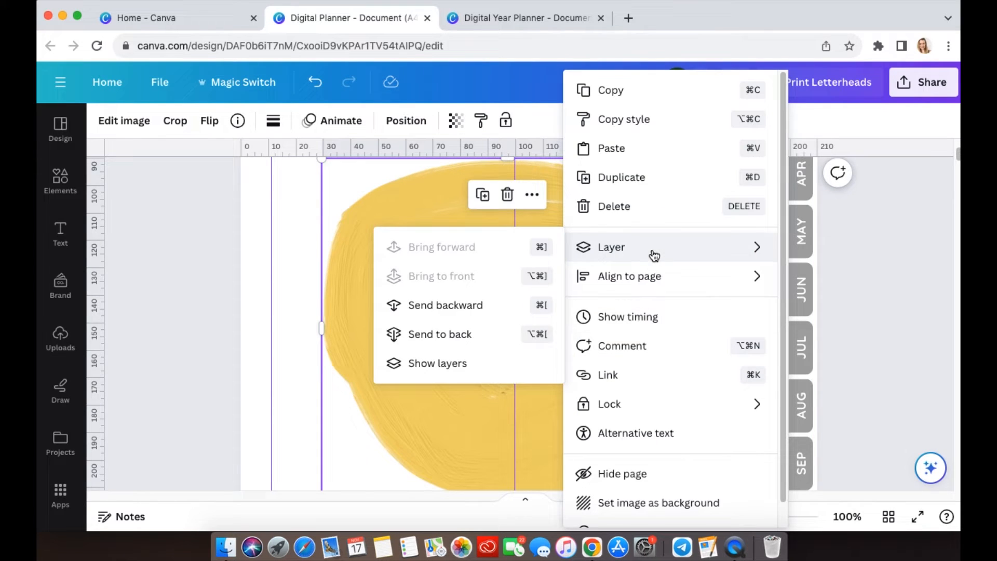
click(438, 334)
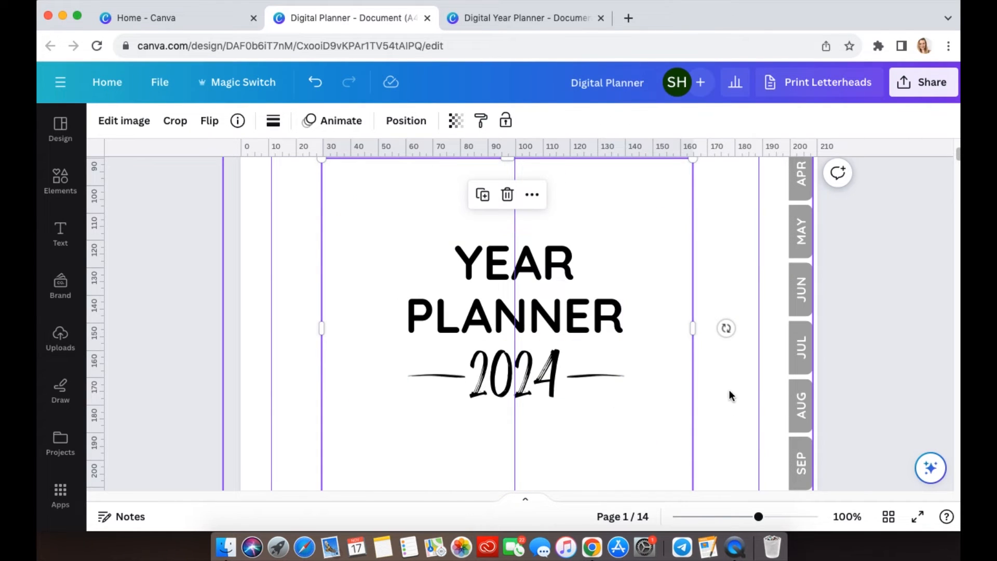
key(super+z)
- Move the yellow blob down off the title and bring the YEAR PLANNER title group to the front
drag(612, 364, 635, 403)
click(532, 264)
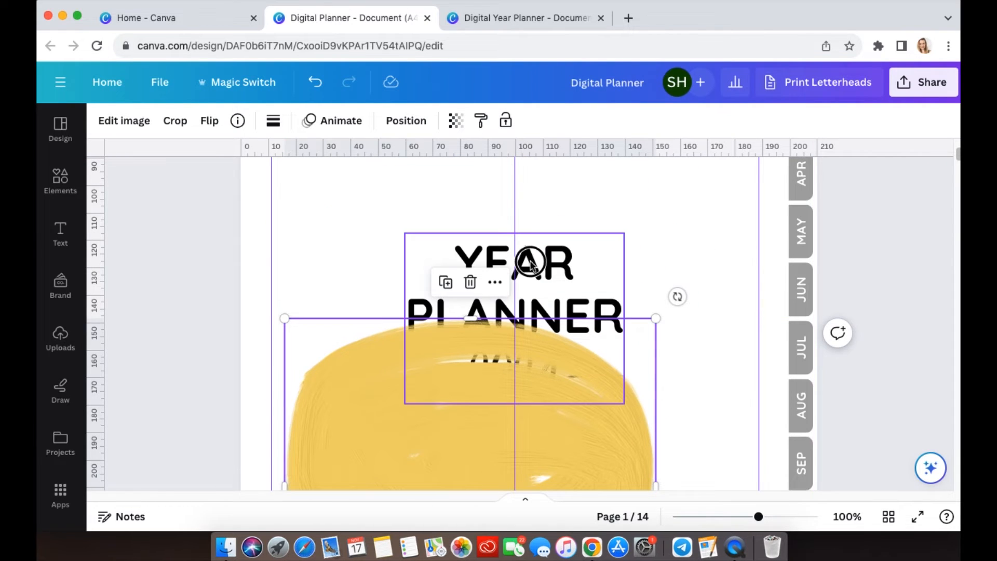
right_click(565, 263)
mouse_move(623, 254)
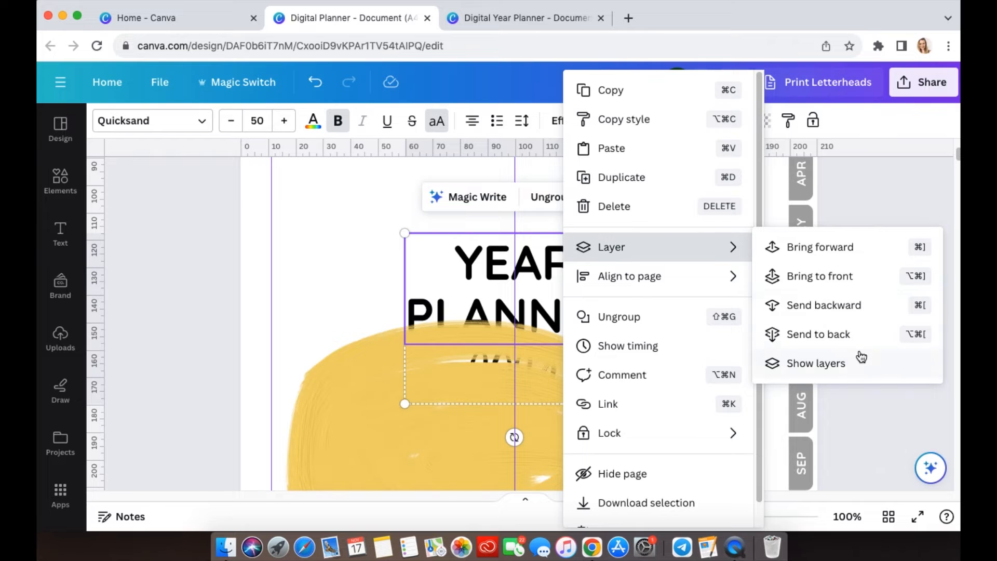
click(834, 275)
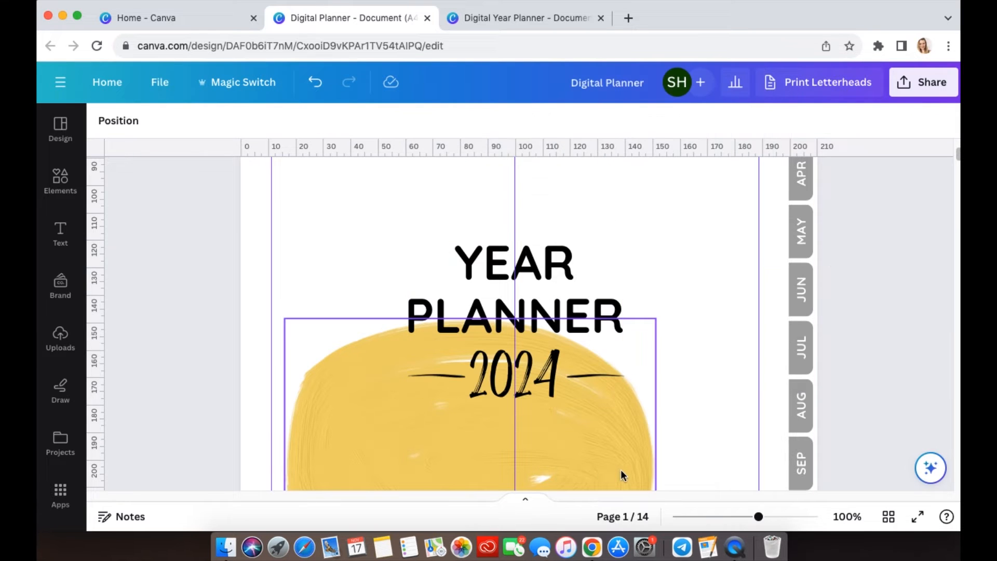
- Position the yellow blob behind the title, resize it to about 120 mm wide and centre it on the 100 mm guide
drag(621, 470, 668, 322)
key(super+minus)
key(super+minus)
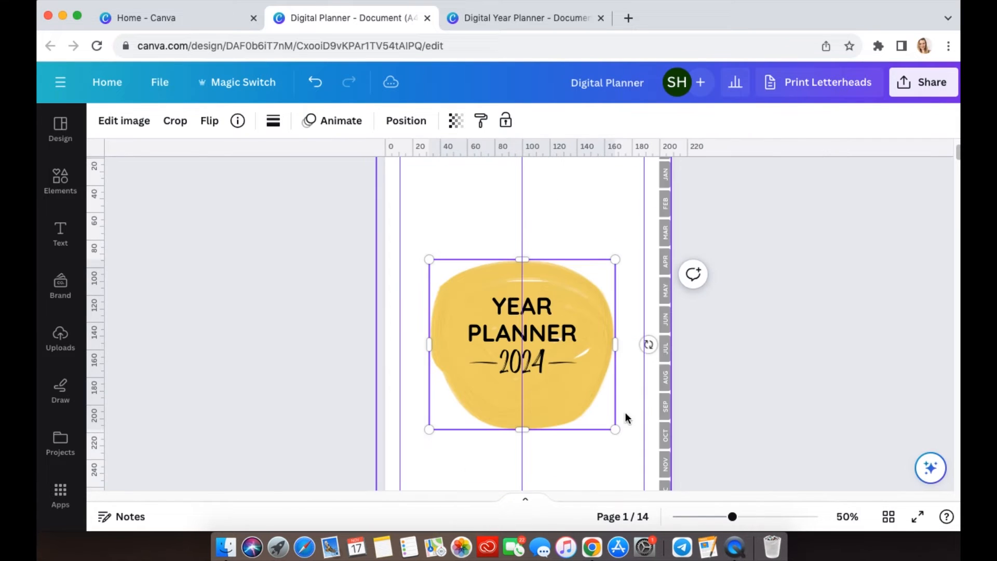
drag(611, 414, 556, 399)
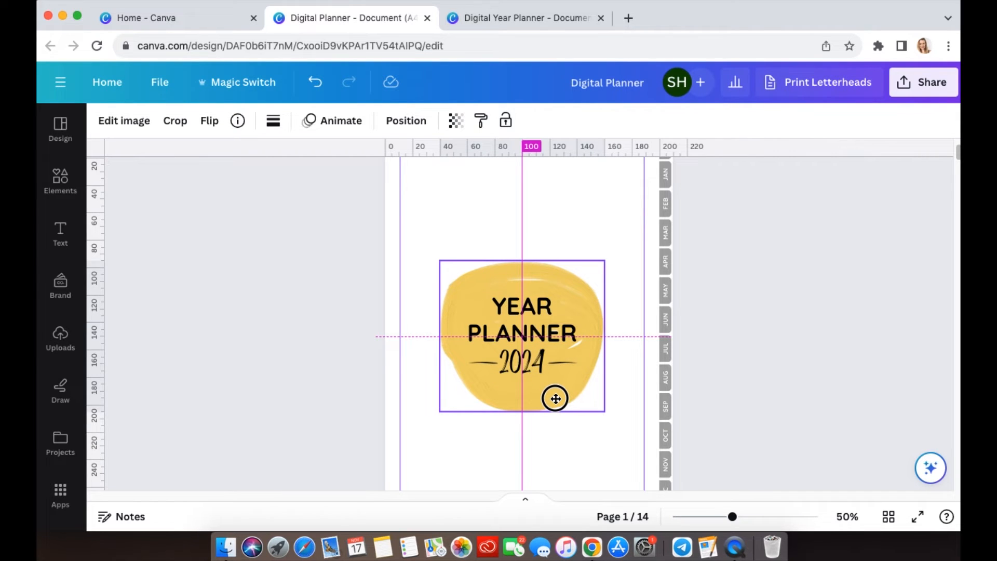
click(826, 415)
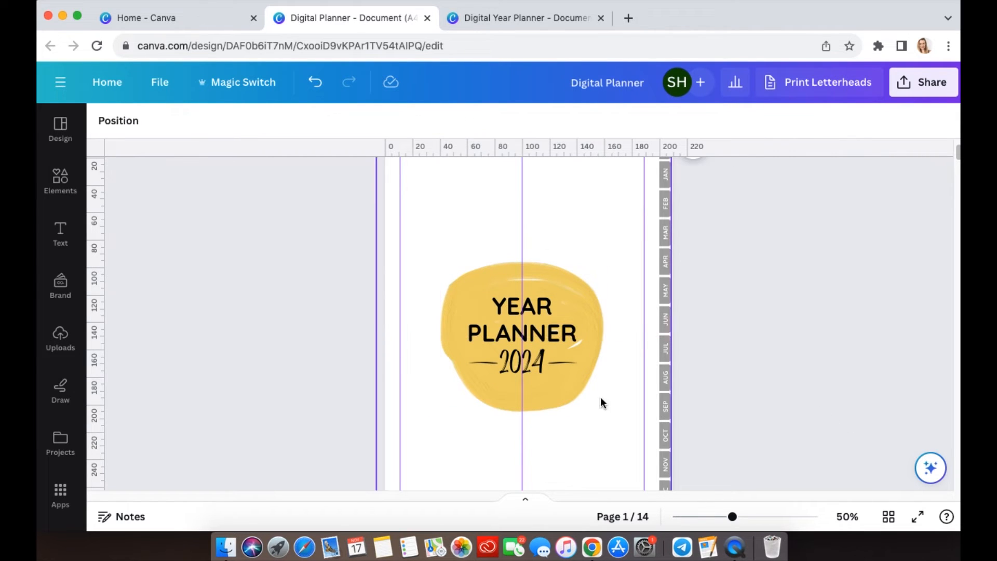
- Set the yellow blob's transparency to 70
click(572, 407)
click(461, 126)
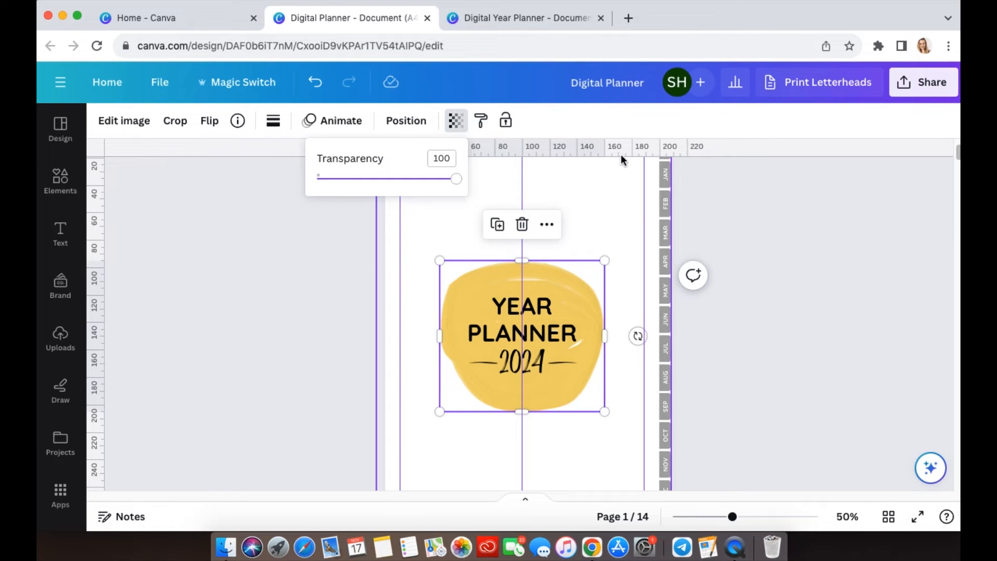
click(442, 159)
text(70)
key(Return)
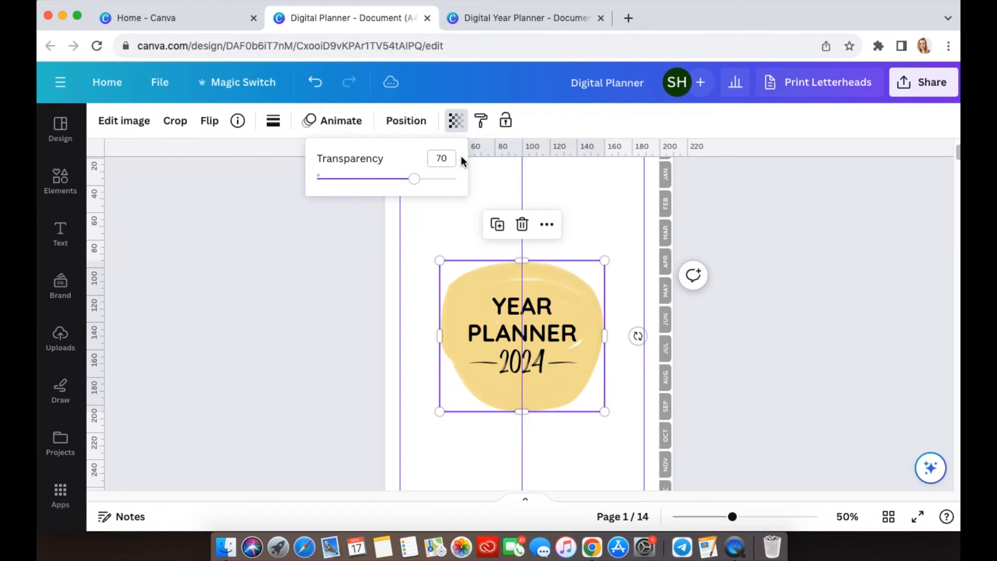
click(827, 440)
click(828, 438)
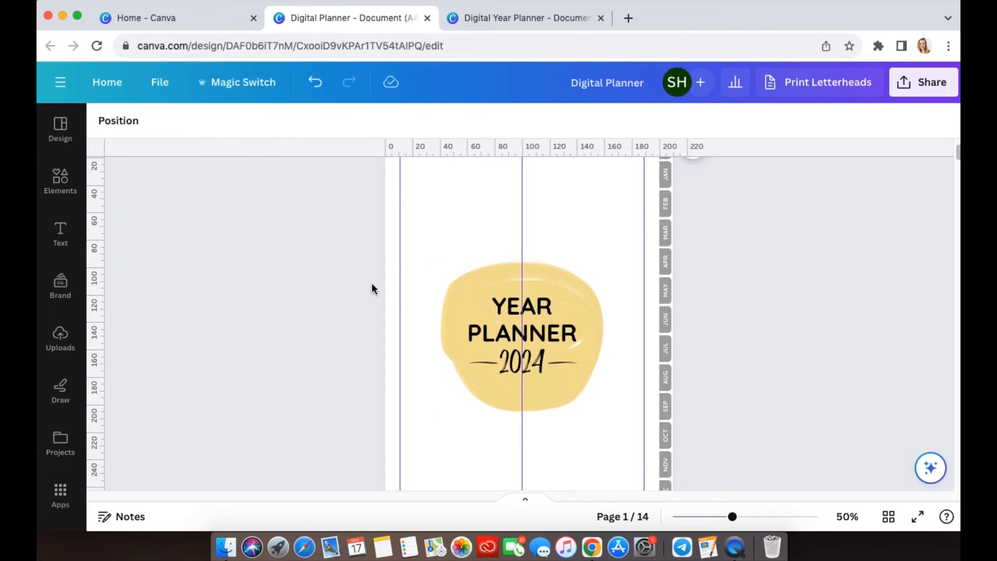
- Add the pink scattered-dabs graphic from the recently used elements to the cover page
click(57, 179)
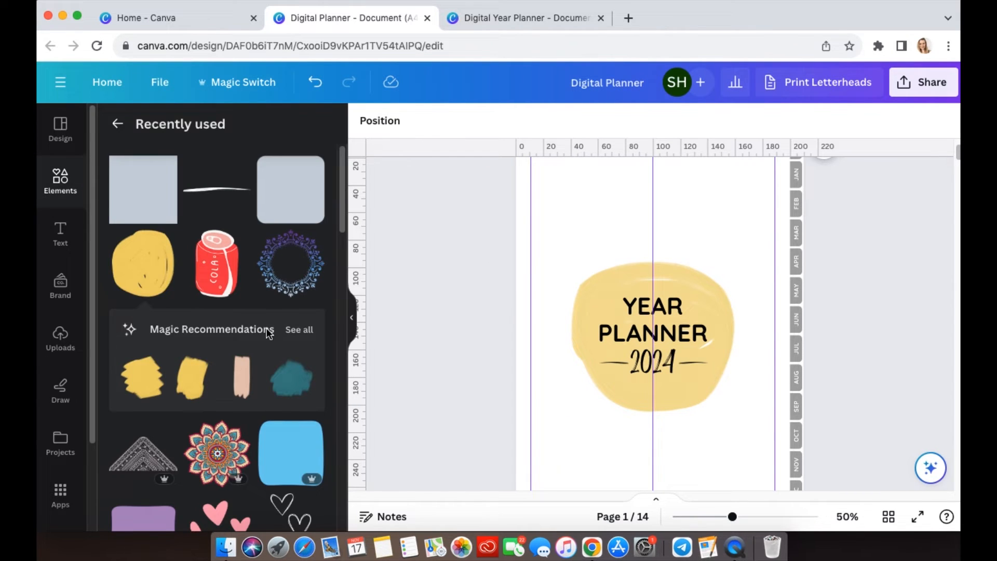
click(118, 124)
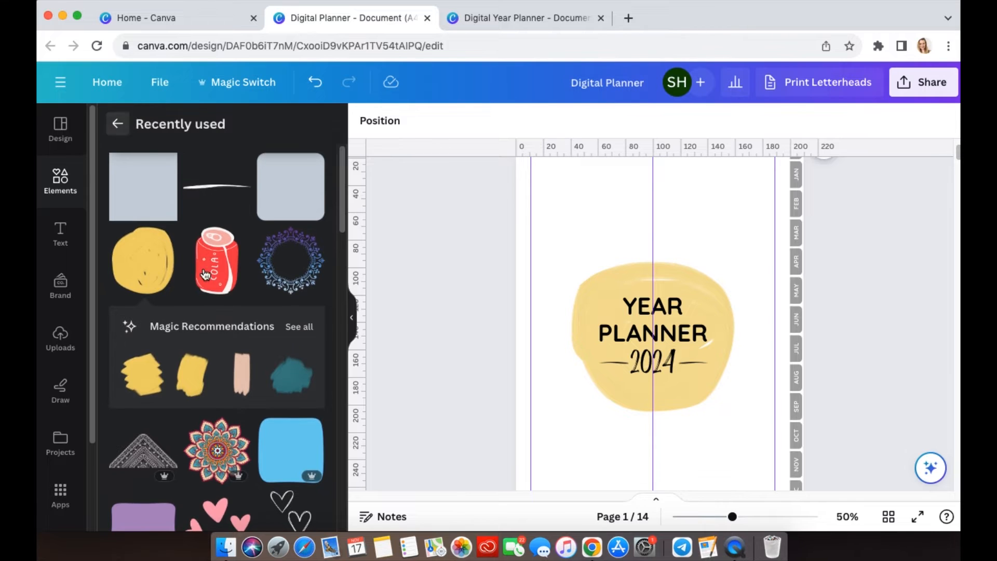
click(311, 211)
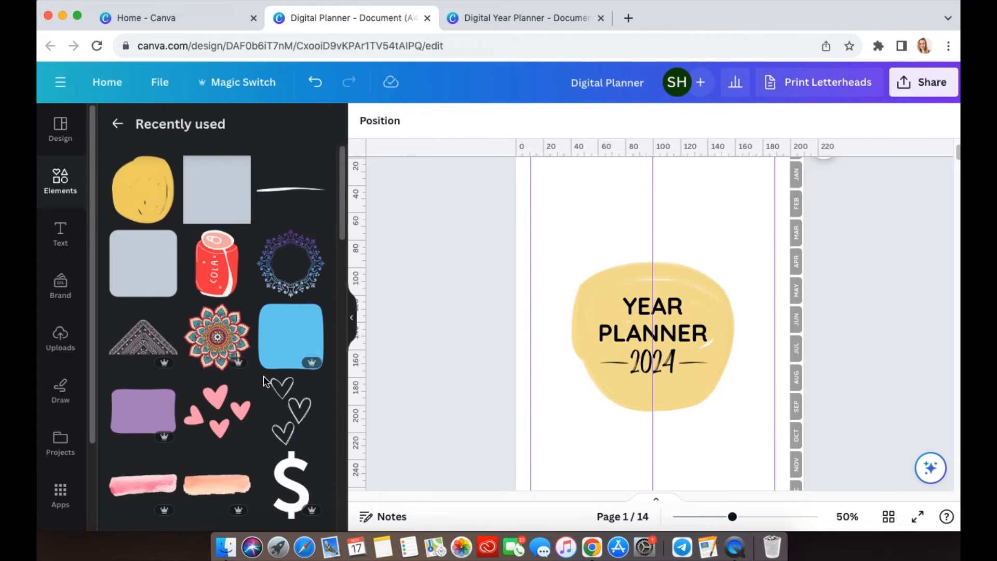
scroll(262, 376, down, 5)
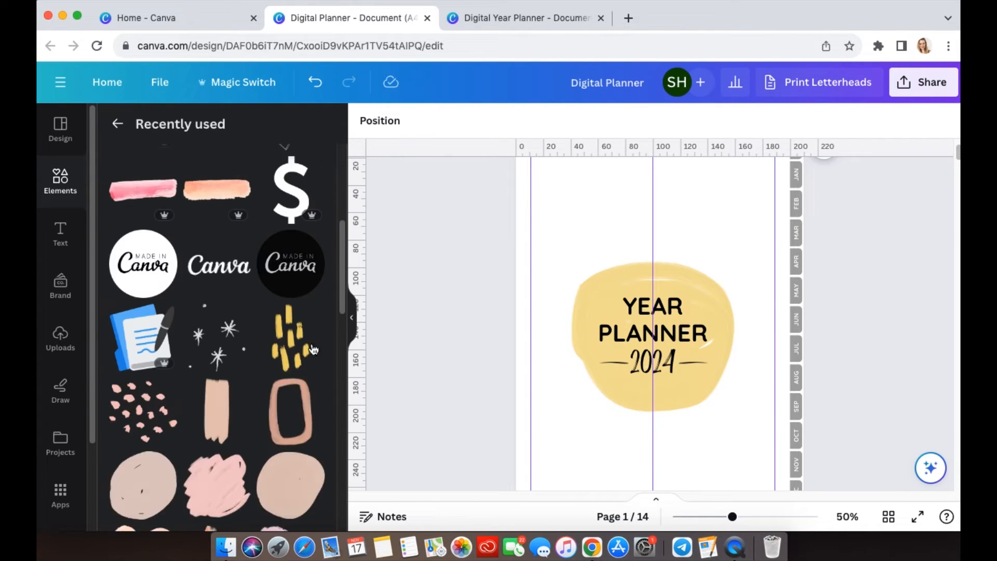
click(511, 17)
click(354, 18)
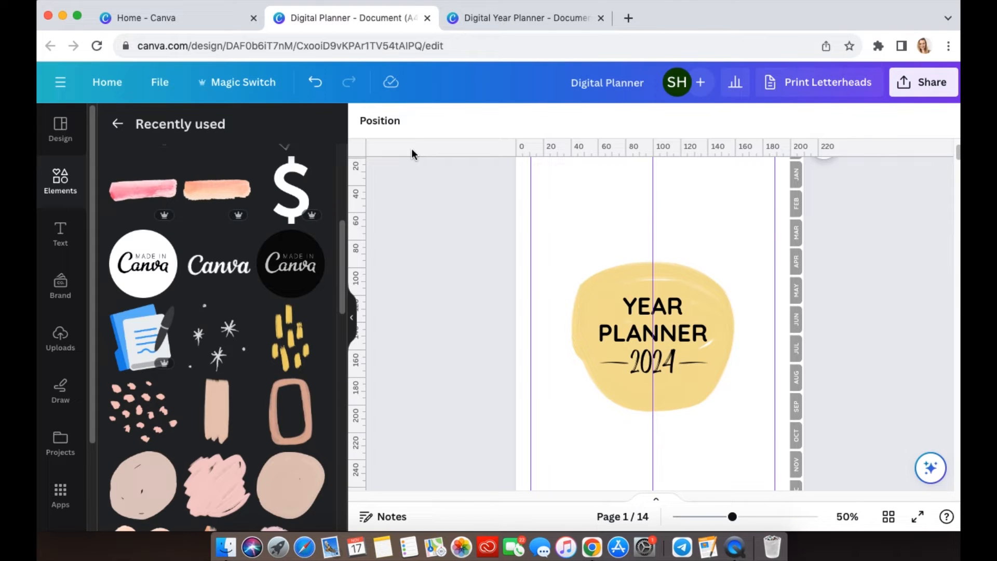
click(140, 410)
scroll(812, 329, down, 1)
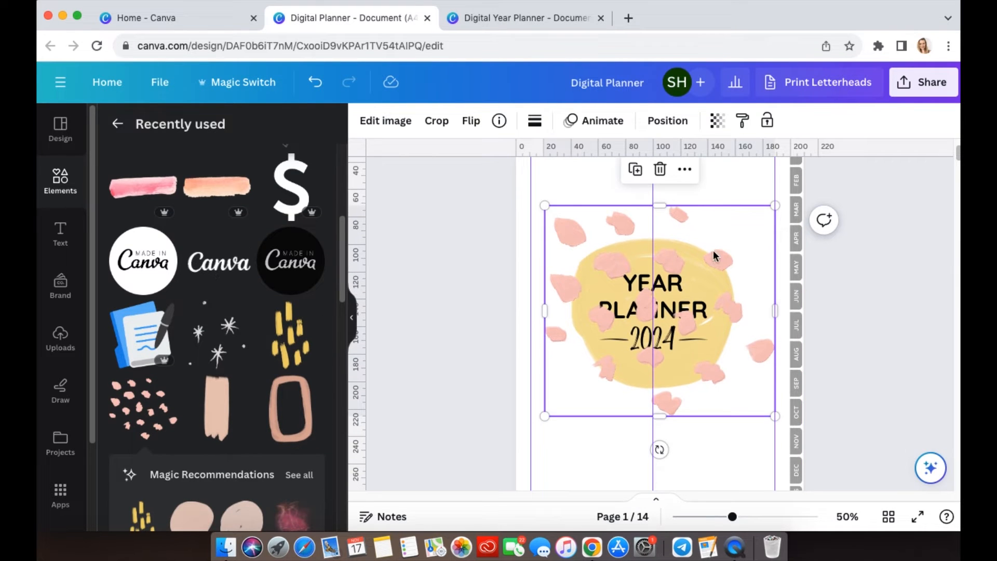
- Scale the pink dabs down to about 87 mm wide and place them in the cover's bottom-left corner
drag(722, 257, 665, 398)
scroll(804, 367, down, 3)
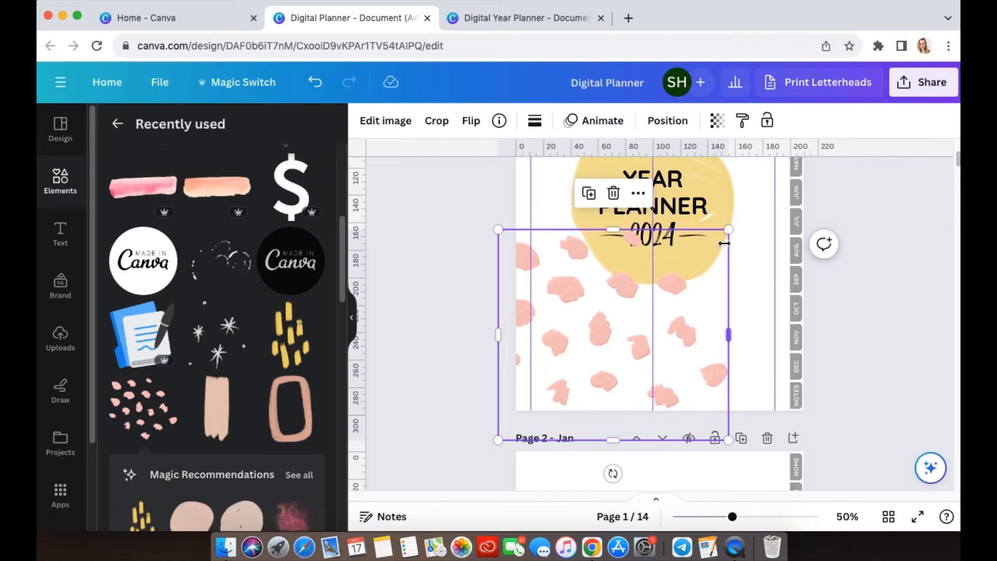
drag(727, 235, 616, 331)
drag(584, 381, 585, 378)
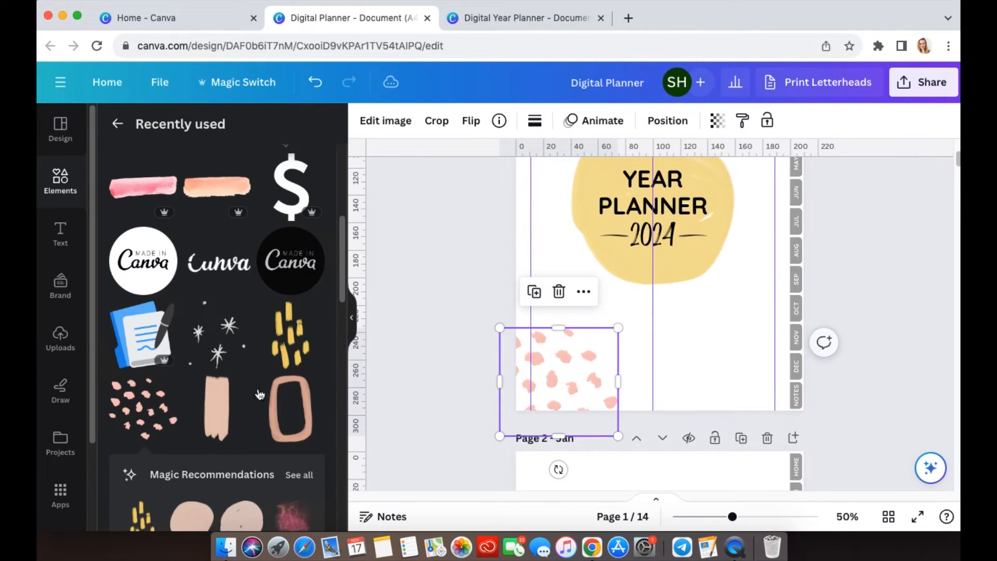
- Duplicate the pink dabs, move the copy to the cover's top-right corner and shrink it to about 78 mm wide
scroll(771, 394, up, 3)
key(super+d)
drag(597, 436, 709, 212)
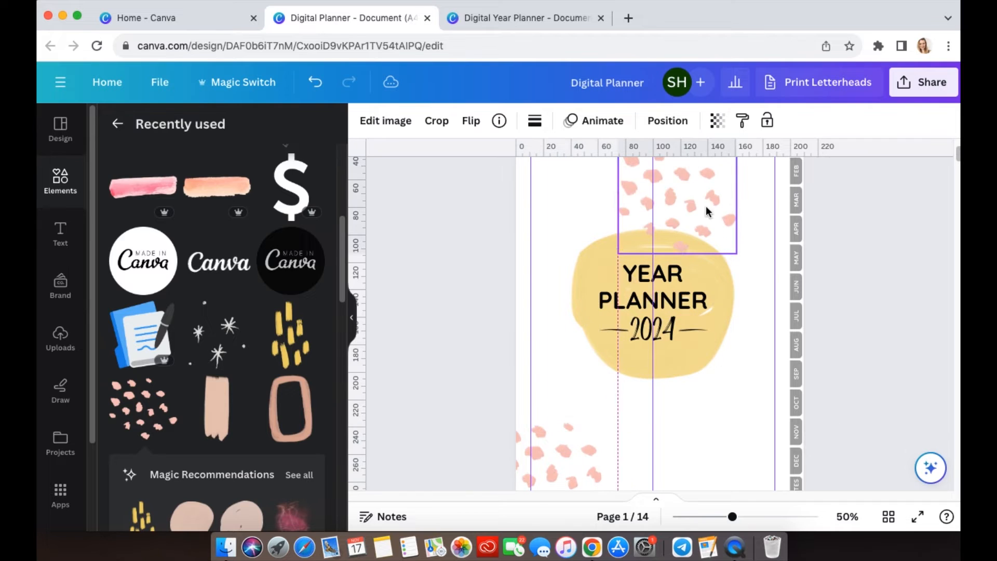
scroll(804, 300, up, 1)
scroll(804, 300, up, 2)
drag(686, 314, 724, 225)
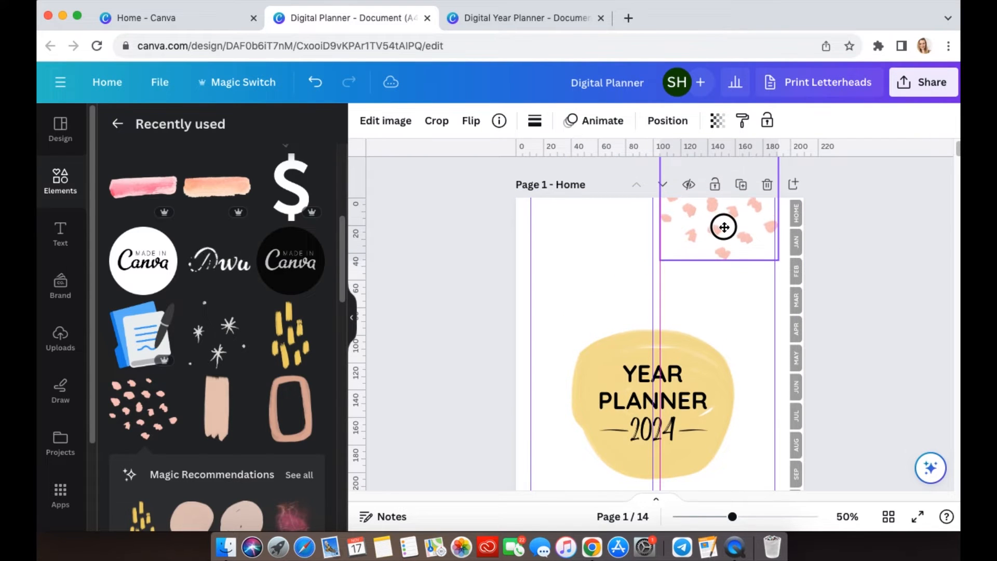
mouse_move(660, 260)
mouse_down()
mouse_move(674, 250)
mouse_move(668, 255)
mouse_up()
drag(723, 240, 730, 240)
- Add the yellow brush-strokes graphic, scaled down in the cover's top-left corner, and nudge the top-right pink dabs slightly right
click(292, 345)
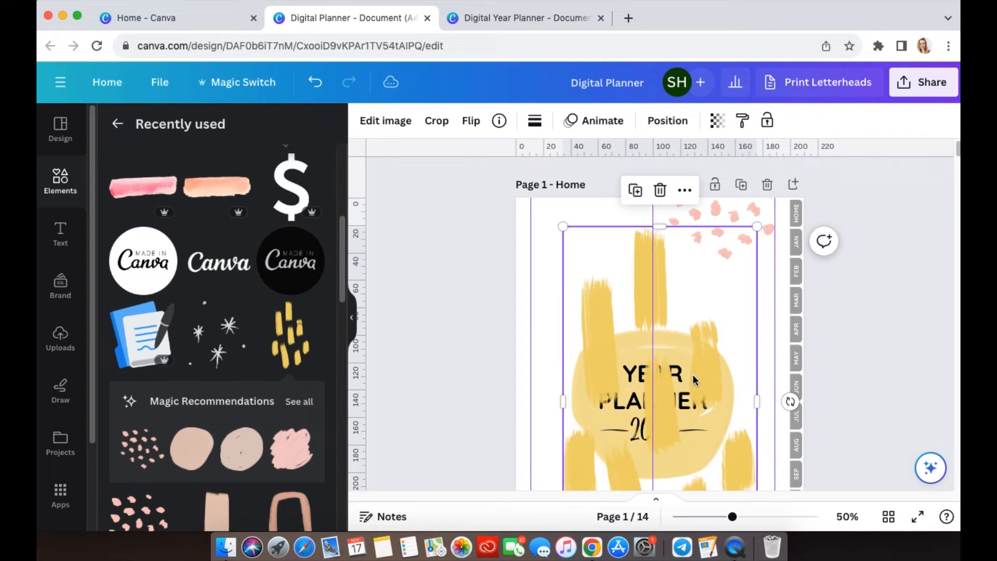
drag(757, 227, 666, 408)
drag(586, 450, 563, 180)
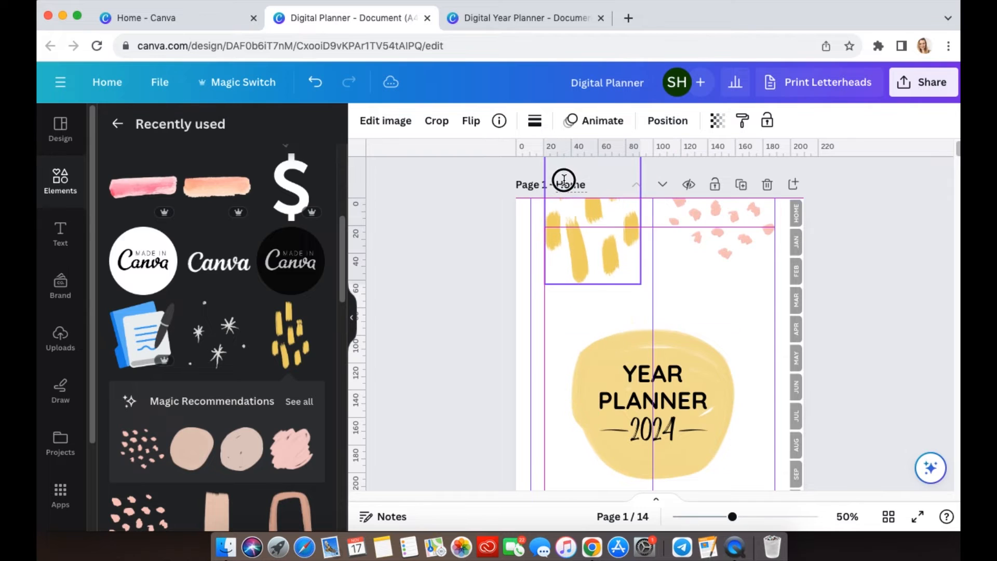
mouse_move(641, 285)
mouse_down()
mouse_move(627, 259)
mouse_move(612, 273)
mouse_move(639, 286)
mouse_move(603, 275)
mouse_move(608, 266)
mouse_move(605, 273)
mouse_up()
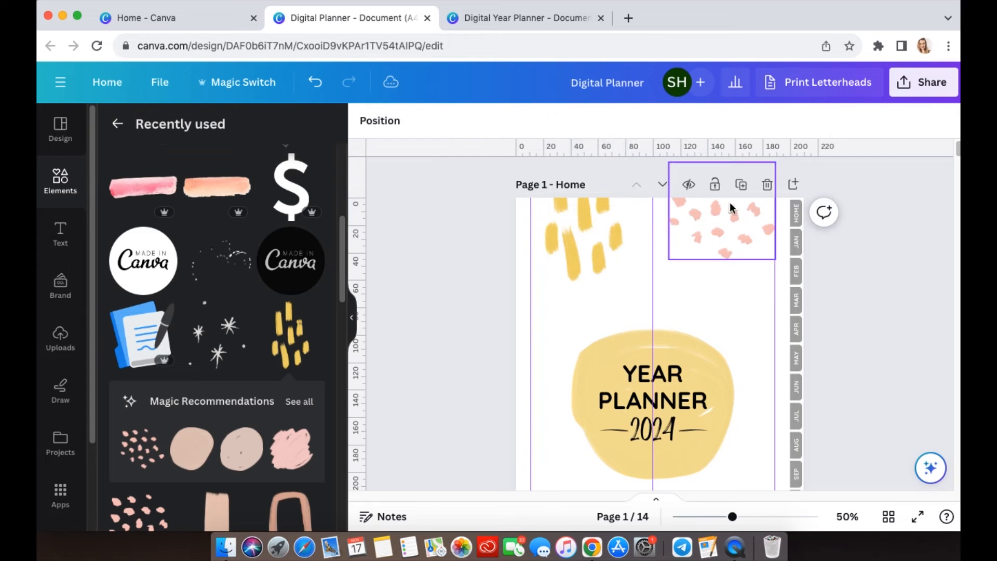
drag(732, 212, 738, 212)
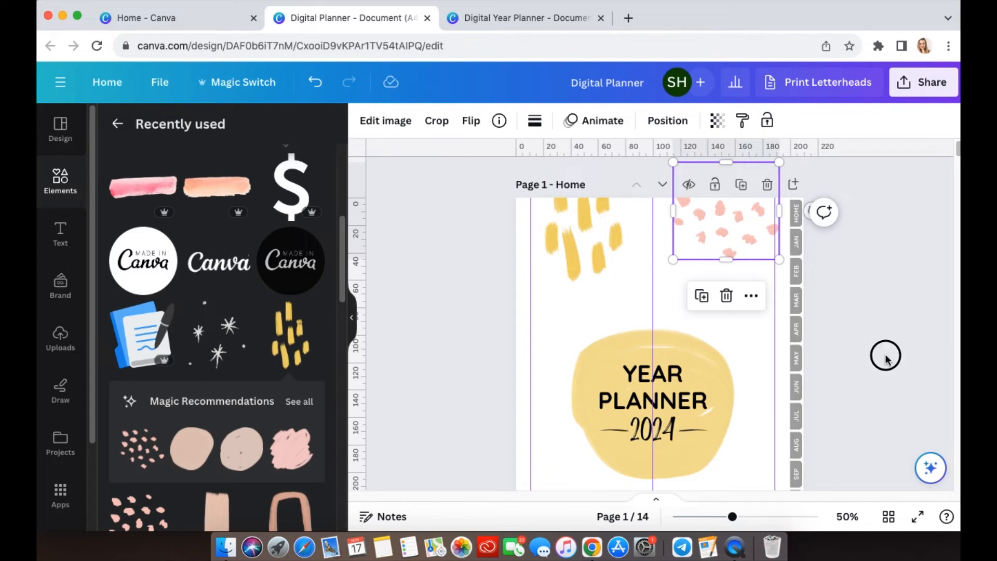
- Nudge the yellow brush strokes on the cover slightly down and the bottom-left pink dabs slightly up and left
drag(606, 249, 608, 263)
click(877, 398)
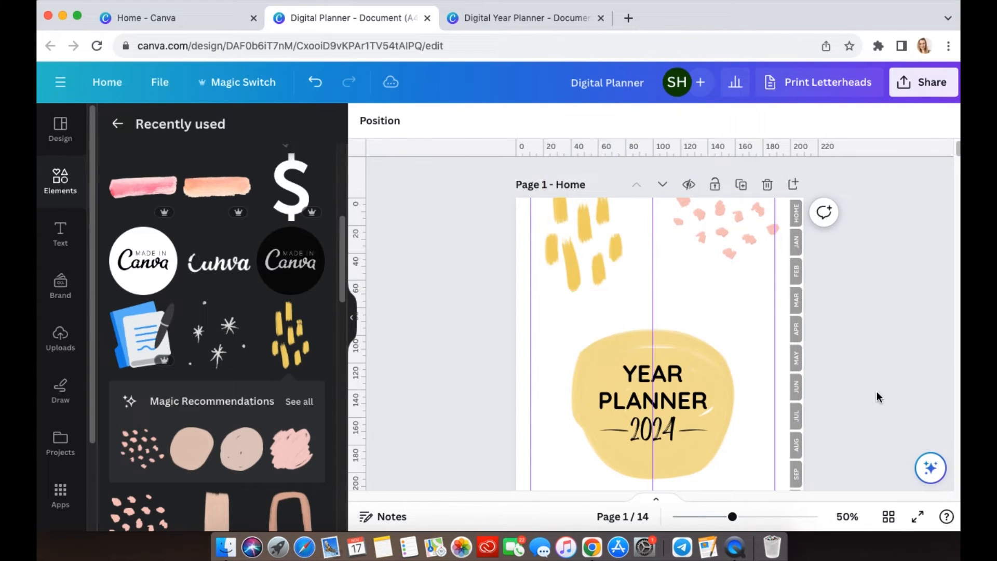
scroll(878, 398, down, 4)
drag(574, 381, 569, 374)
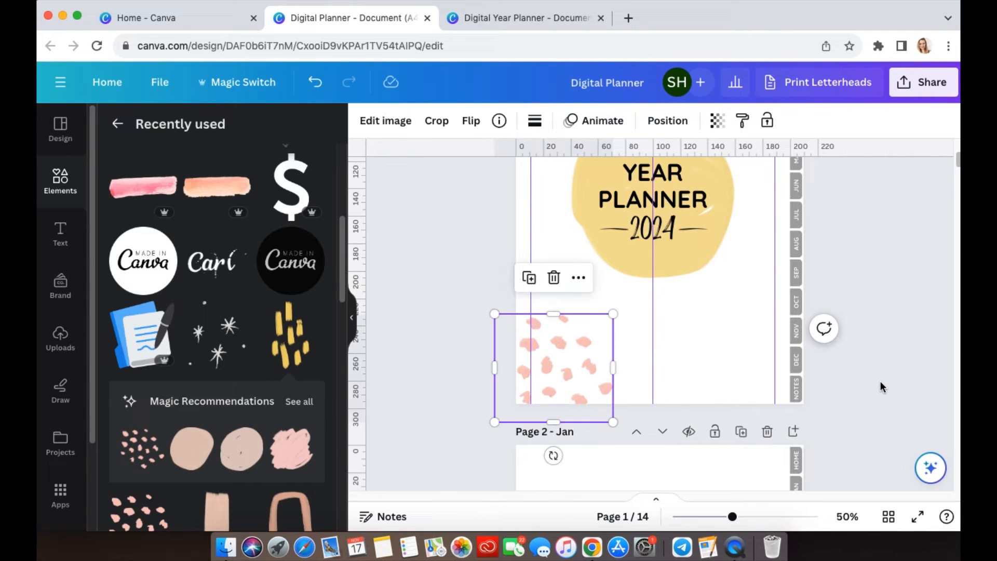
click(830, 382)
- Add the hand-drawn stars graphic, place it in the cover's bottom-right corner and shrink it to about 67 mm wide
click(235, 351)
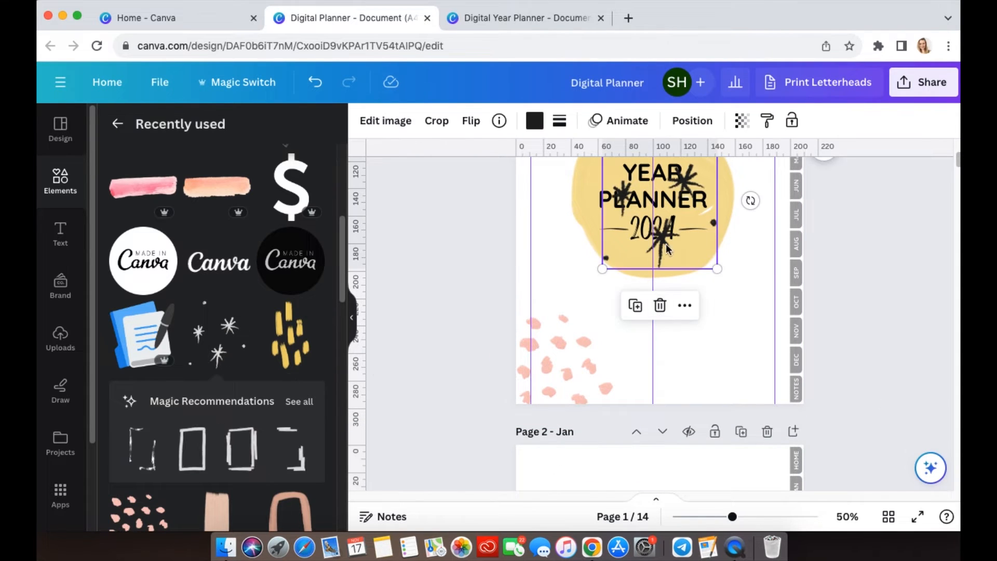
drag(667, 249, 716, 398)
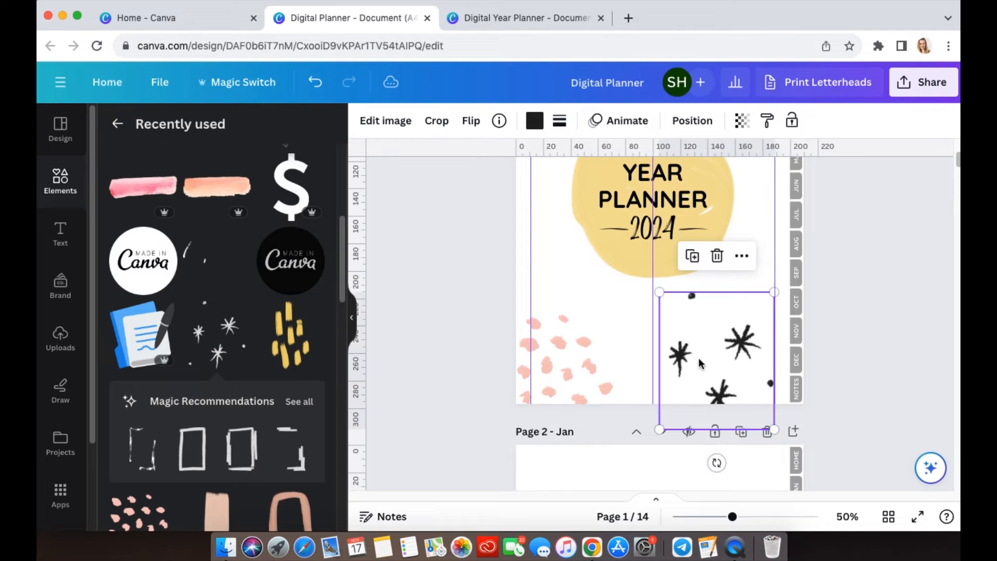
drag(660, 292, 682, 319)
drag(752, 360, 747, 356)
click(920, 365)
click(723, 364)
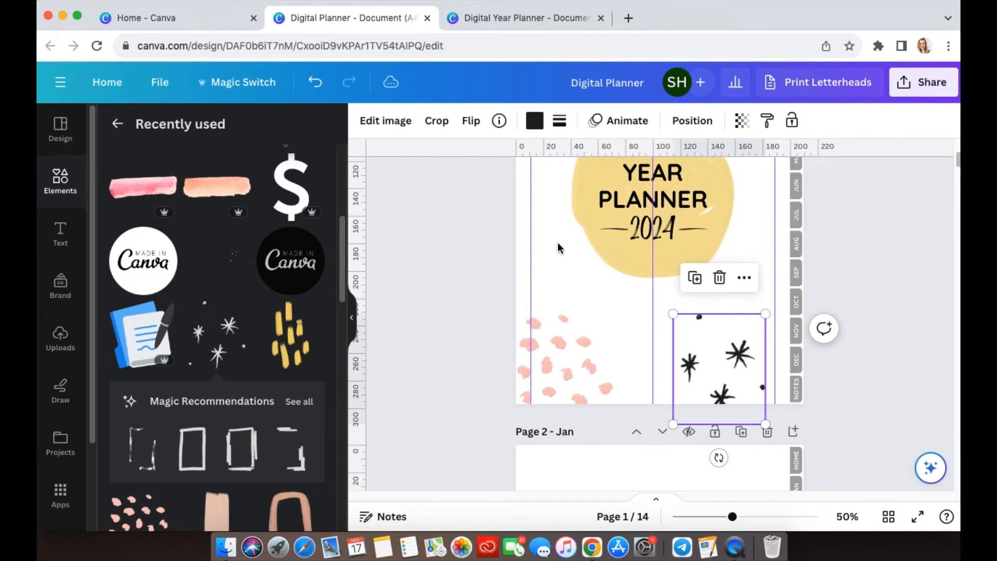
- Recolor the stars graphic yellow (#F1D47D) by sampling the color from the cover's yellow brush strokes
scroll(467, 257, up, 5)
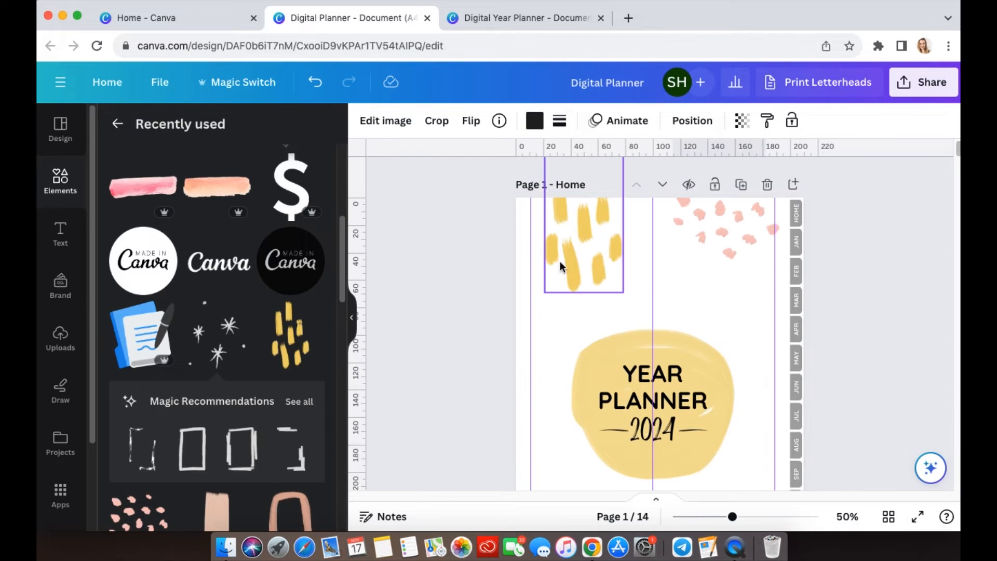
click(535, 122)
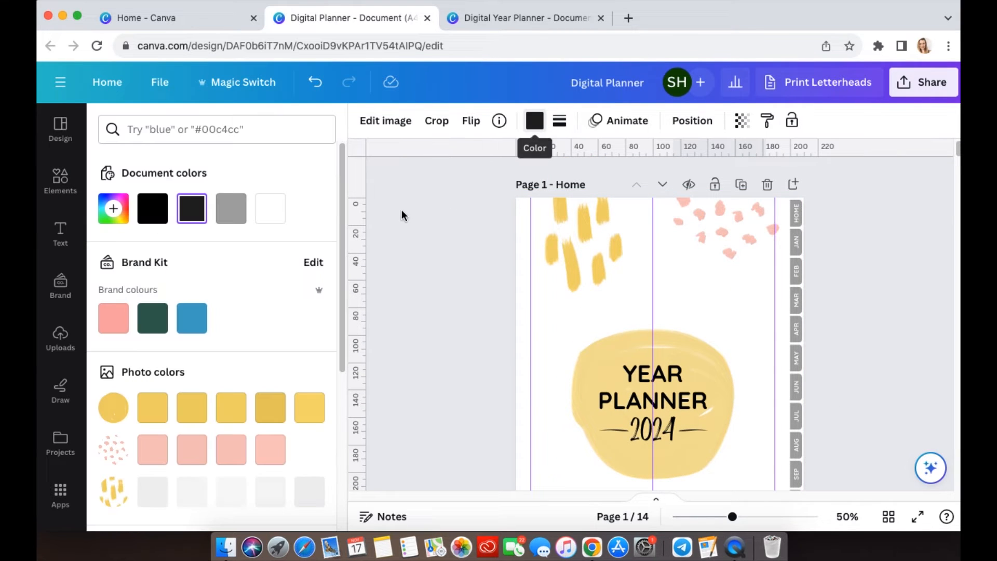
scroll(156, 337, down, 2)
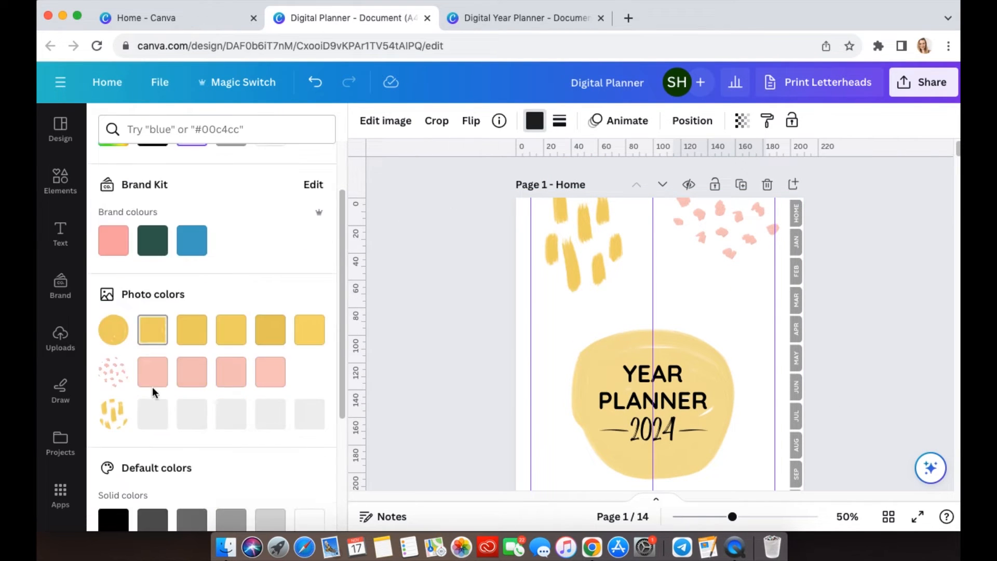
scroll(158, 280, up, 2)
scroll(211, 375, down, 2)
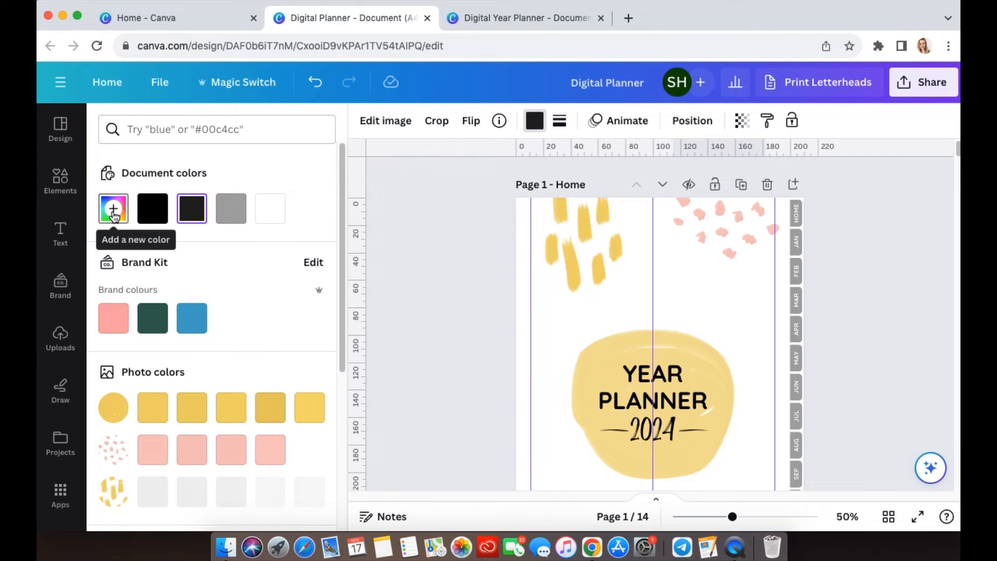
click(115, 213)
click(298, 358)
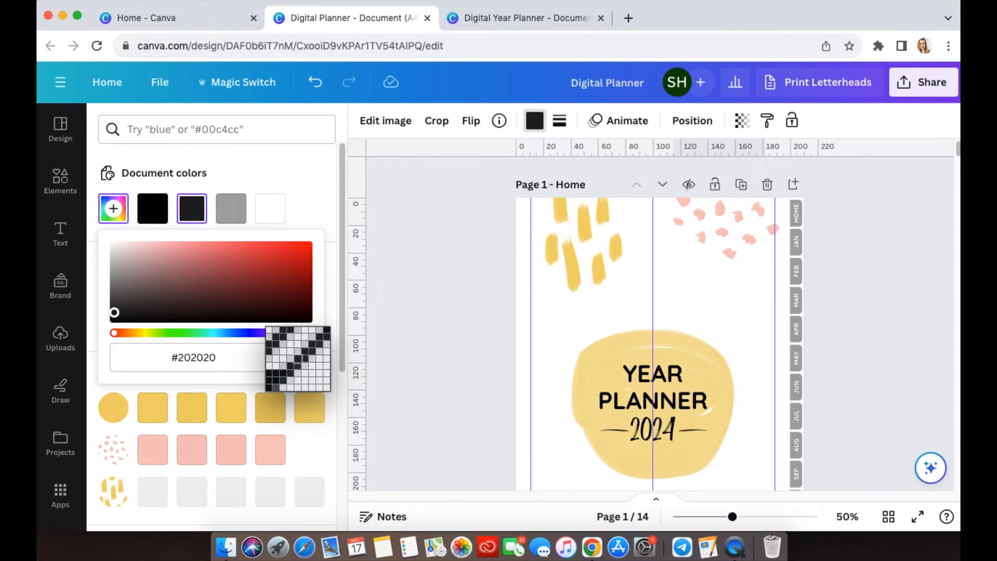
click(583, 231)
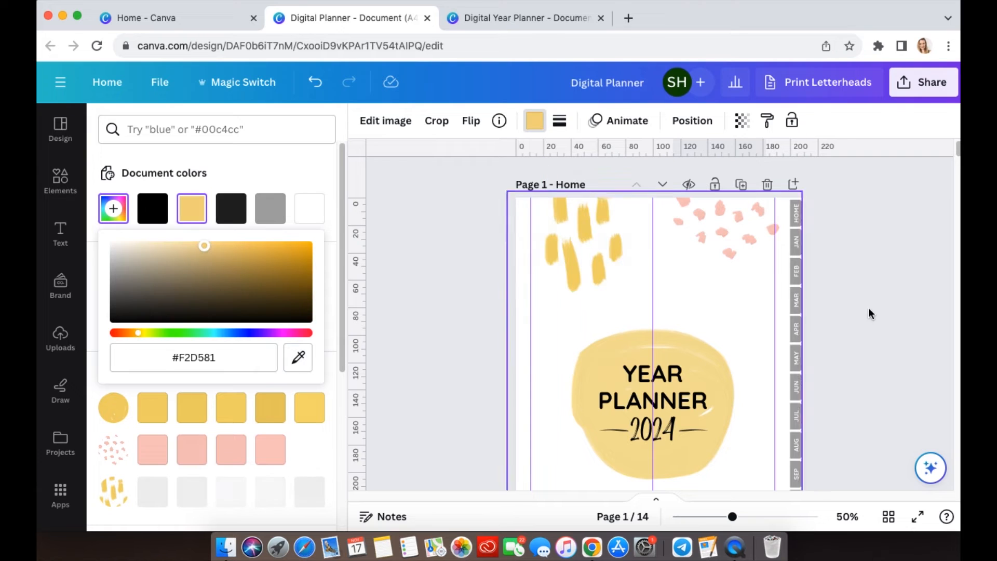
click(299, 360)
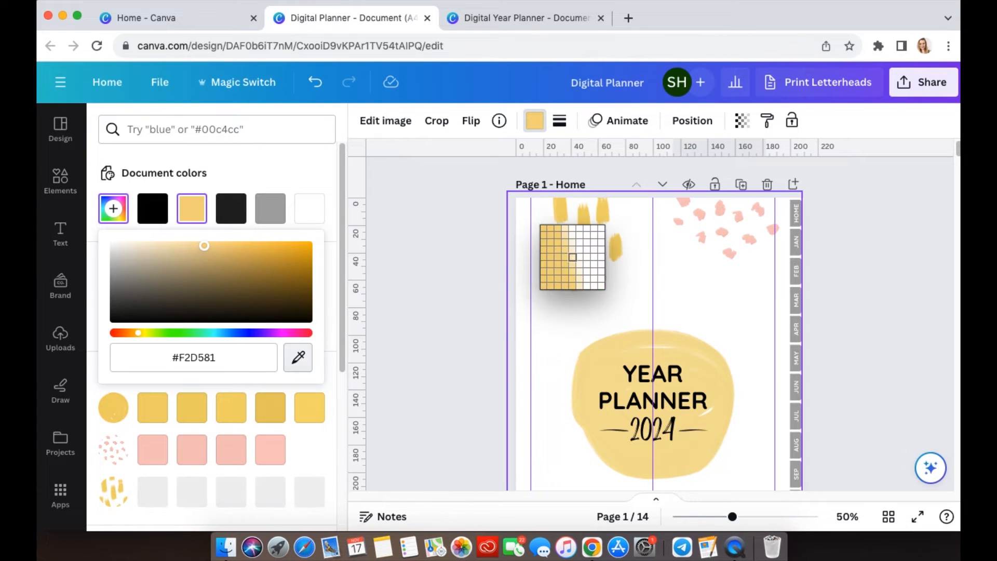
click(572, 285)
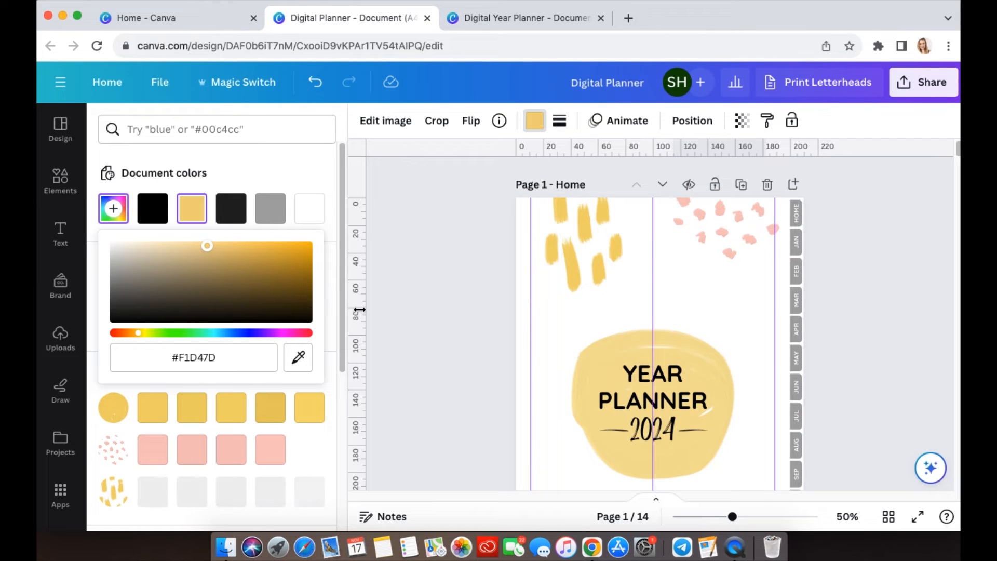
click(447, 258)
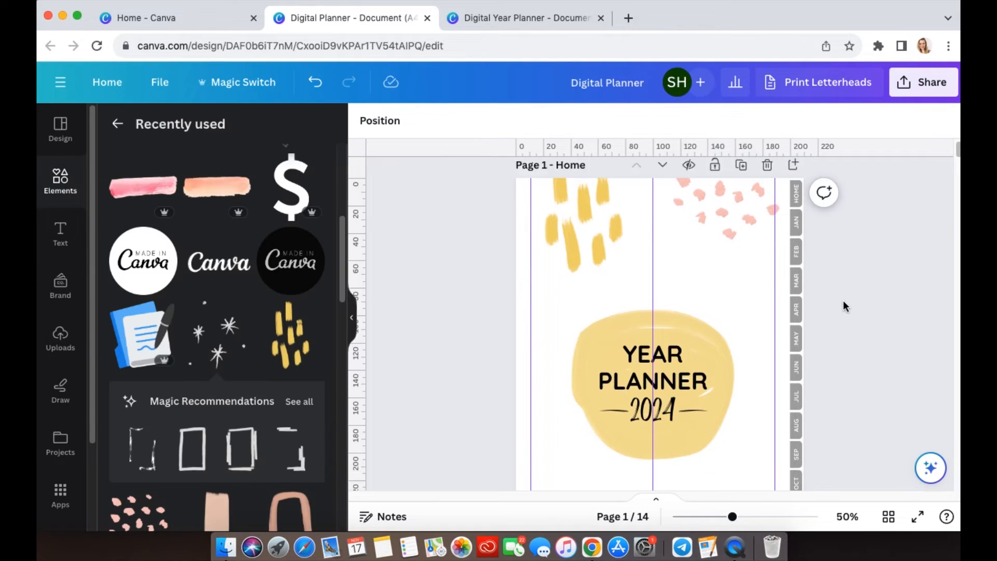
- Hide the rulers and guides and collapse the side panel for an unobstructed view of the cover page
scroll(843, 300, down, 3)
scroll(856, 329, down, 2)
scroll(855, 328, up, 3)
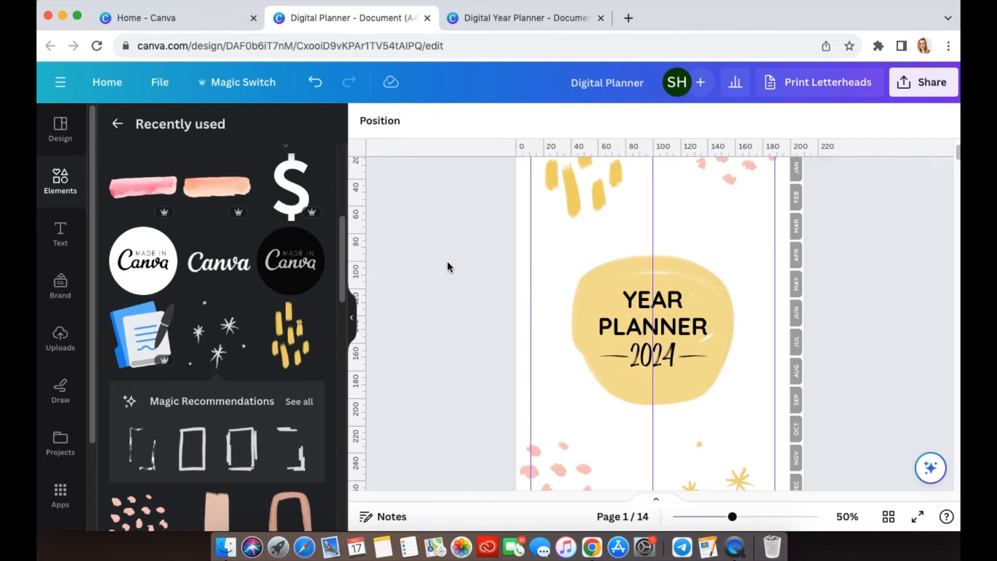
scroll(449, 263, down, 5)
click(156, 82)
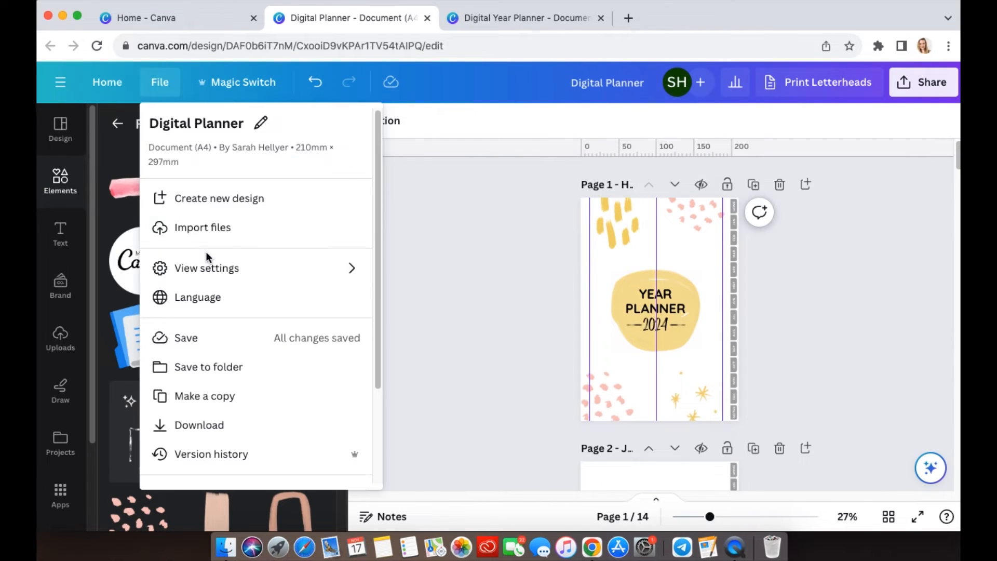
click(206, 278)
click(436, 265)
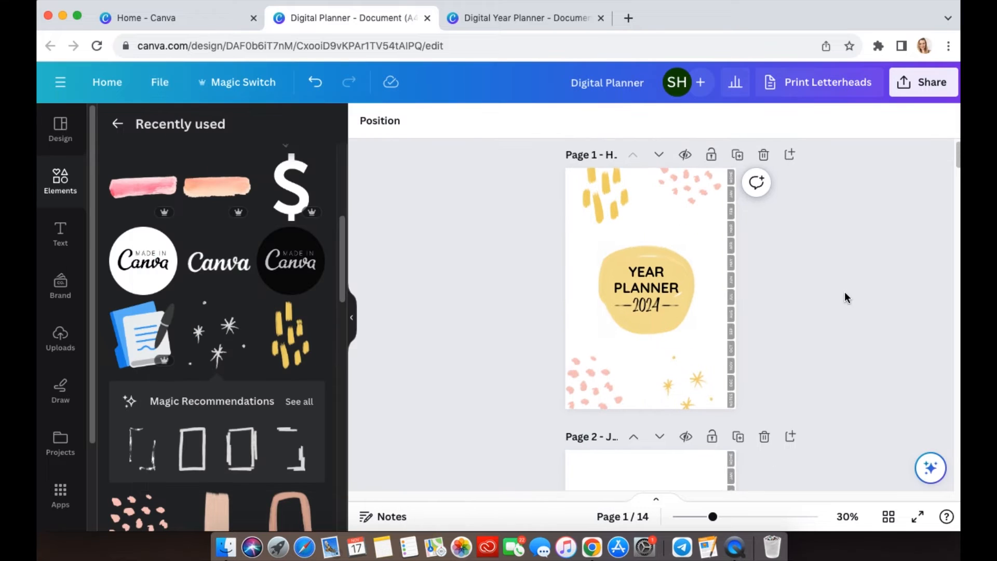
click(351, 321)
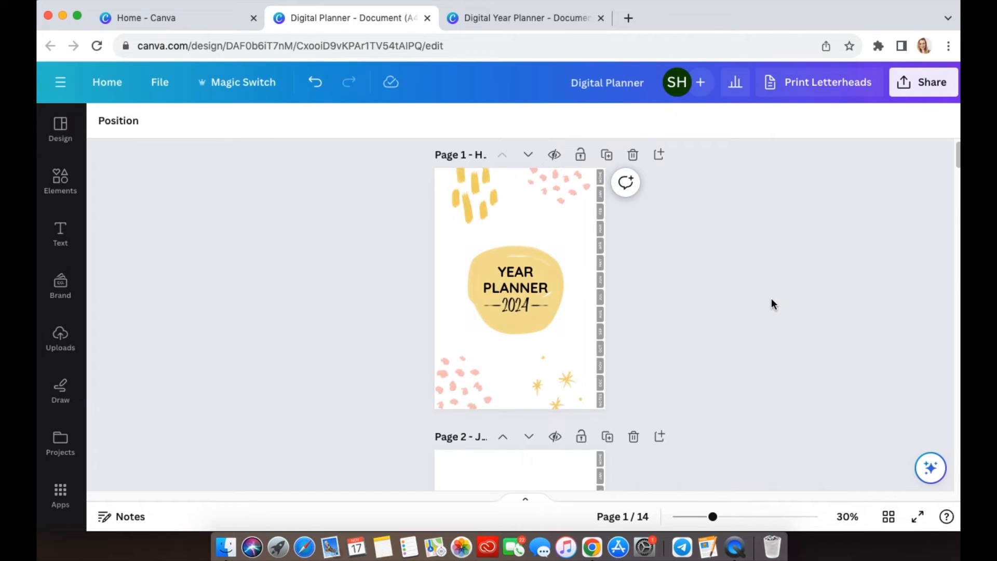
- Examine the monthly pages of the finished Digital Year Planner and compare them with the Digital Planner's cover and blank January page
click(502, 19)
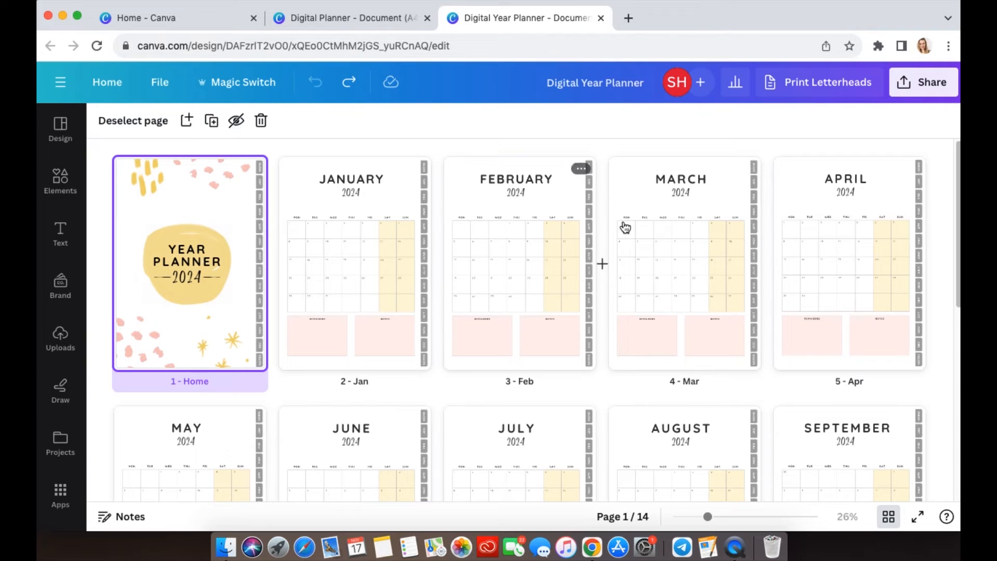
click(351, 22)
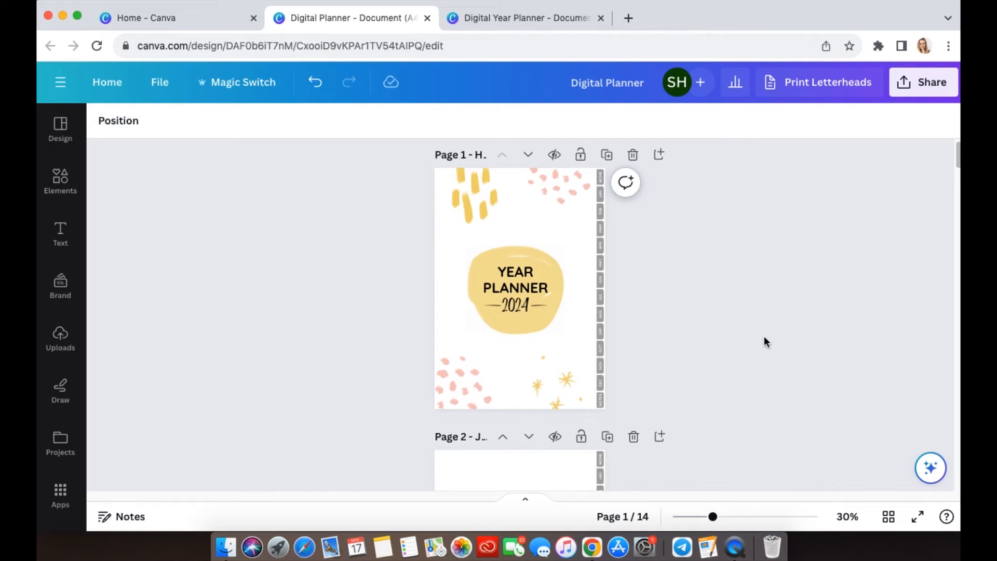
scroll(765, 339, down, 5)
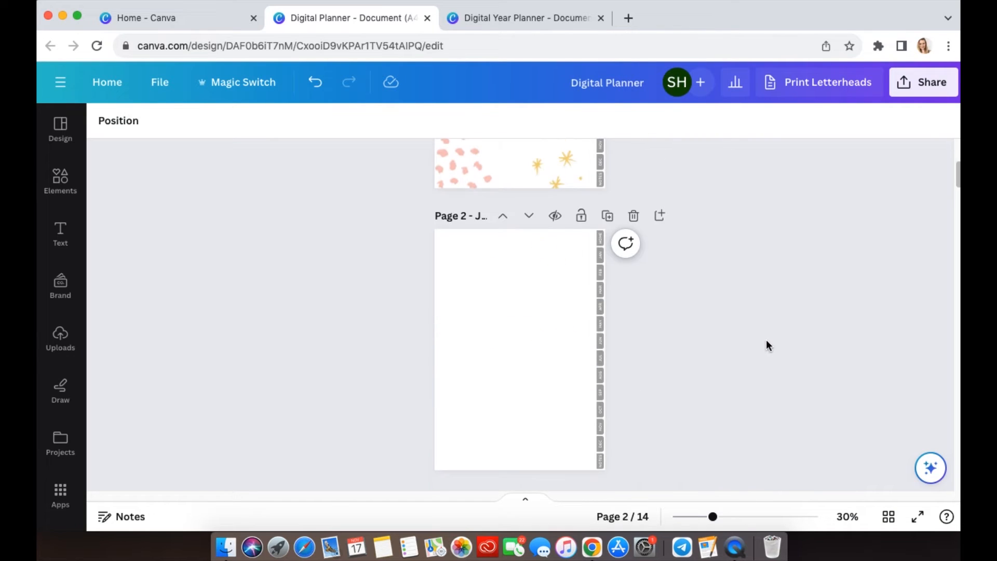
scroll(767, 341, down, 2)
scroll(766, 342, up, 2)
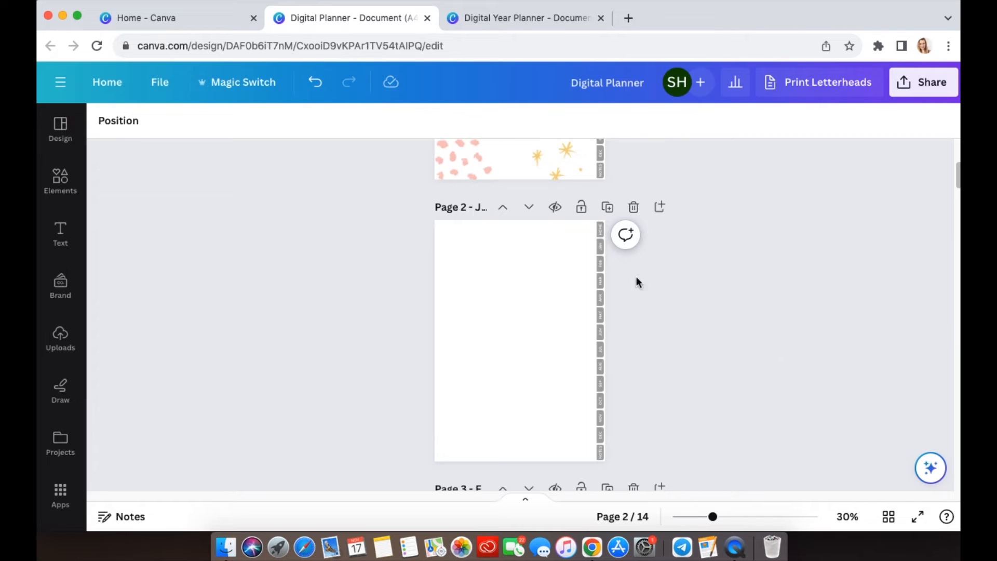
scroll(502, 273, up, 6)
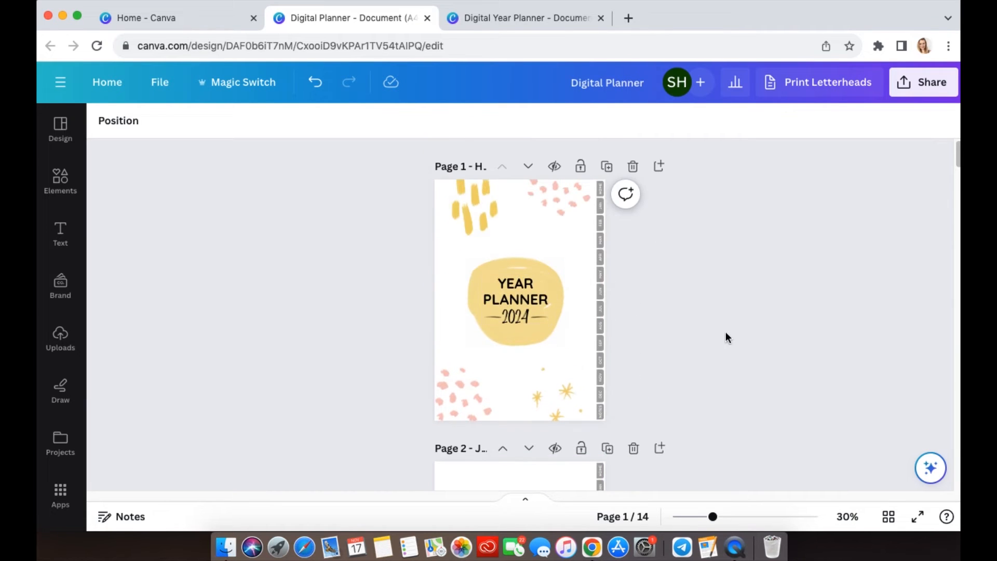
- Lock the grouped background and month tabs on the January page
scroll(728, 337, down, 5)
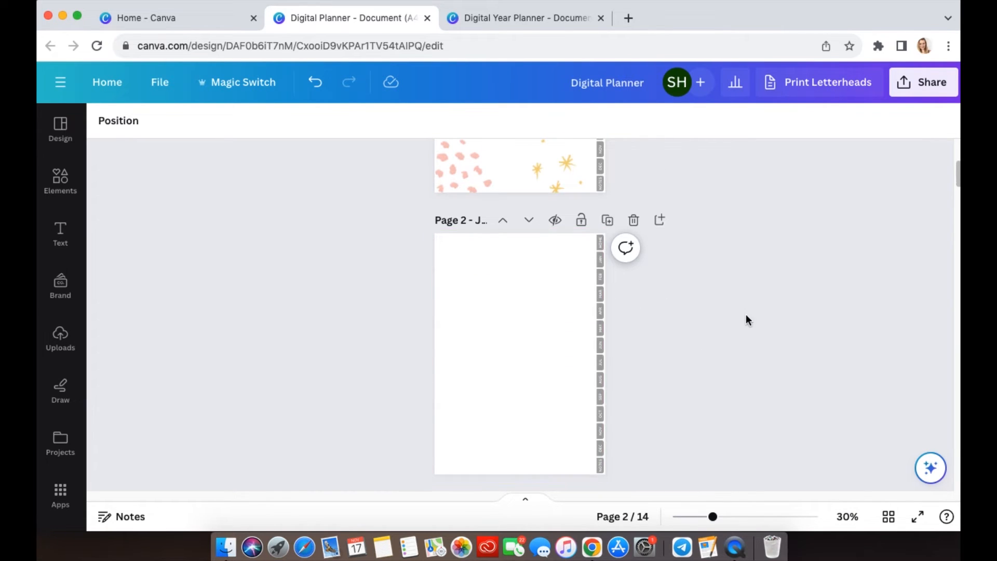
click(487, 344)
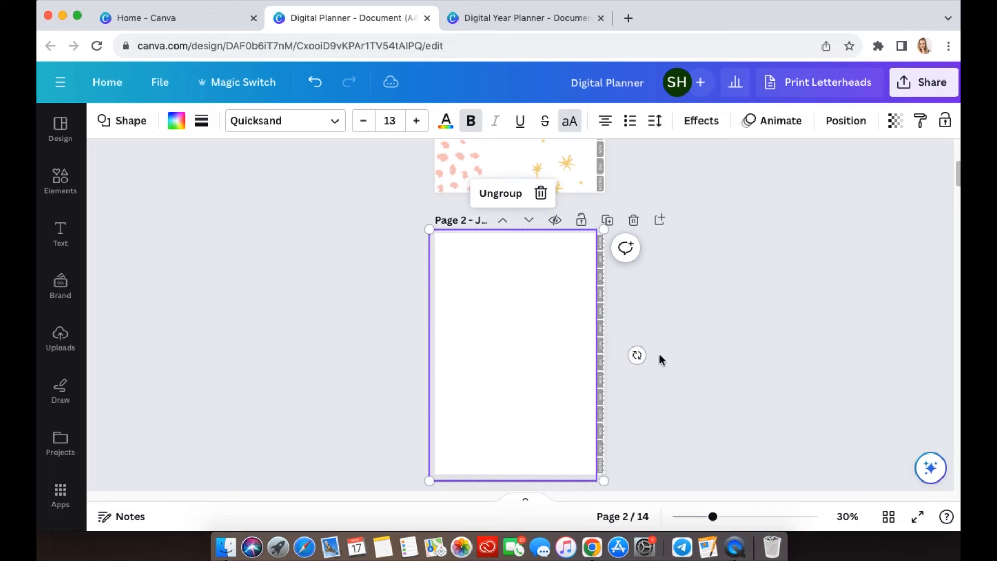
click(945, 122)
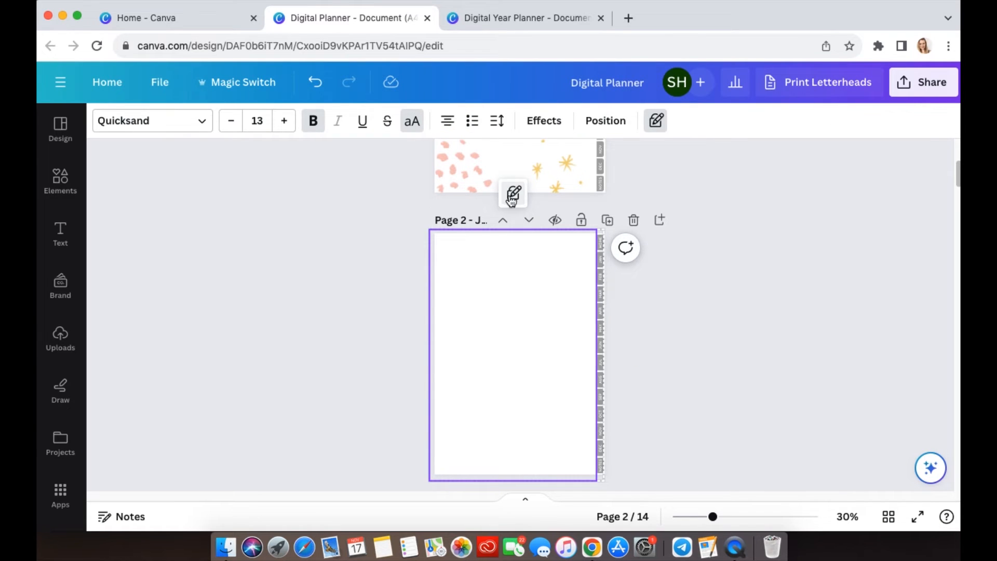
click(803, 434)
key(super+equal)
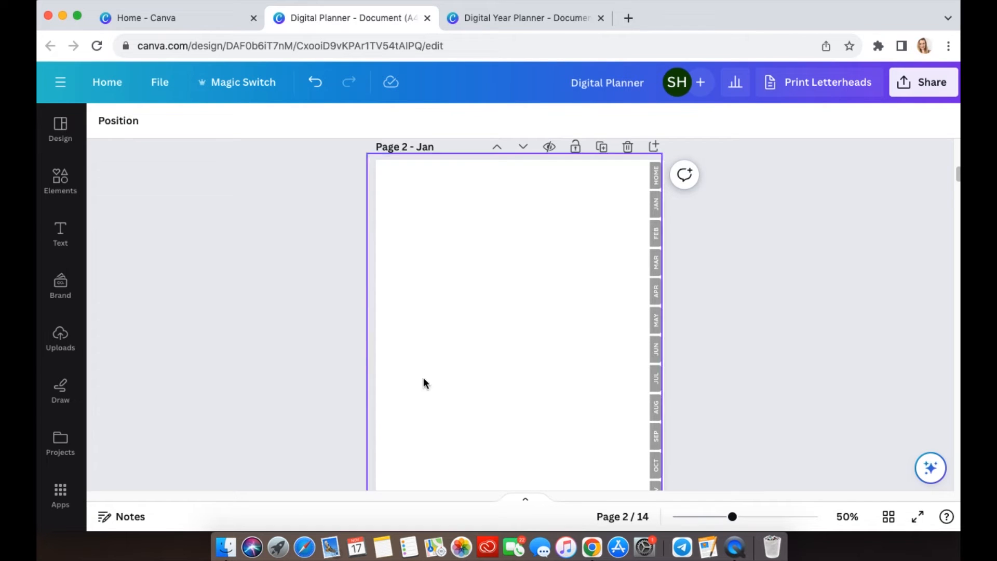
- Search the design templates for "2024 calendar"
click(61, 129)
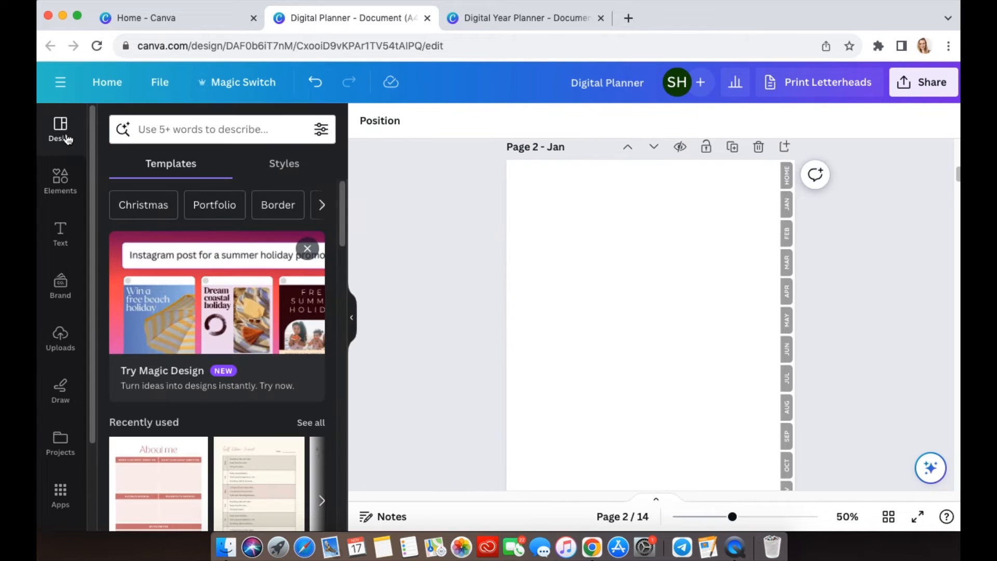
click(176, 129)
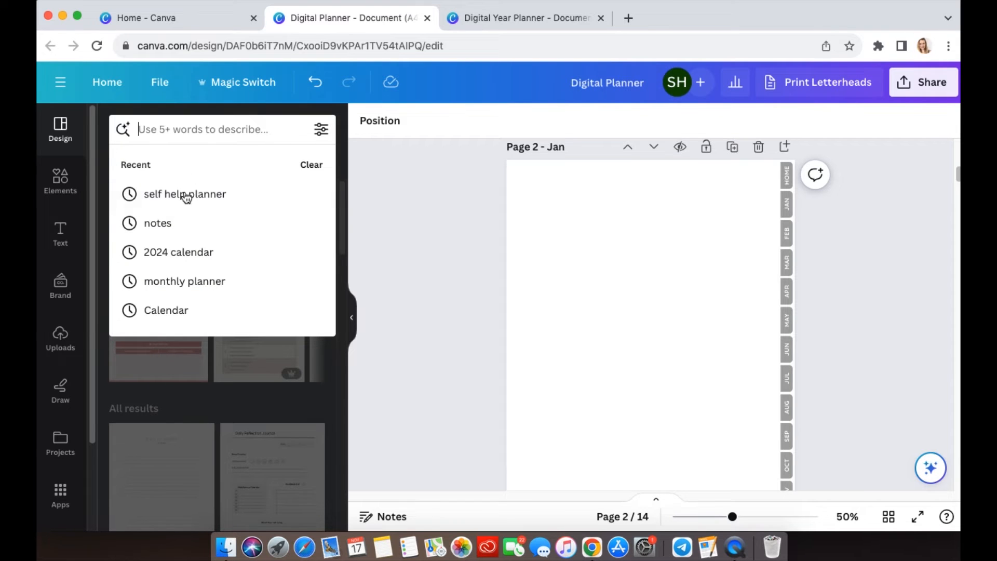
click(174, 252)
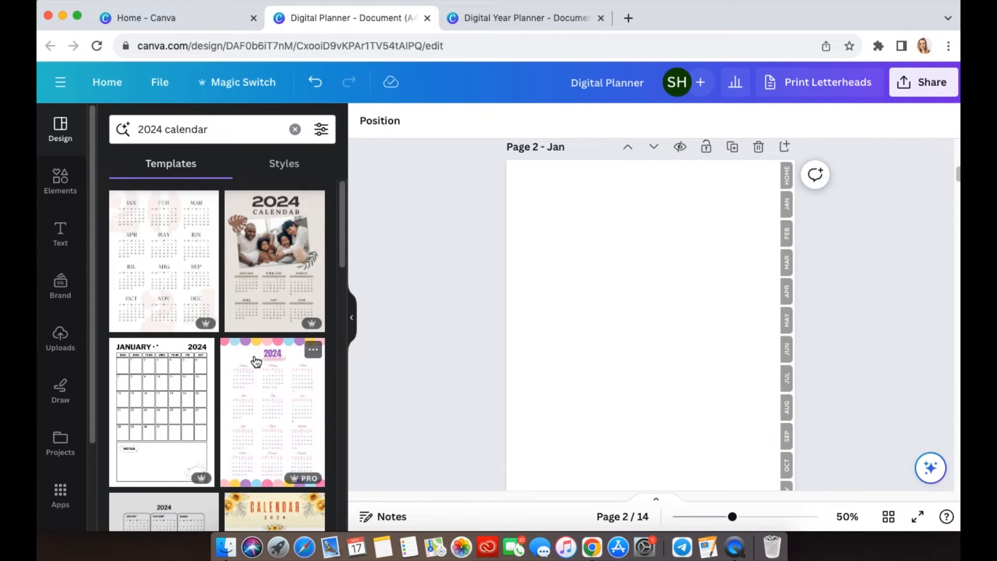
click(267, 131)
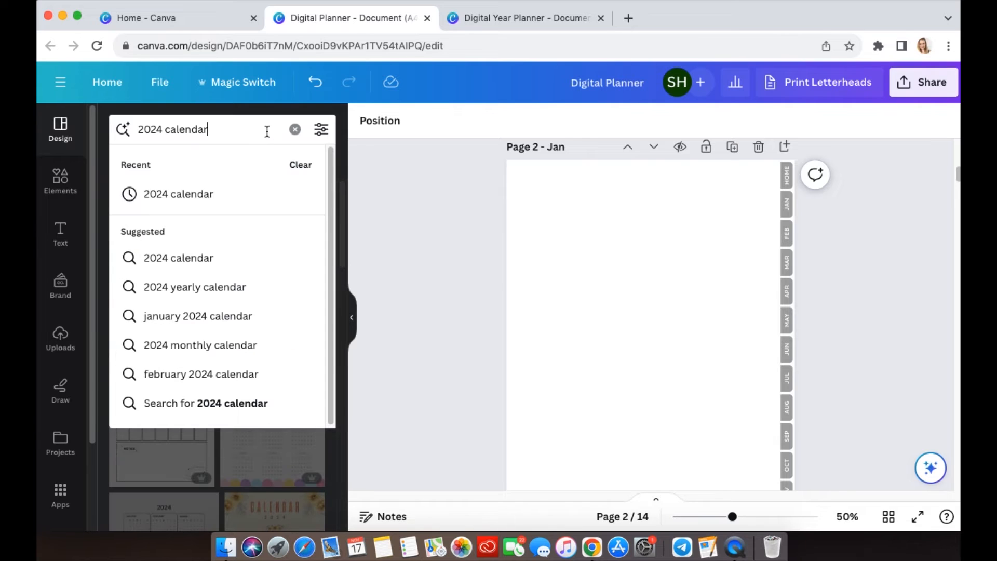
click(296, 130)
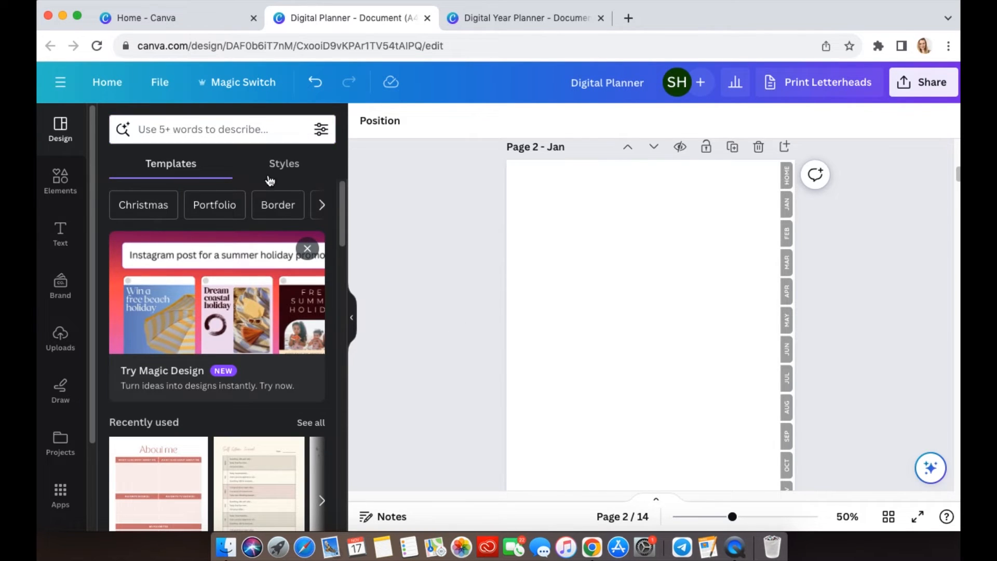
click(200, 125)
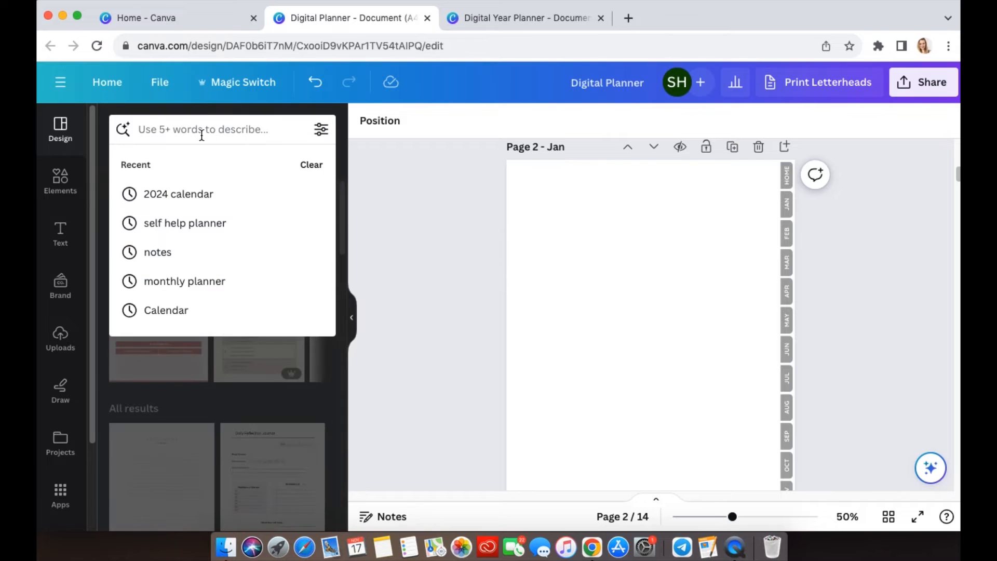
click(205, 195)
- Browse the 2024 calendar templates for a simple monthly layout suited to the planner's January page
scroll(277, 410, down, 5)
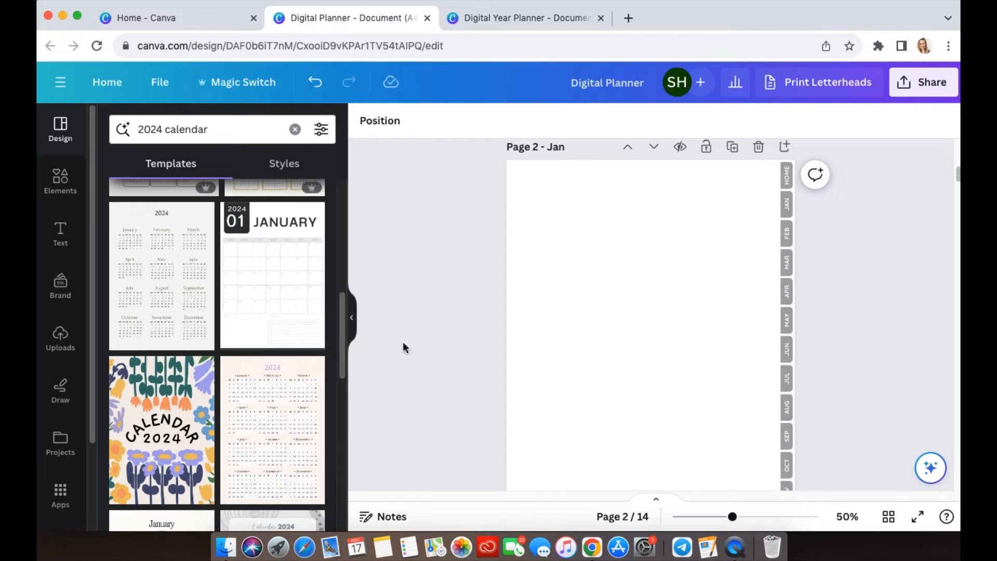
scroll(276, 371, up, 5)
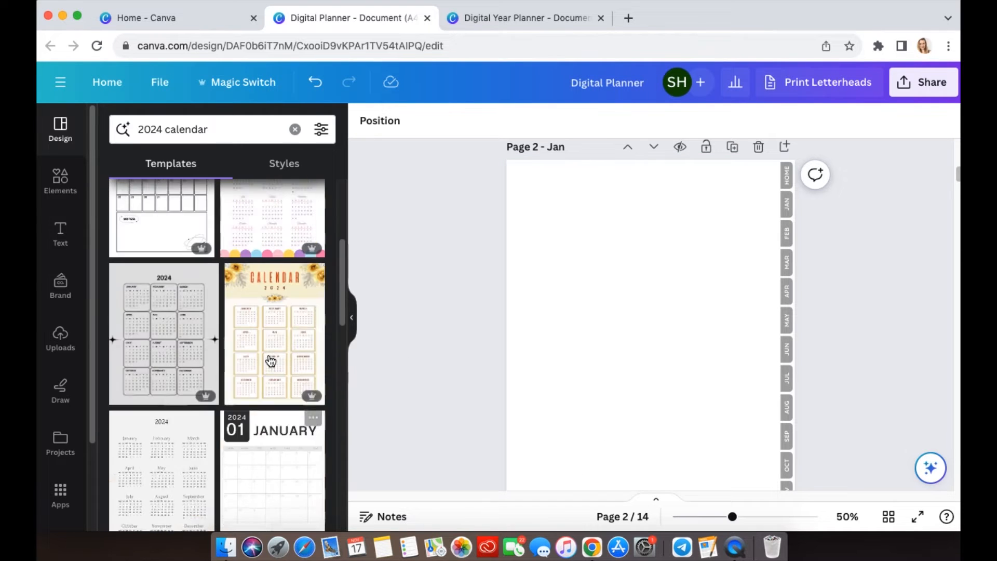
scroll(270, 367, up, 1)
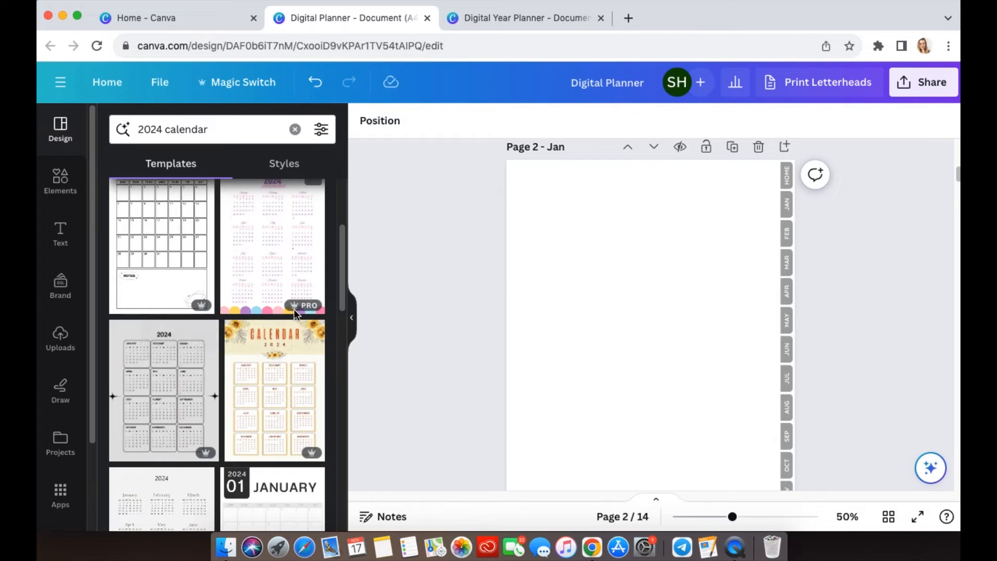
scroll(273, 414, down, 10)
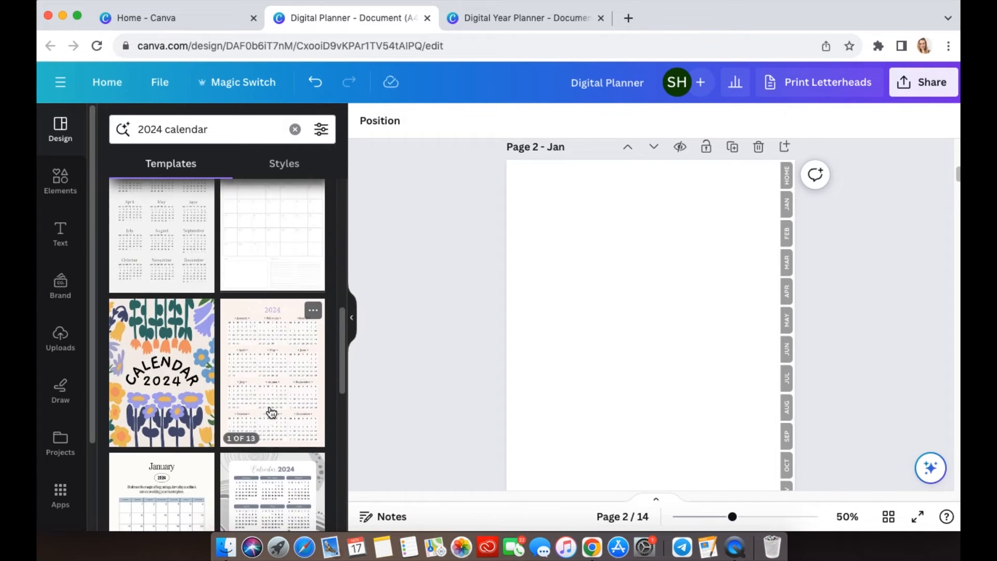
scroll(272, 413, down, 5)
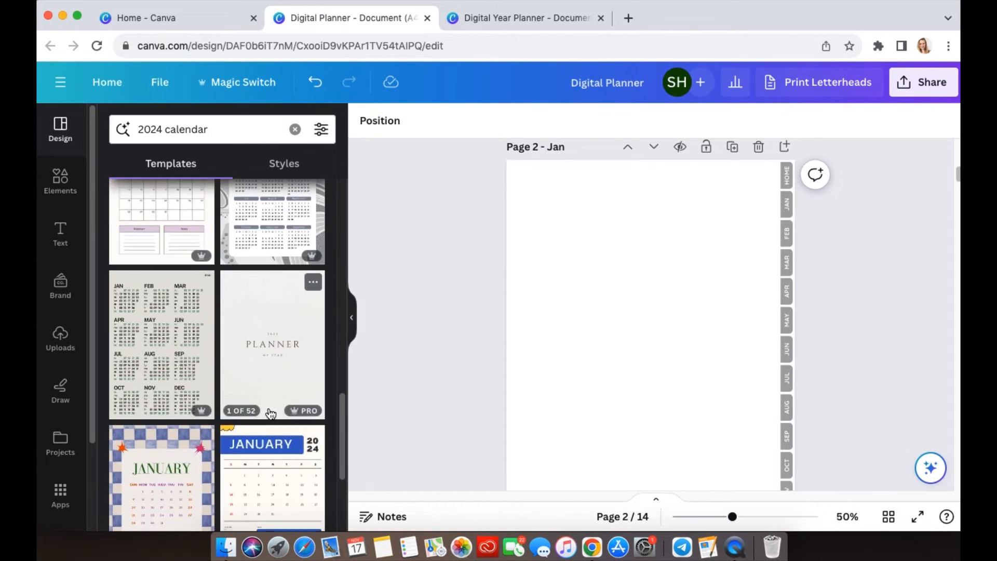
scroll(270, 414, down, 5)
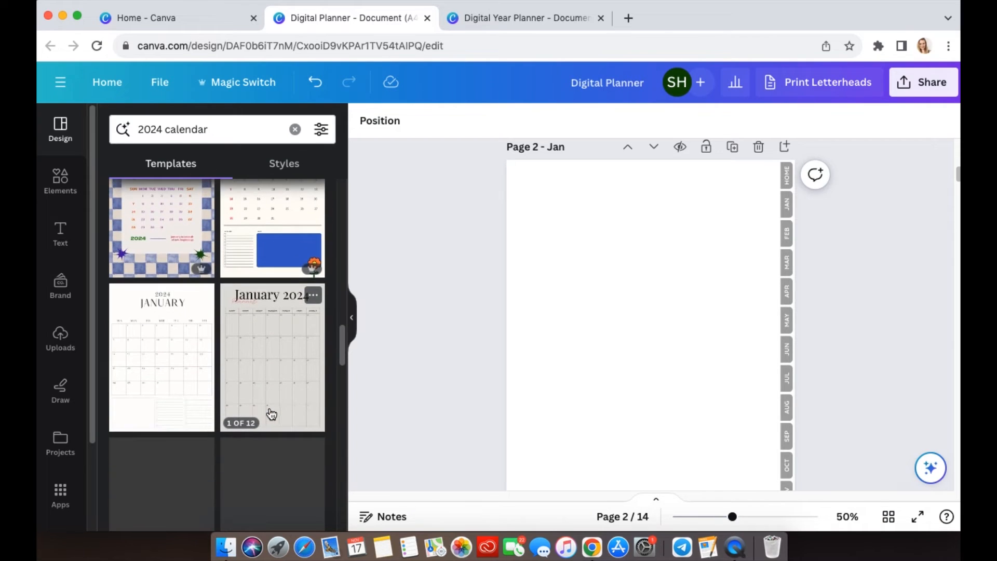
scroll(278, 429, down, 2)
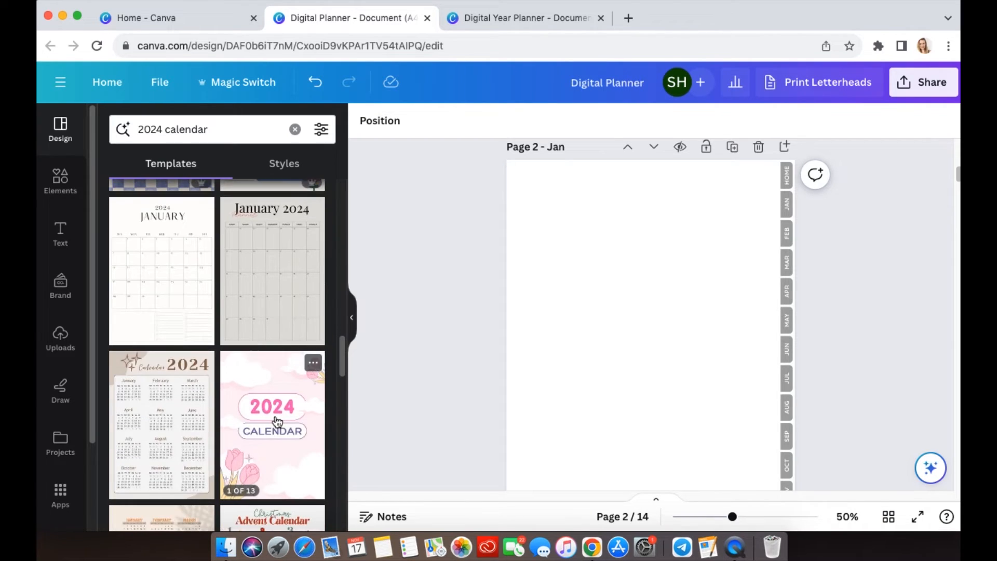
scroll(277, 421, down, 3)
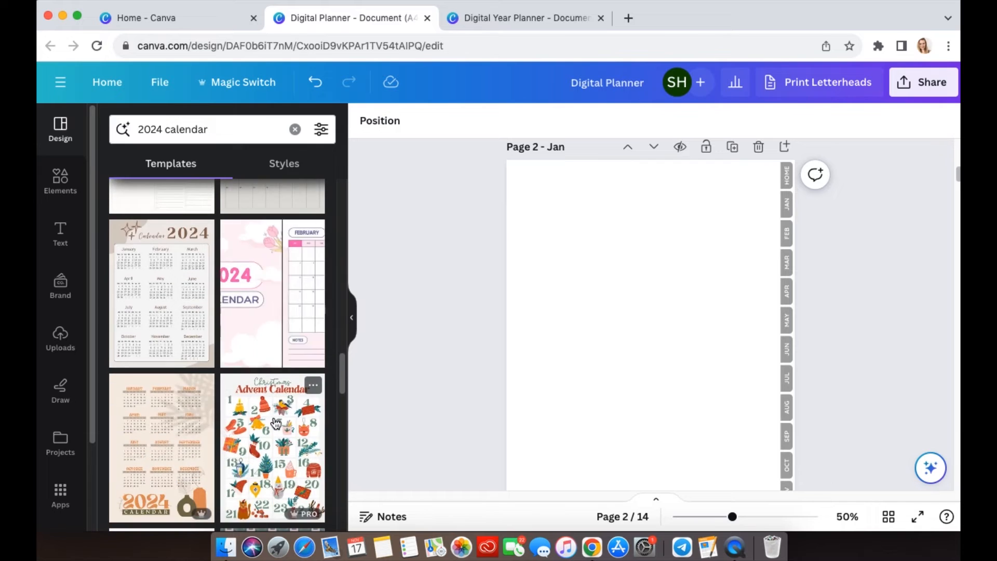
scroll(276, 423, down, 8)
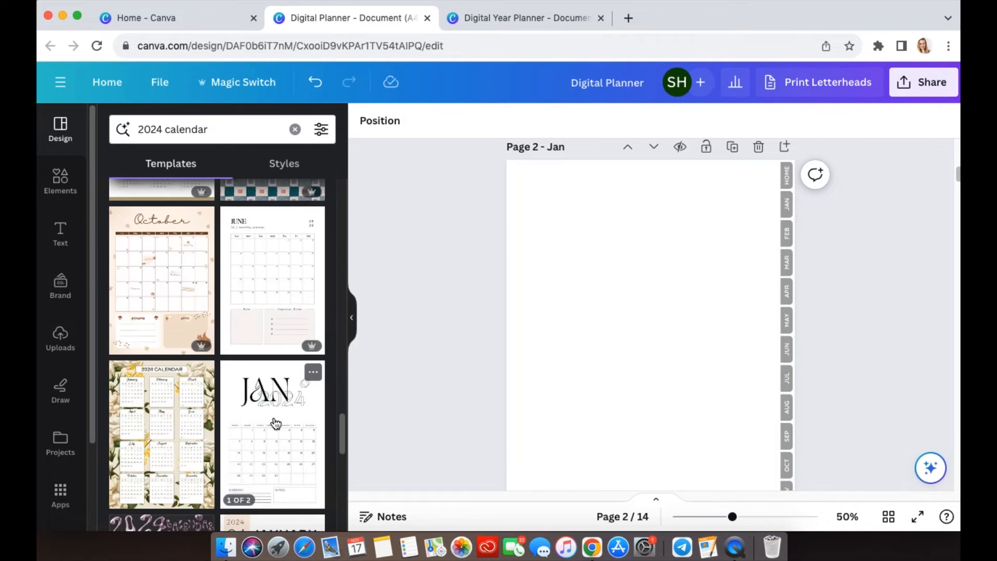
click(269, 271)
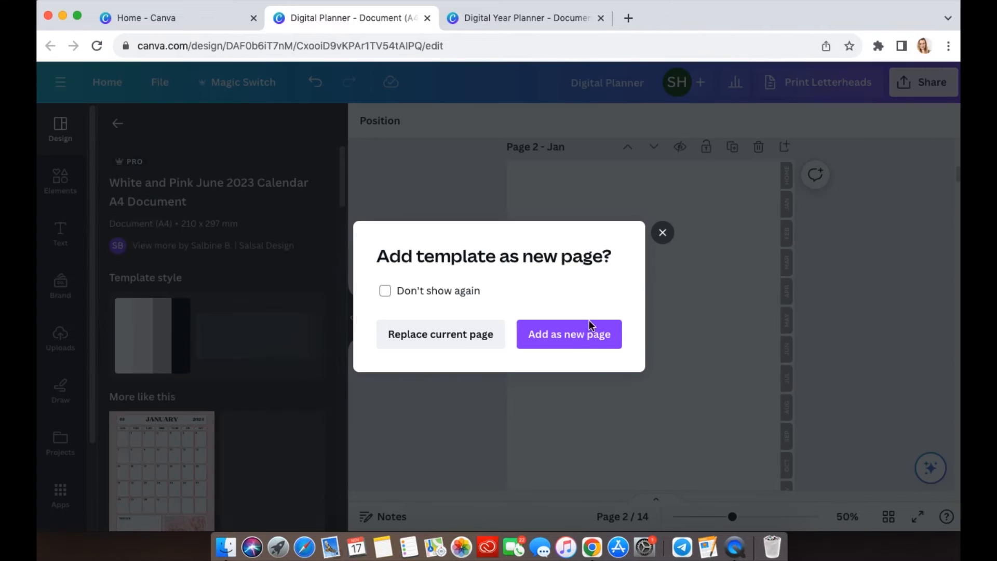
click(445, 293)
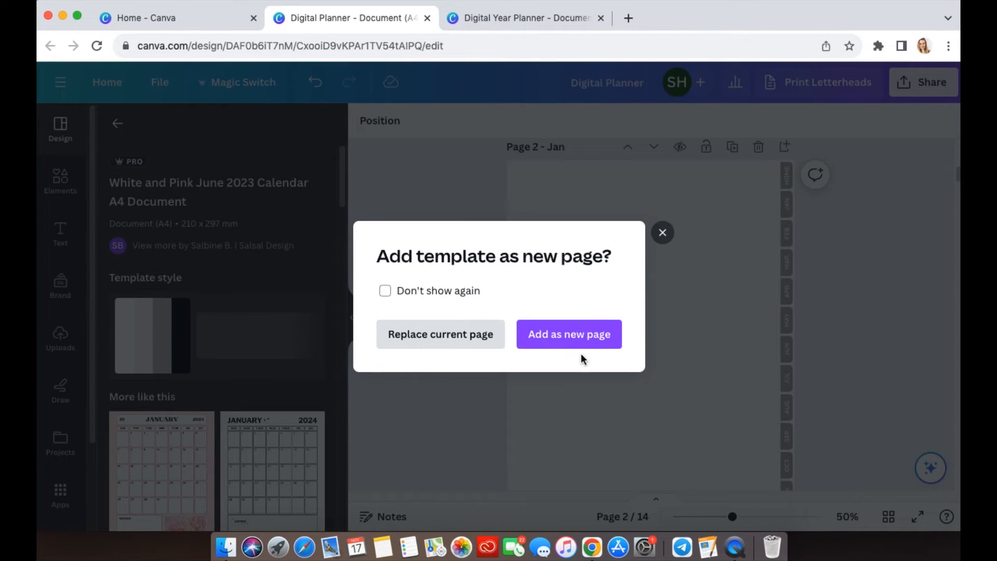
click(663, 234)
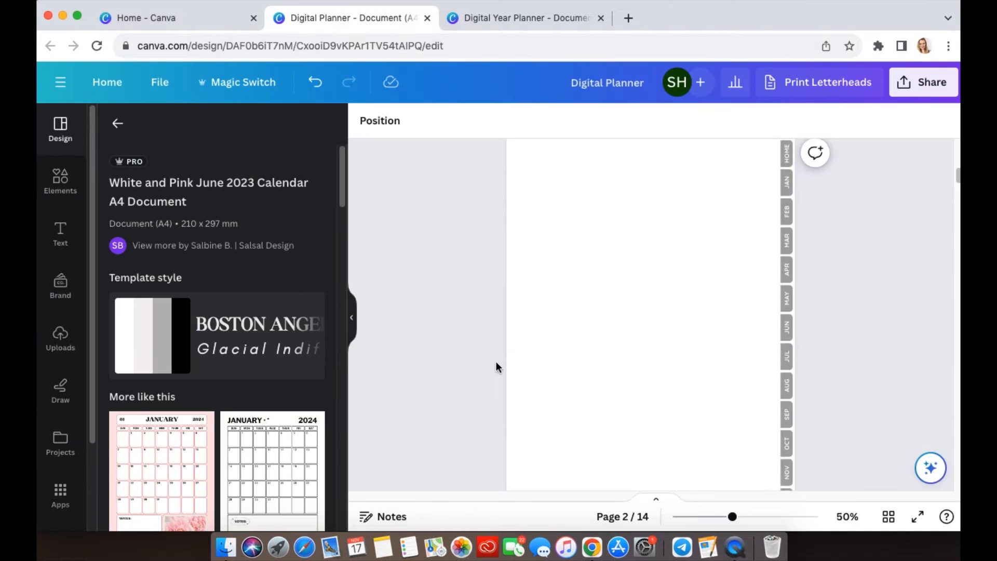
- Add a blank page 15 at the end of the planner document
scroll(497, 361, down, 10)
scroll(498, 364, down, 15)
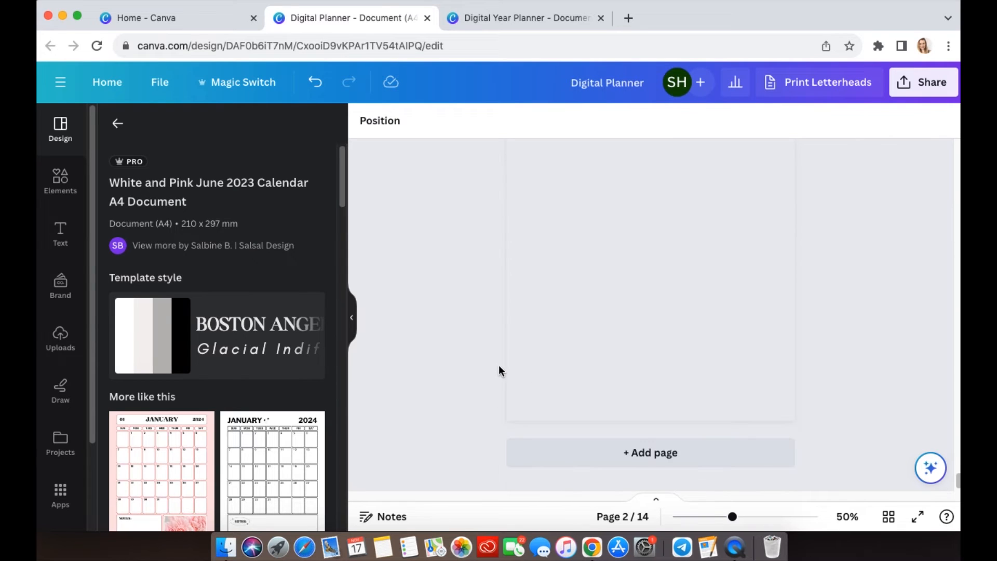
click(698, 456)
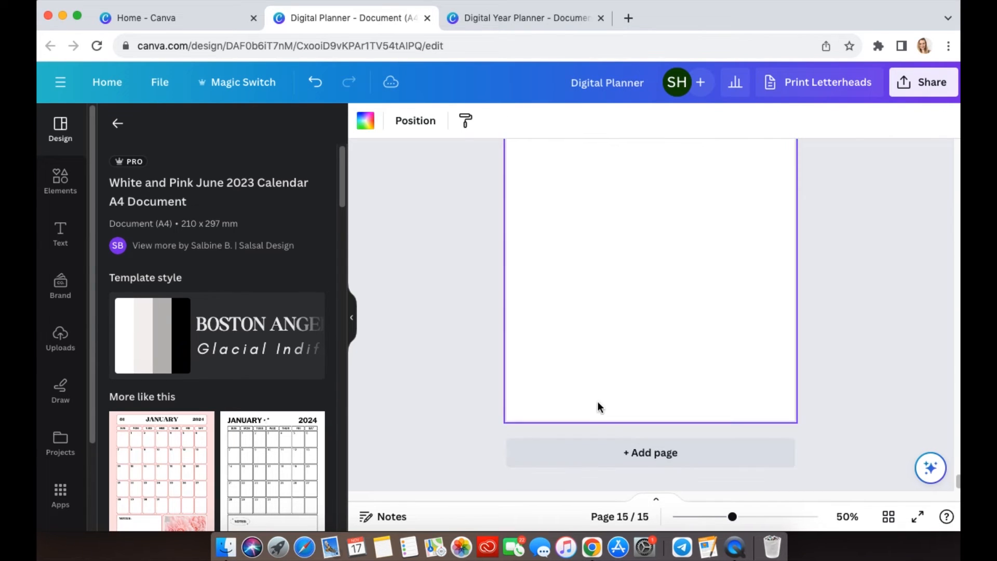
click(454, 338)
scroll(694, 370, up, 3)
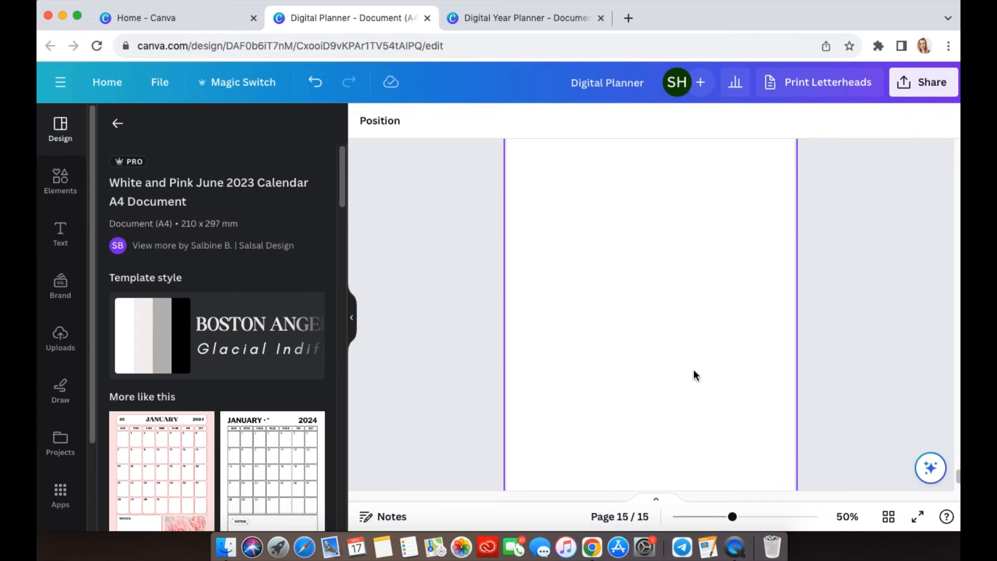
- Apply the White and Black Minimalist January 2024 Calendar Planner template to the blank page 15
click(117, 122)
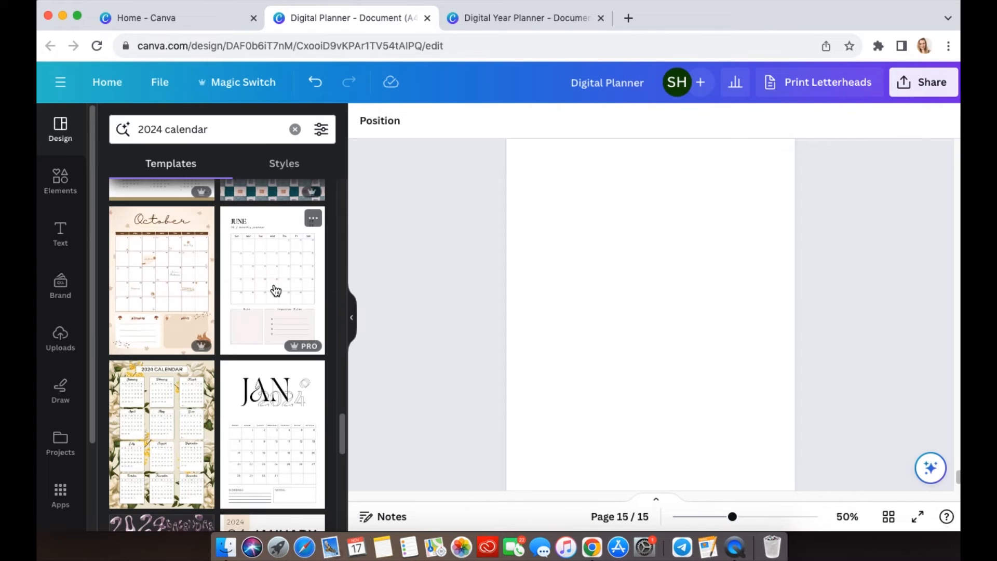
scroll(280, 353, down, 5)
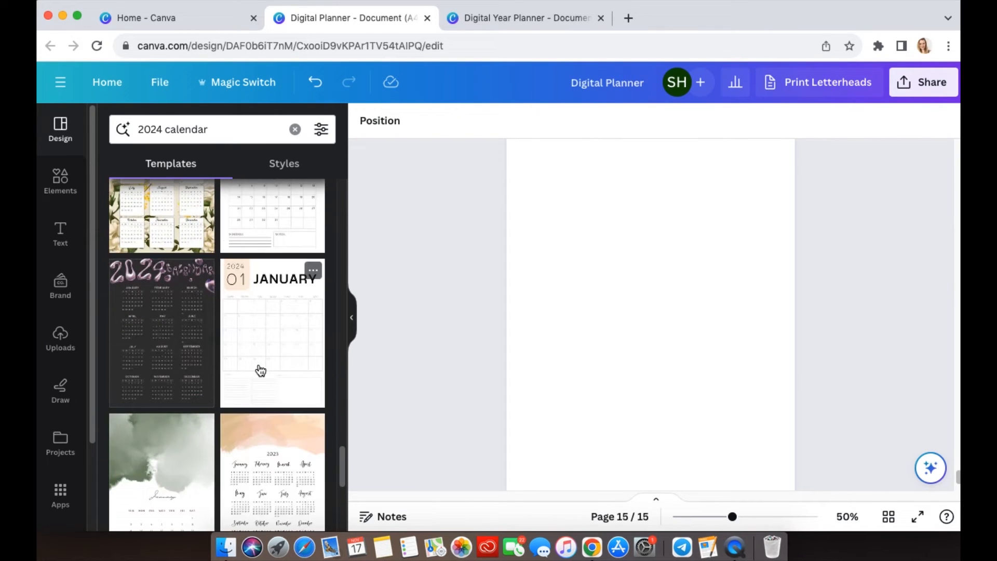
click(272, 345)
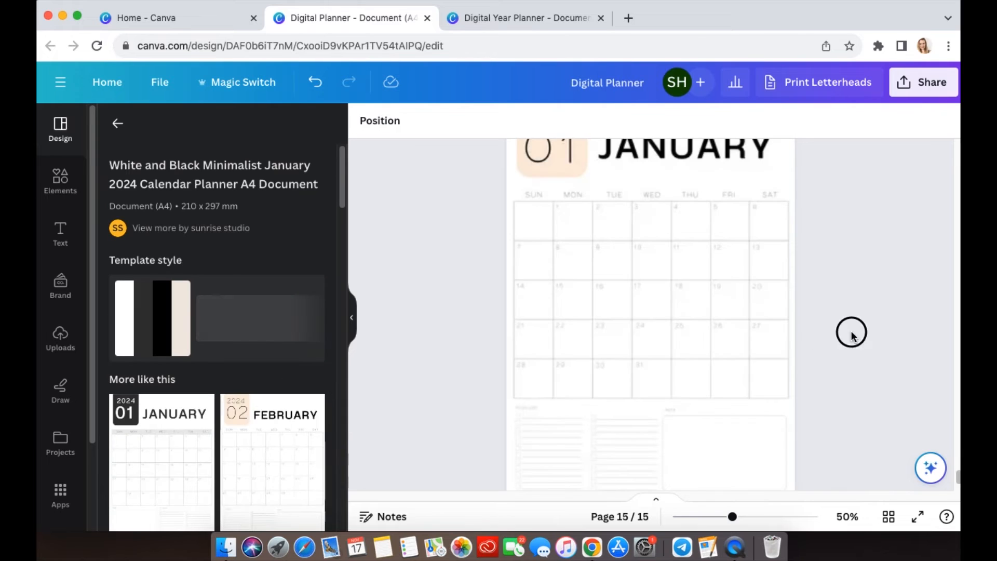
scroll(881, 415, up, 3)
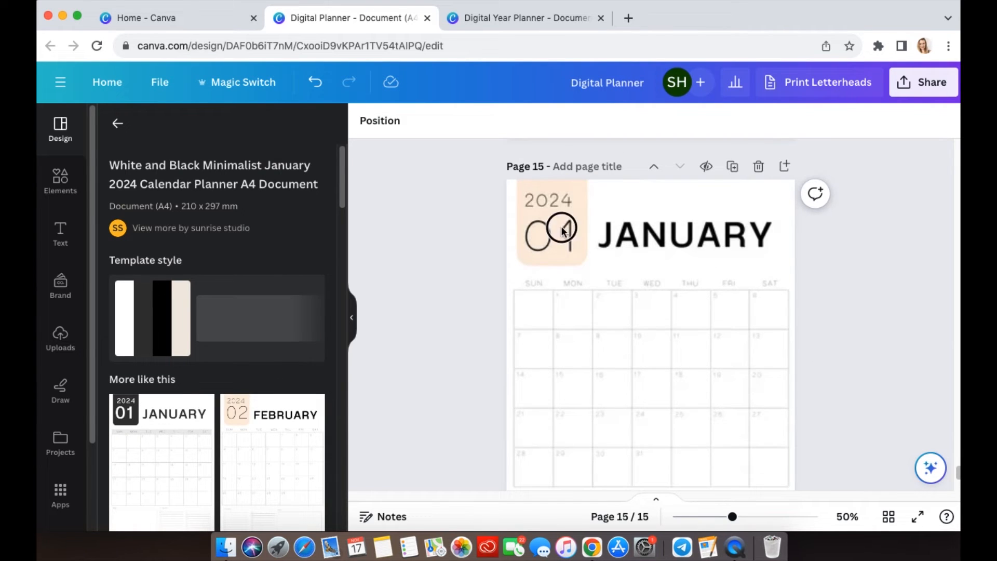
click(749, 295)
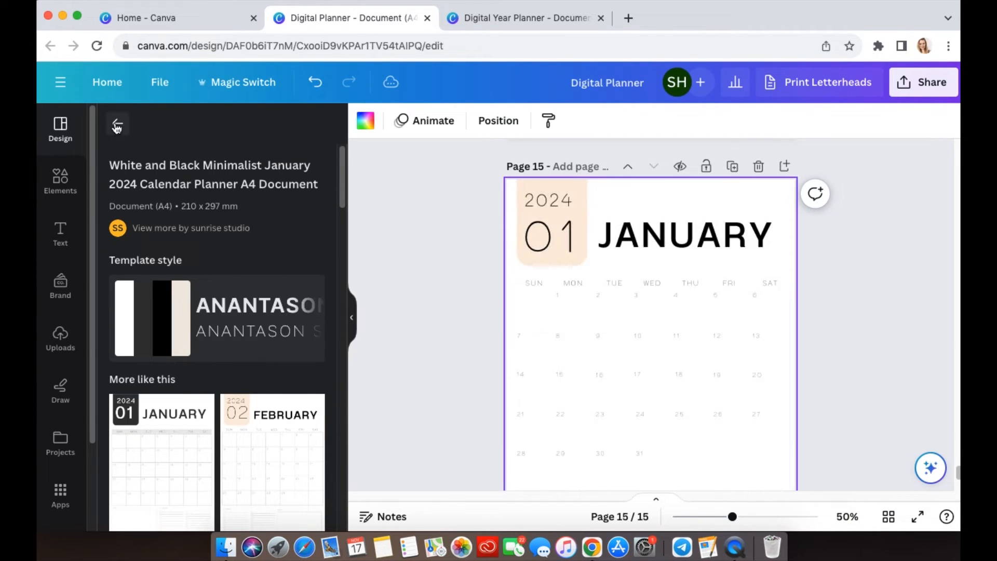
- Delete the "2024 01 JANUARY" heading and its peach block from the calendar on page 15
click(117, 123)
click(857, 257)
drag(437, 193, 719, 248)
key(Delete)
- Delete the to-do list and note box below the calendar grid on page 15
scroll(858, 330, down, 5)
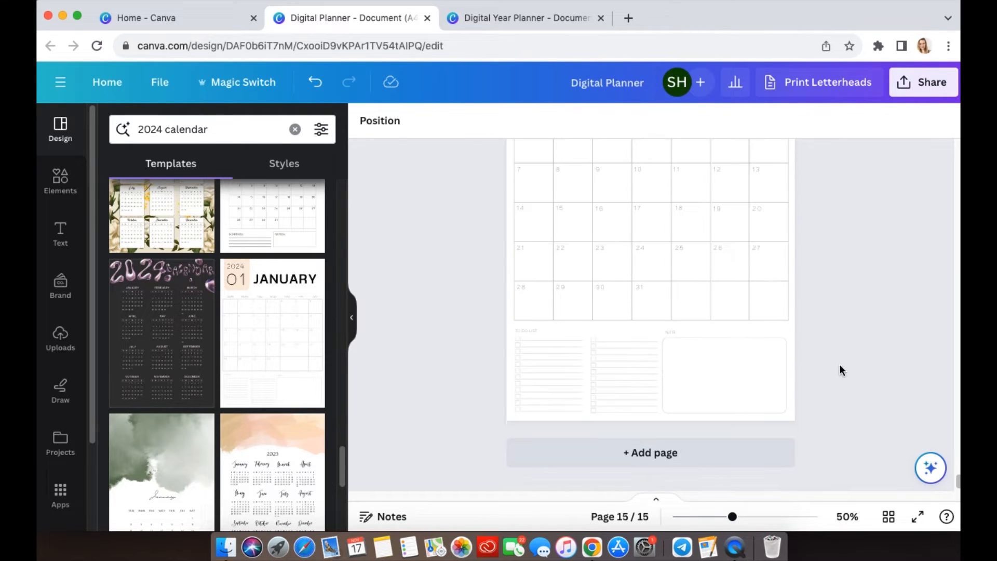
drag(852, 420, 450, 333)
key(Delete)
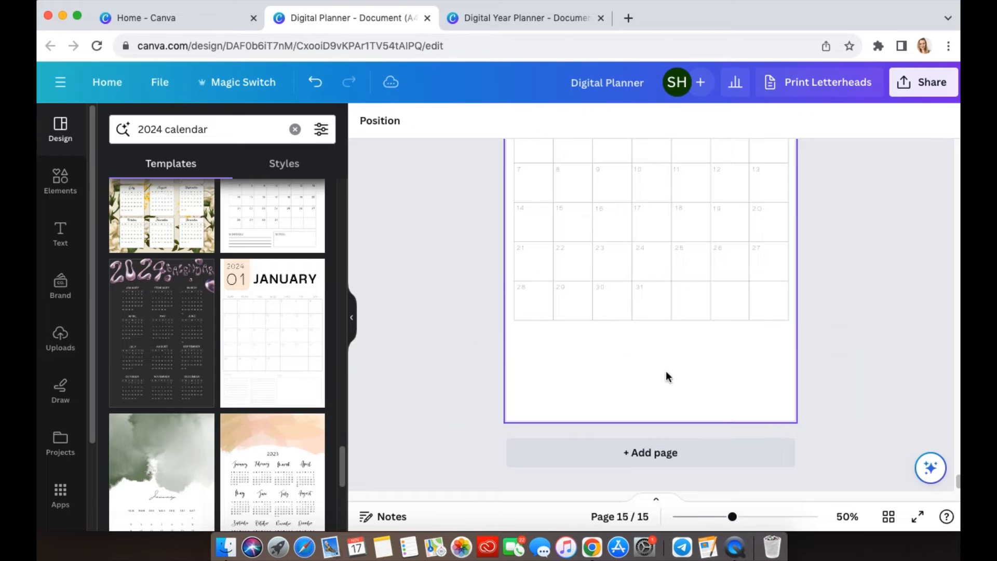
drag(854, 446, 450, 330)
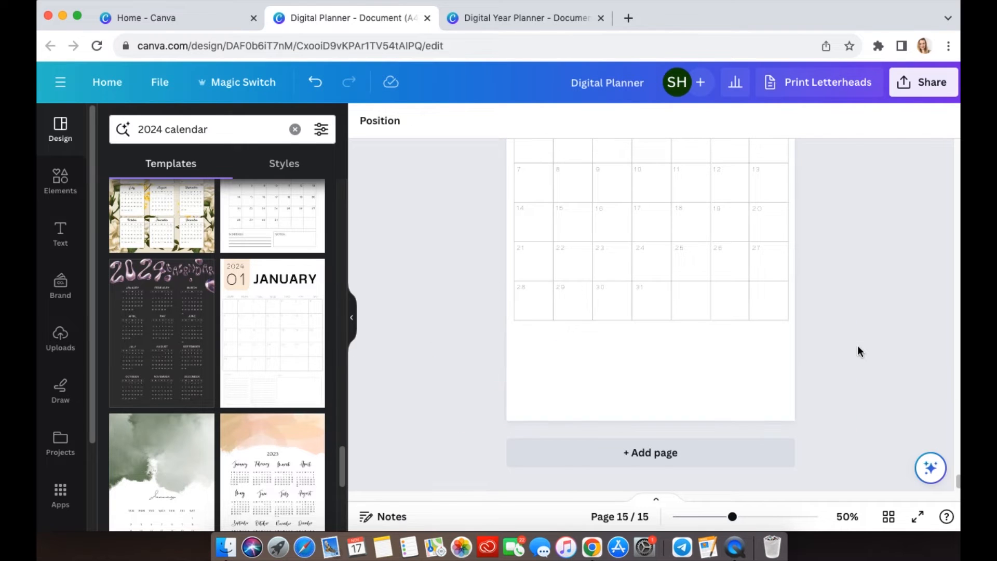
- Examine the remaining calendar grid on page 15 and check the weekday header row's font
scroll(857, 348, up, 2)
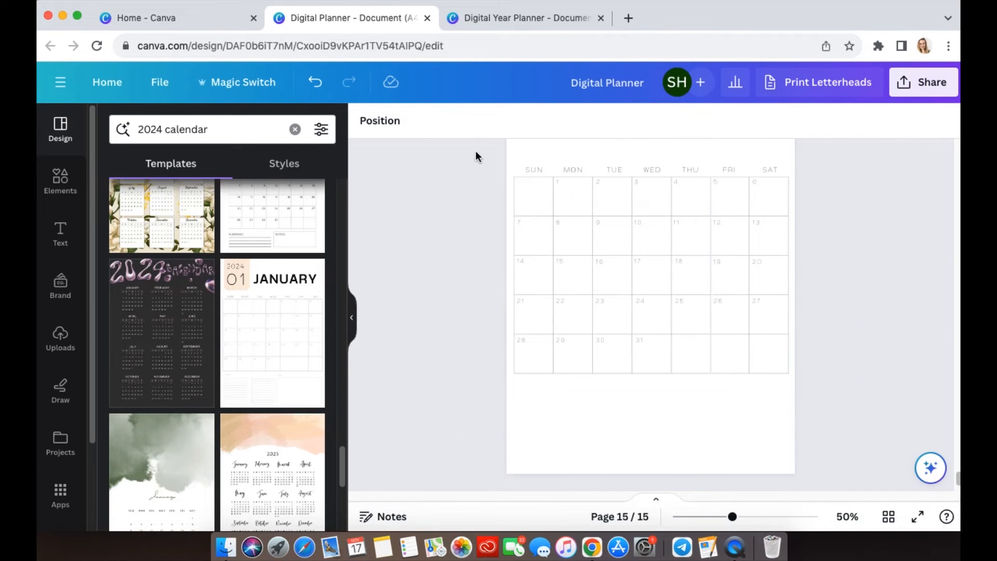
drag(485, 148, 853, 425)
click(899, 413)
scroll(900, 413, up, 1)
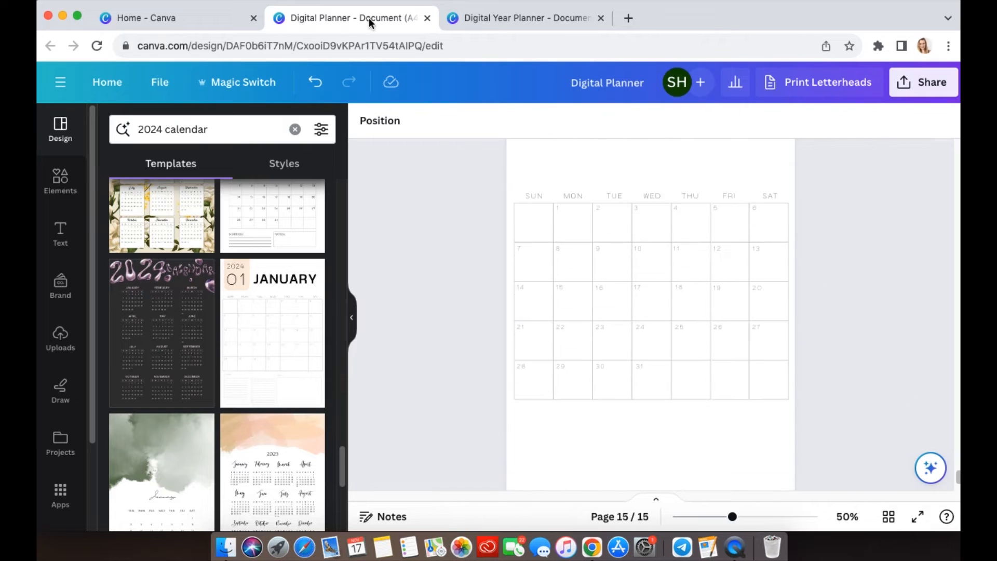
click(540, 195)
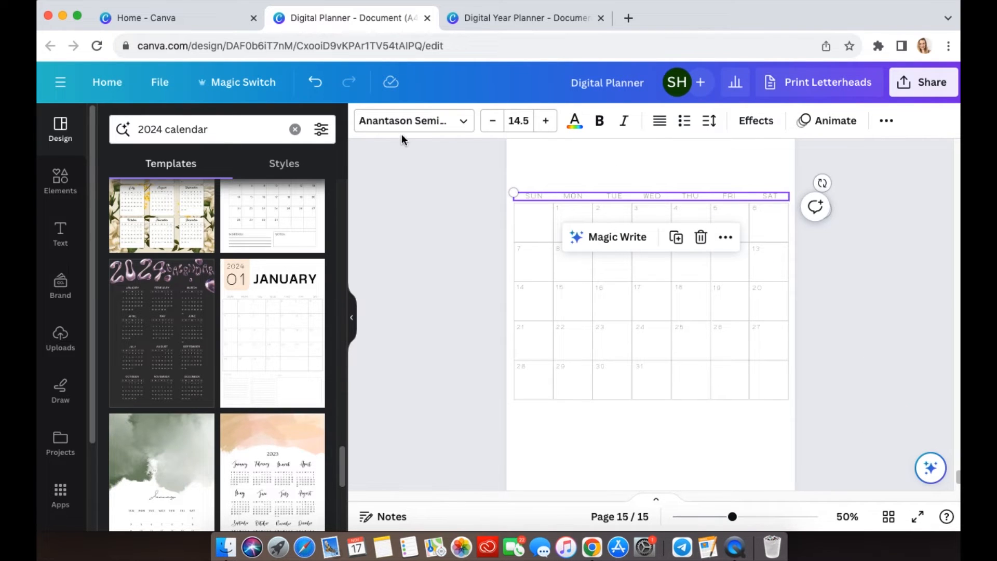
click(410, 120)
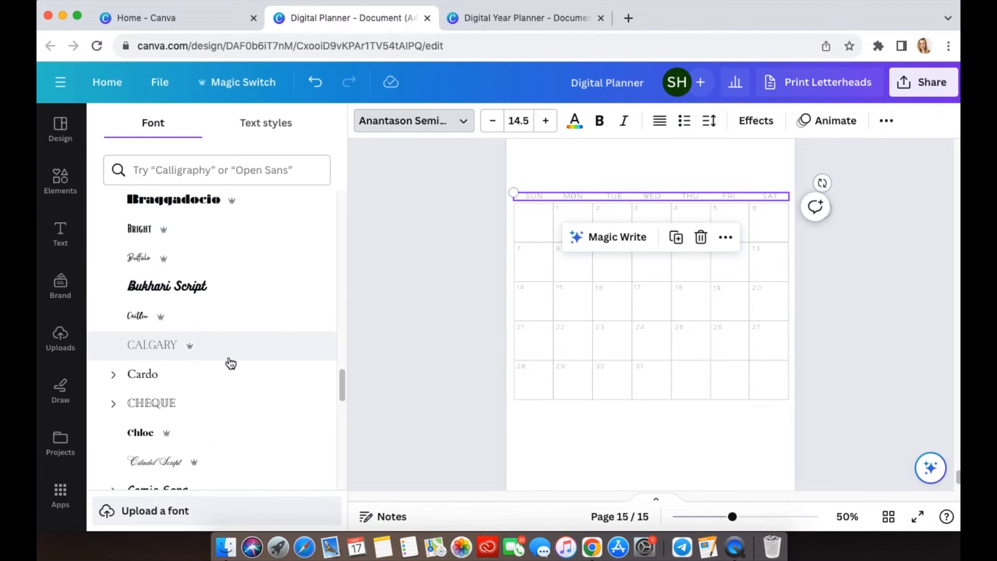
click(395, 267)
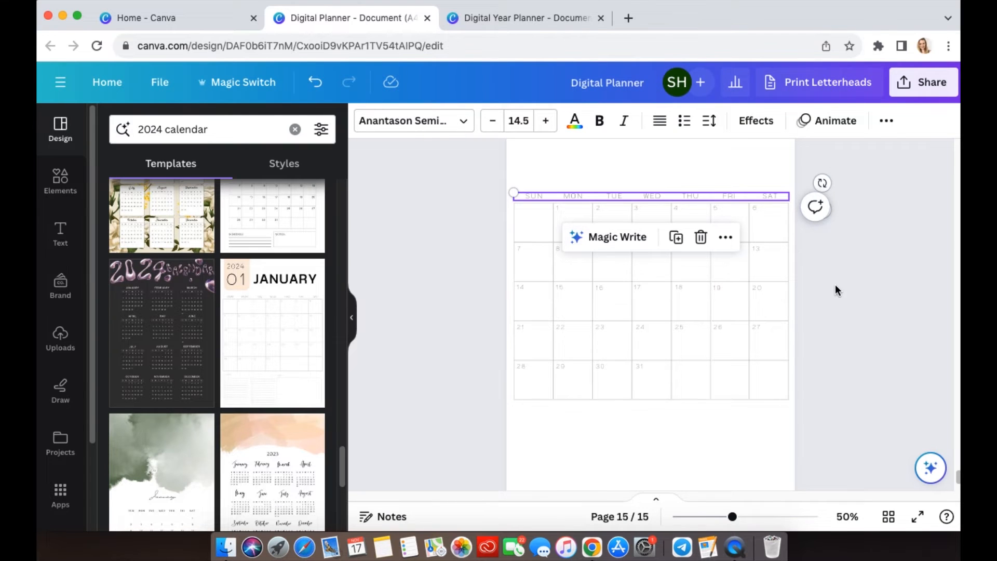
scroll(835, 284, up, 5)
scroll(828, 295, up, 2)
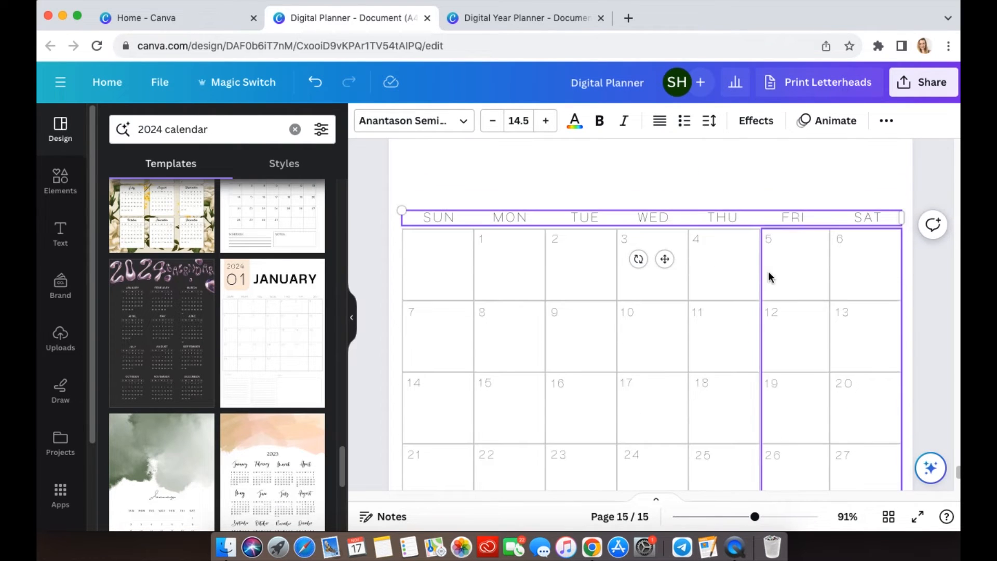
- Replace the weekday header row's text with MON, narrow its text box to the first column, and centre the text
double_click(747, 214)
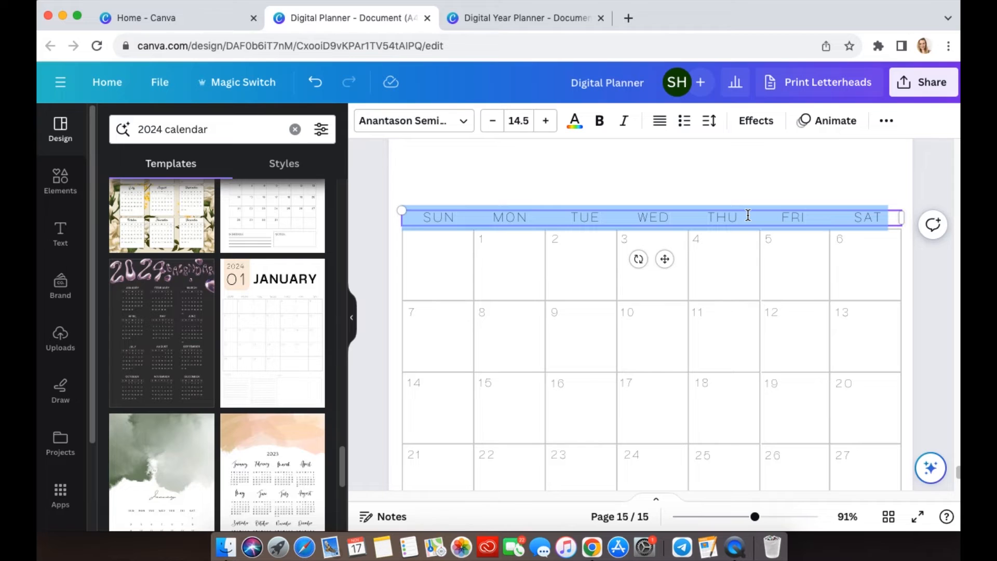
text(MON)
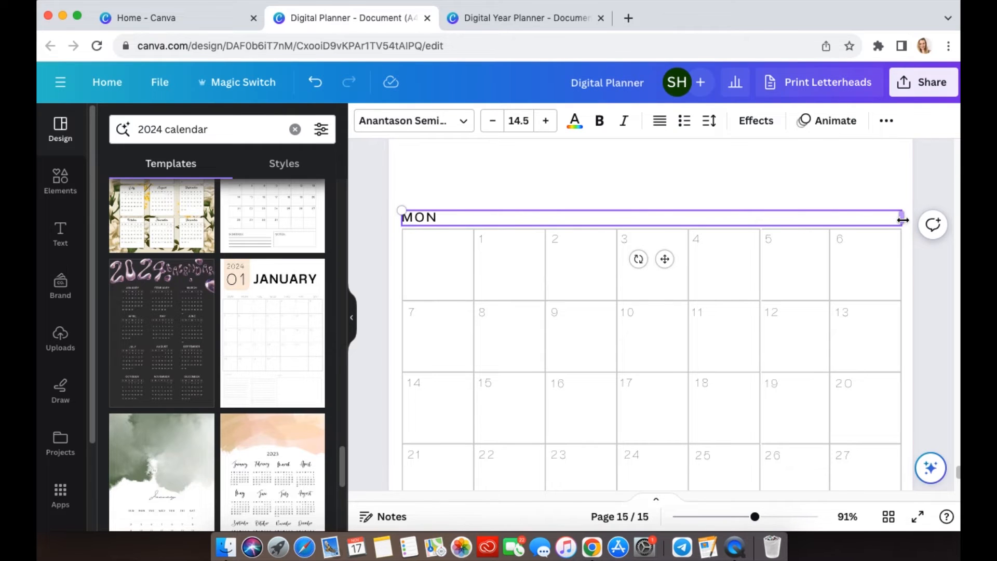
drag(902, 217, 473, 220)
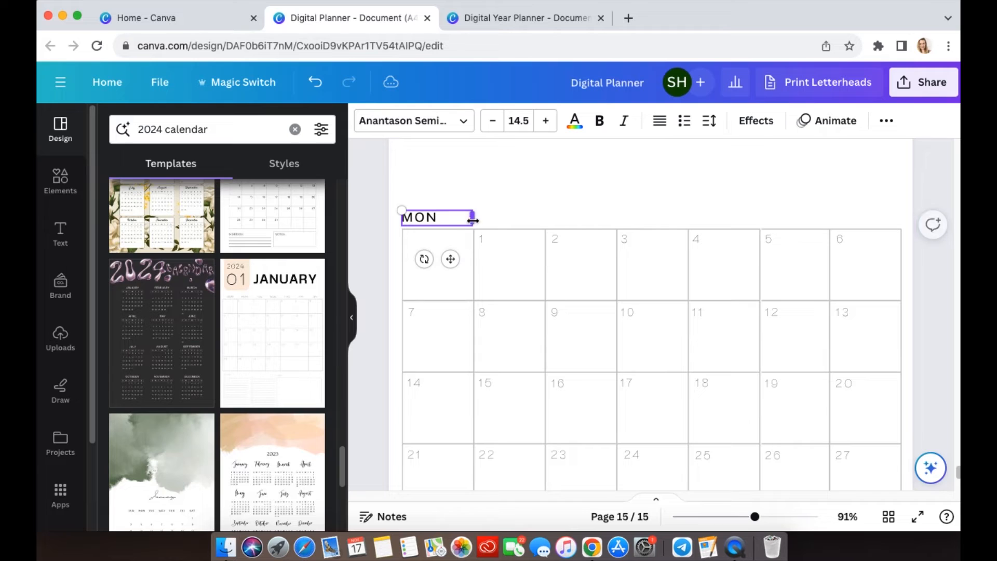
click(660, 121)
click(635, 204)
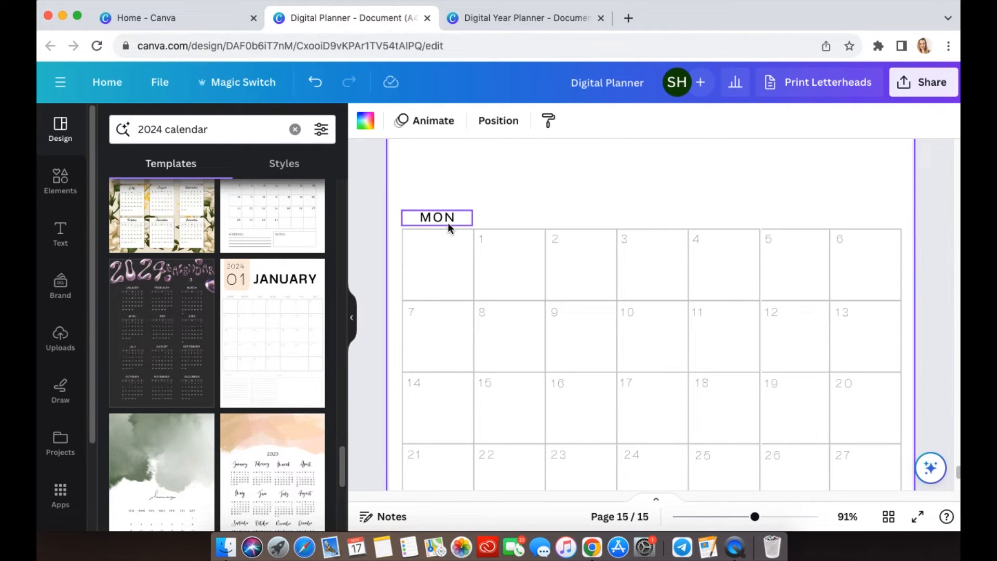
- Set the MON header's font to Quicksand and make it bold
click(443, 217)
mouse_move(442, 217)
mouse_down()
mouse_move(455, 227)
mouse_move(446, 216)
mouse_up()
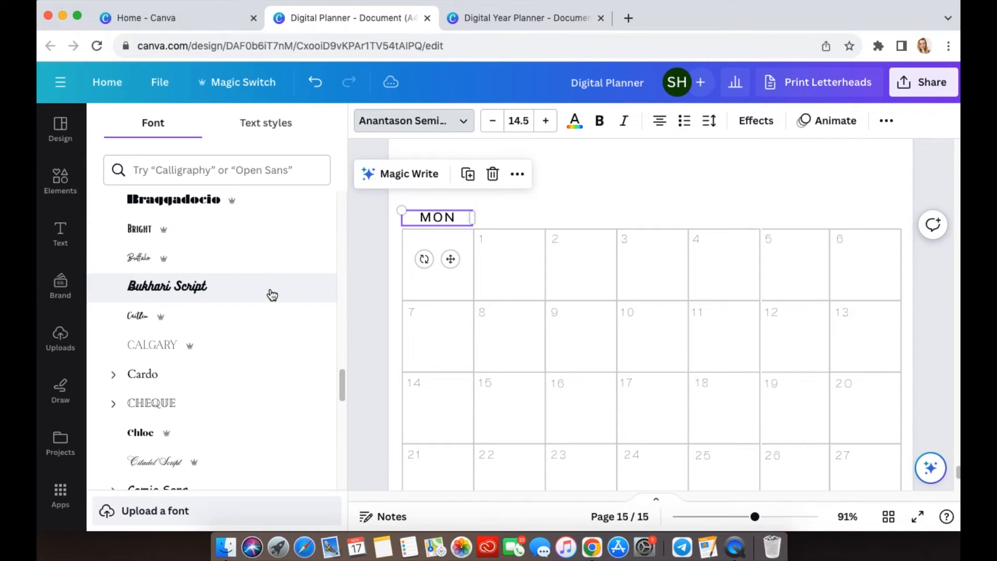
click(139, 176)
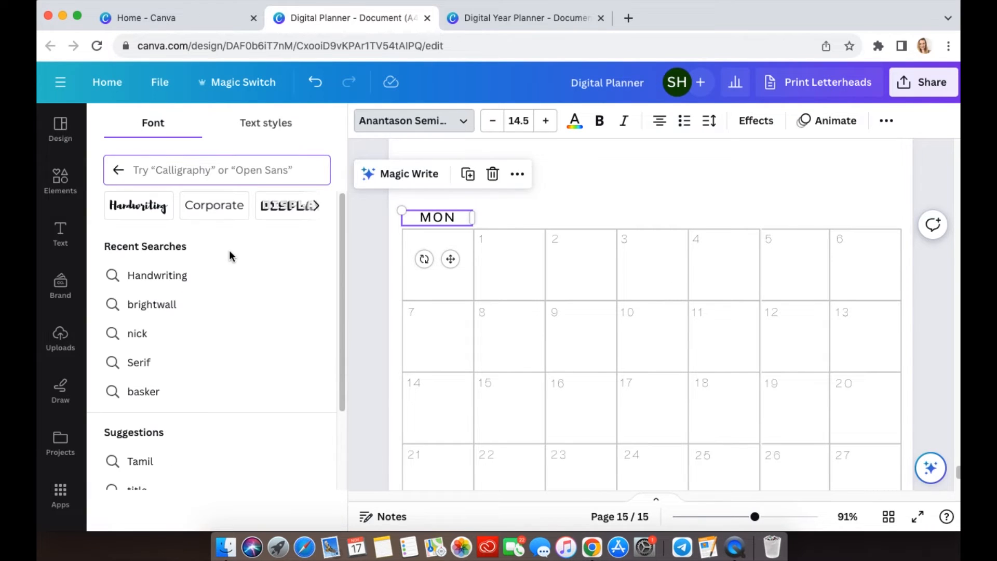
scroll(225, 359, down, 3)
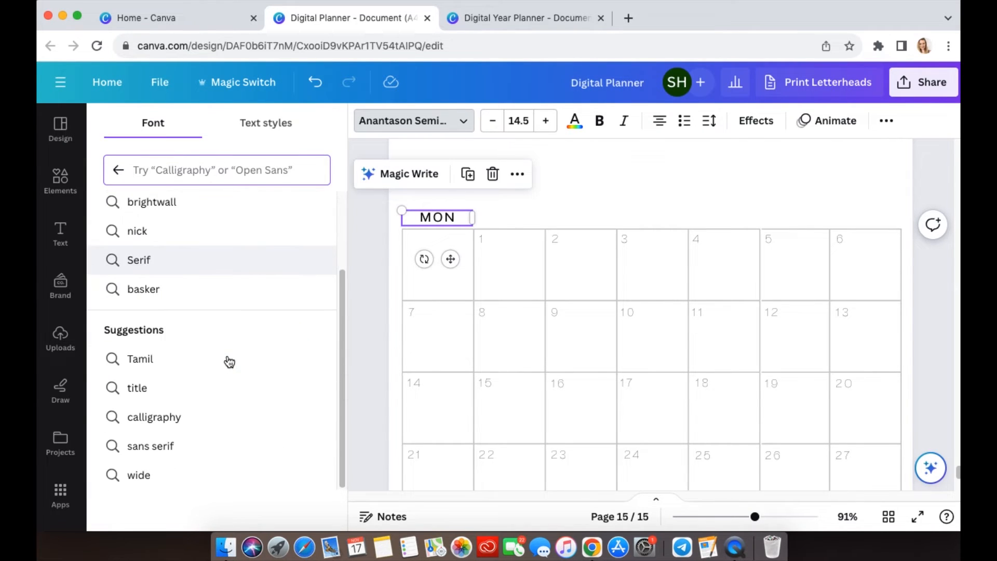
click(112, 180)
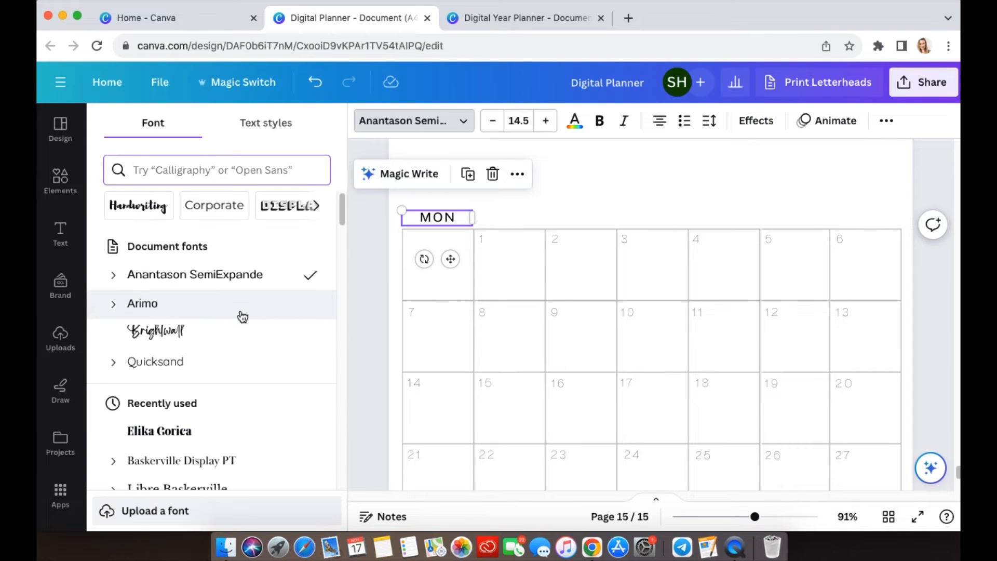
click(185, 359)
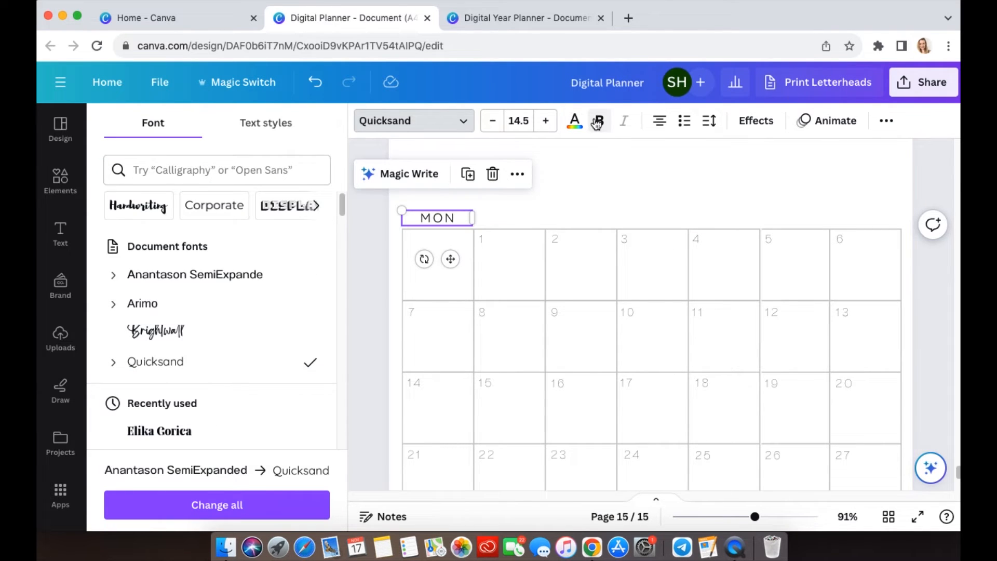
click(597, 123)
click(621, 198)
- Duplicate the MON header above the second column and change the copy's text to TUE
click(445, 218)
key(super+d)
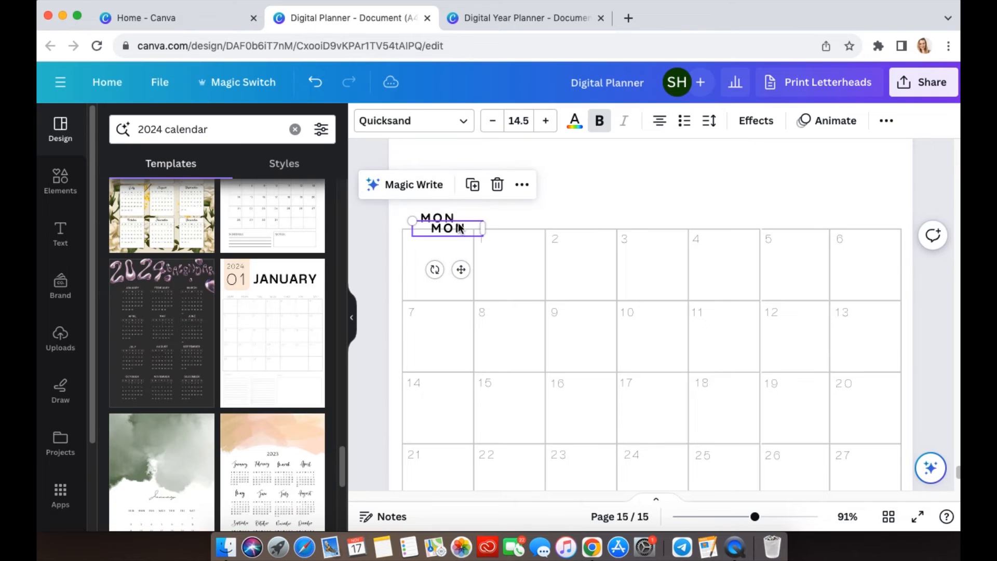
drag(460, 223, 514, 216)
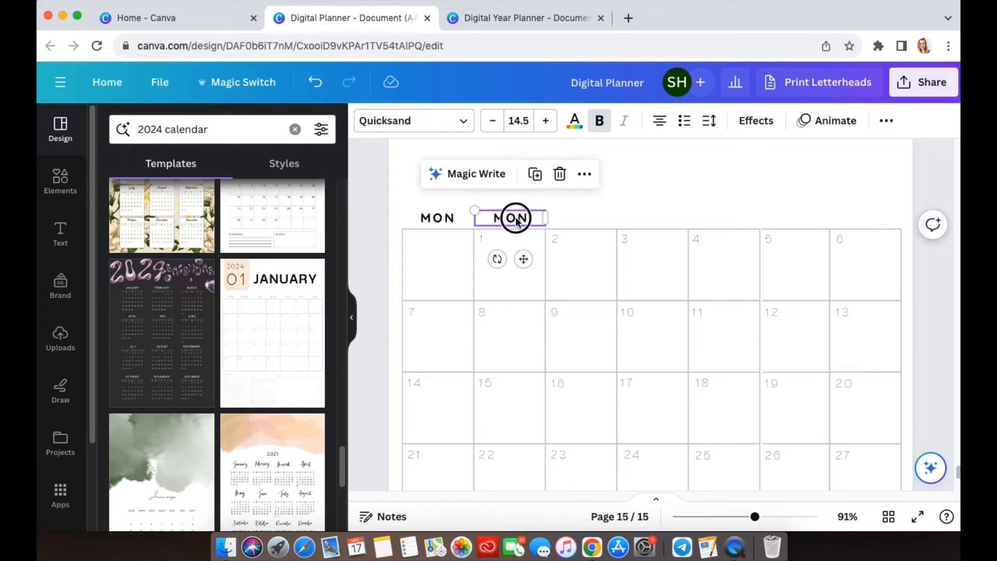
double_click(514, 217)
text(TU)
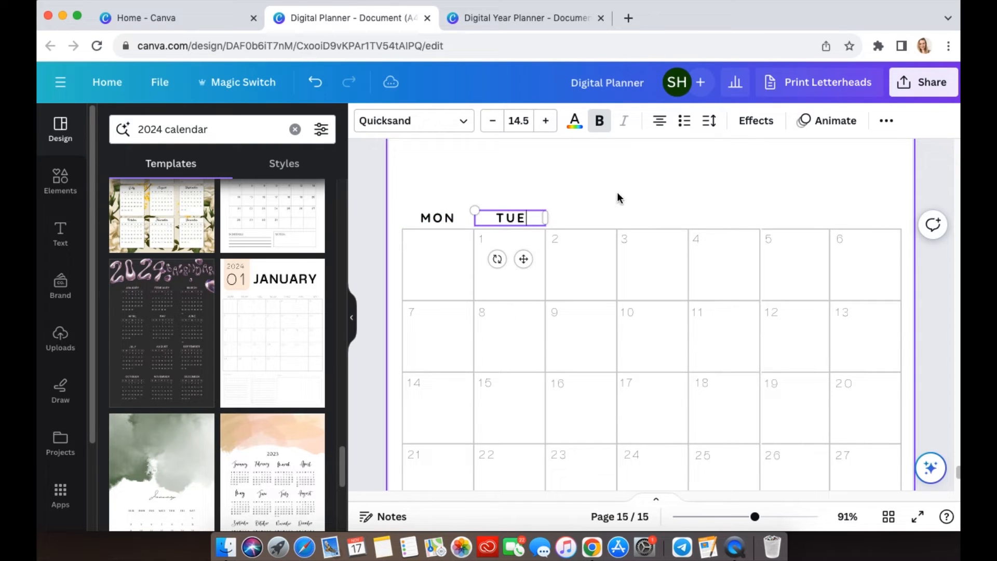
text(E)
- Duplicate the MON and TUE headers above the third and fourth columns and change the copies to WED and THU
click(432, 191)
drag(431, 192, 650, 220)
key(super+d)
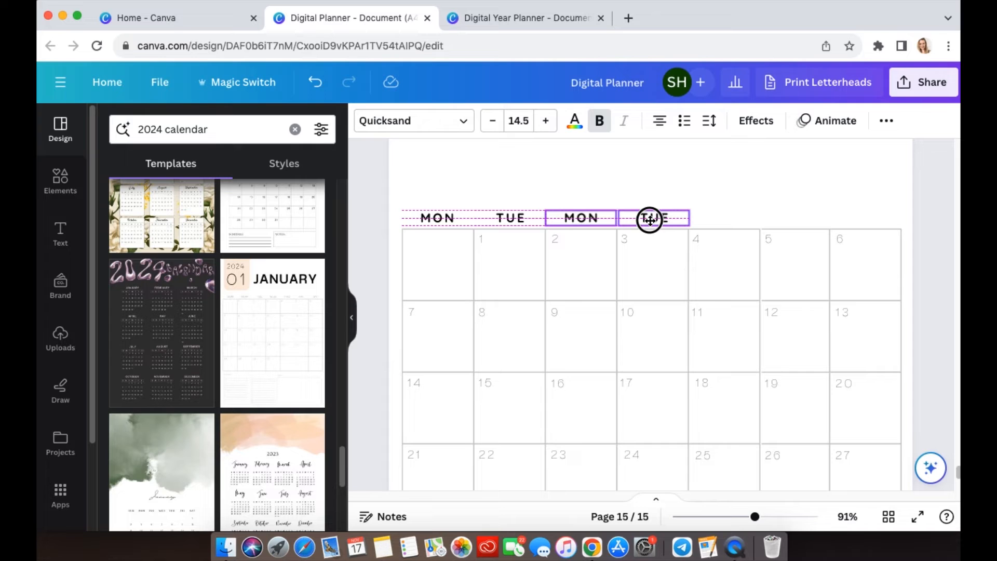
drag(646, 220, 646, 219)
click(615, 218)
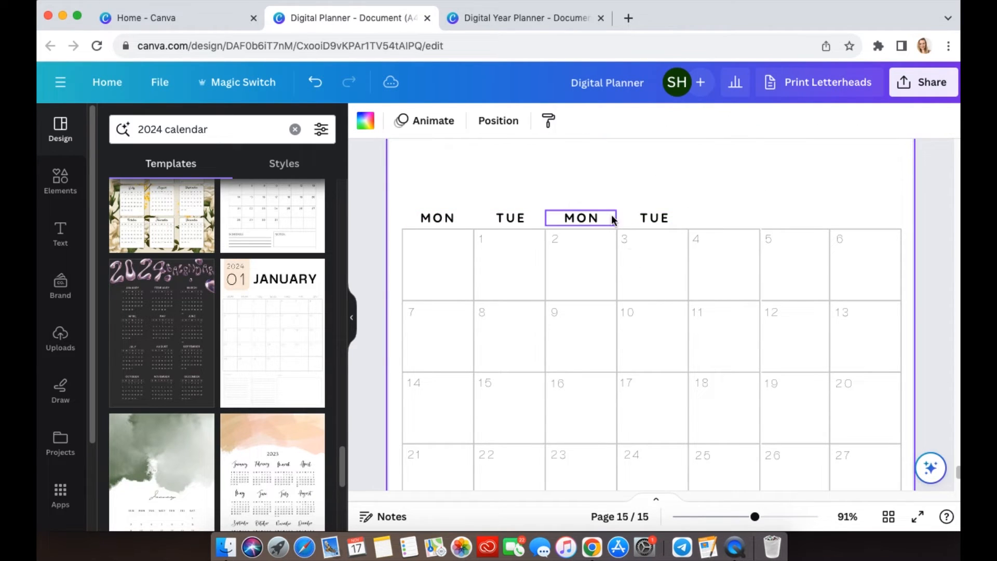
double_click(603, 218)
text(WED)
click(654, 218)
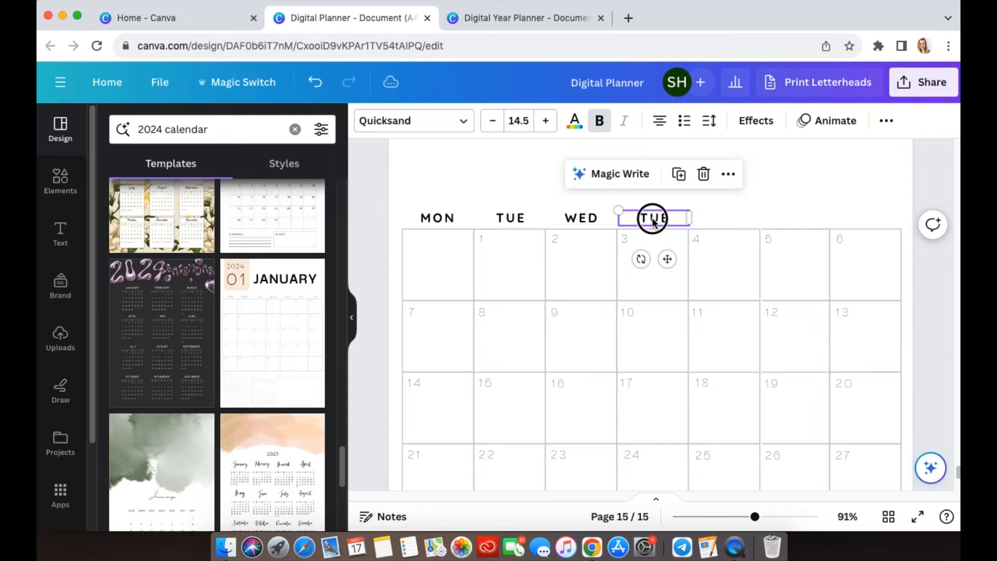
double_click(654, 218)
text(TH)
click(755, 200)
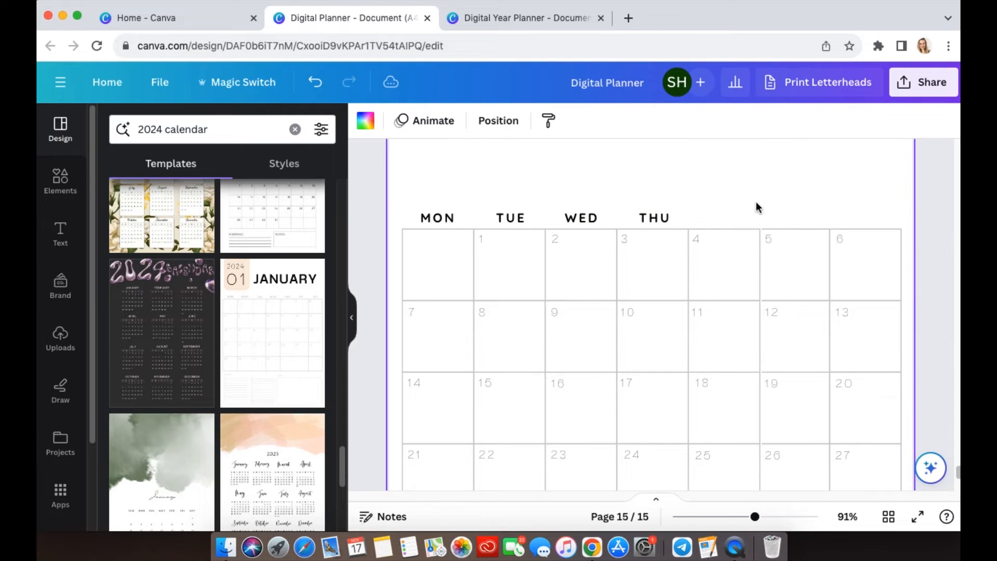
- Add another copy of the MON and TUE headers above the fifth and sixth columns and change them to FRI and SAT
key(super+v)
drag(464, 232, 737, 221)
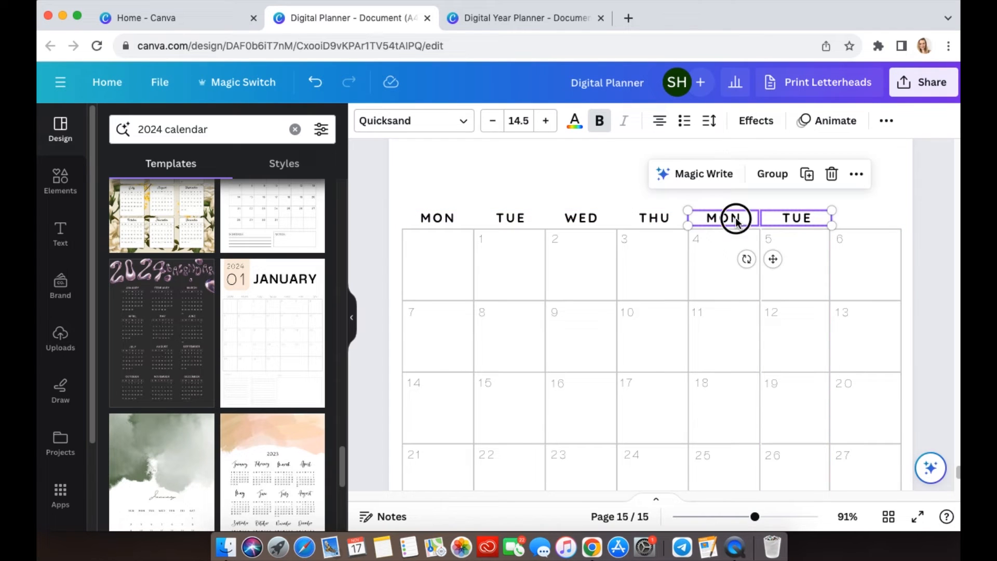
click(755, 235)
click(724, 217)
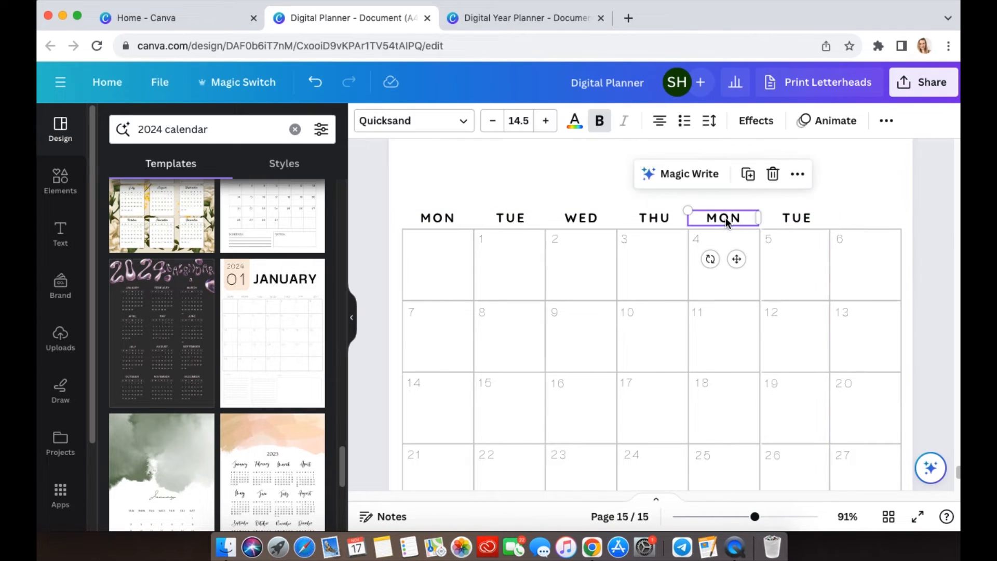
double_click(723, 218)
text(FRI)
click(791, 217)
double_click(791, 217)
text(S)
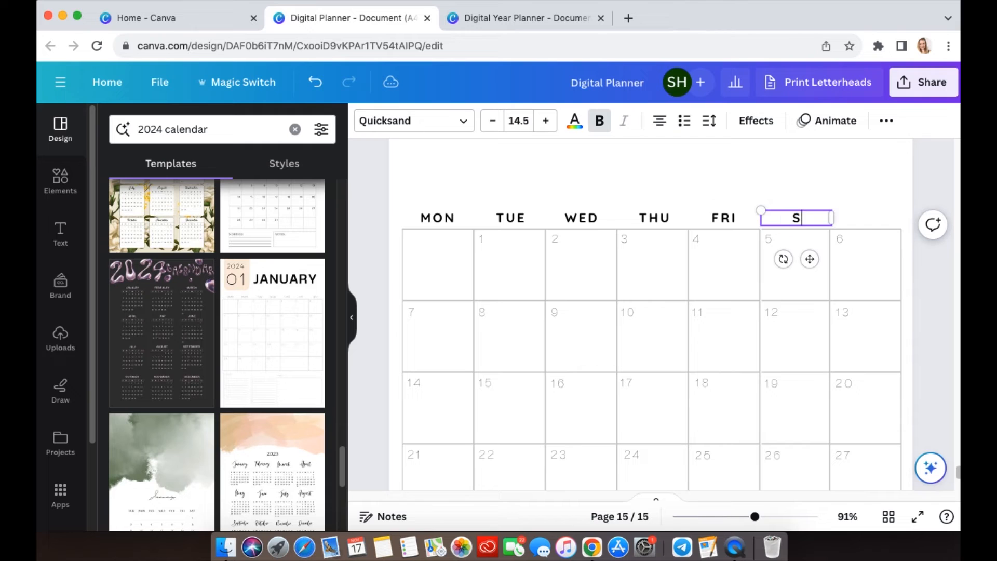
text(AT)
click(848, 183)
- Duplicate the SAT header above the seventh column and change the copy's text to SUN
click(797, 219)
key(super+d)
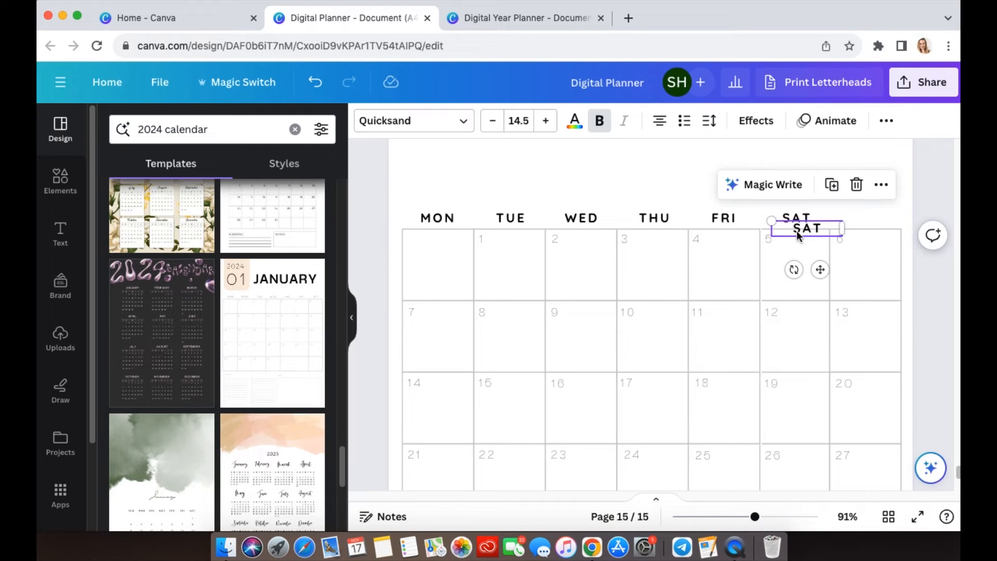
drag(800, 224, 856, 219)
double_click(856, 219)
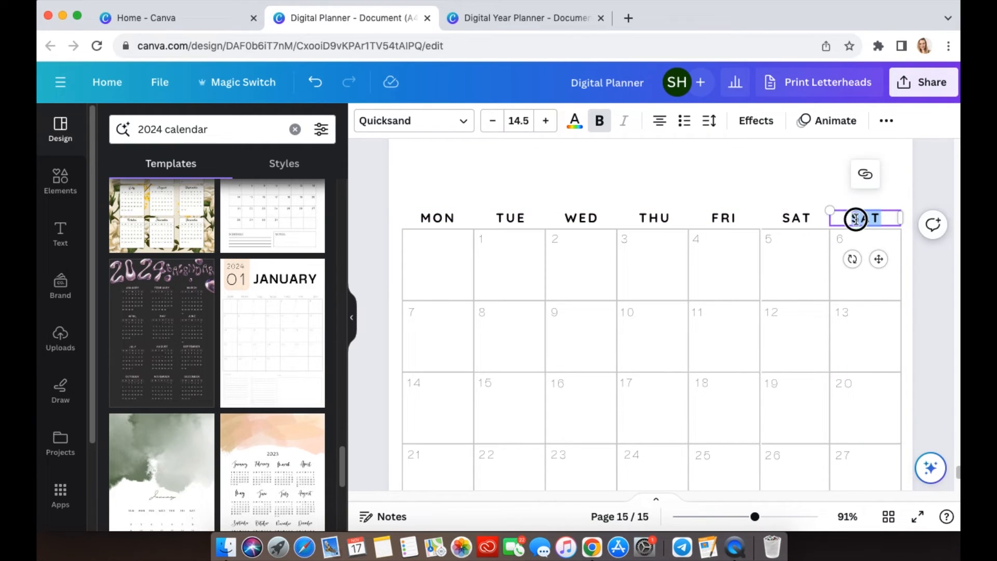
text(SUN)
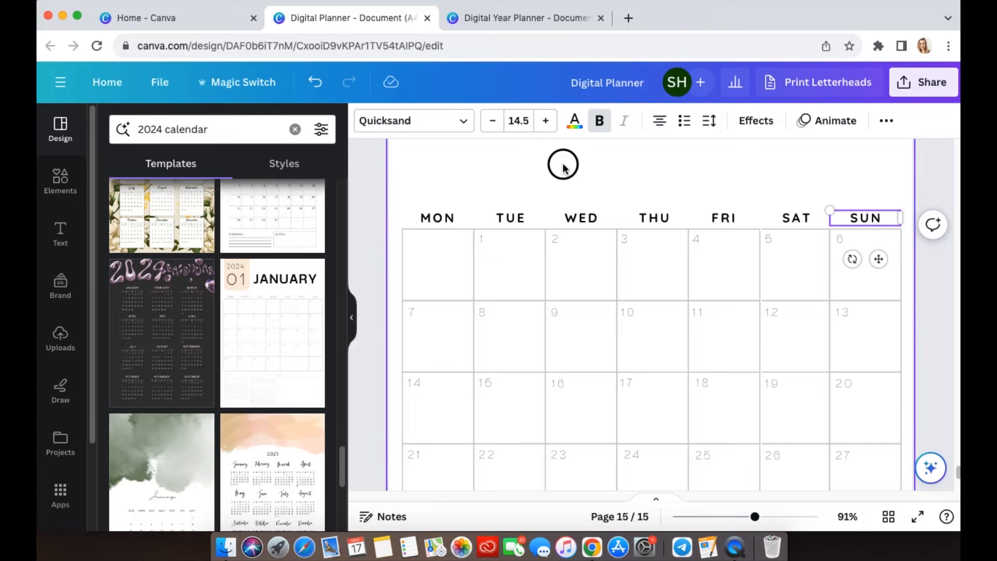
click(563, 162)
- Examine the separate date number text boxes in the first week and check the dates across the remaining weeks
click(483, 238)
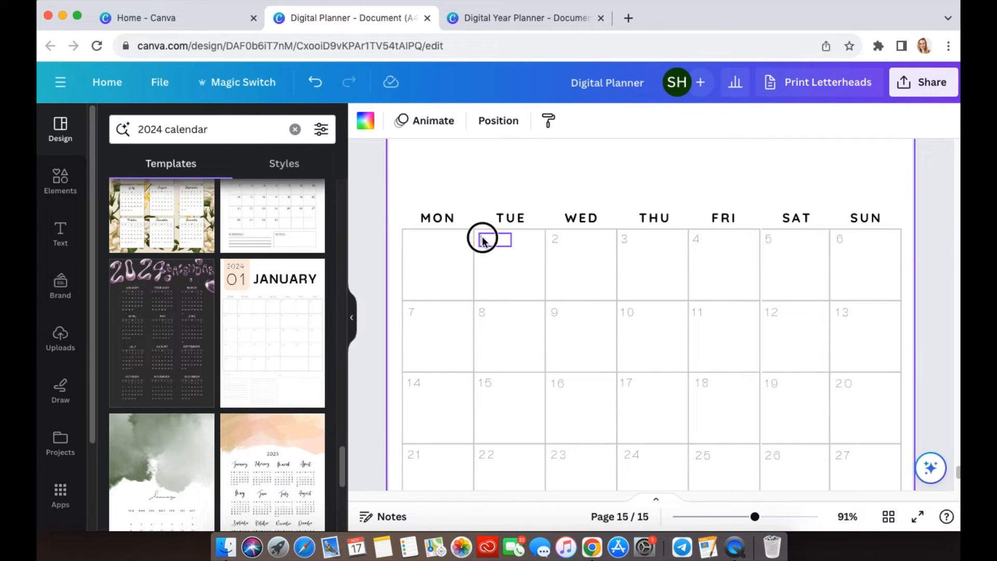
click(582, 238)
click(632, 238)
click(702, 242)
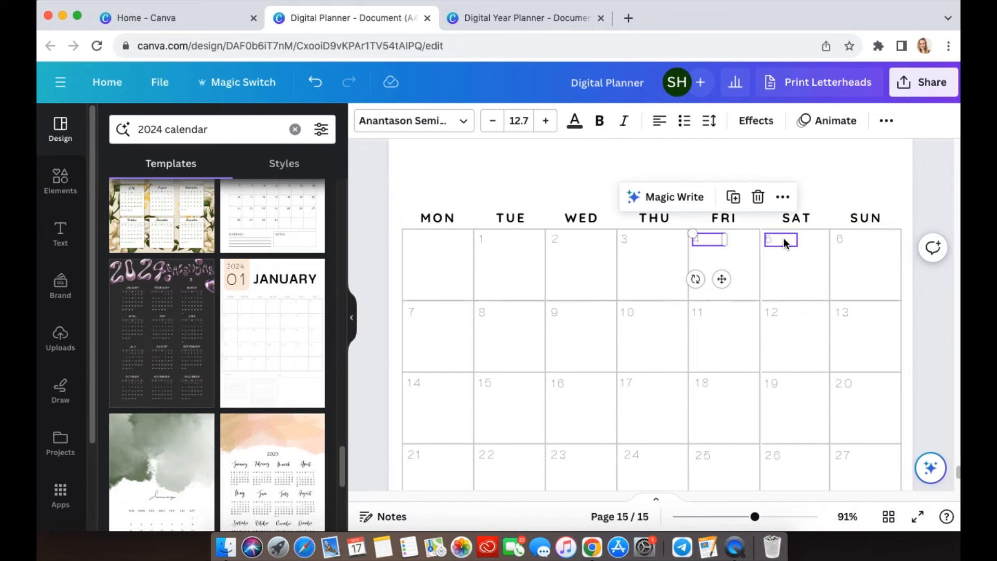
click(775, 239)
click(845, 239)
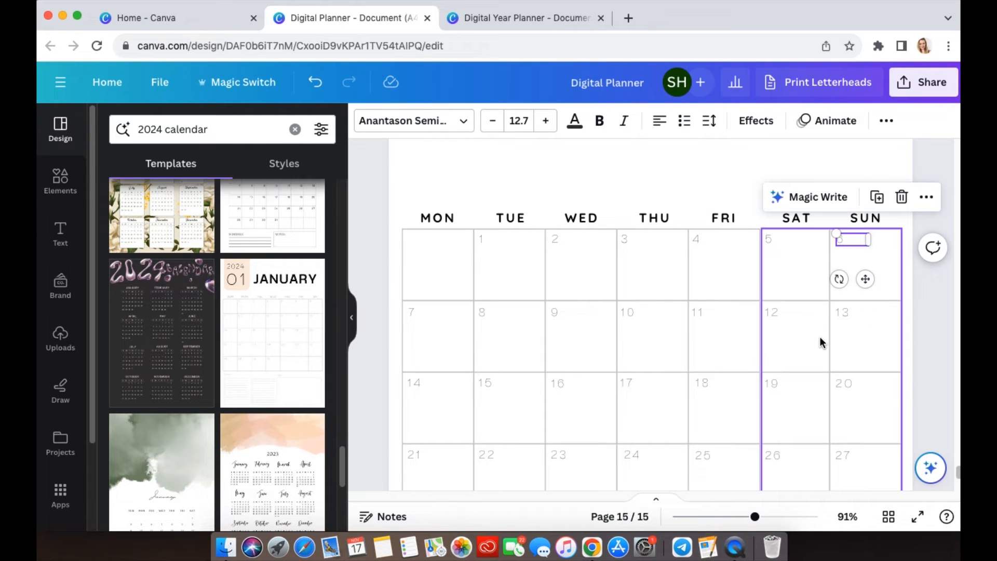
scroll(794, 325, down, 1)
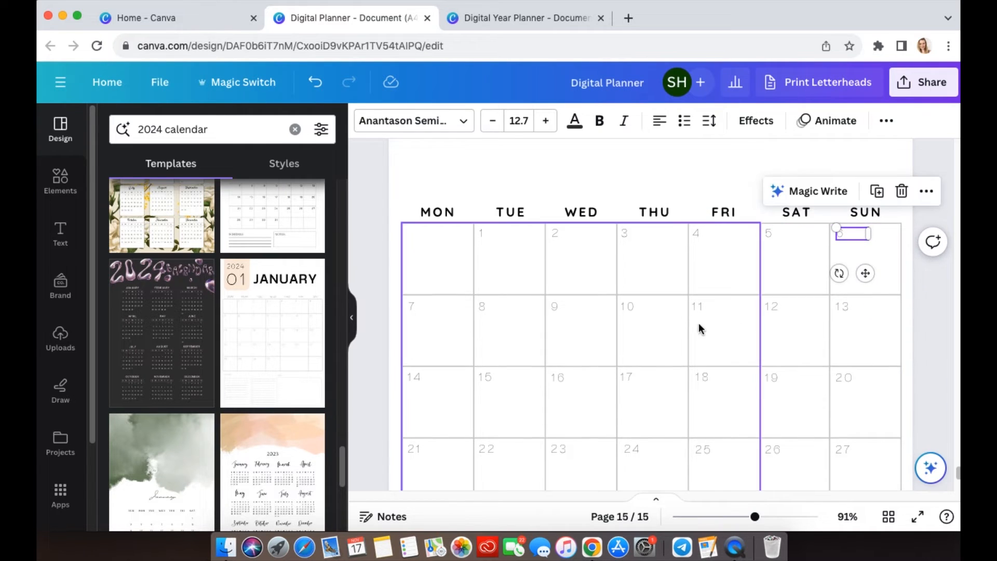
scroll(627, 340, down, 5)
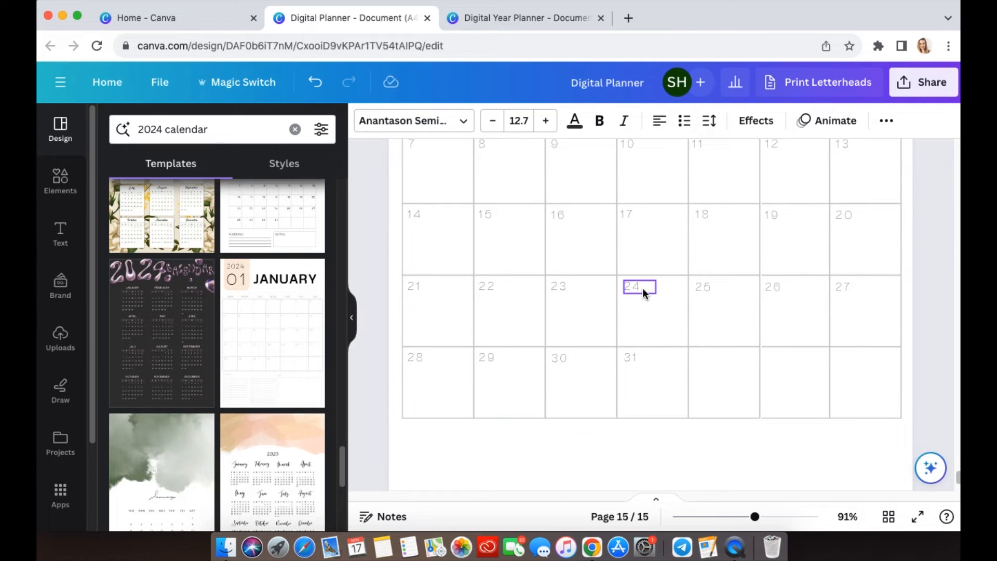
scroll(649, 284, up, 10)
double_click(485, 365)
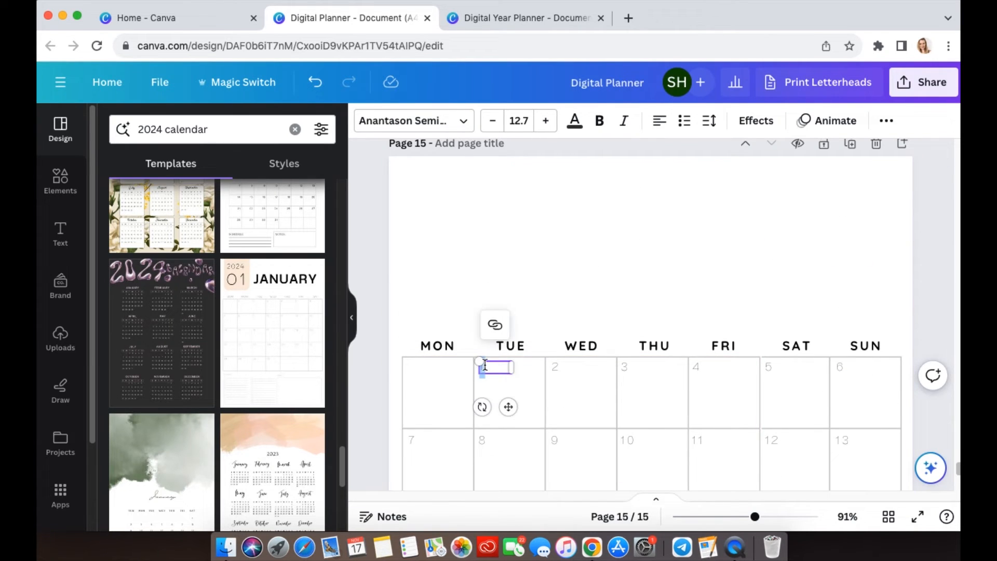
double_click(643, 367)
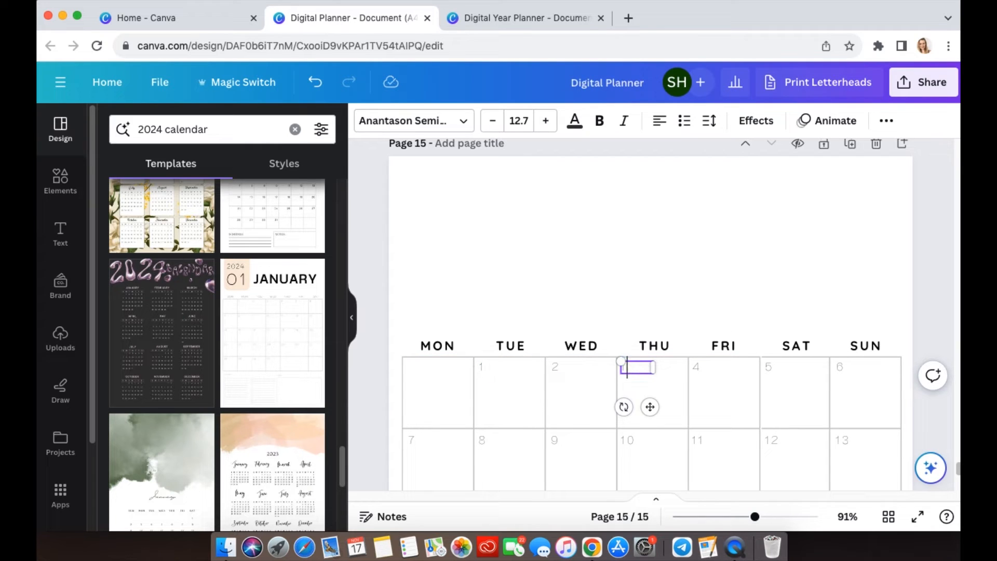
click(778, 266)
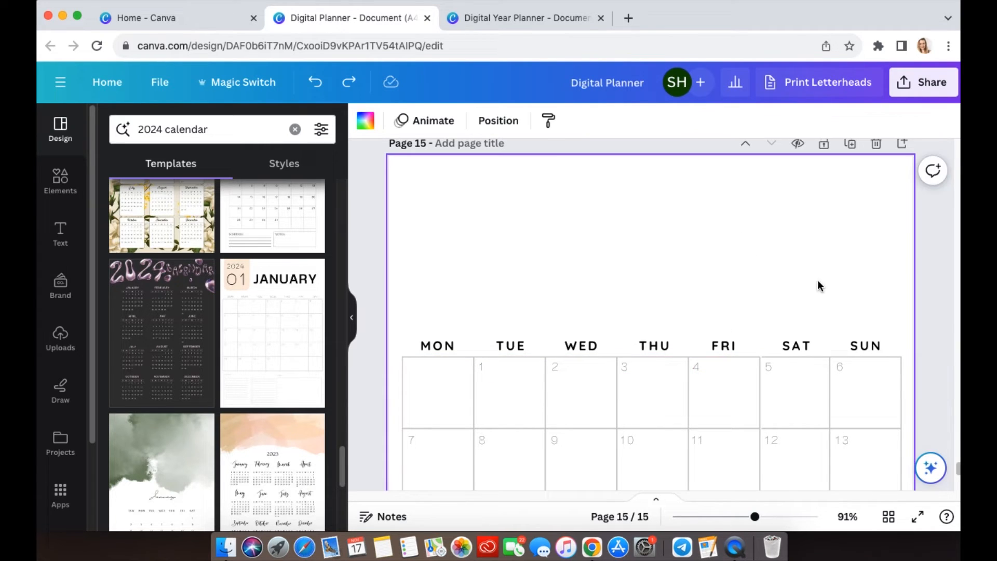
- Recolour the Saturday and Sunday section of the calendar grid on page 15 with the dark grey default solid colour
scroll(819, 286, down, 6)
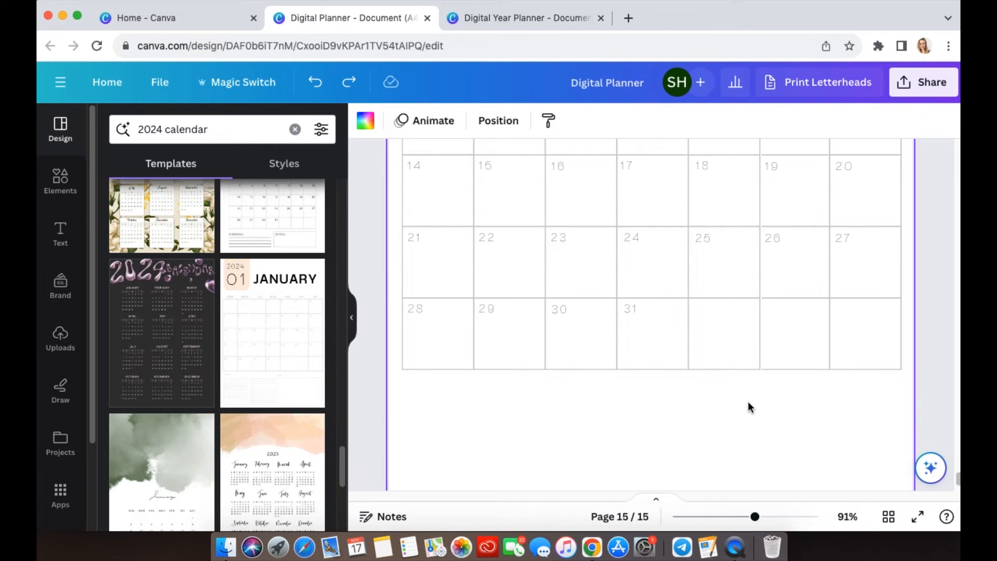
scroll(748, 401, up, 4)
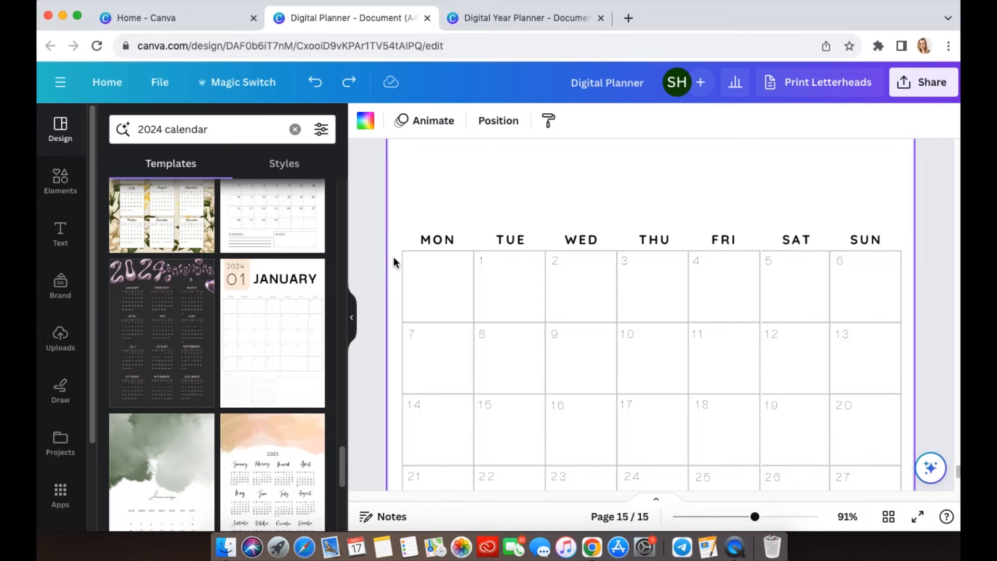
drag(394, 256, 906, 433)
click(927, 348)
click(887, 322)
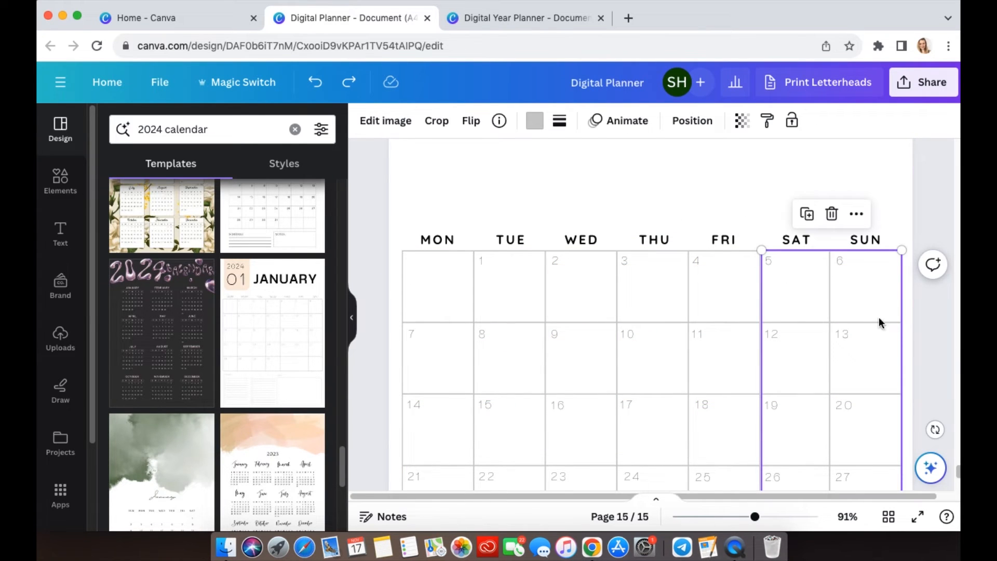
click(535, 120)
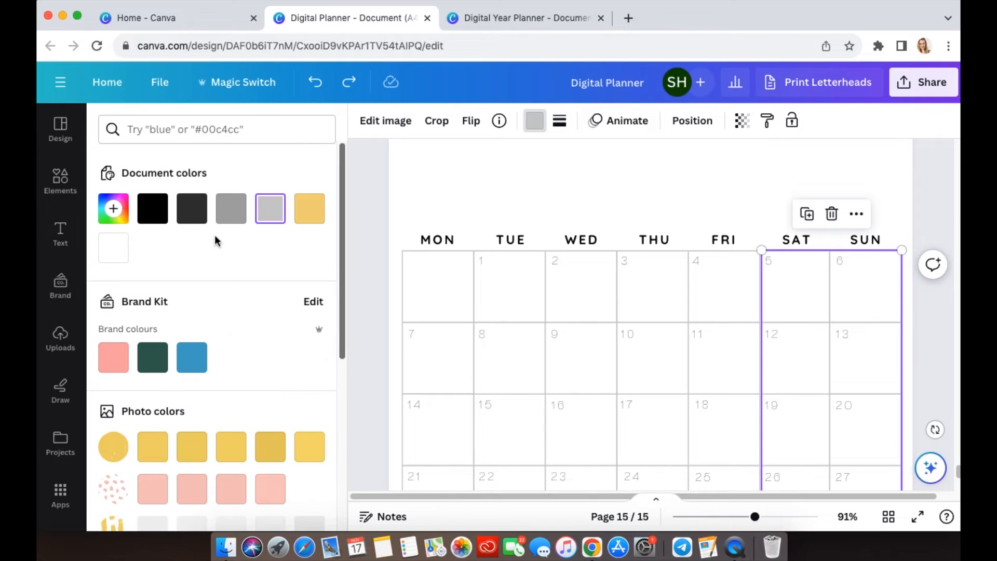
scroll(272, 343, down, 5)
click(152, 340)
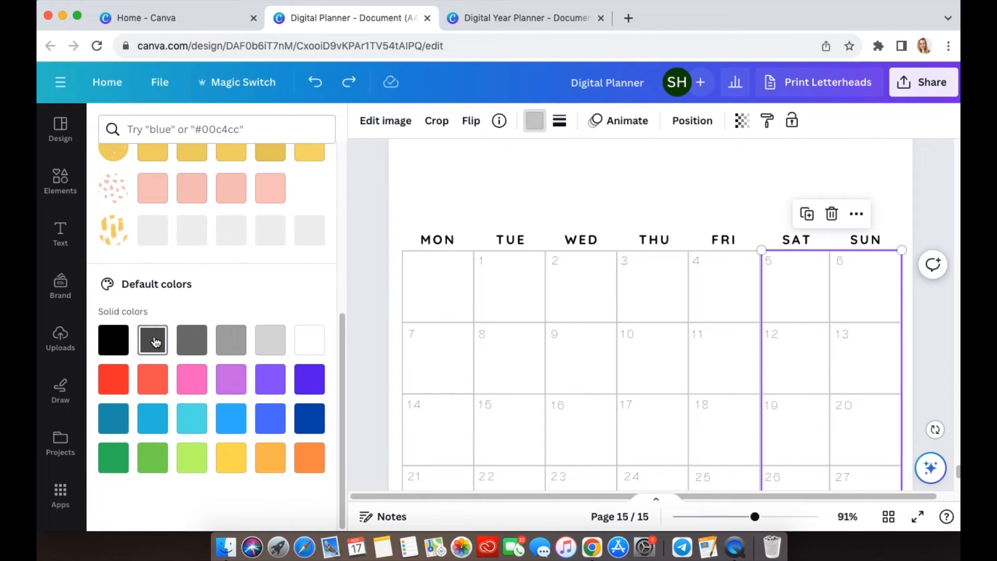
- Recolour the Monday to Friday section of the calendar grid on page 15 with the same dark grey default solid colour
click(720, 190)
click(557, 276)
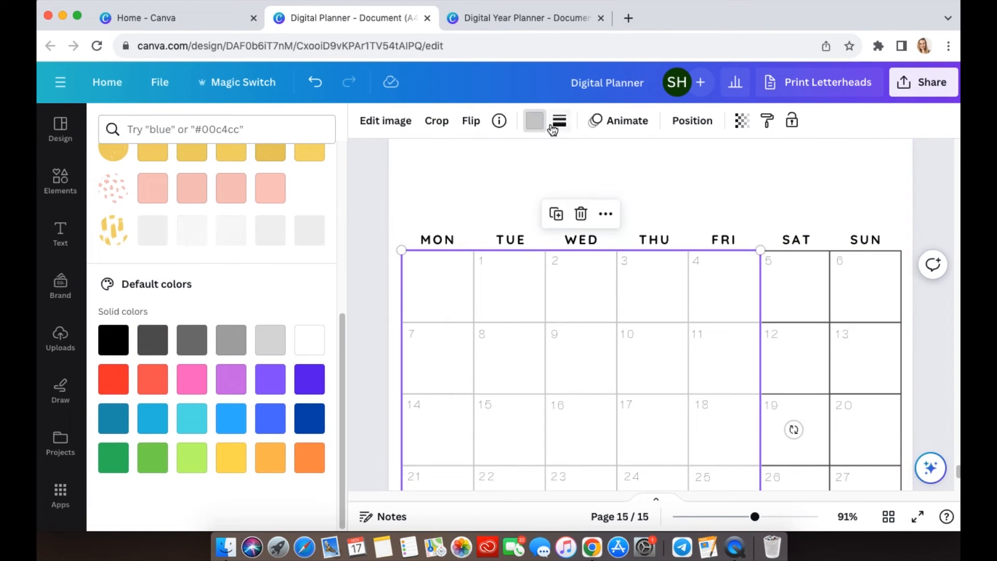
click(152, 339)
click(833, 196)
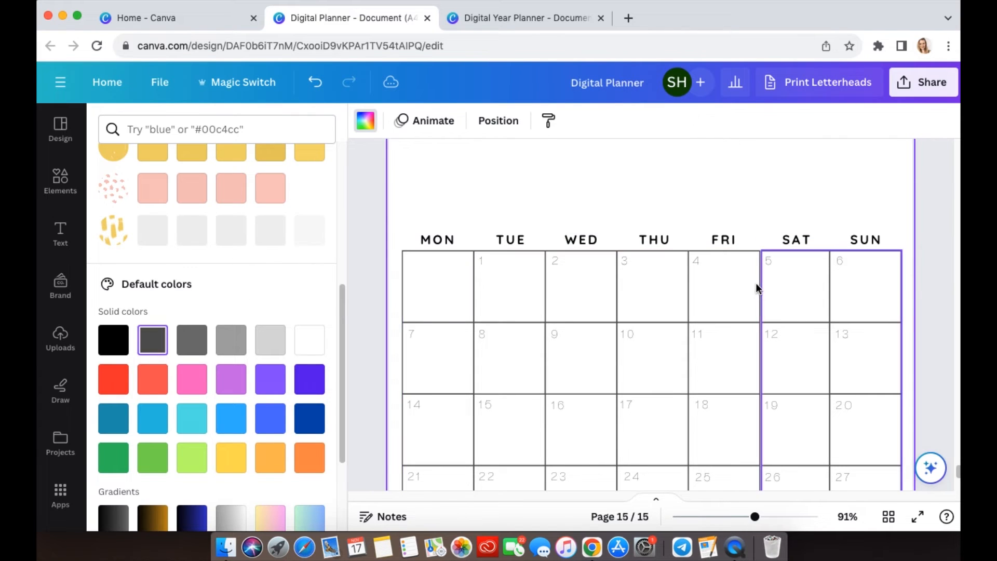
click(770, 265)
click(928, 278)
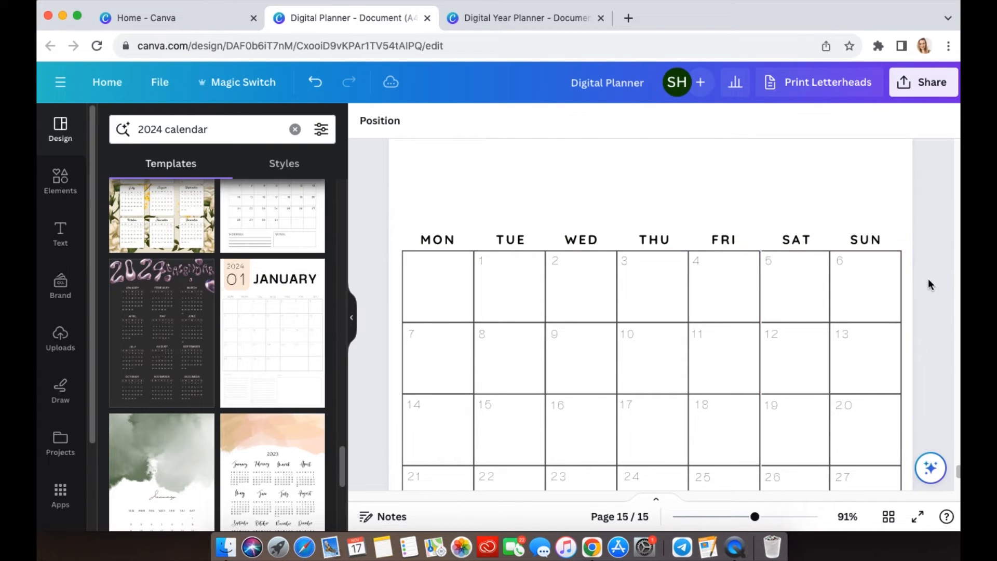
- Add a square shape and stretch it to cover the full height of the Saturday and Sunday columns on page 15
scroll(921, 296, down, 5)
click(491, 7)
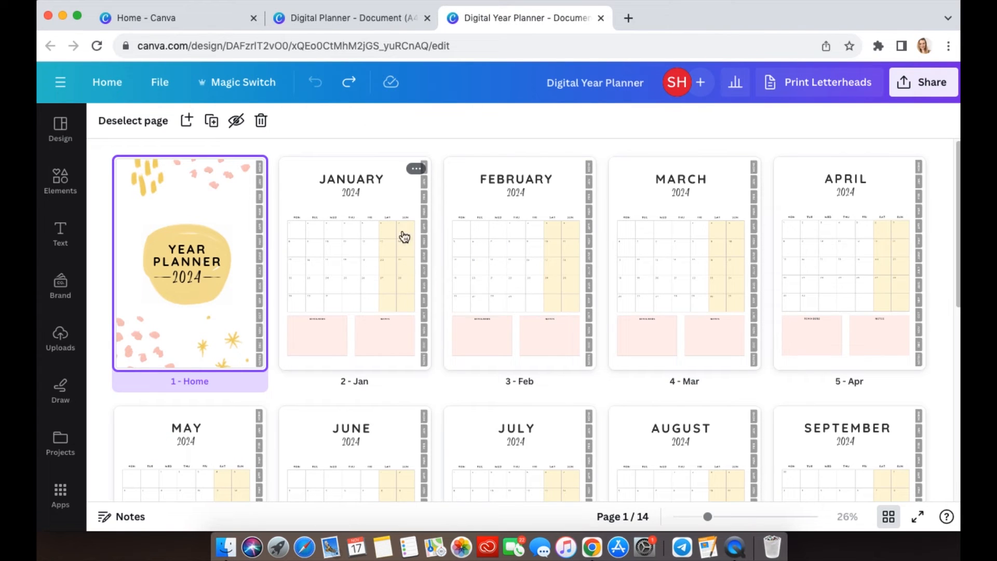
click(353, 19)
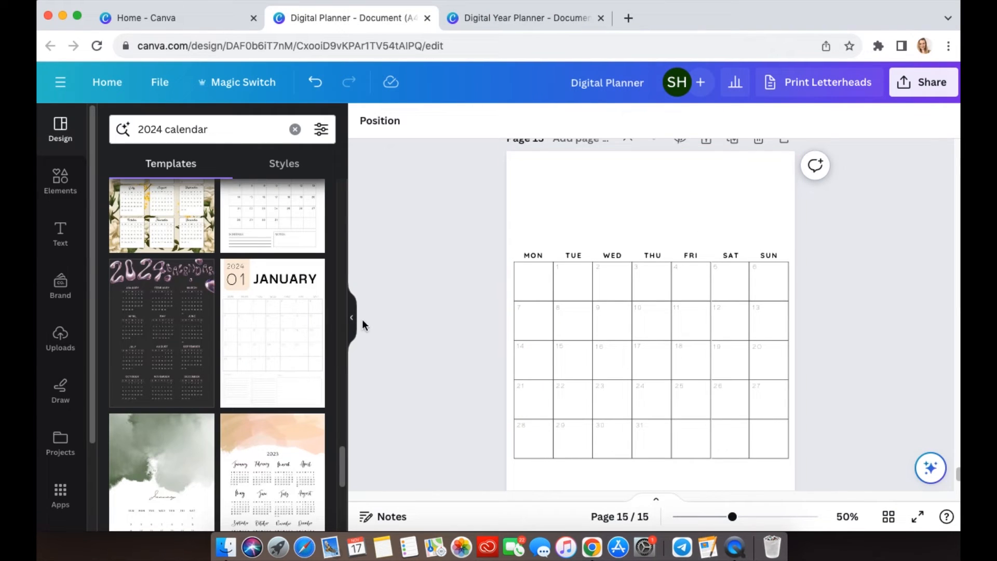
click(60, 180)
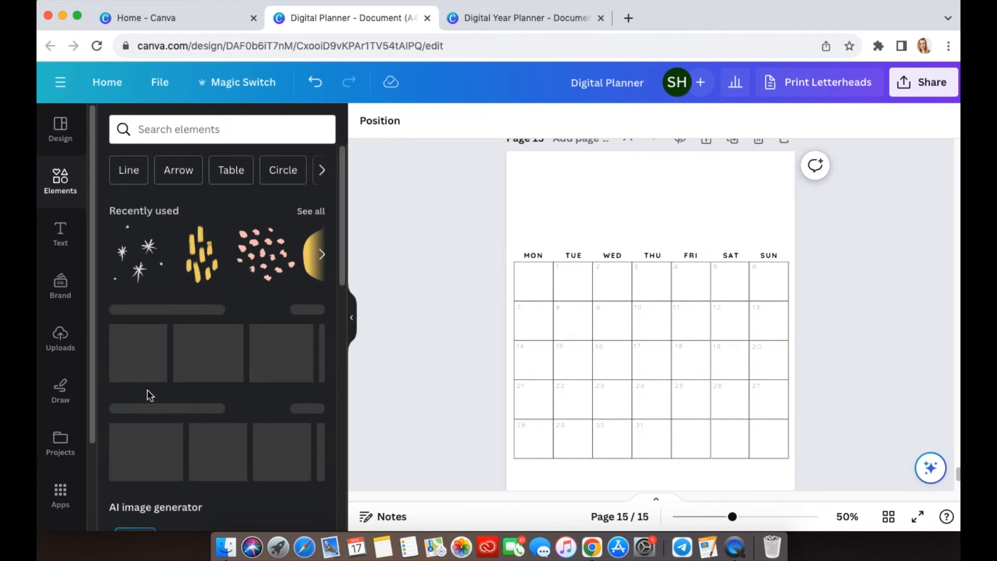
click(126, 348)
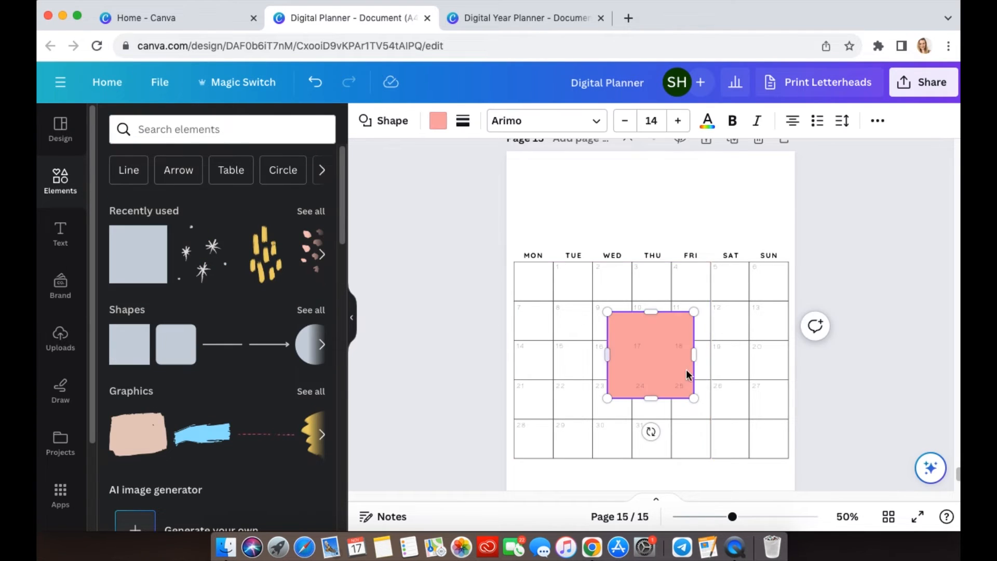
drag(645, 356, 738, 308)
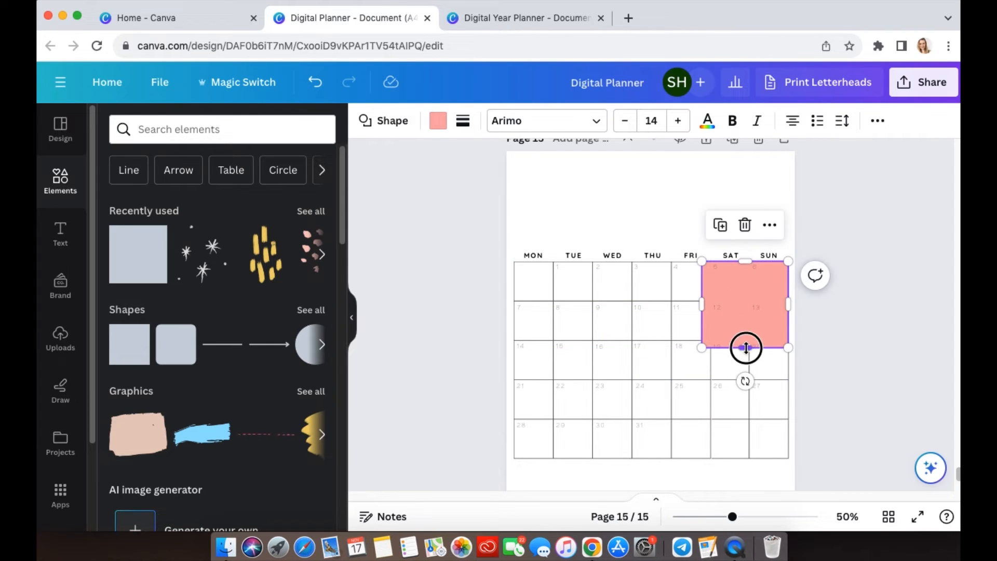
drag(746, 348, 748, 459)
drag(704, 359, 712, 359)
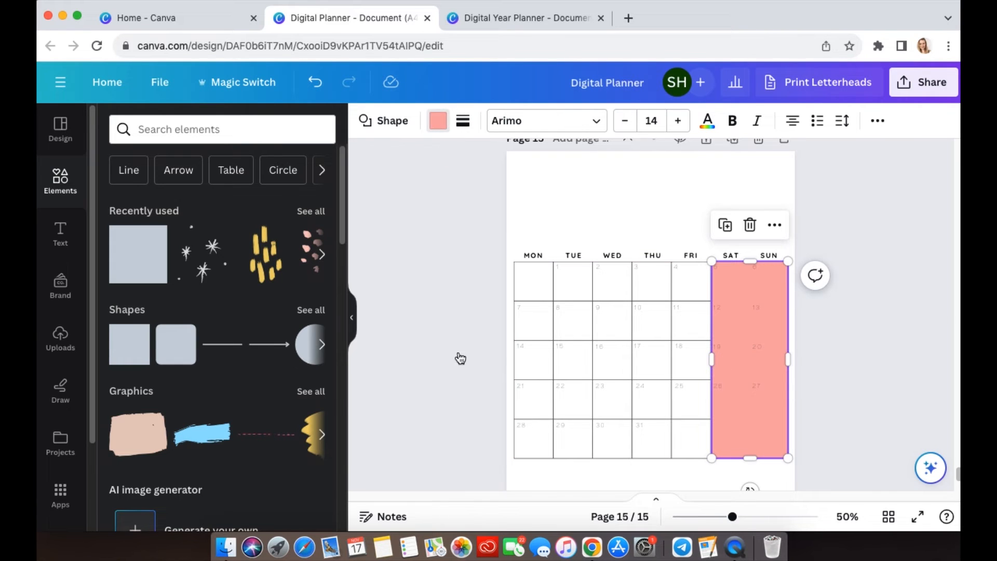
- Fill the weekend rectangle with the yellow document colour #f1d47d and set its transparency to 40
click(115, 252)
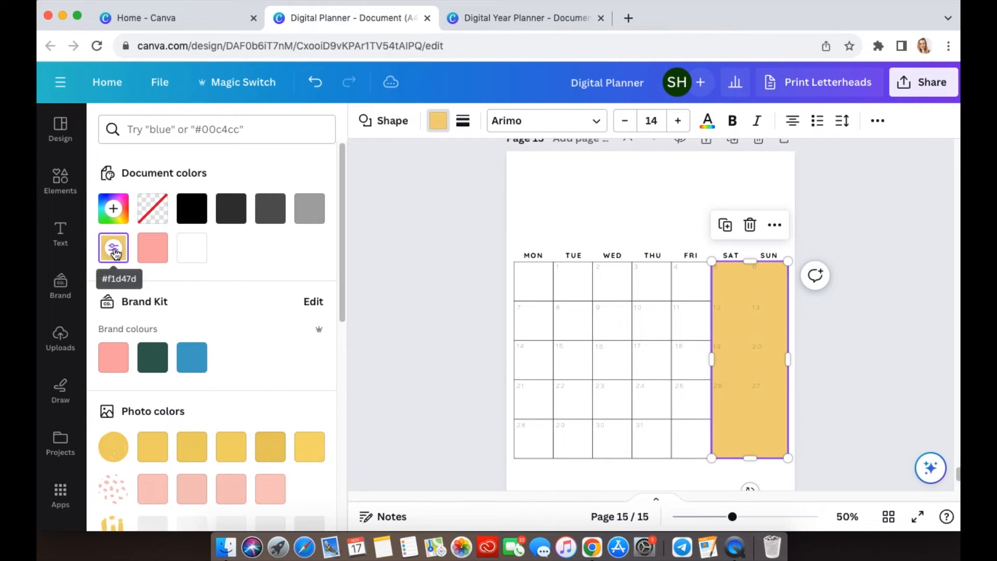
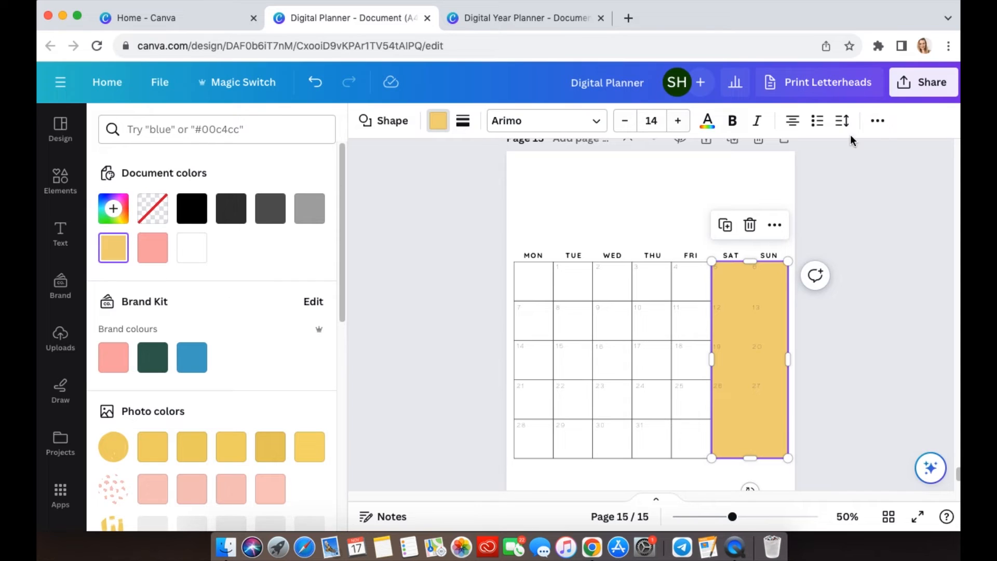
click(878, 122)
click(810, 151)
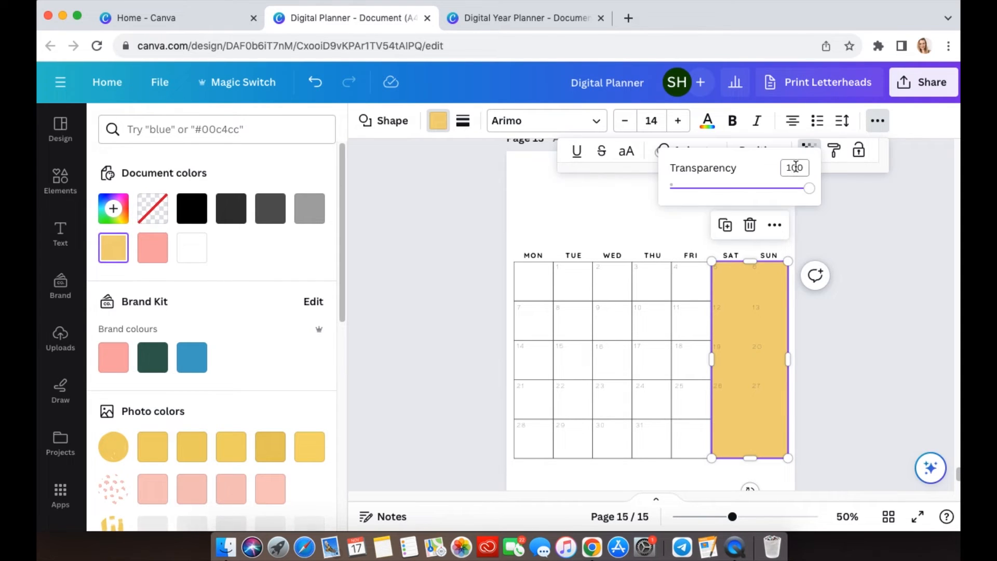
key(Return)
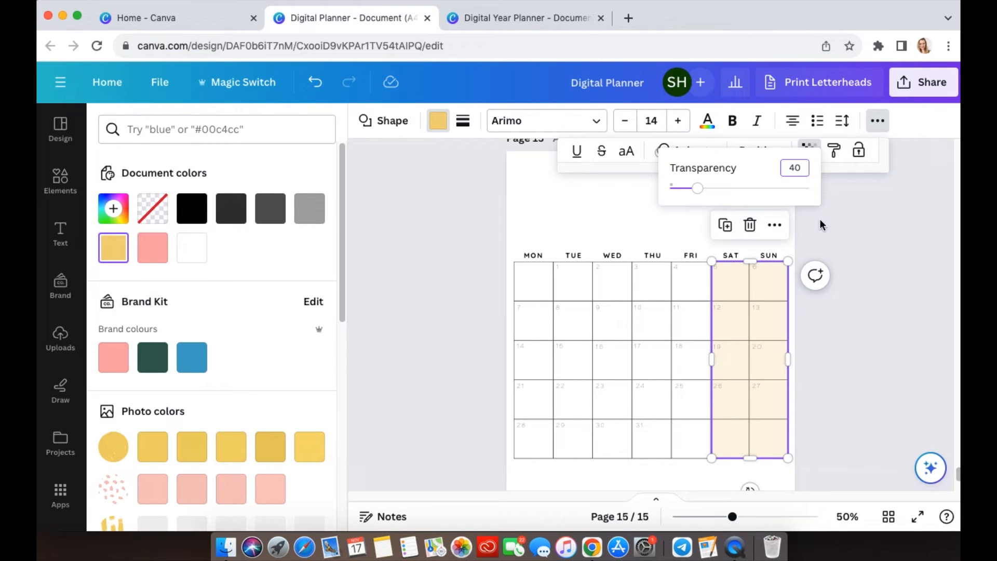
key(Return)
key(Escape)
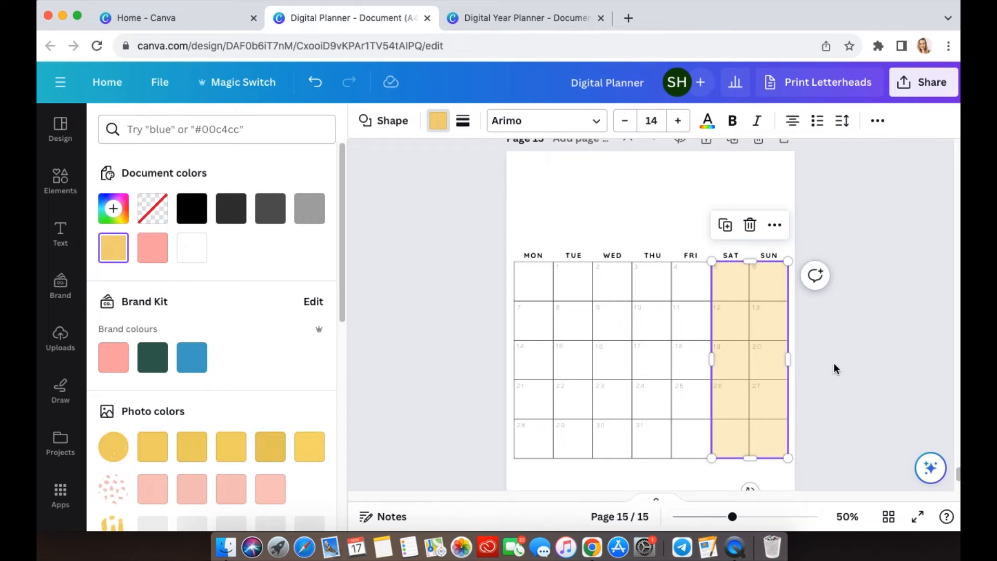
key(Escape)
- Send the yellow weekend rectangle behind the grid and dates, and check that the Sunday date can be selected
right_click(776, 335)
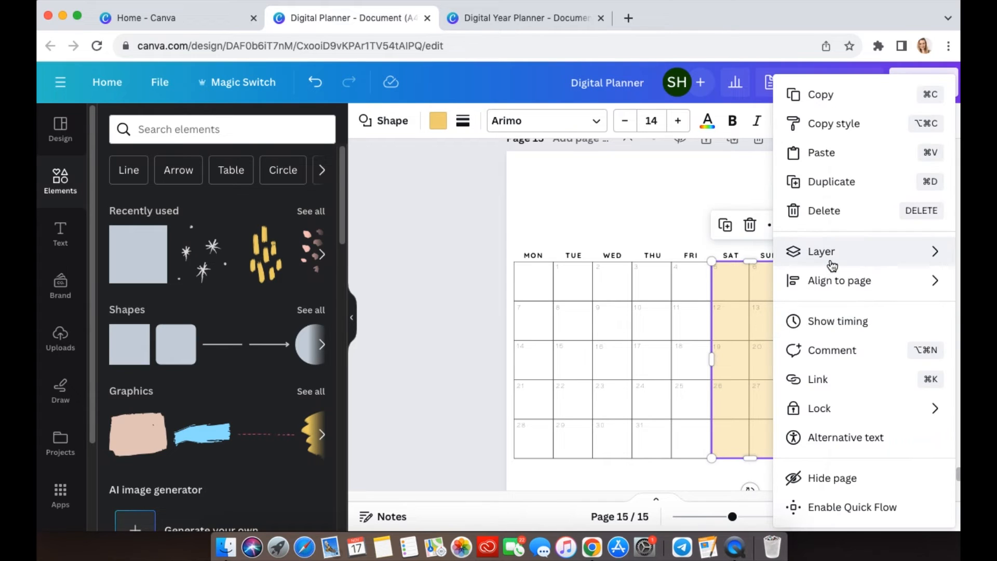
mouse_move(832, 265)
click(675, 338)
click(859, 366)
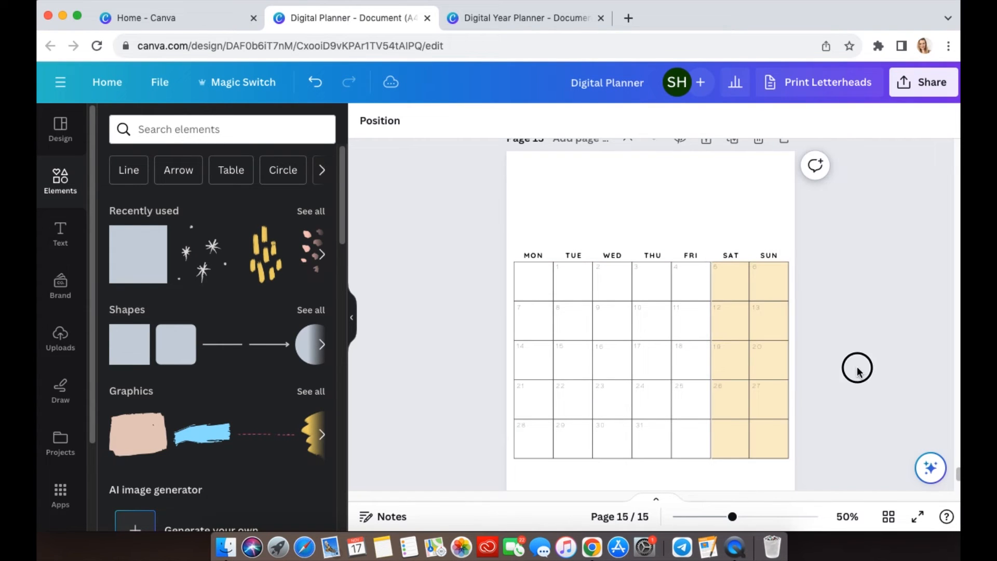
click(753, 266)
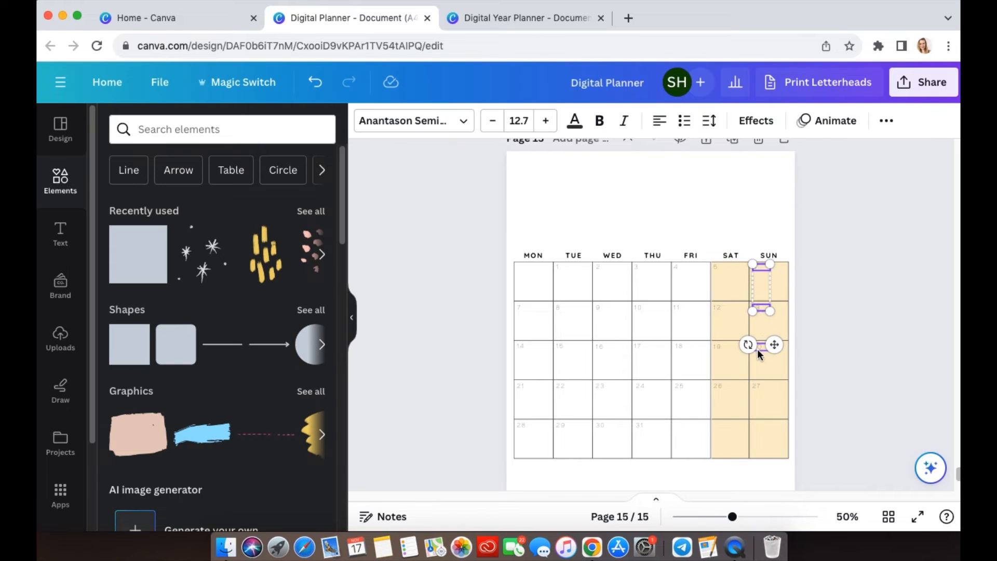
click(845, 366)
- Group the whole calendar on page 15, including day headers, dates and weekend shading, and scale the group down slightly
drag(473, 189, 902, 473)
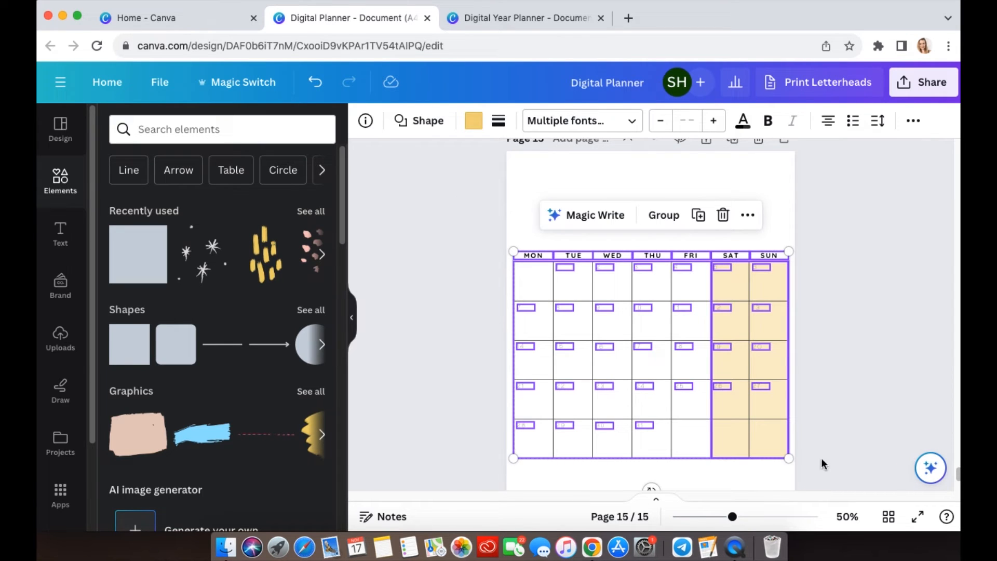
key(super+g)
drag(786, 457, 774, 445)
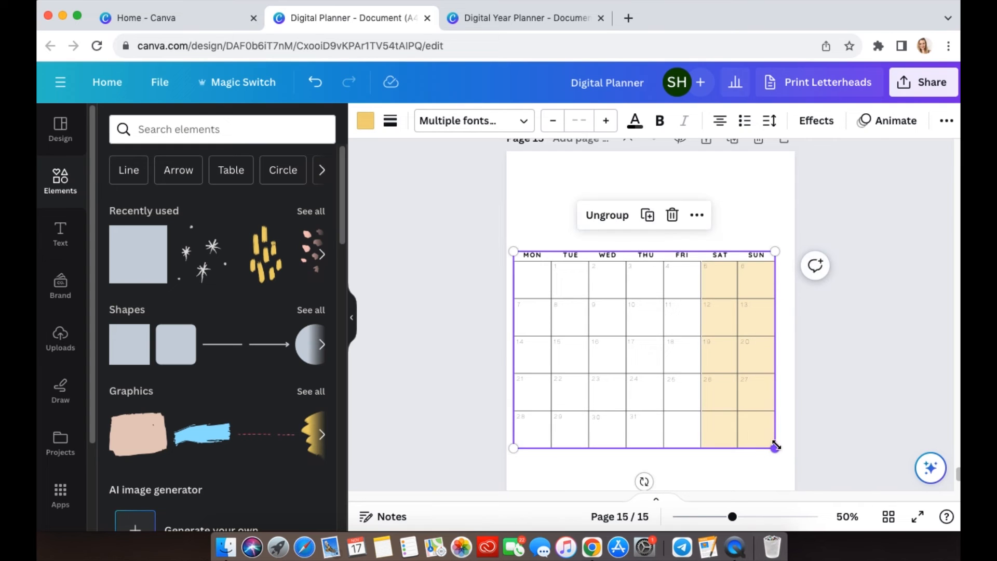
- Paste a copy of the grouped calendar onto page 2
scroll(830, 394, up, 15)
scroll(830, 394, up, 20)
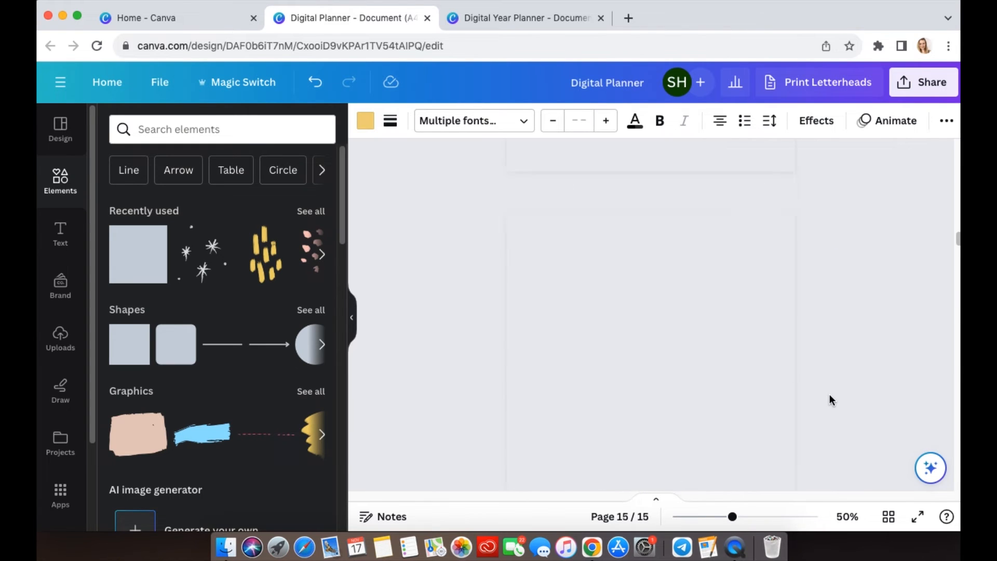
scroll(830, 400, up, 10)
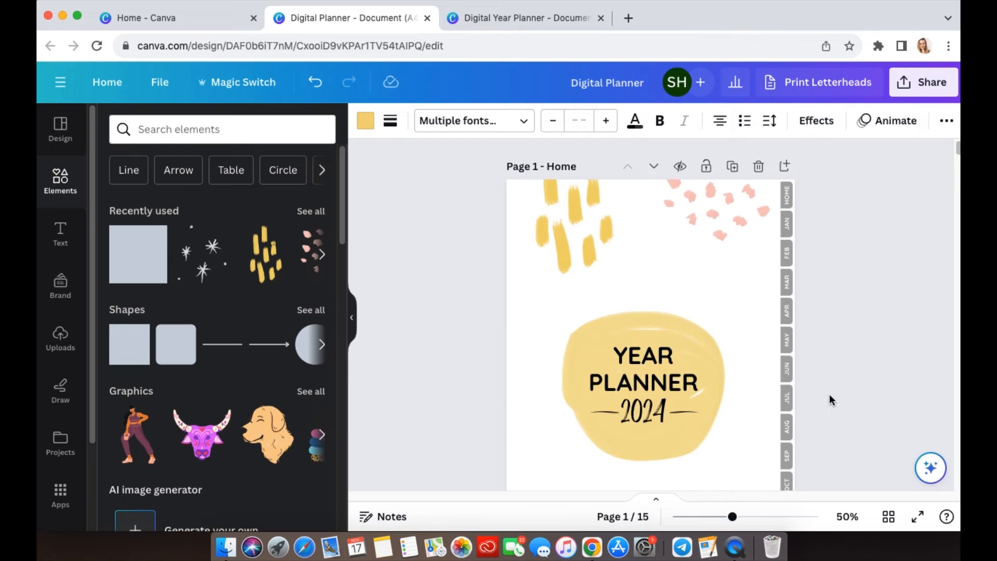
scroll(830, 400, down, 4)
click(647, 385)
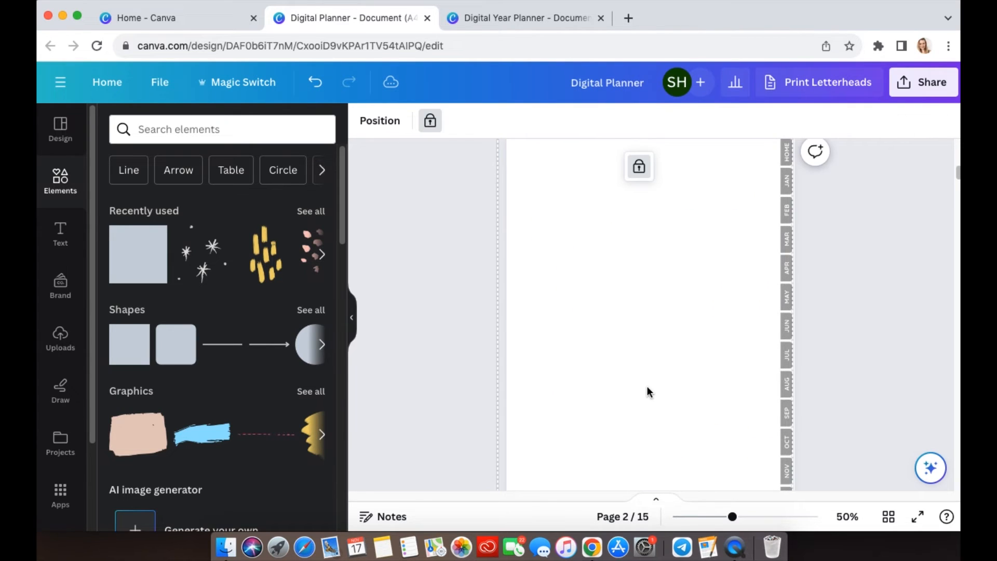
key(ctrl+v)
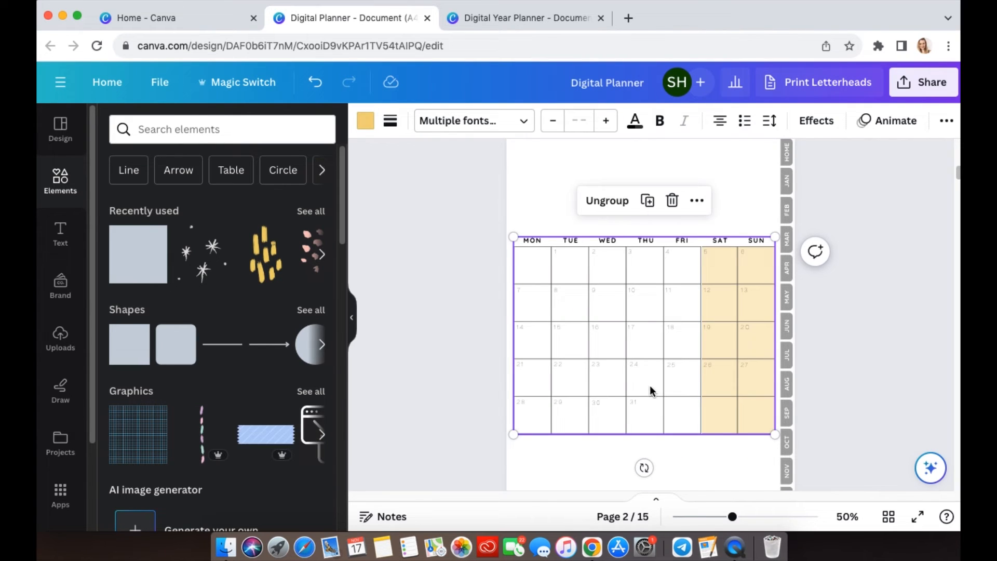
- Show the rulers and guides in the design
click(160, 84)
mouse_move(245, 273)
click(415, 269)
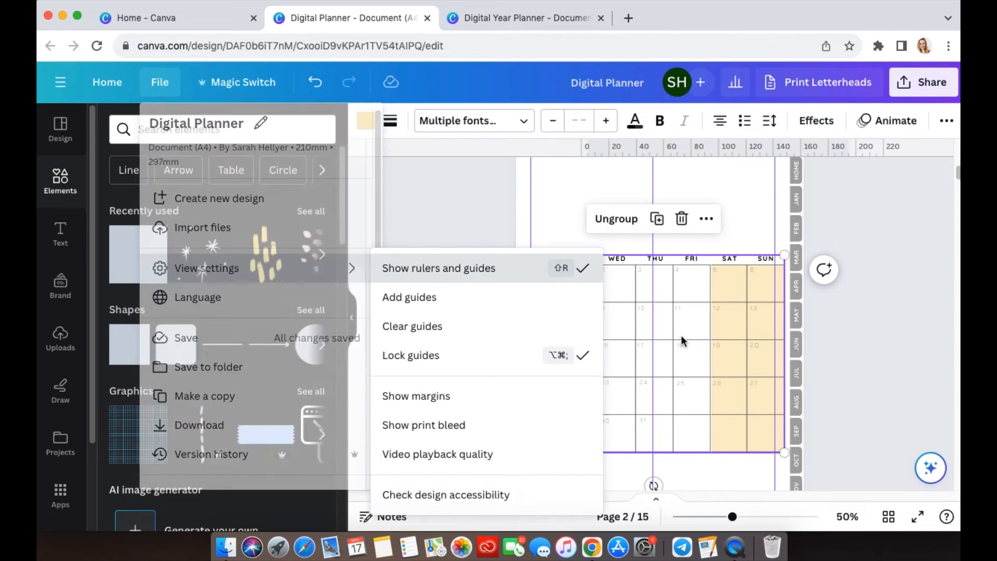
- Resize the calendar on page 2 to fit between the outer vertical guides and move it higher on the page
drag(523, 451, 531, 446)
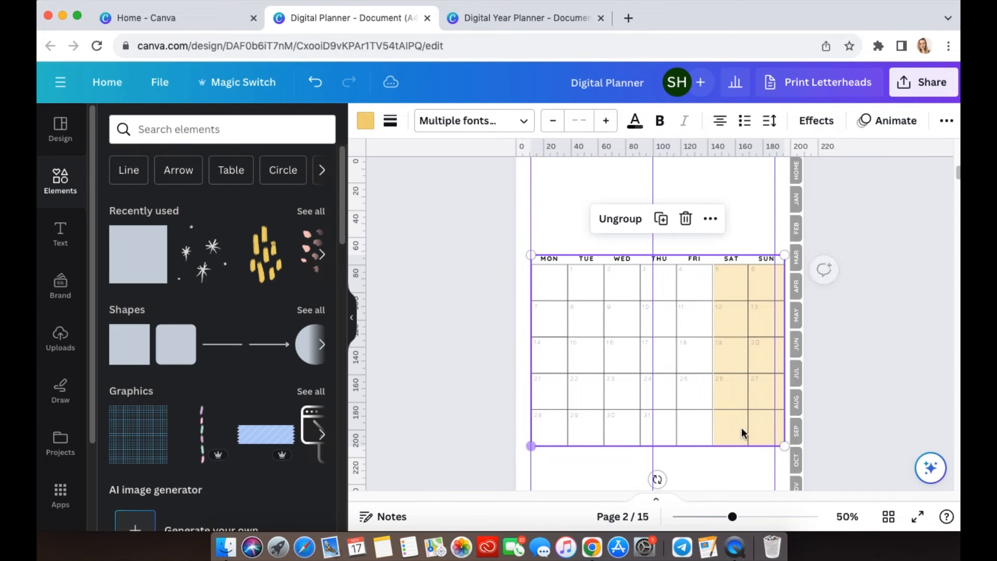
drag(783, 448, 773, 439)
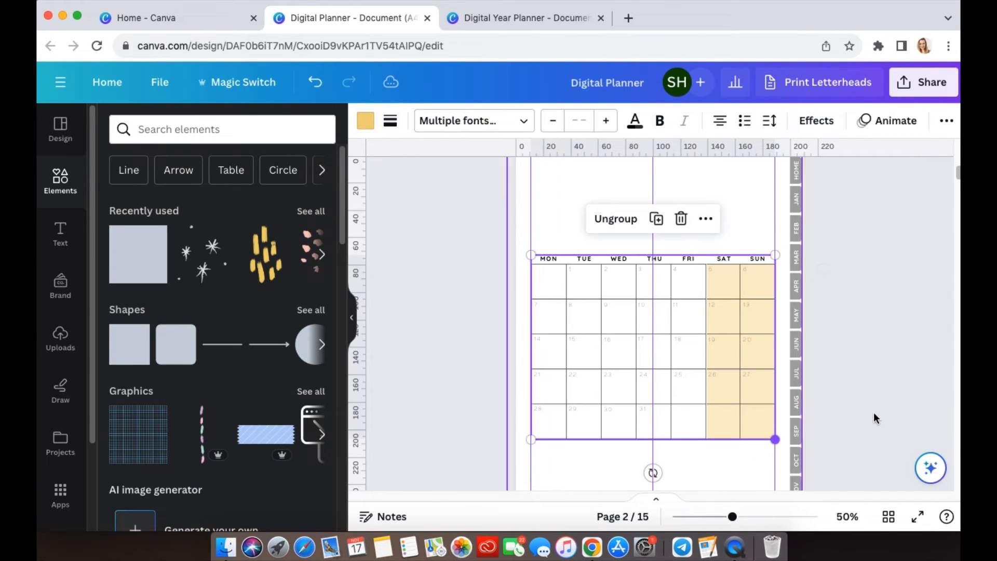
drag(731, 405, 732, 366)
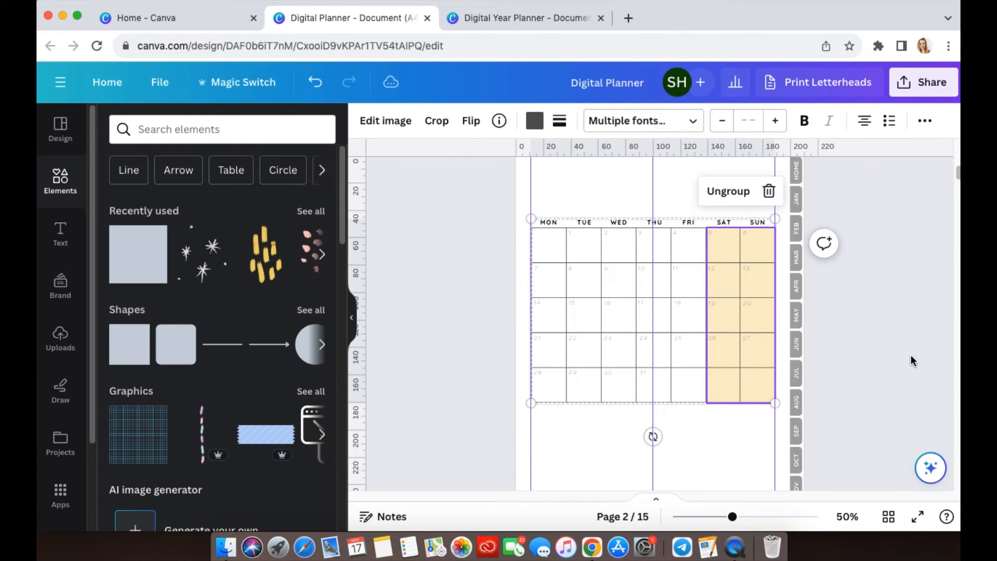
- Remove the pasted calendar from page 2
key(super+a)
key(super+x)
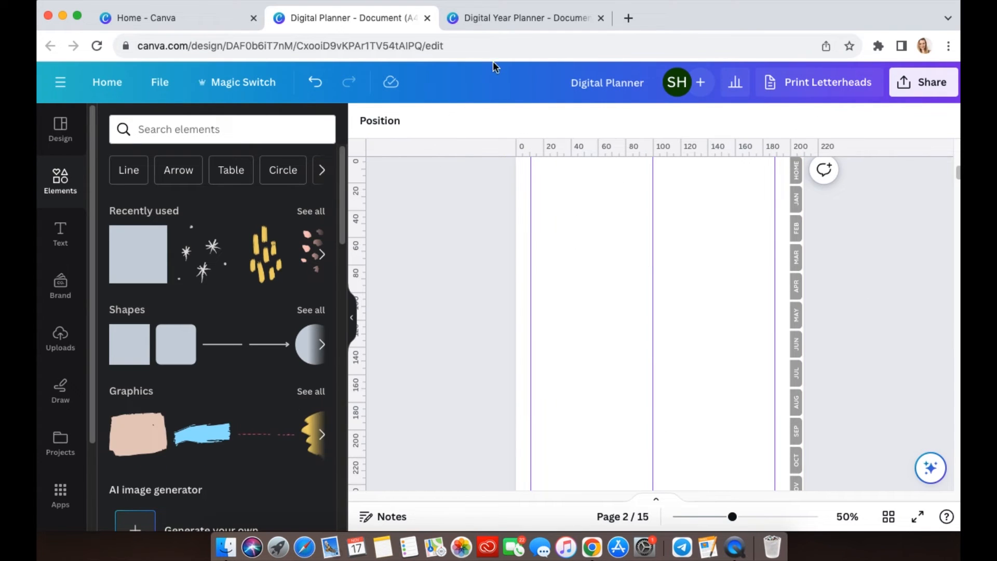
- Switch to the Digital Year Planner design and copy the January calendar together with its reminders and notes boxes
click(502, 19)
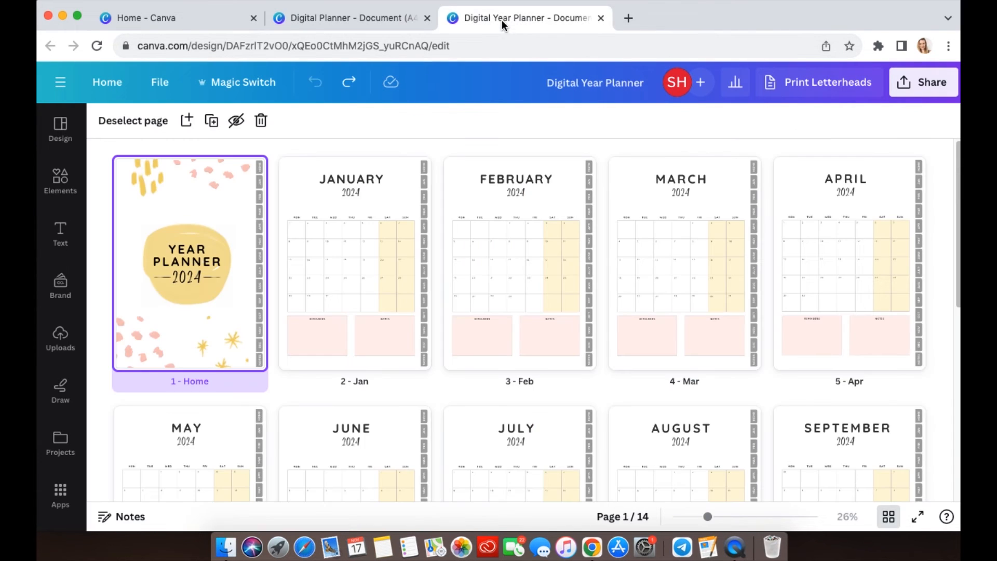
double_click(306, 201)
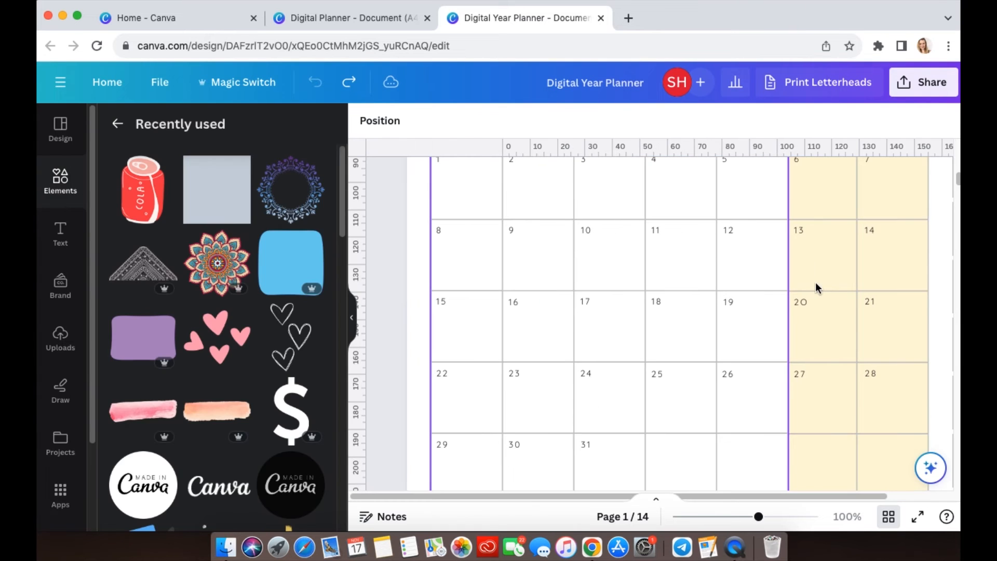
key(super+minus)
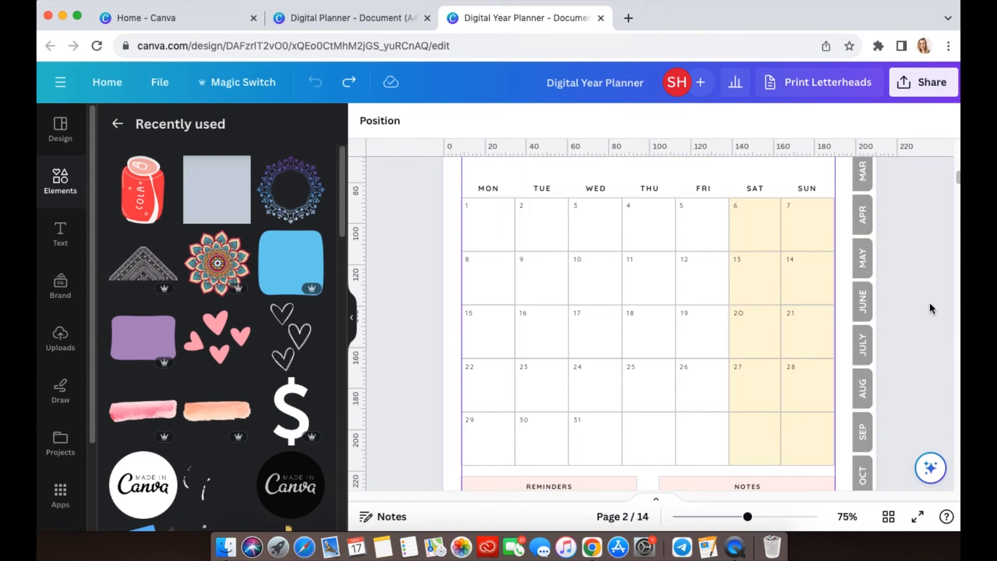
key(super+minus)
scroll(860, 329, down, 3)
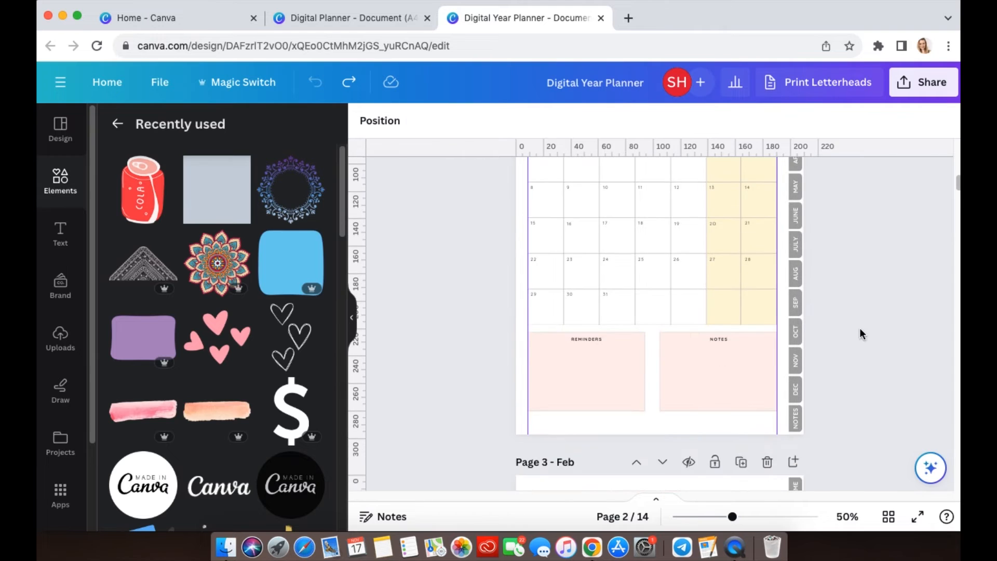
scroll(617, 253, up, 2)
drag(456, 177, 740, 464)
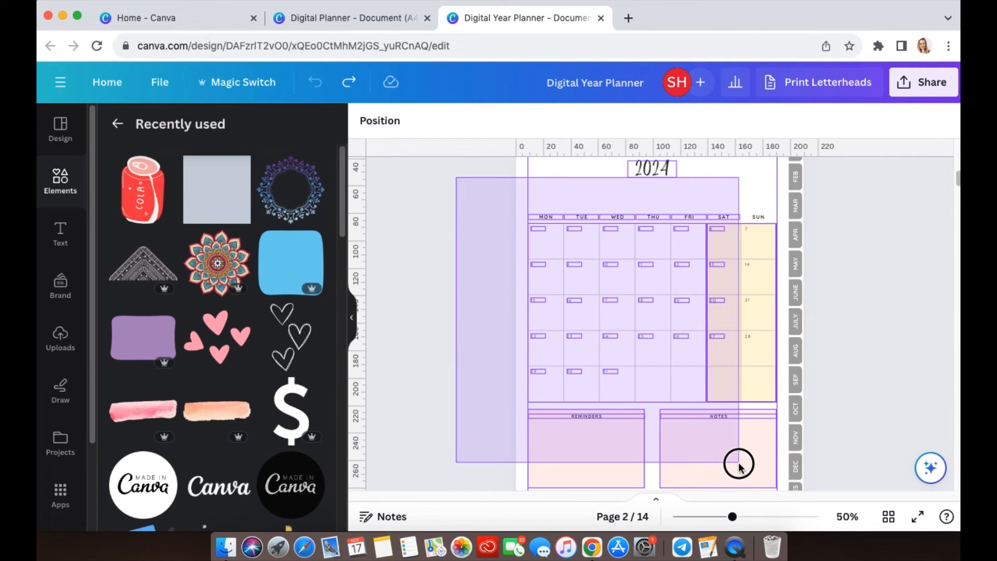
click(917, 408)
drag(483, 189, 773, 467)
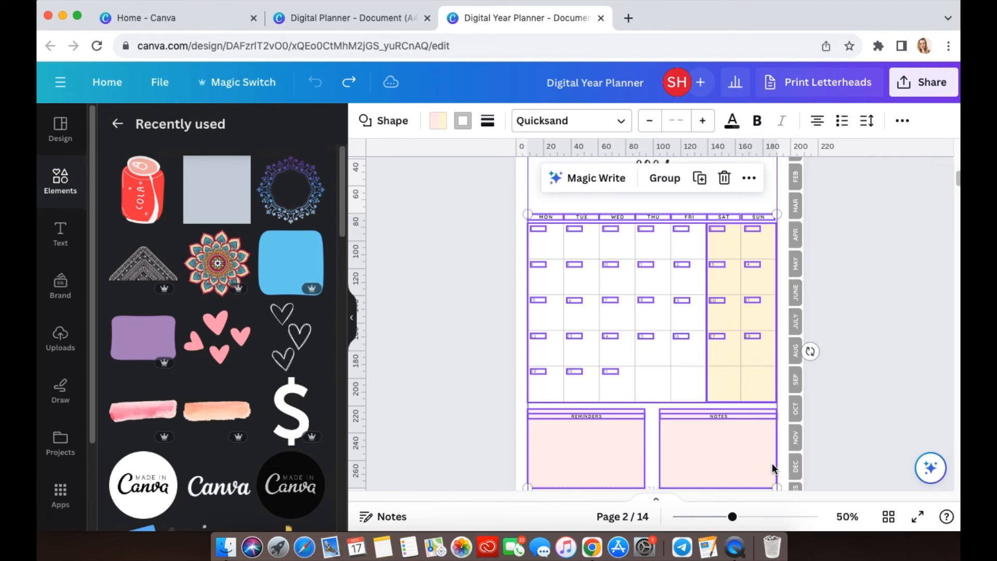
- Return to the Digital Planner design and paste the calendar with its reminders and notes boxes onto page 2
click(375, 19)
click(701, 309)
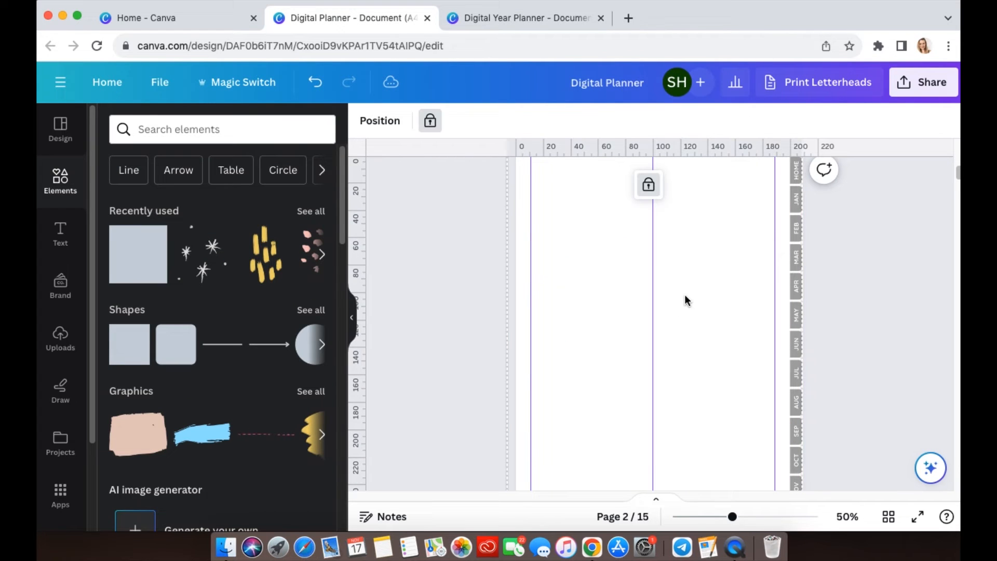
key(ctrl+v)
scroll(869, 307, up, 2)
scroll(868, 312, down, 2)
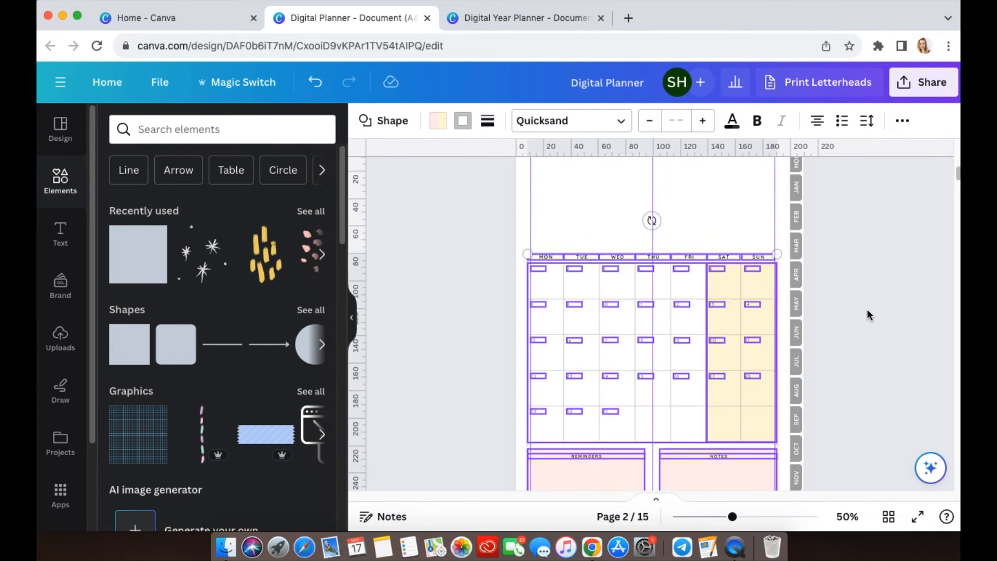
scroll(868, 309, down, 3)
click(883, 376)
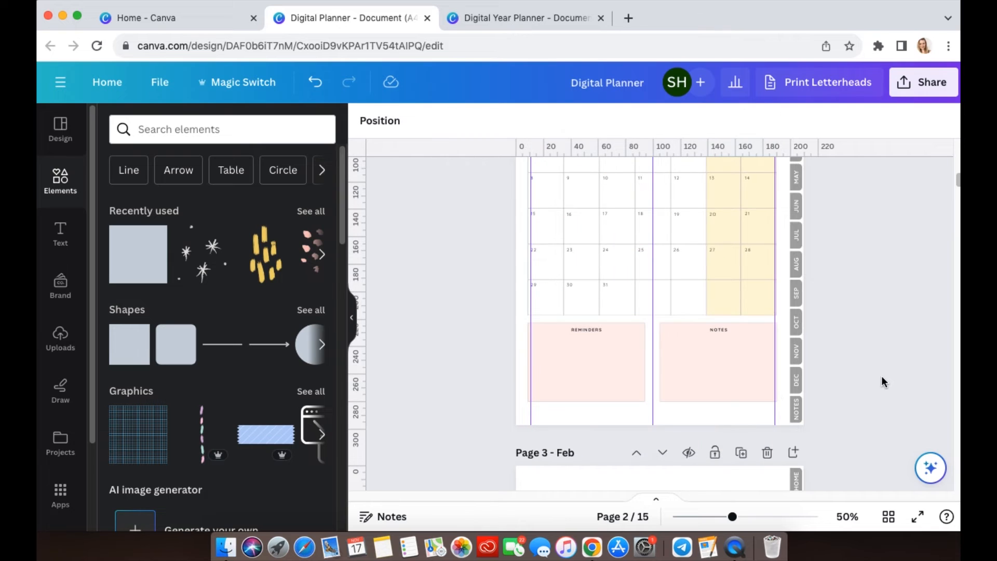
- Examine the reminders and notes boxes on page 2, including the reminders box's fill colour and transparency
click(613, 381)
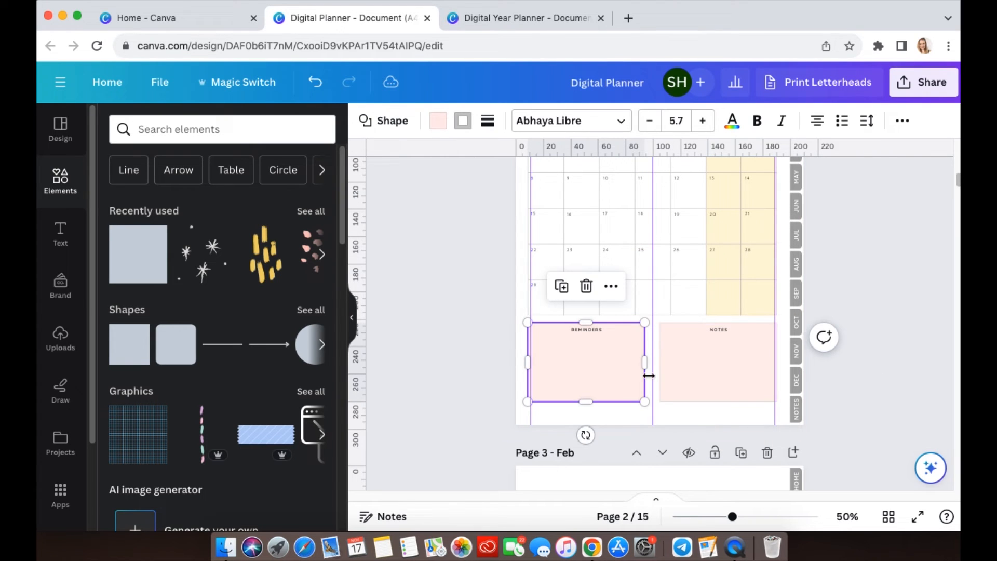
click(710, 379)
click(872, 373)
scroll(740, 396, up, 3)
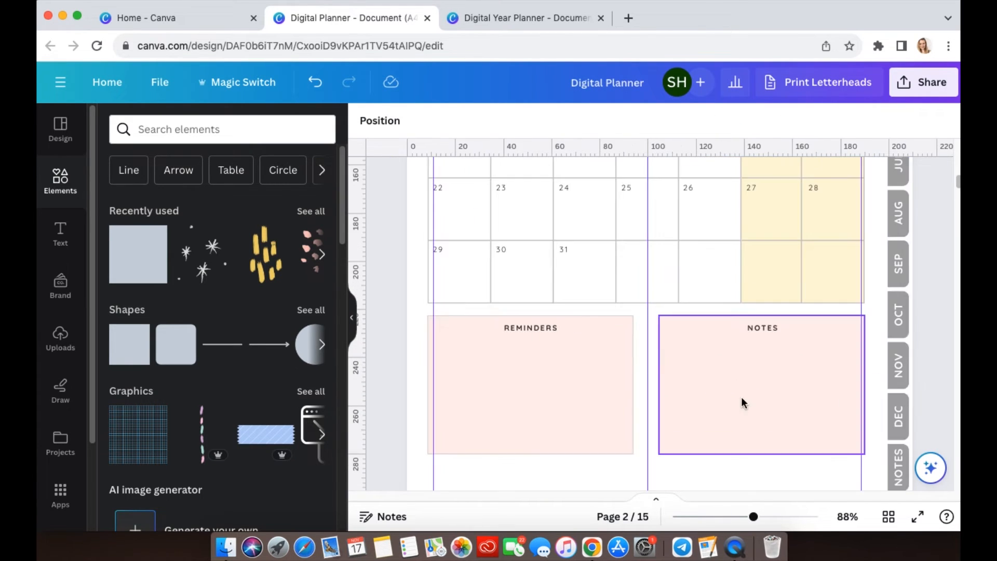
click(600, 341)
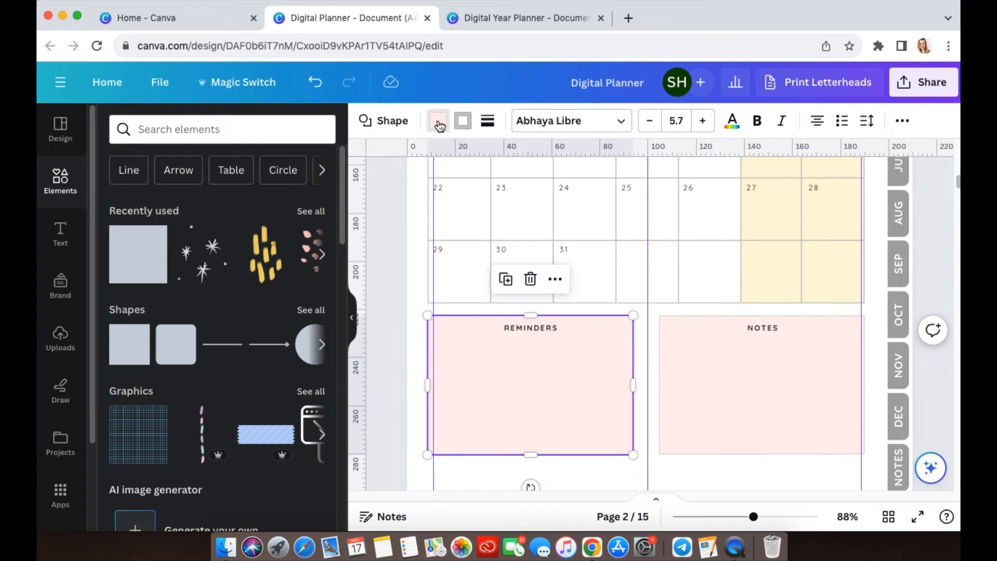
click(439, 124)
scroll(842, 296, up, 10)
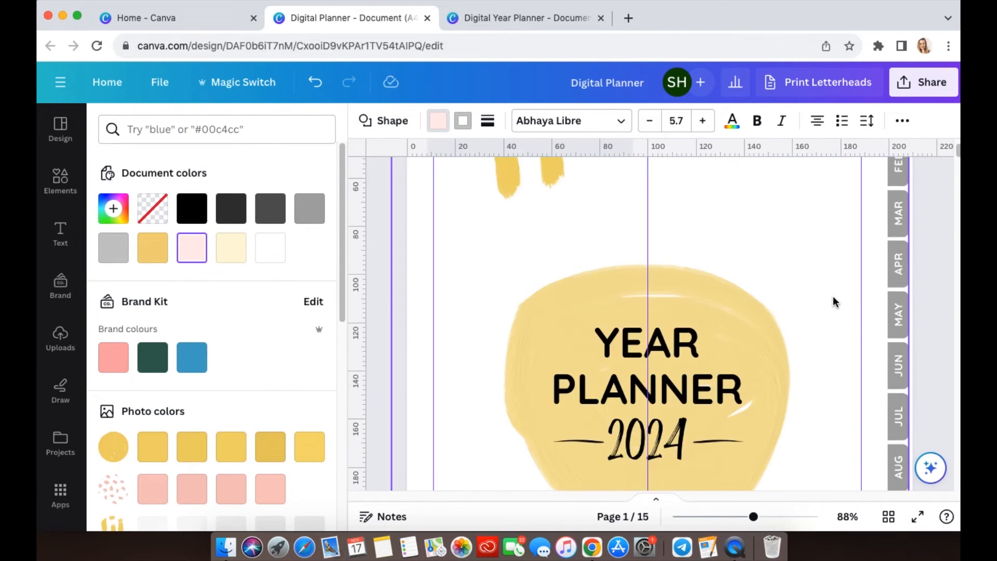
scroll(675, 338, down, 4)
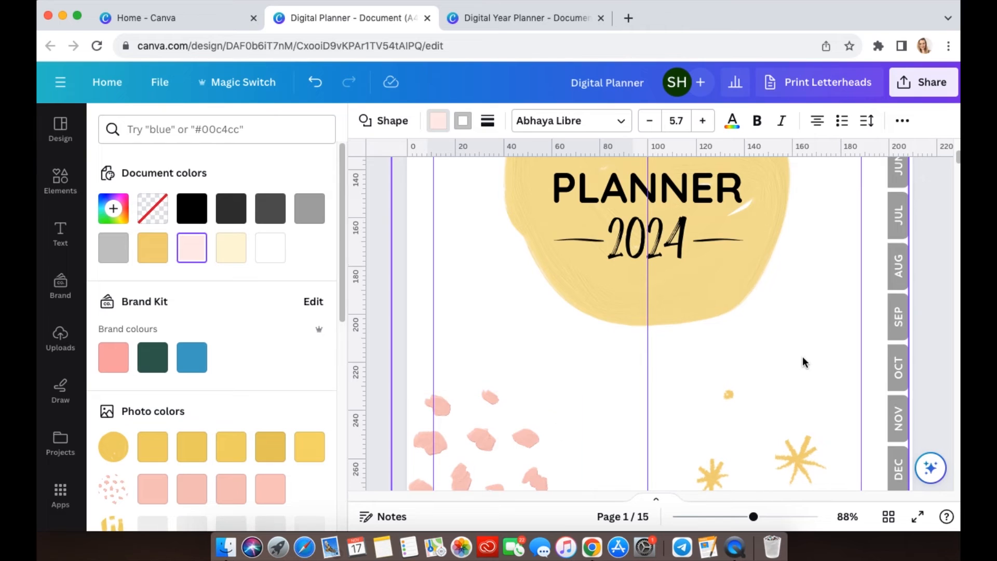
scroll(804, 359, down, 15)
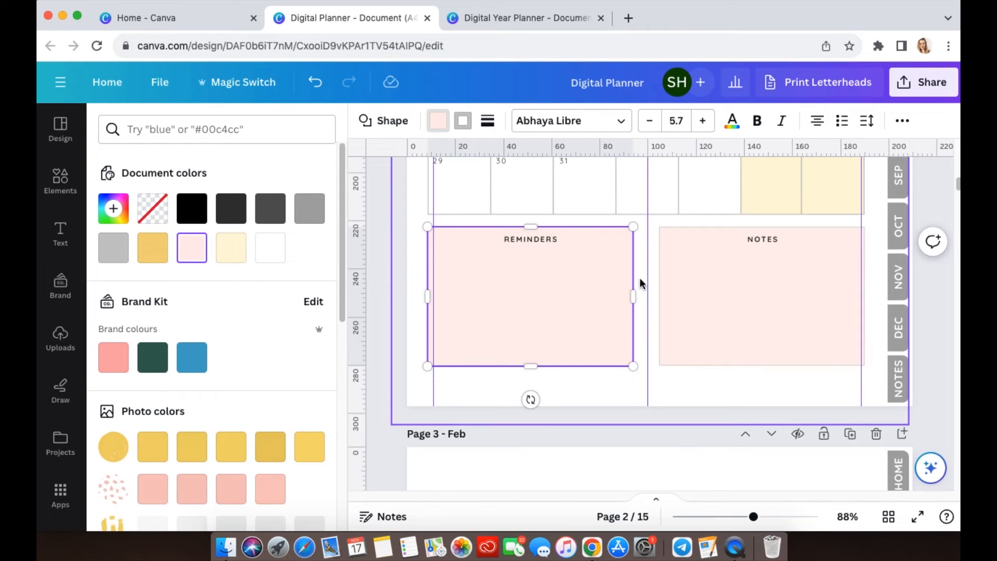
click(903, 121)
click(835, 152)
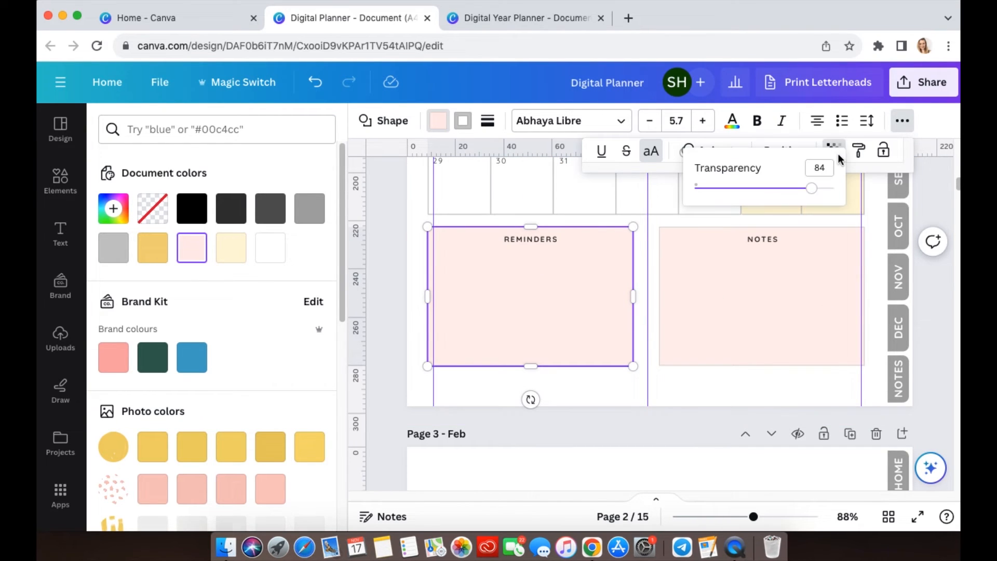
click(902, 120)
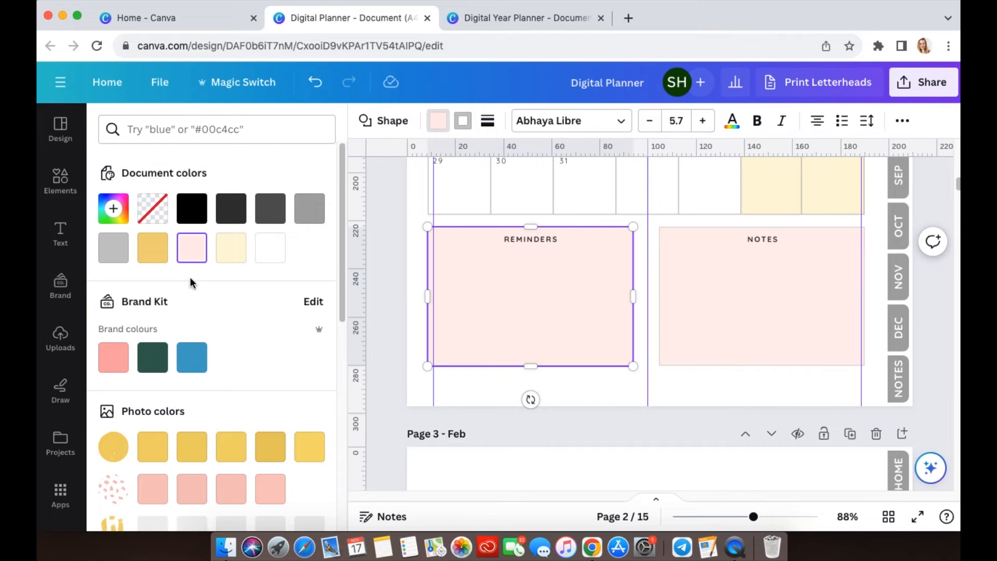
click(946, 346)
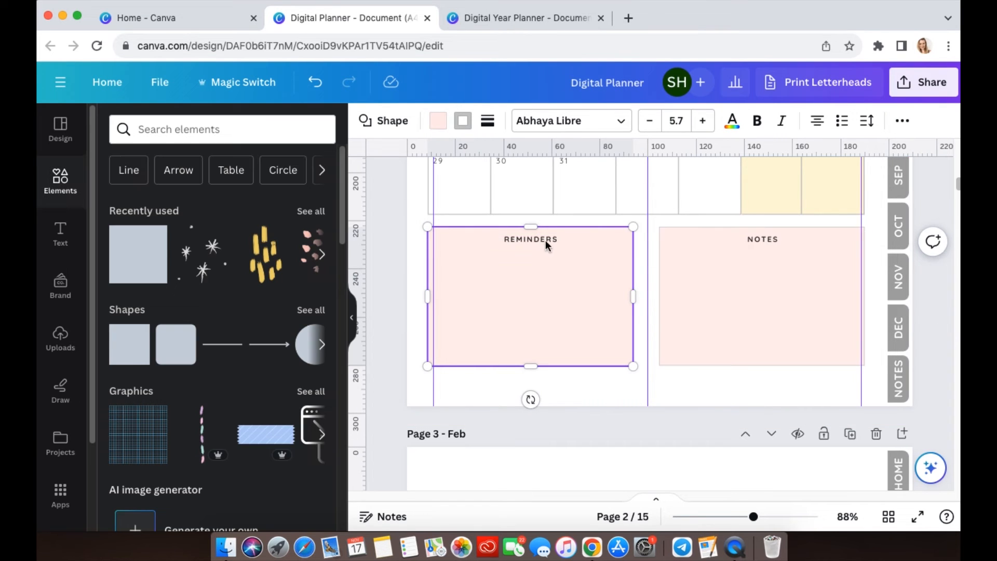
- Ungroup the title on the cover page and copy its YEAR PLANNER text
scroll(814, 300, up, 2)
scroll(813, 300, up, 5)
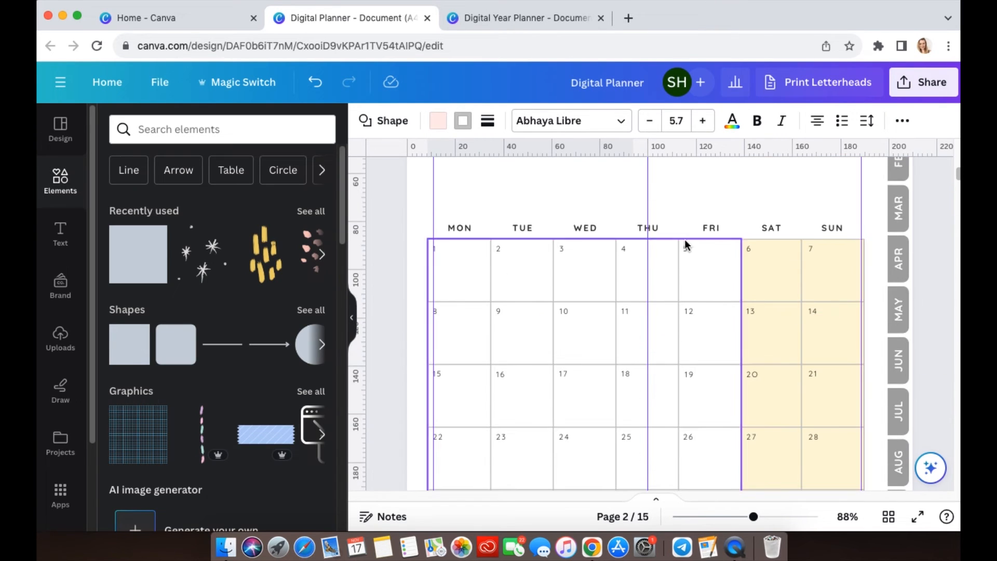
scroll(717, 267, up, 4)
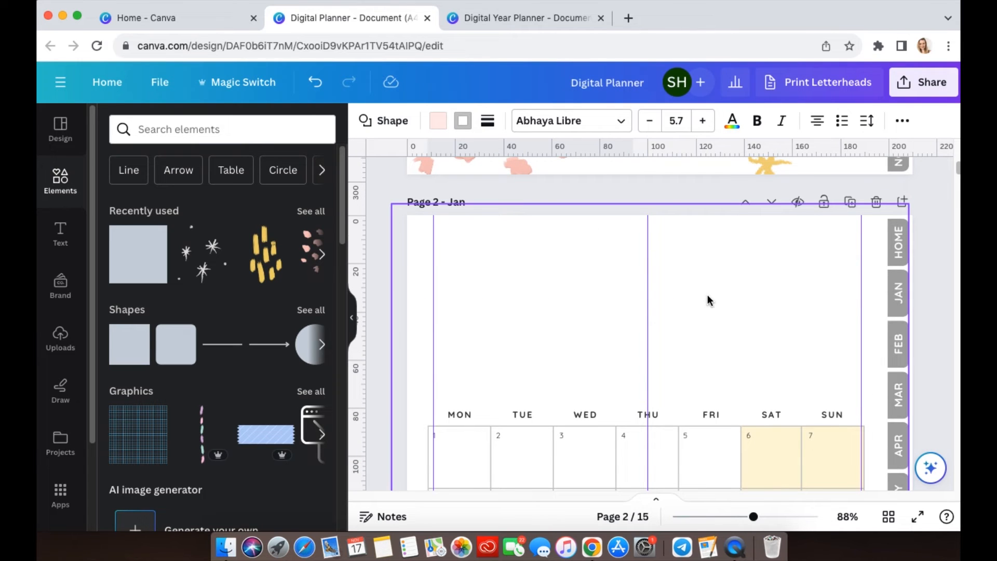
click(369, 239)
scroll(734, 279, up, 10)
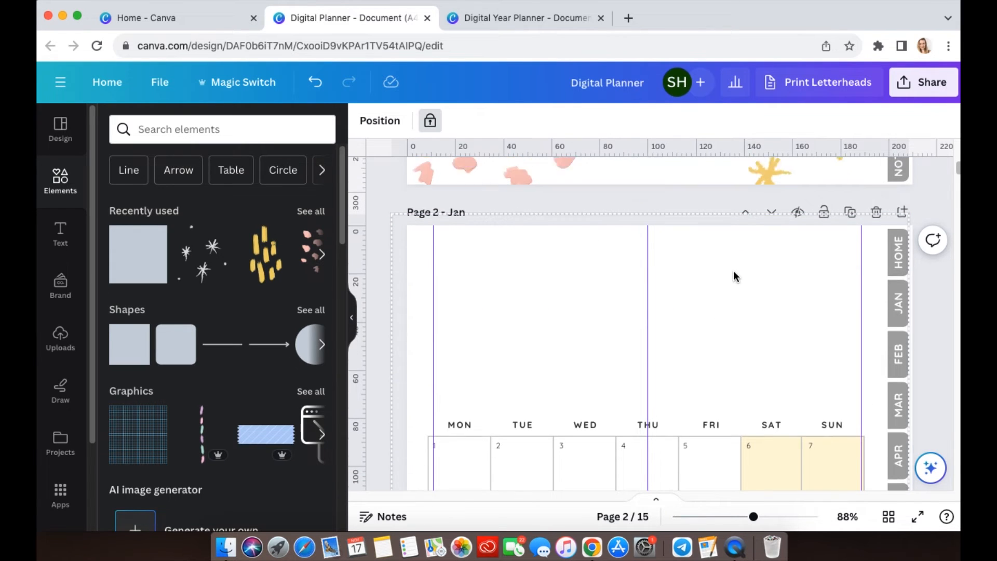
scroll(701, 322, up, 2)
click(691, 338)
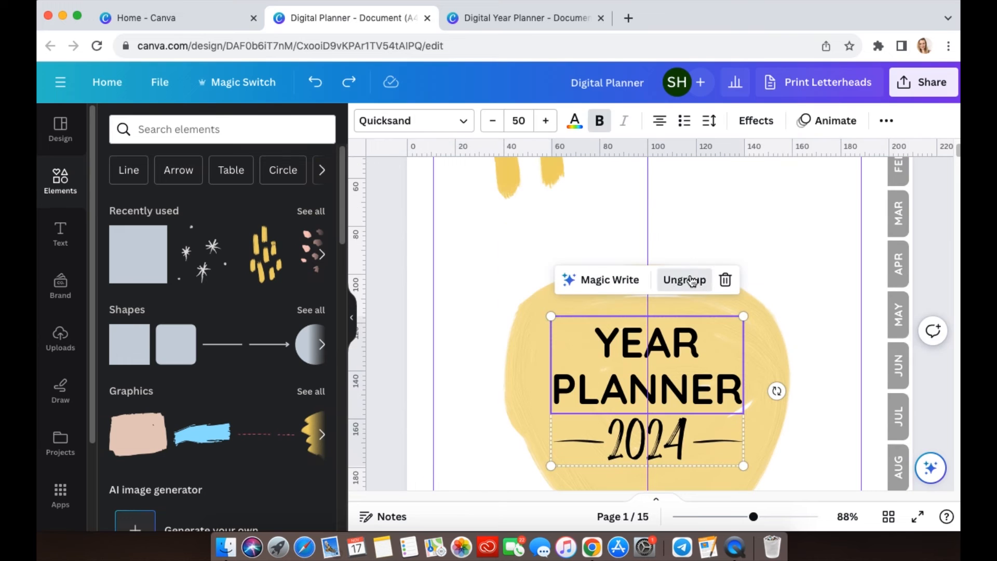
click(691, 282)
click(808, 236)
click(679, 357)
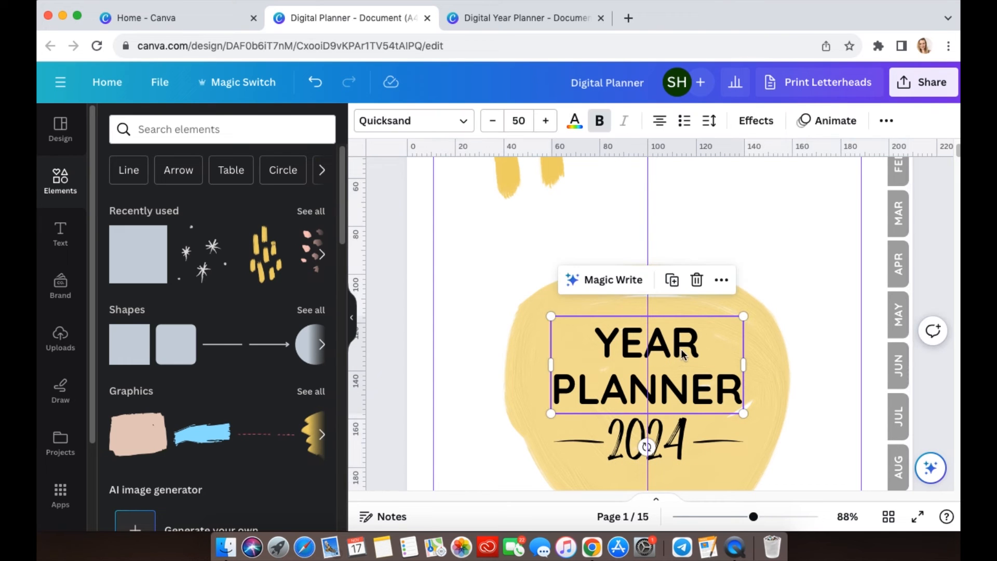
- Paste the title text onto page 2 above the calendar and change its wording to JANUARY
scroll(683, 355, down, 8)
click(777, 374)
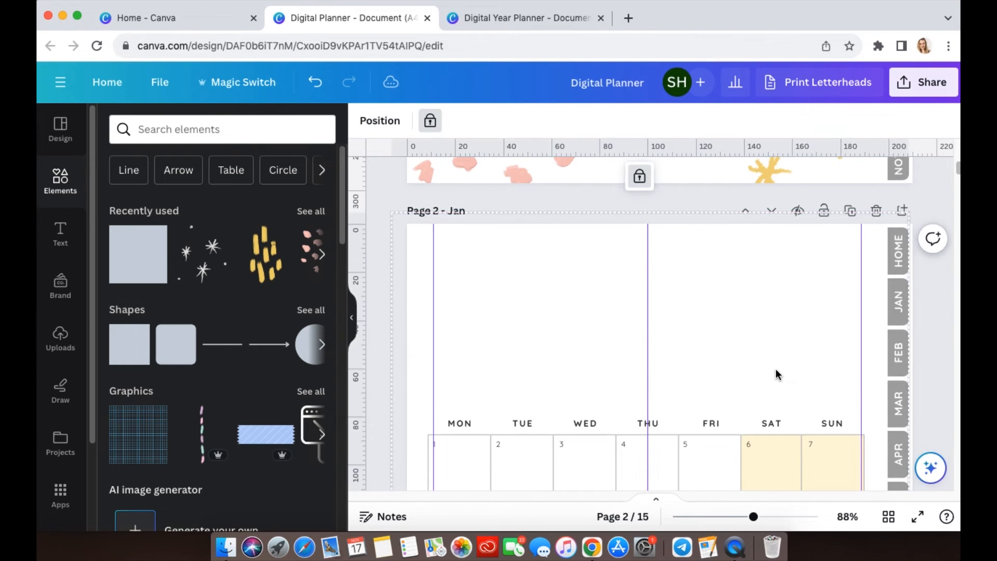
key(ctrl+v)
double_click(680, 308)
text(AN)
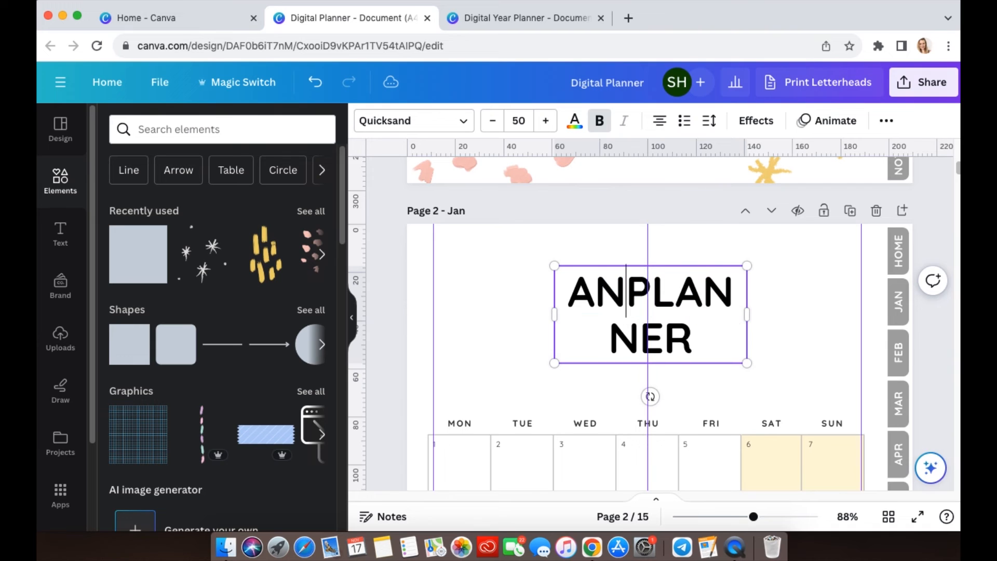
key(super+a)
text(JANU)
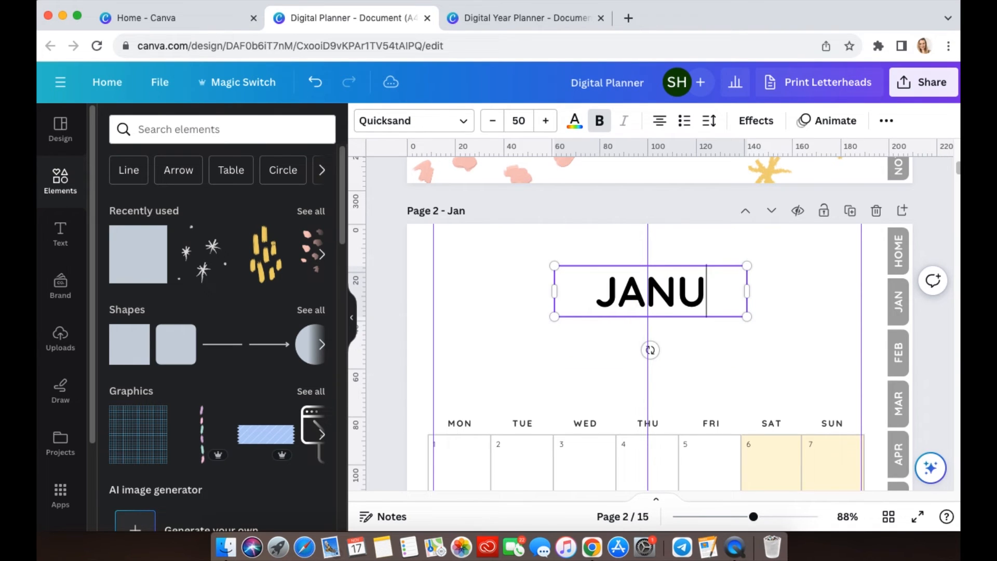
text(ARY)
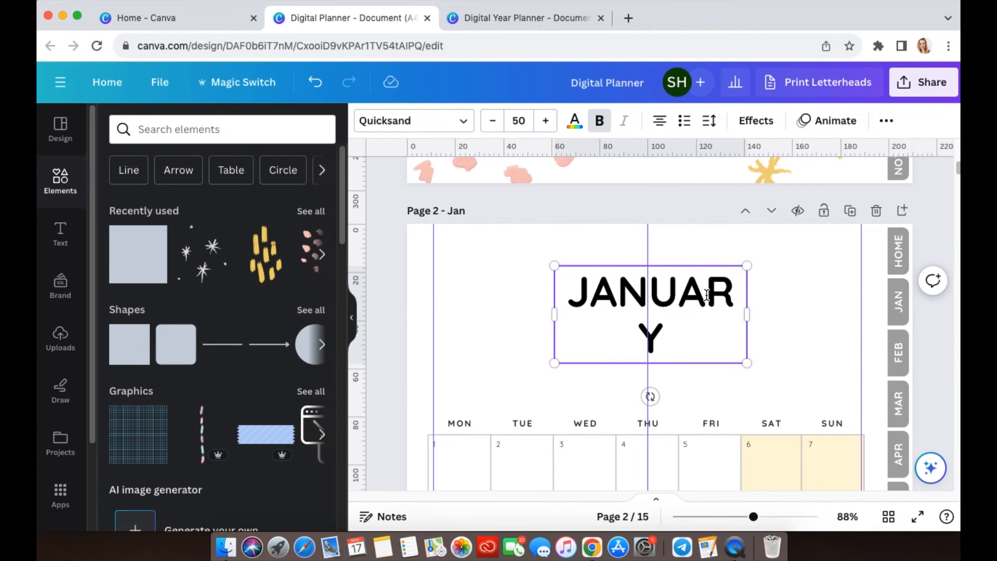
- Widen the JANUARY text box to fit on one line and centre it on the middle vertical guide
drag(749, 315, 827, 312)
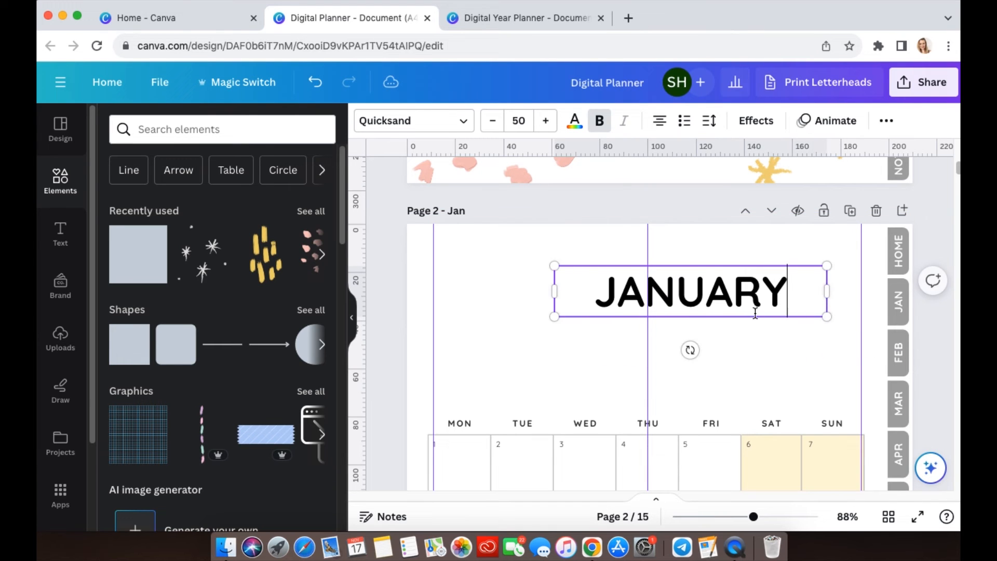
drag(767, 312, 725, 314)
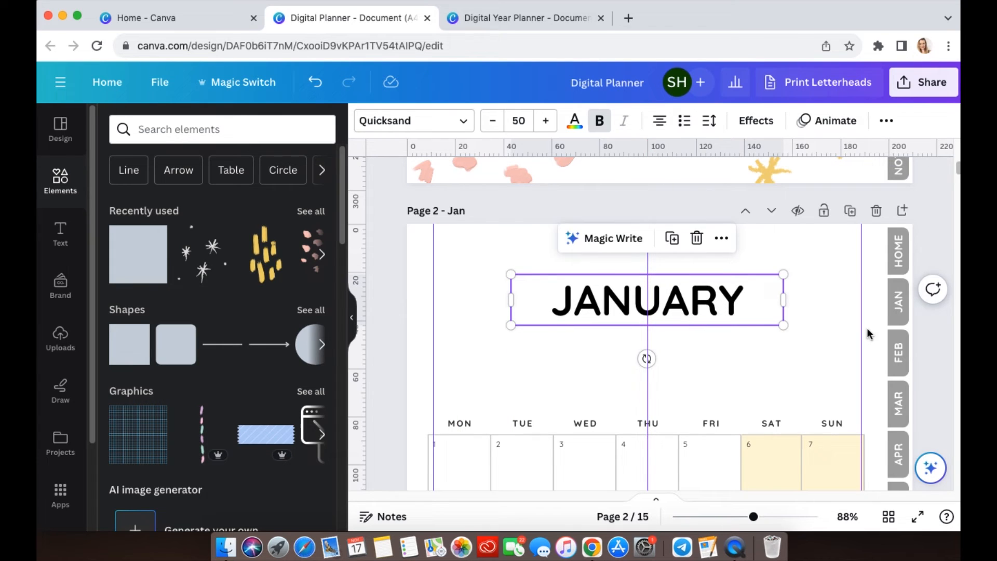
click(935, 339)
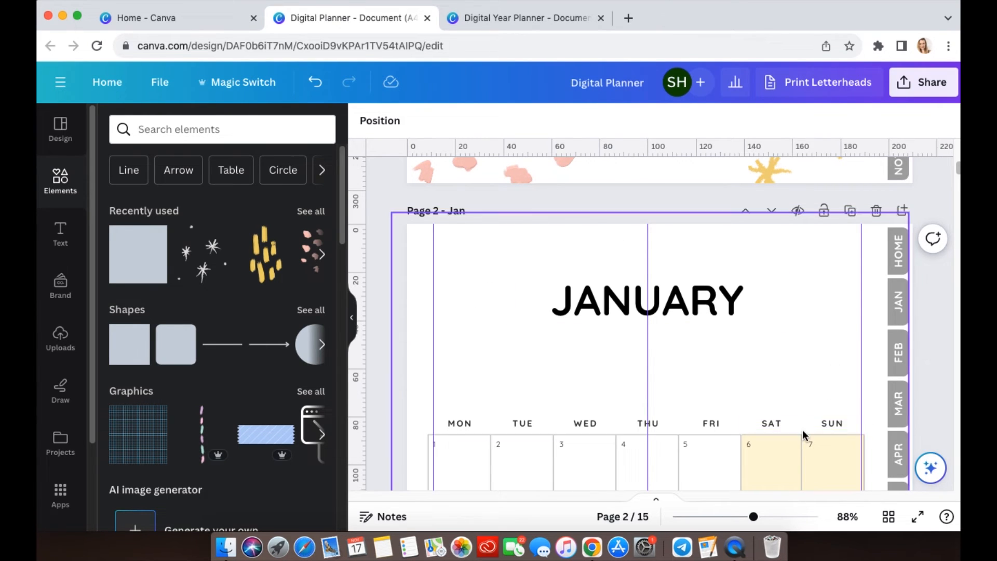
- Try to shrink the weekday calendar grid on page 2 inward to the outer vertical guide
scroll(801, 432, down, 6)
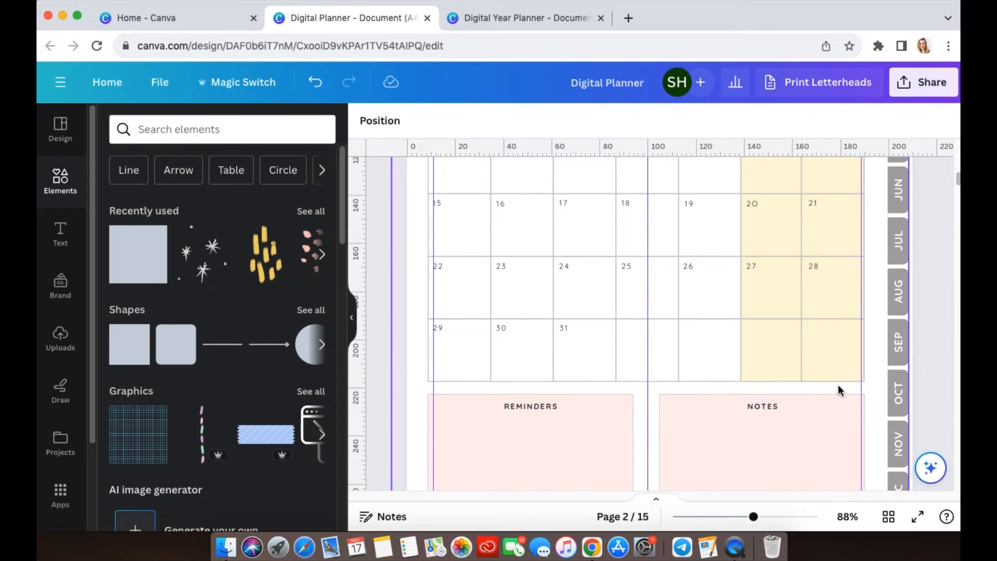
click(431, 345)
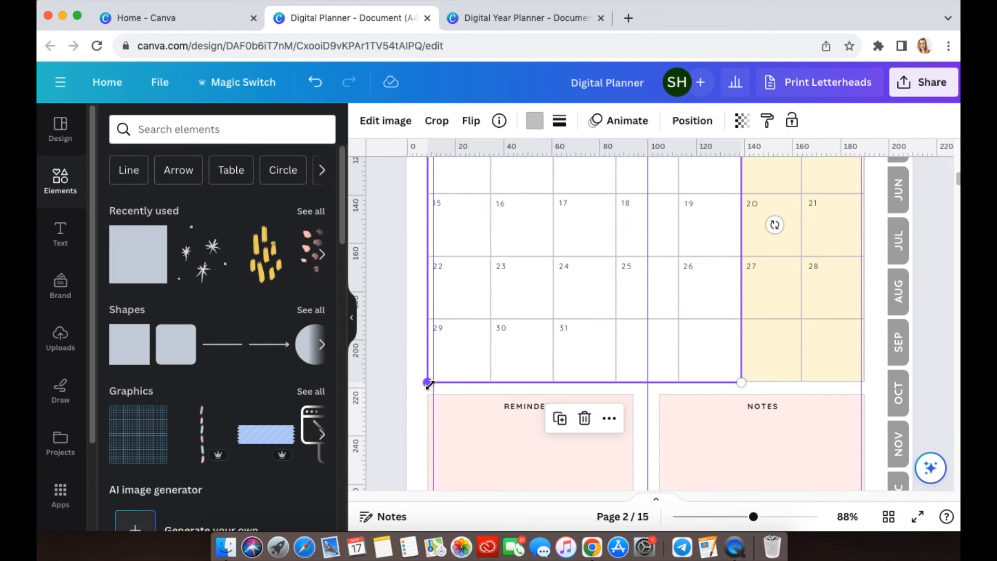
drag(428, 383, 440, 371)
key(super+z)
click(933, 351)
- Copy the cover page's 2024 text onto page 2 and place it below JANUARY, centred on the middle vertical guide
scroll(935, 358, up, 5)
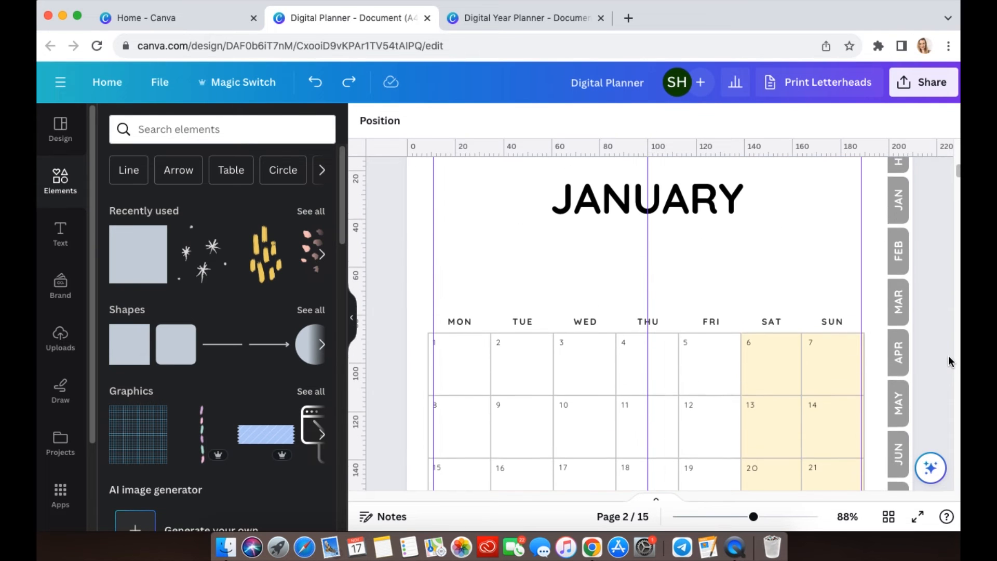
click(690, 208)
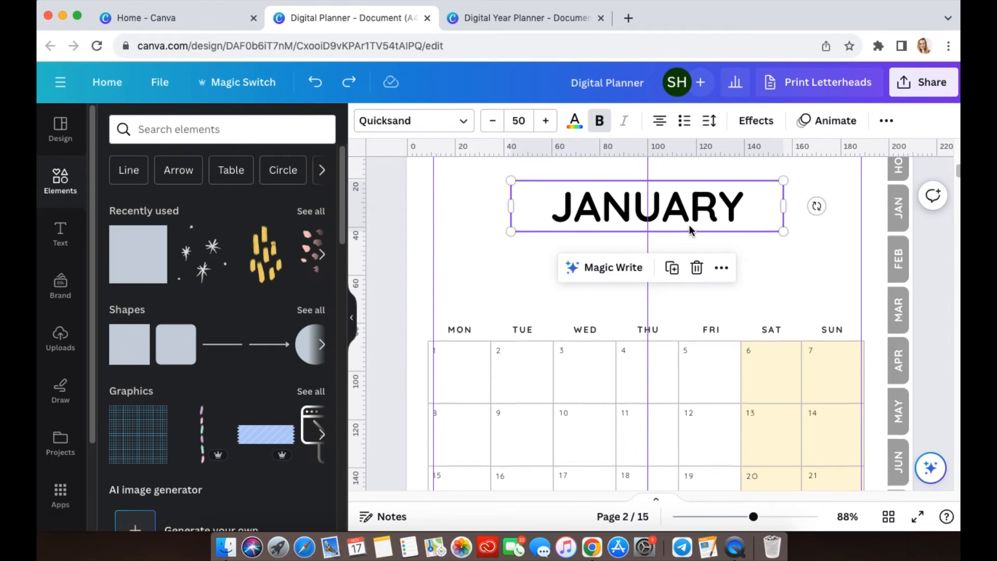
scroll(690, 224, up, 8)
click(666, 253)
scroll(652, 285, down, 10)
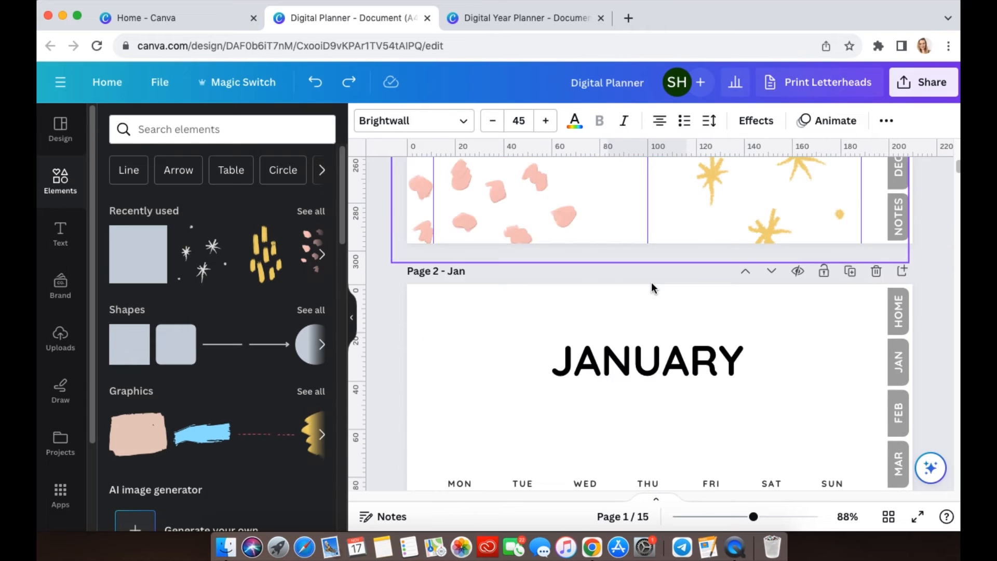
scroll(710, 262, up, 3)
click(709, 262)
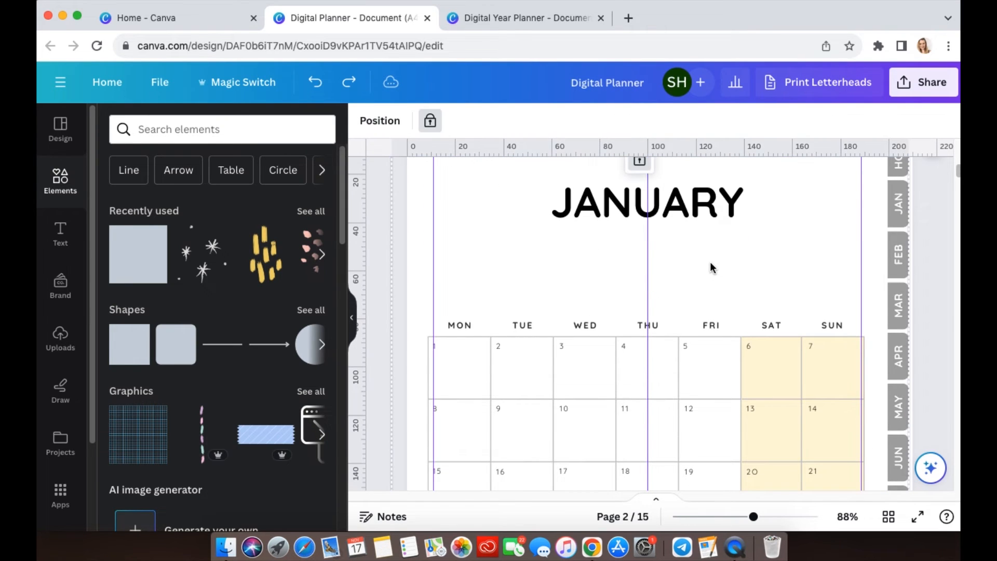
text(2024)
drag(648, 323, 645, 267)
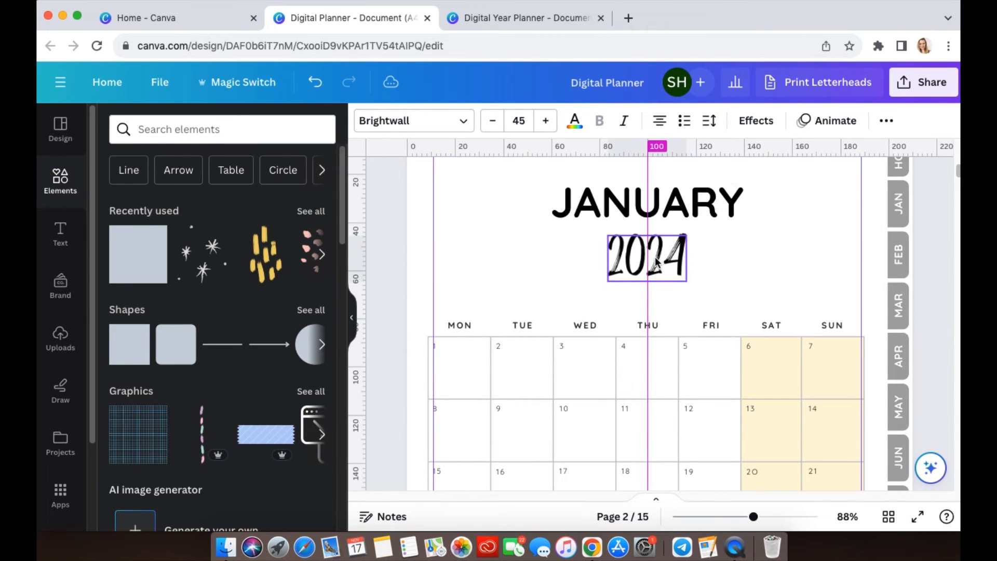
- Reduce the 2024 text on page 2 to size 25 and enlarge it again by a few points
click(526, 119)
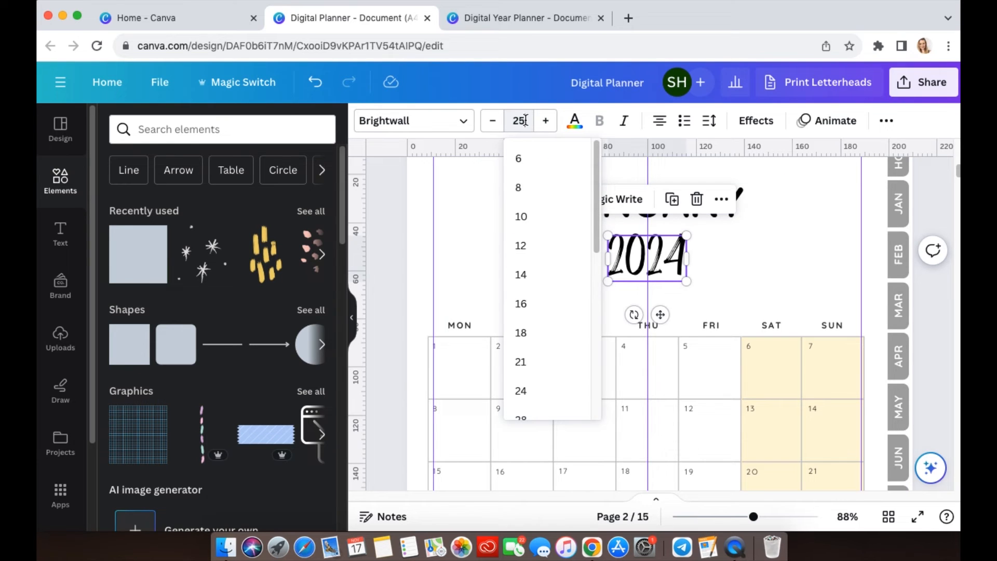
text(25)
key(Return)
click(546, 121)
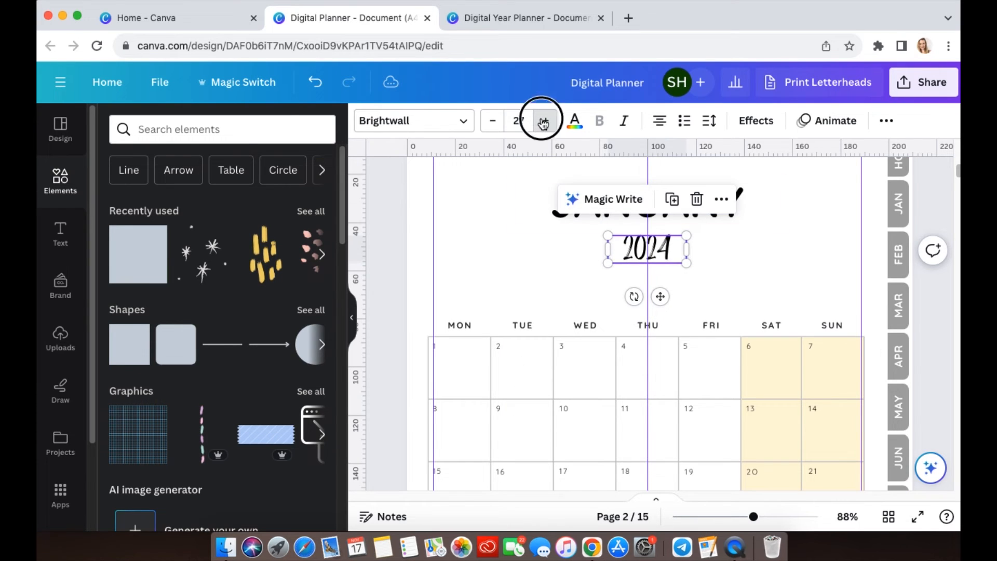
click(545, 121)
click(546, 120)
click(545, 121)
click(545, 120)
click(944, 322)
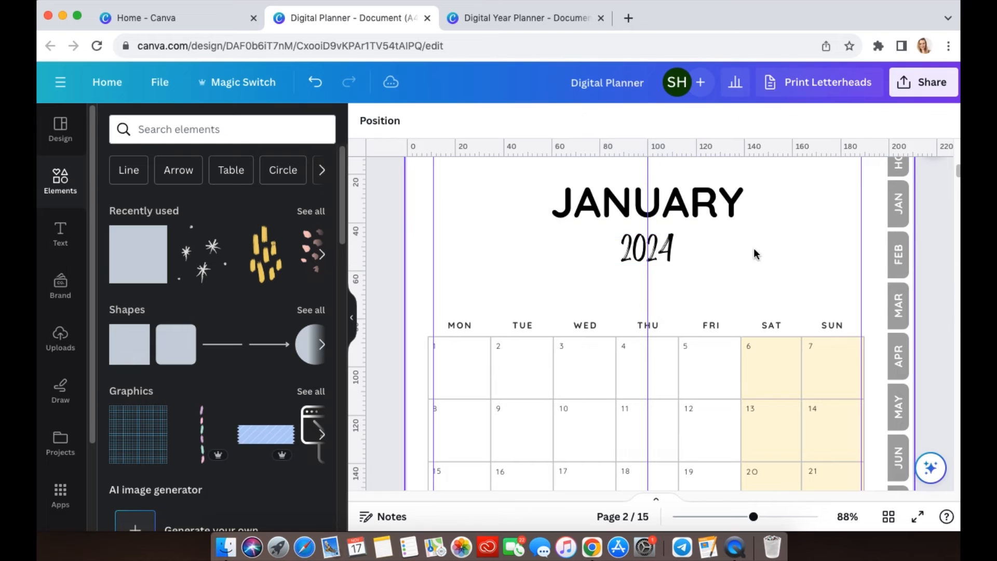
- Move the 2024 text up closer to JANUARY and nudge both headings slightly down together
drag(656, 242, 656, 234)
click(954, 394)
scroll(955, 394, up, 3)
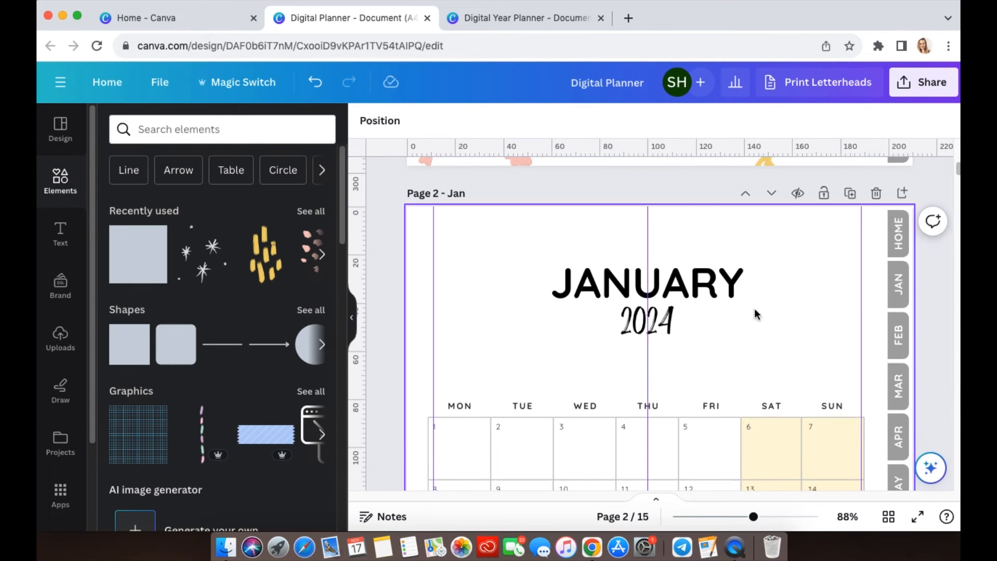
click(679, 282)
shift+click(668, 328)
key(Down)
key(Down)
key(Down)
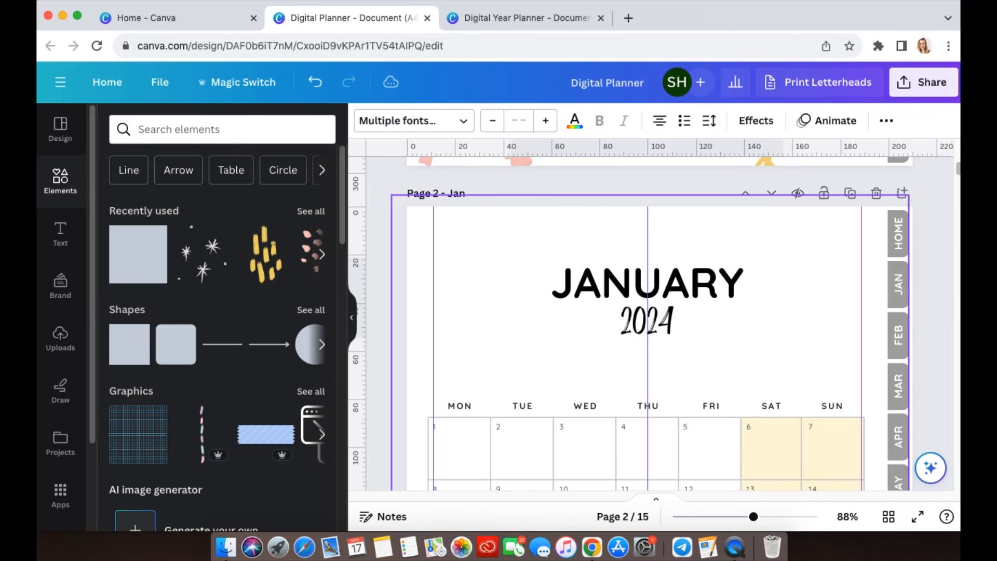
key(Down)
key(Down)
key(Down)
key(Down)
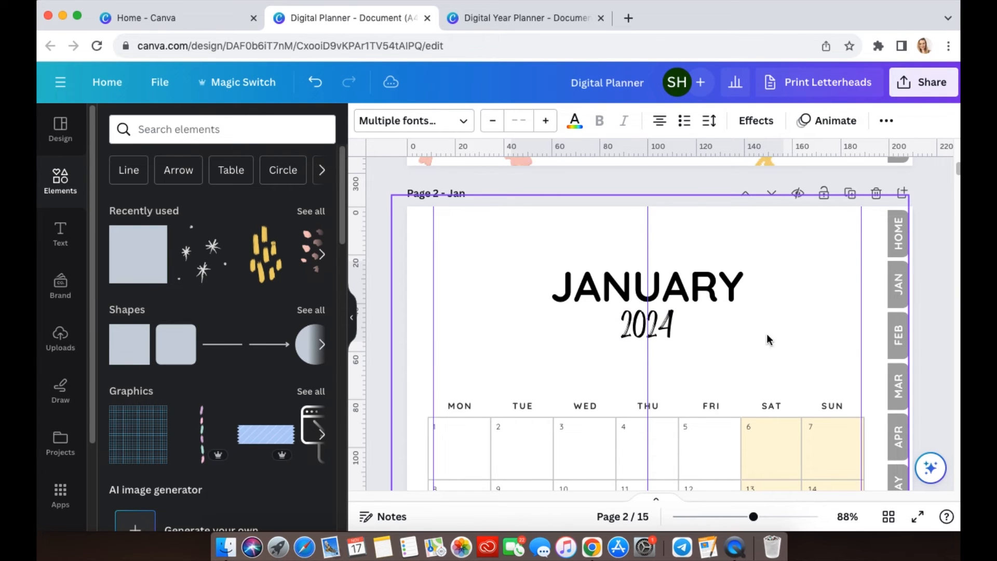
click(939, 339)
- Group the heading, year, calendar, and reminders and notes boxes on page 2 into one object
scroll(930, 343, down, 6)
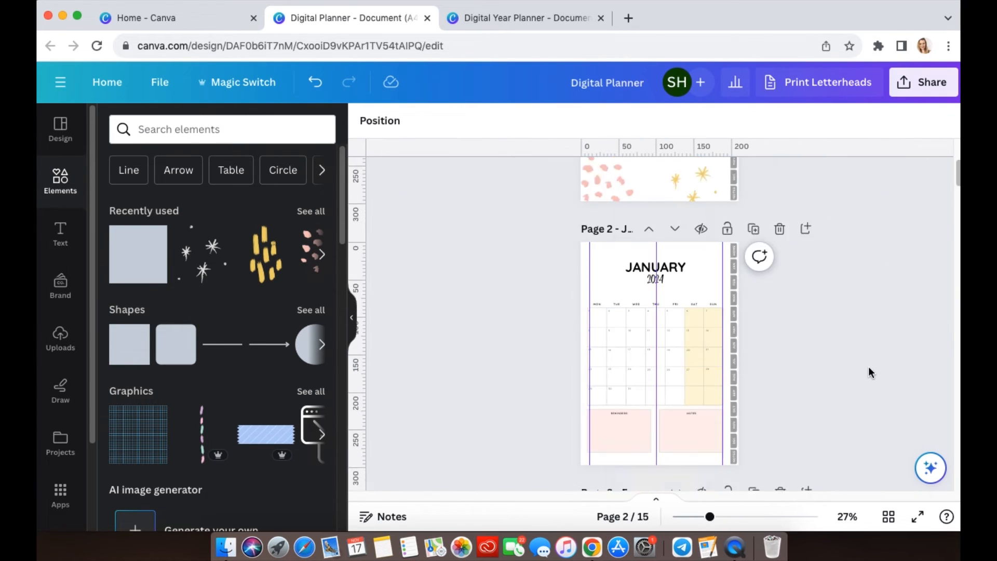
drag(518, 217, 727, 445)
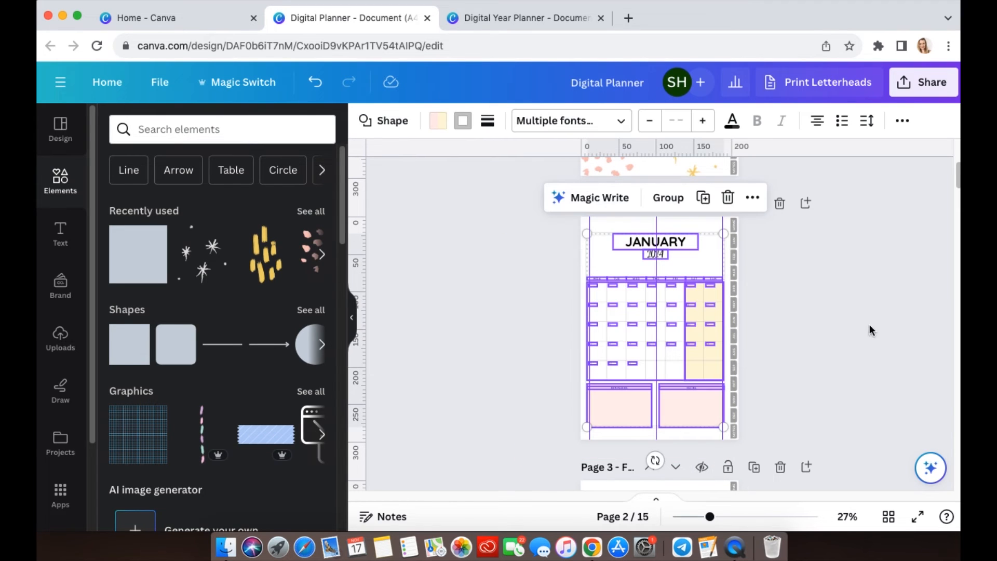
click(668, 201)
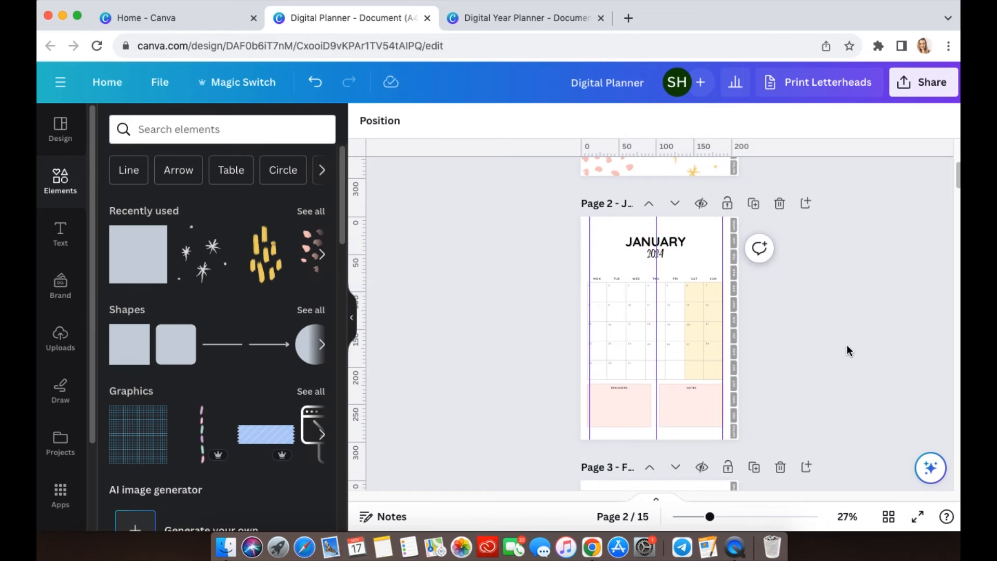
- Copy the grouped January layout onto page 3 and change its heading to FEBRUARY
click(646, 265)
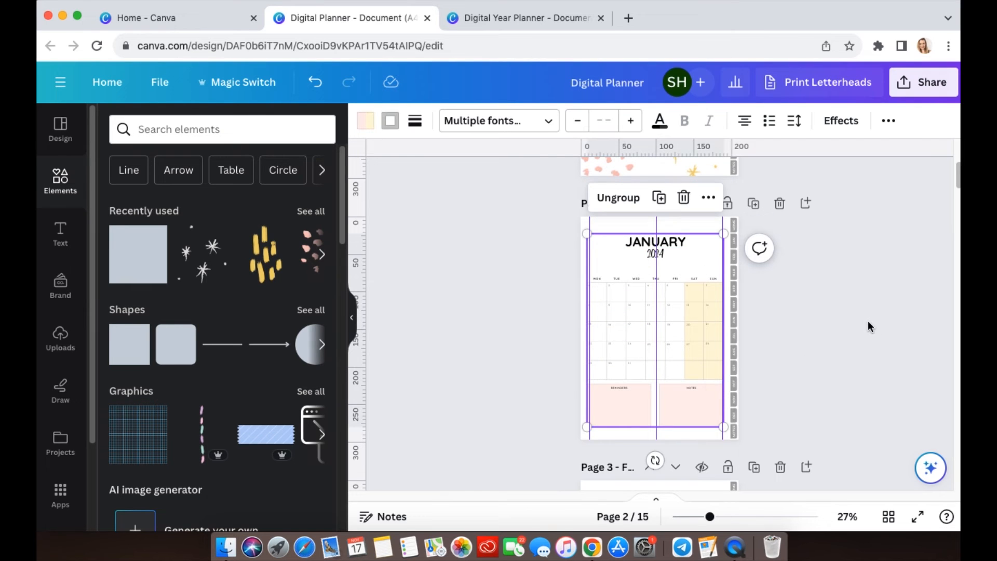
scroll(866, 332, down, 5)
click(623, 334)
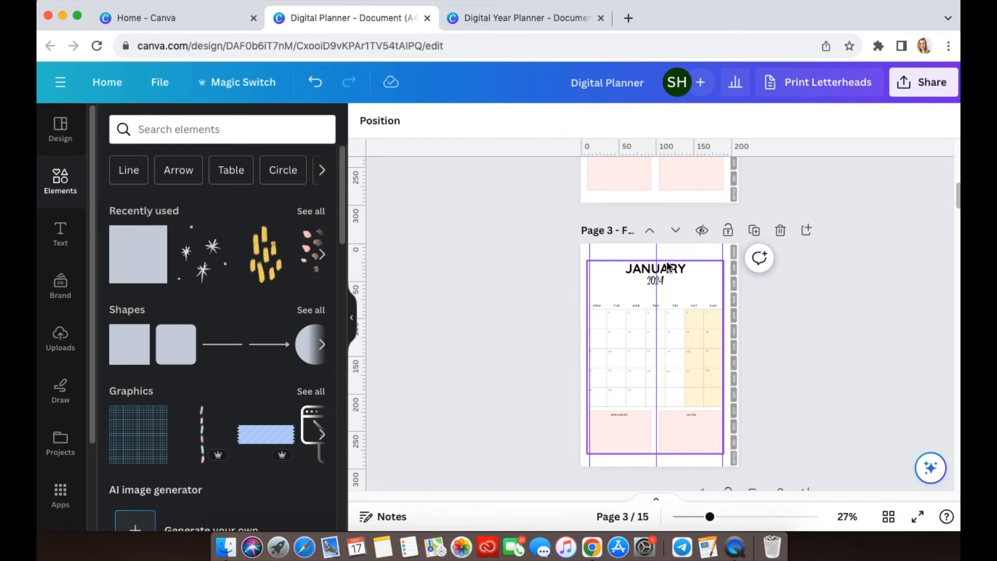
double_click(672, 266)
text(FEBR)
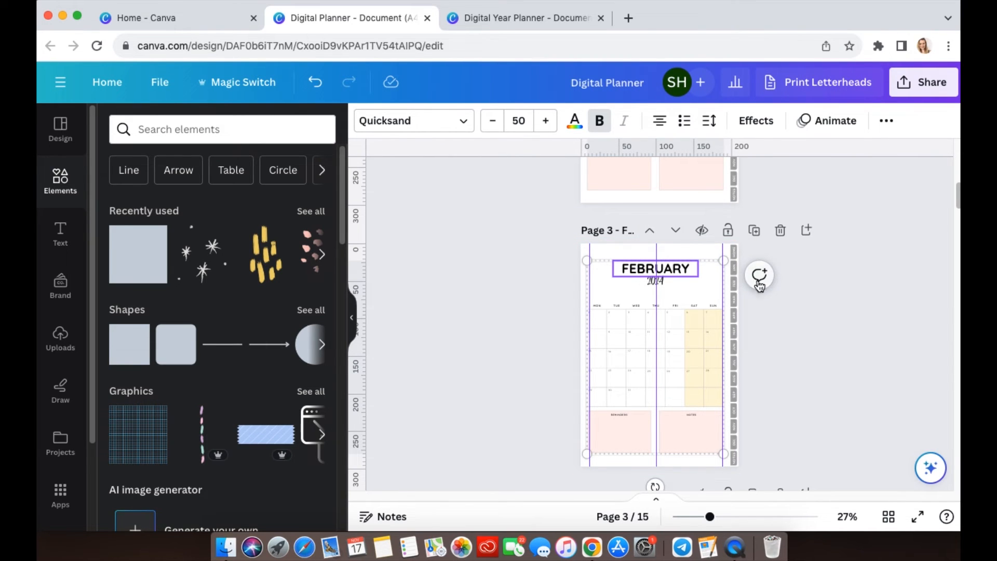
click(843, 414)
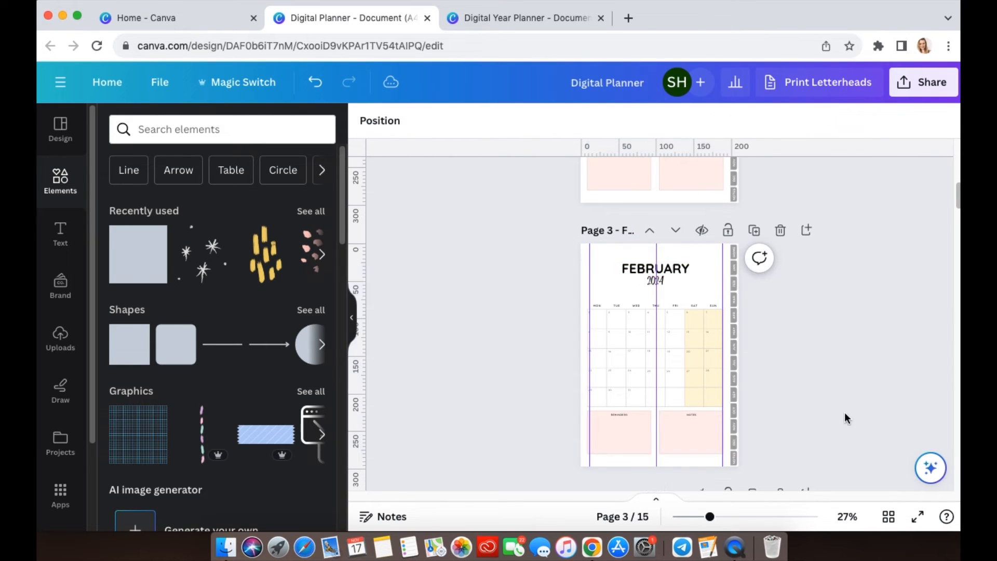
- Examine the February page's dates and layout against the January page in the Digital Year Planner design
scroll(845, 413, up, 5)
scroll(845, 418, down, 10)
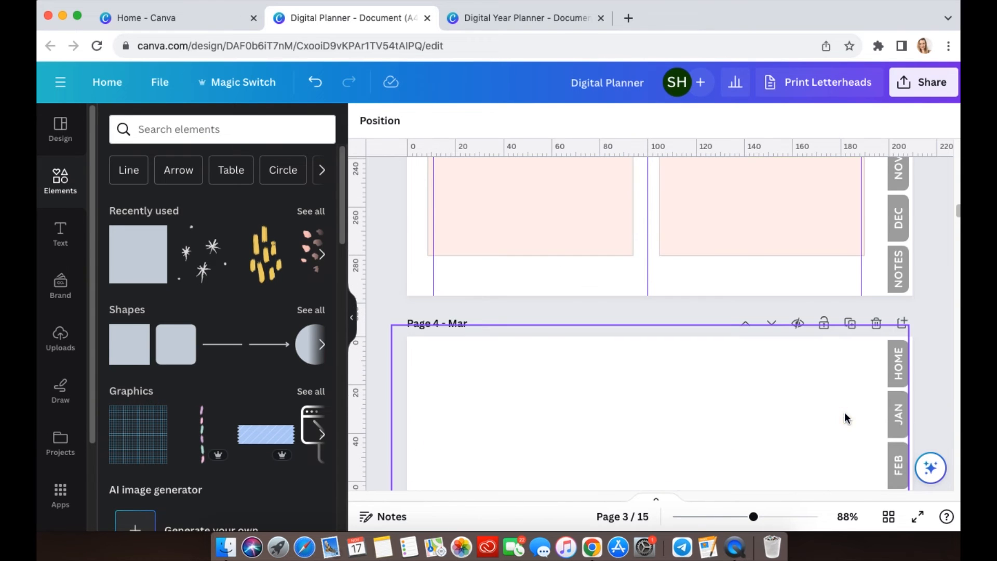
scroll(748, 423, up, 1)
scroll(749, 424, down, 7)
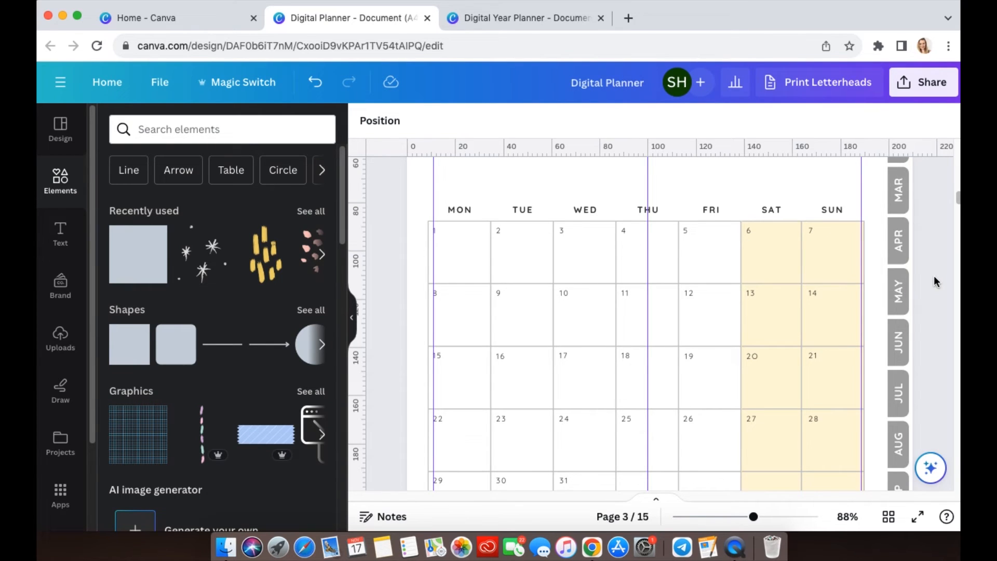
scroll(934, 275, up, 3)
click(535, 20)
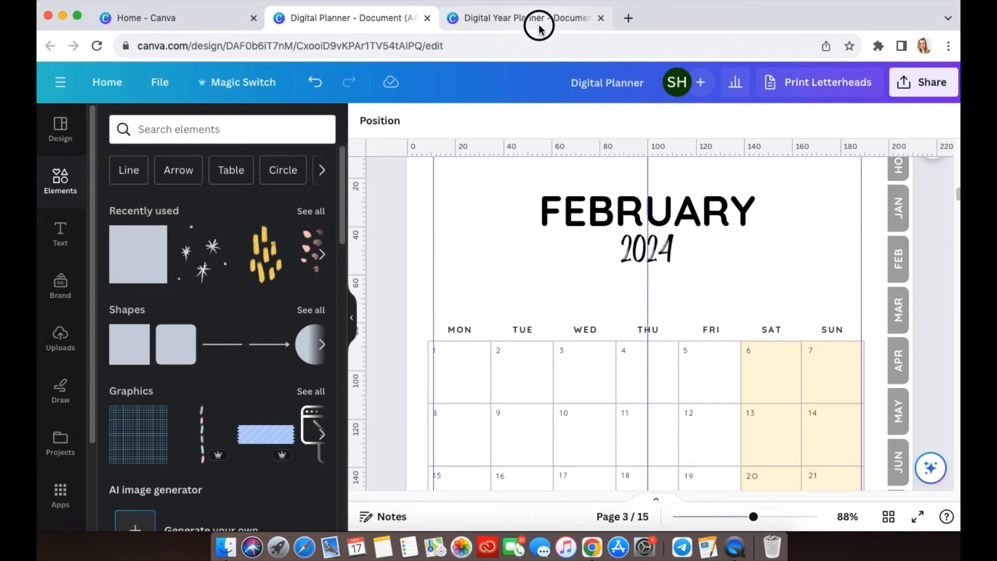
scroll(917, 383, up, 5)
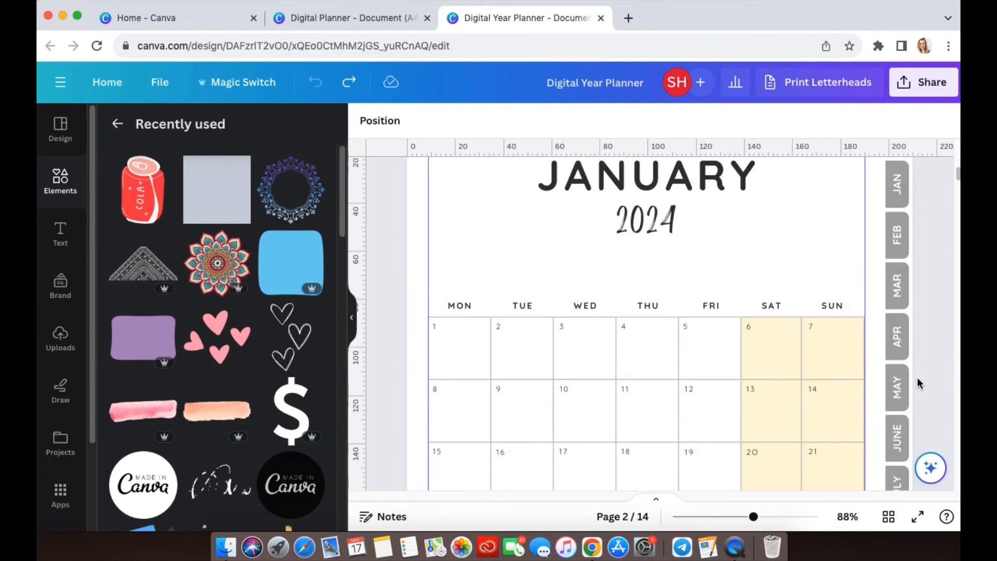
scroll(917, 377, down, 5)
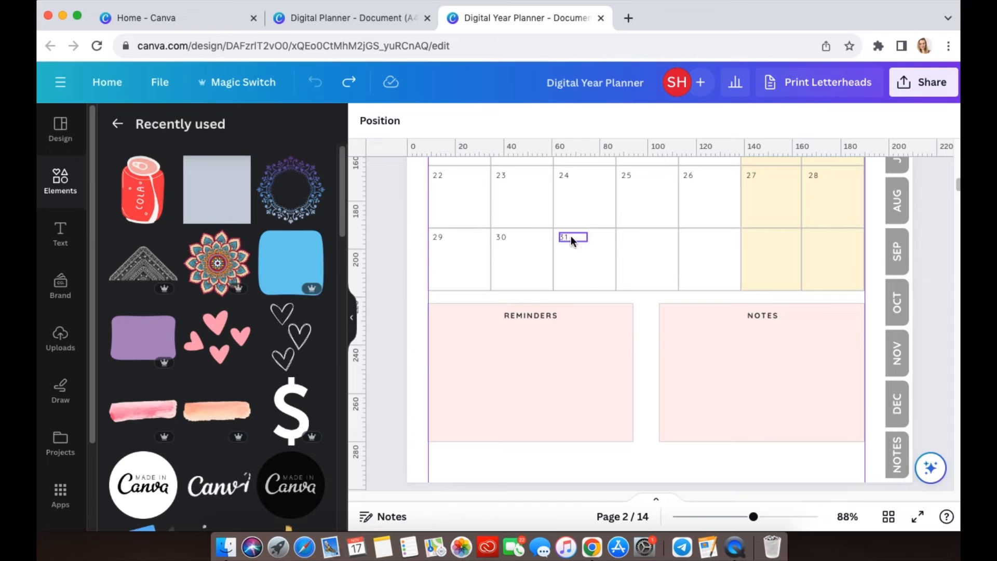
scroll(802, 309, up, 5)
scroll(802, 310, up, 2)
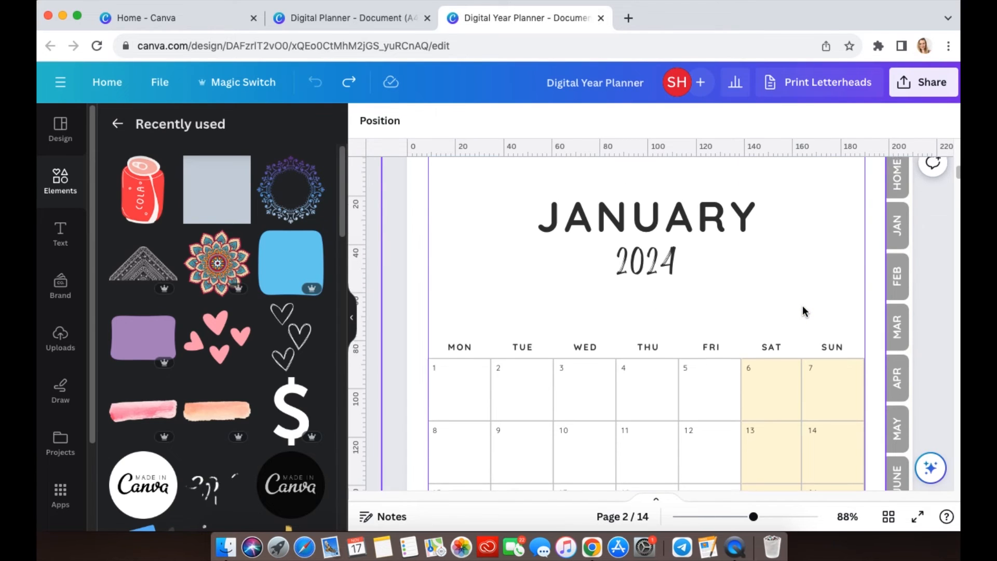
scroll(803, 307, up, 3)
click(335, 19)
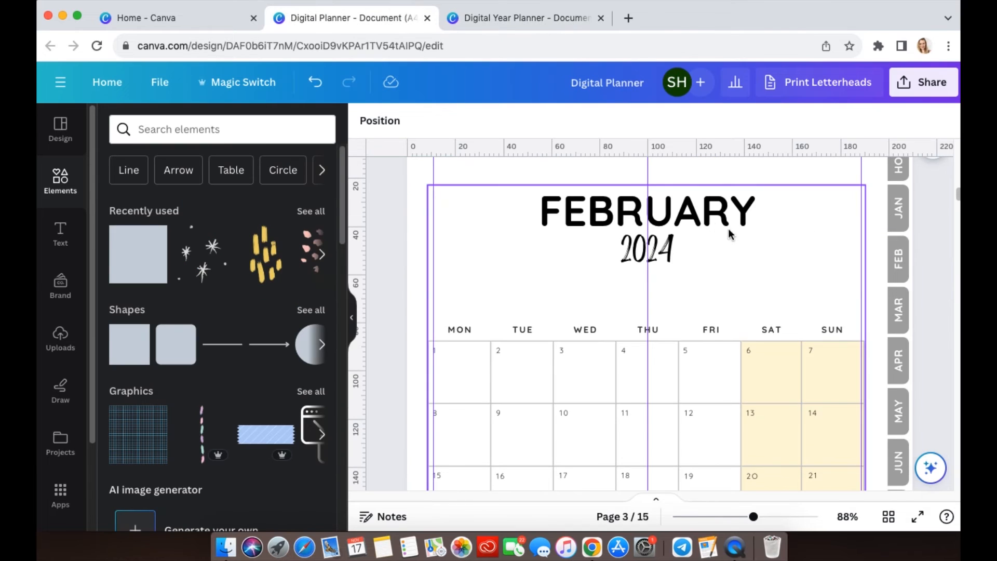
scroll(949, 295, down, 10)
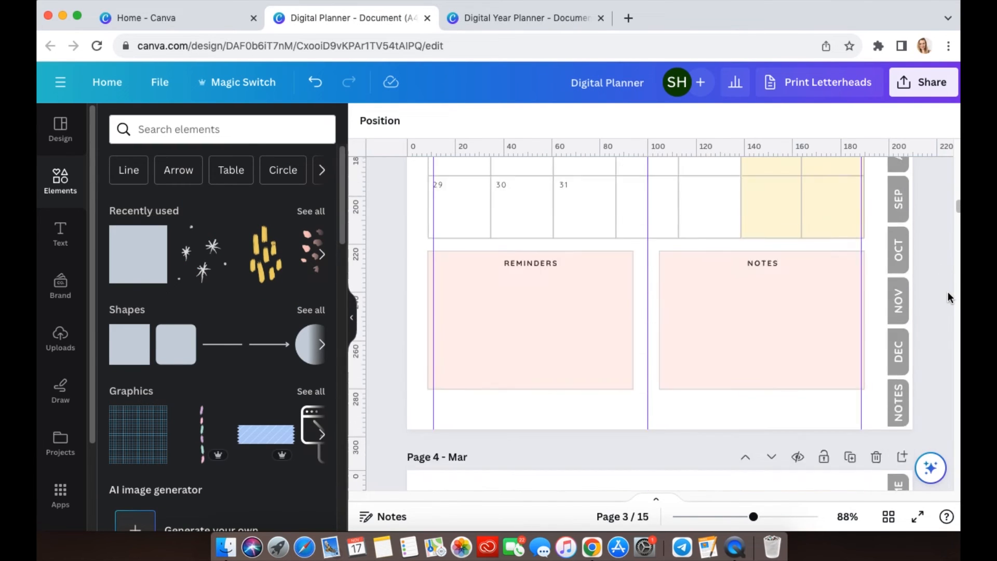
scroll(949, 291, up, 5)
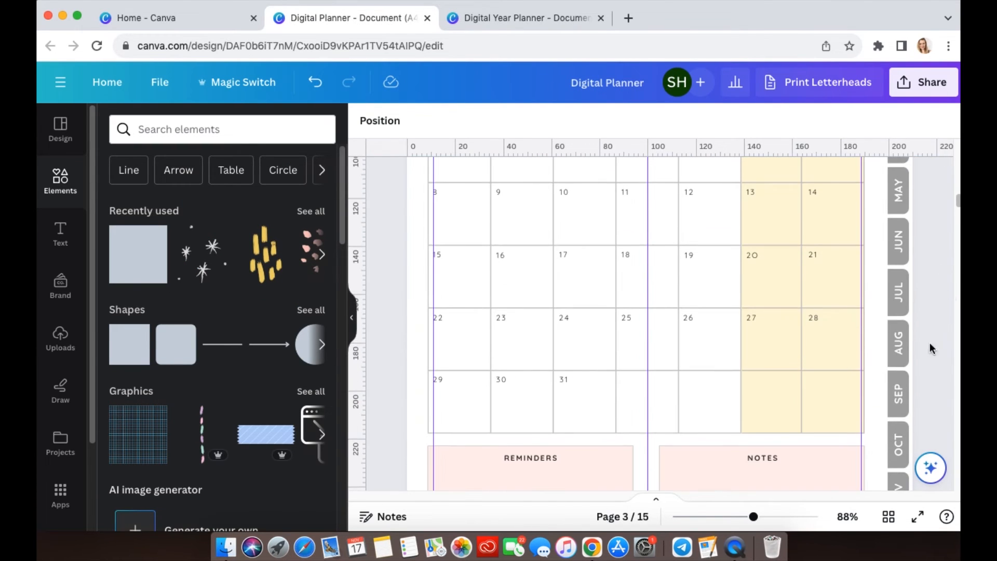
- Paste the grouped January layout onto pages 4, 5 and 6
scroll(886, 404, down, 5)
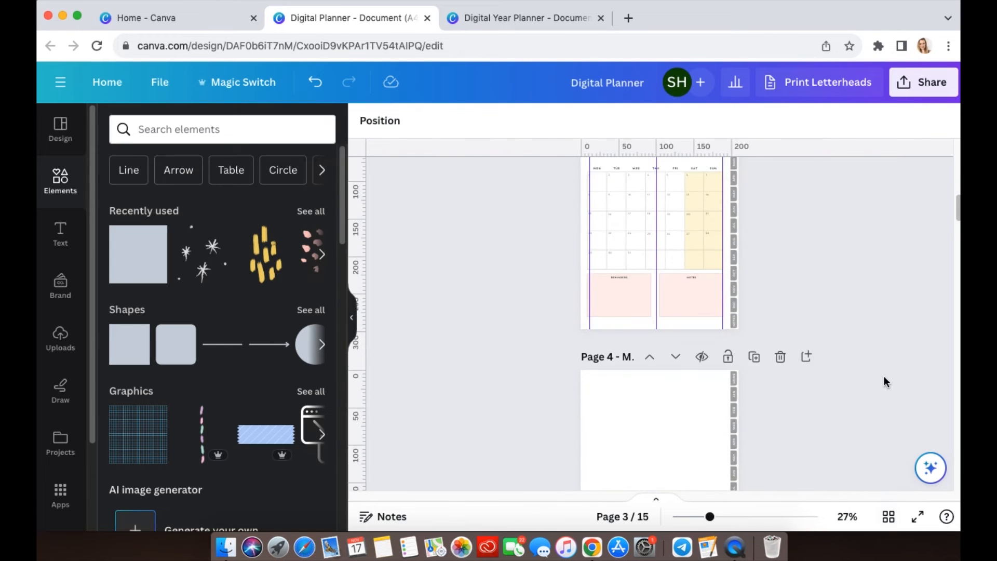
scroll(884, 377, down, 3)
key(super+v)
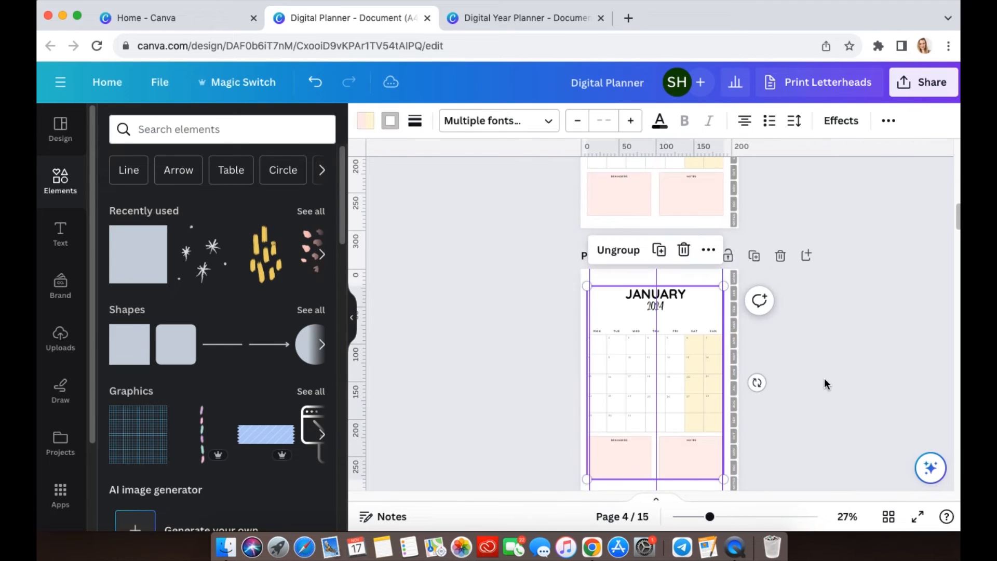
scroll(824, 378, down, 5)
click(686, 389)
key(super+v)
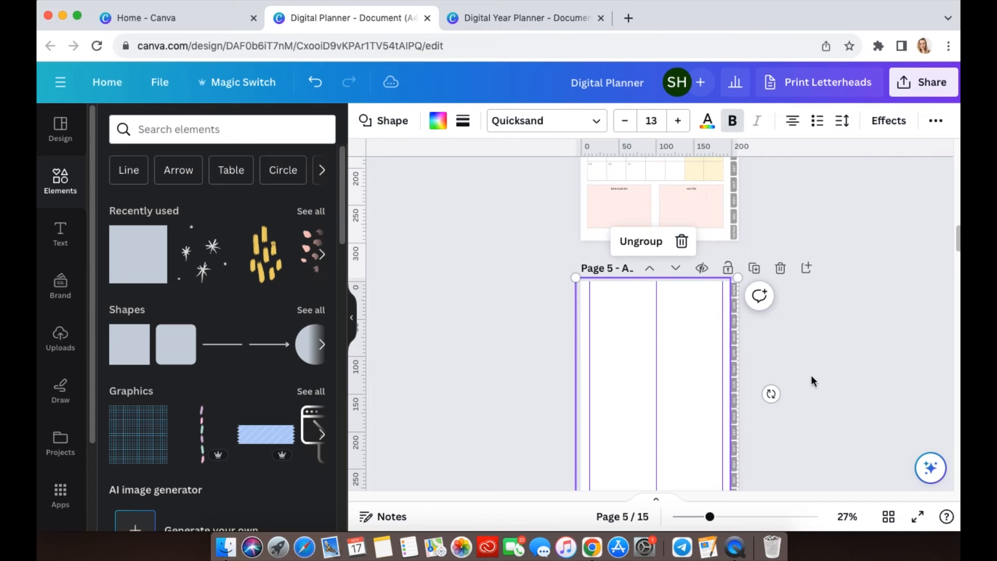
scroll(669, 270, down, 5)
scroll(703, 297, up, 2)
click(672, 337)
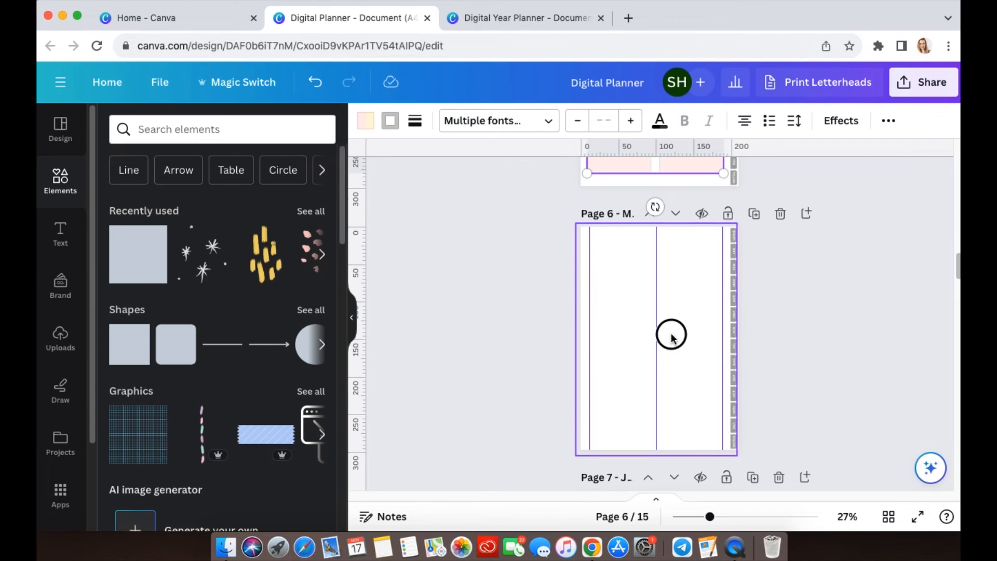
key(super+v)
- Paste the grouped January layout onto pages 7, 8 and 9
scroll(682, 316, down, 5)
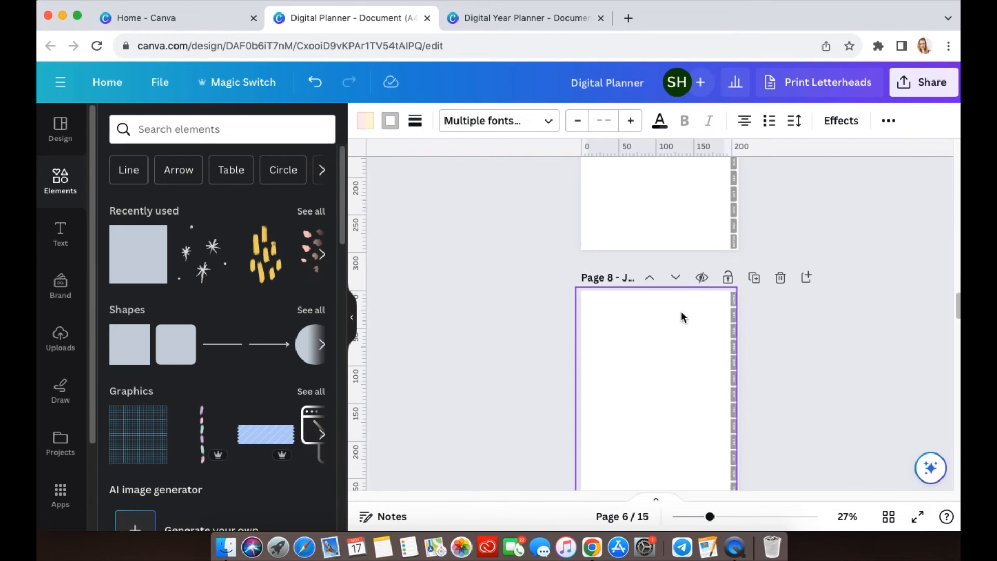
click(690, 221)
key(super+v)
click(666, 396)
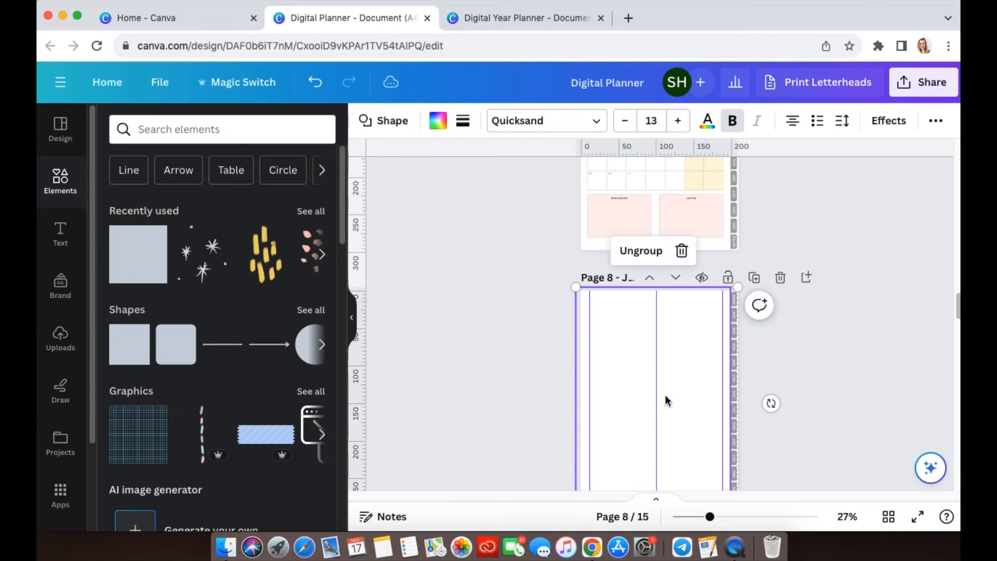
key(super+v)
scroll(795, 387, down, 5)
click(682, 382)
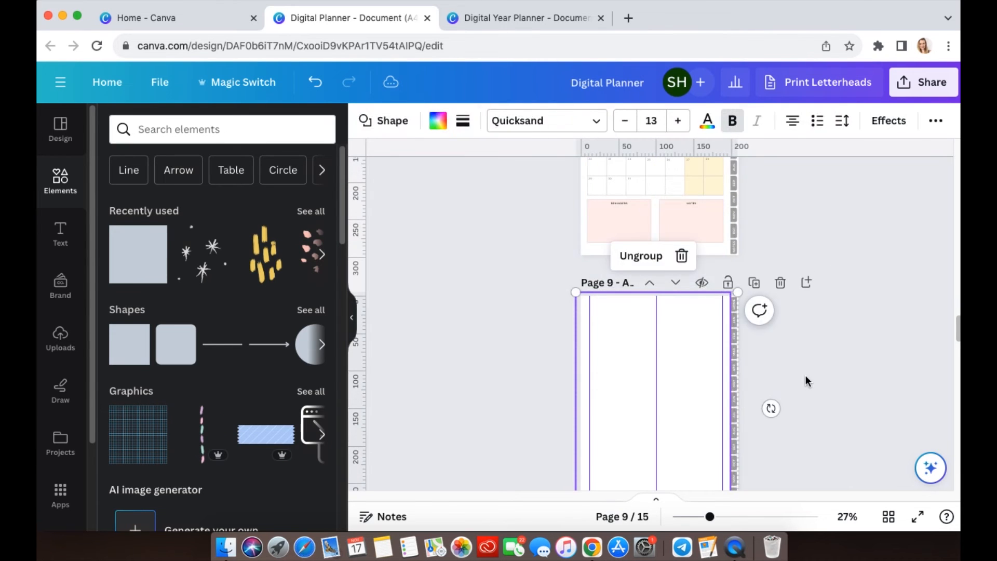
key(super+v)
- Paste the grouped January layout onto pages 10, 11, 12 and 13
scroll(790, 385, down, 5)
click(661, 376)
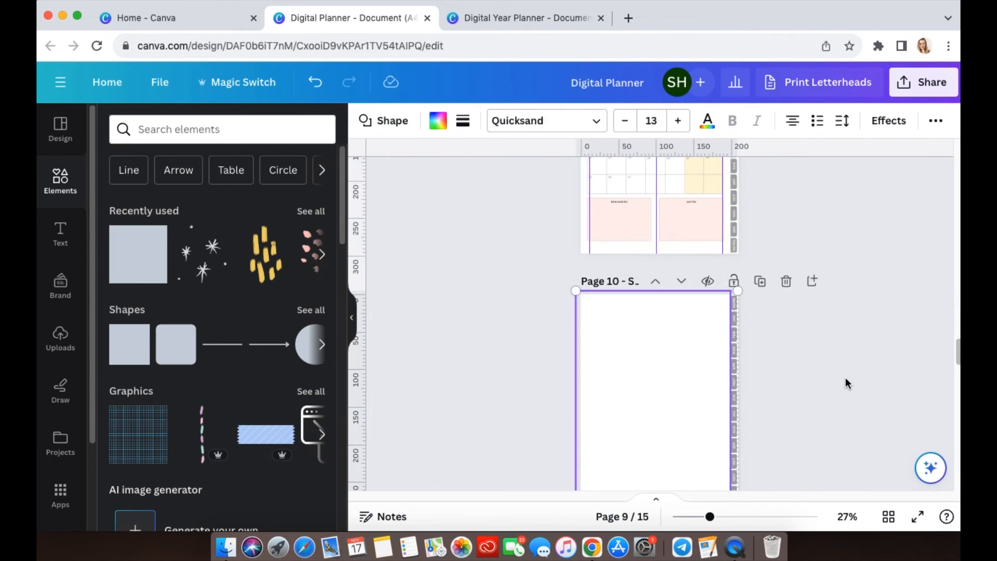
key(super+v)
scroll(831, 381, down, 5)
click(681, 407)
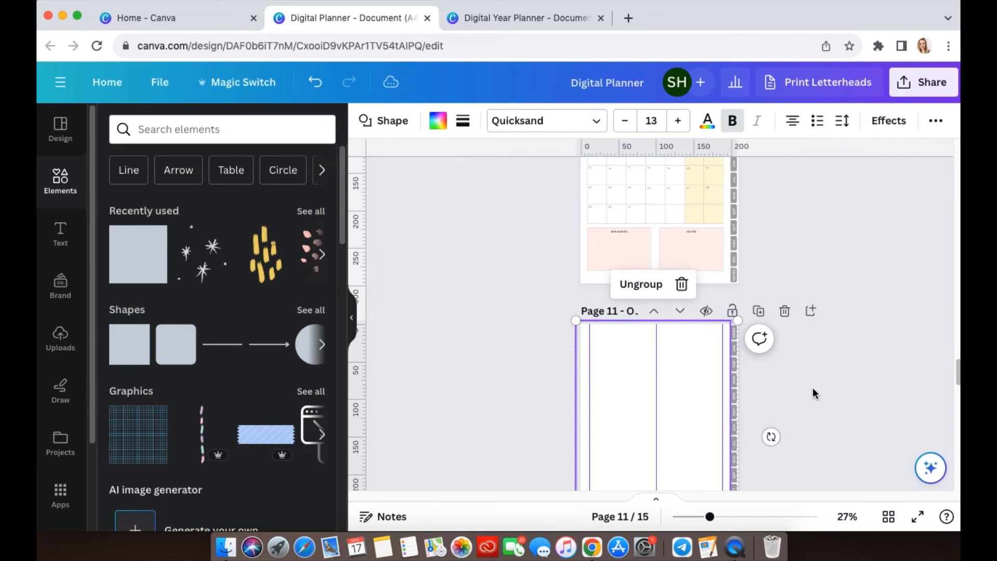
key(super+v)
scroll(819, 385, down, 5)
click(690, 319)
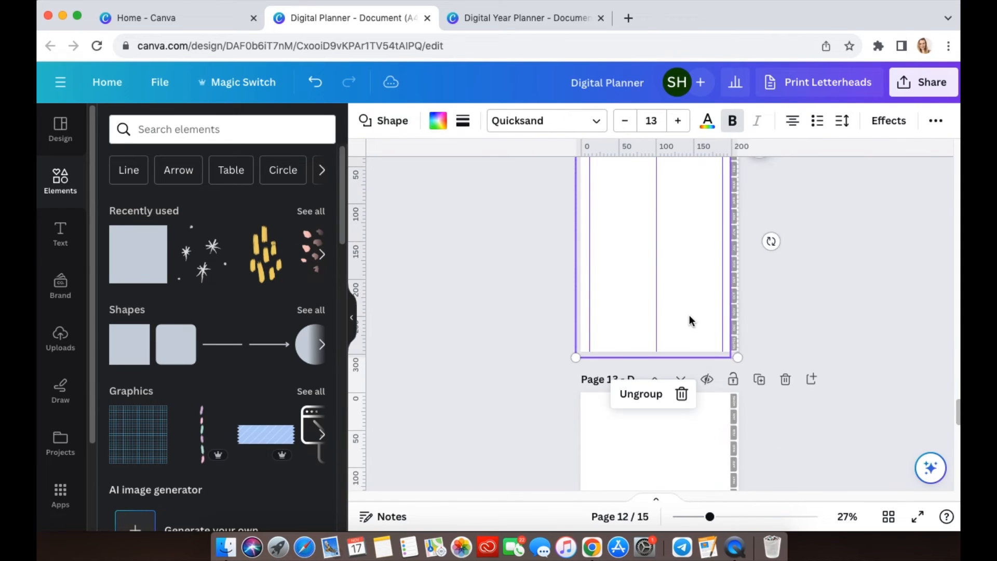
key(super+v)
scroll(670, 283, down, 5)
click(670, 284)
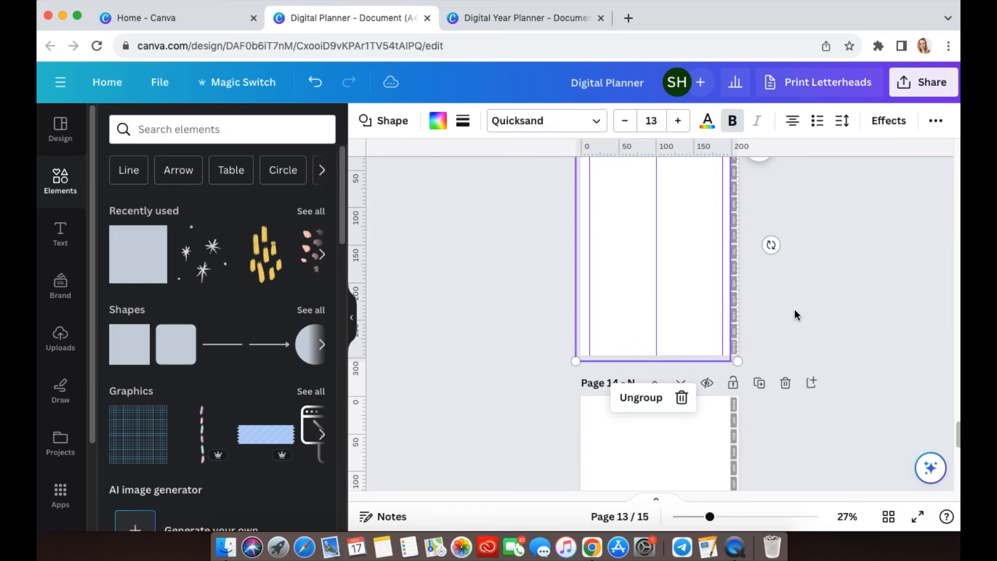
key(super+v)
- Change the month heading on page 13 to DECEMBER
scroll(795, 312, up, 3)
double_click(680, 262)
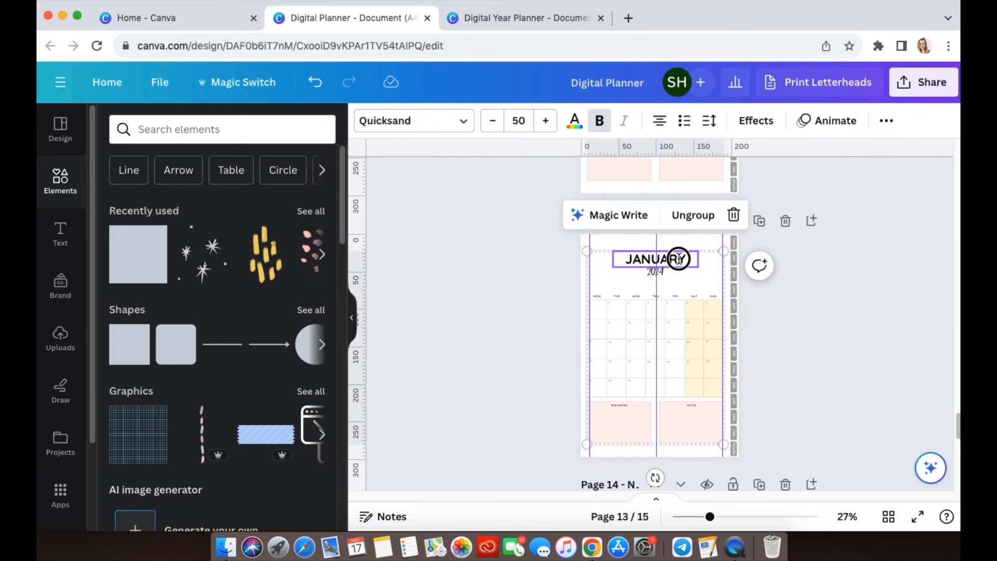
text(DECEMBER)
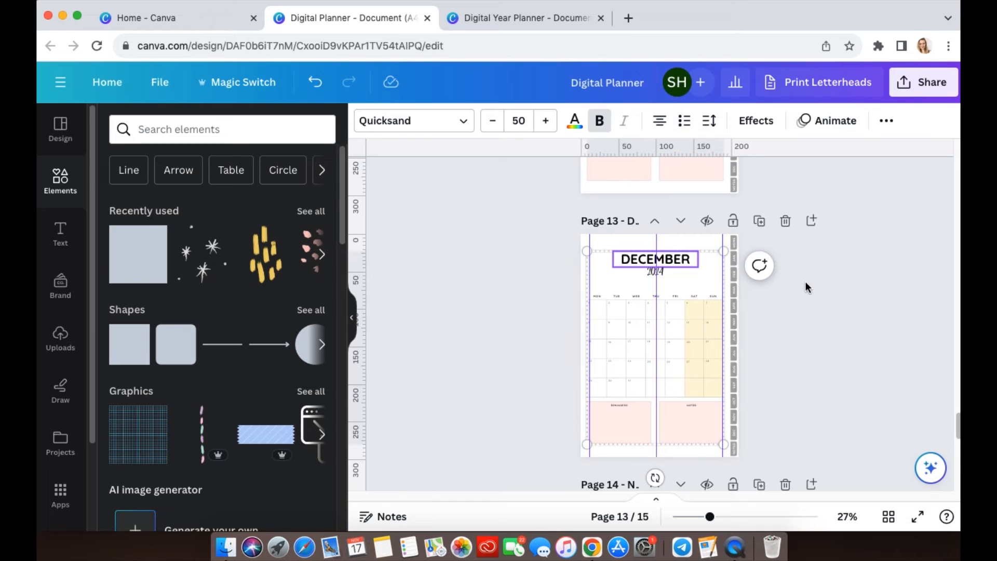
click(832, 331)
- Delete page 15, which holds the leftover calendar, from the end of the planner
scroll(832, 331, down, 6)
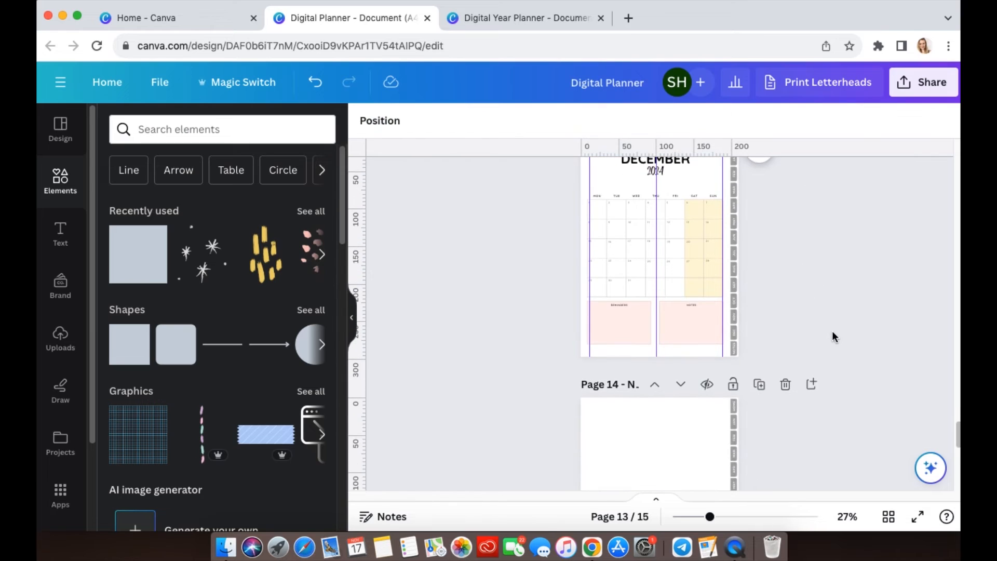
scroll(826, 319, up, 2)
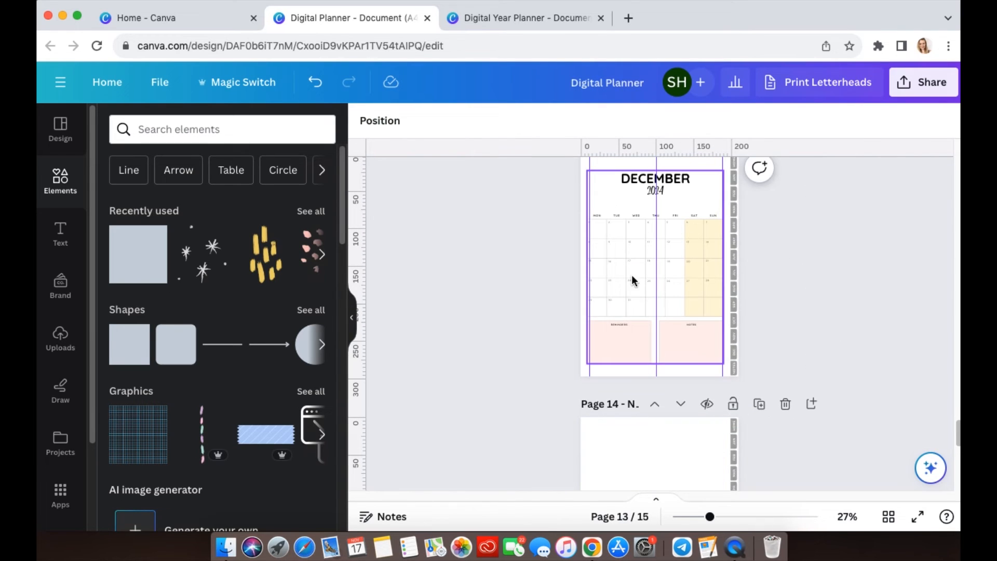
scroll(849, 373, down, 4)
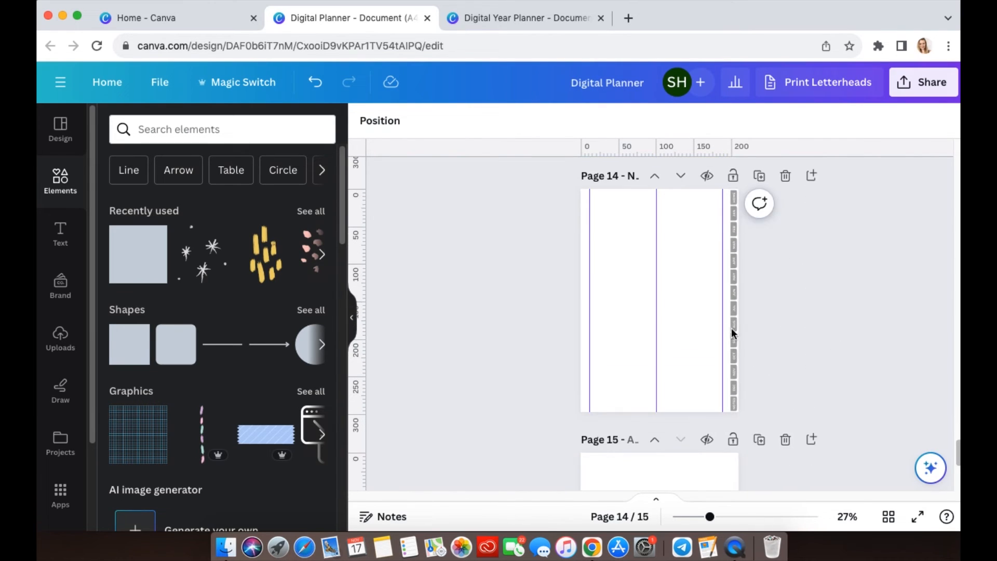
scroll(816, 457, down, 2)
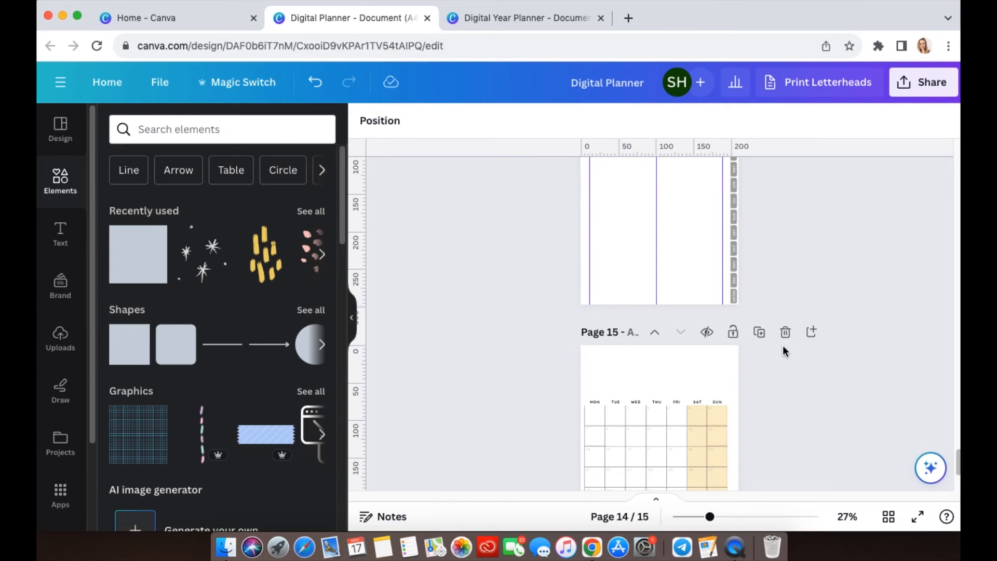
click(785, 332)
scroll(687, 323, up, 1)
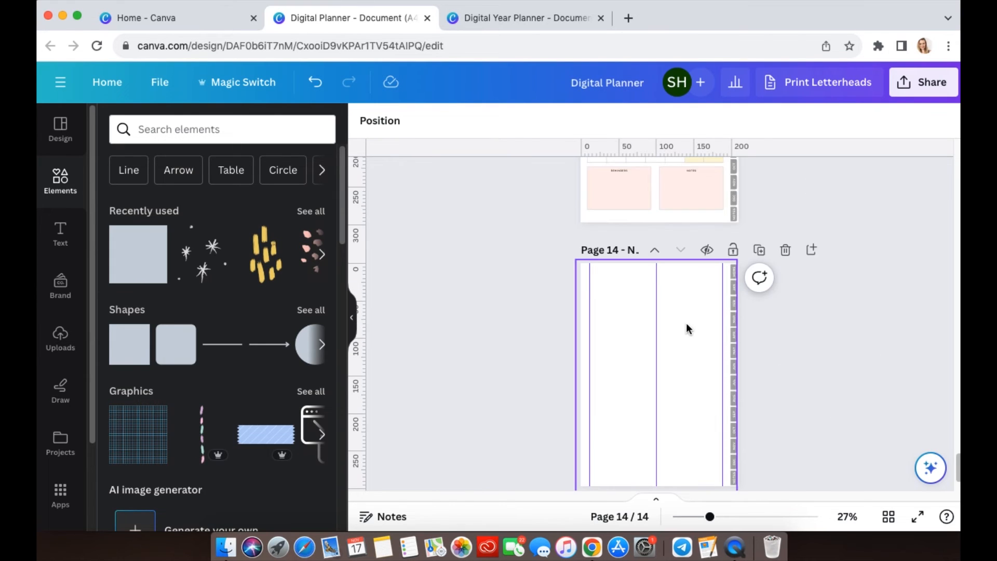
- Review all planner pages in the grid overview, then reopen the blank Notes page 14
scroll(681, 355, down, 1)
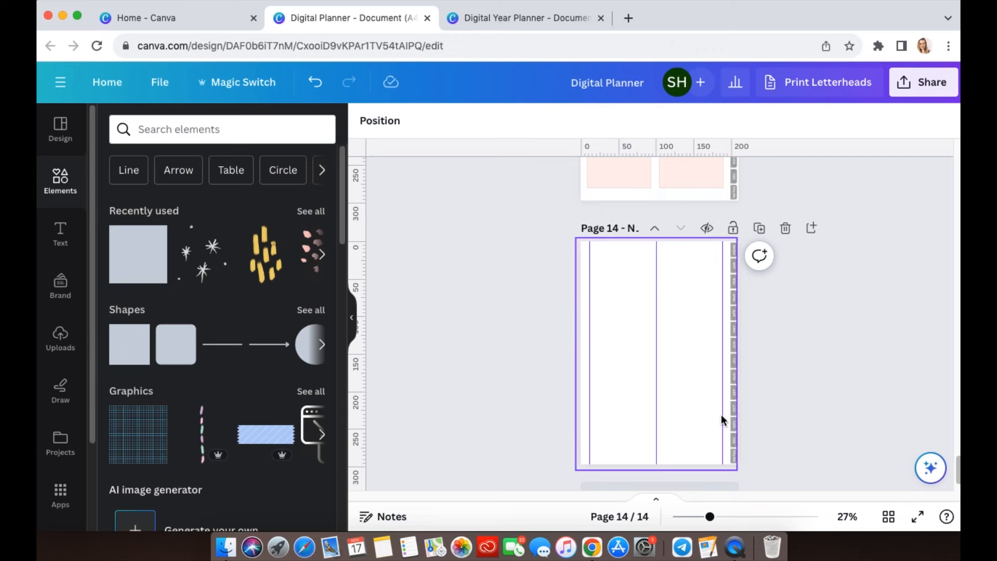
click(888, 519)
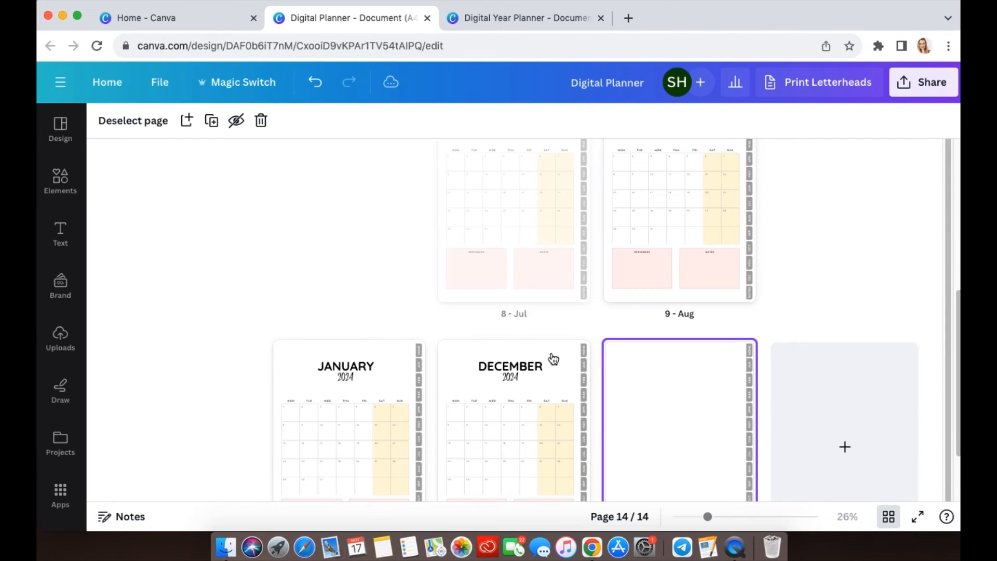
scroll(552, 358, up, 5)
scroll(553, 359, down, 5)
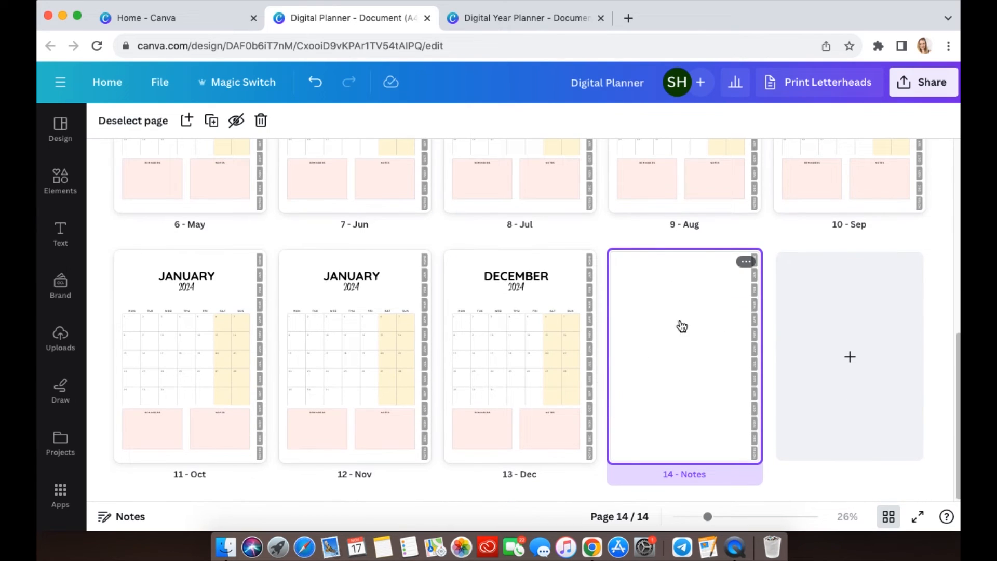
double_click(638, 356)
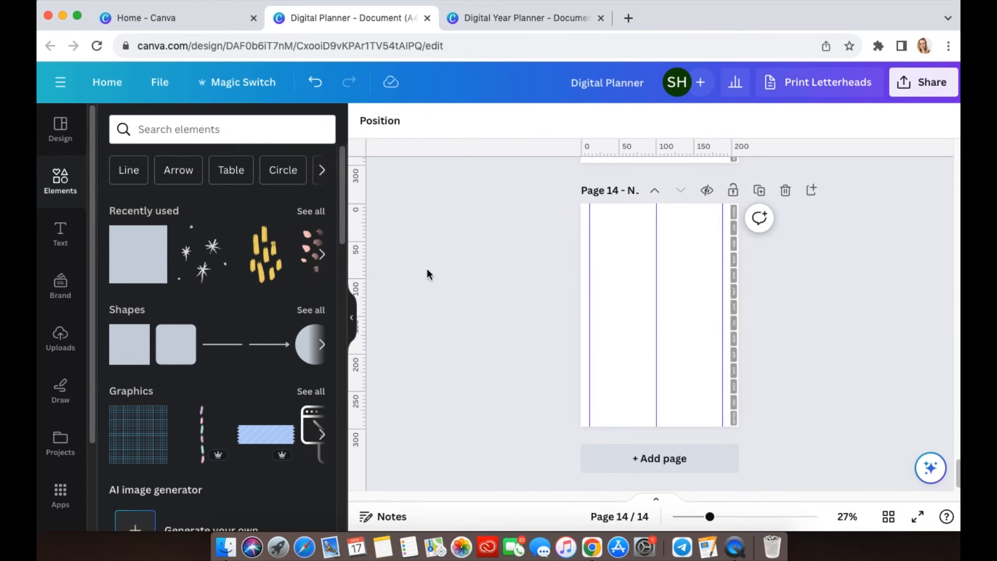
- Replace the 2024 calendar template search with a search for "notes" designs
key(super+plus)
key(super+plus)
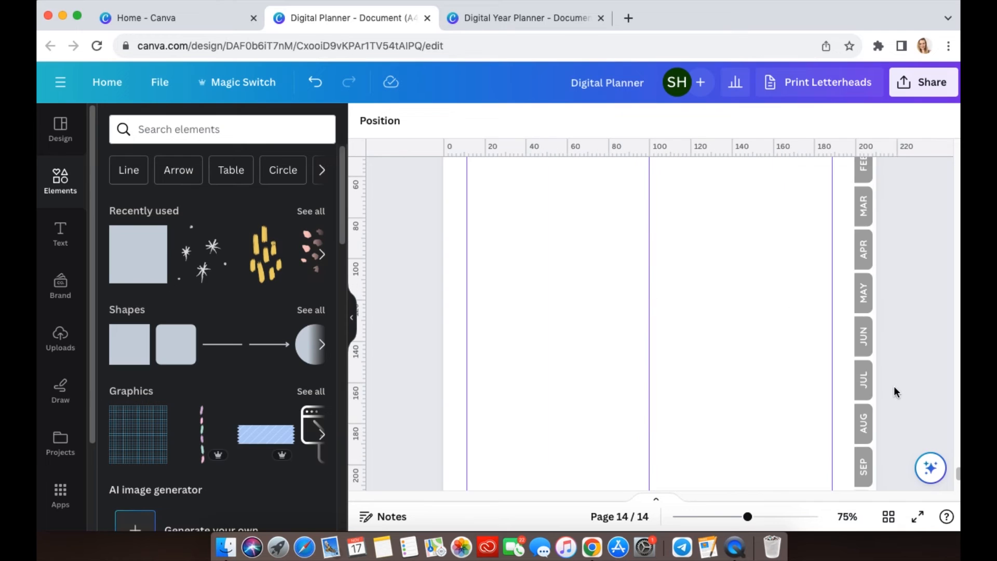
scroll(896, 392, up, 2)
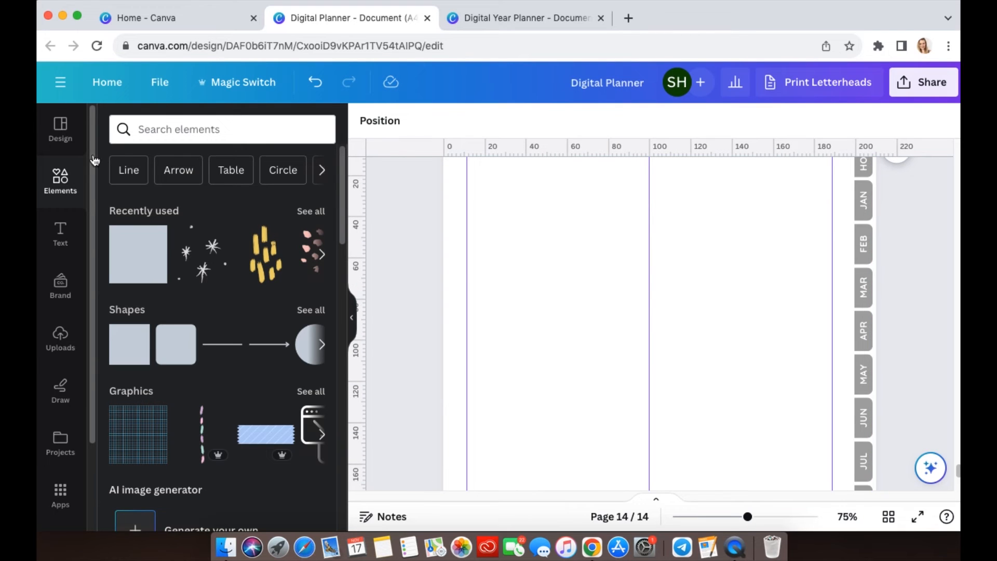
click(42, 130)
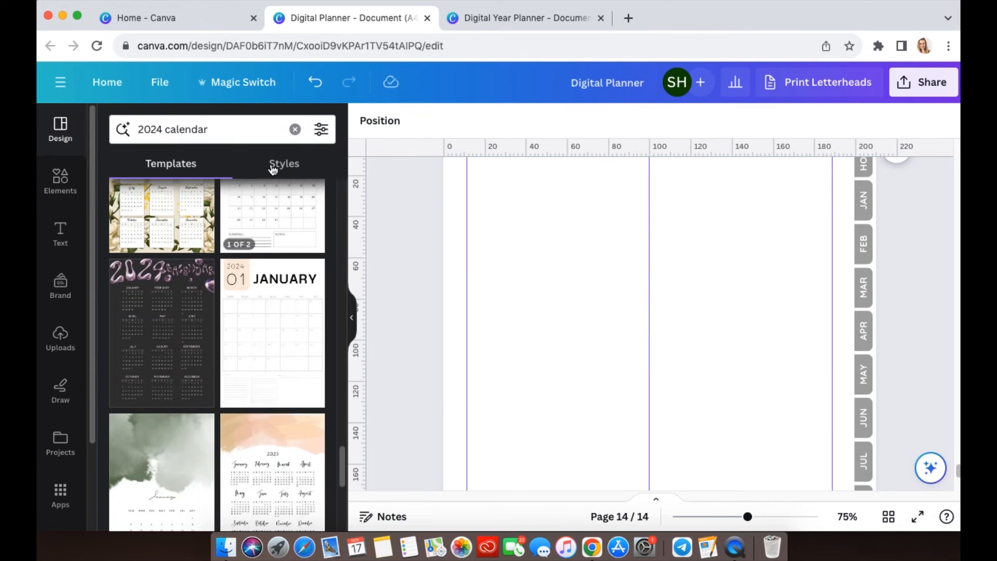
click(295, 129)
click(203, 129)
text(notes)
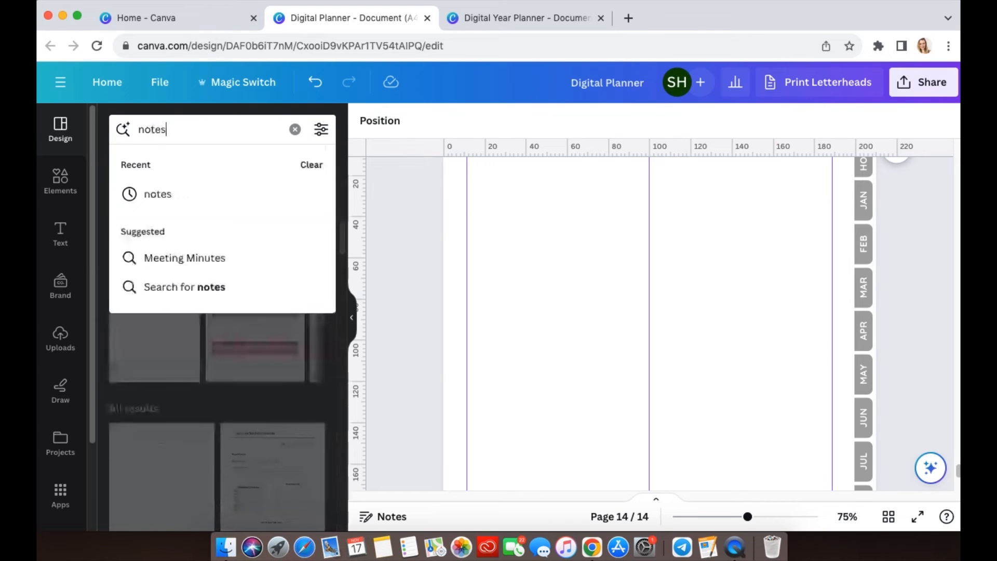
key(Return)
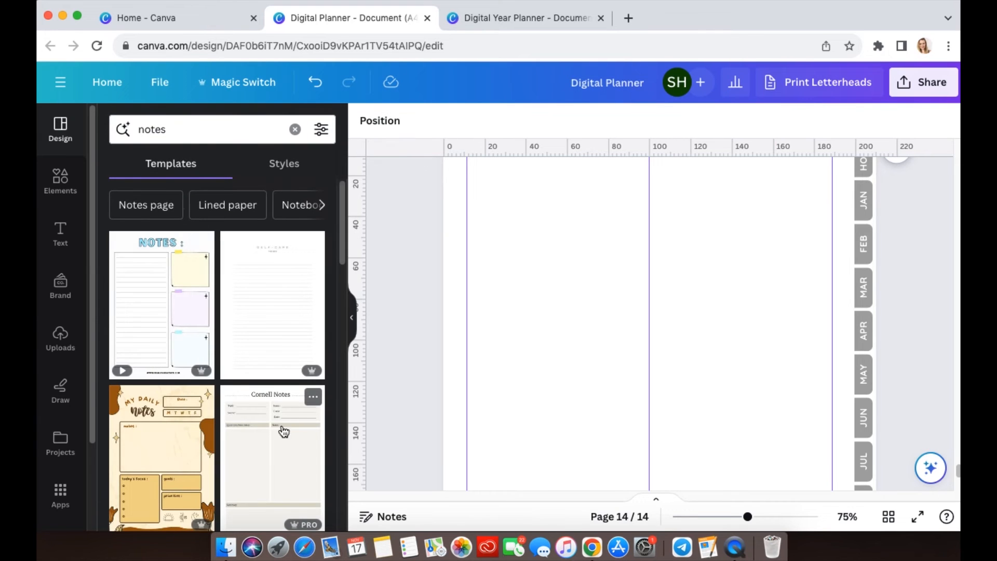
- Browse the notes templates and open the White Minimalist Simple Notes Document details, cancelling its insertion into the planner
scroll(272, 411, down, 2)
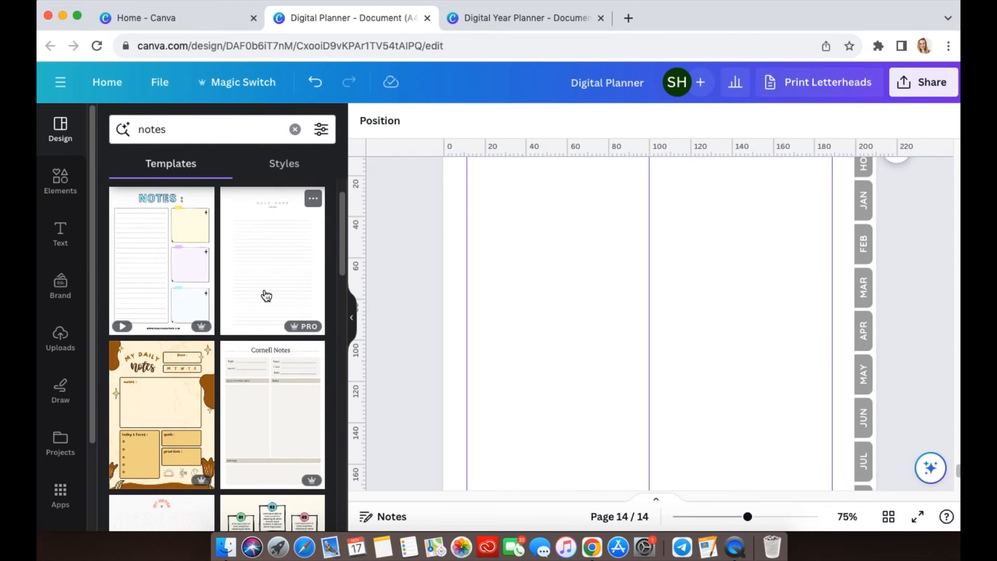
scroll(294, 416, down, 8)
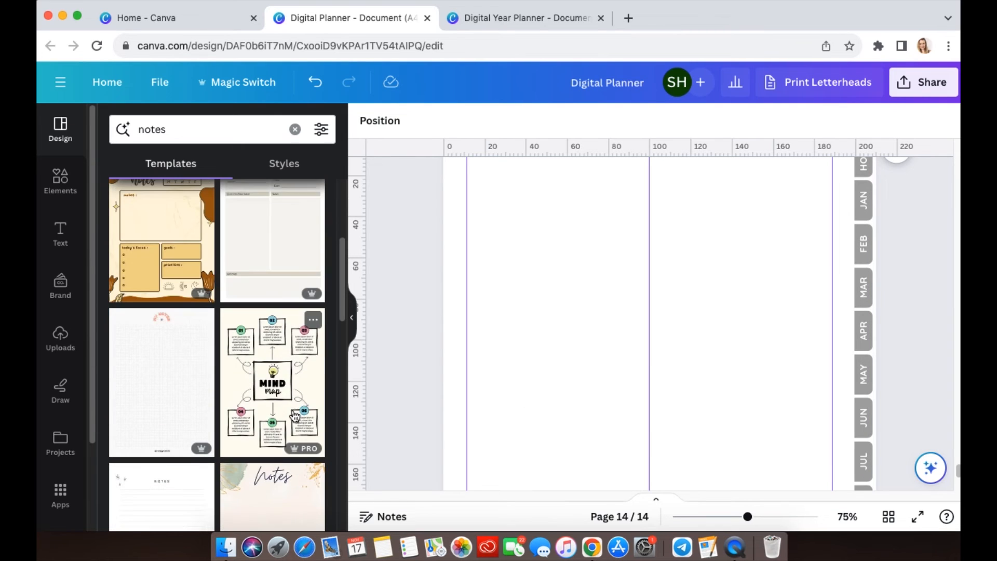
scroll(267, 415, down, 5)
scroll(267, 416, up, 5)
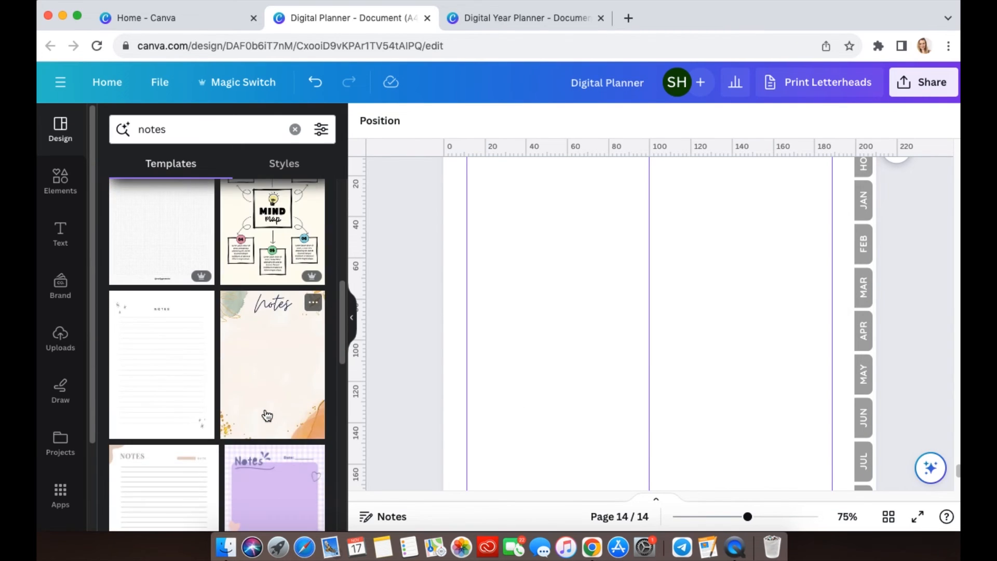
click(153, 365)
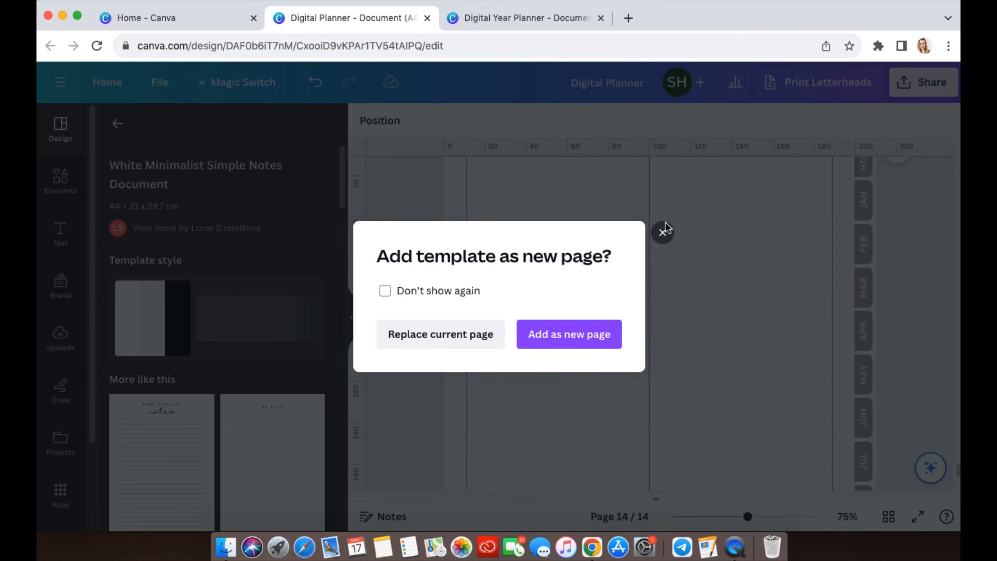
click(664, 231)
click(869, 316)
- Add a blank page after page 14 and apply the similar lined MY NOTES template, Simple Clean Minimalist Planner, to it
scroll(928, 385, down, 6)
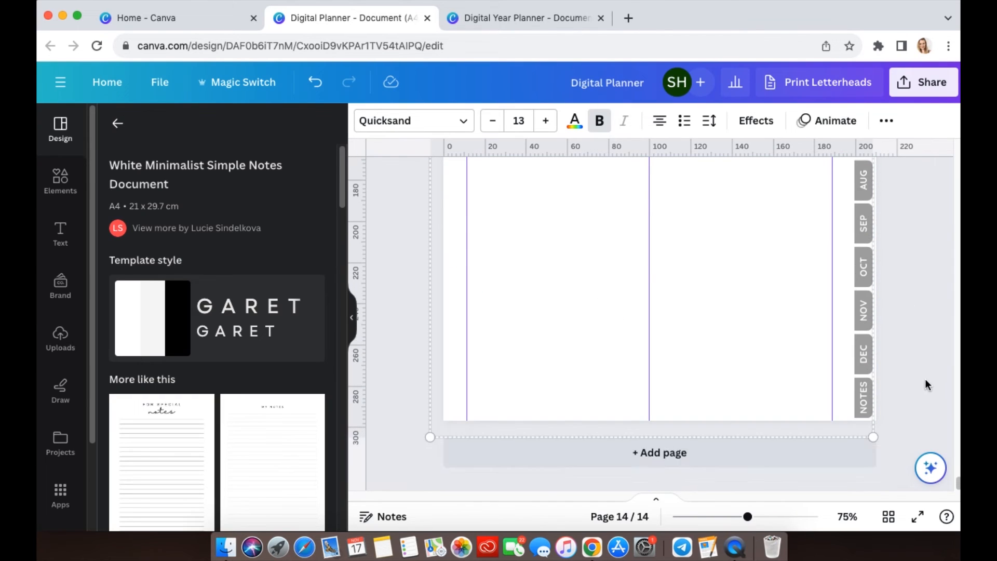
click(755, 450)
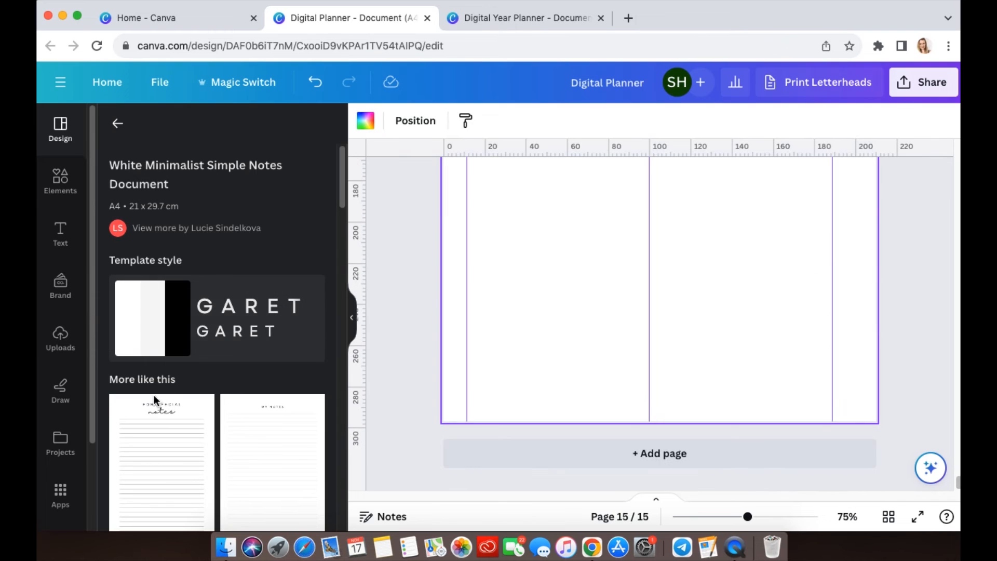
scroll(304, 483, down, 3)
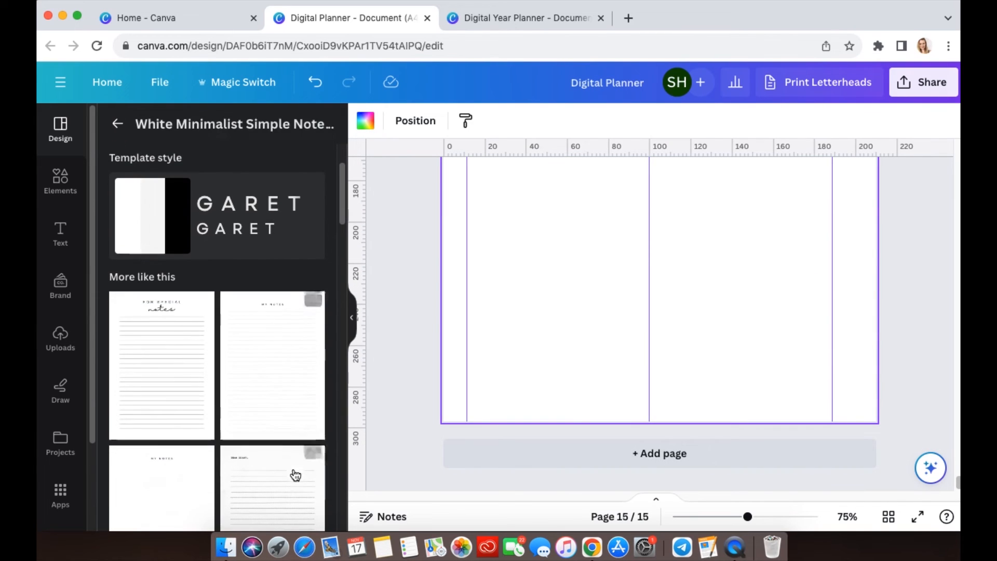
click(296, 372)
scroll(918, 349, down, 5)
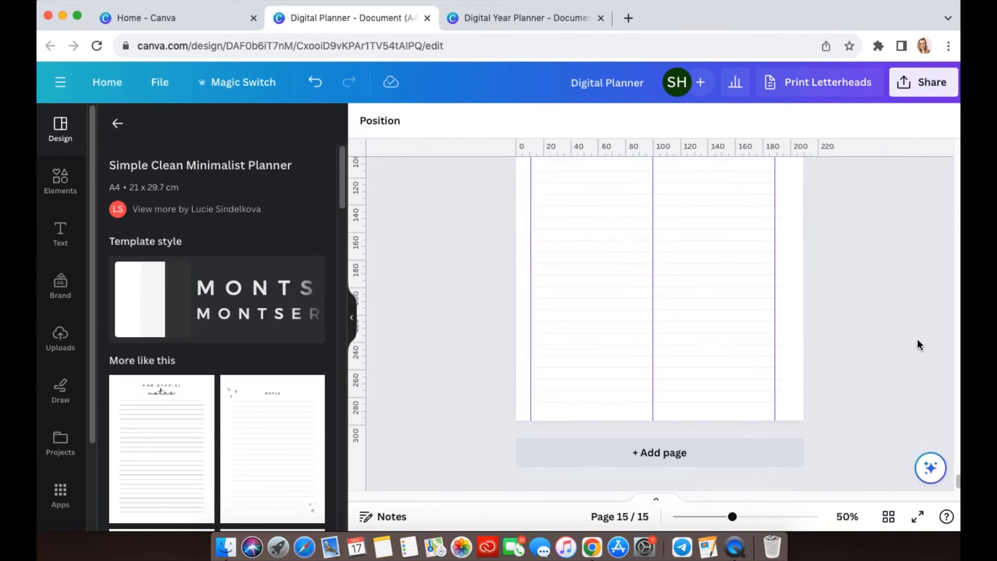
- Select all the ruled lines on page 15 and recolour them dark grey #3d3b3a
scroll(672, 218, up, 1)
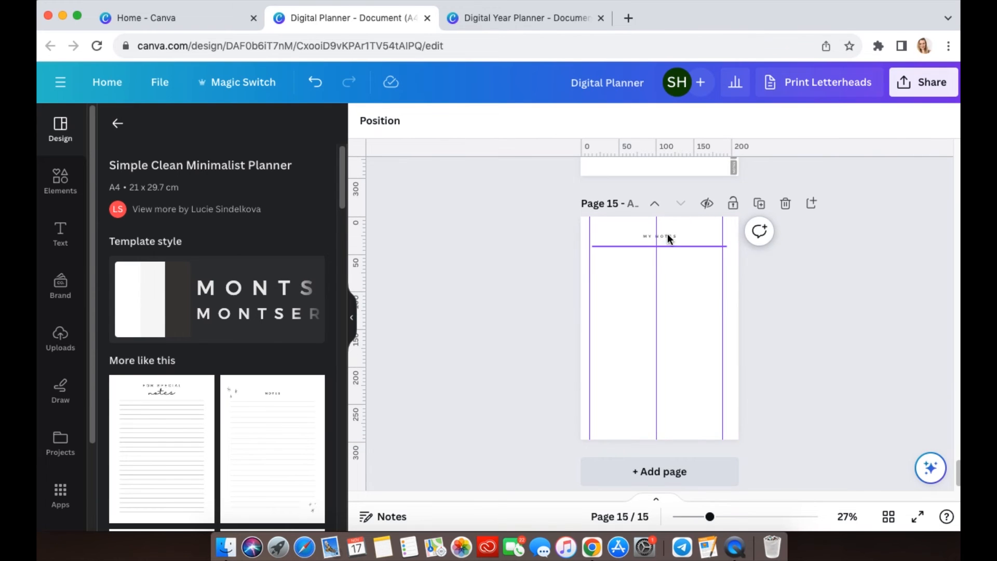
click(668, 239)
click(824, 343)
key(super+plus)
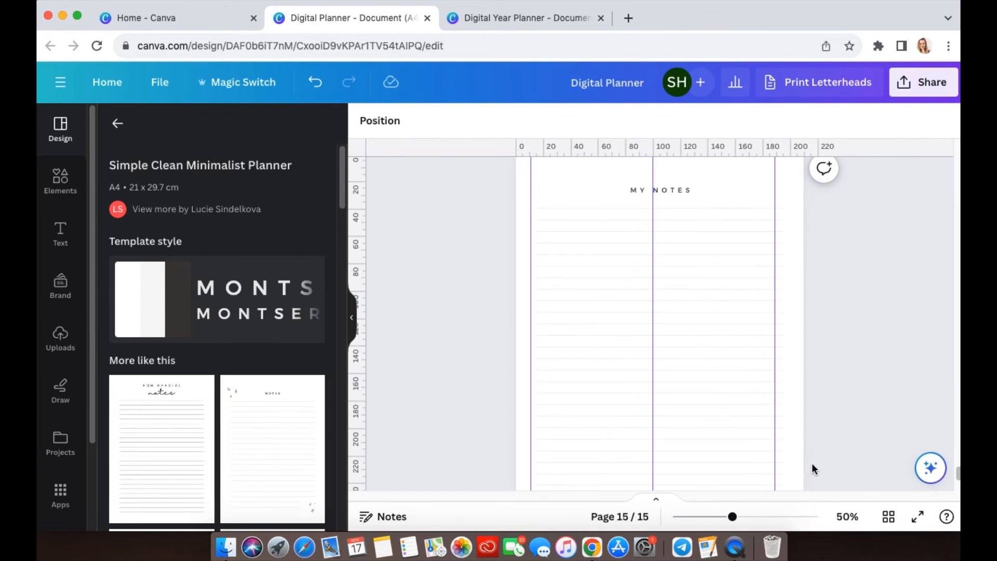
key(super+minus)
drag(720, 437, 537, 246)
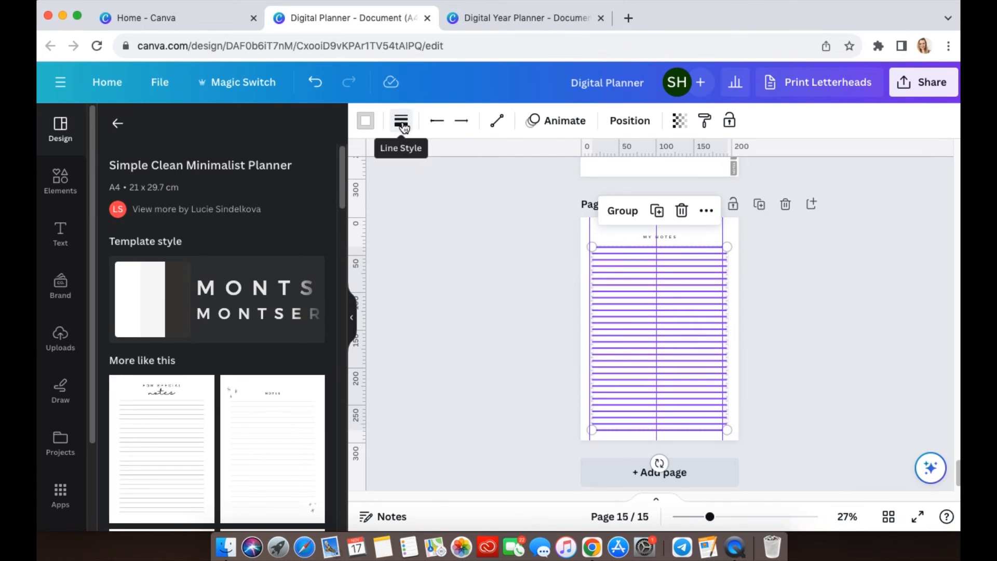
click(366, 121)
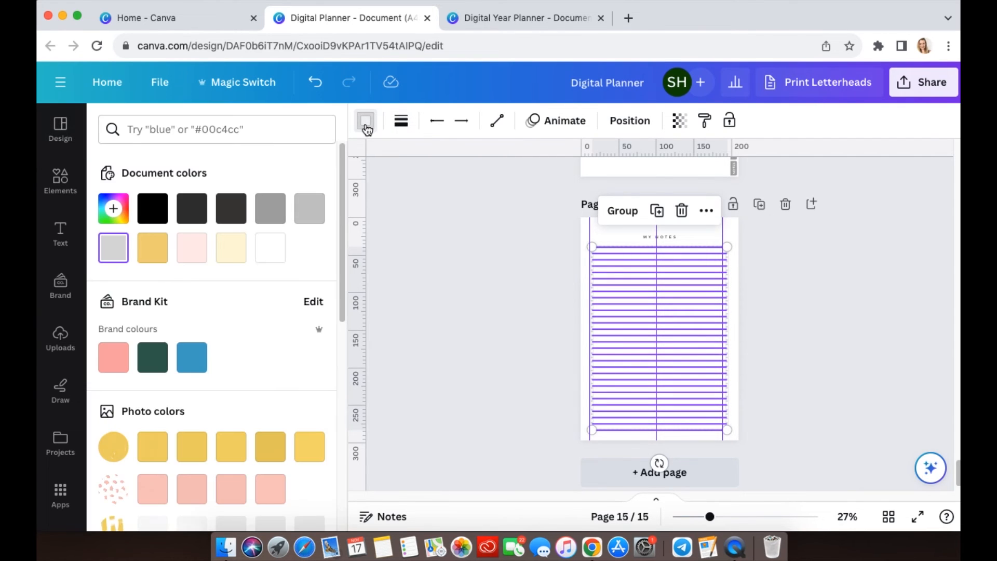
click(232, 208)
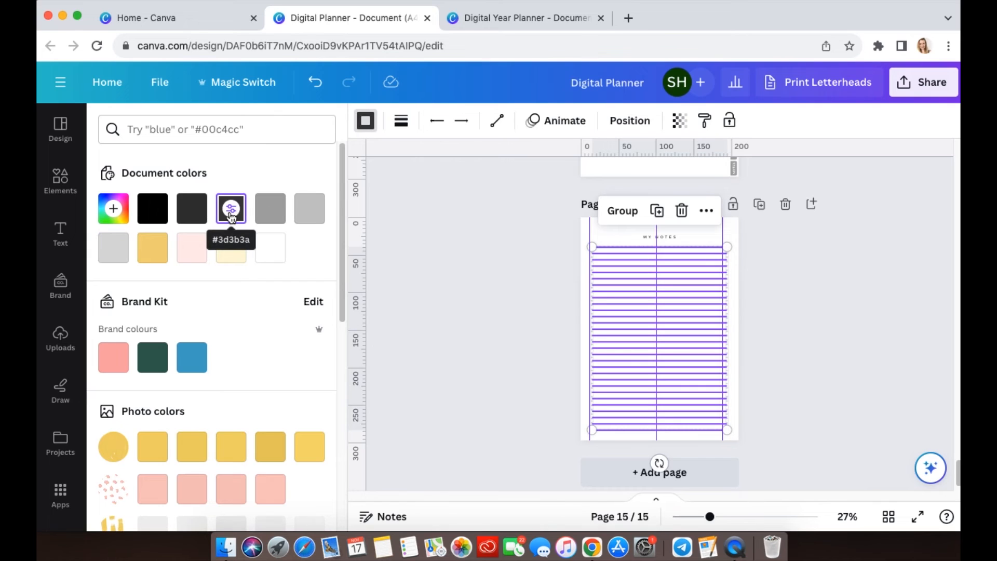
- Set the selected ruled lines on page 15 to a solid line style and group them
click(401, 122)
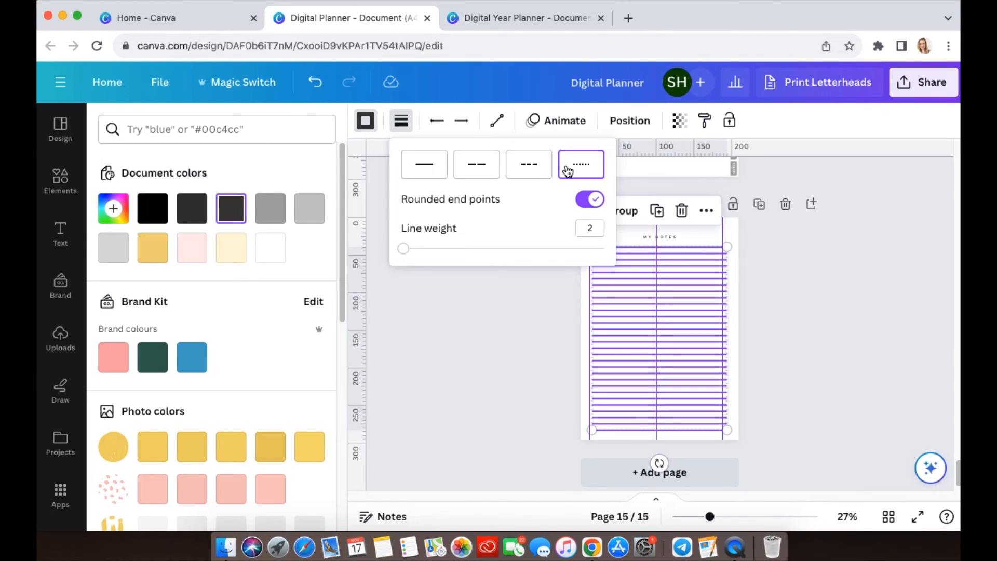
click(437, 171)
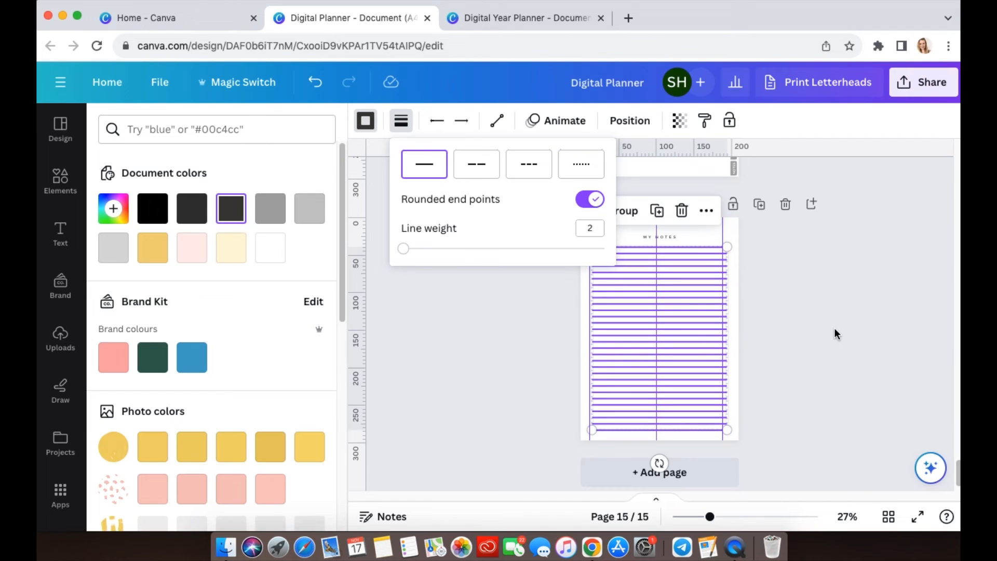
click(834, 307)
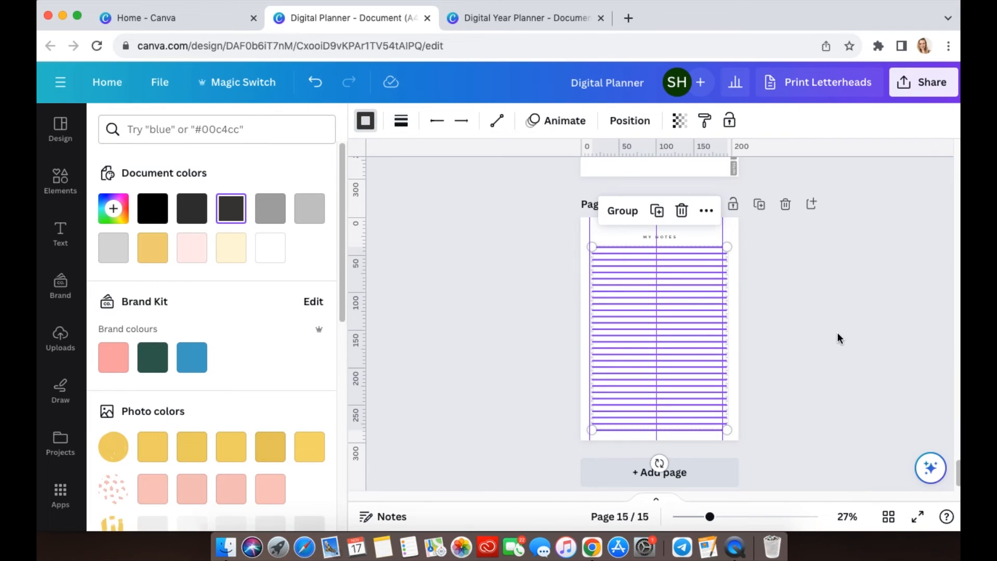
key(super+g)
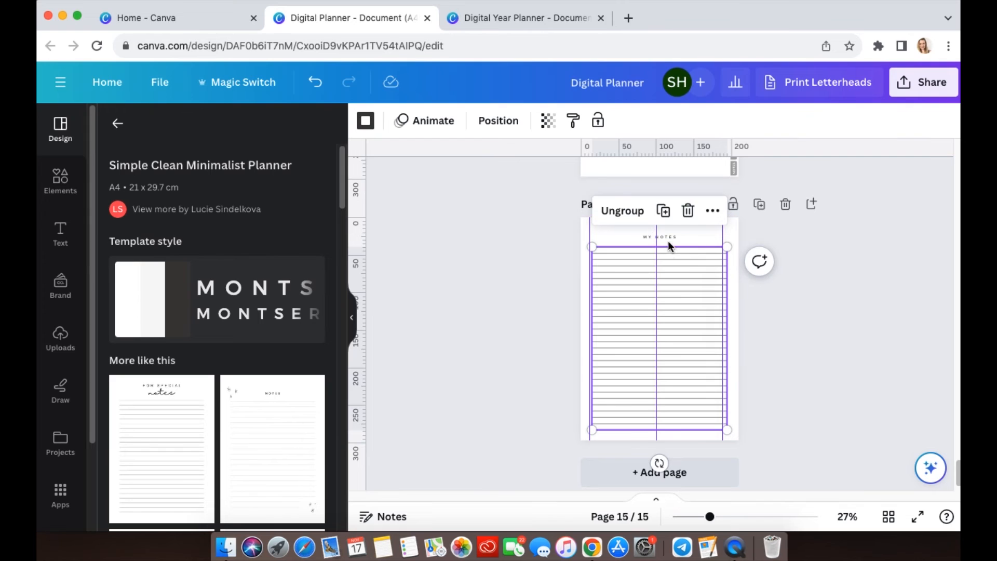
click(668, 240)
click(803, 249)
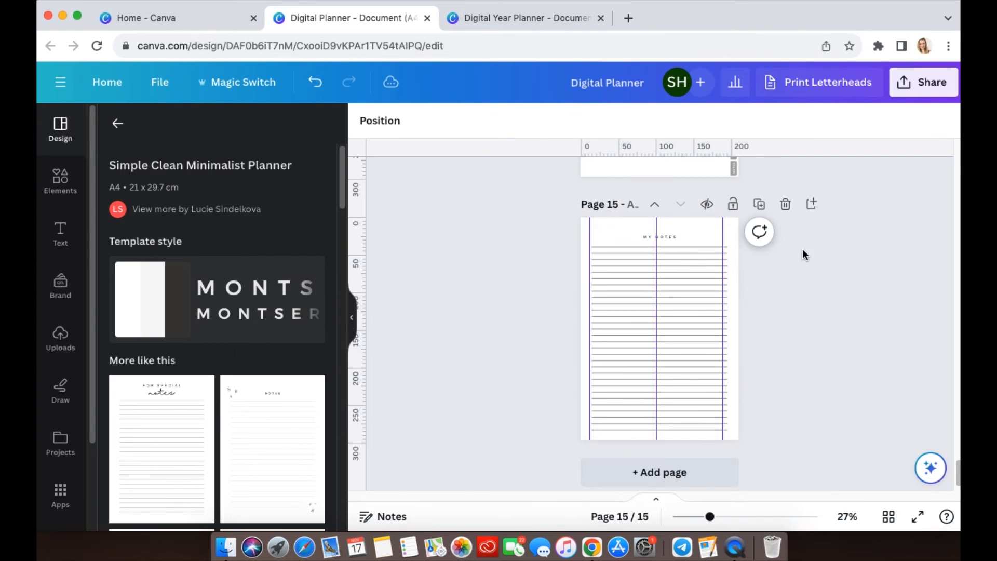
- Delete the MY NOTES heading above the ruled lines on page 15
click(668, 239)
scroll(865, 283, up, 5)
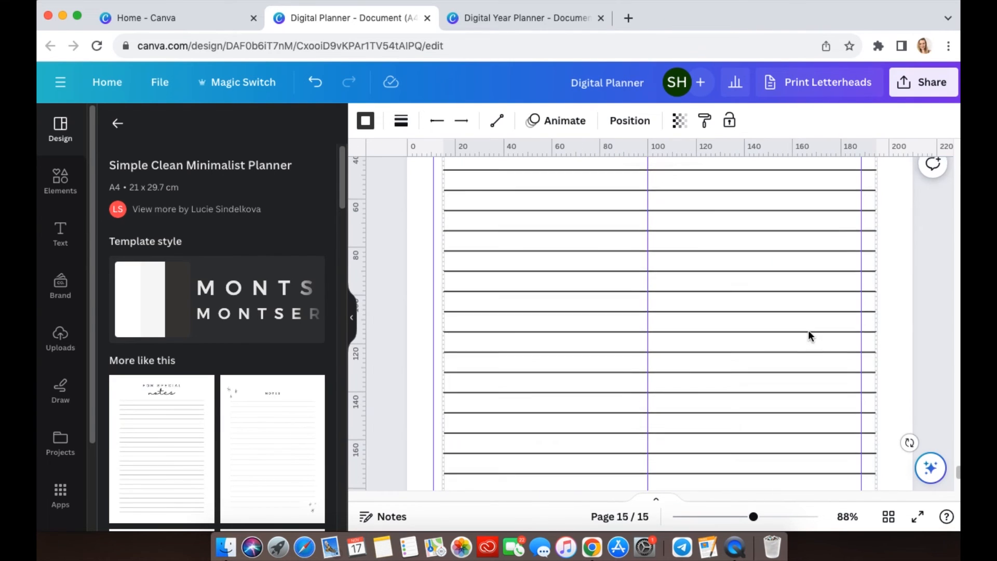
scroll(808, 329, up, 3)
click(733, 251)
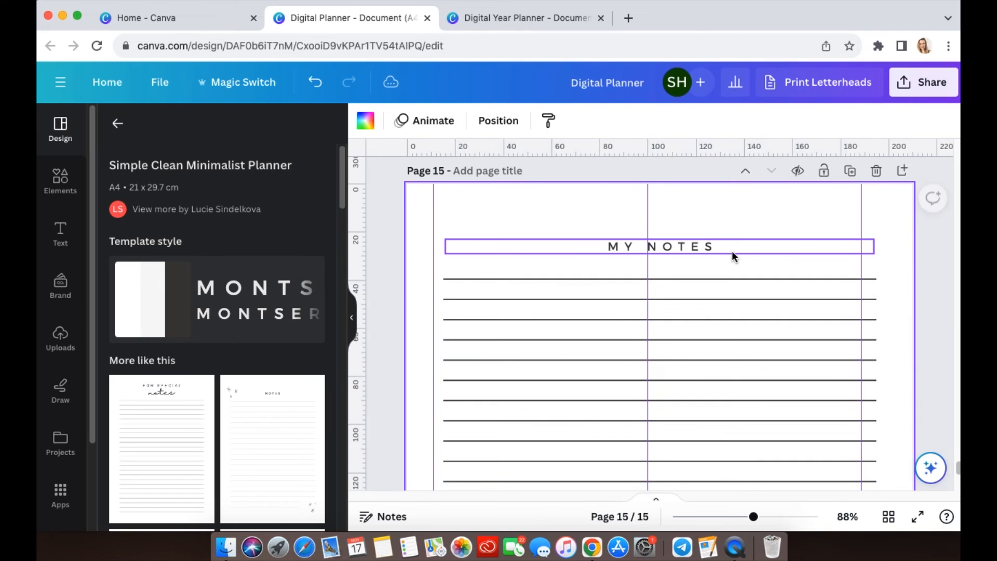
click(722, 247)
key(Delete)
- Group the ruled lines on page 15 and copy them onto the Notes page 14
scroll(887, 286, down, 5)
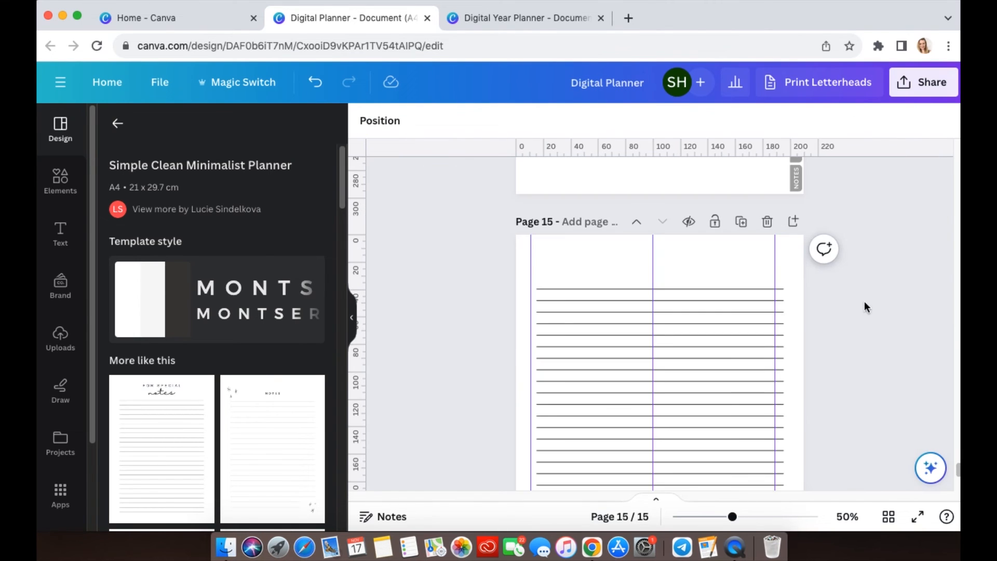
drag(573, 232, 738, 431)
key(super+g)
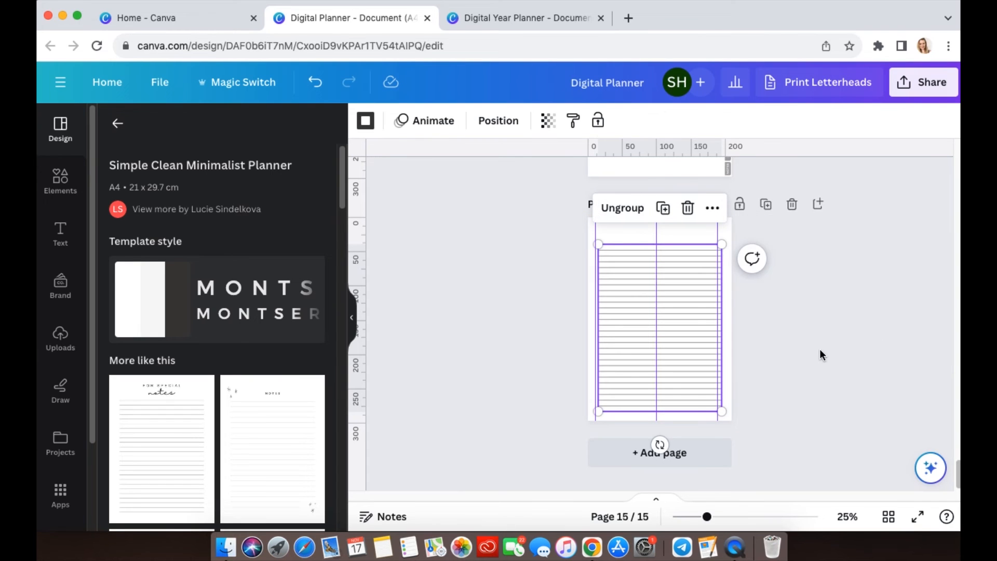
scroll(681, 318, up, 5)
key(super+v)
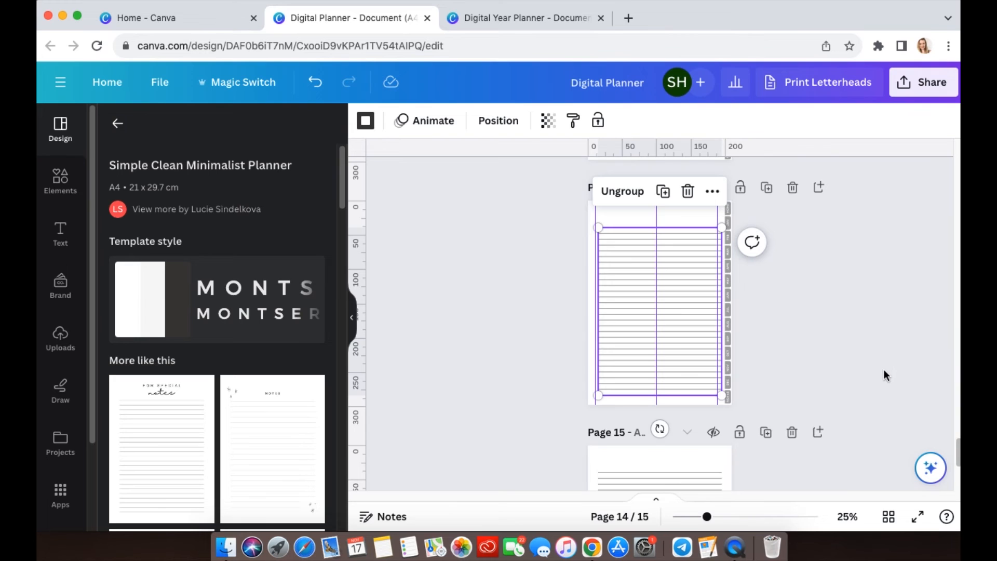
- Resize the ruled-line group on page 14 so it spans the outer vertical guides
key(super+equal)
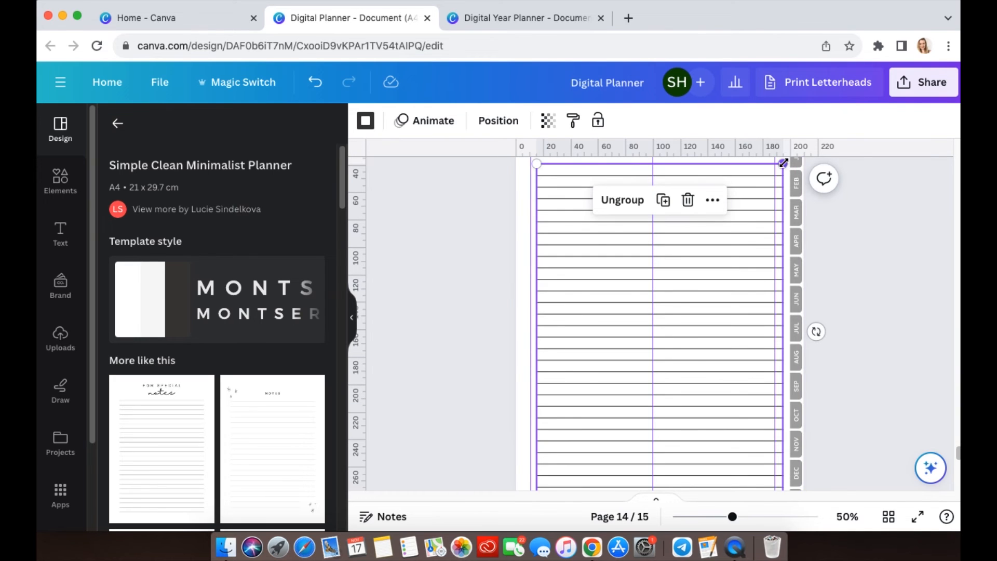
drag(783, 165, 771, 174)
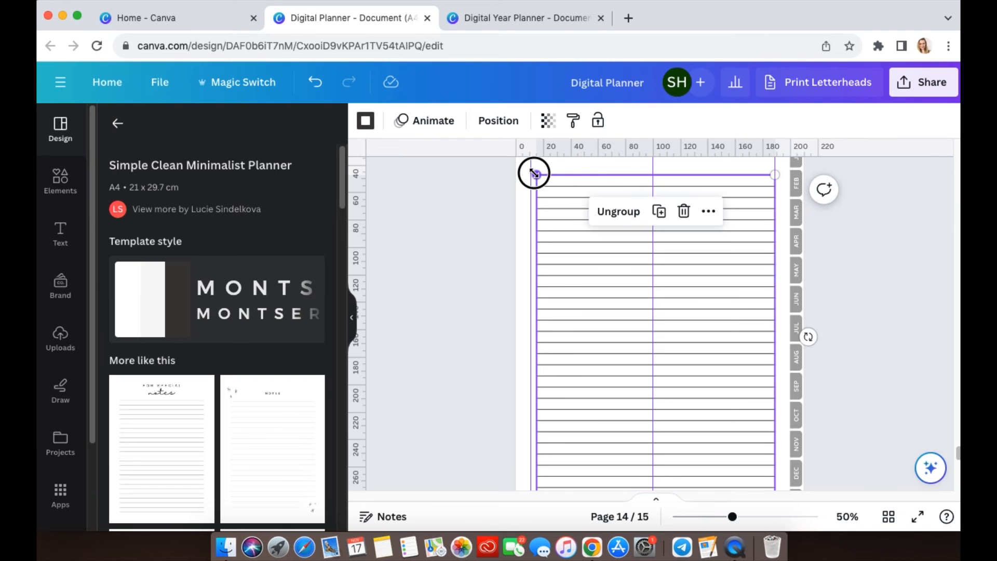
drag(535, 173, 528, 163)
click(902, 285)
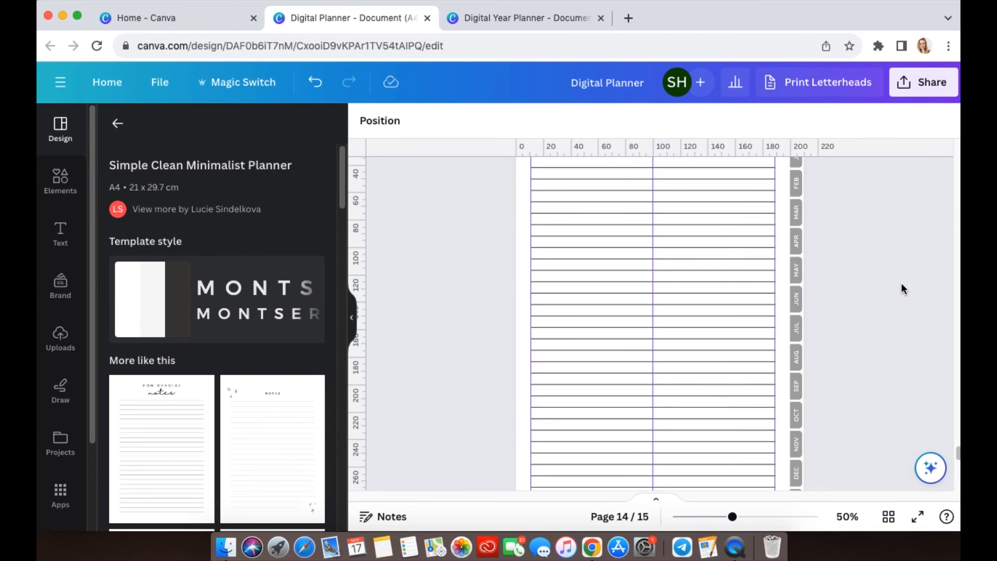
scroll(902, 289, up, 2)
scroll(902, 289, down, 6)
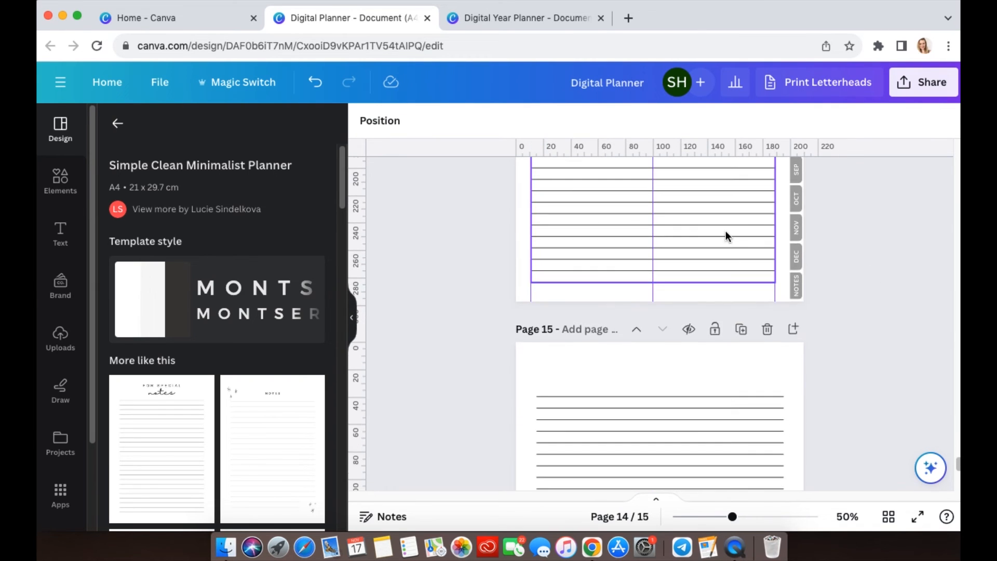
scroll(865, 238, up, 5)
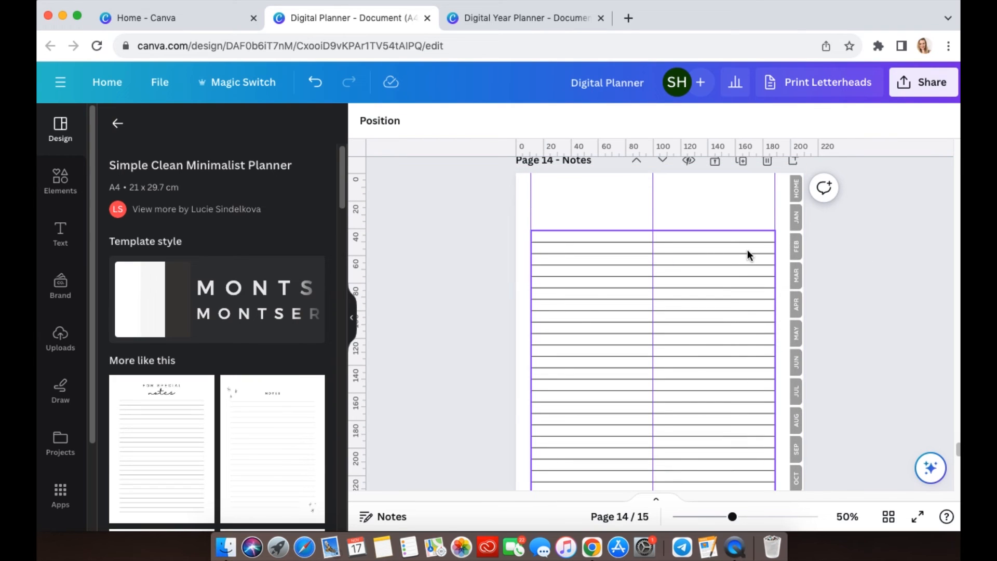
- Ungroup the calendar layout on the Dec page 13 and copy its DECEMBER heading
scroll(747, 254, up, 2)
scroll(902, 317, up, 4)
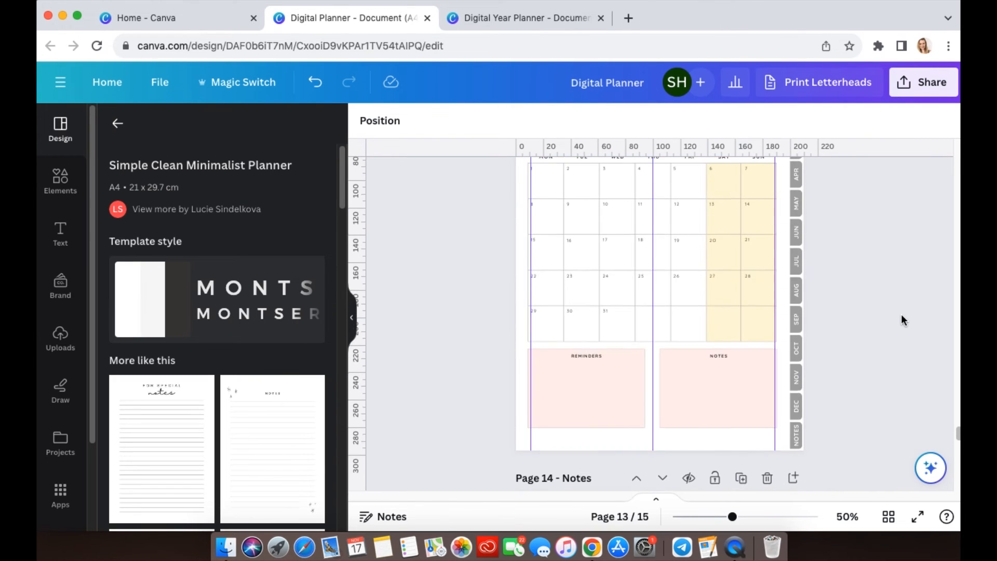
scroll(900, 314, up, 3)
scroll(896, 307, down, 4)
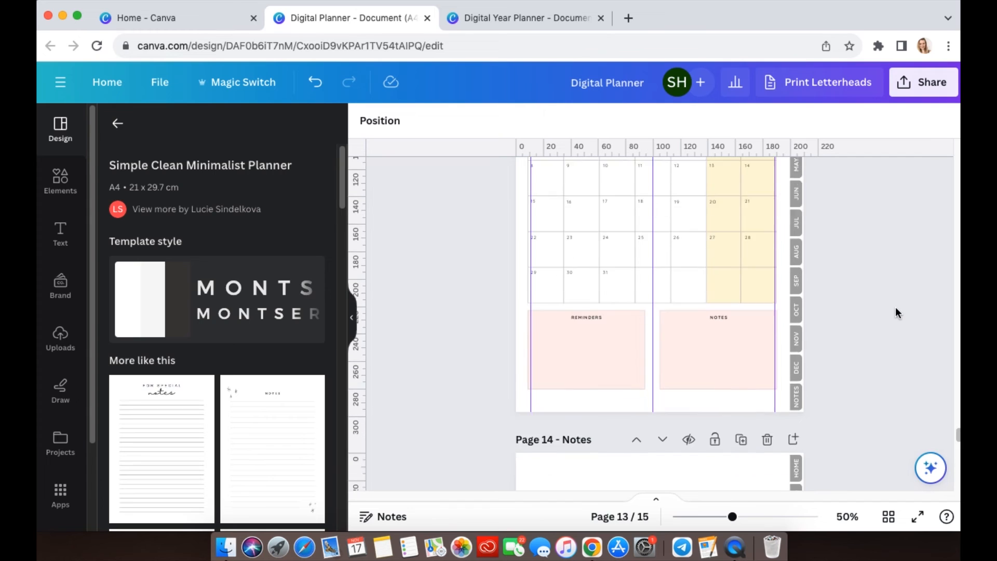
scroll(637, 205, up, 5)
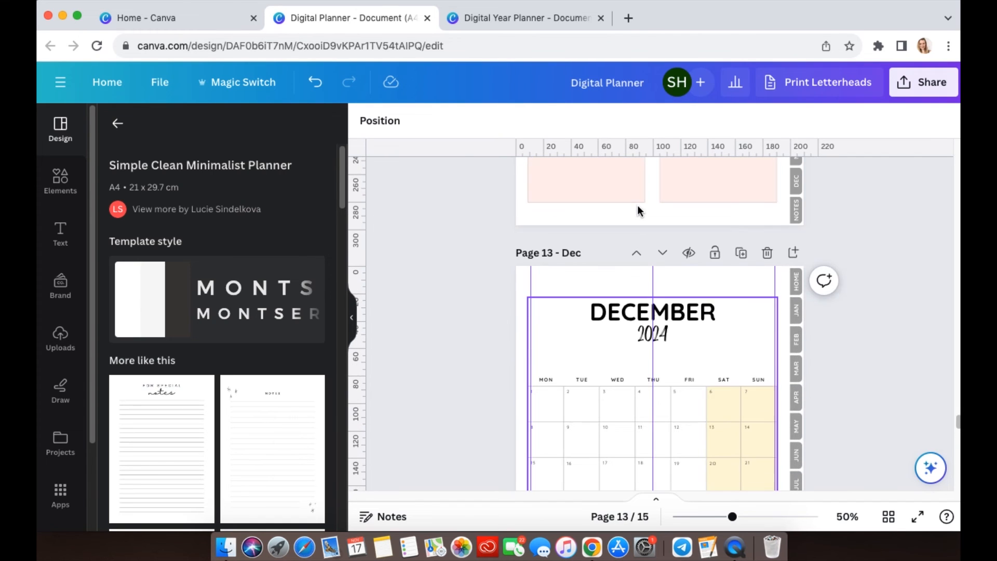
click(700, 312)
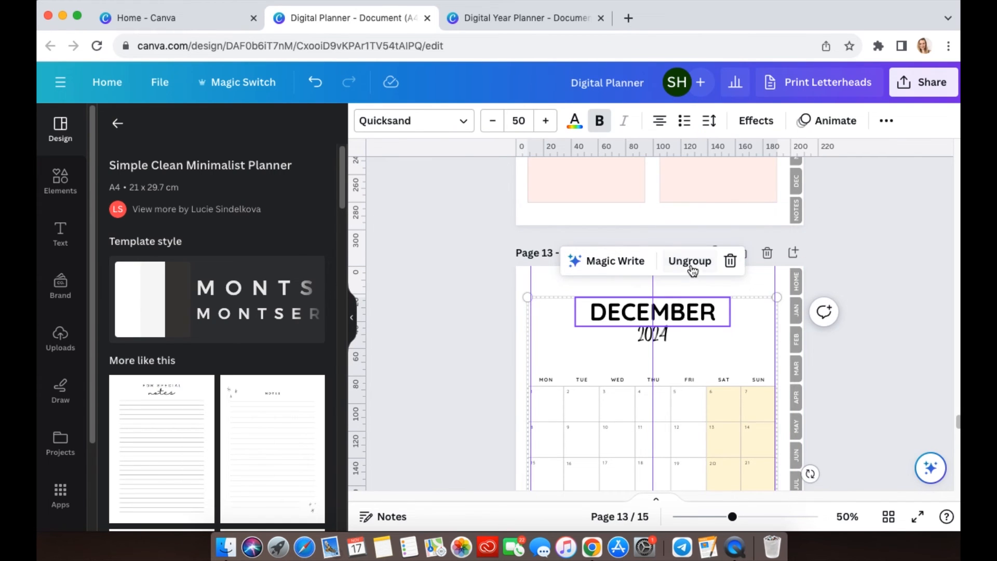
click(691, 262)
click(669, 314)
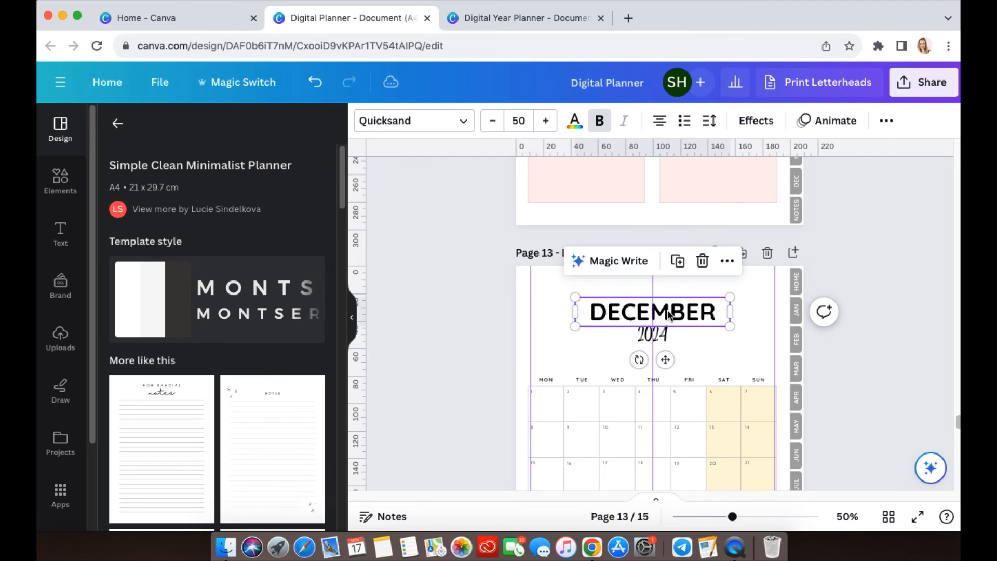
- Fully lock the group of side navigation tabs on the Notes page 14
scroll(668, 314, down, 5)
click(706, 225)
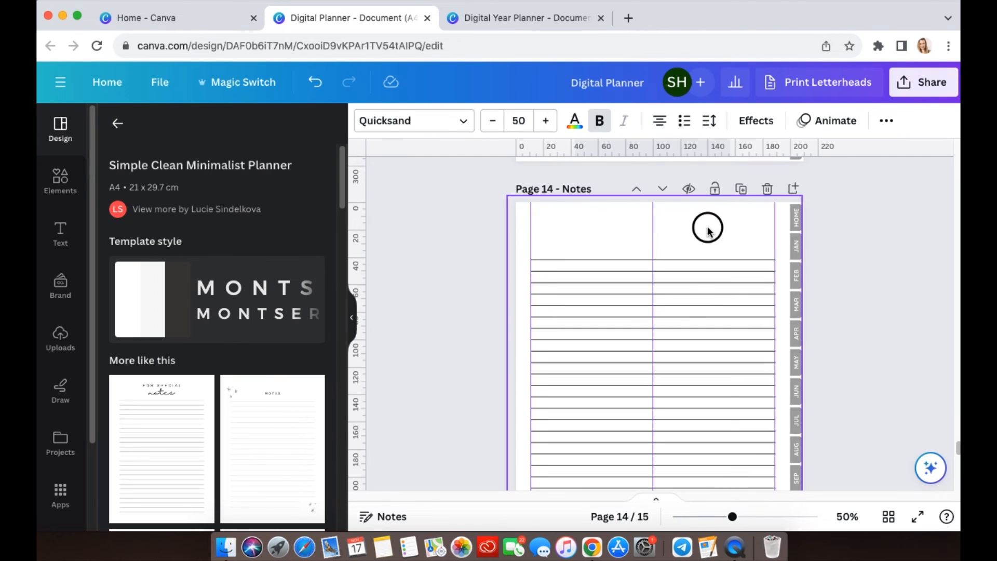
click(706, 259)
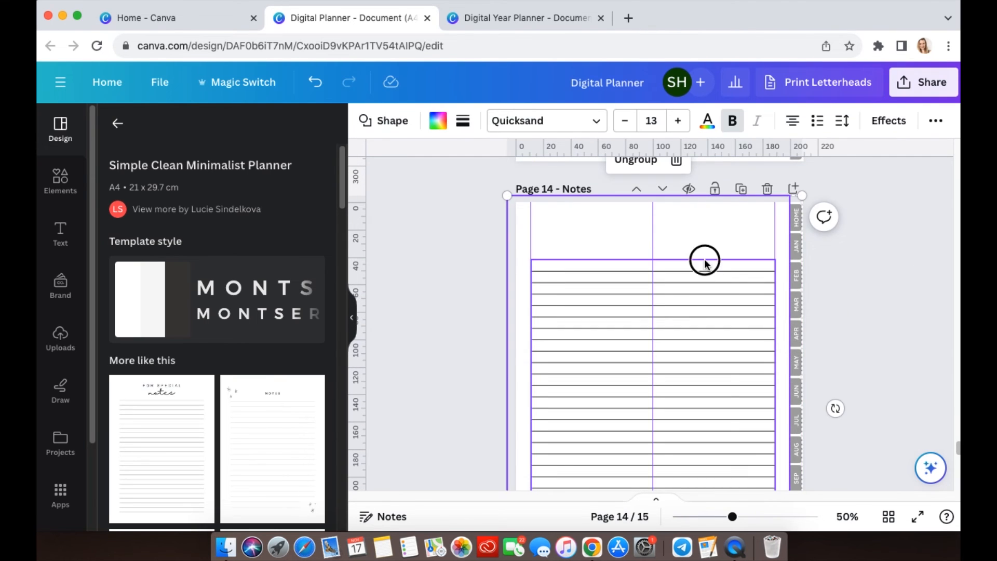
click(894, 275)
click(583, 234)
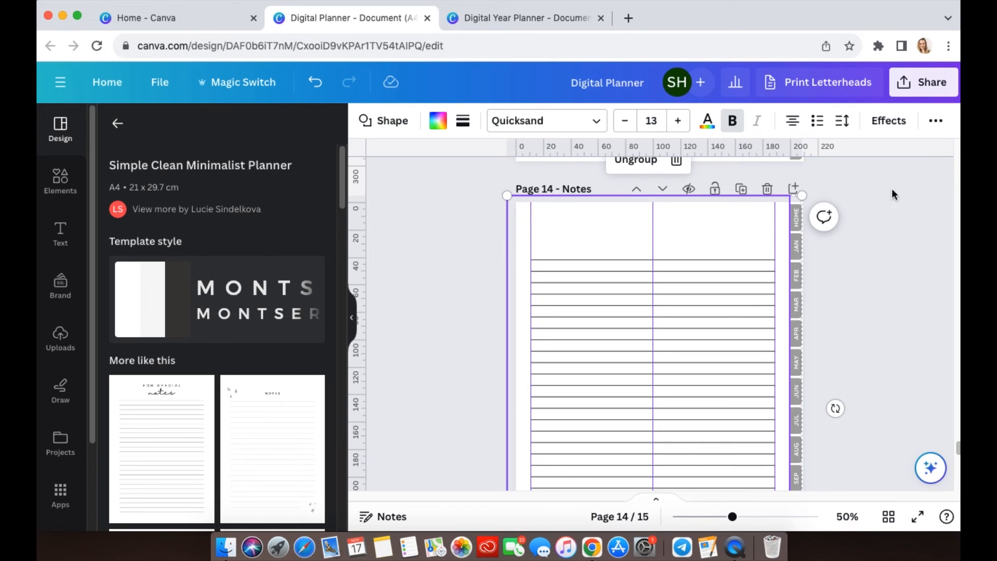
click(935, 121)
click(914, 149)
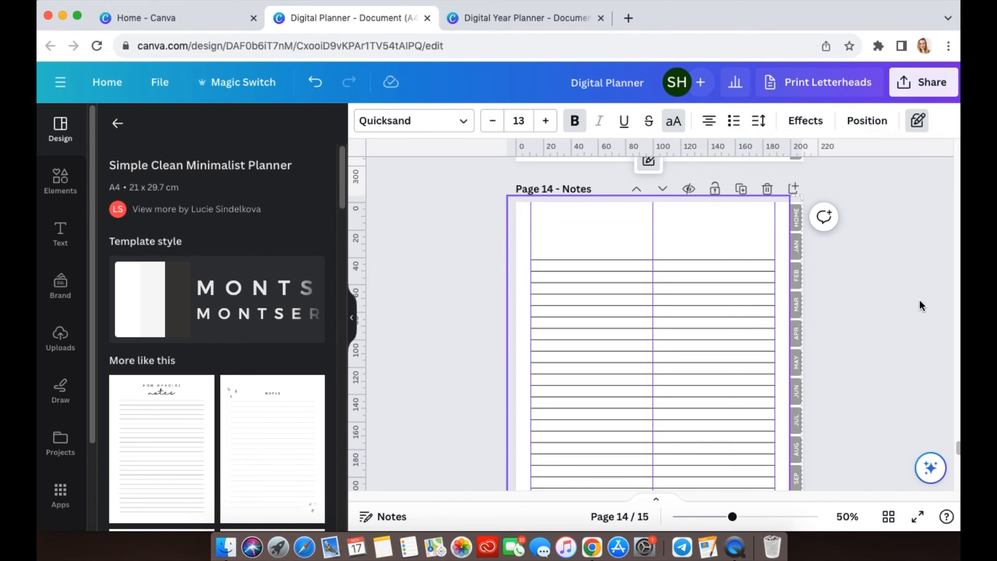
click(648, 162)
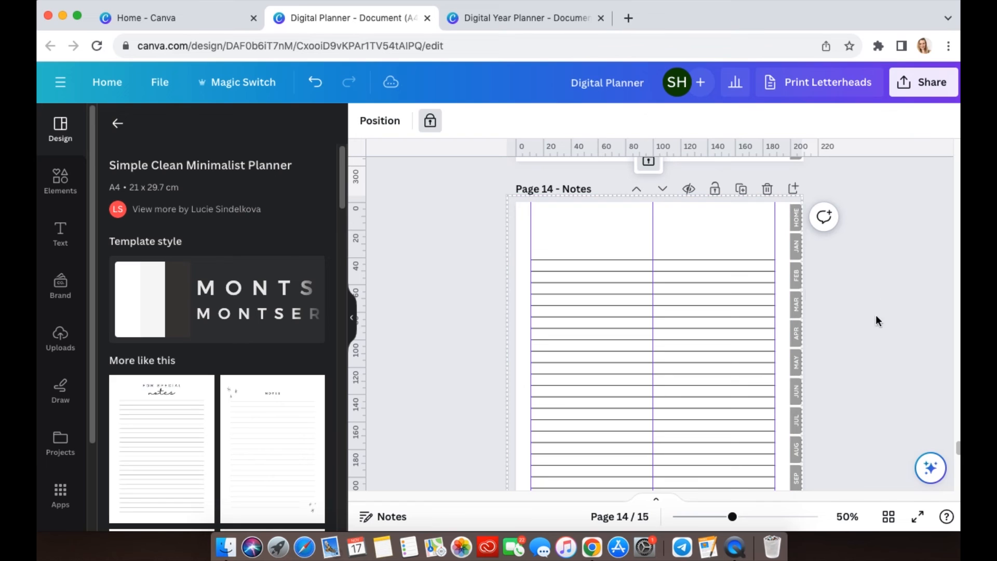
- Delete the two topmost ruled lines on page 14 to make room for a heading
click(600, 259)
key(Delete)
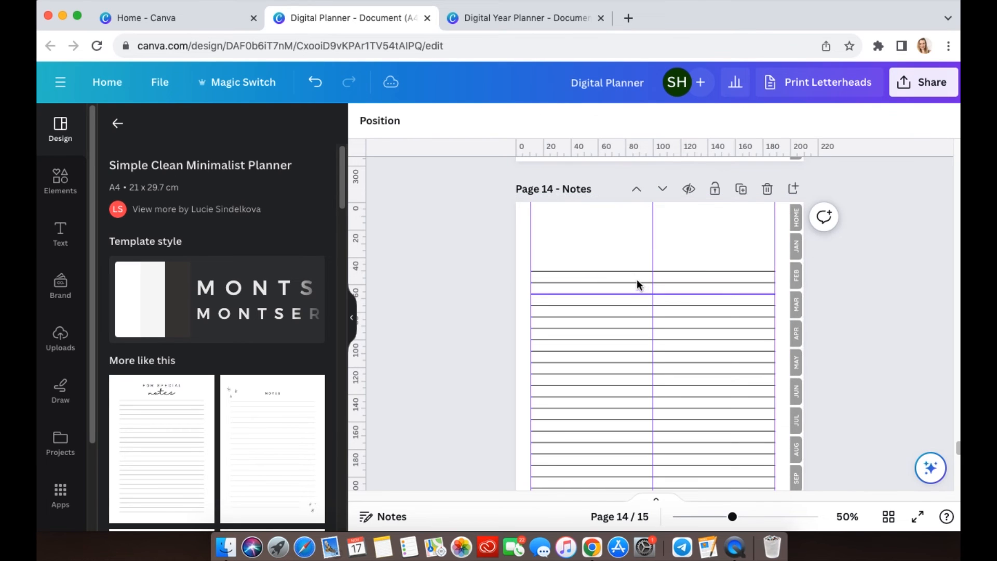
drag(637, 283, 624, 270)
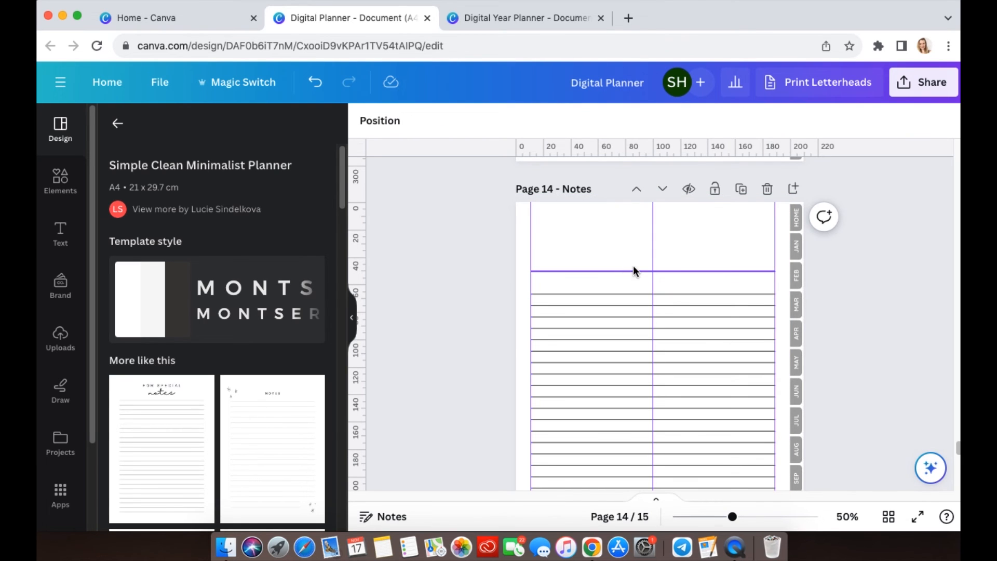
key(super+z)
click(634, 270)
key(Delete)
click(881, 240)
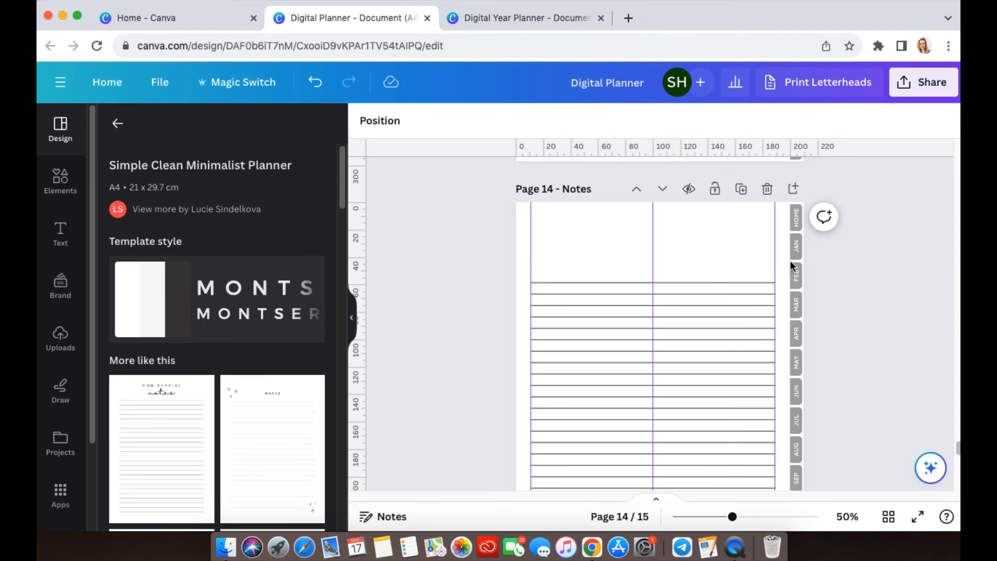
- Paste the copied DECEMBER heading above the ruled lines on page 14 and change its text to NOTES
key(super+v)
click(868, 271)
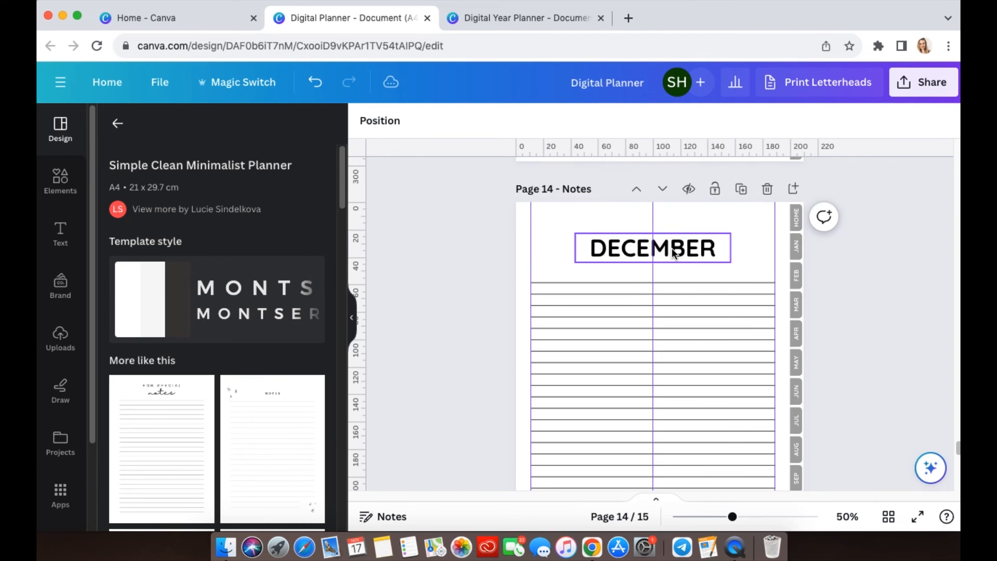
double_click(673, 253)
text(NOTES)
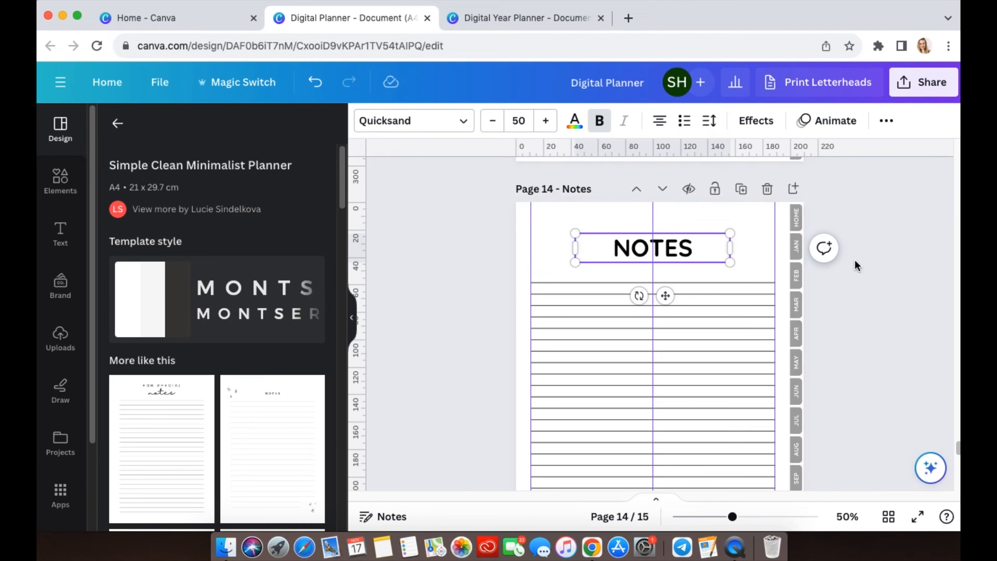
- Delete the topmost ruled line below the NOTES heading on page 14
click(762, 283)
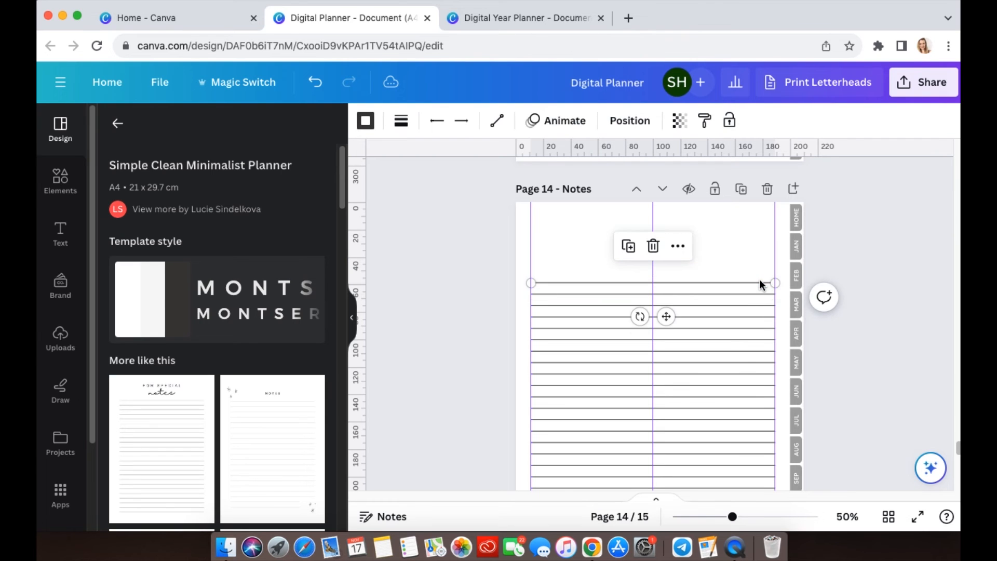
key(Delete)
scroll(881, 302, down, 5)
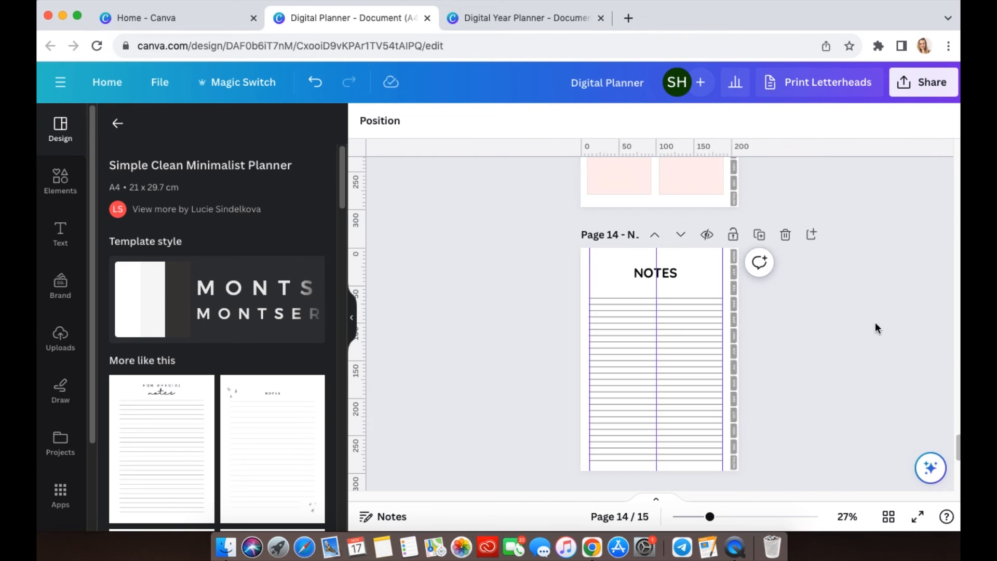
- Hide the rulers and guides in the document's view settings
click(159, 82)
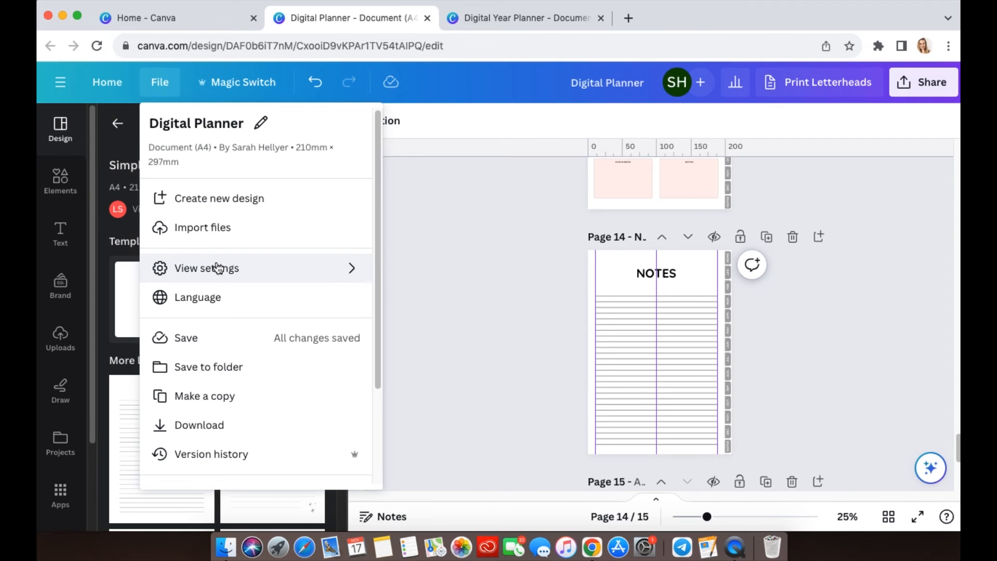
mouse_move(217, 268)
click(502, 268)
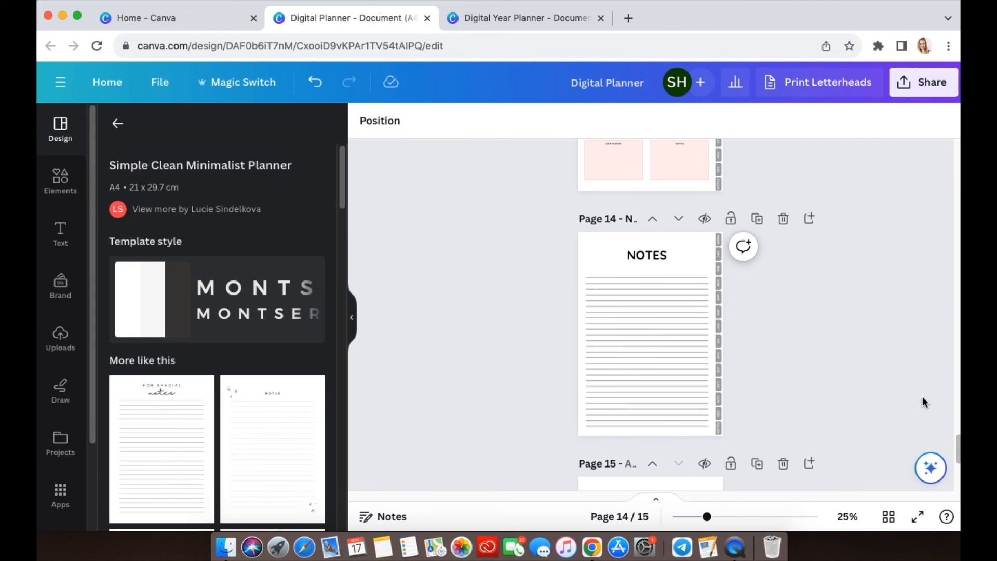
- Delete the leftover lined page 15 at the end of the document
scroll(855, 356, down, 3)
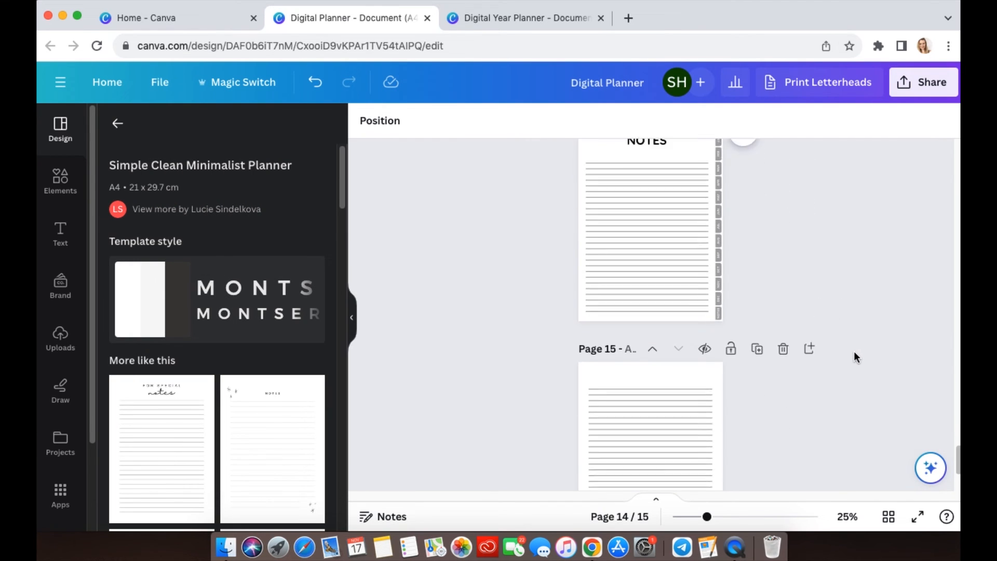
scroll(854, 358, up, 3)
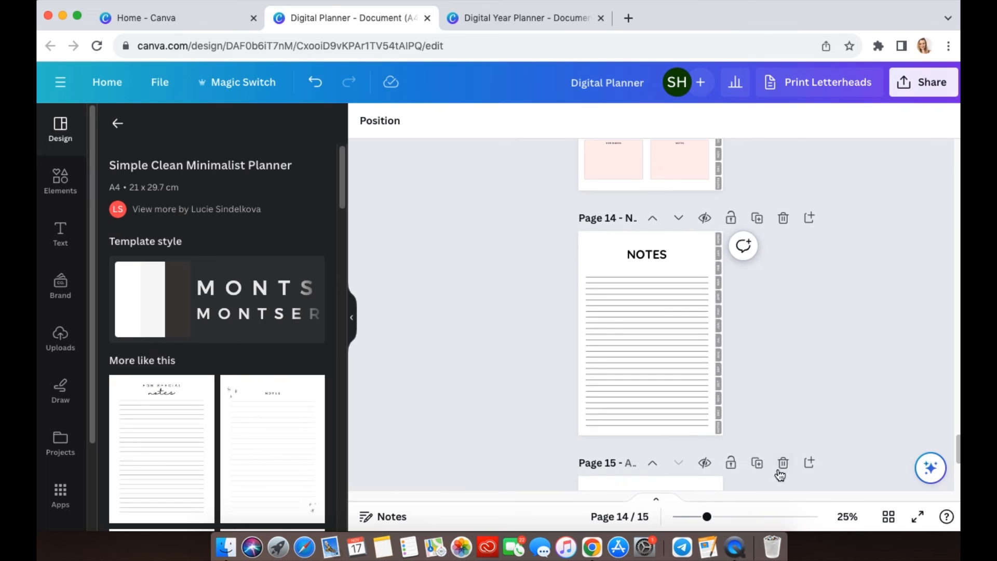
- Change the JANUARY heading on page 12 to NOVEMBER
scroll(869, 358, up, 8)
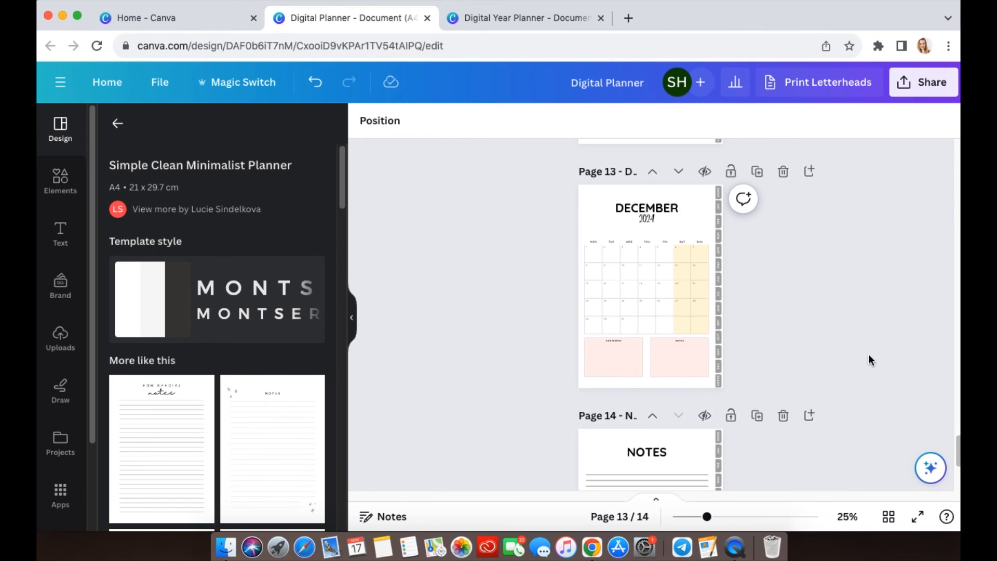
double_click(650, 212)
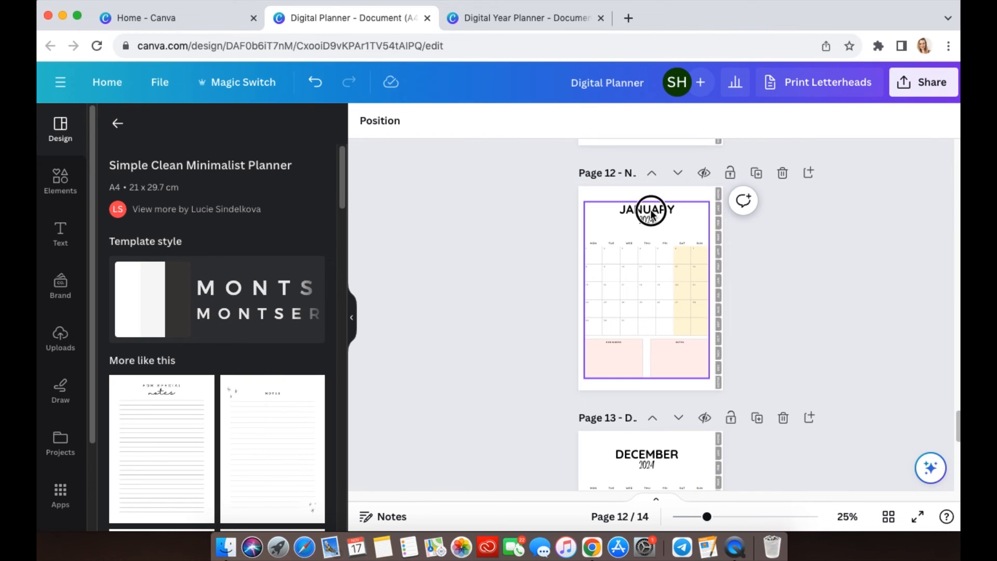
double_click(653, 209)
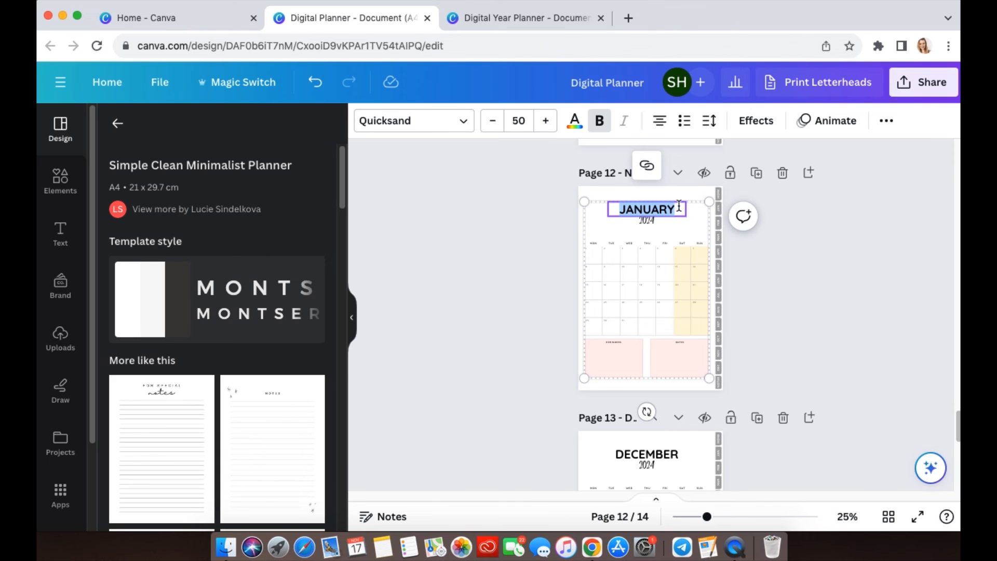
text(NOVEMBER)
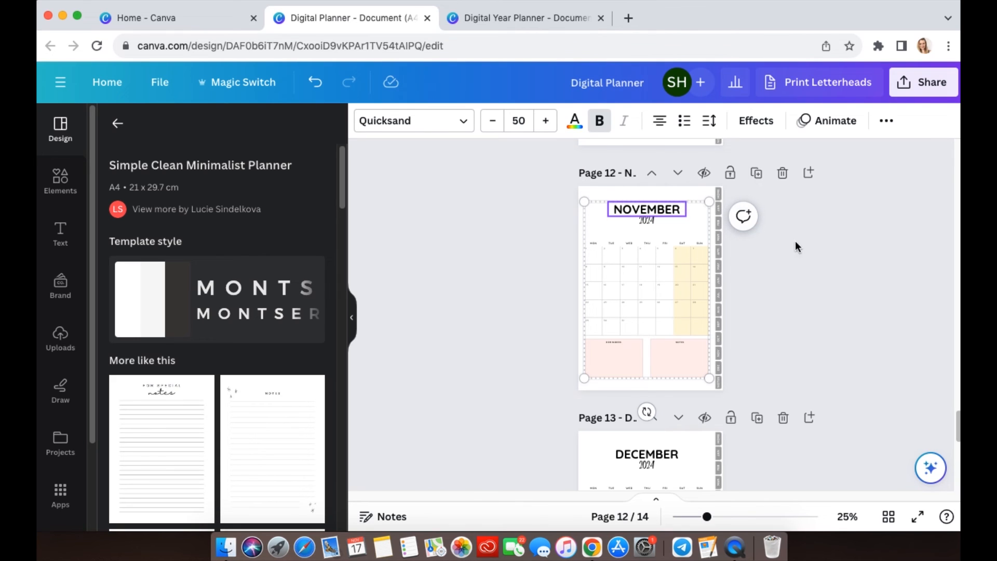
click(866, 279)
- Change the JANUARY heading on page 11 to OCTOBER
scroll(857, 275, up, 5)
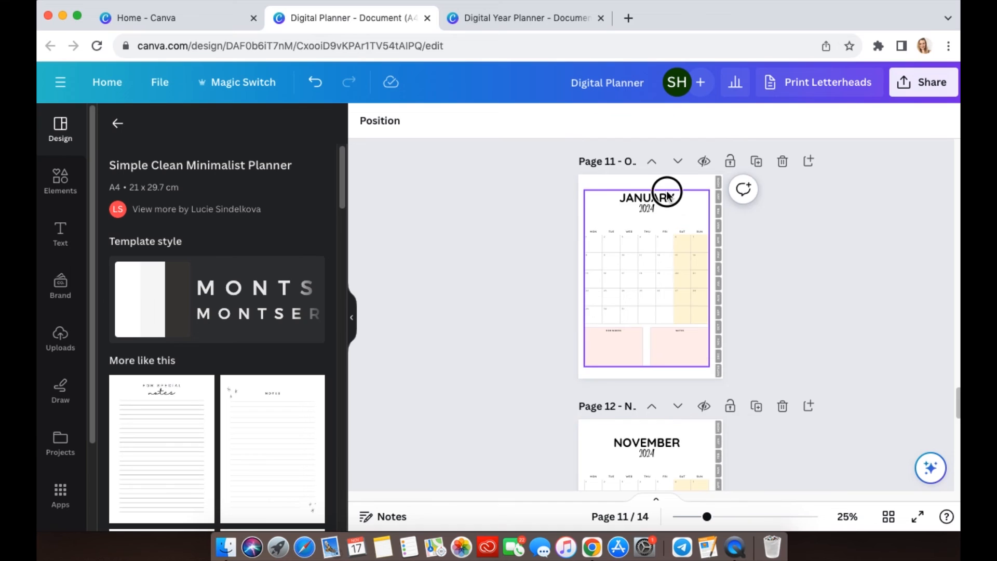
double_click(667, 195)
text(OV)
key(BackSpace)
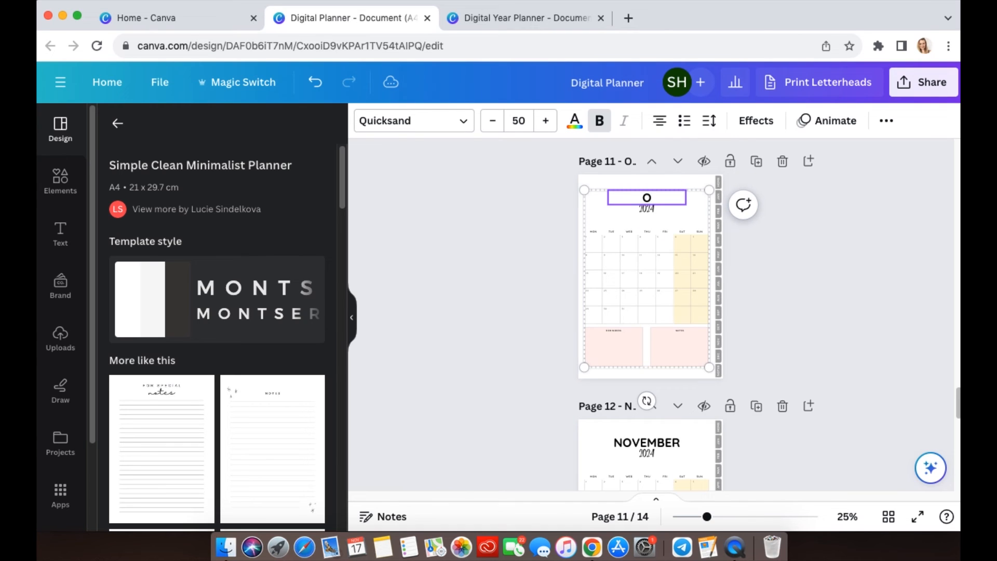
text(CTOBER)
click(833, 285)
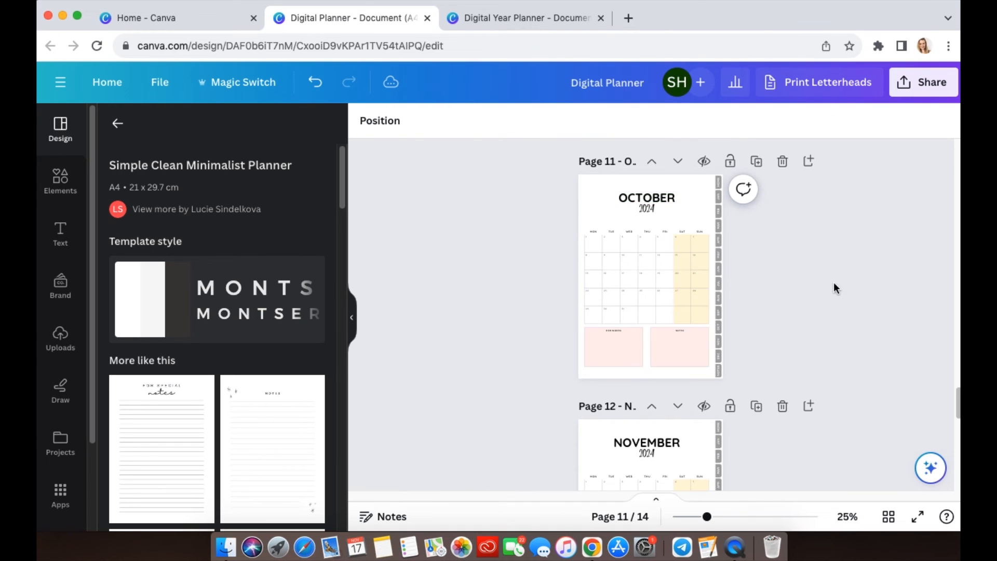
- Switch to the finished Digital Year Planner design and show all its pages in a grid
scroll(862, 357, up, 1)
scroll(862, 357, up, 10)
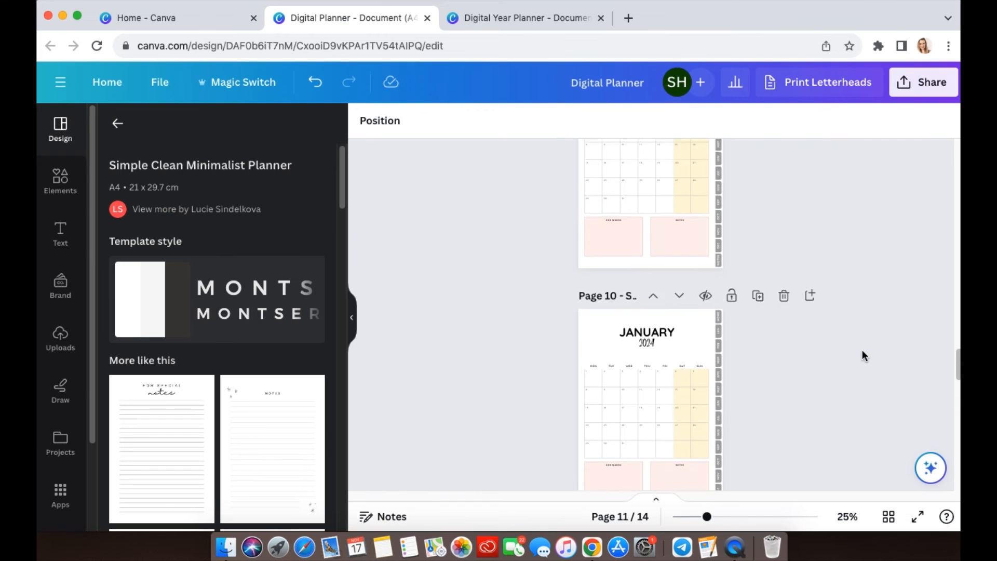
key(ctrl+Tab)
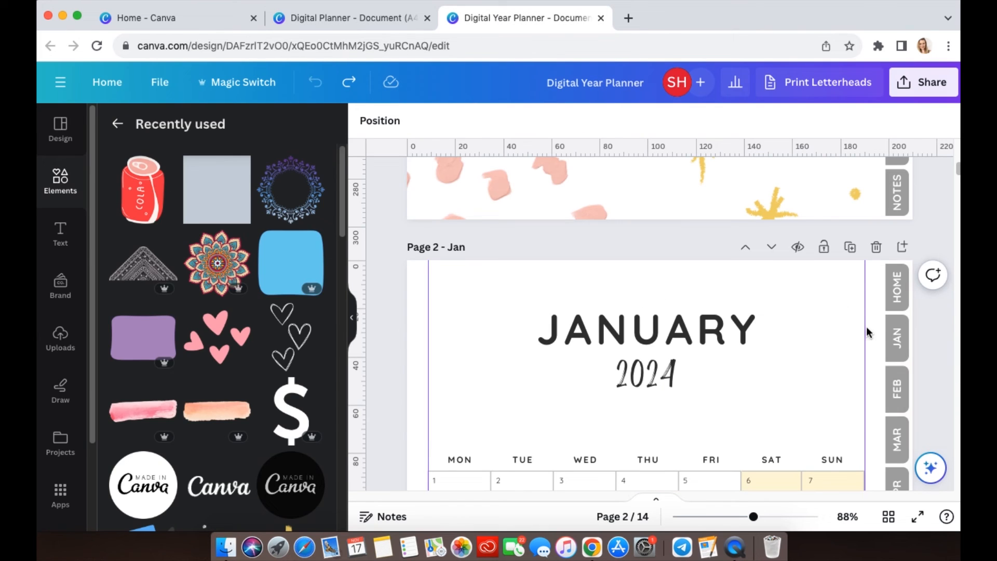
click(889, 516)
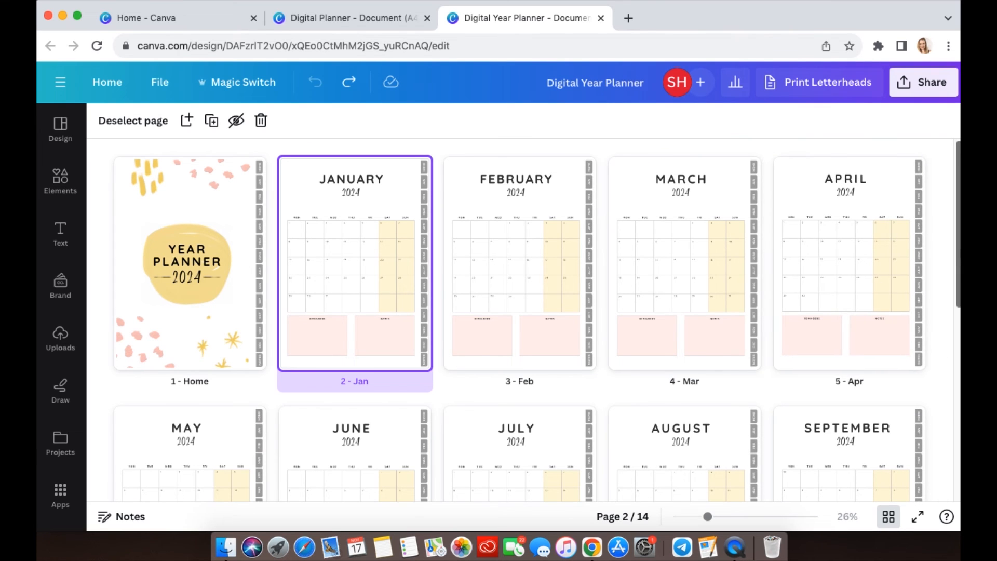
mouse_move(956, 244)
mouse_down()
mouse_move(952, 450)
mouse_move(959, 229)
mouse_up()
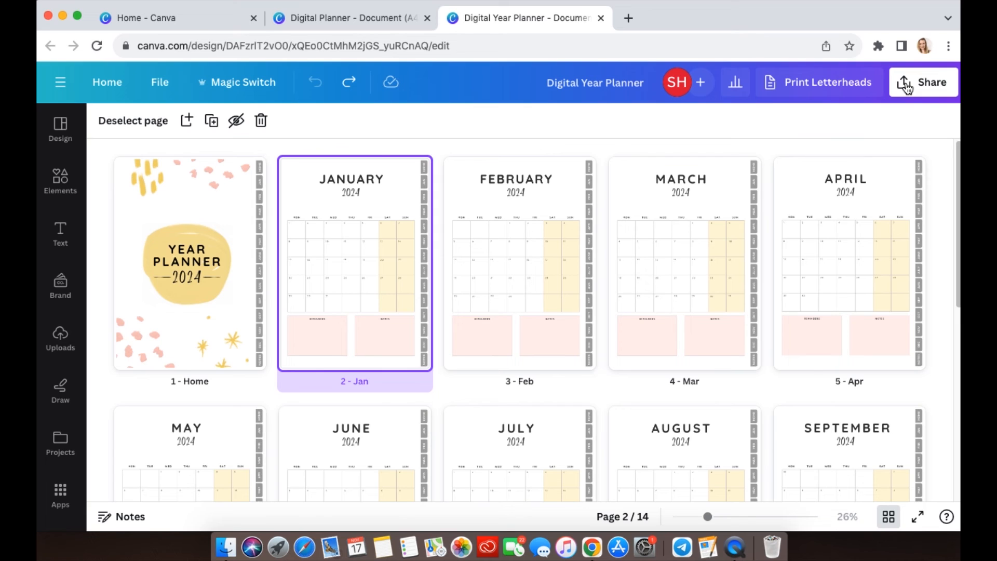
- Rename the design to Digital Year Planner 2024
click(644, 83)
text(2024)
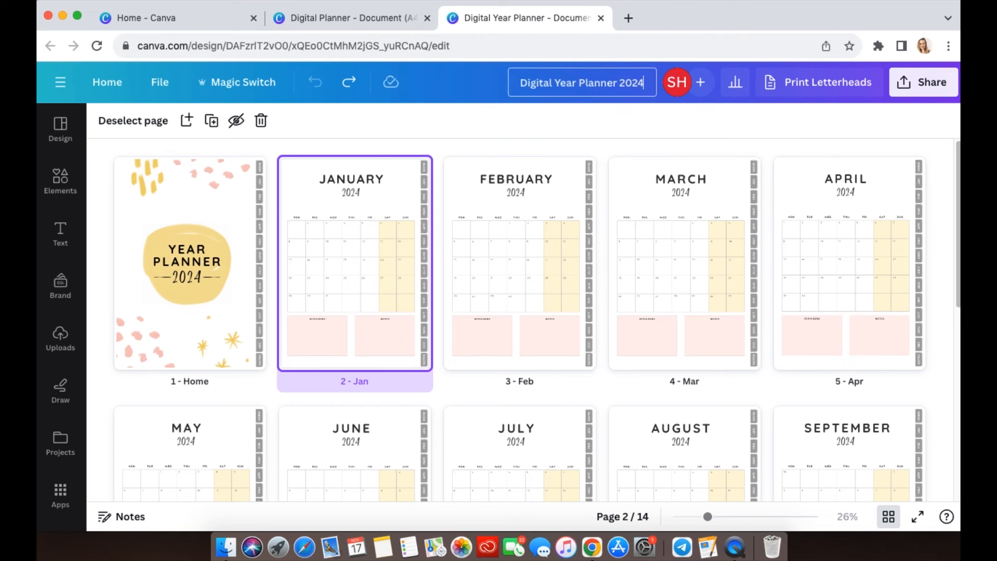
- Download all 14 pages of the planner as a PDF Standard file
click(908, 83)
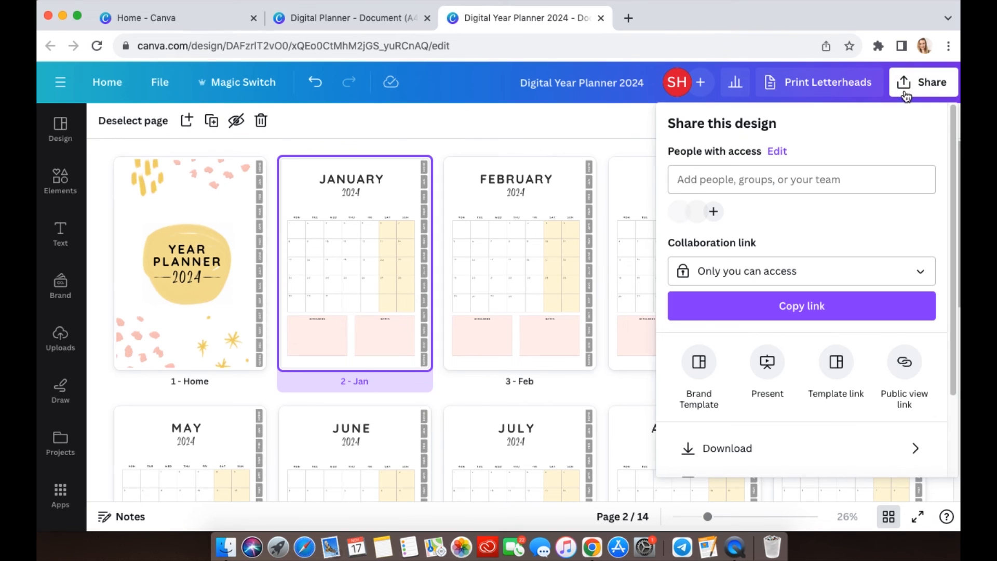
click(822, 448)
click(821, 181)
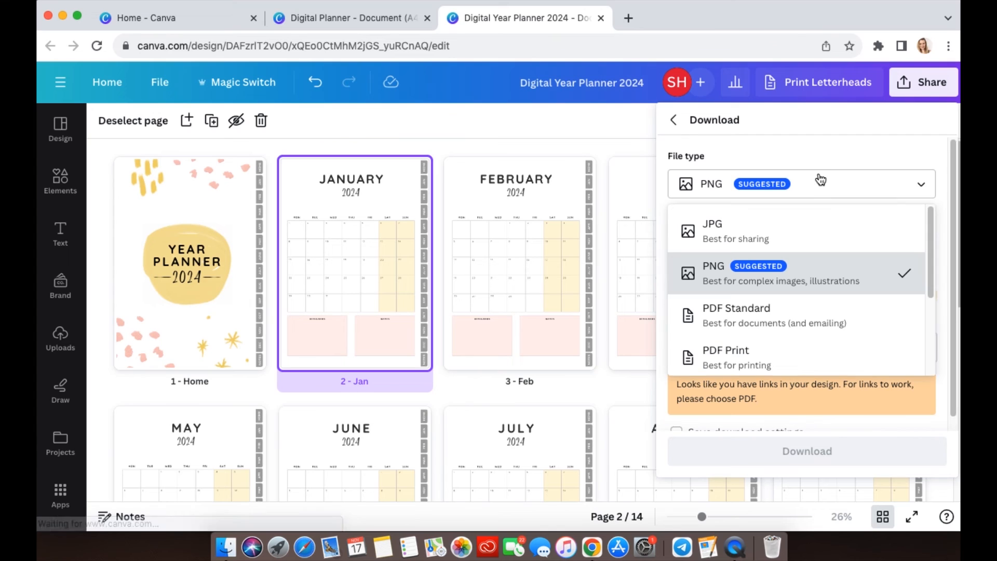
click(729, 327)
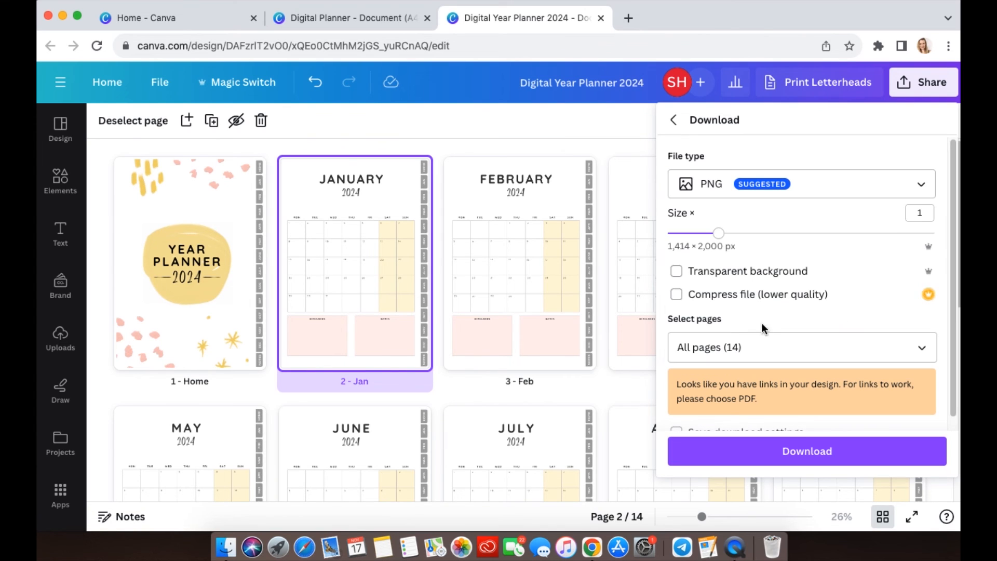
click(807, 192)
click(707, 314)
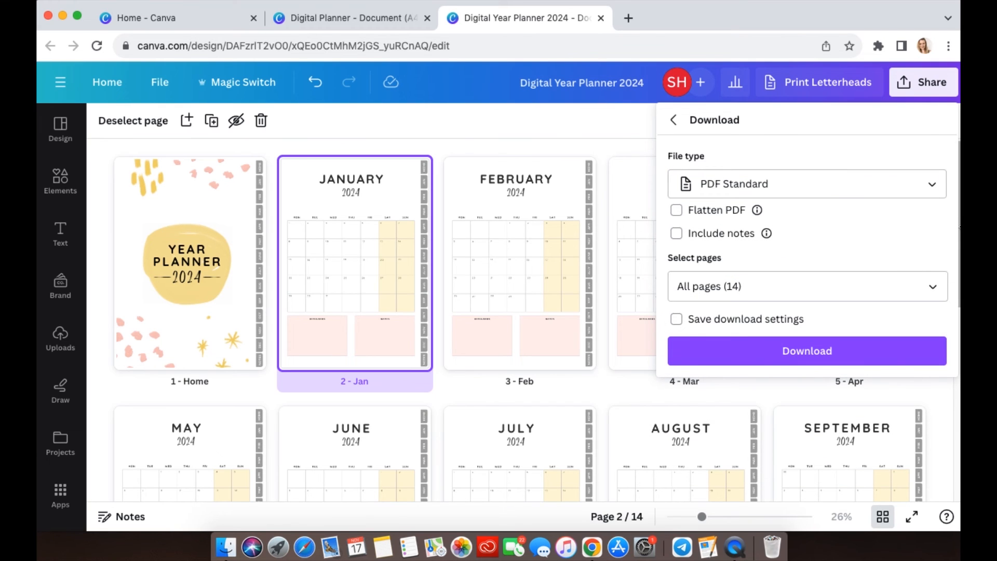
click(866, 353)
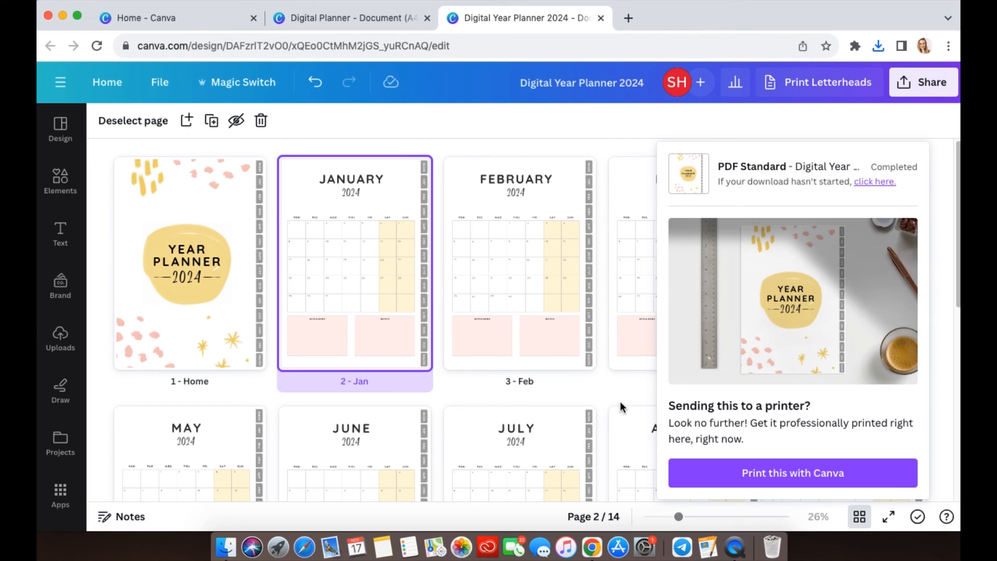
- Open the downloaded Digital Year Planner 2024 PDF from the Downloads folder in Finder and look through its first pages
click(224, 548)
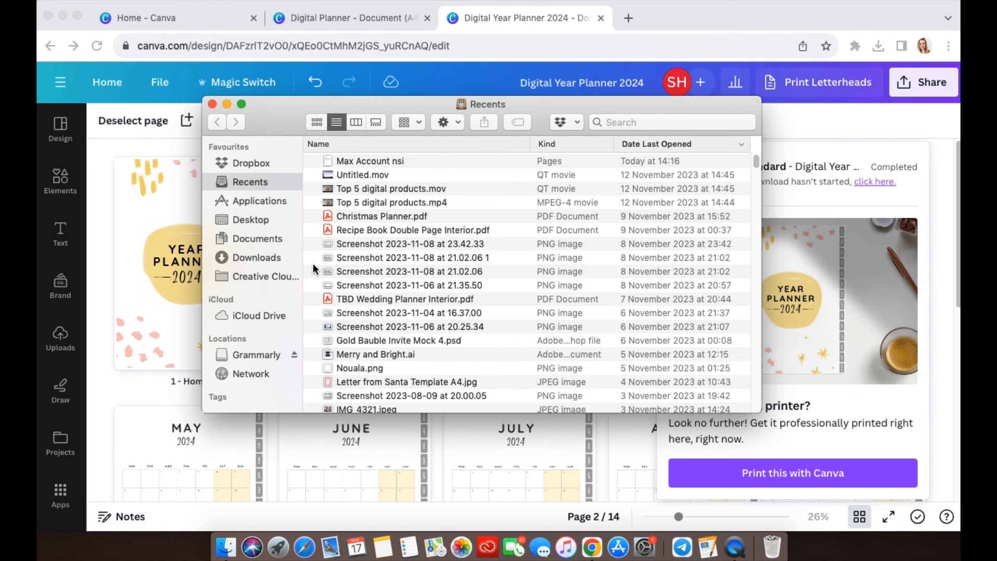
click(266, 257)
double_click(371, 159)
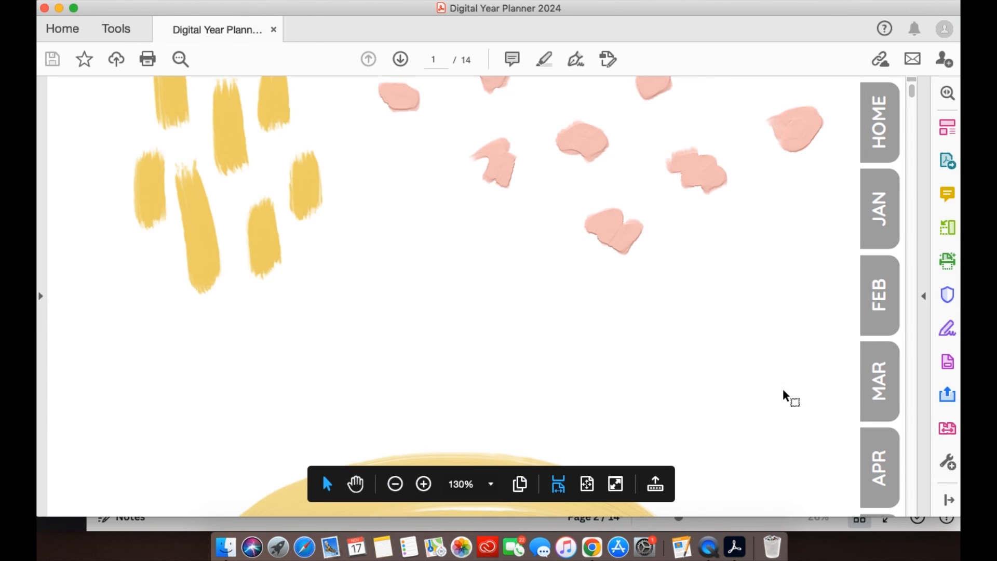
scroll(761, 398, down, 10)
scroll(762, 399, down, 15)
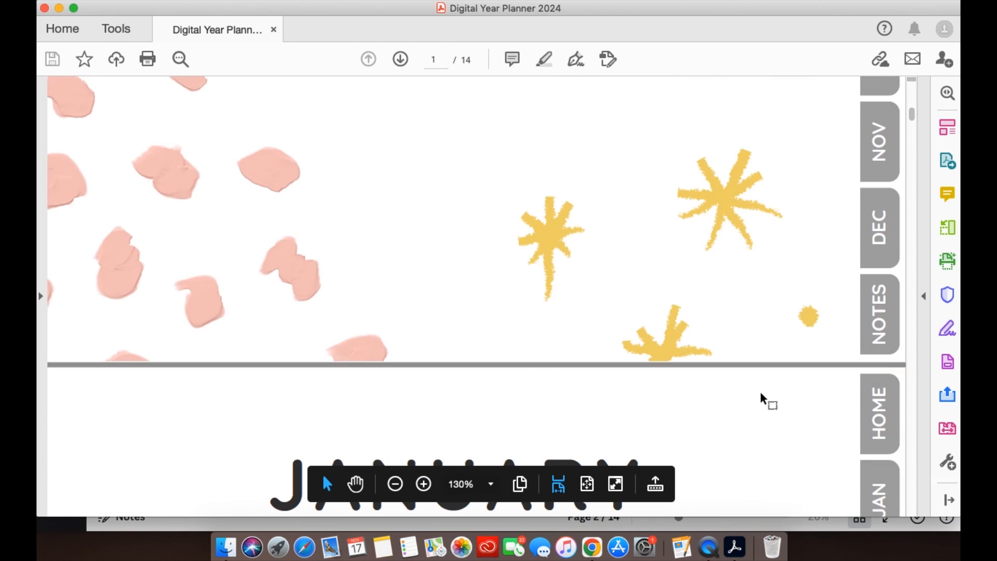
scroll(758, 394, up, 15)
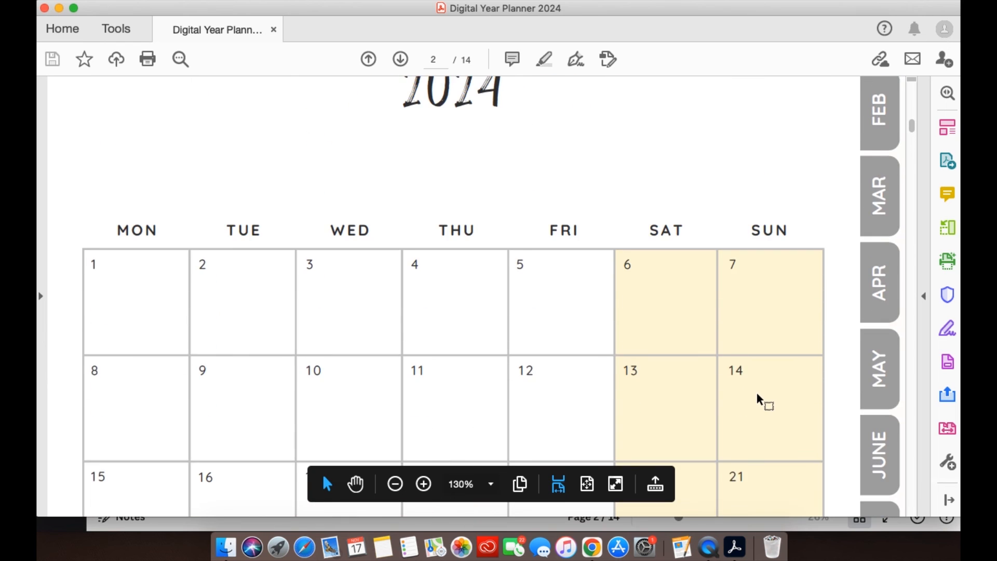
scroll(758, 396, up, 12)
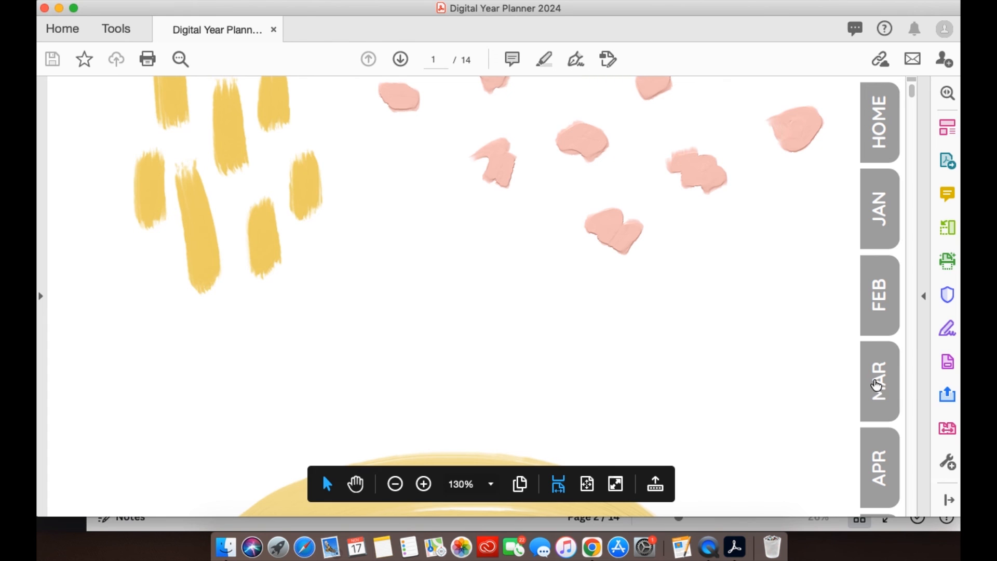
- Test the navigation links in the PDF by following the MAR, AUG and SEP tabs and viewing each month's page
click(885, 399)
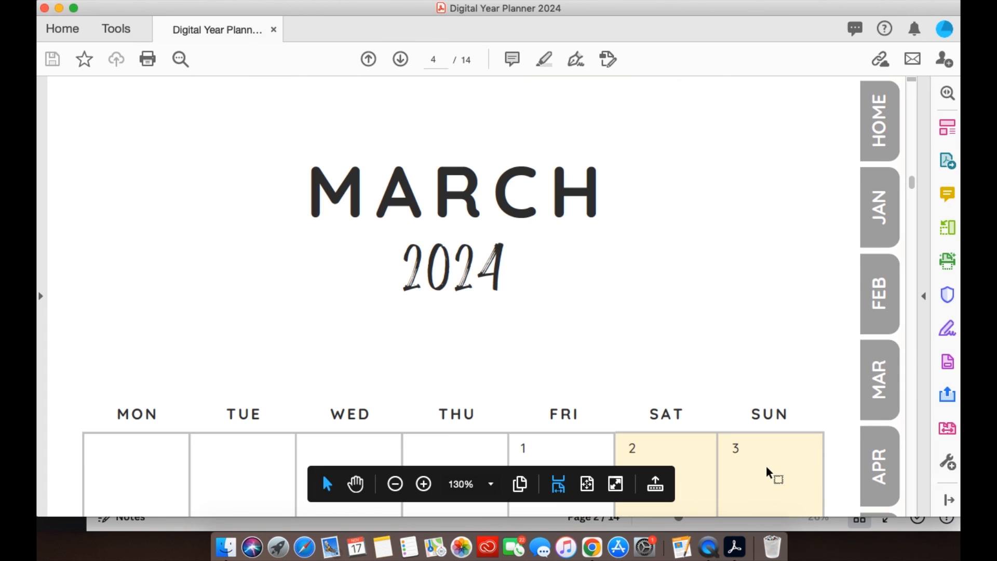
scroll(696, 356, down, 10)
scroll(694, 359, down, 3)
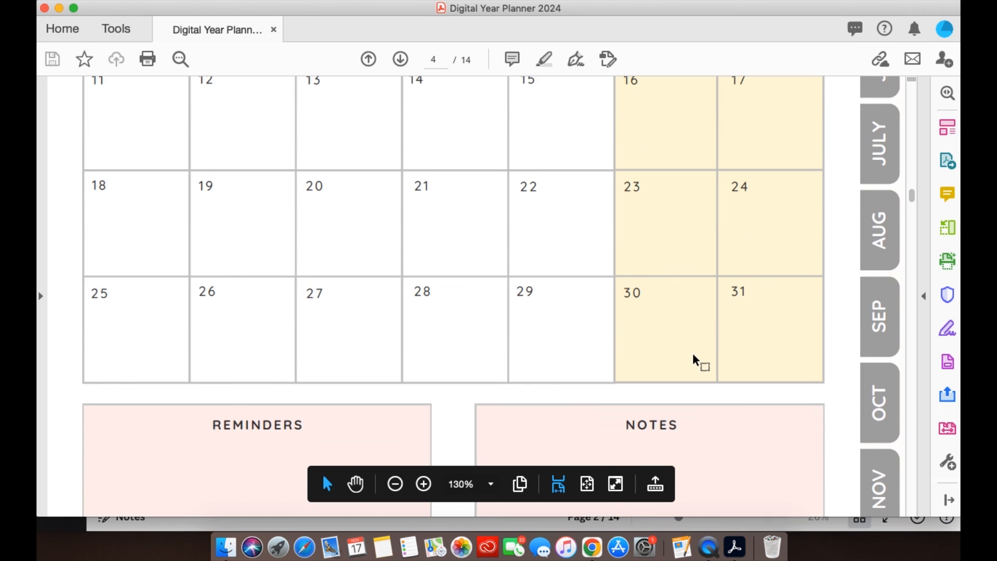
click(880, 236)
scroll(676, 395, down, 1)
scroll(635, 359, down, 5)
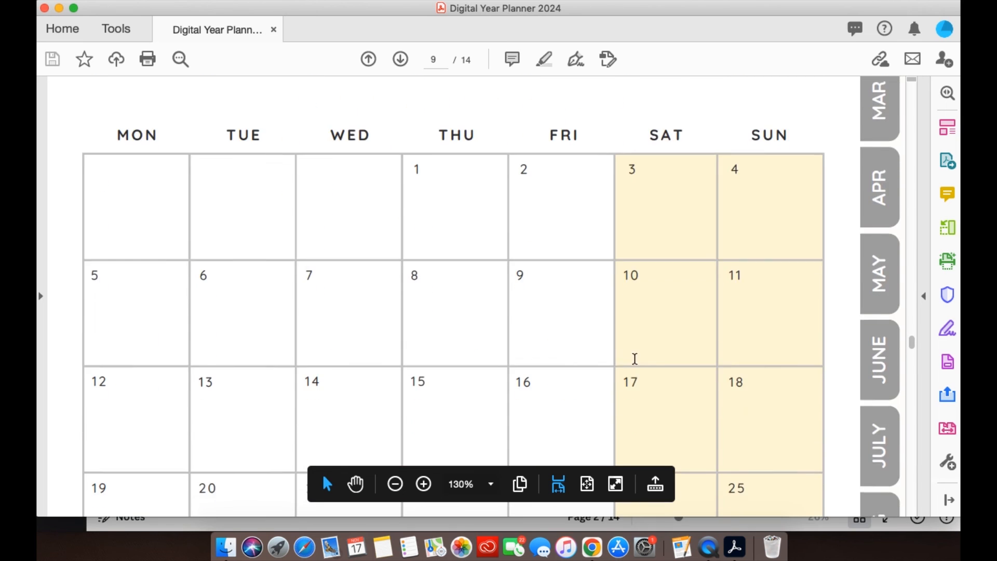
click(880, 420)
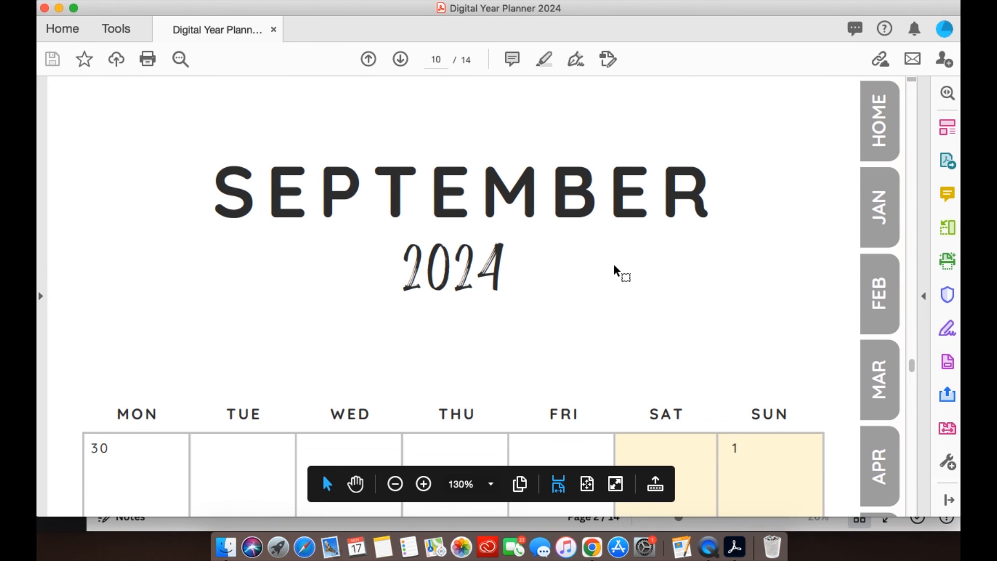
scroll(621, 270, down, 5)
- Follow the MAR and HOME tabs in the PDF to check the links back to March and the cover page
click(888, 96)
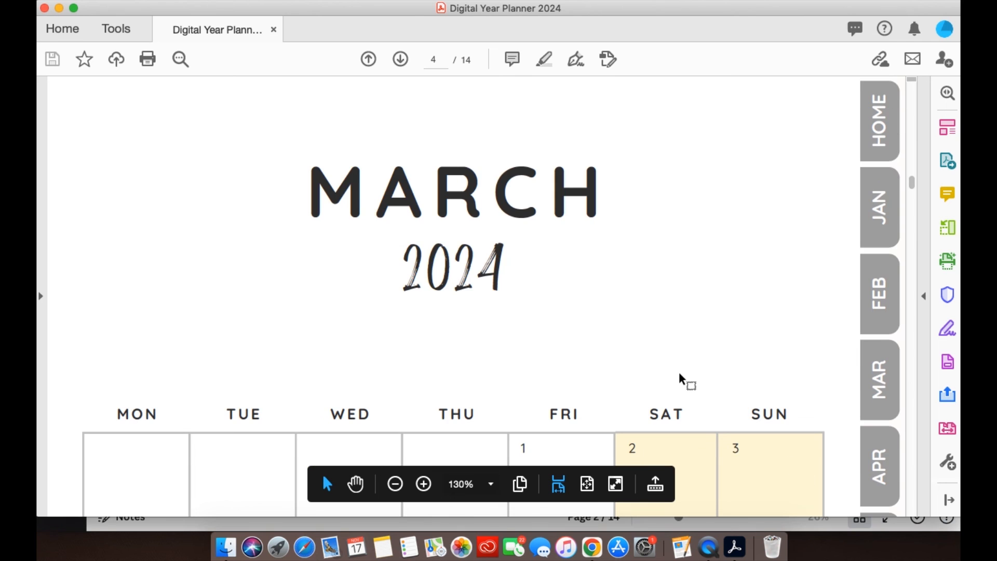
scroll(675, 374, down, 5)
scroll(677, 374, up, 7)
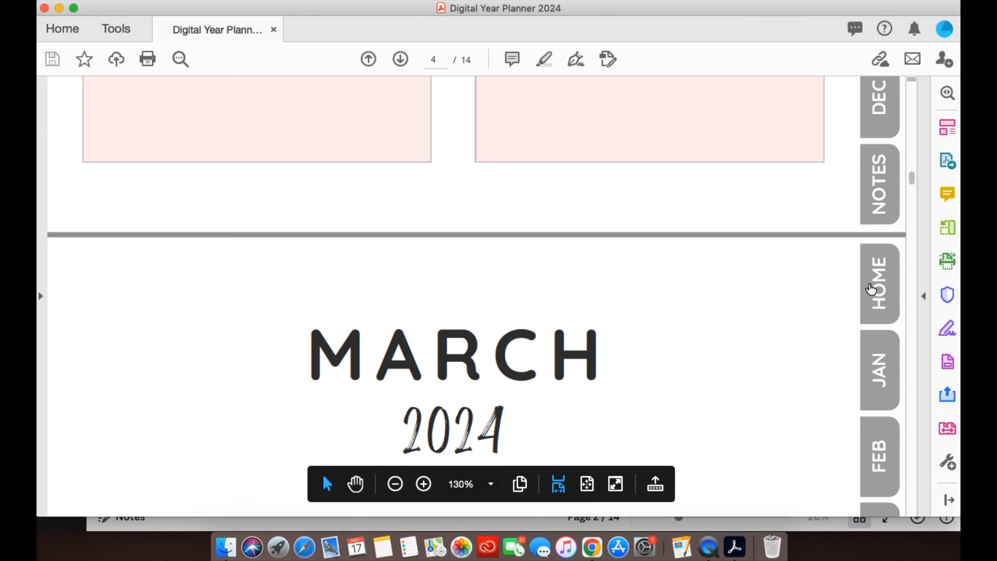
click(878, 286)
scroll(701, 366, down, 1)
scroll(704, 364, down, 10)
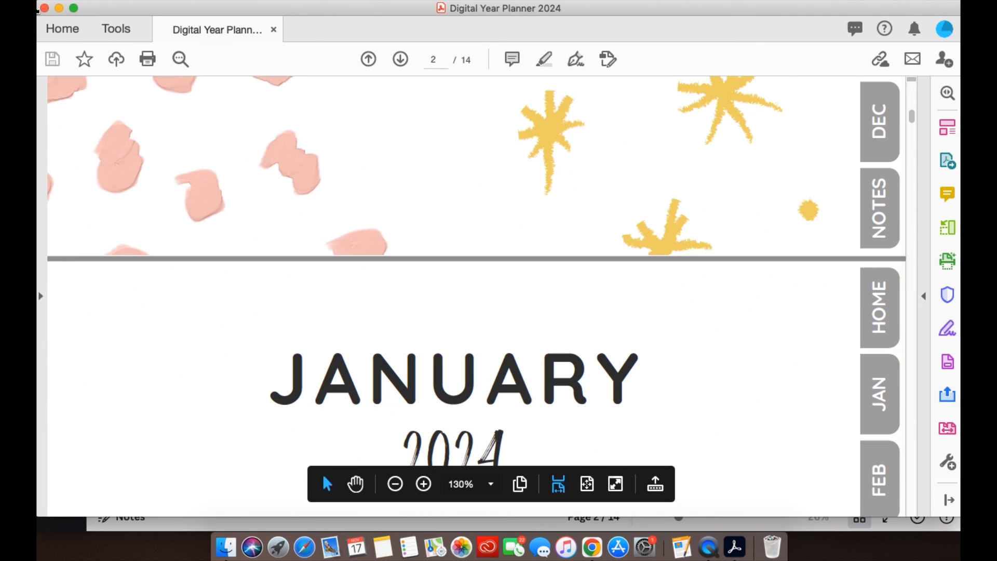
- Close the PDF window and the Downloads folder window, returning to the planner in Canva, and dismiss the completed download panel
click(44, 7)
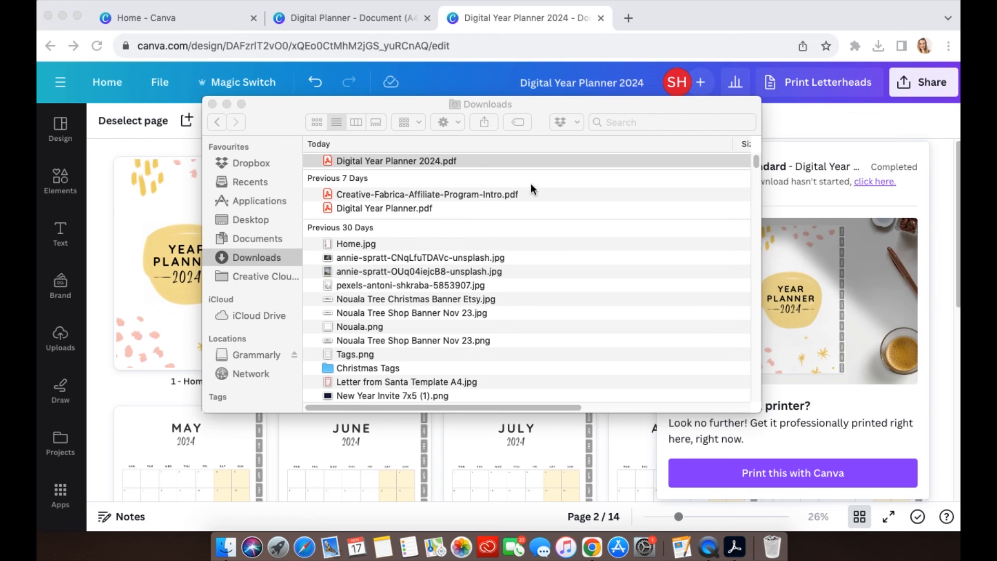
click(212, 103)
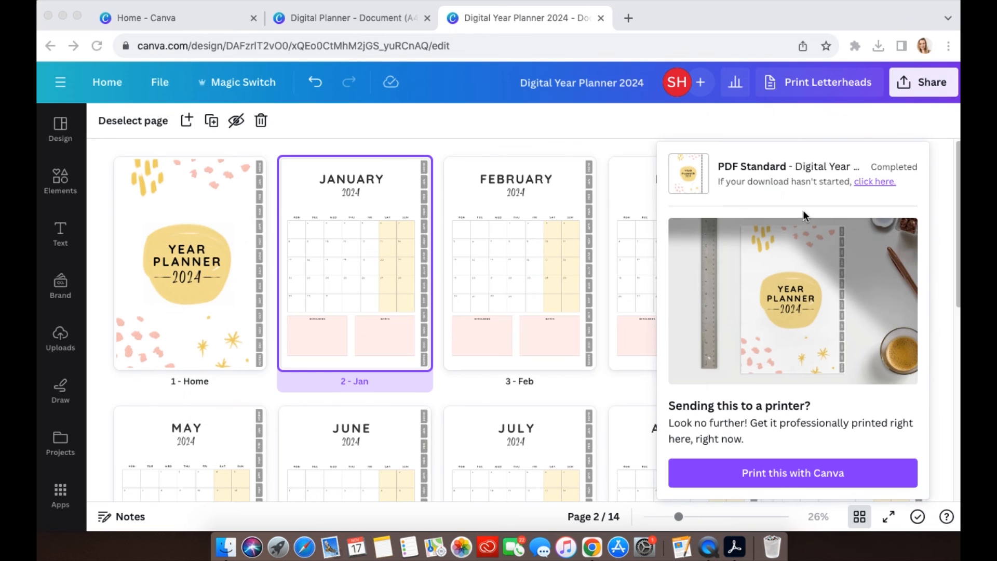
click(945, 165)
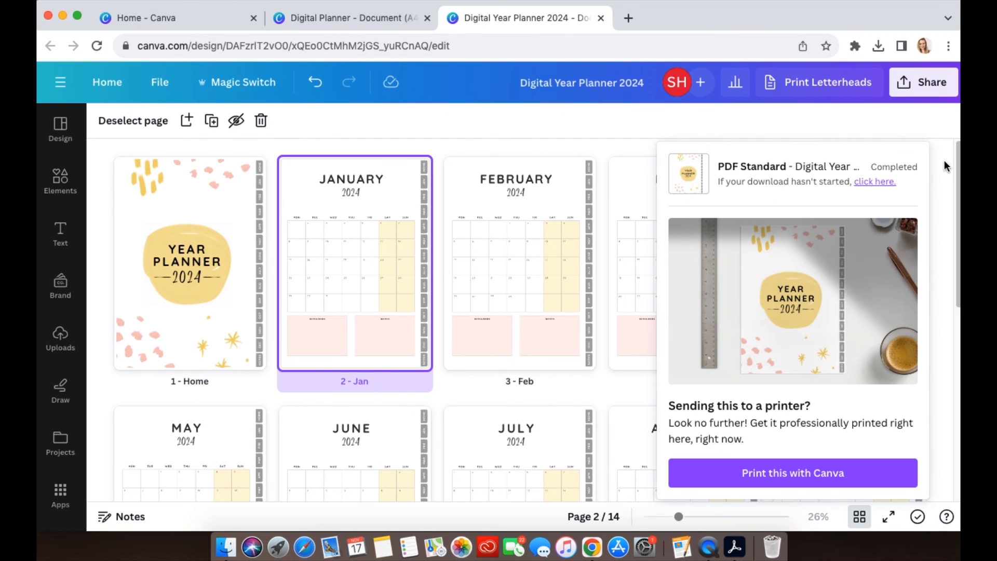
click(572, 124)
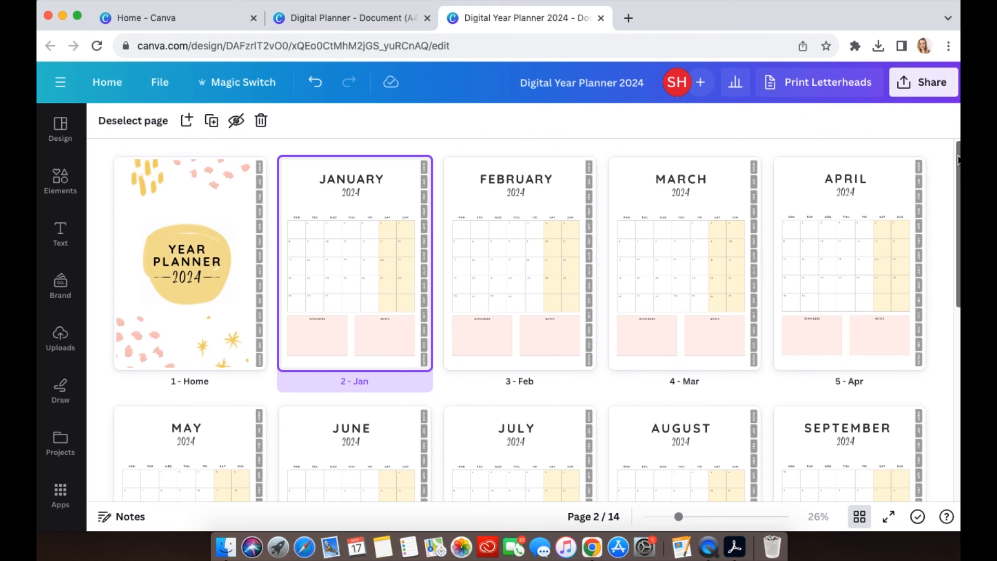
mouse_move(958, 156)
mouse_down()
mouse_move(955, 333)
mouse_move(953, 147)
mouse_up()
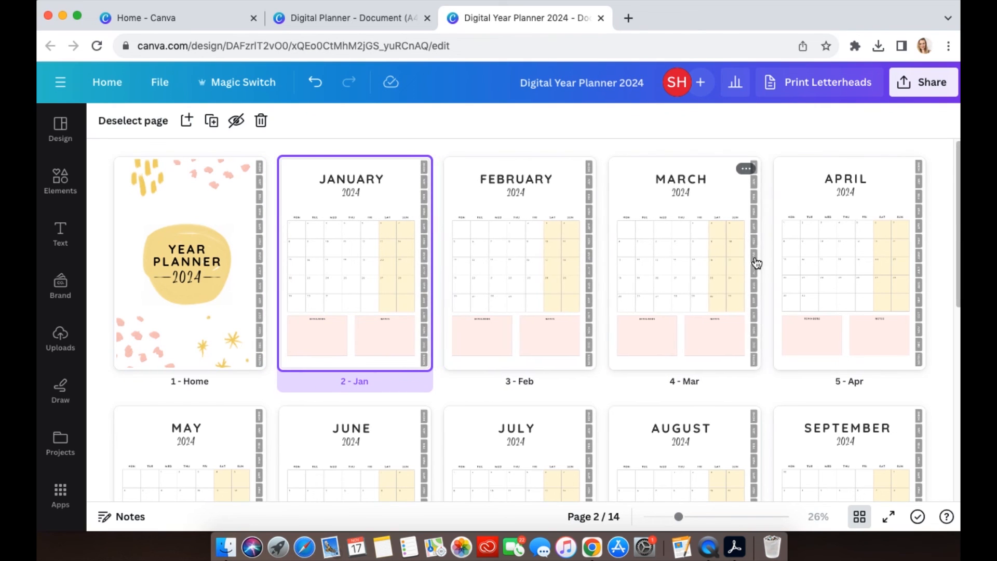
mouse_move(768, 265)
mouse_move(435, 263)
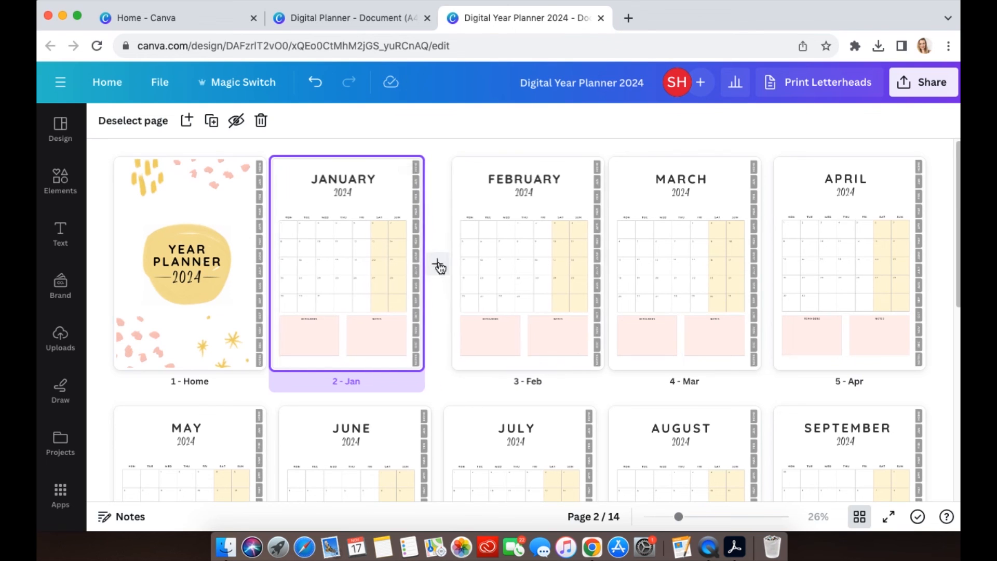
mouse_move(603, 266)
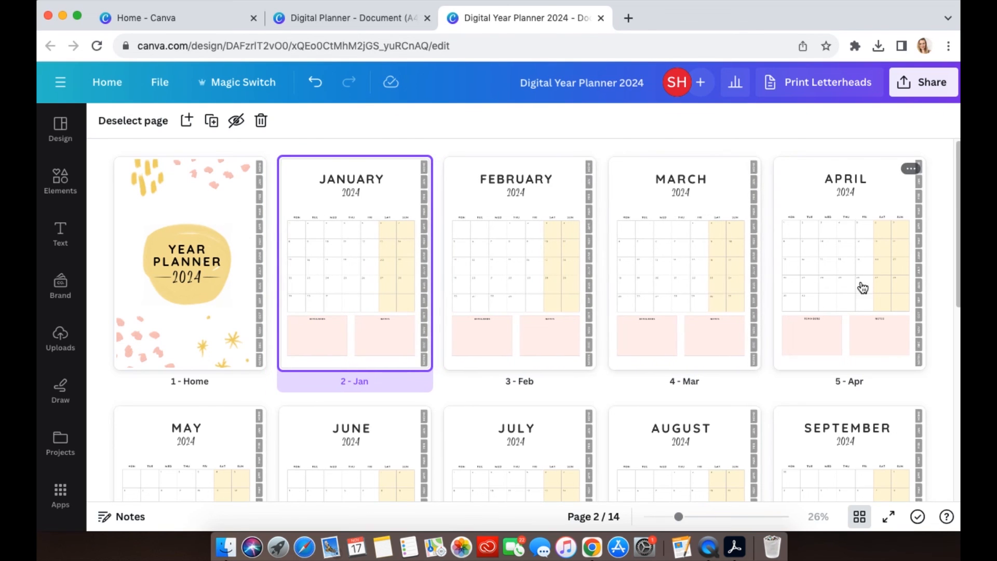